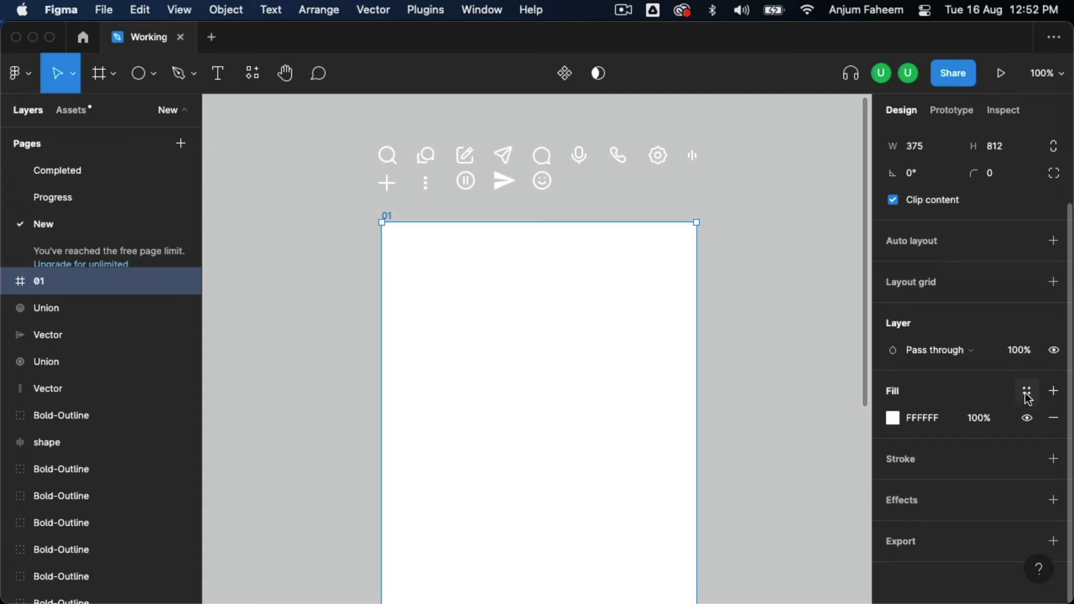
Fill frame 01 with the black colour style
{"action": "left_click", "coordinate": [1025, 388]}
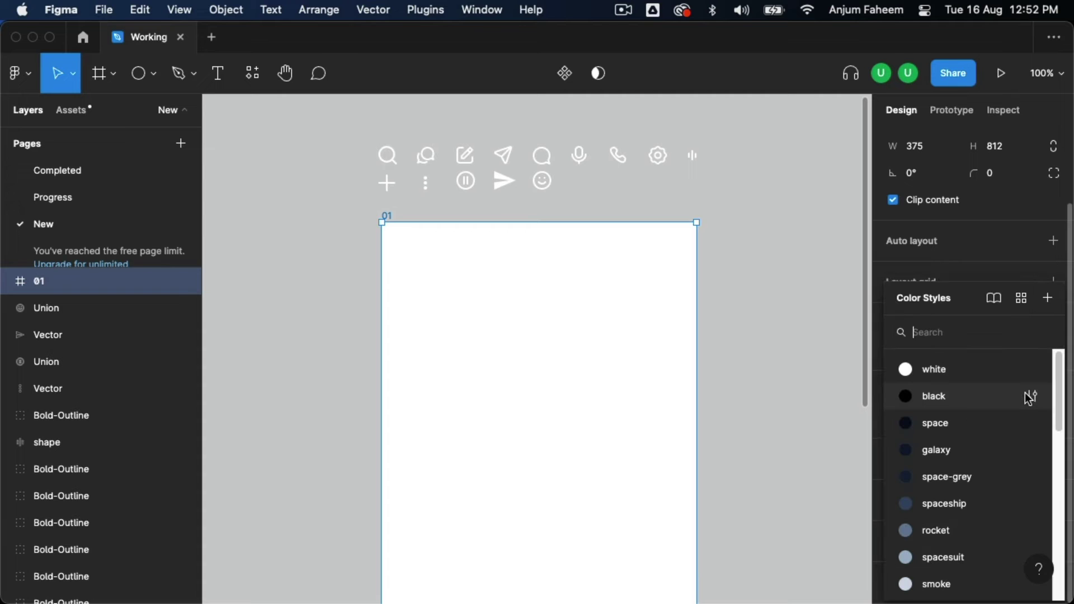
{"action": "left_click", "coordinate": [965, 399]}
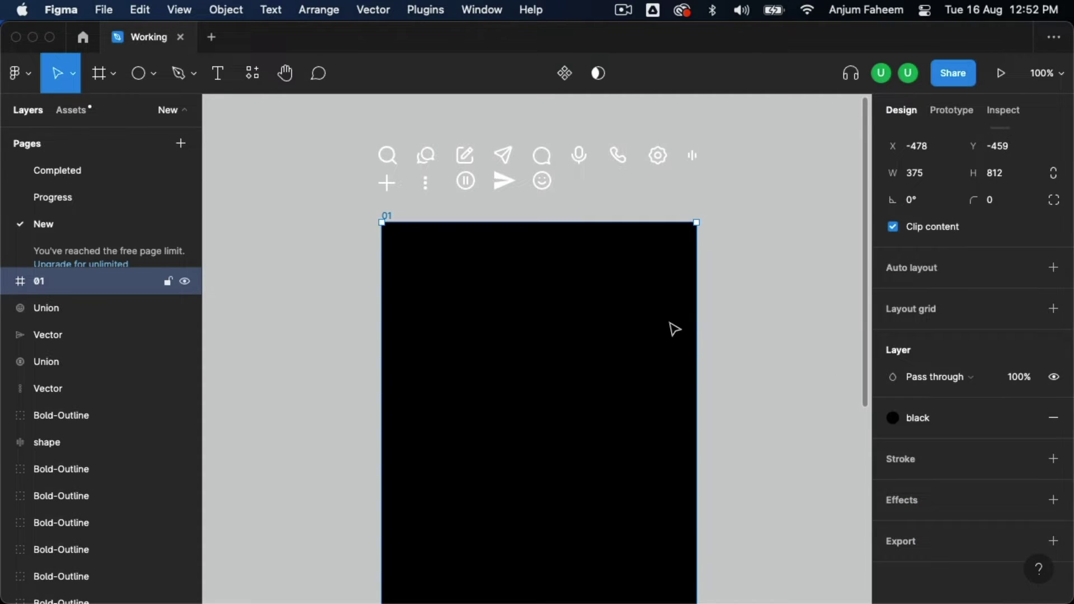
{"action": "left_click", "coordinate": [743, 293]}
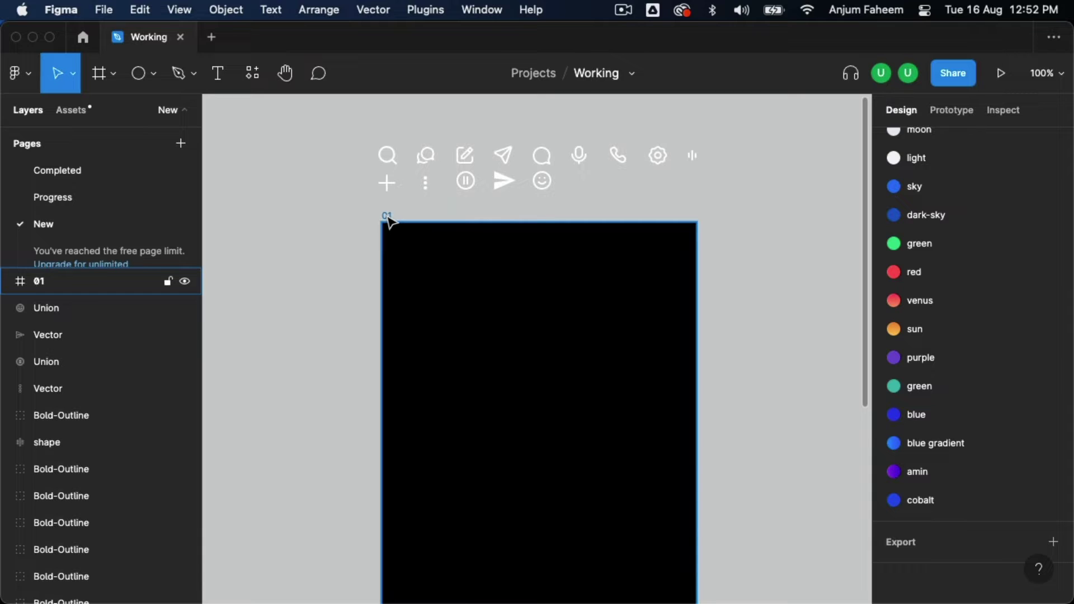
{"action": "left_click", "coordinate": [390, 223]}
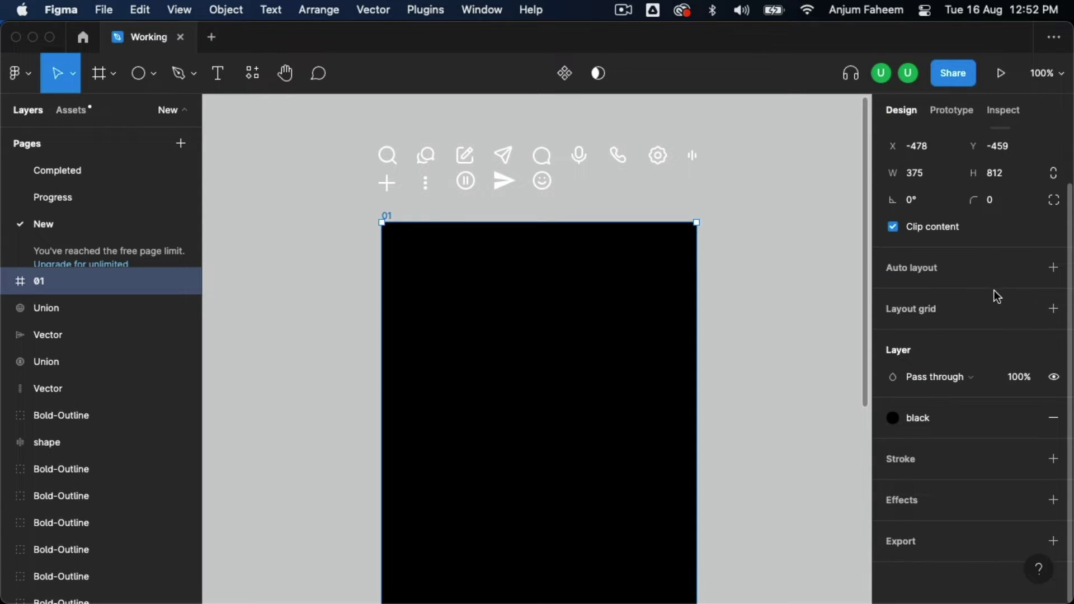
Add an 8px layout grid to frame 01, tinted 00FFD1 at 10%
{"action": "left_click", "coordinate": [1054, 312]}
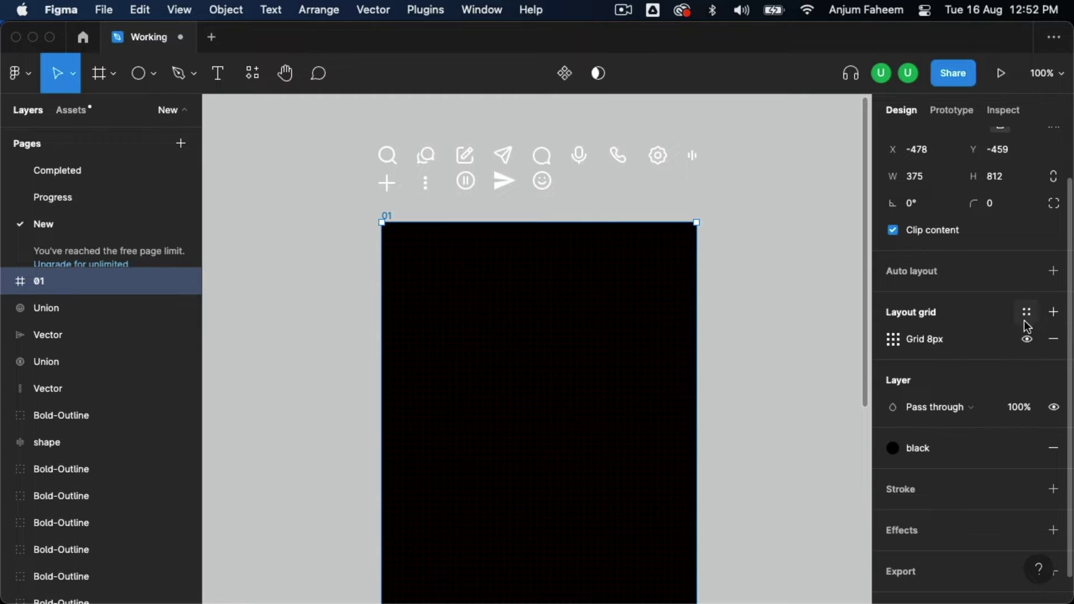
{"action": "left_click", "coordinate": [898, 341]}
{"action": "left_click", "coordinate": [758, 407]}
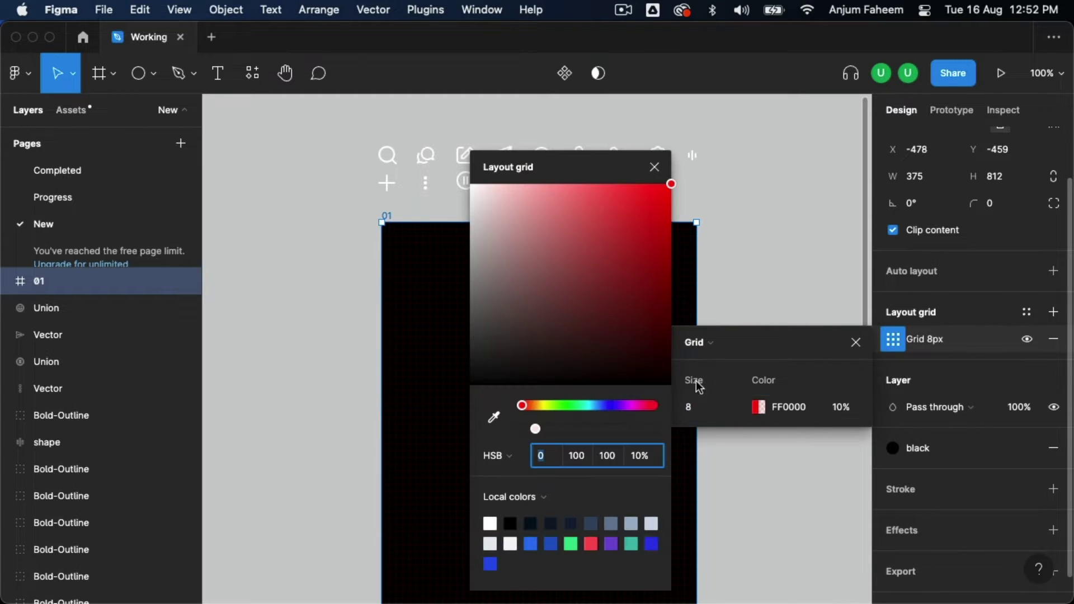
{"action": "left_click", "coordinate": [581, 405]}
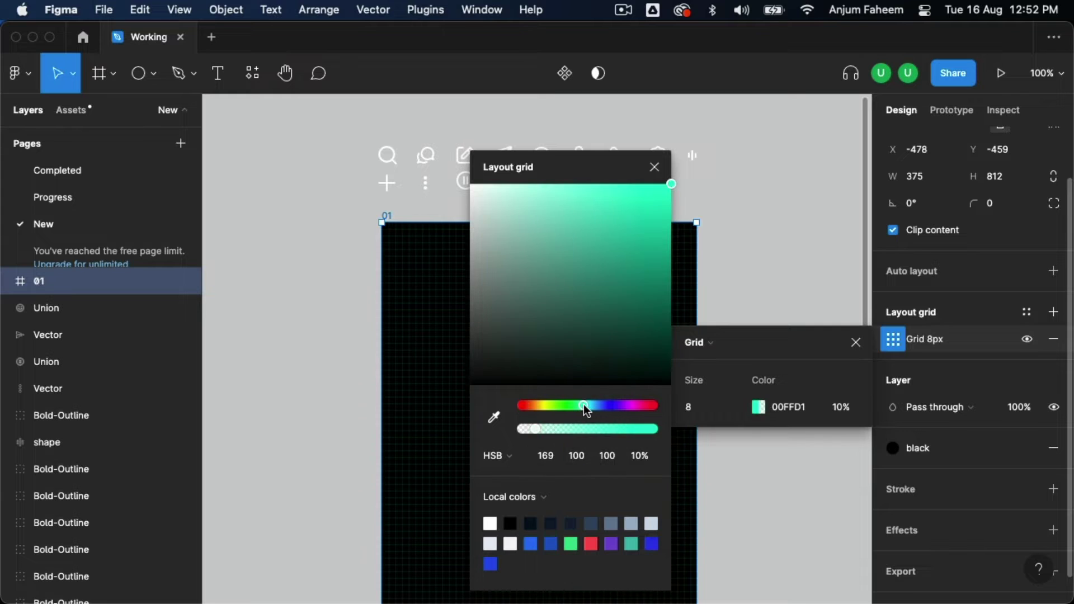
{"action": "left_click", "coordinate": [653, 167]}
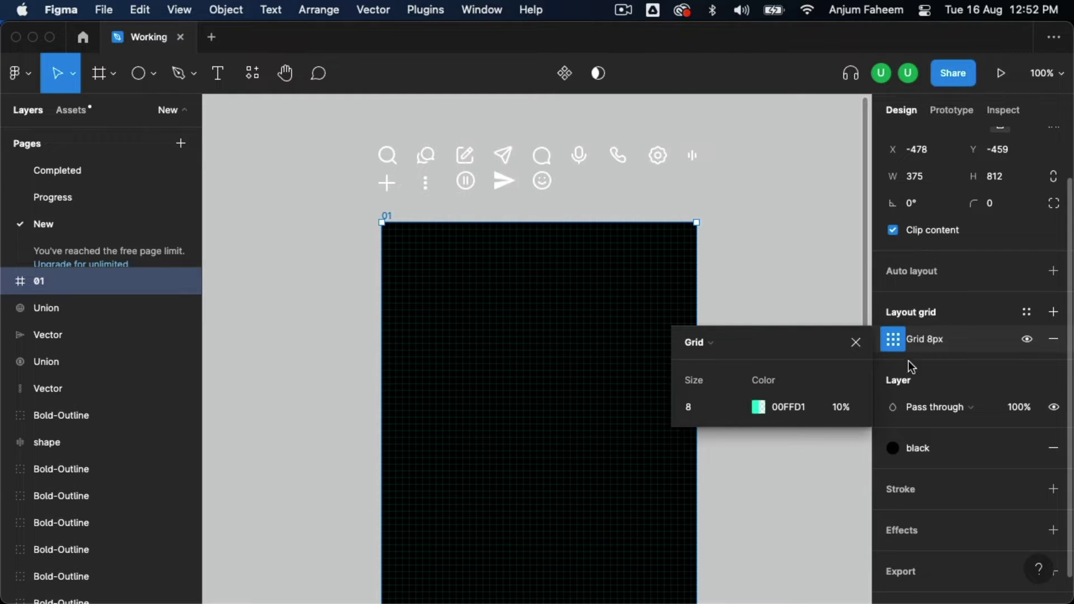
{"action": "left_click", "coordinate": [856, 342]}
{"action": "left_click", "coordinate": [793, 315]}
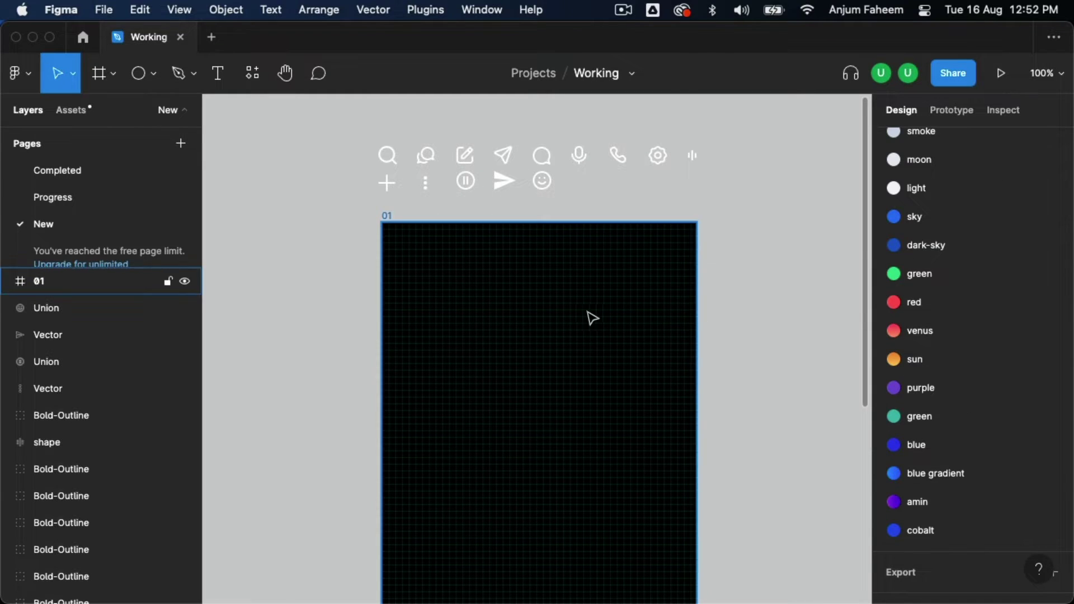
{"action": "scroll", "coordinate": [582, 316], "scroll_direction": "up", "scroll_amount": 1}
Add a 'Messages' text near frame 01's top-left corner
{"action": "key", "text": "t"}
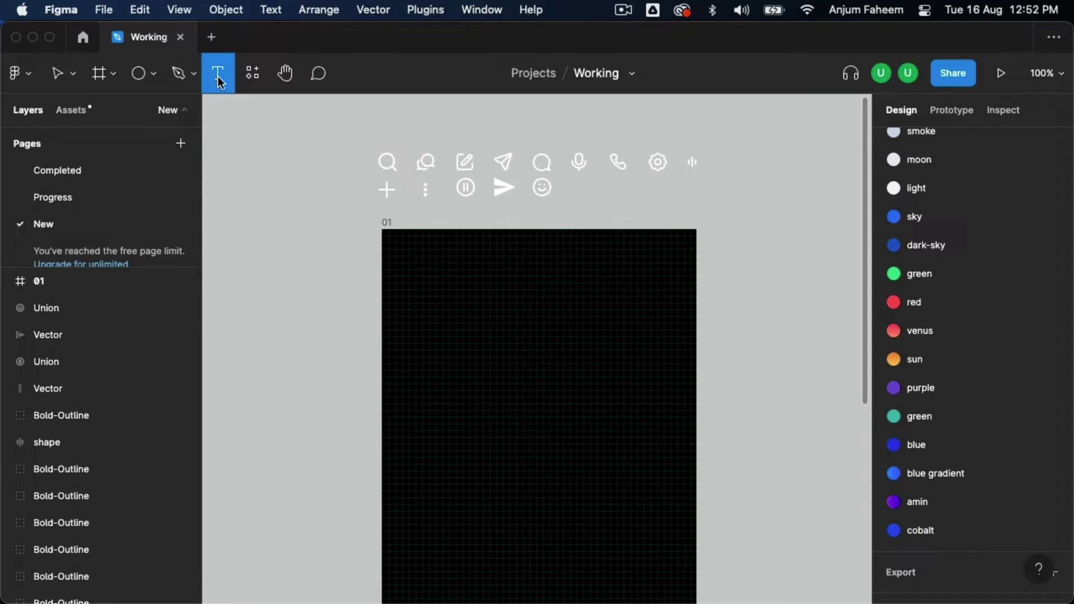
{"action": "left_click", "coordinate": [401, 281]}
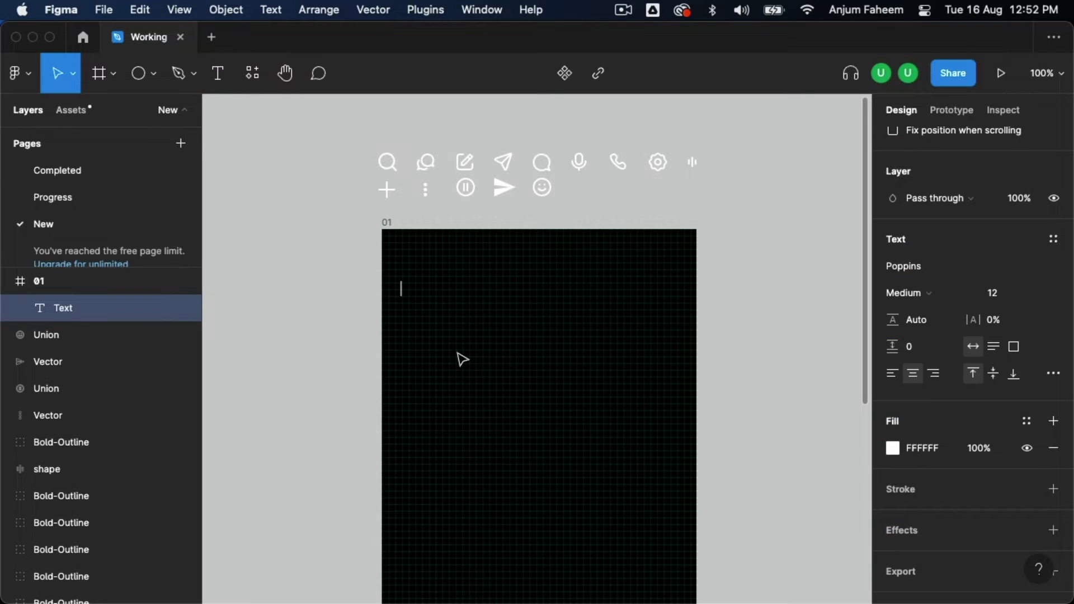
{"action": "type", "text": "Messages"}
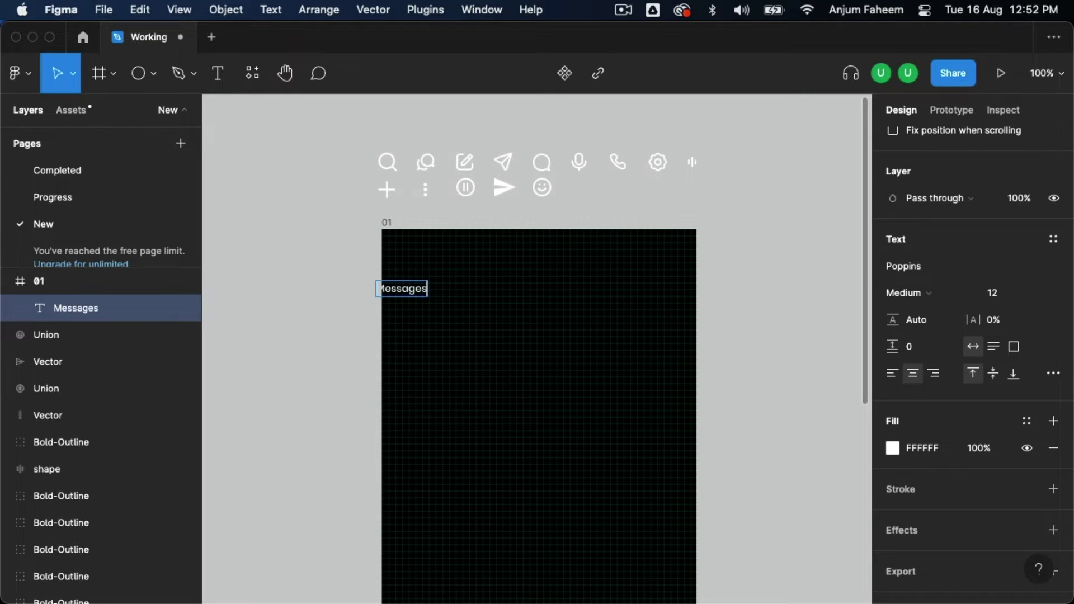
{"action": "key", "text": "Escape"}
{"action": "left_click_drag", "start_coordinate": [412, 292], "coordinate": [431, 299]}
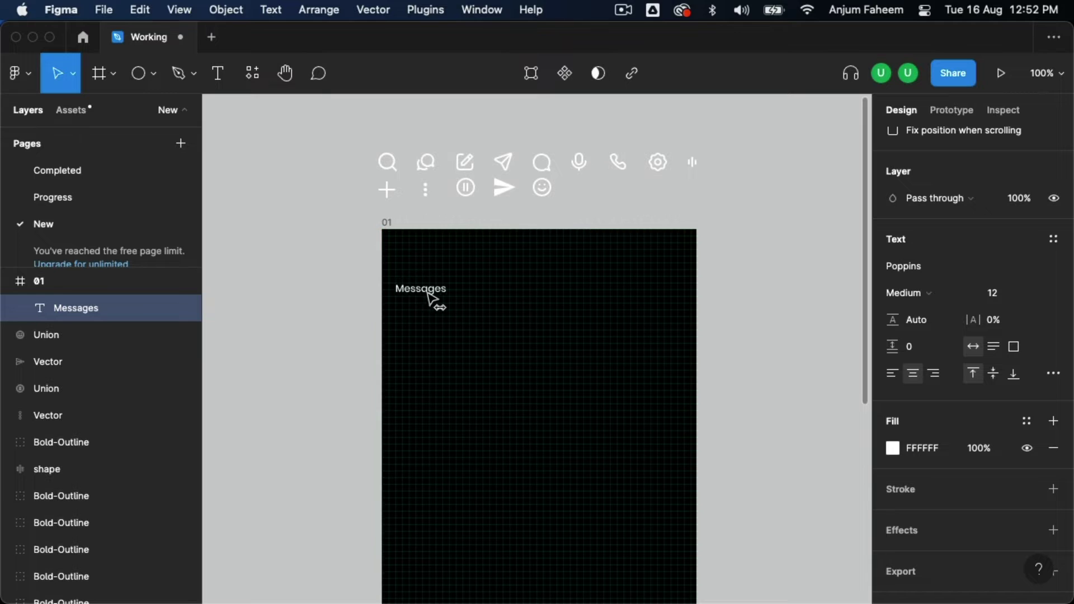
Left-align Messages, enlarge it to size 24 and nudge it right
{"action": "left_click", "coordinate": [430, 300]}
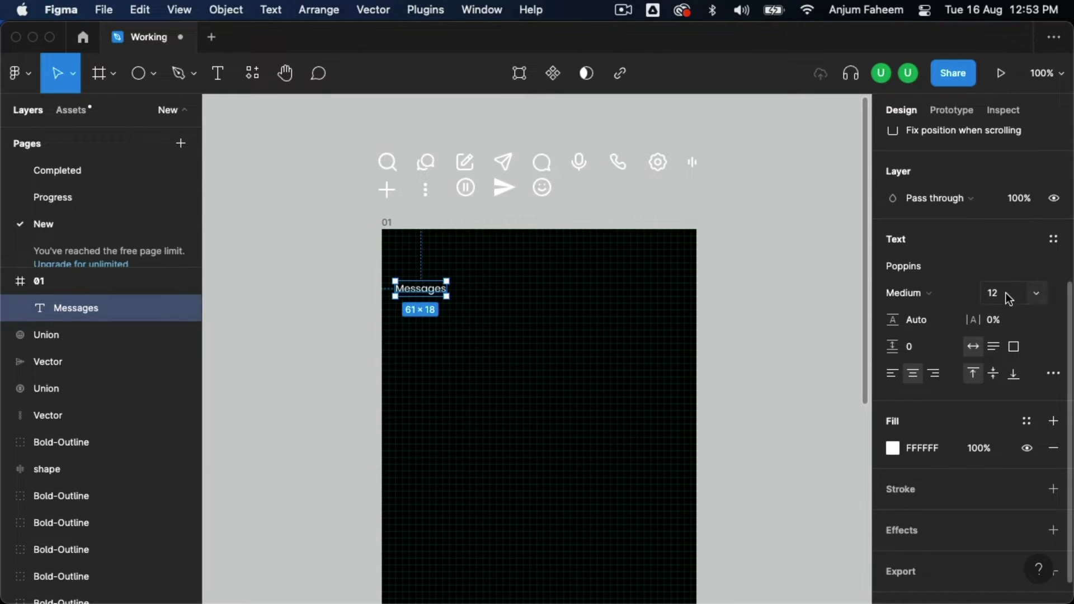
{"action": "left_click", "coordinate": [891, 375]}
{"action": "left_click", "coordinate": [993, 293]}
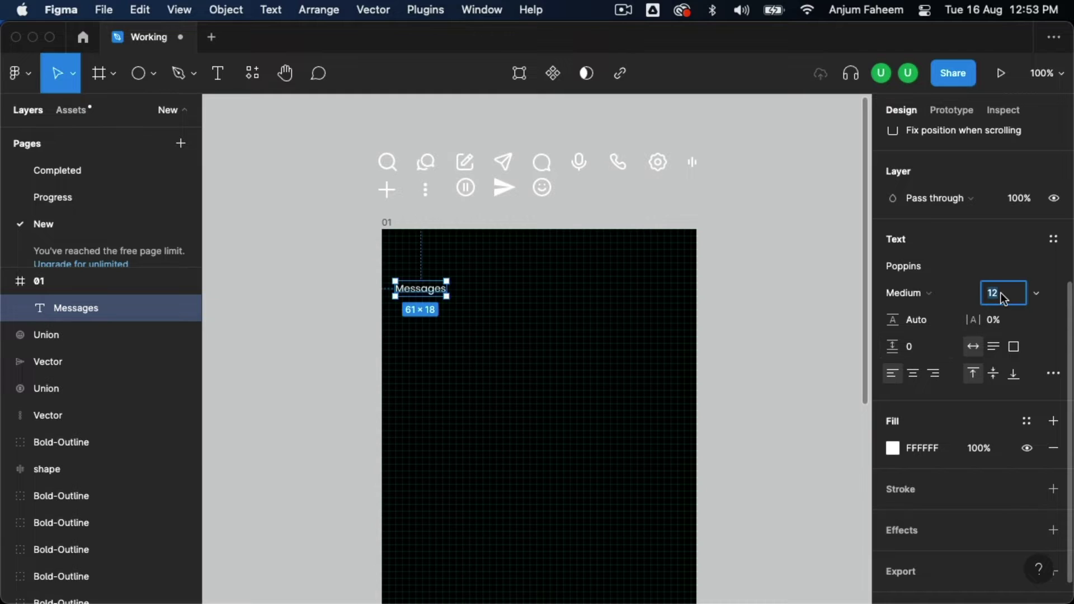
{"action": "type", "text": "24"}
{"action": "key", "text": "Return"}
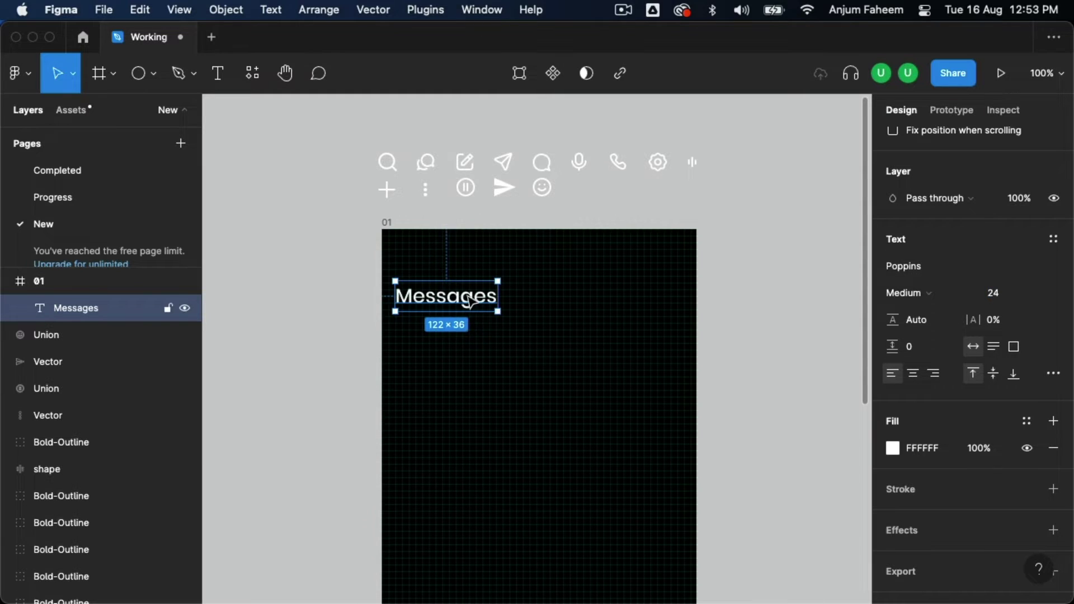
{"action": "left_click_drag", "start_coordinate": [469, 303], "coordinate": [475, 303]}
Reduce Messages to size 22 and make it Poppins SemiBold
{"action": "left_click", "coordinate": [474, 302]}
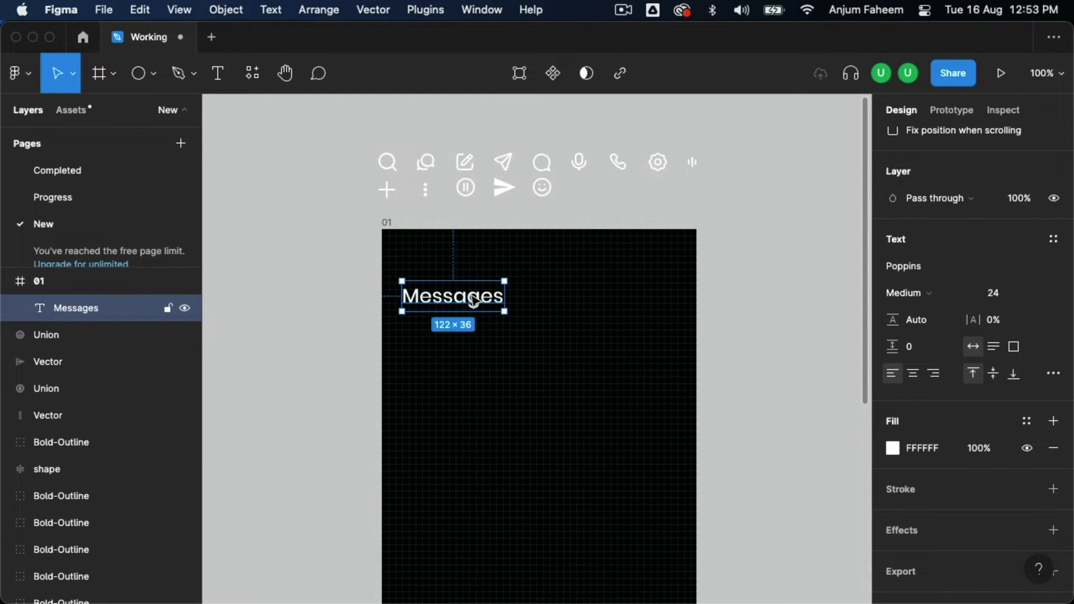
{"action": "left_click", "coordinate": [993, 293]}
{"action": "key", "text": "Down"}
{"action": "key", "text": "Down"}
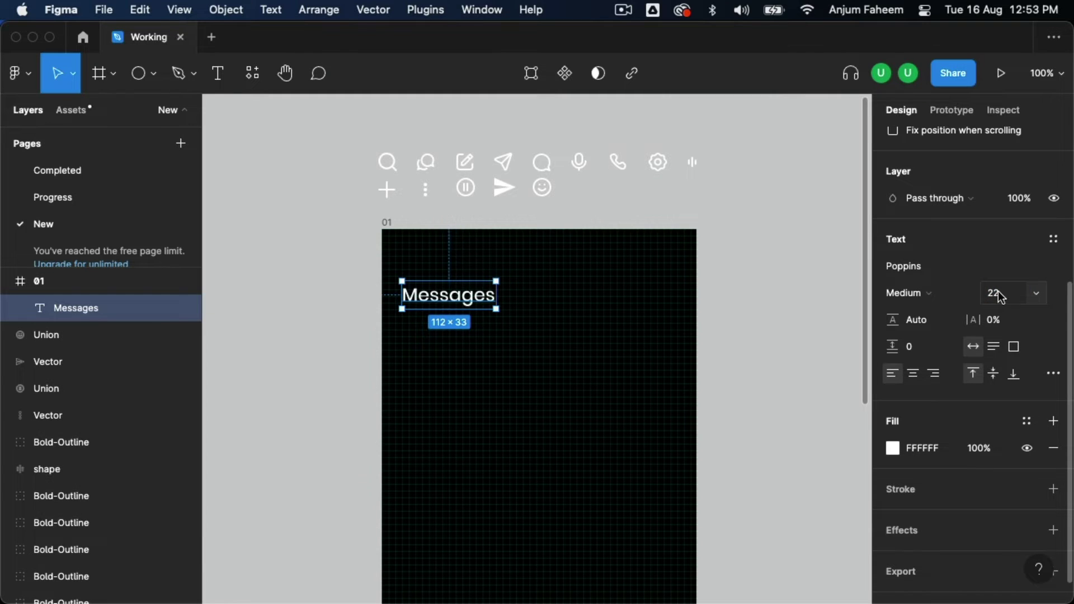
{"action": "left_click", "coordinate": [928, 293]}
{"action": "left_click", "coordinate": [937, 311]}
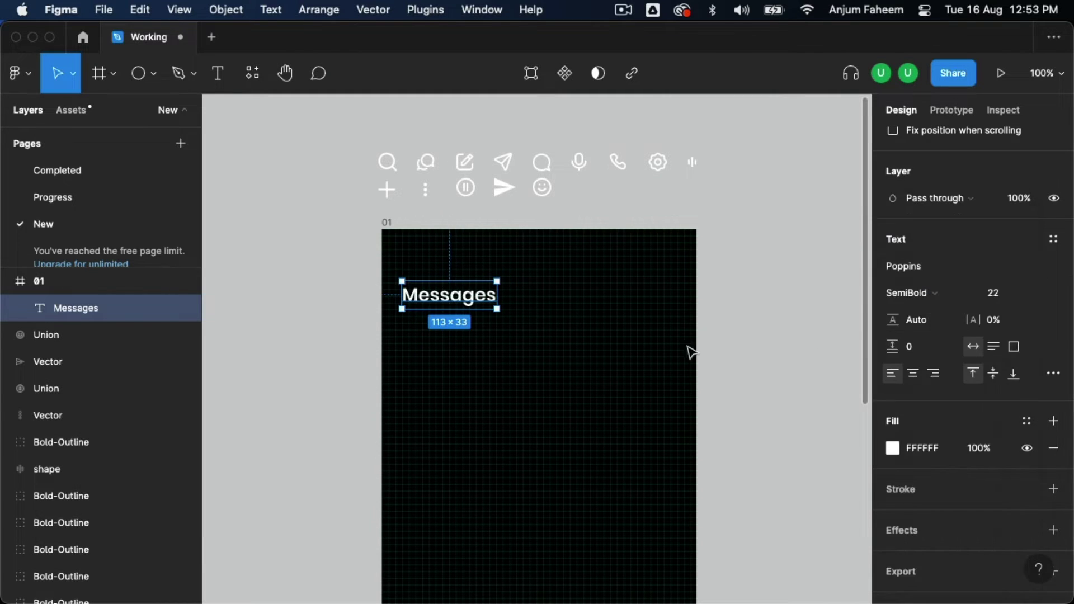
{"action": "left_click", "coordinate": [633, 338]}
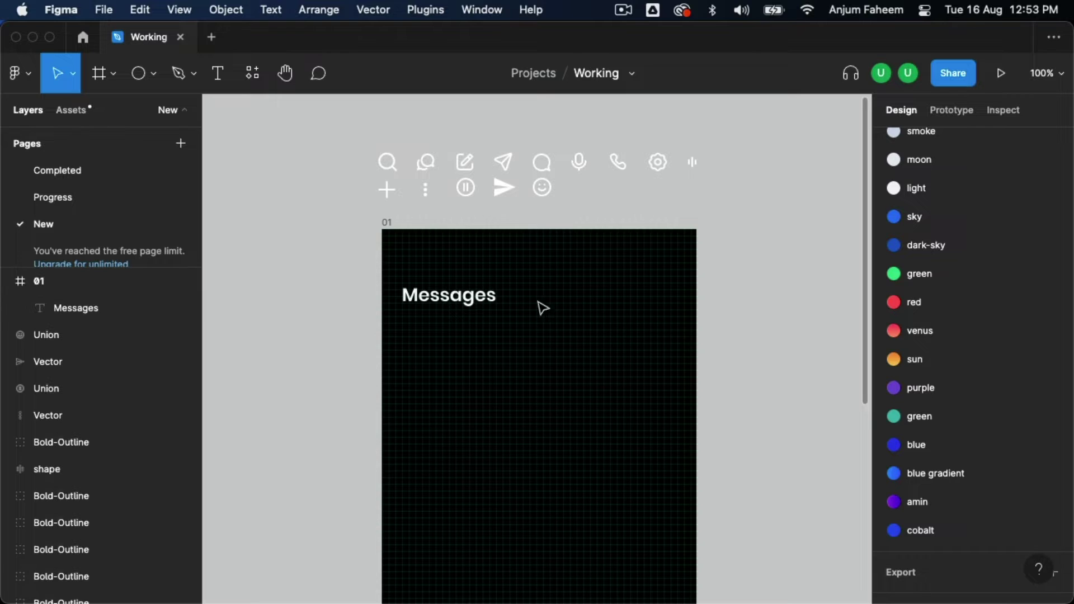
{"action": "left_click", "coordinate": [491, 304]}
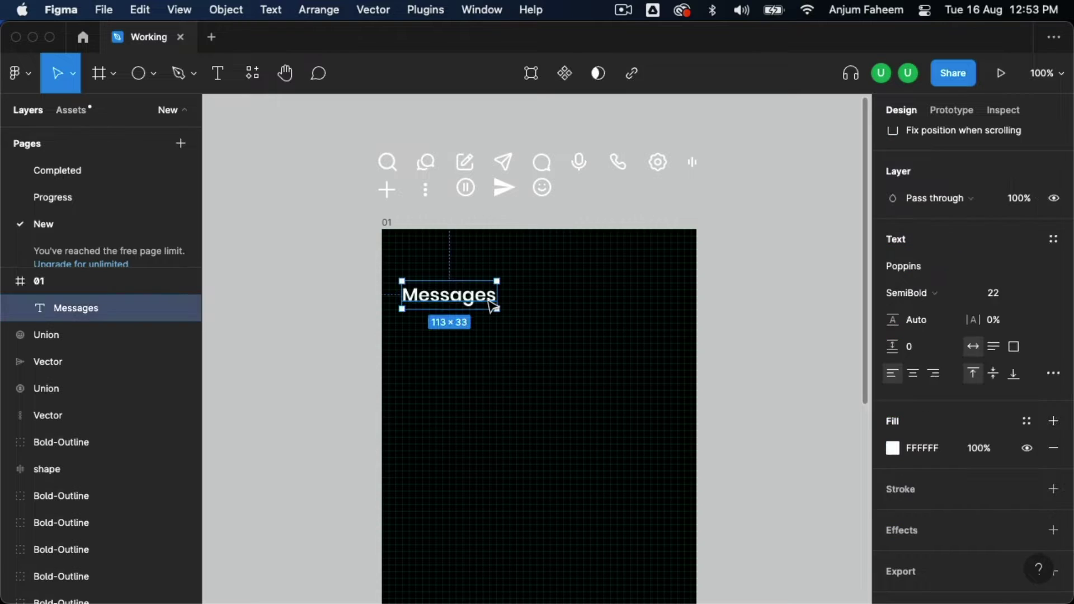
Draw a 48×48 circle at the frame's top-right, level with Messages
{"action": "left_click", "coordinate": [152, 85]}
{"action": "left_click_drag", "start_coordinate": [676, 277], "coordinate": [640, 302]}
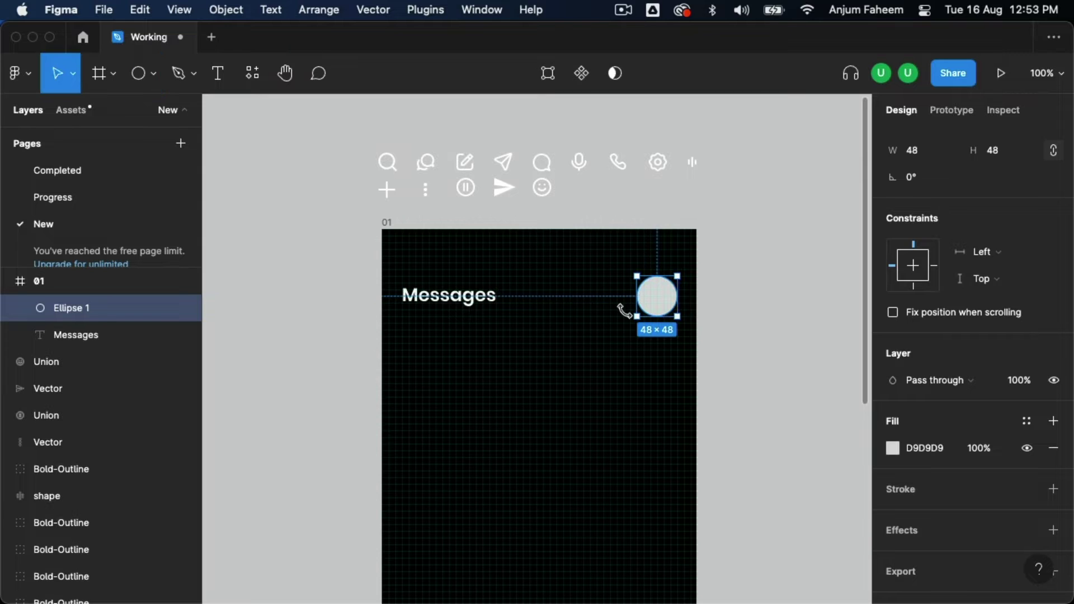
{"action": "key", "text": "super+equal"}
{"action": "left_click", "coordinate": [422, 251], "text": "shift"}
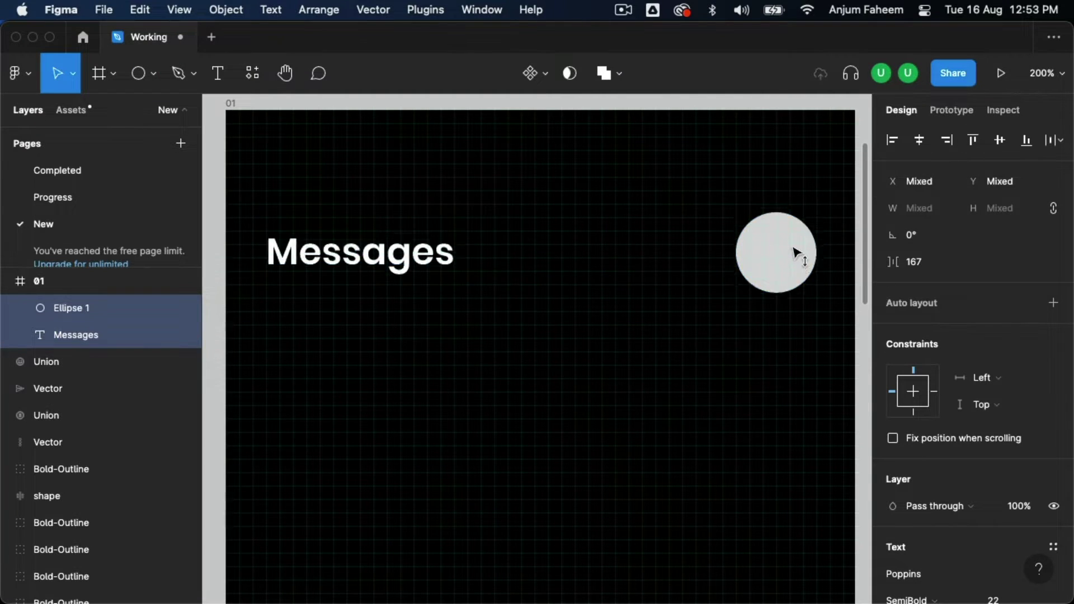
{"action": "left_click", "coordinate": [600, 346]}
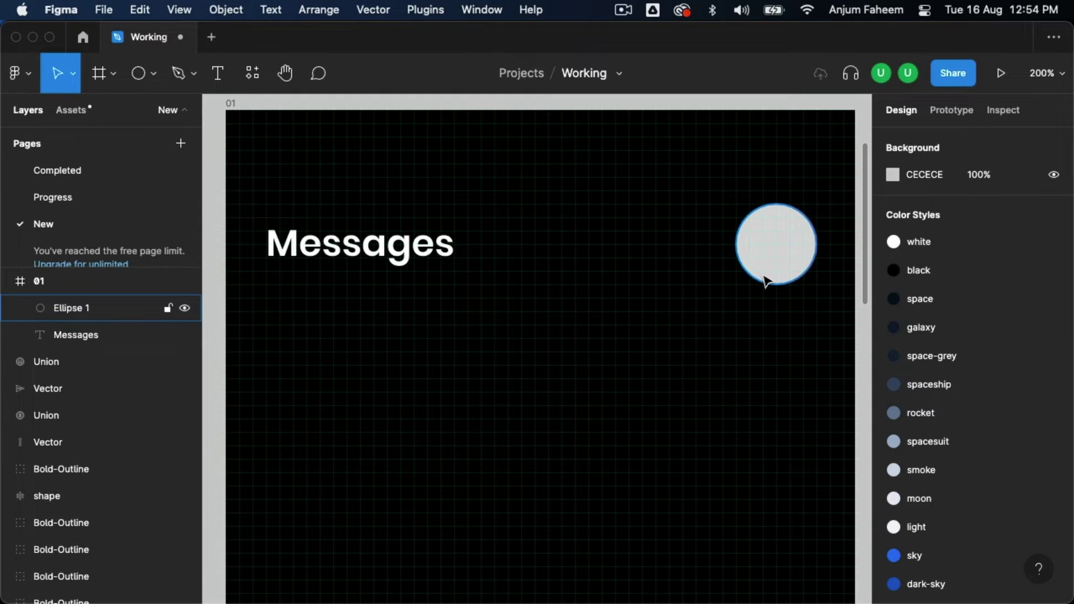
{"action": "left_click", "coordinate": [782, 259]}
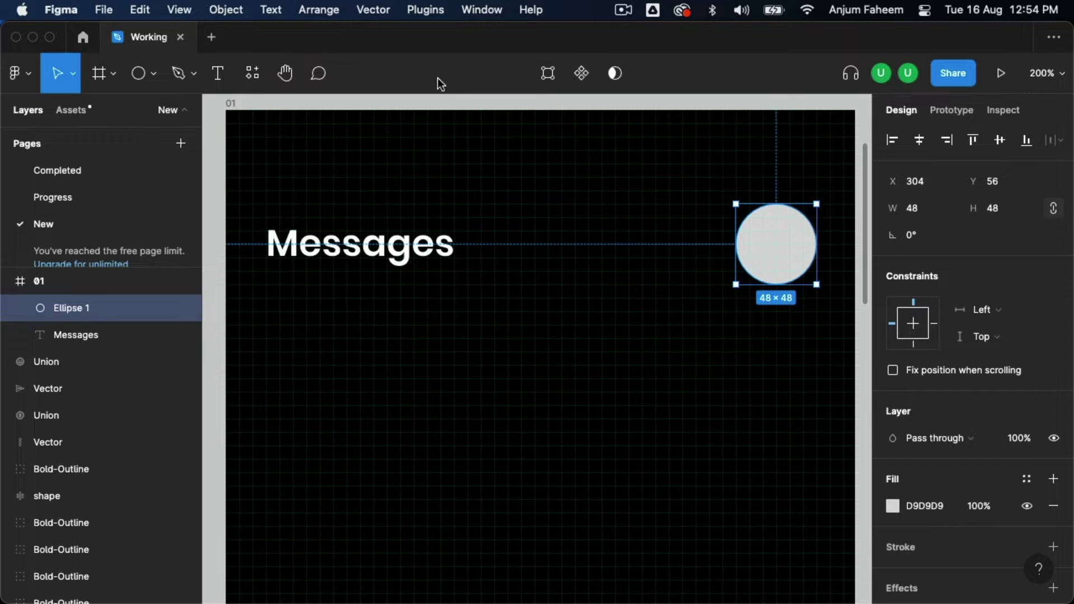
Fill the circle with a face photo using the UI Faces plugin
{"action": "left_click", "coordinate": [413, 11]}
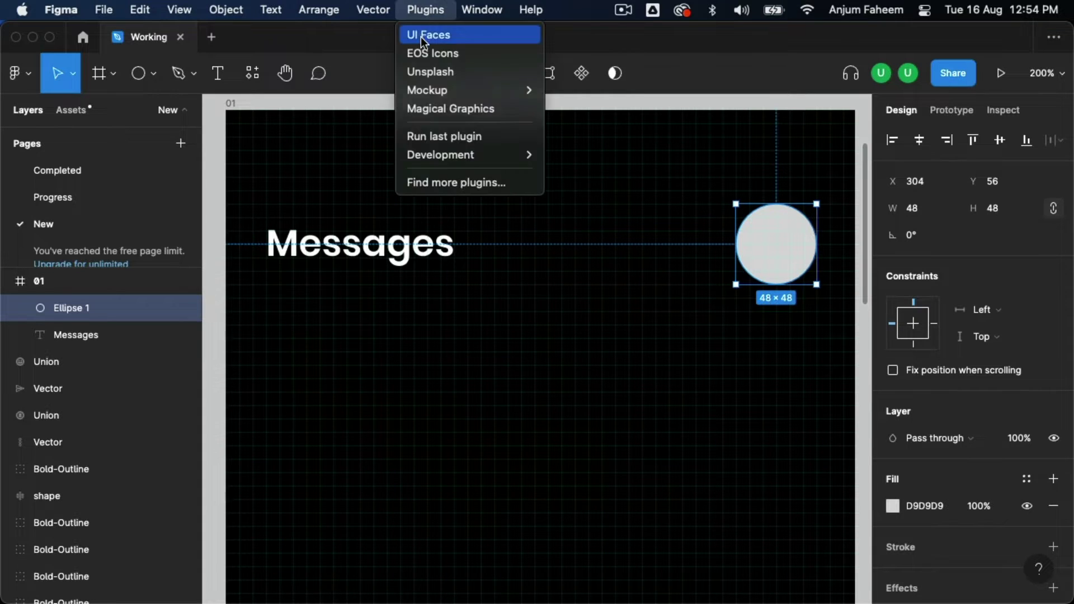
{"action": "left_click", "coordinate": [421, 36]}
{"action": "left_click", "coordinate": [529, 550]}
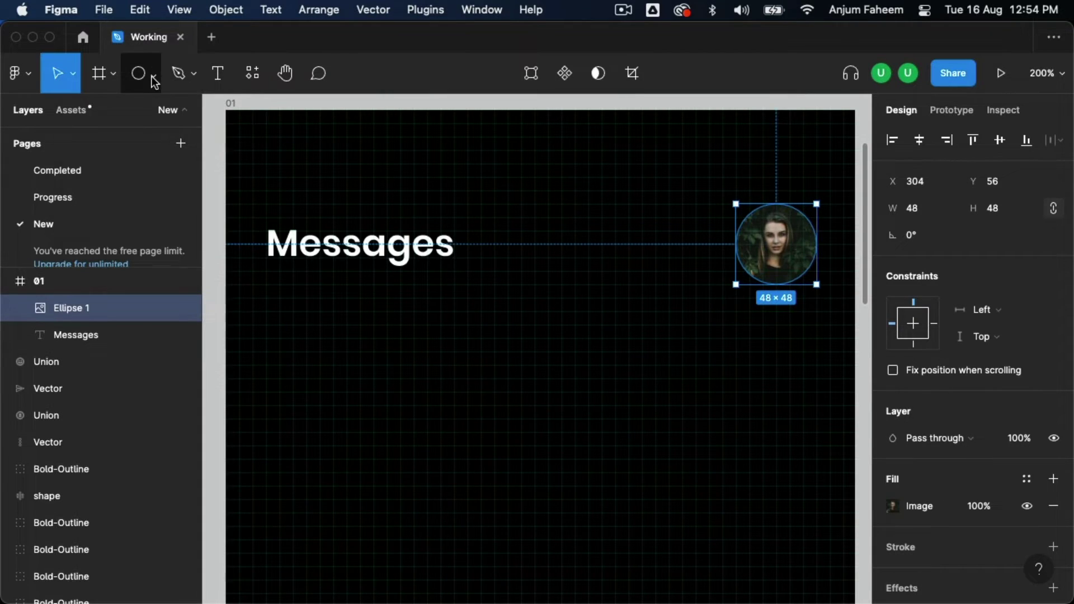
{"action": "left_click", "coordinate": [152, 73]}
{"action": "left_click", "coordinate": [131, 174]}
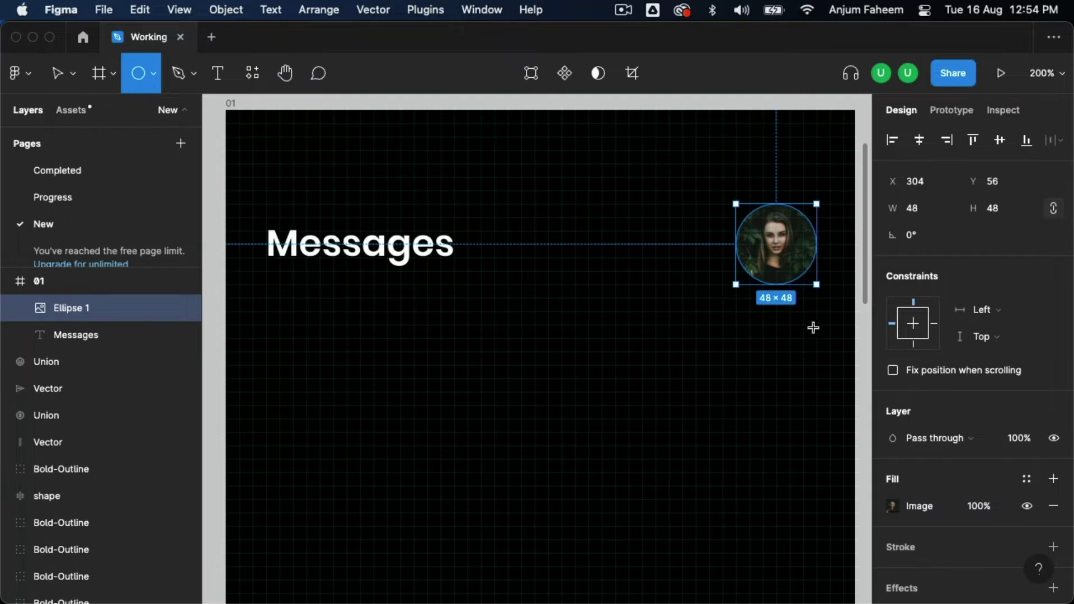
Draw a larger grey circle and place it behind the avatar photo
{"action": "left_click_drag", "start_coordinate": [829, 310], "coordinate": [724, 406]}
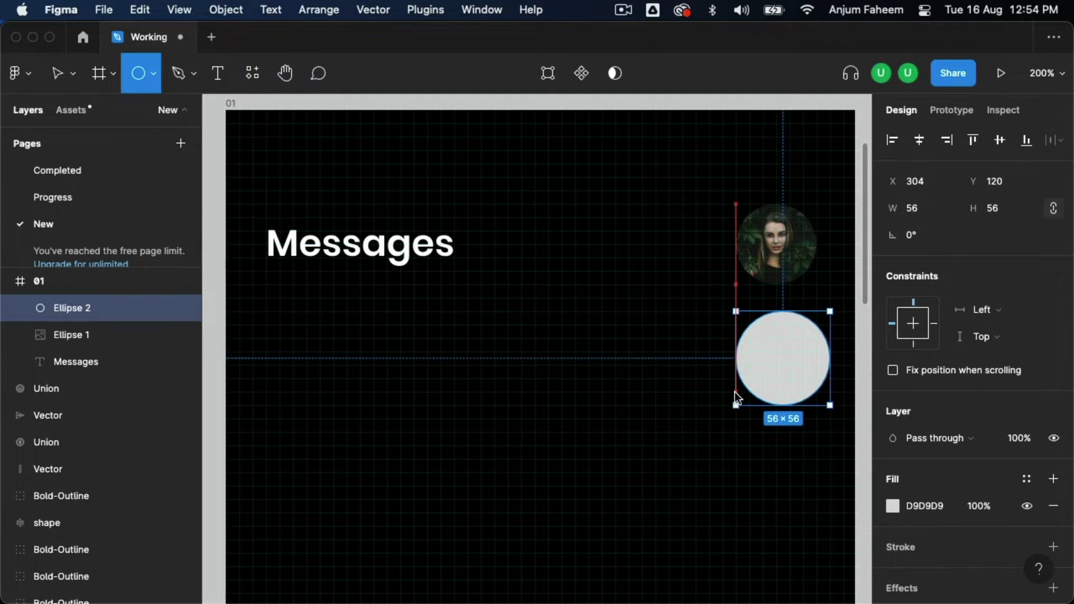
{"action": "left_click", "coordinate": [786, 266]}
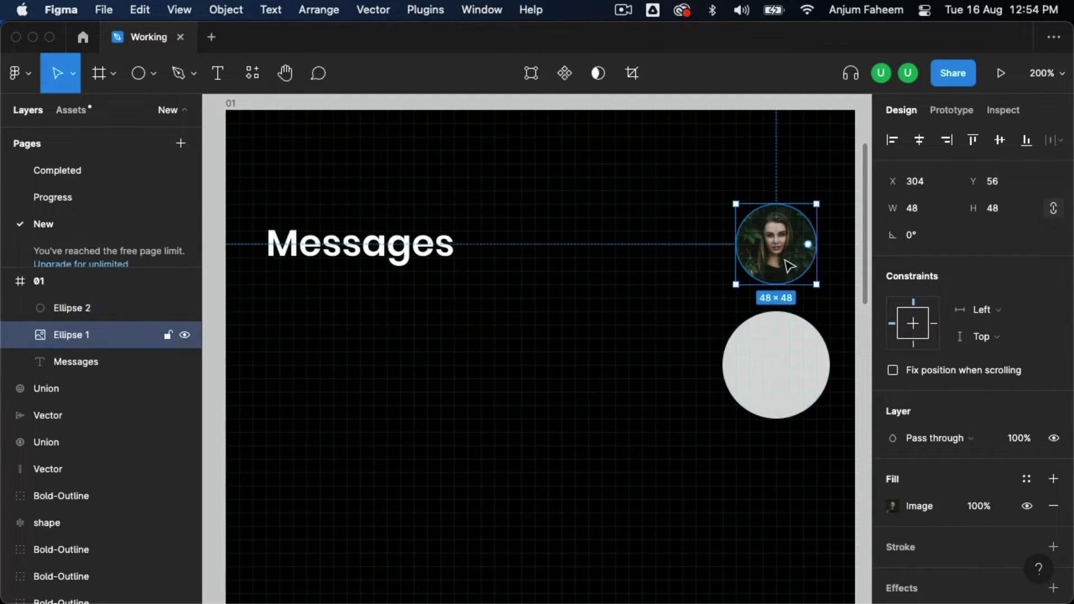
{"action": "right_click", "coordinate": [781, 247]}
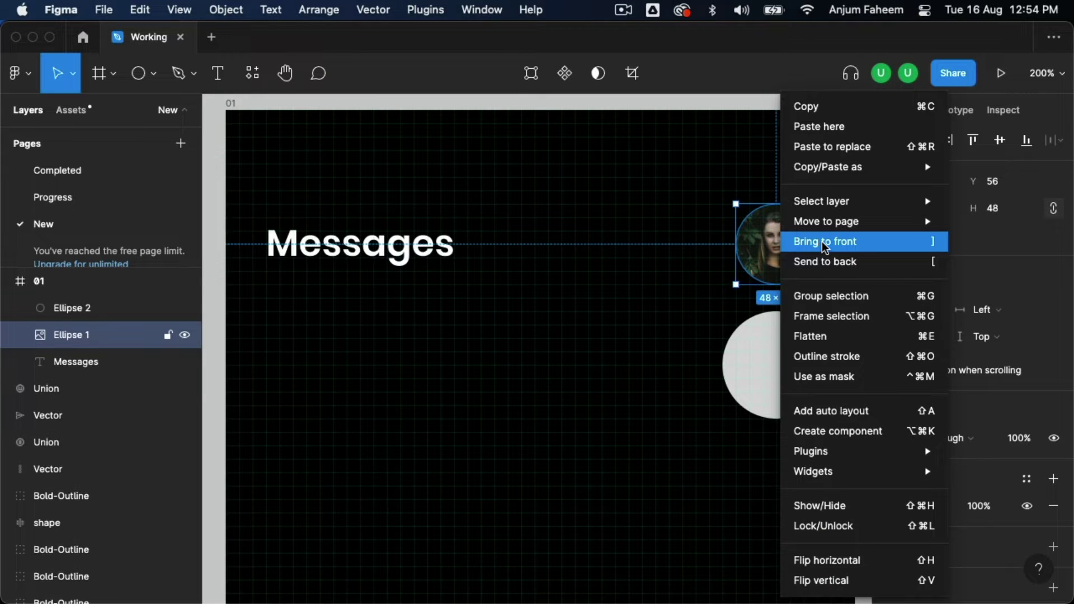
{"action": "left_click", "coordinate": [822, 242]}
{"action": "left_click_drag", "start_coordinate": [795, 335], "coordinate": [794, 226]}
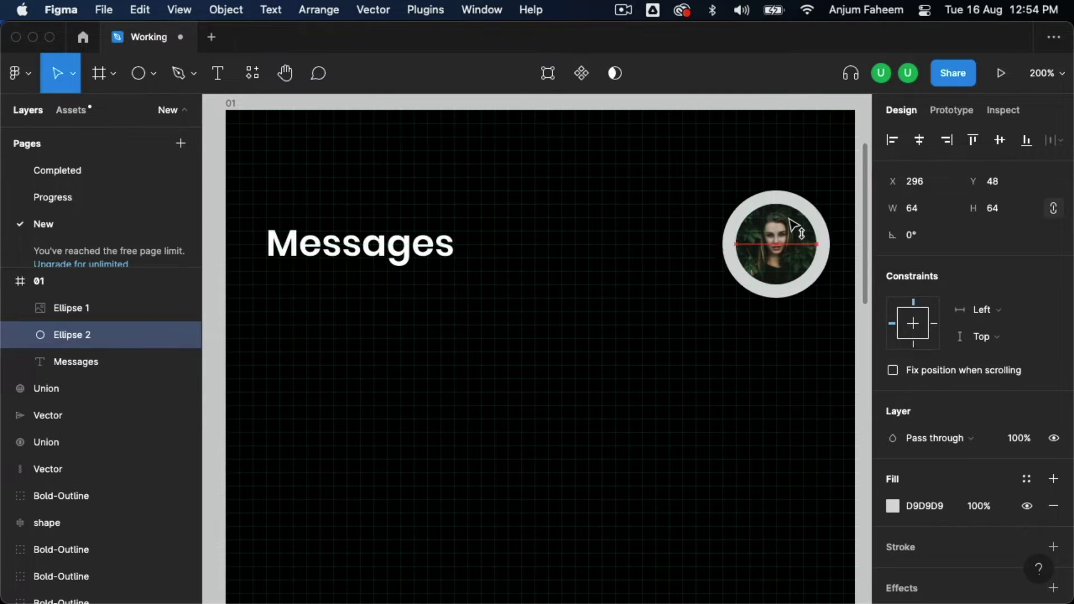
Replace the back circle's fill with a 2px white stroke
{"action": "left_click", "coordinate": [1053, 505]}
{"action": "left_click", "coordinate": [1053, 520]}
{"action": "scroll", "coordinate": [1053, 520], "scroll_direction": "down", "scroll_amount": 4}
{"action": "left_click", "coordinate": [1021, 266]}
{"action": "left_click", "coordinate": [973, 383]}
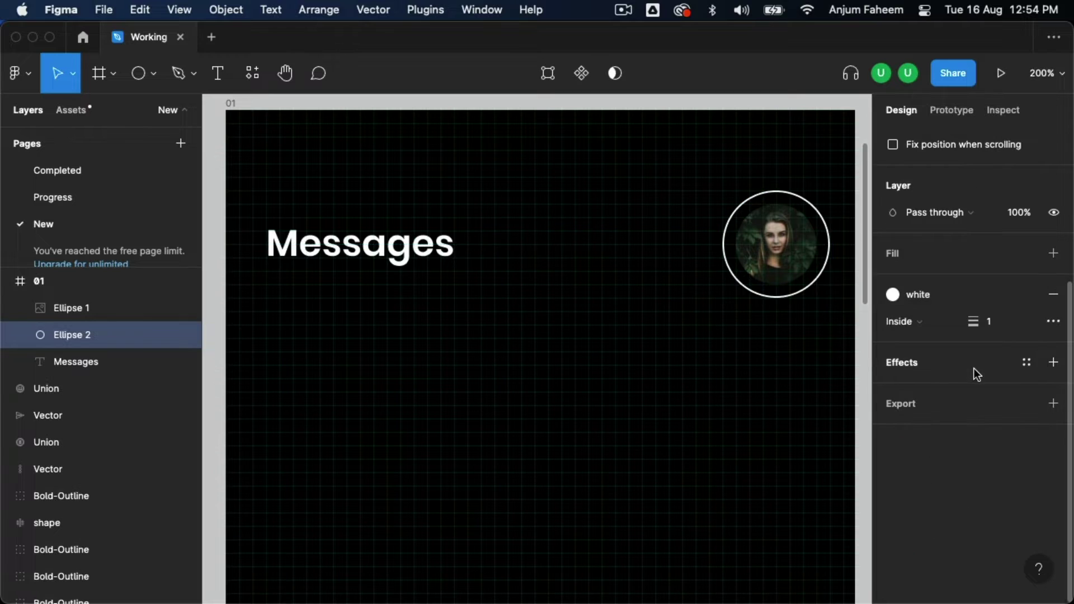
{"action": "left_click", "coordinate": [996, 322]}
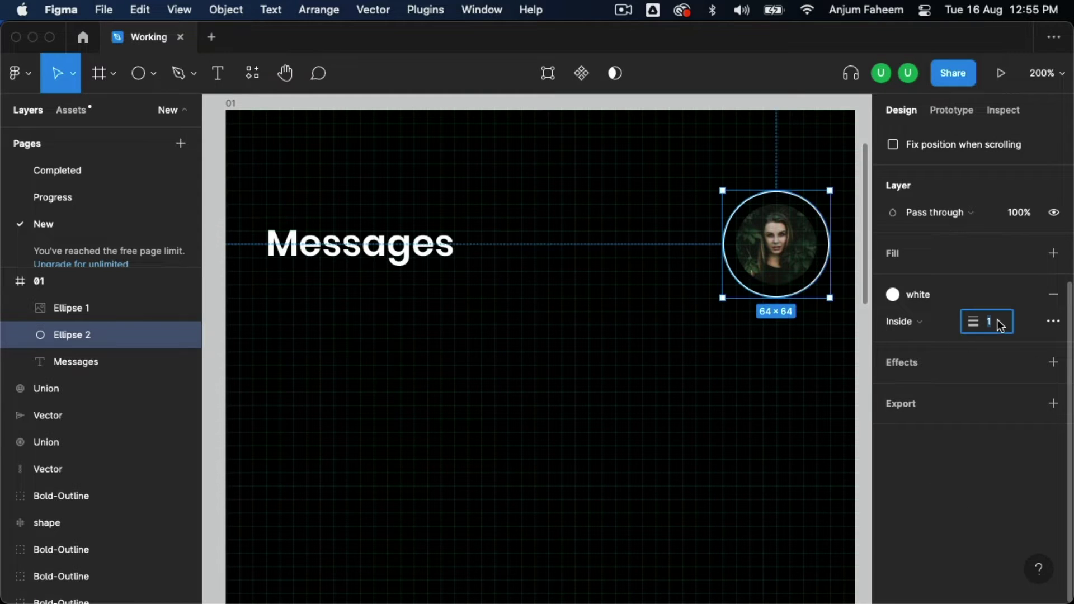
{"action": "key", "text": "Up"}
{"action": "key", "text": "Return"}
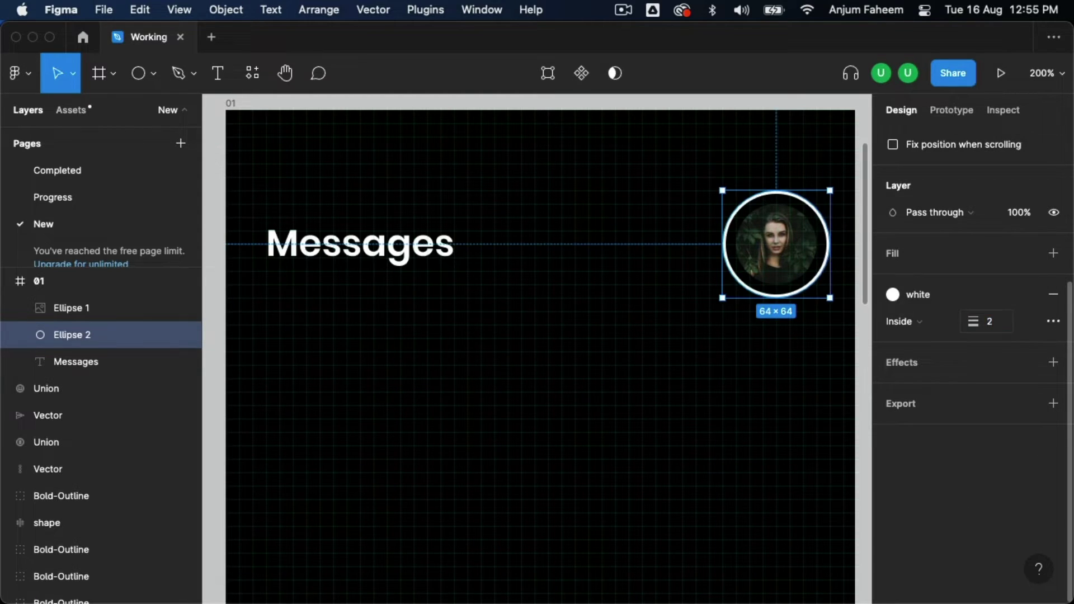
Apply the cobalt blue colour style to the ring's stroke
{"action": "left_click", "coordinate": [541, 331]}
{"action": "left_click", "coordinate": [783, 220]}
{"action": "scroll", "coordinate": [784, 220], "scroll_direction": "down", "scroll_amount": 1}
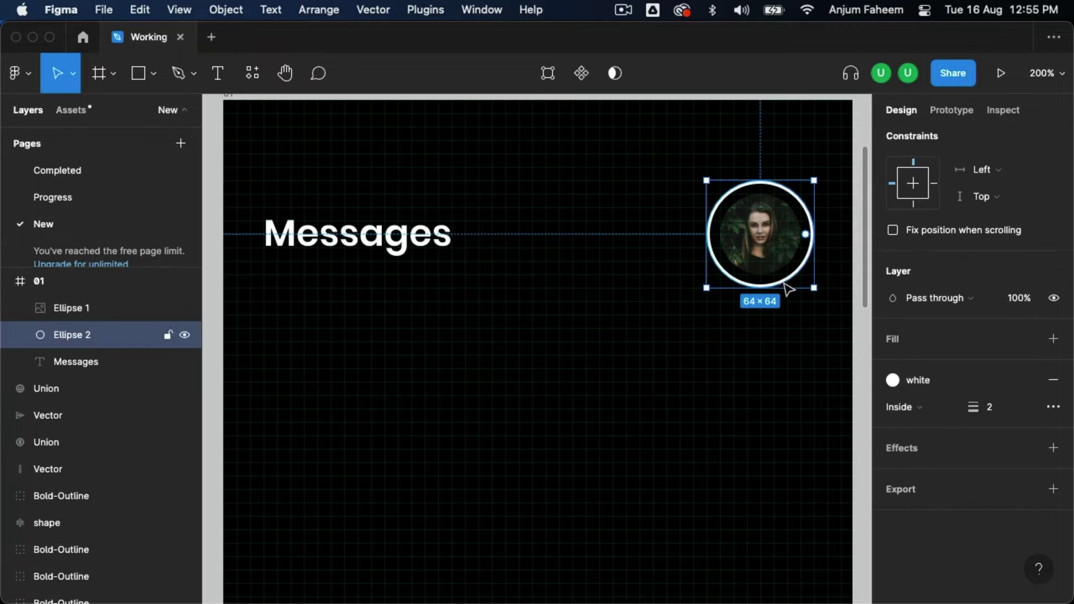
{"action": "left_click", "coordinate": [981, 378]}
{"action": "scroll", "coordinate": [973, 403], "scroll_direction": "down", "scroll_amount": 5}
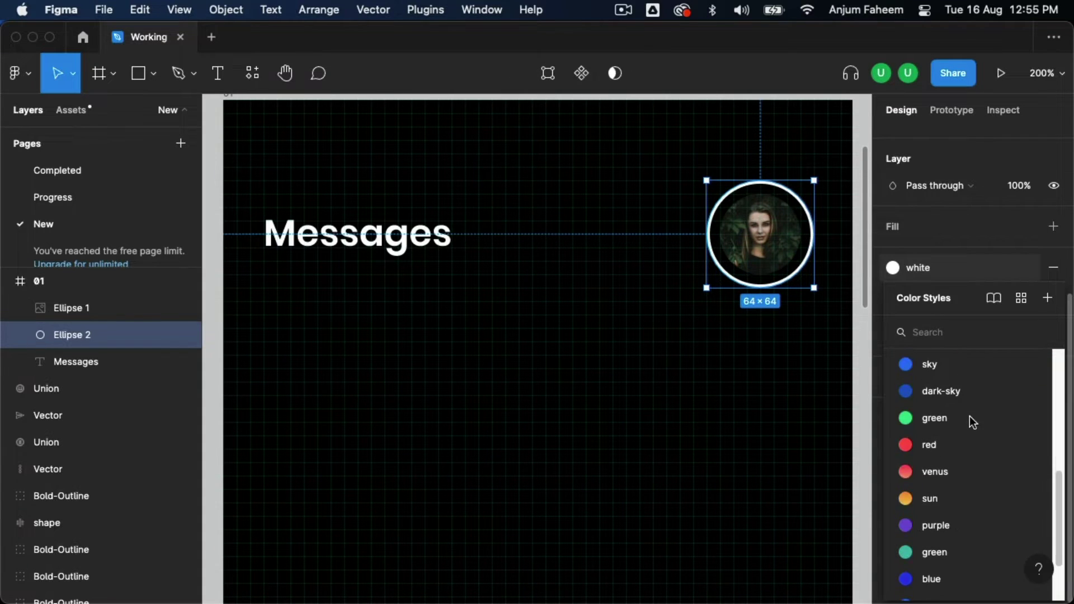
{"action": "scroll", "coordinate": [958, 549], "scroll_direction": "down", "scroll_amount": 2}
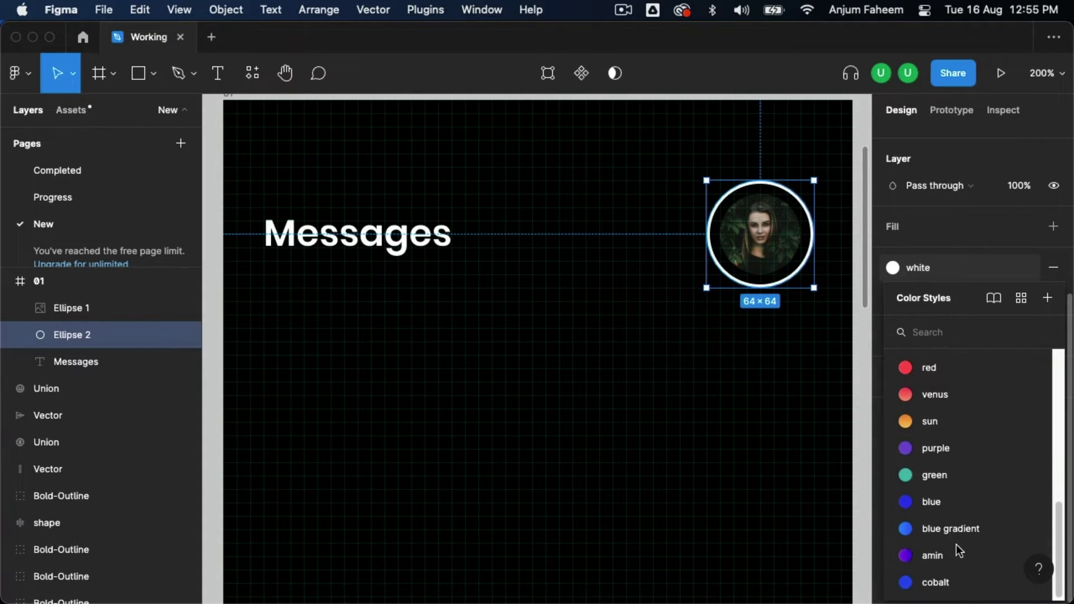
{"action": "left_click", "coordinate": [954, 580]}
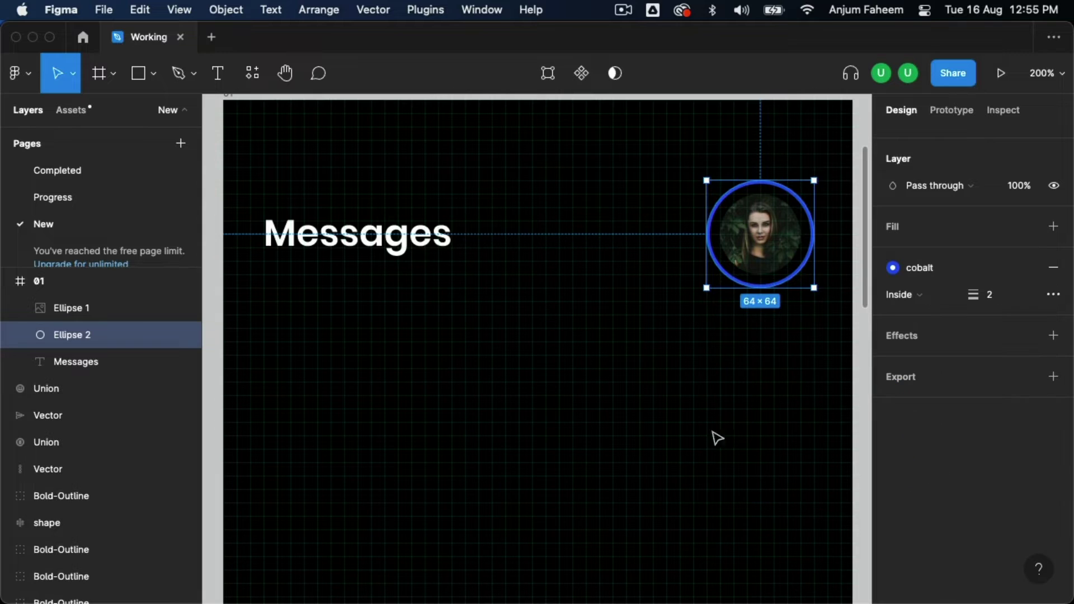
{"action": "left_click", "coordinate": [715, 387]}
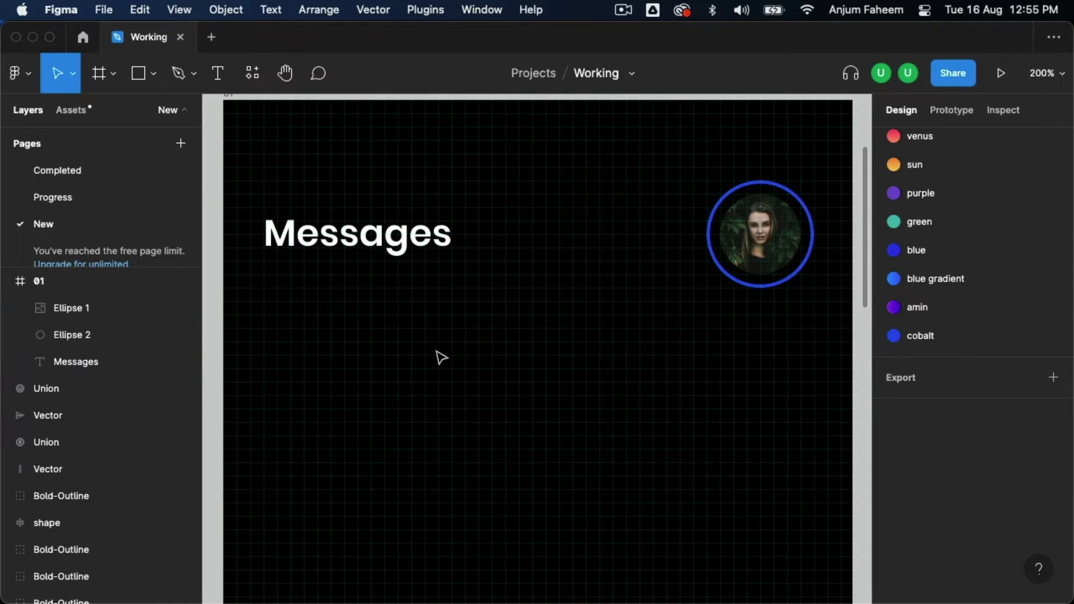
{"action": "left_click", "coordinate": [139, 74]}
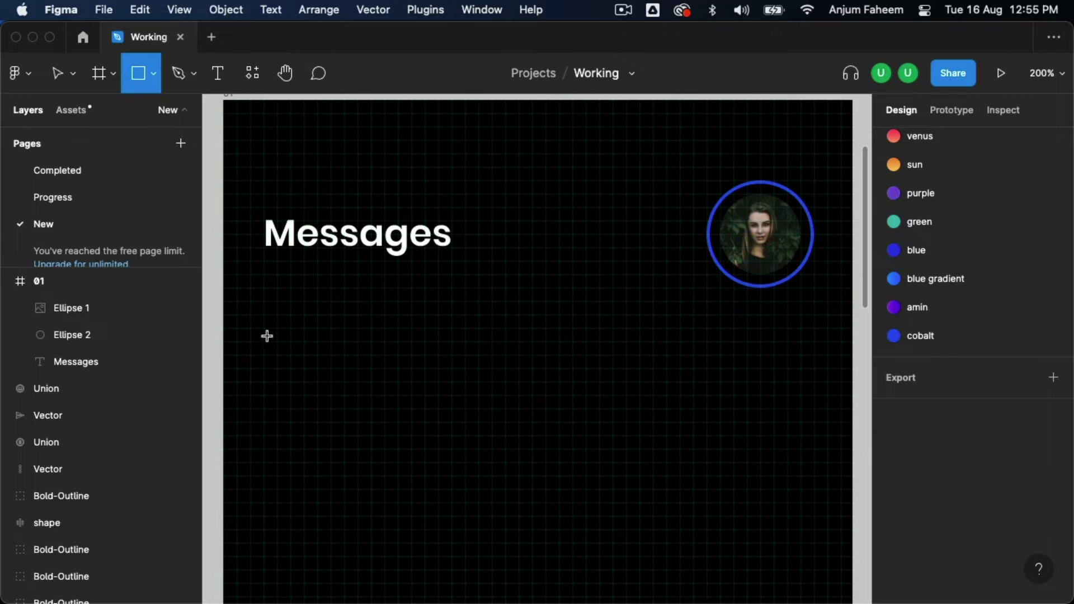
Draw a 328×48 light grey bar below Messages with fully rounded corners
{"action": "left_click_drag", "start_coordinate": [264, 329], "coordinate": [814, 423]}
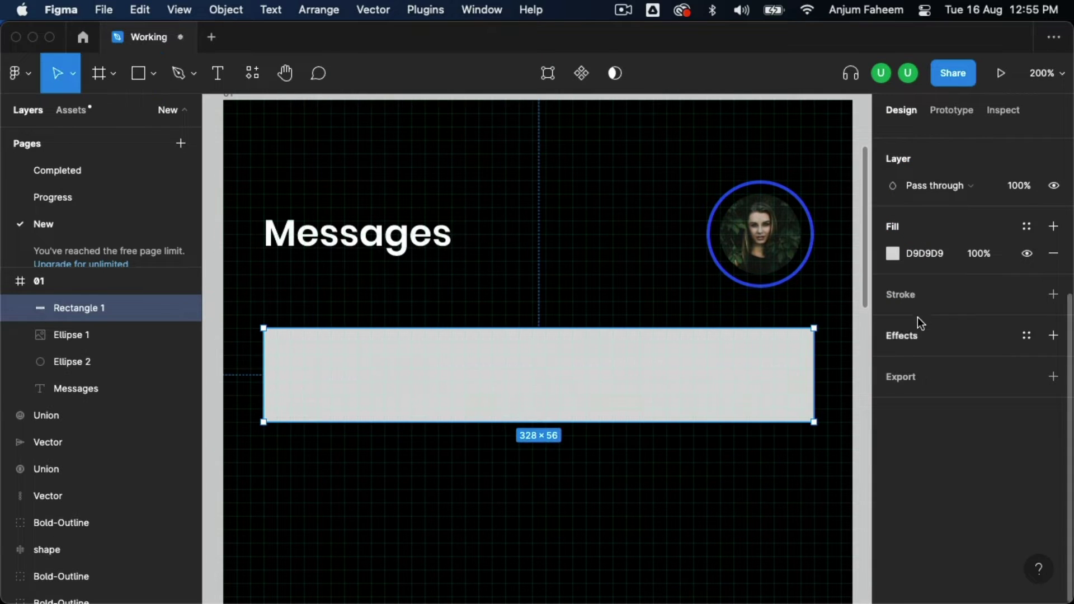
{"action": "scroll", "coordinate": [908, 247], "scroll_direction": "up", "scroll_amount": 3}
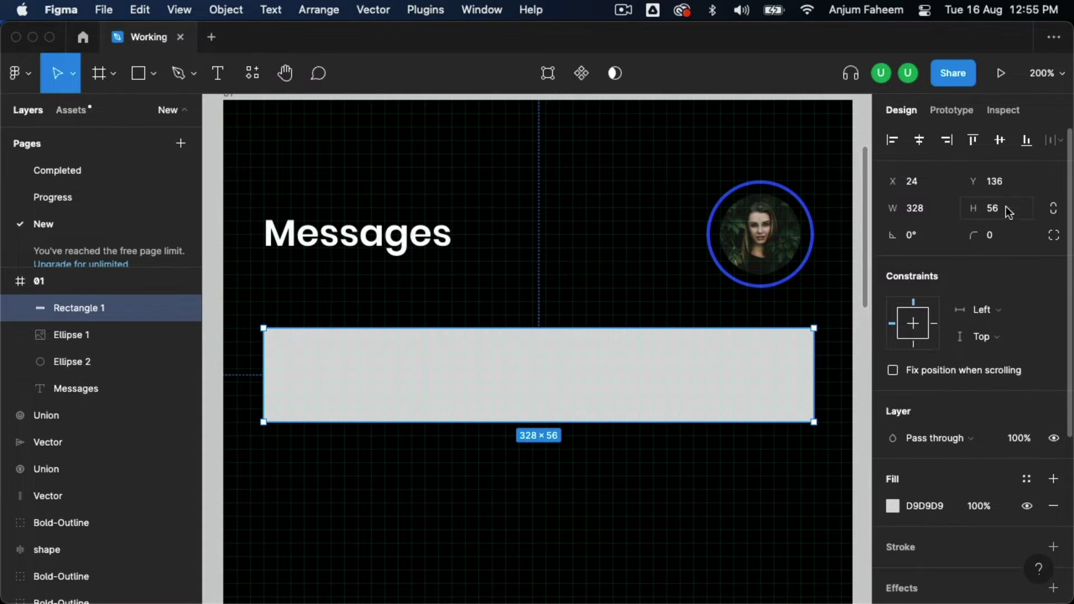
{"action": "left_click", "coordinate": [1006, 210]}
{"action": "type", "text": "48"}
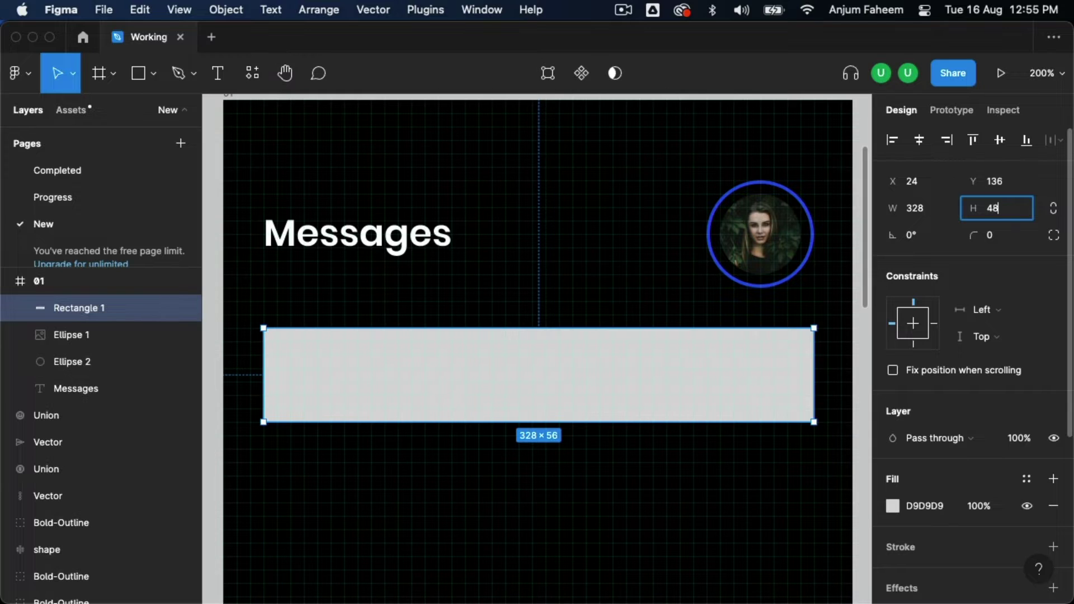
{"action": "key", "text": "Return"}
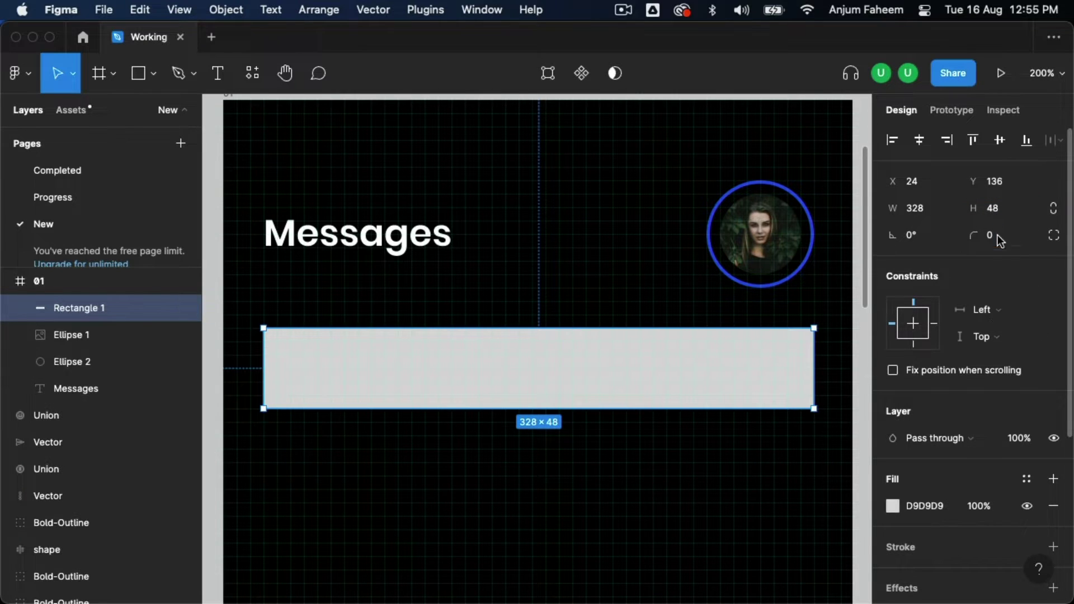
{"action": "left_click", "coordinate": [999, 233]}
{"action": "type", "text": "100"}
{"action": "key", "text": "Return"}
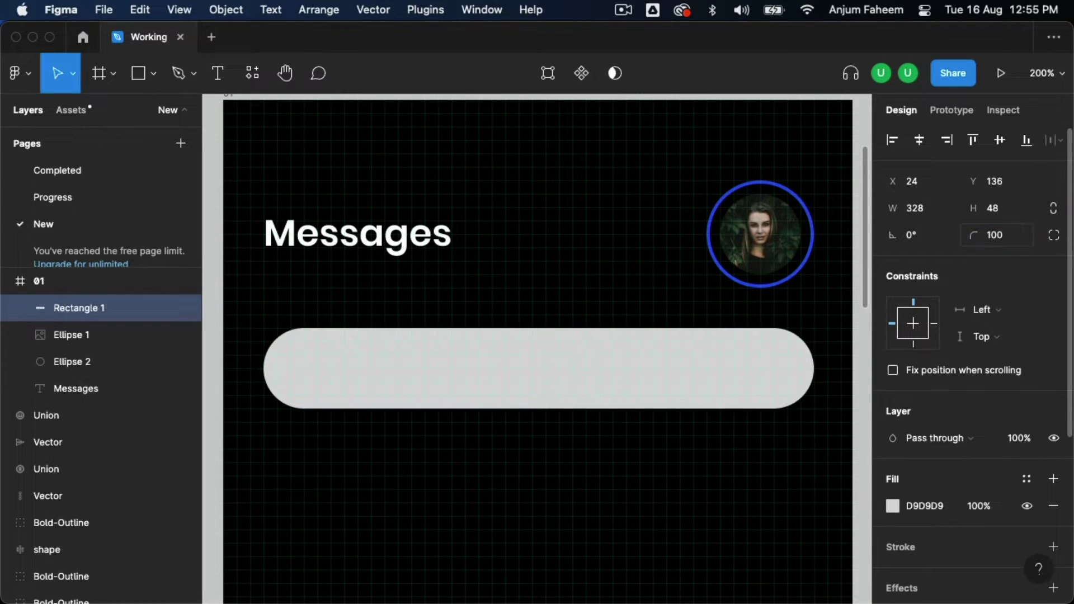
{"action": "left_click", "coordinate": [616, 462]}
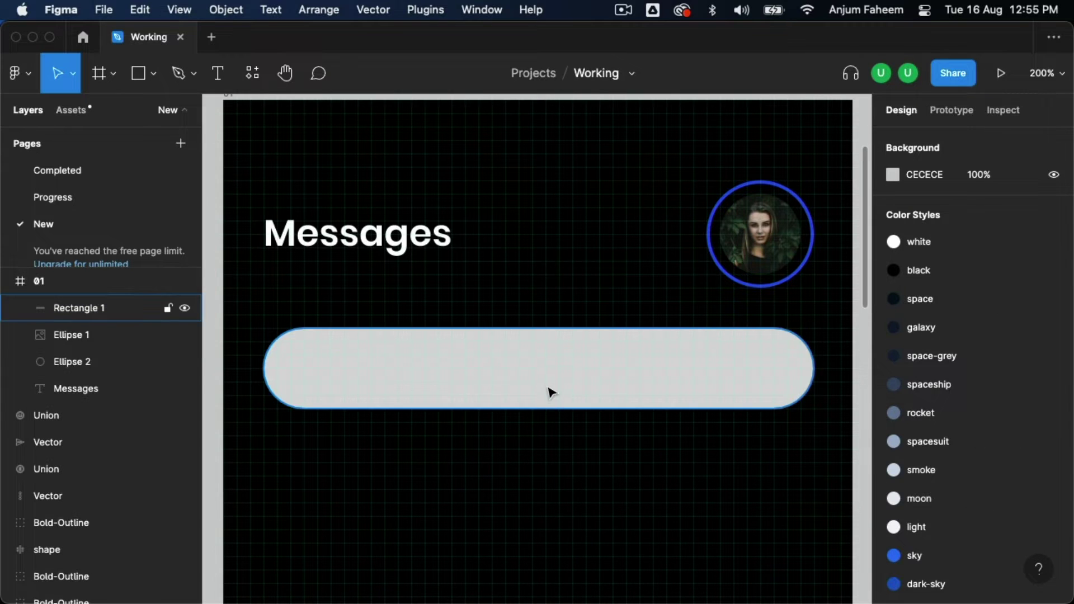
{"action": "left_click", "coordinate": [549, 392]}
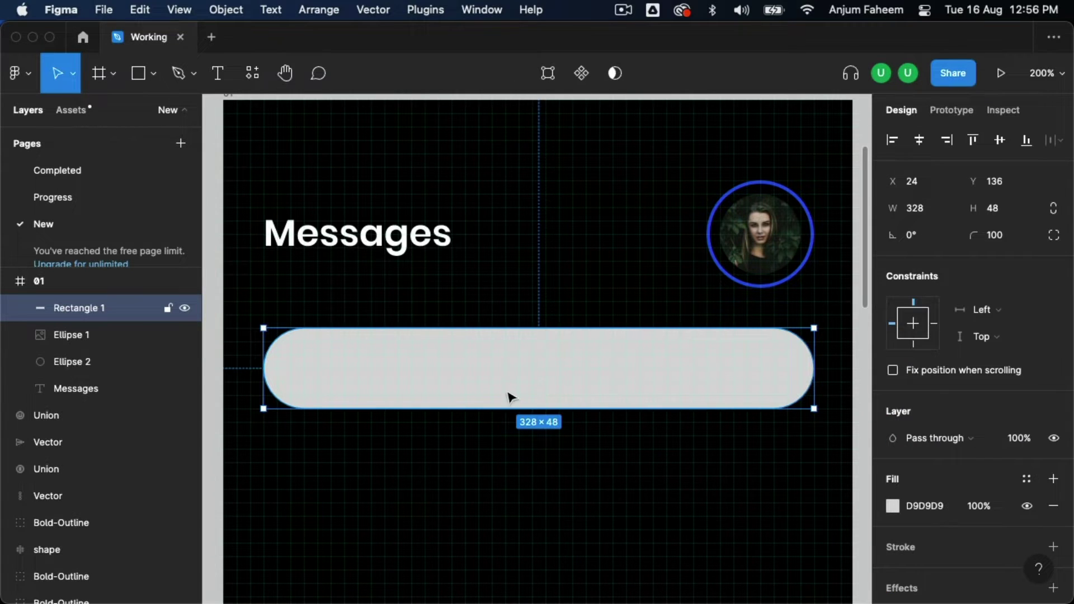
{"action": "left_click", "coordinate": [361, 462]}
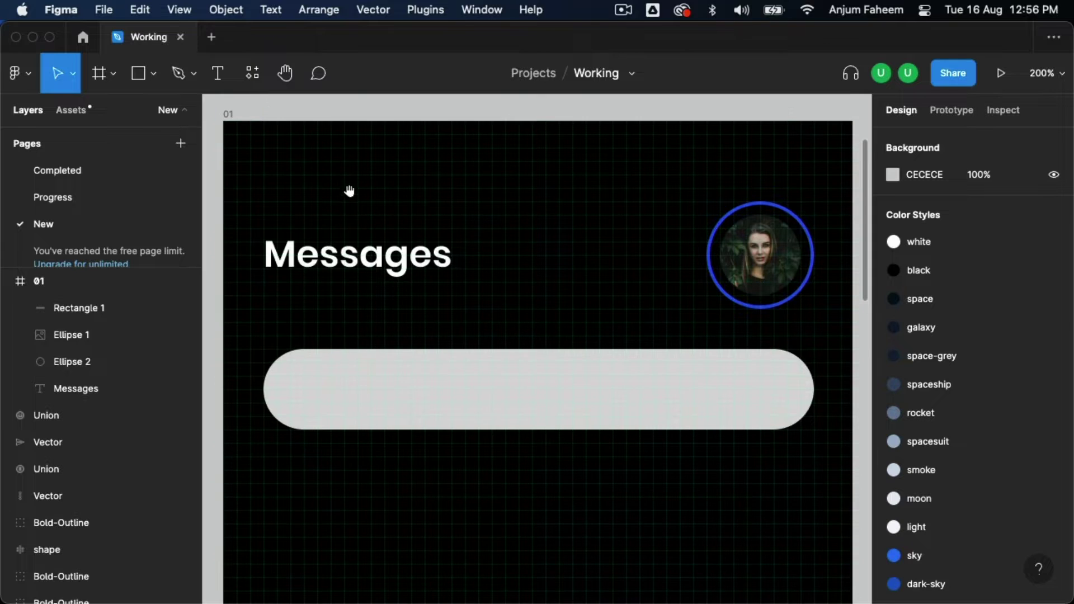
{"action": "scroll", "coordinate": [350, 192], "scroll_direction": "up", "scroll_amount": 5}
Move the search icon into the bar's left end and set the bar fill to 16% opacity
{"action": "left_click", "coordinate": [301, 174]}
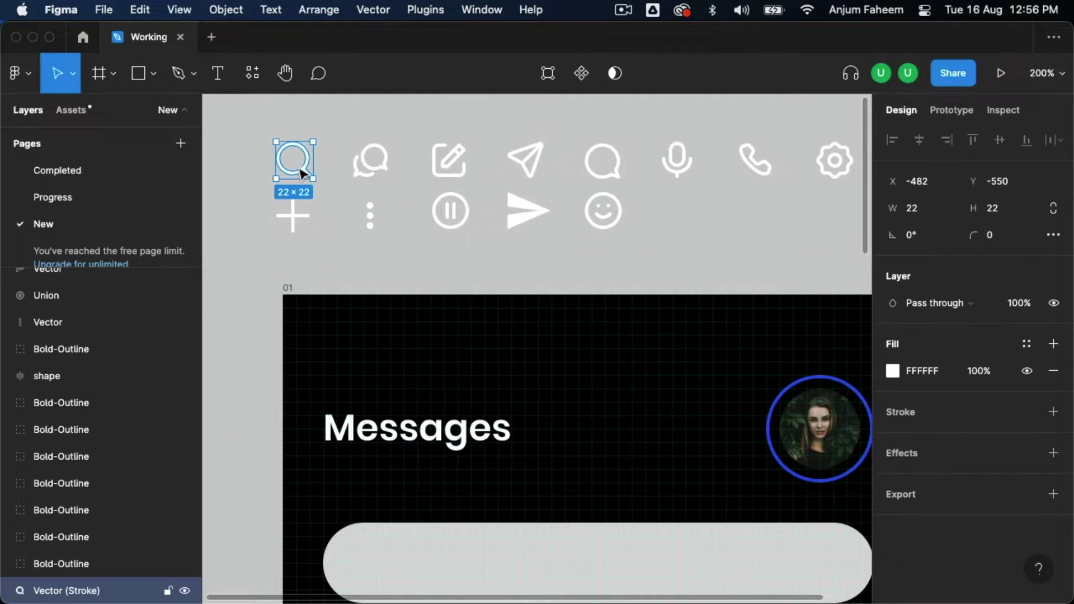
{"action": "left_click_drag", "start_coordinate": [300, 173], "coordinate": [453, 408]}
{"action": "left_click", "coordinate": [992, 508]}
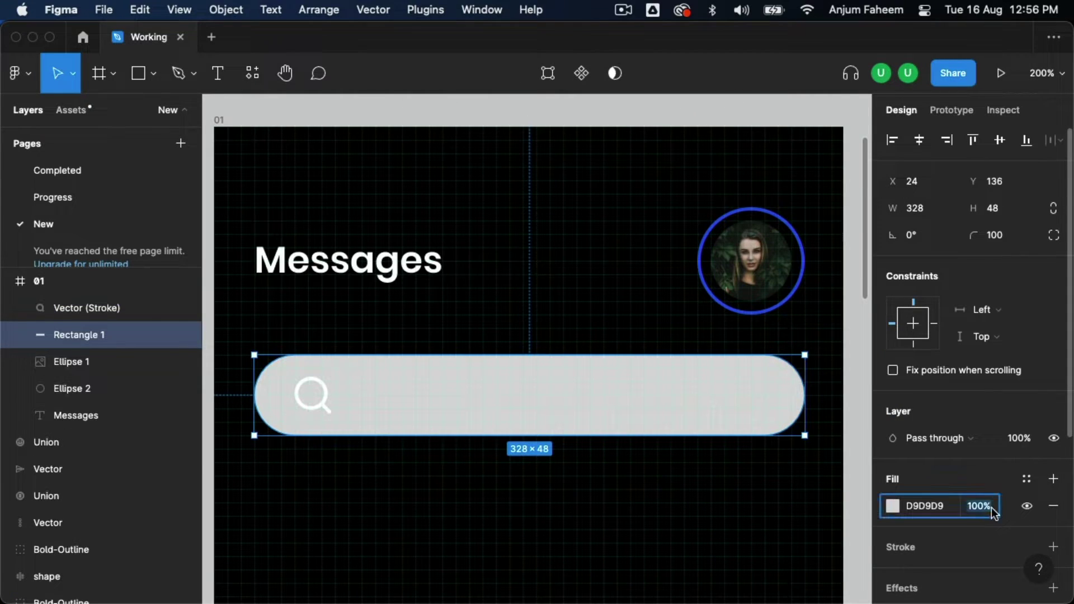
{"action": "type", "text": "16"}
{"action": "key", "text": "Return"}
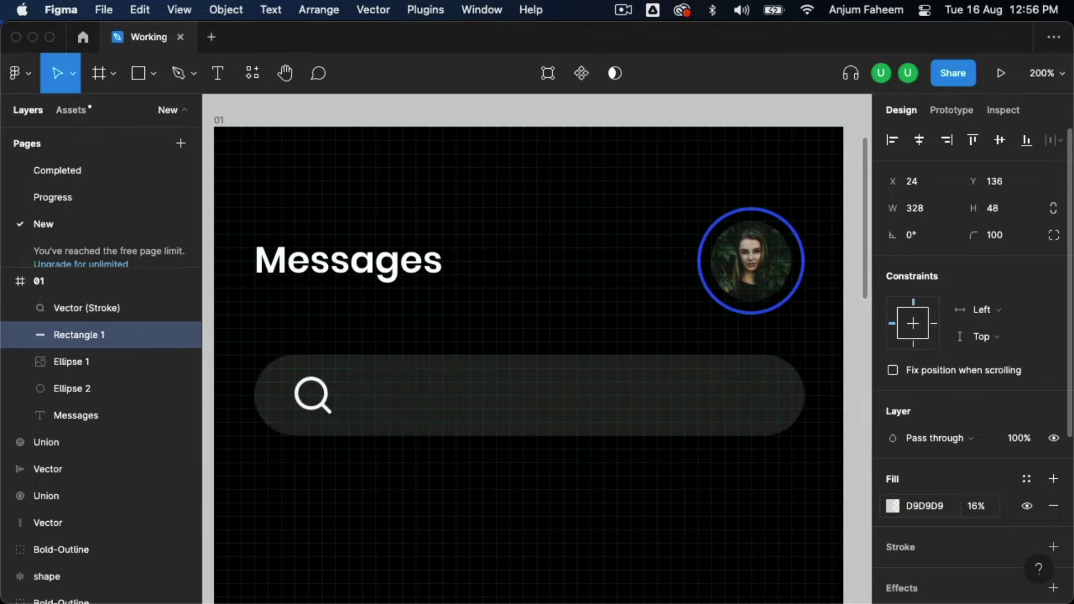
{"action": "left_click", "coordinate": [326, 406]}
Add a 'Type your search...' text beside the search icon inside the bar
{"action": "key", "text": "t"}
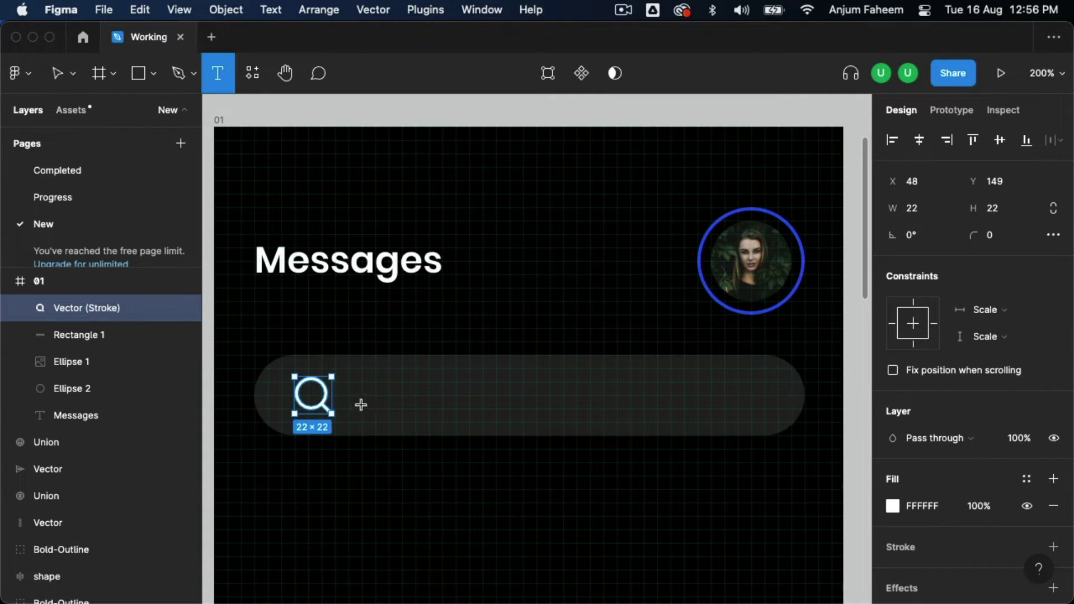
{"action": "left_click", "coordinate": [368, 400]}
{"action": "type", "text": "S"}
{"action": "key", "text": "BackSpace"}
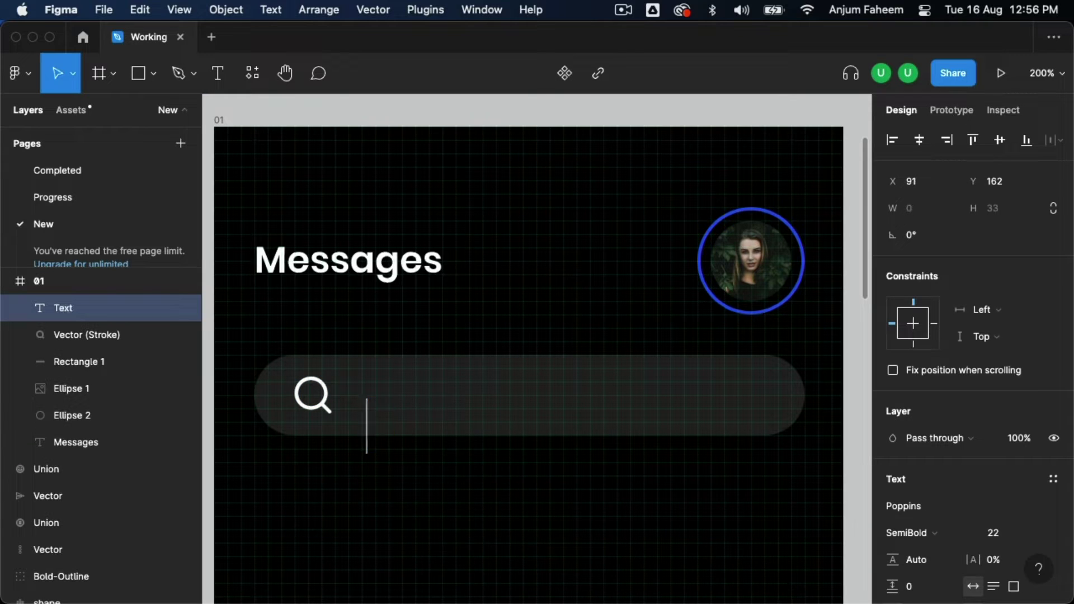
{"action": "type", "text": "Type your search..."}
{"action": "key", "text": "Escape"}
{"action": "left_click_drag", "start_coordinate": [397, 442], "coordinate": [398, 411]}
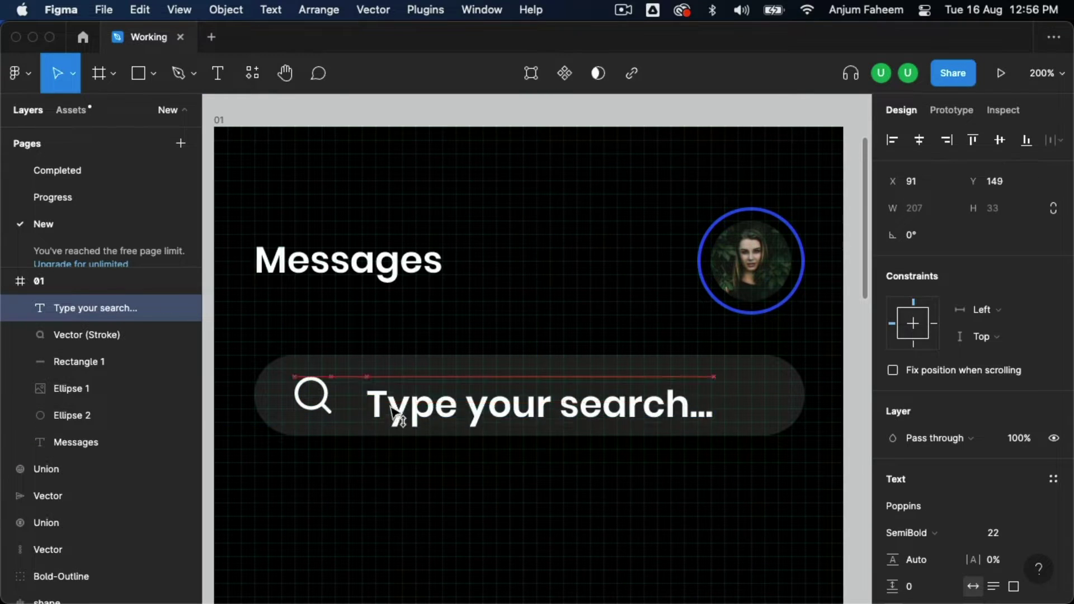
{"action": "scroll", "coordinate": [950, 425], "scroll_direction": "down", "scroll_amount": 1}
{"action": "scroll", "coordinate": [951, 425], "scroll_direction": "down", "scroll_amount": 3}
Set the placeholder to Medium weight, size 14, aligned with the icon
{"action": "left_click", "coordinate": [912, 448]}
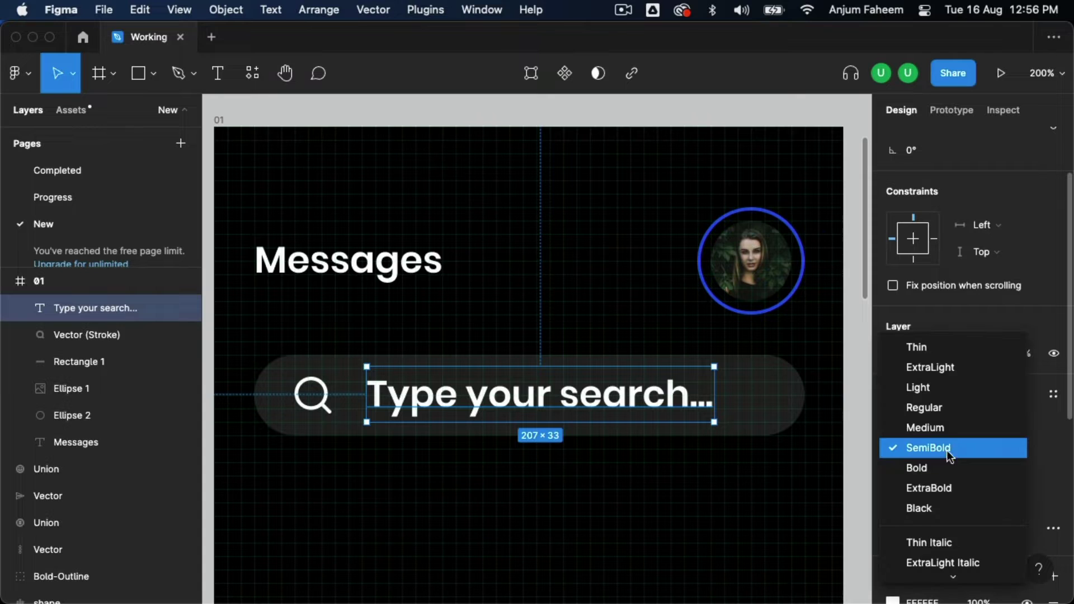
{"action": "left_click", "coordinate": [945, 425]}
{"action": "left_click", "coordinate": [1002, 451]}
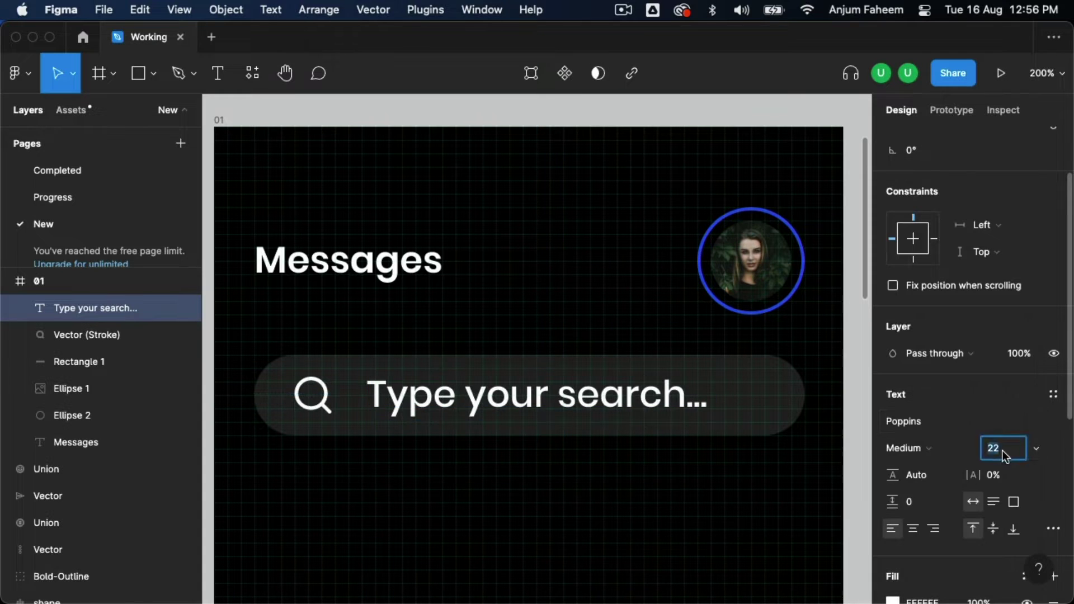
{"action": "type", "text": "14"}
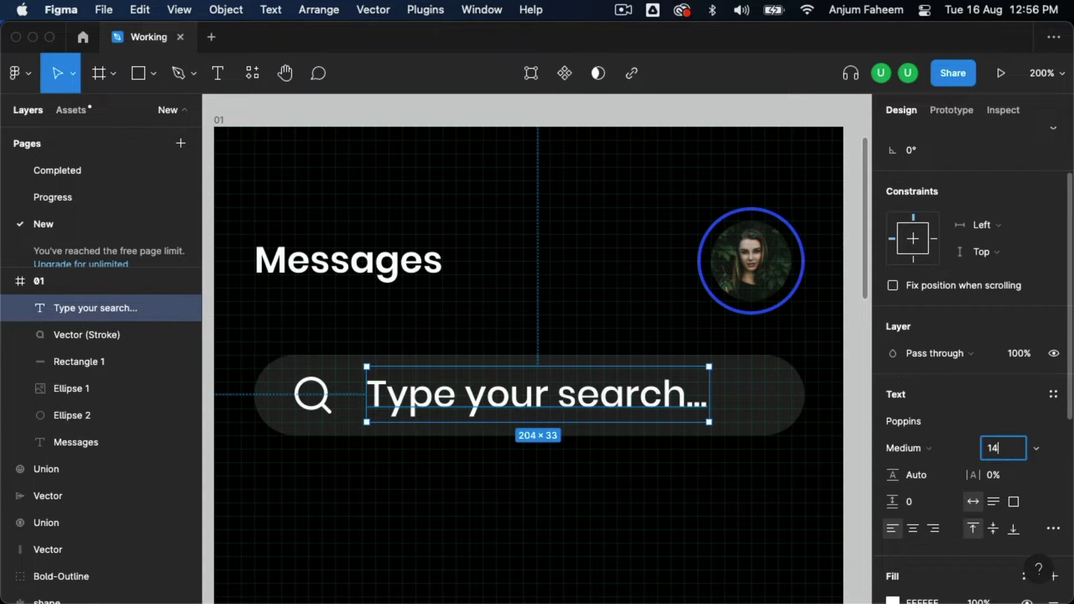
{"action": "key", "text": "Return"}
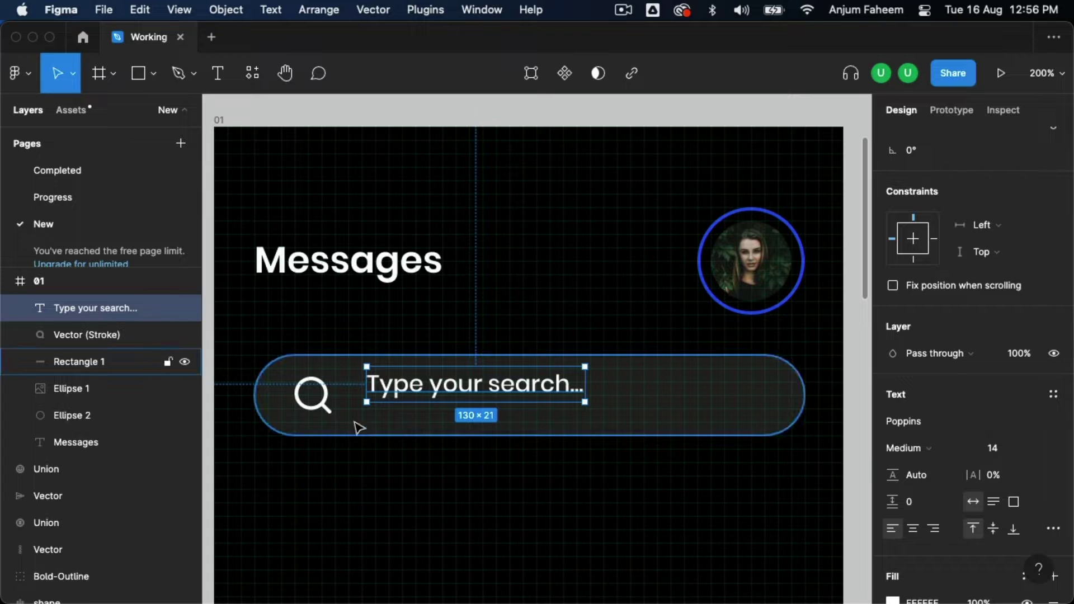
{"action": "left_click_drag", "start_coordinate": [387, 396], "coordinate": [383, 401]}
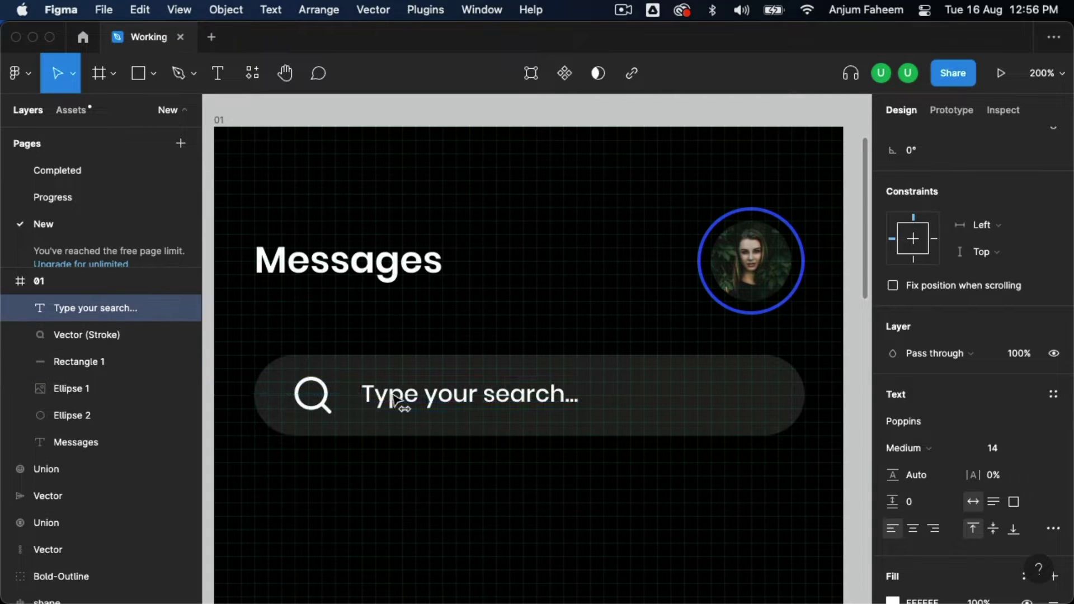
{"action": "left_click", "coordinate": [312, 395], "text": "shift"}
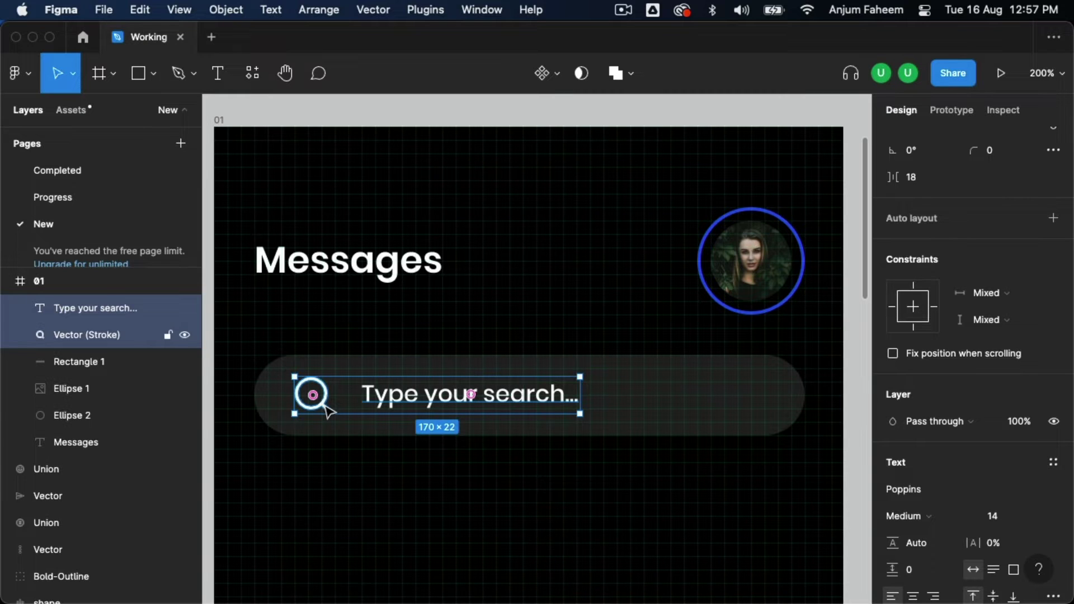
Wrap the search icon and placeholder in auto layout with 16 spacing
{"action": "key", "text": "shift+a"}
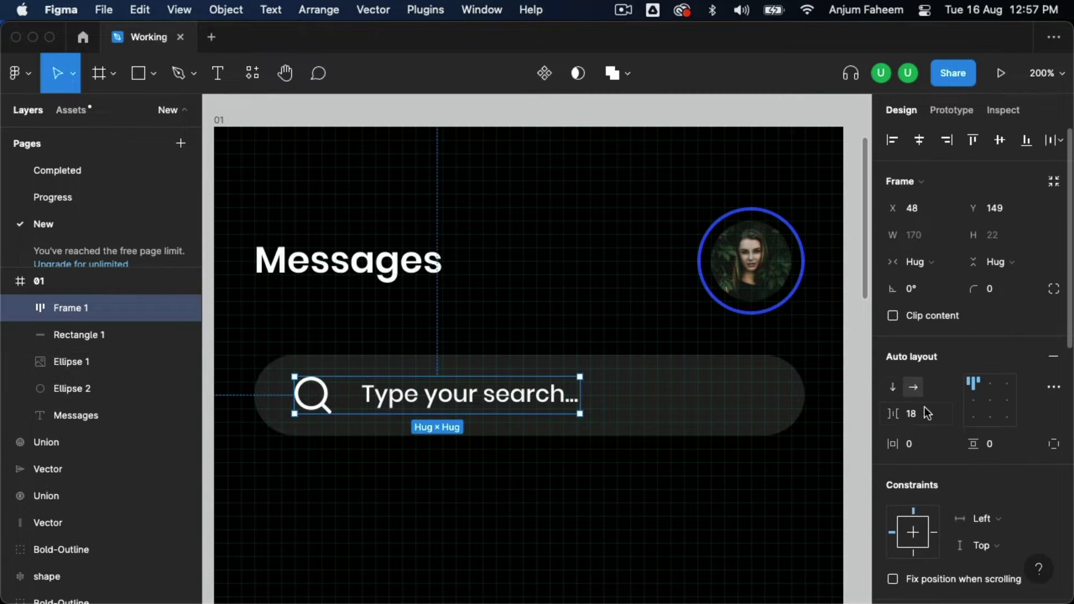
{"action": "left_click", "coordinate": [921, 423]}
{"action": "type", "text": "16"}
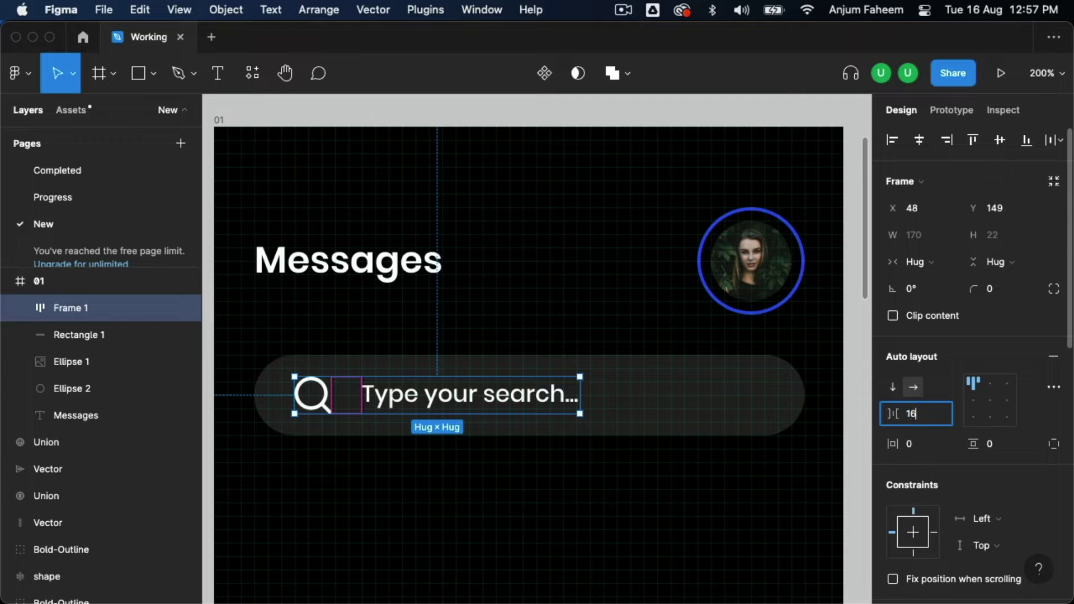
{"action": "key", "text": "Return"}
{"action": "scroll", "coordinate": [1034, 438], "scroll_direction": "down", "scroll_amount": 5}
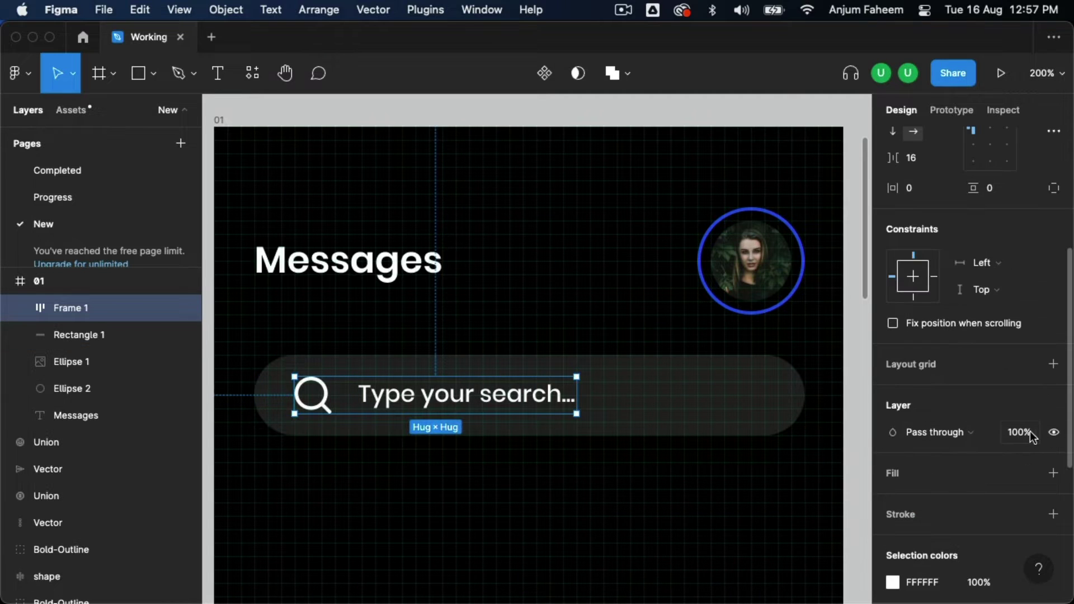
Dim the search icon and placeholder group to 50% opacity and zoom to fit
{"action": "left_click", "coordinate": [1032, 437]}
{"action": "type", "text": "50"}
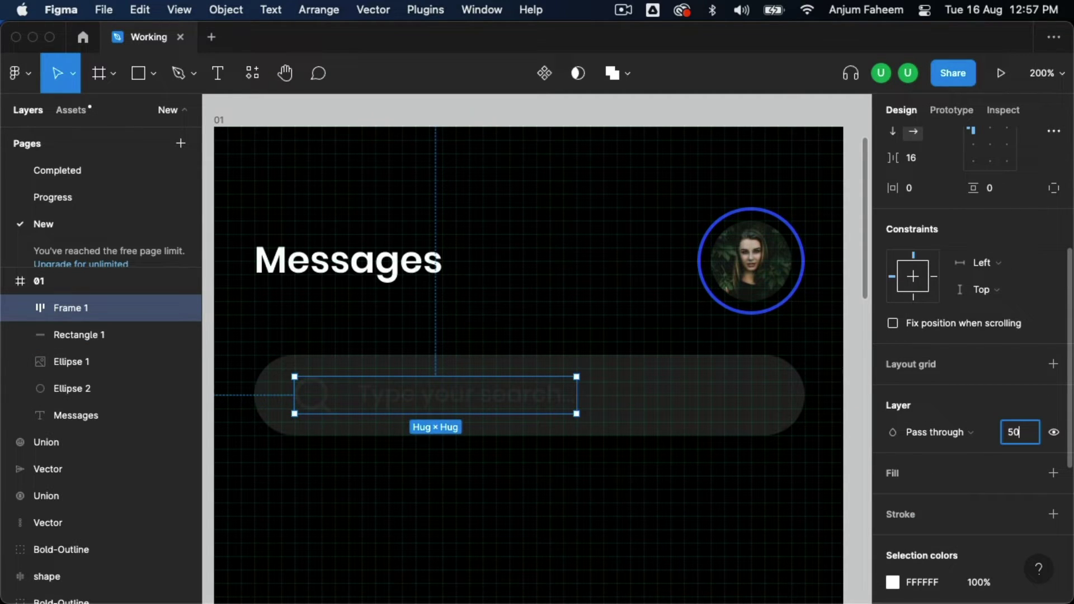
{"action": "key", "text": "Return"}
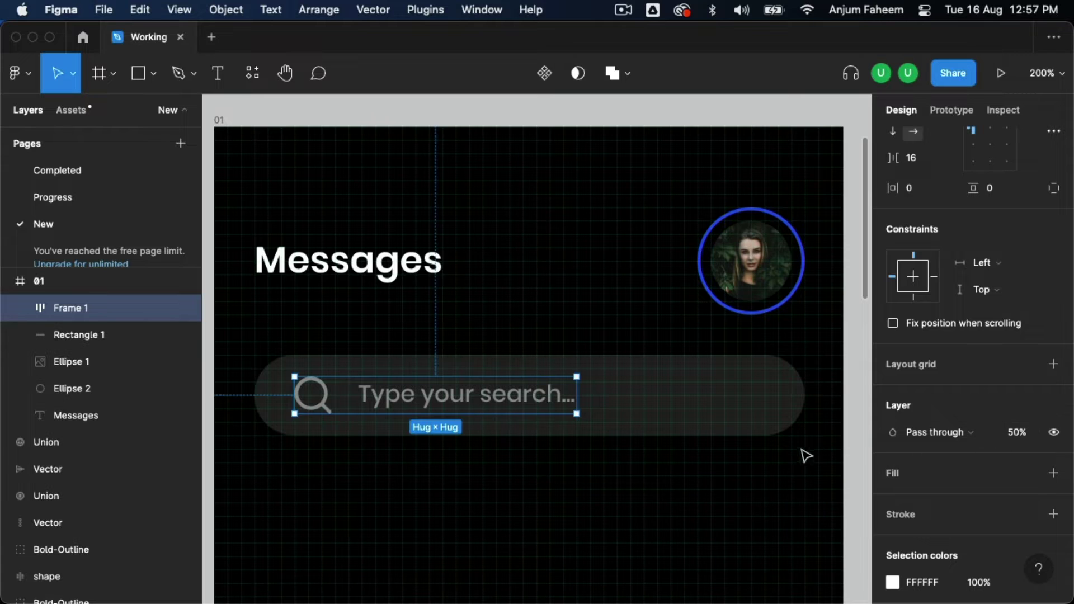
{"action": "key", "text": "Escape"}
{"action": "key", "text": "shift+0"}
{"action": "left_click", "coordinate": [145, 84]}
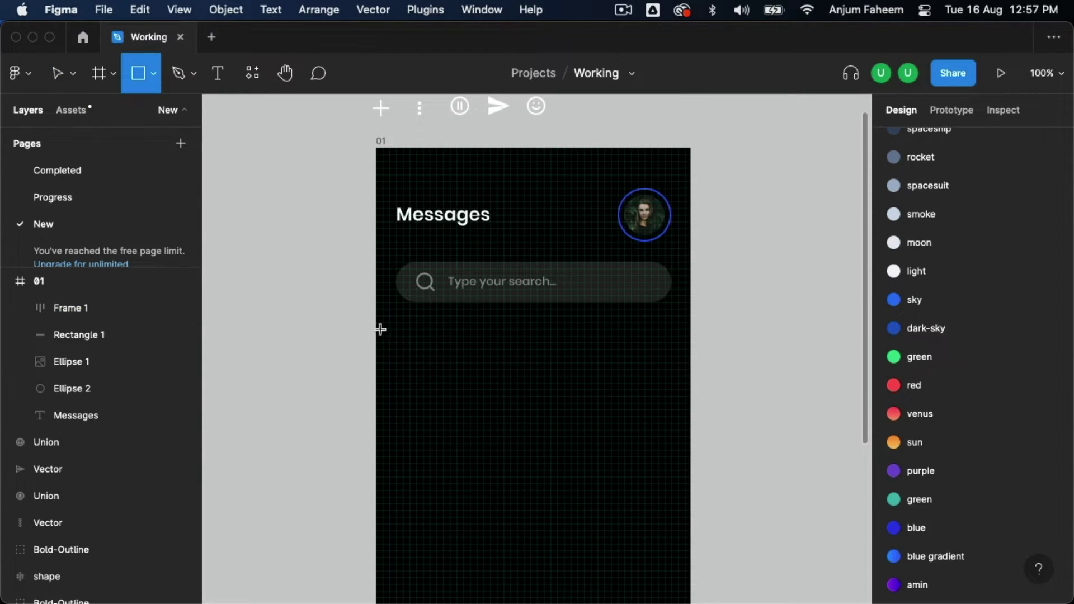
Draw a 375×240 card below the search bar with 32 corner radius and purple amin fill
{"action": "mouse_move", "coordinate": [377, 330]}
{"action": "left_mouse_down"}
{"action": "mouse_move", "coordinate": [614, 467]}
{"action": "mouse_move", "coordinate": [690, 530]}
{"action": "left_mouse_up"}
{"action": "key", "text": "alt"}
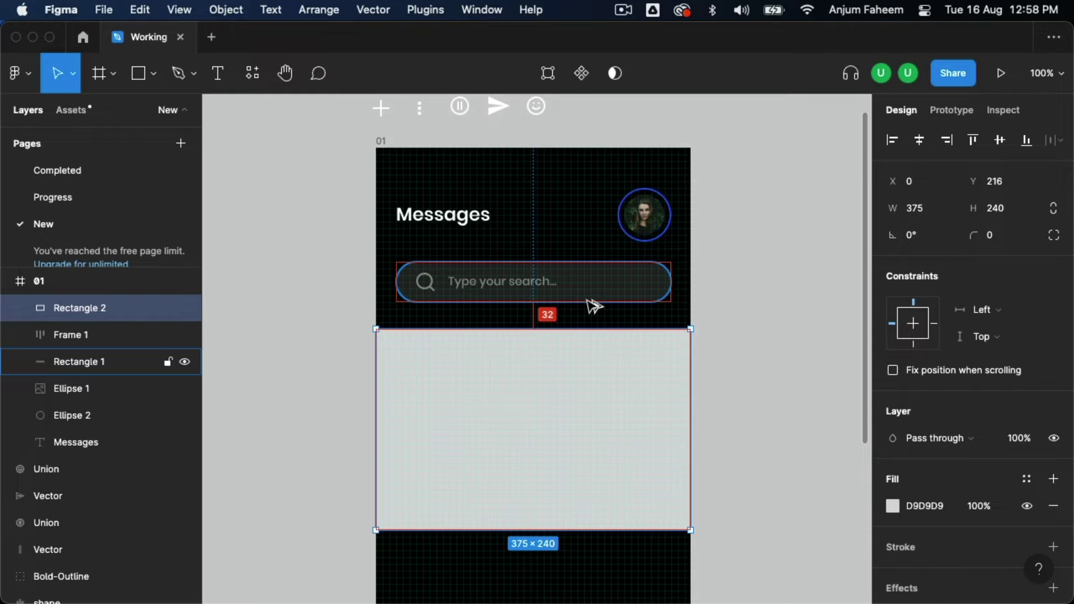
{"action": "left_click", "coordinate": [1000, 238]}
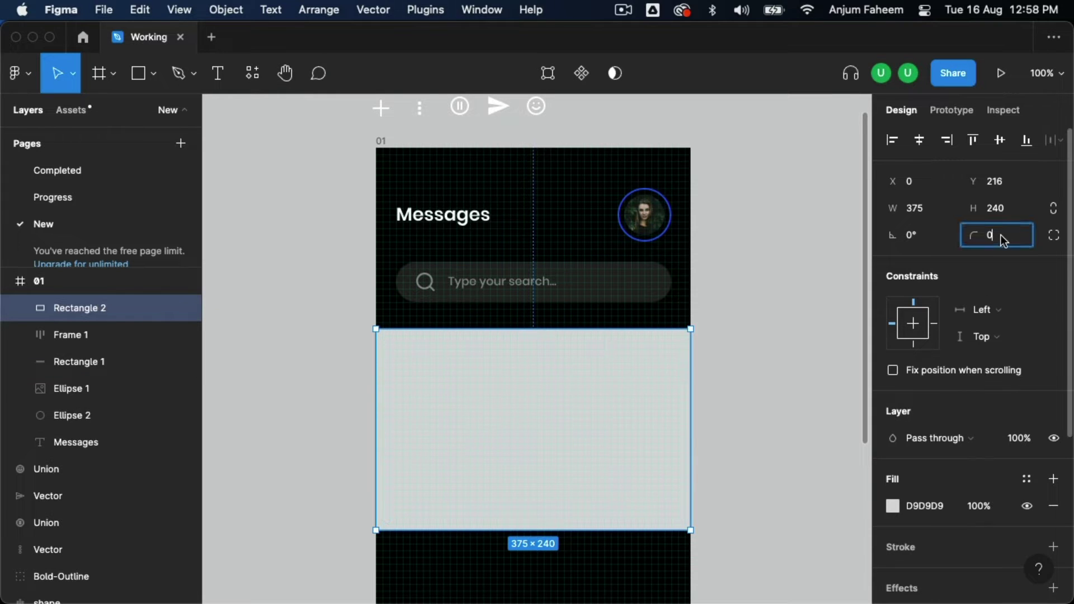
{"action": "type", "text": "32"}
{"action": "key", "text": "Return"}
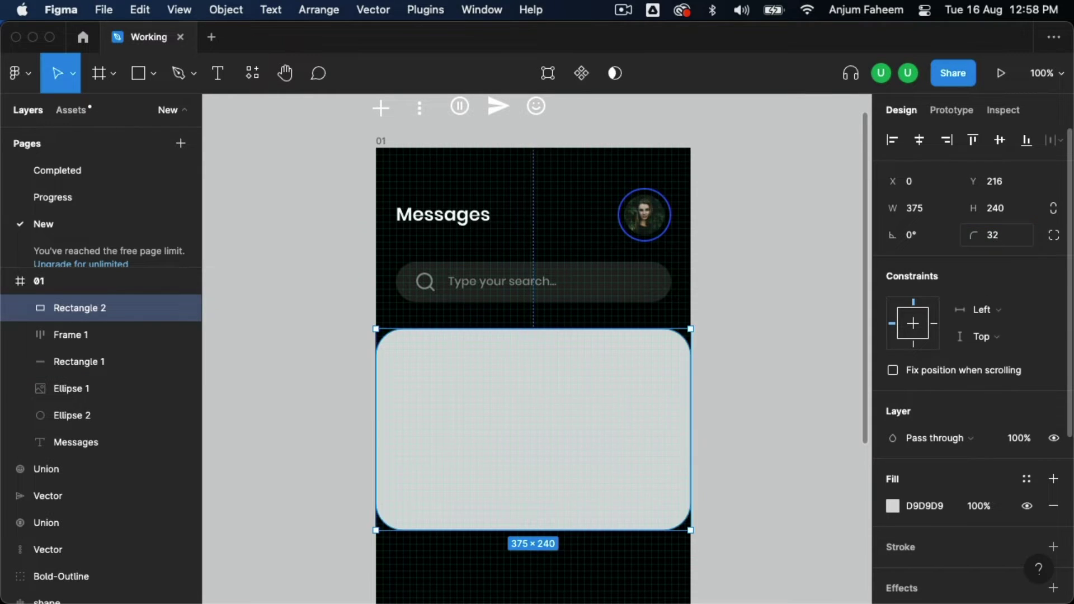
{"action": "scroll", "coordinate": [951, 466], "scroll_direction": "down", "scroll_amount": 2}
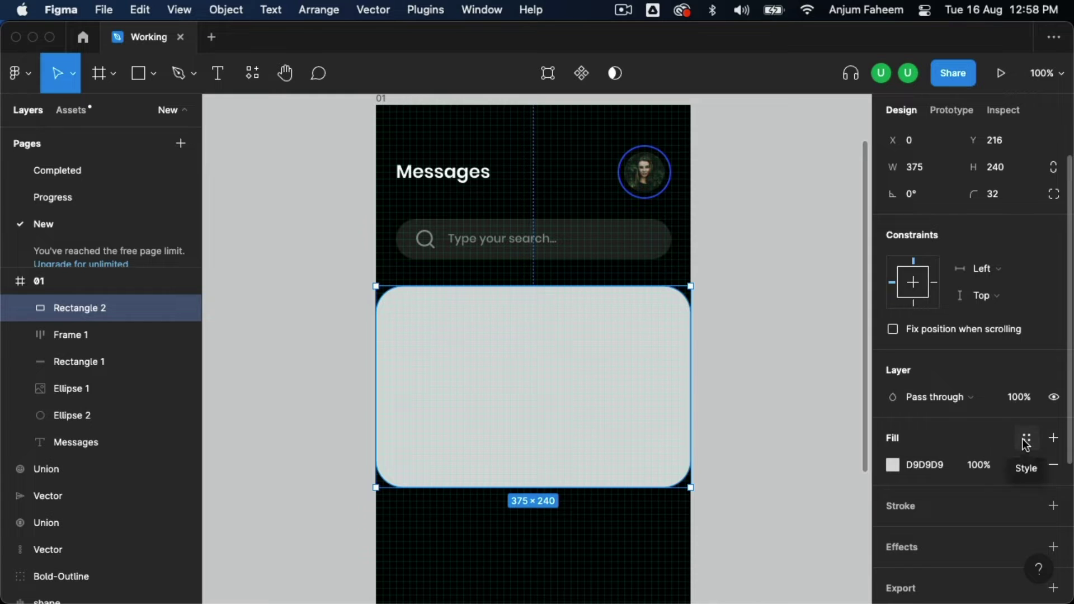
{"action": "left_click", "coordinate": [1025, 438]}
{"action": "mouse_move", "coordinate": [932, 554]}
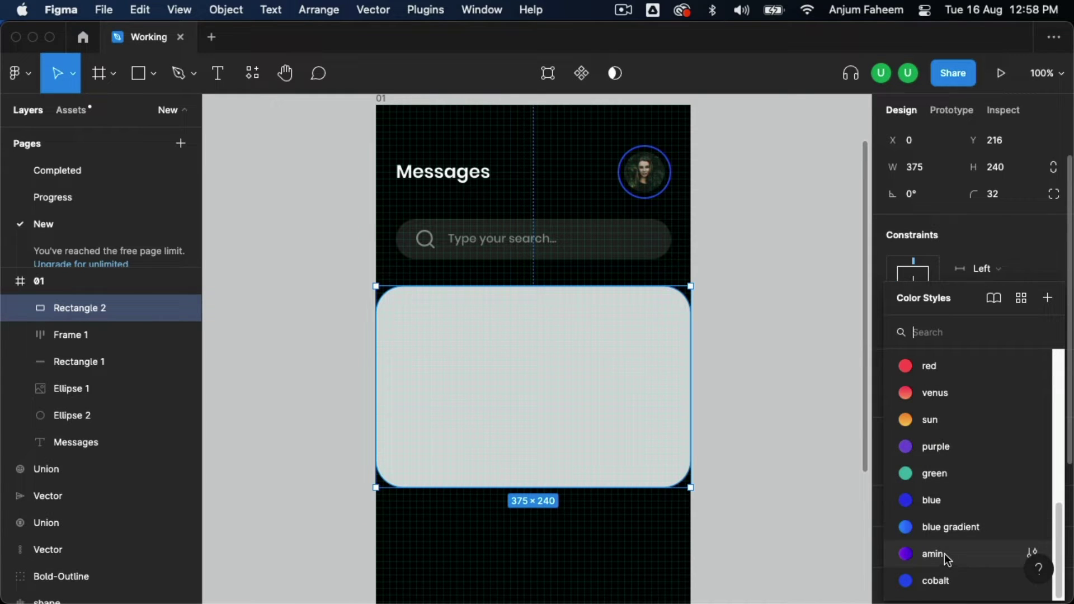
{"action": "left_click", "coordinate": [944, 553]}
{"action": "left_click", "coordinate": [765, 369]}
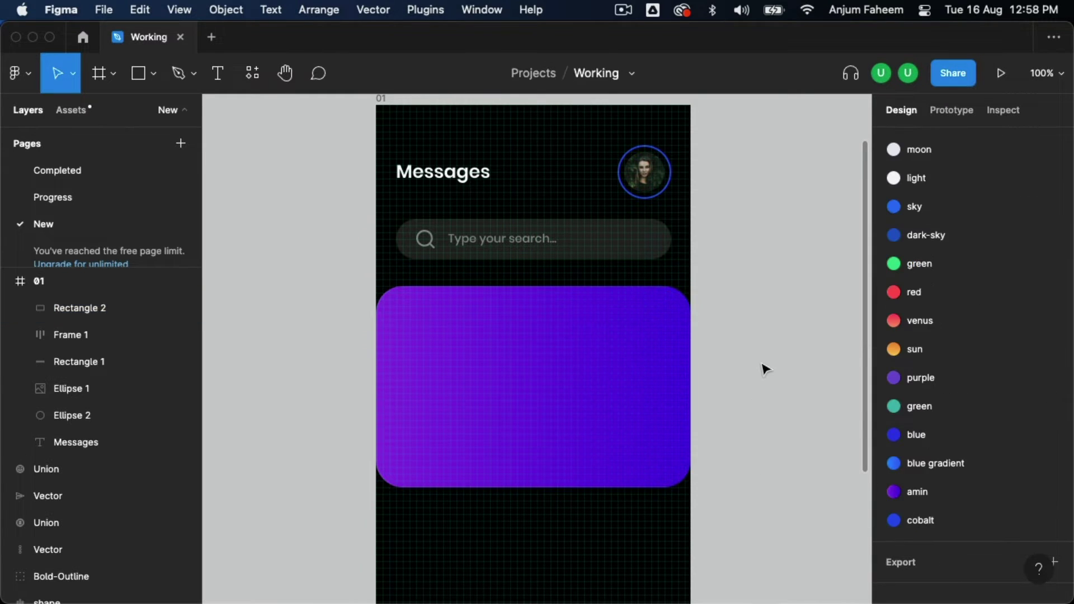
{"action": "left_click", "coordinate": [563, 364]}
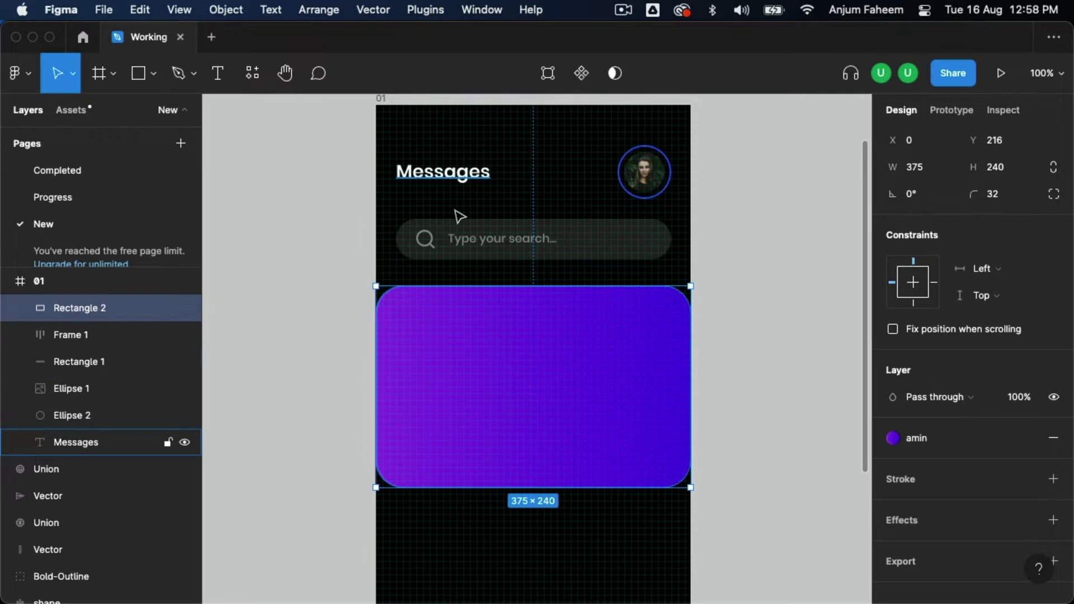
{"action": "left_click", "coordinate": [218, 73]}
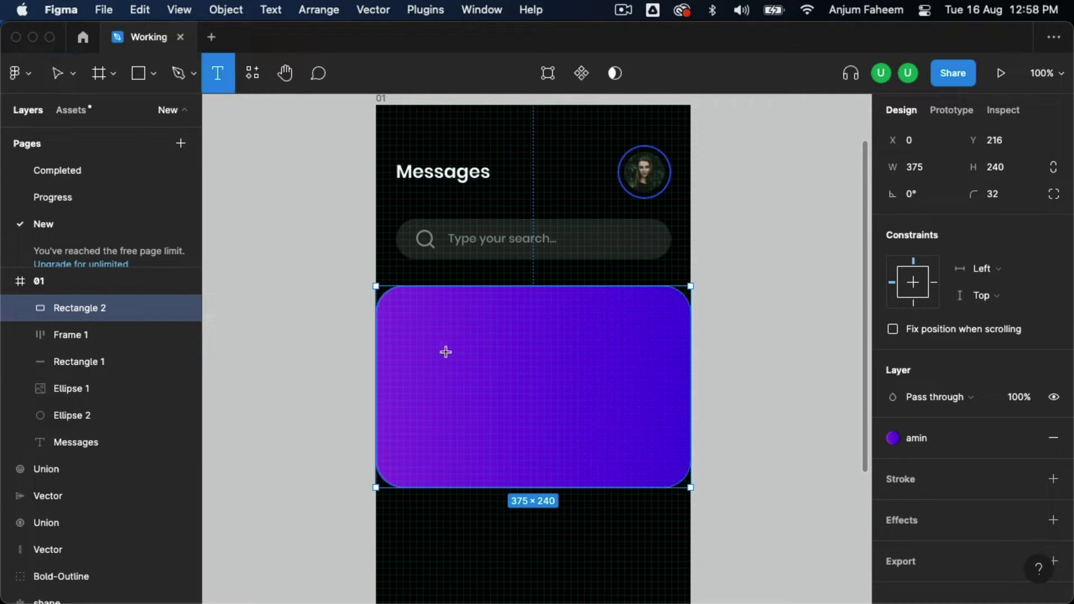
Add a 'Favorite' label at the card's top-left, aligned with Messages
{"action": "left_click", "coordinate": [404, 319]}
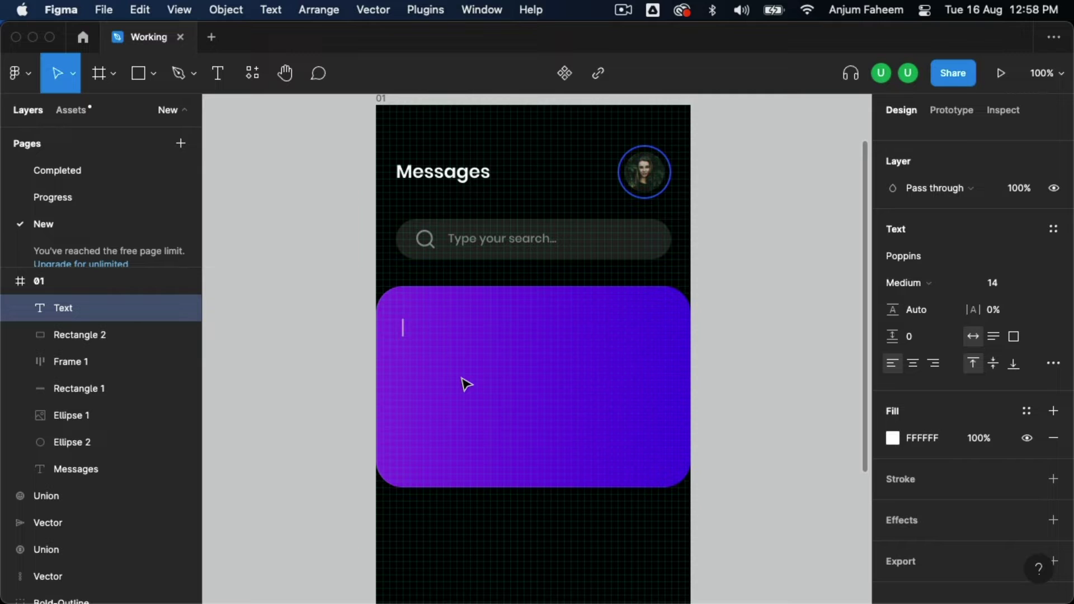
{"action": "type", "text": "Favorite"}
{"action": "key", "text": "Escape"}
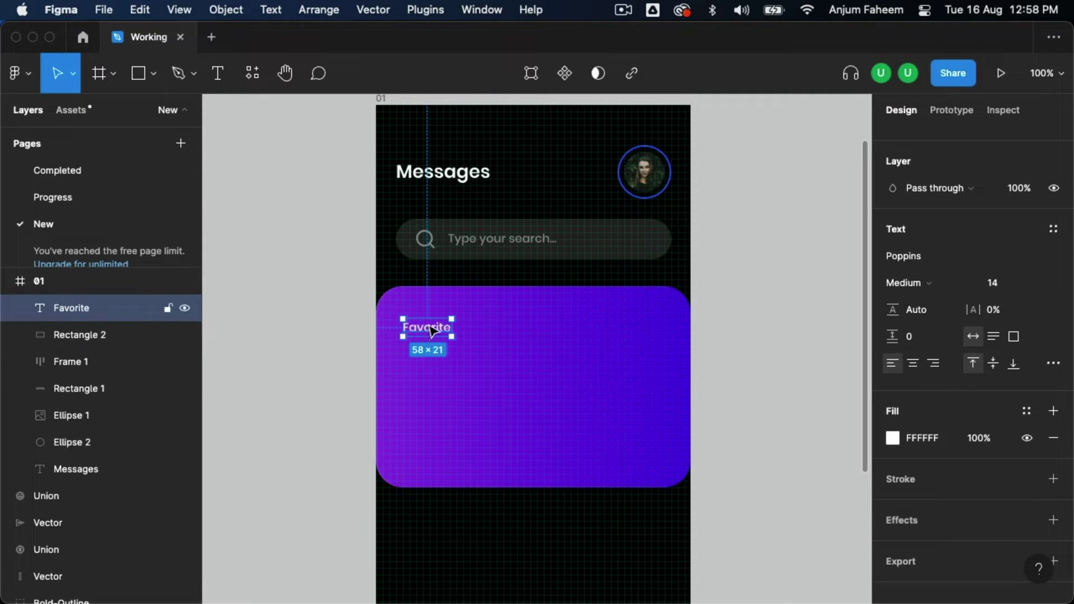
{"action": "left_click_drag", "start_coordinate": [429, 332], "coordinate": [425, 331]}
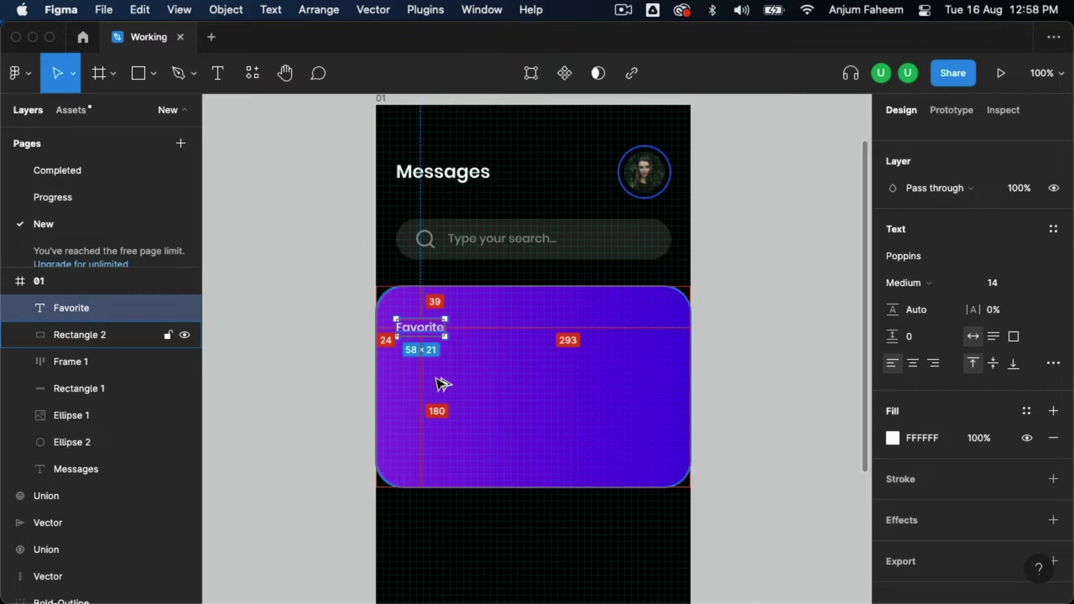
{"action": "key", "text": "Up"}
{"action": "key", "text": "Up"}
{"action": "key", "text": "Up"}
{"action": "key", "text": "Up"}
{"action": "key", "text": "Up"}
{"action": "key", "text": "Up"}
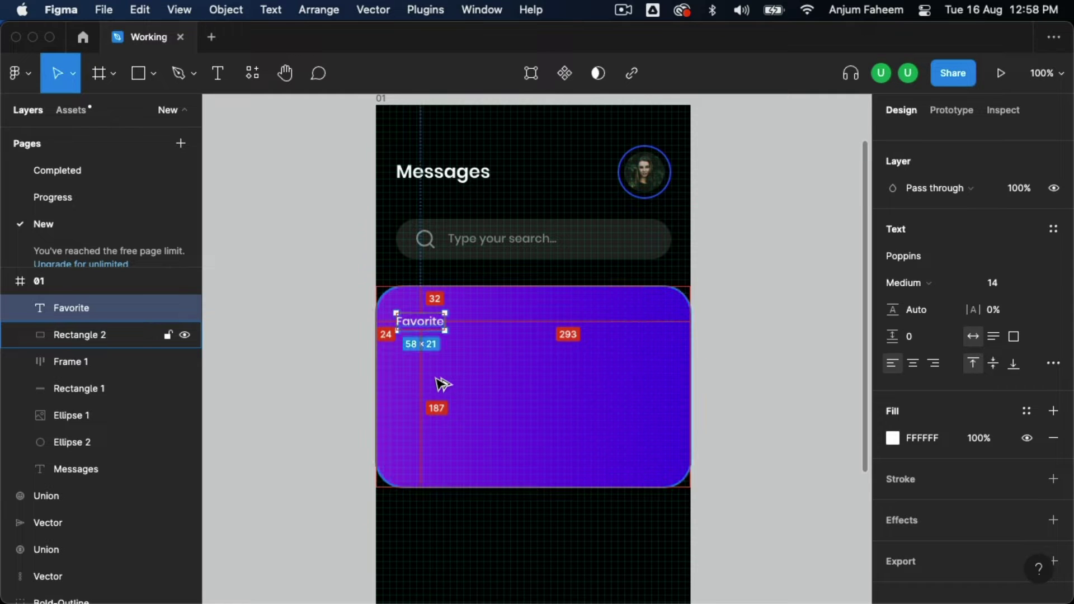
Zoom in and draw a circle below the Favorite label
{"action": "key", "text": "super+plus"}
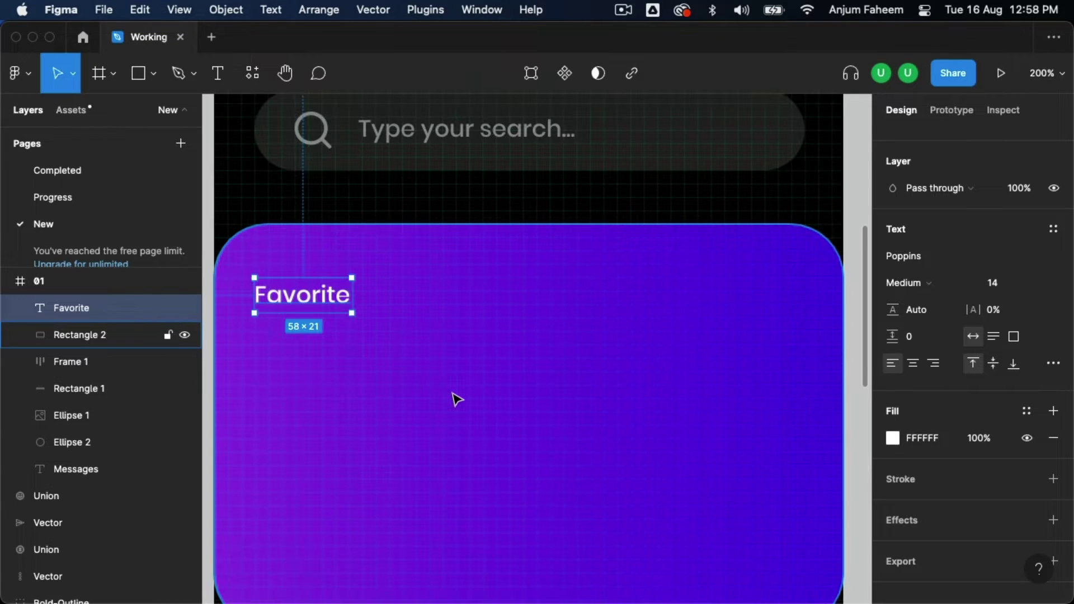
{"action": "left_click", "coordinate": [154, 74]}
{"action": "left_click", "coordinate": [137, 174]}
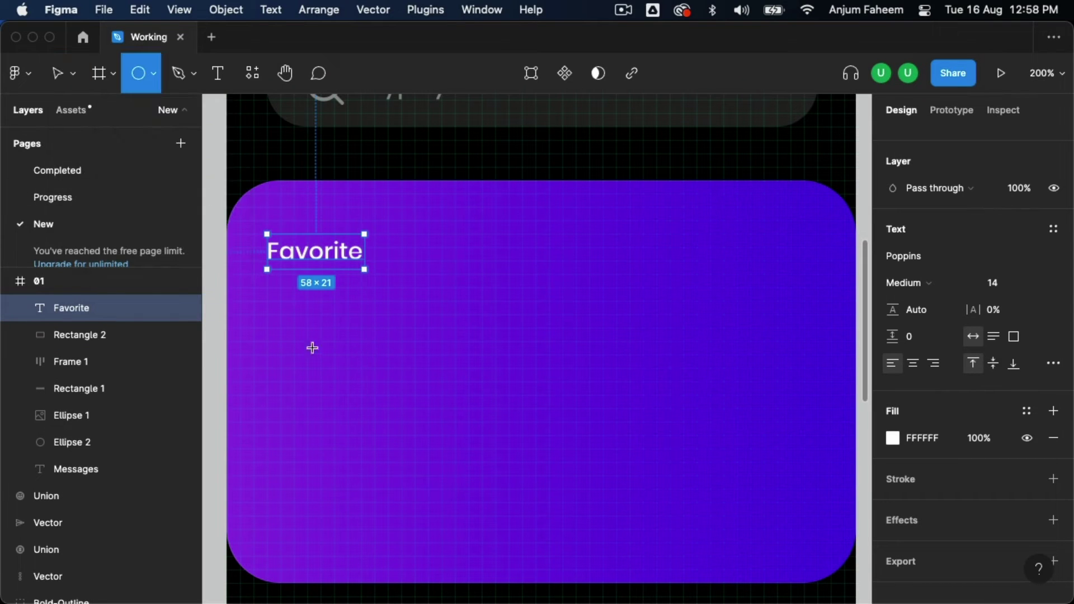
{"action": "left_click_drag", "start_coordinate": [267, 301], "coordinate": [361, 383]}
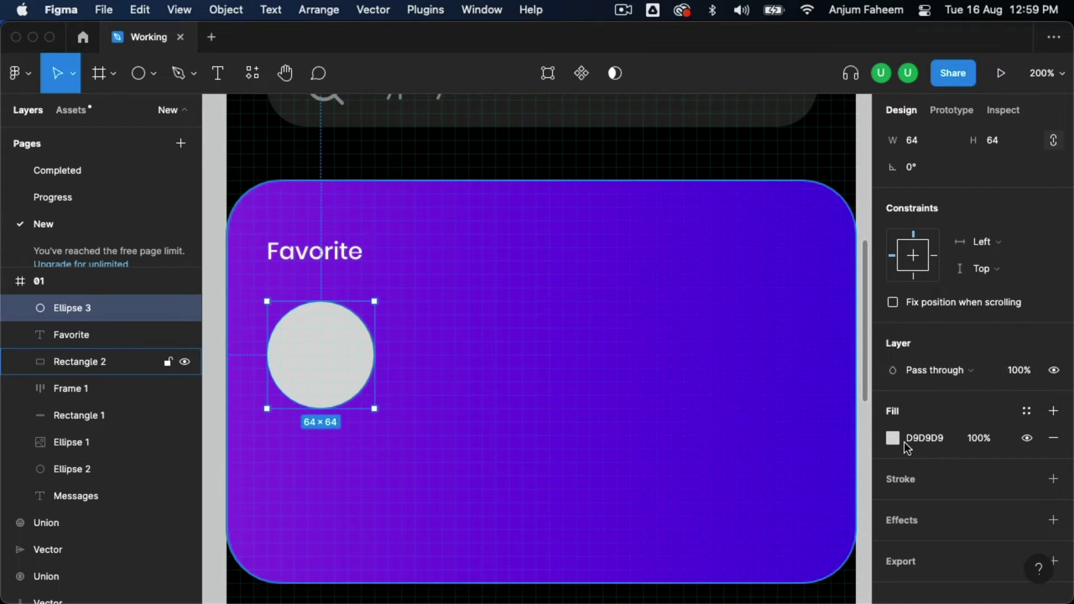
Remove the circle's fill and give it a white-style outline to form a ring
{"action": "left_click", "coordinate": [1053, 438]}
{"action": "left_click", "coordinate": [1053, 452]}
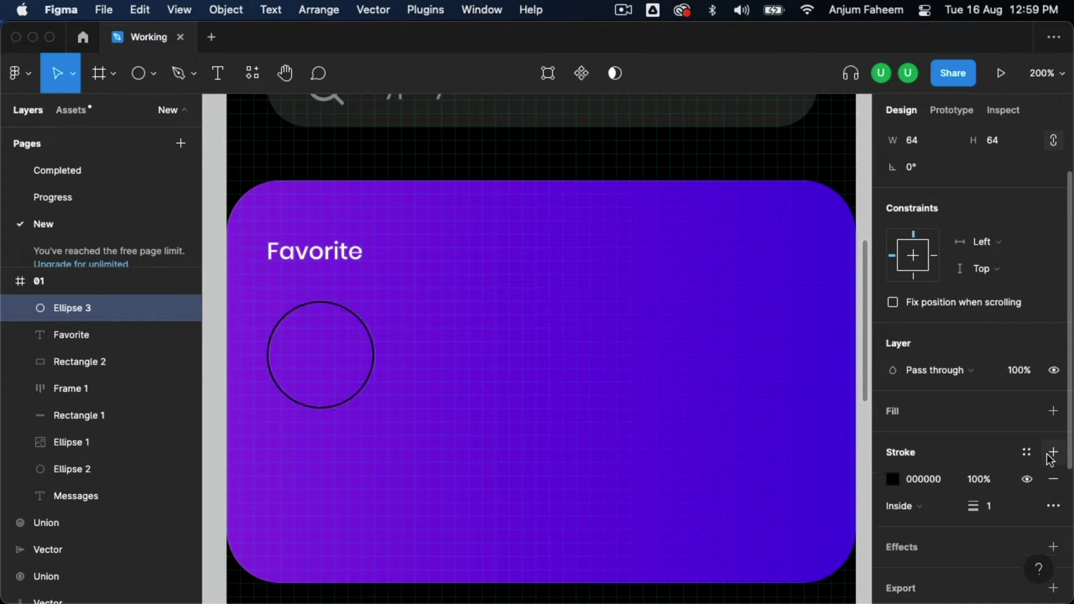
{"action": "left_click", "coordinate": [1026, 449]}
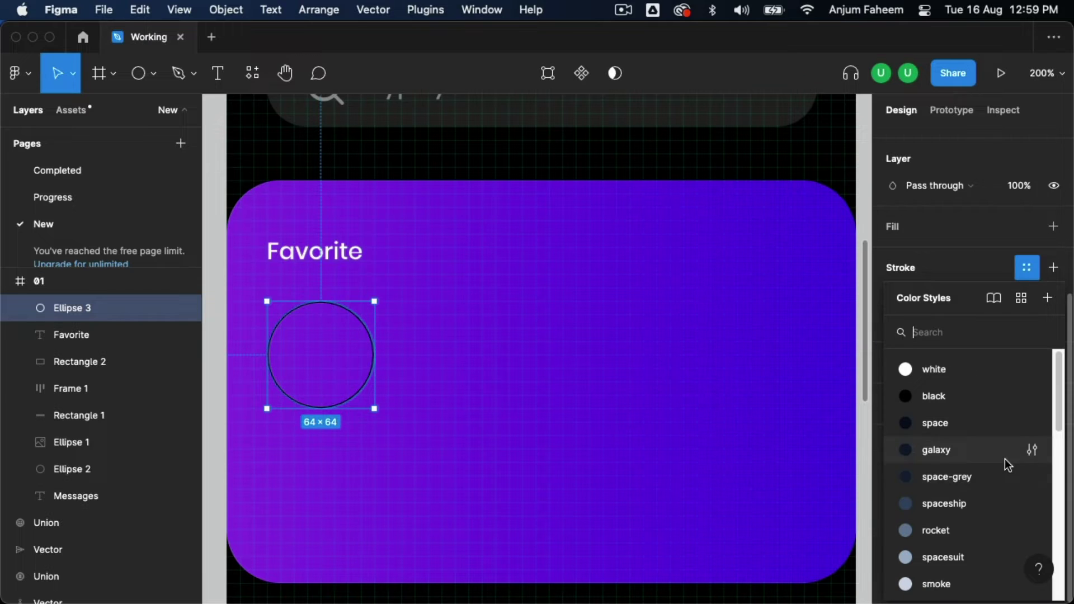
{"action": "left_click", "coordinate": [971, 373]}
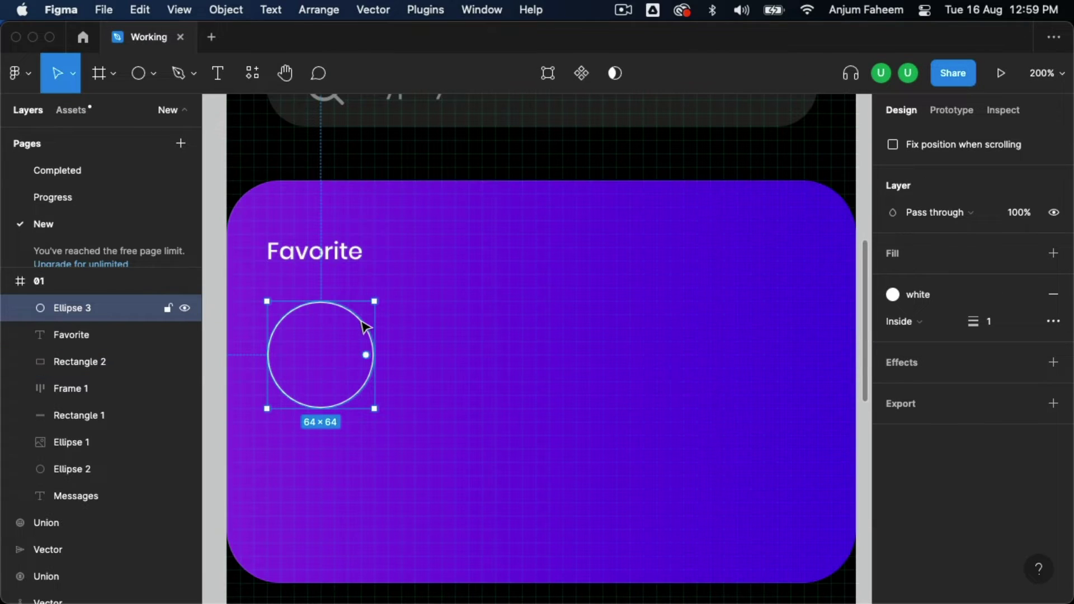
Paste a copy of the circle, shrink it to 52×52, and fill it with white
{"action": "key", "text": "super+v"}
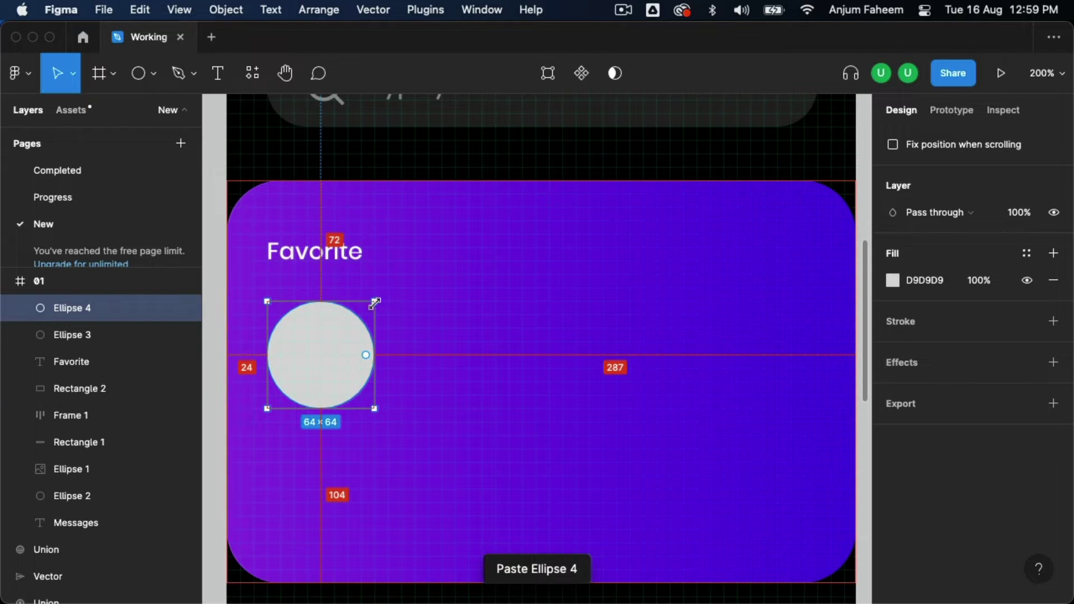
{"action": "left_click_drag", "start_coordinate": [370, 305], "coordinate": [366, 311]}
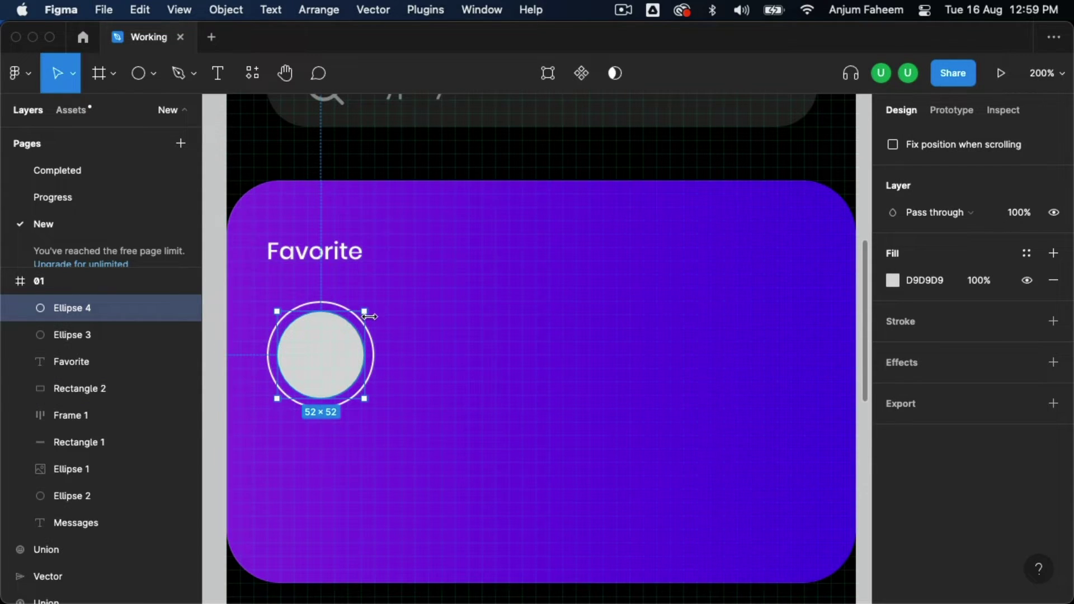
{"action": "left_click", "coordinate": [1032, 255]}
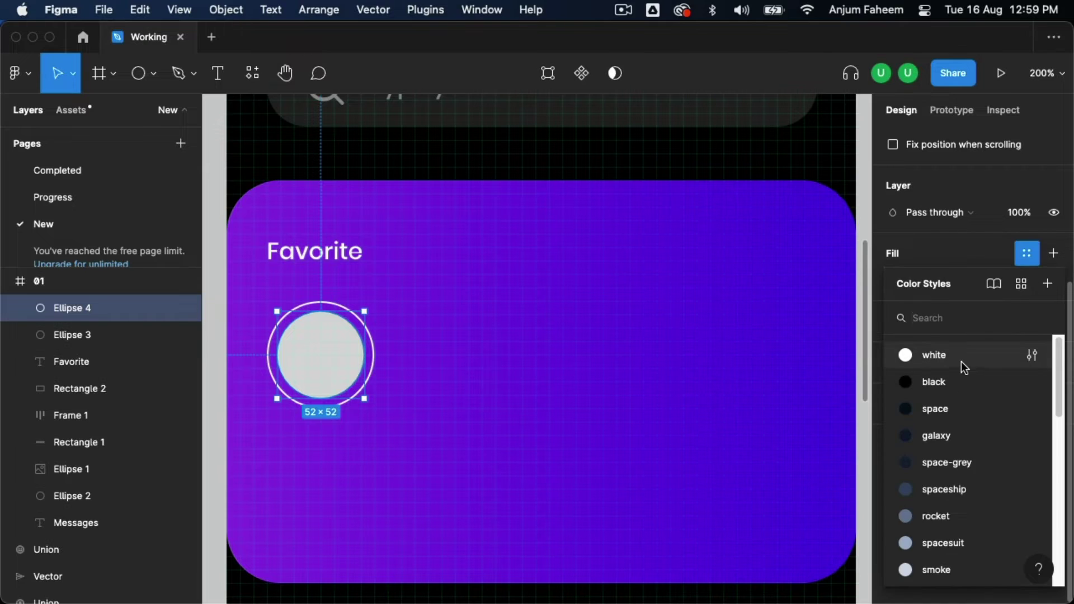
{"action": "left_click", "coordinate": [960, 362]}
Add a 'Username' text label just below the avatar ring
{"action": "key", "text": "t"}
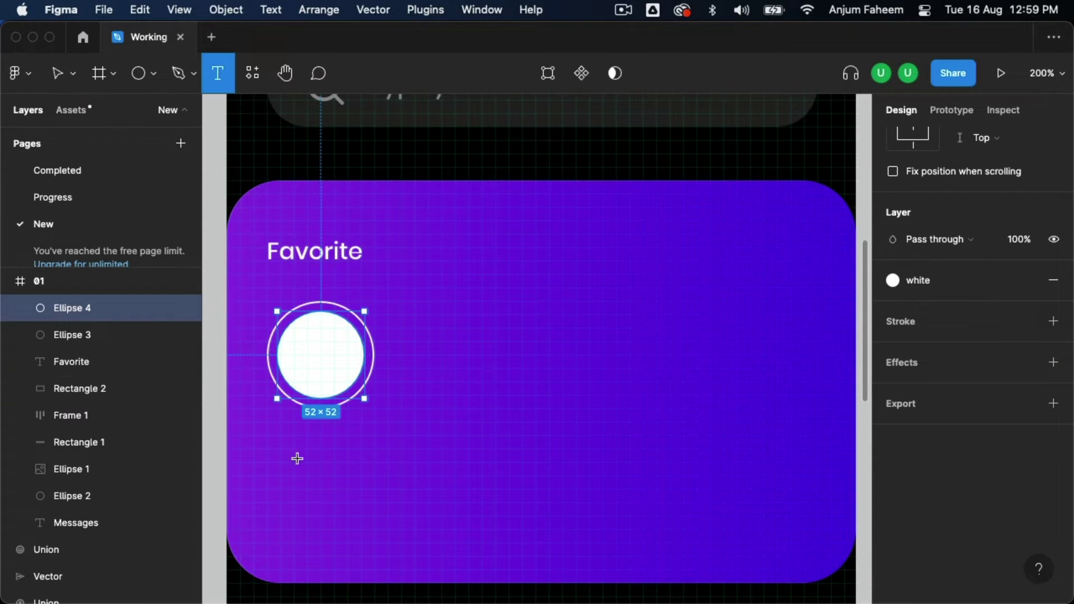
{"action": "left_click", "coordinate": [291, 444]}
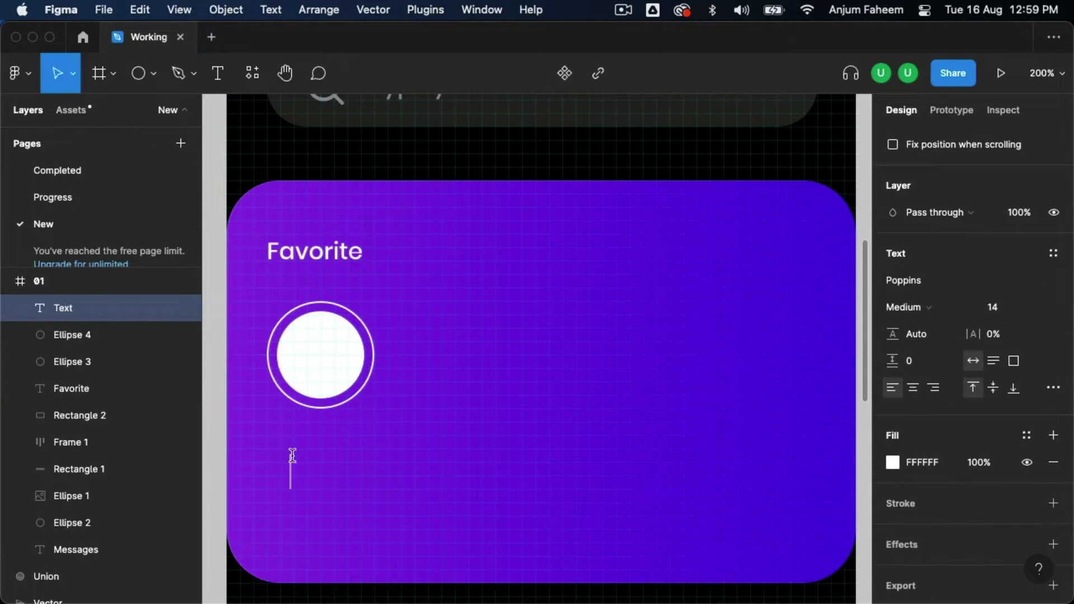
{"action": "type", "text": "Username"}
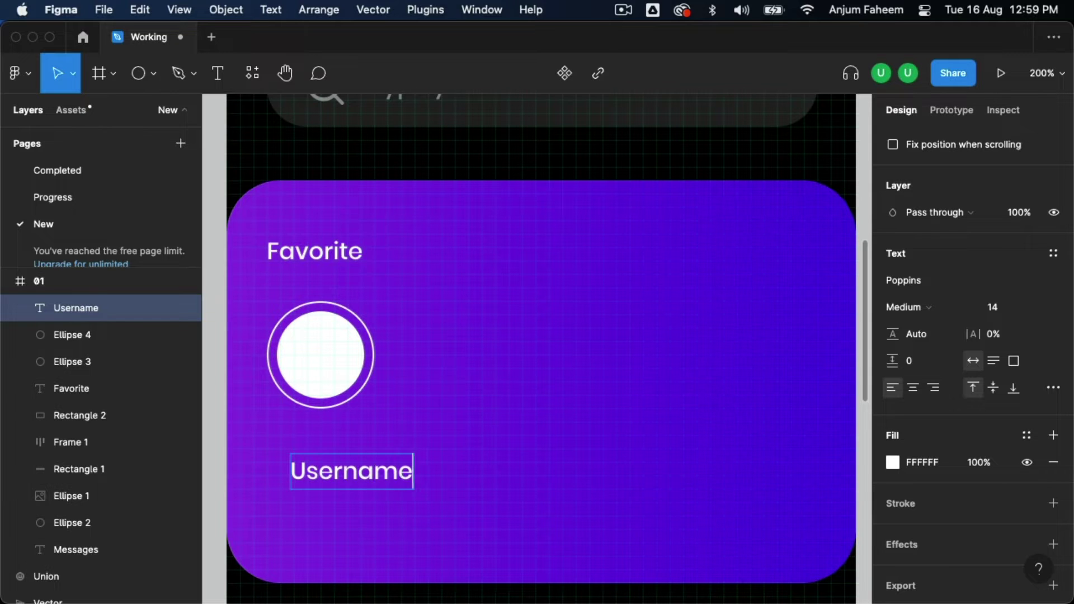
{"action": "key", "text": "Escape"}
{"action": "mouse_move", "coordinate": [369, 474]}
{"action": "left_mouse_down"}
{"action": "mouse_move", "coordinate": [339, 475]}
{"action": "mouse_move", "coordinate": [337, 446]}
{"action": "left_mouse_up"}
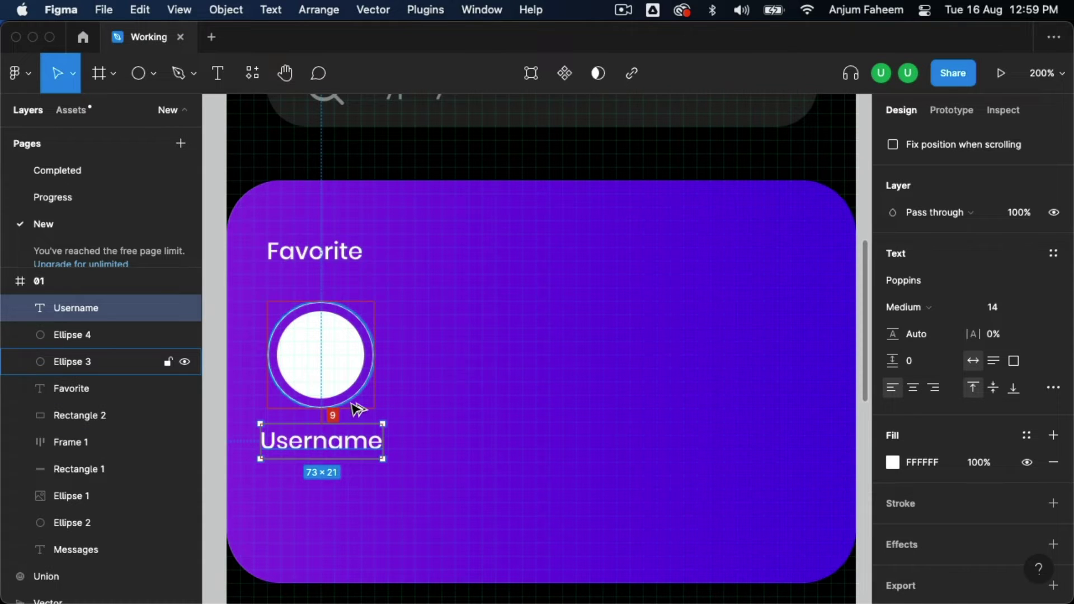
{"action": "key", "text": "shift+Down"}
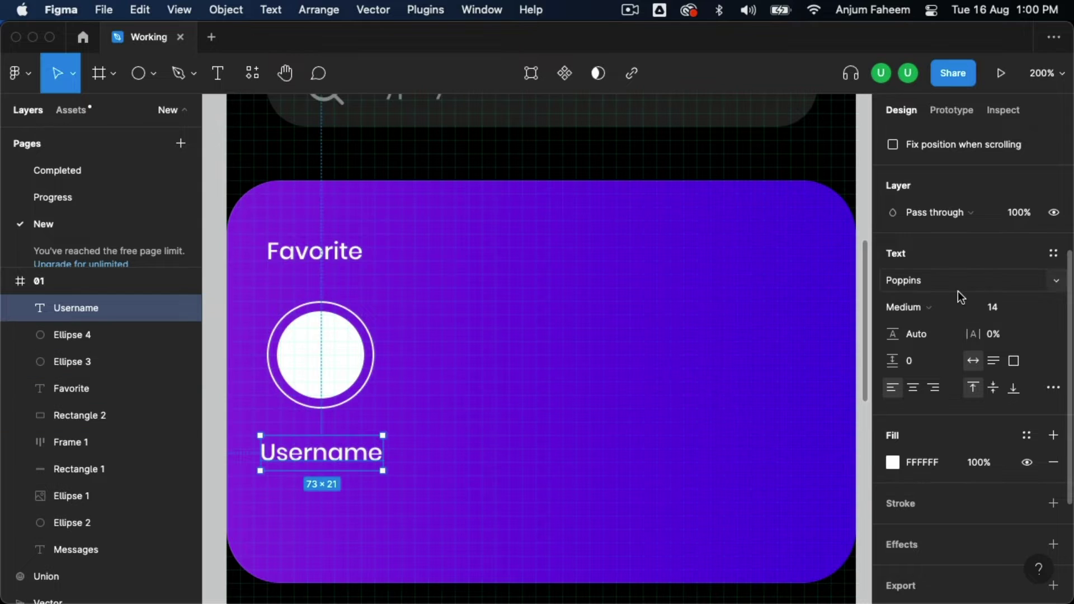
Centre-align the Username text and set its font size to 12
{"action": "scroll", "coordinate": [959, 292], "scroll_direction": "up", "scroll_amount": 1}
{"action": "left_click", "coordinate": [914, 394]}
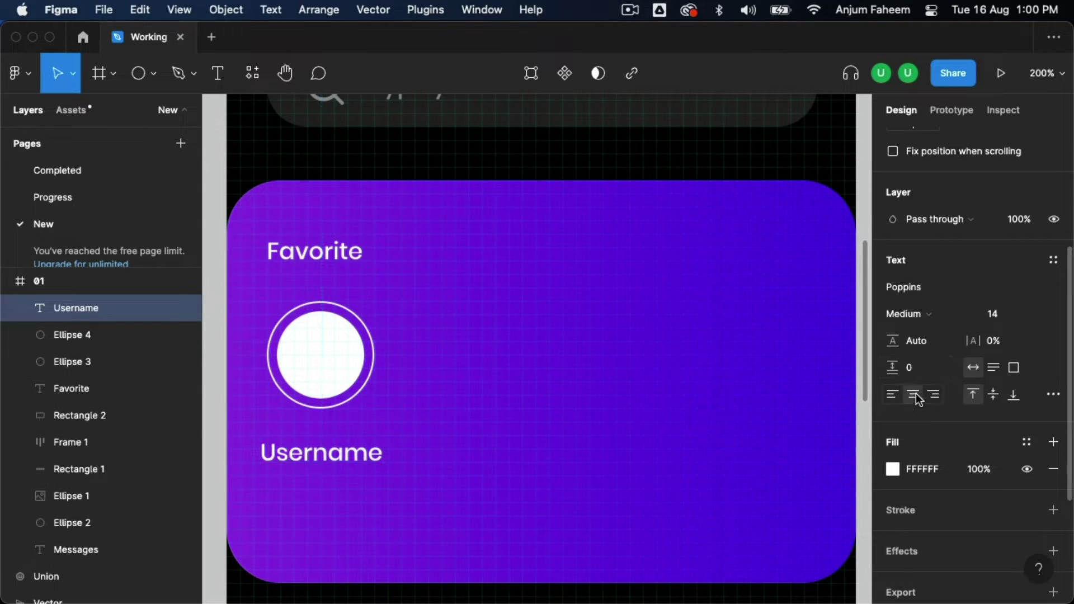
{"action": "left_click", "coordinate": [1002, 315]}
{"action": "type", "text": "12"}
{"action": "key", "text": "Return"}
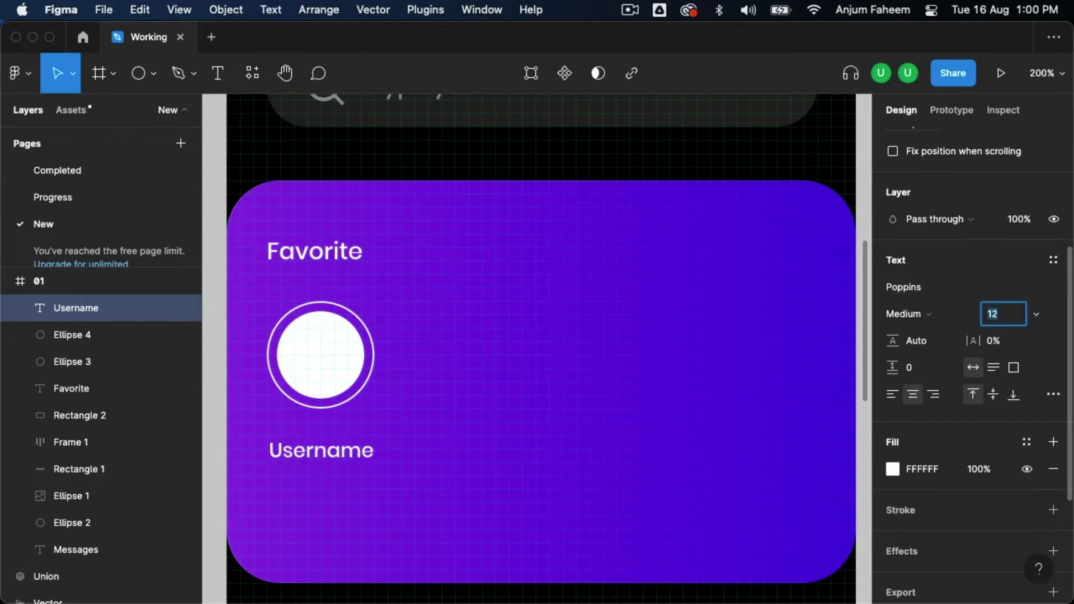
{"action": "key", "text": "Escape"}
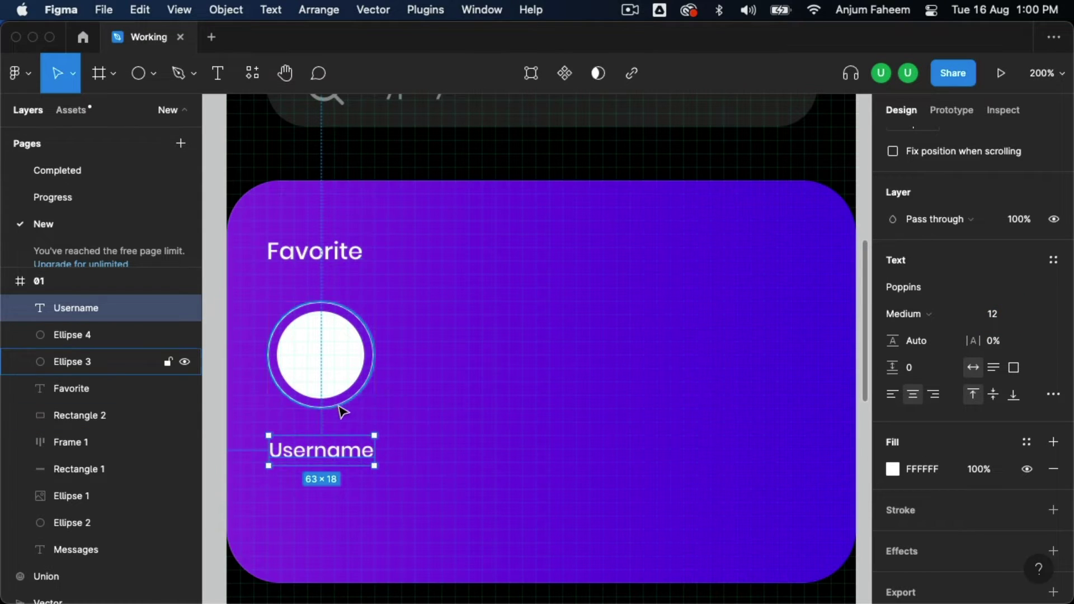
Set the Favorite heading to font size 16 with SemiBold weight
{"action": "left_click", "coordinate": [313, 251]}
{"action": "left_click", "coordinate": [1013, 319]}
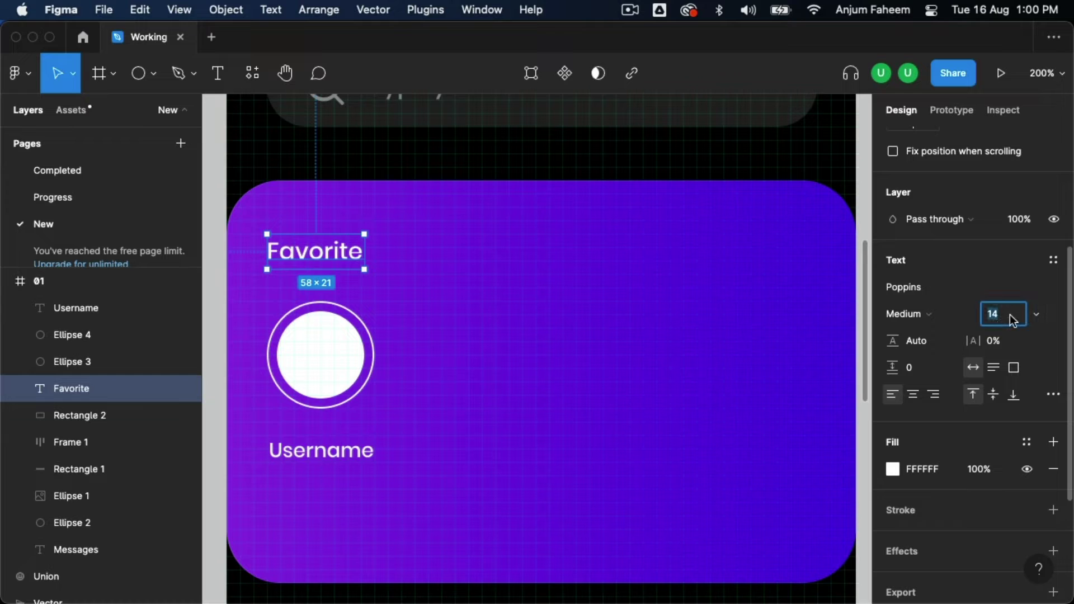
{"action": "type", "text": "16"}
{"action": "key", "text": "Return"}
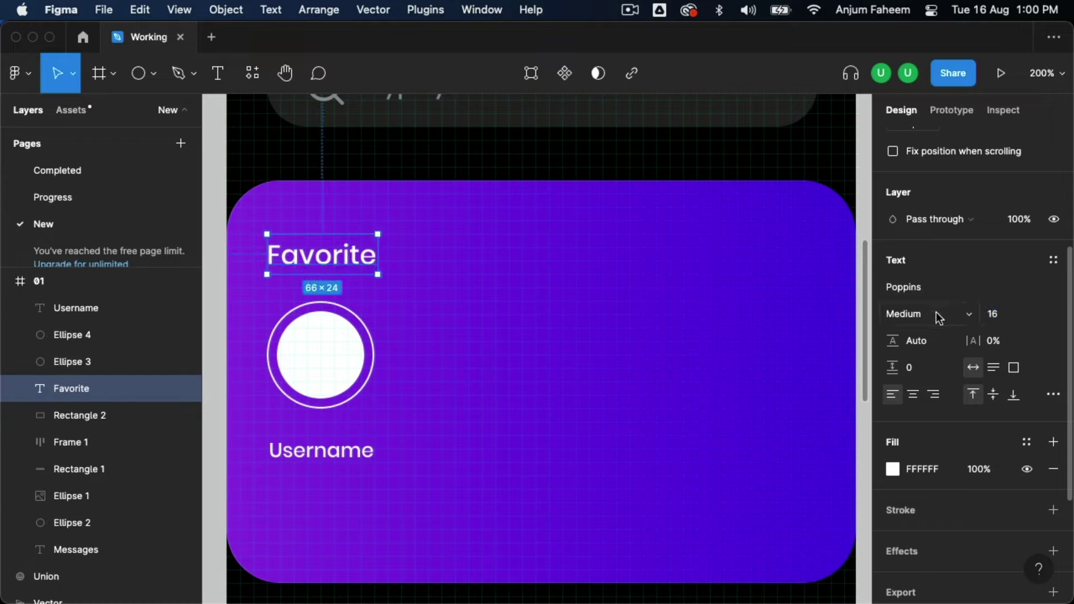
{"action": "left_click", "coordinate": [919, 314]}
{"action": "left_click", "coordinate": [939, 336]}
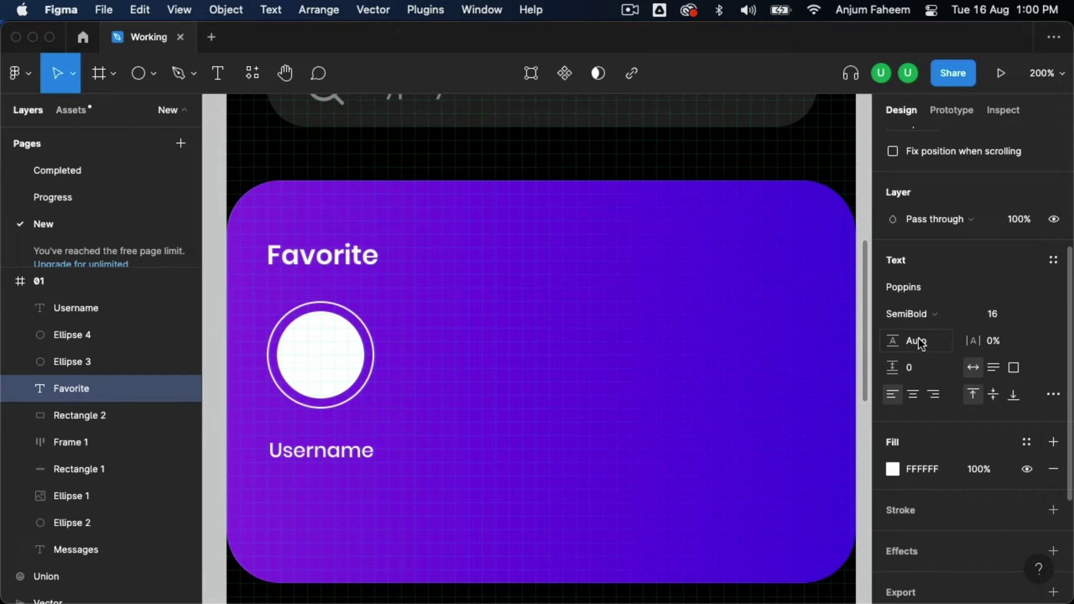
Change the Username label's font size to 14
{"action": "left_click", "coordinate": [329, 458]}
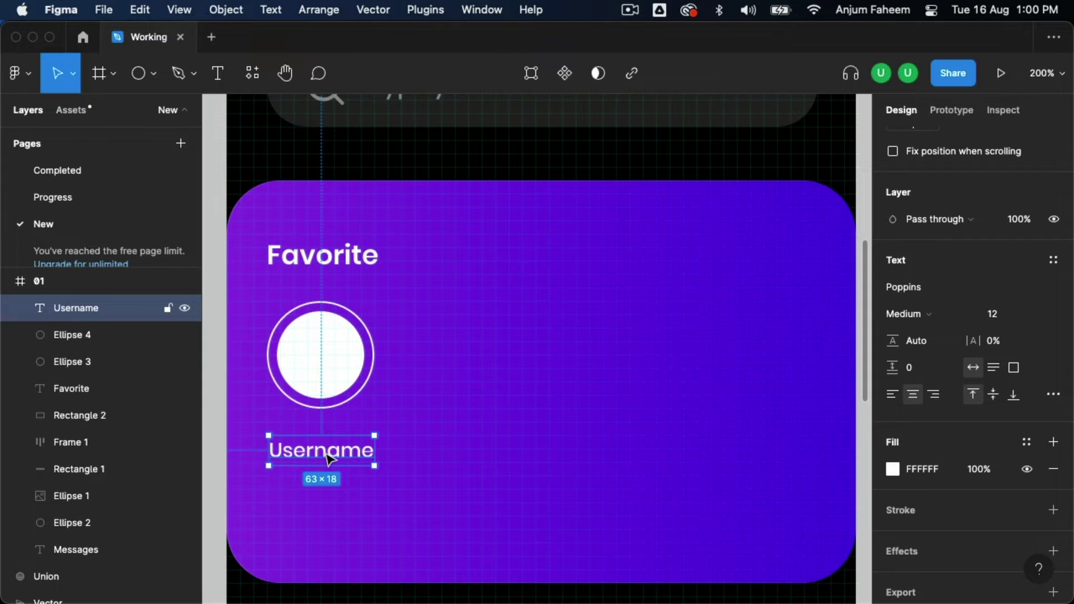
{"action": "left_click", "coordinate": [994, 315]}
{"action": "type", "text": "14"}
{"action": "key", "text": "Return"}
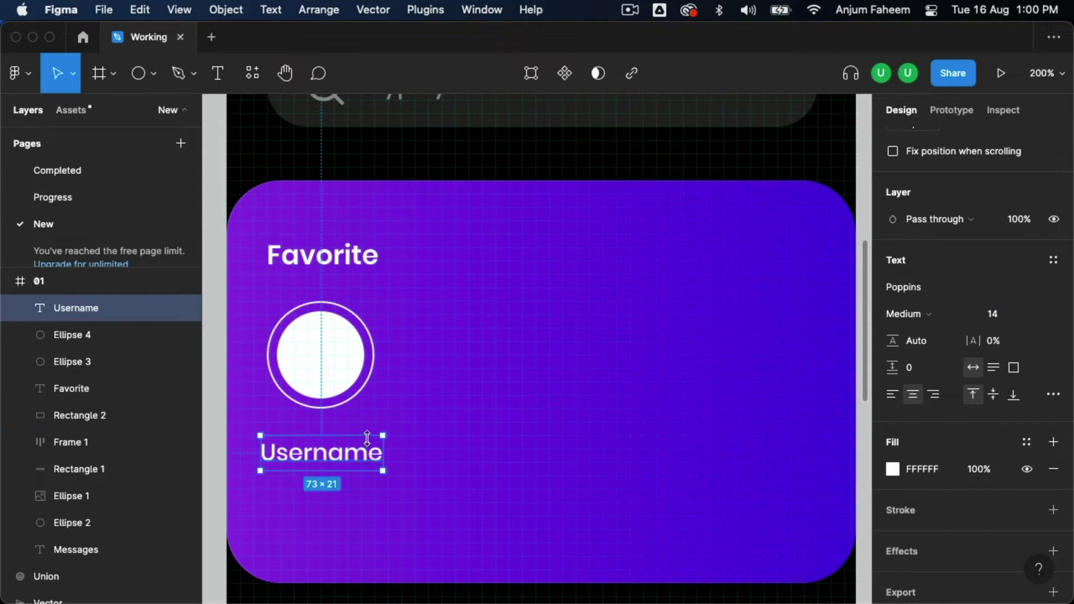
Set the outer white ring's stroke weight to 2
{"action": "left_click", "coordinate": [348, 407]}
{"action": "left_click", "coordinate": [1006, 331]}
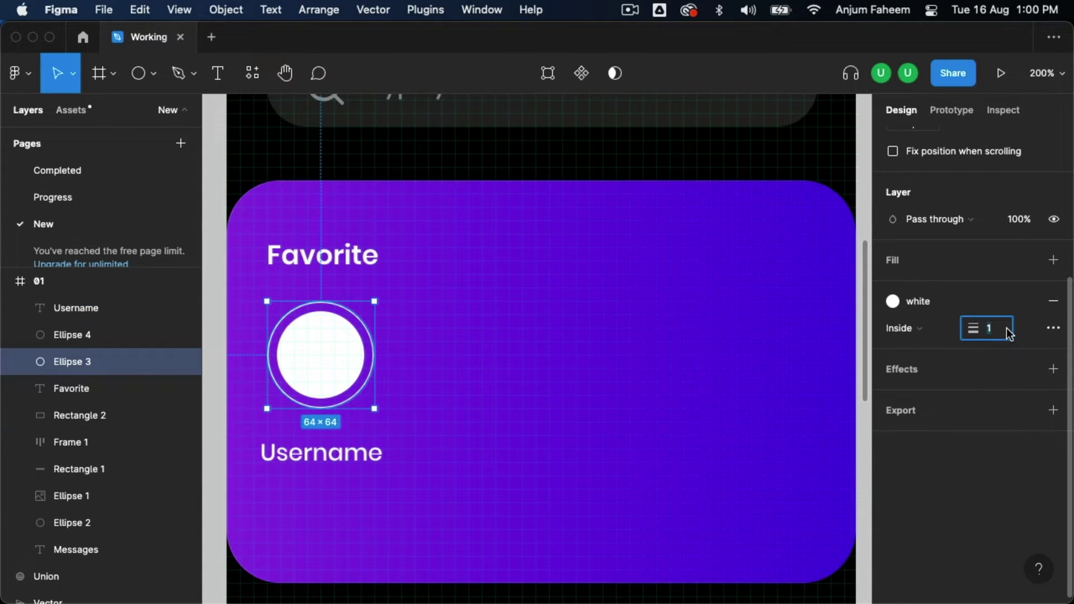
{"action": "type", "text": "2"}
{"action": "key", "text": "Return"}
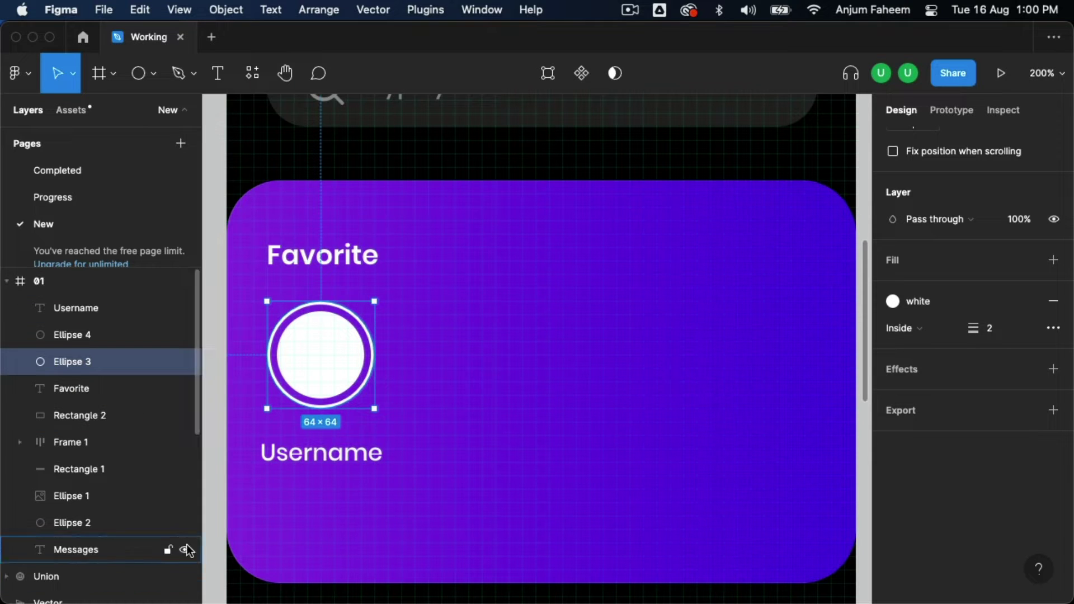
{"action": "left_click", "coordinate": [193, 308]}
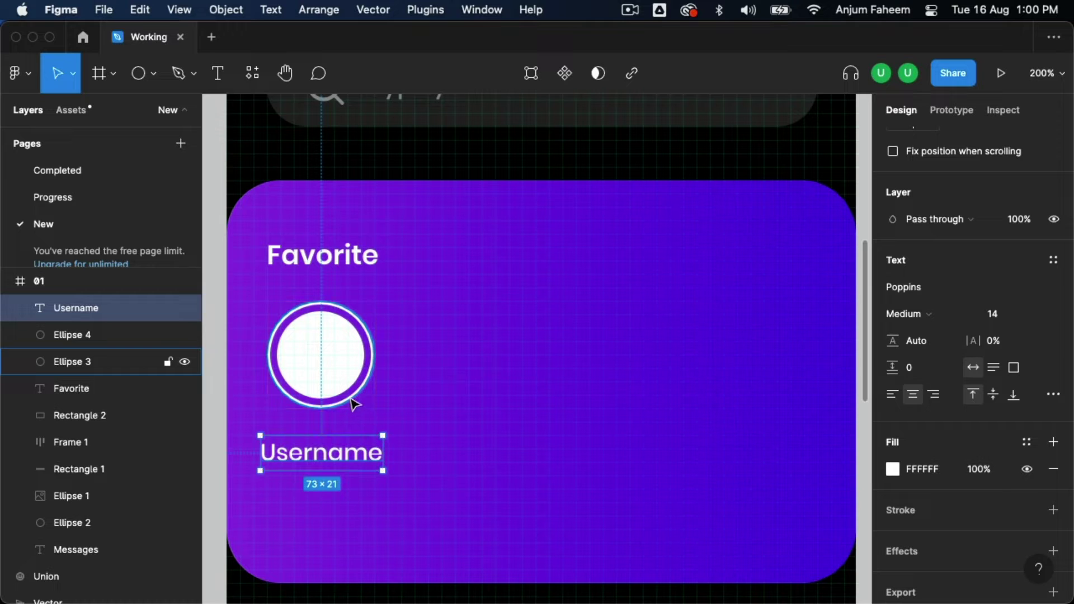
{"action": "left_click", "coordinate": [330, 359]}
Group both avatar circles and the Username label into one group
{"action": "left_click", "coordinate": [337, 306], "text": "shift"}
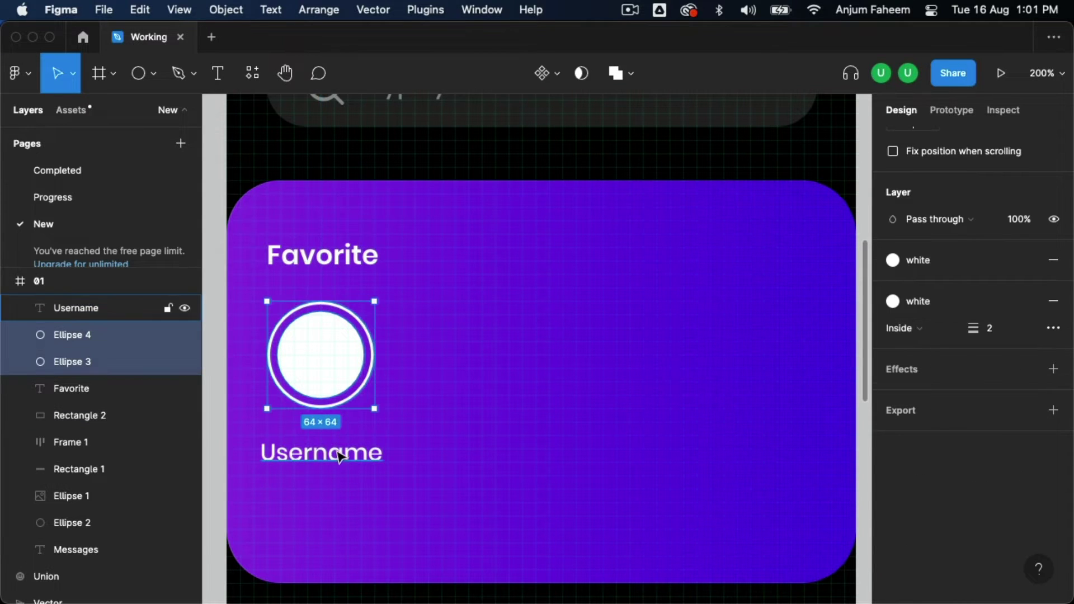
{"action": "left_click", "coordinate": [339, 455], "text": "shift"}
{"action": "left_click", "coordinate": [232, 13]}
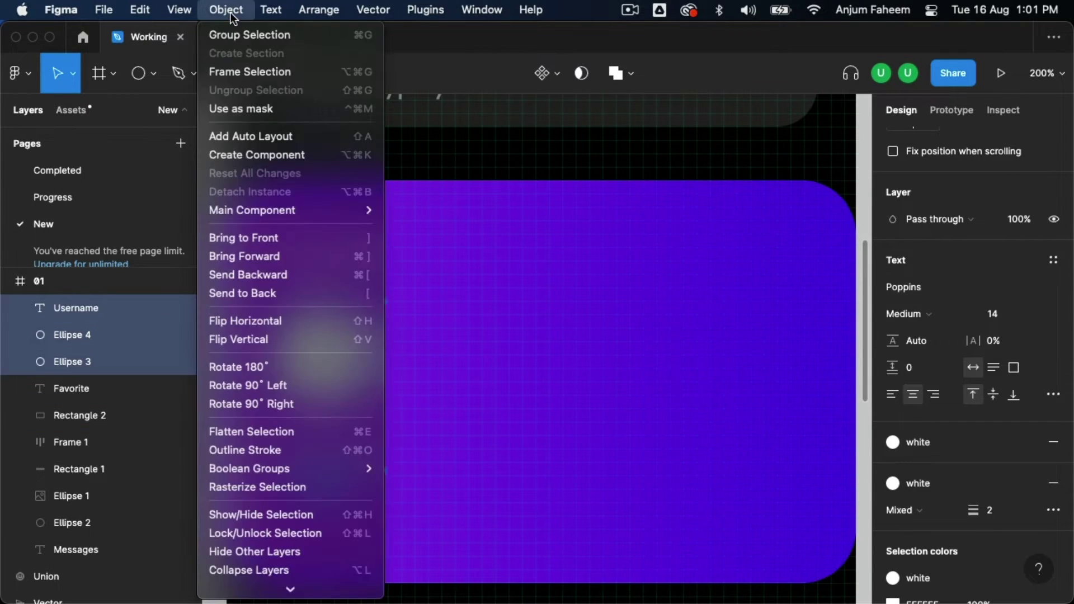
{"action": "left_click", "coordinate": [251, 35]}
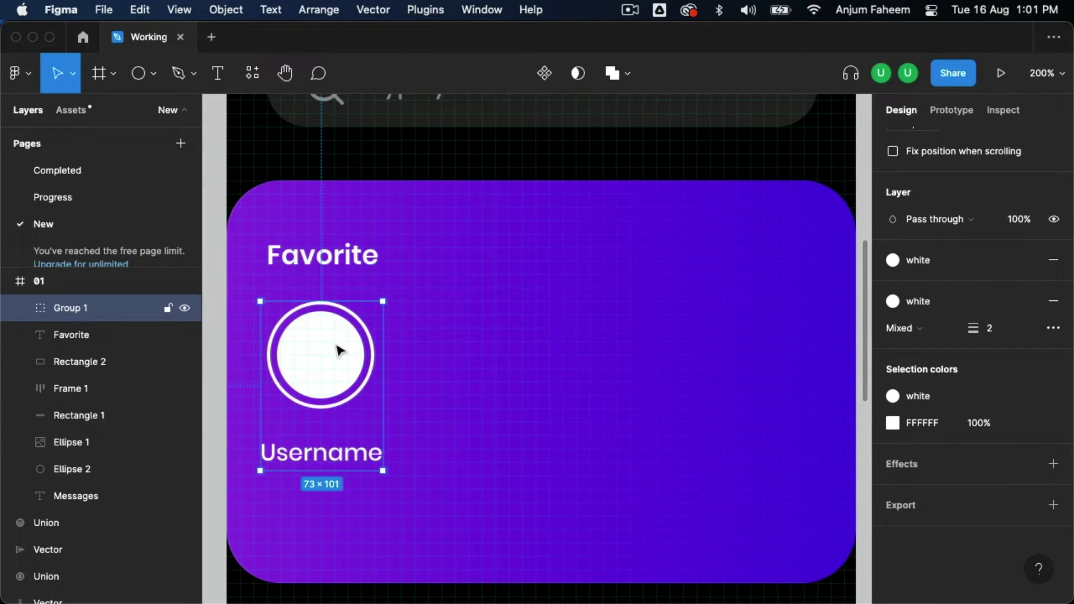
Duplicate the avatar group and place the copy to the right of the original
{"action": "left_click", "coordinate": [150, 13]}
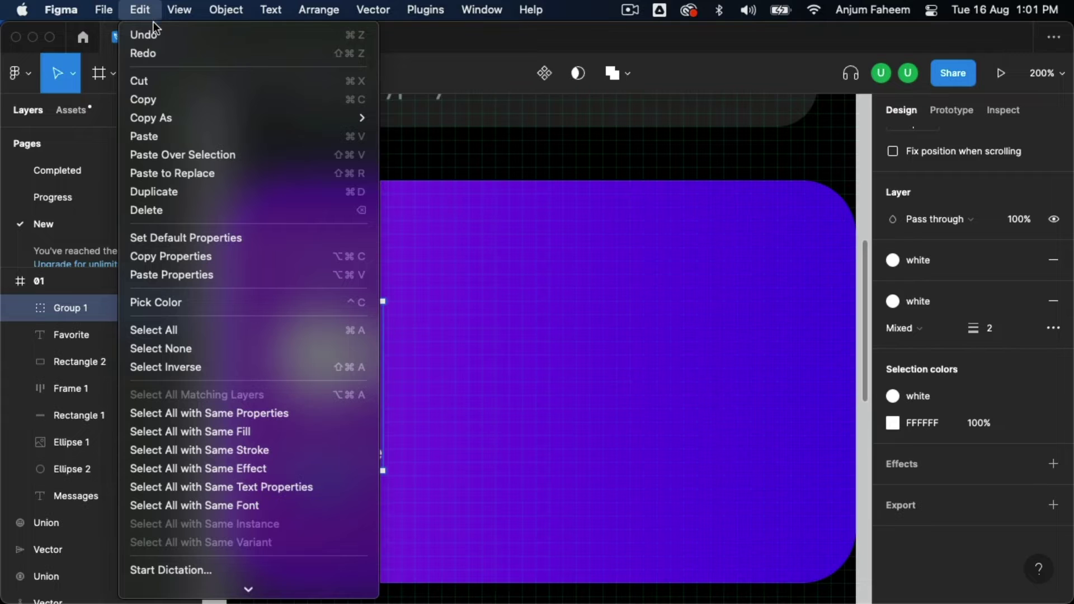
{"action": "left_click", "coordinate": [202, 192]}
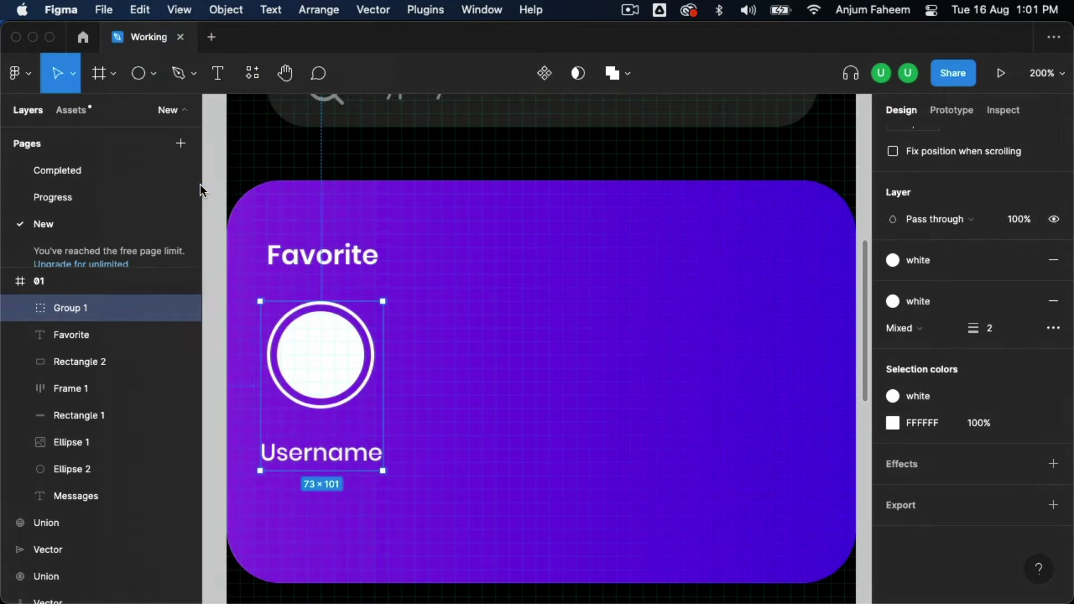
{"action": "left_click_drag", "start_coordinate": [316, 349], "coordinate": [460, 364]}
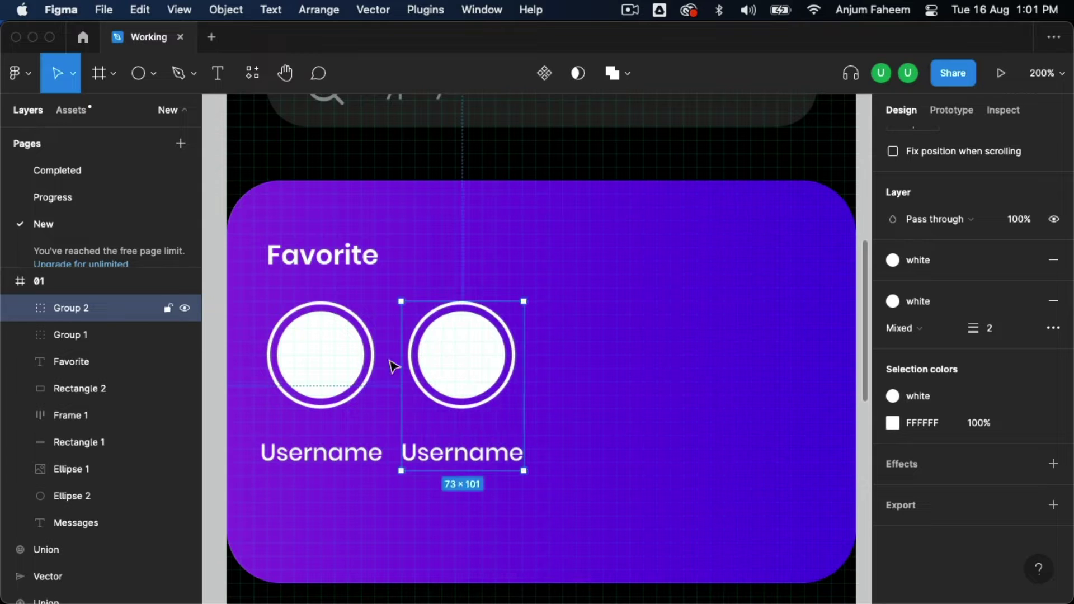
{"action": "left_click", "coordinate": [357, 367], "text": "shift"}
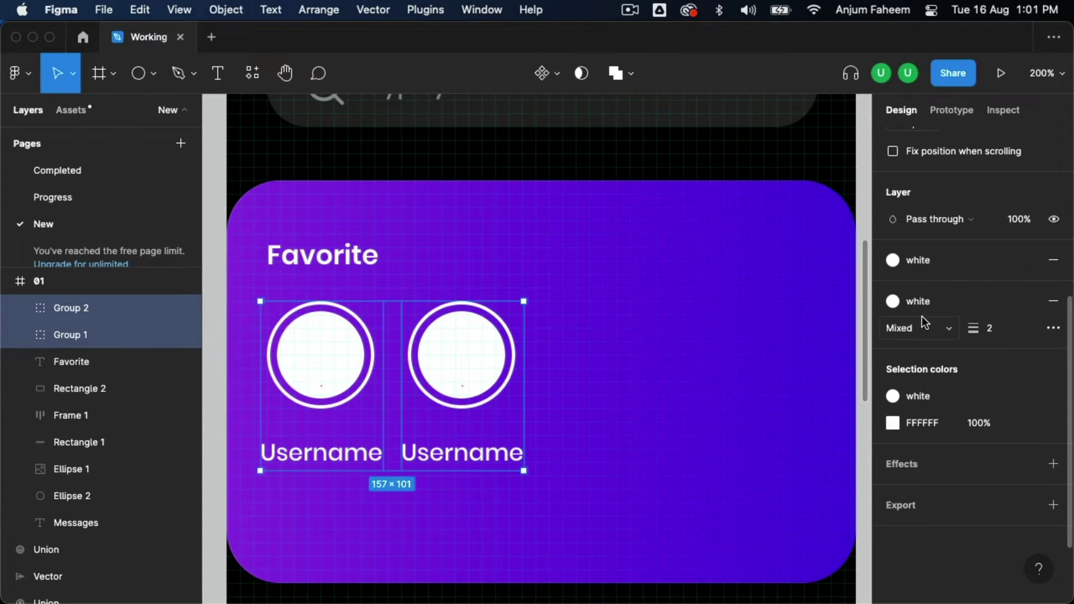
{"action": "scroll", "coordinate": [934, 312], "scroll_direction": "up", "scroll_amount": 3}
{"action": "scroll", "coordinate": [937, 315], "scroll_direction": "up", "scroll_amount": 4}
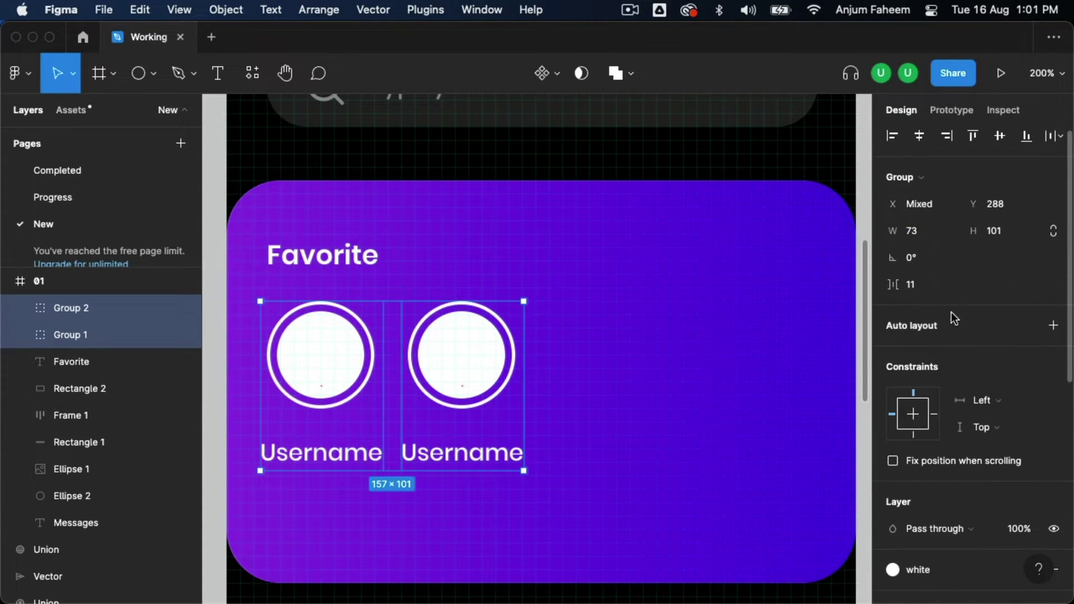
{"action": "left_click", "coordinate": [1053, 326]}
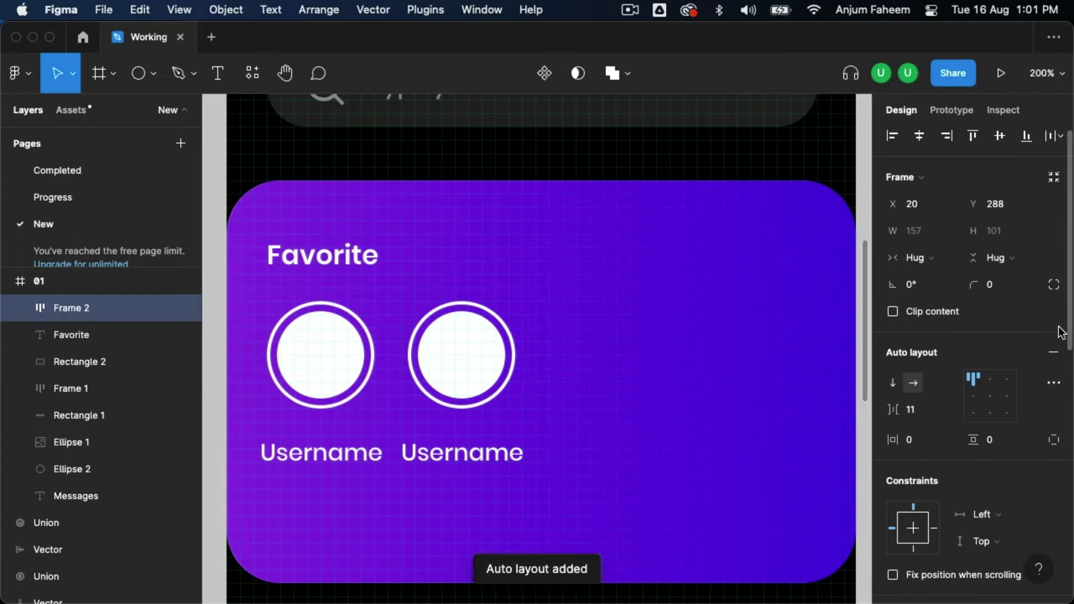
{"action": "scroll", "coordinate": [919, 364], "scroll_direction": "down", "scroll_amount": 2}
{"action": "left_click", "coordinate": [918, 364]}
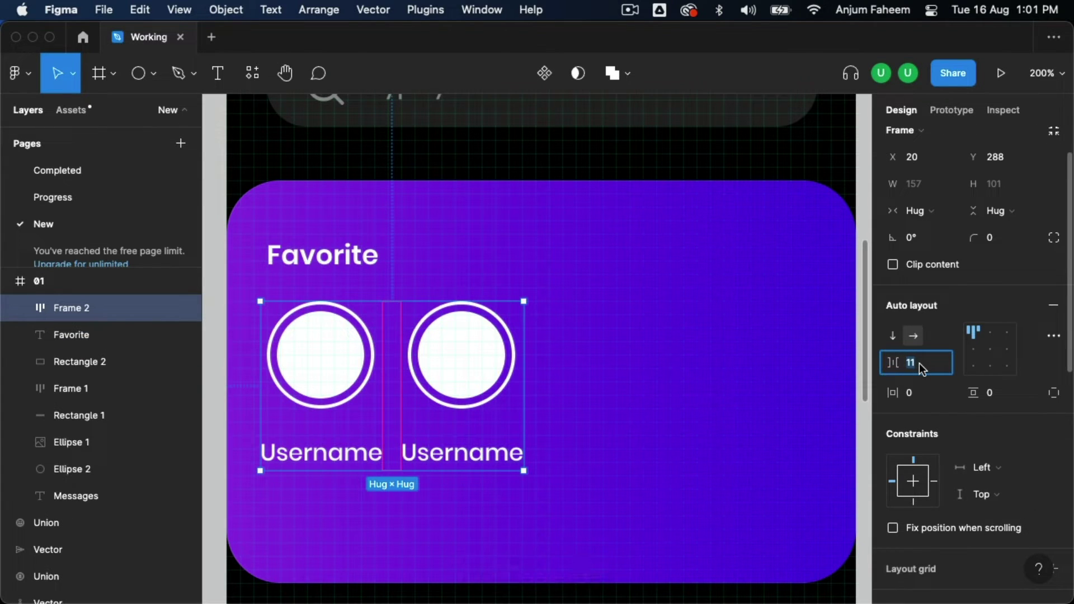
{"action": "type", "text": "16"}
{"action": "key", "text": "Return"}
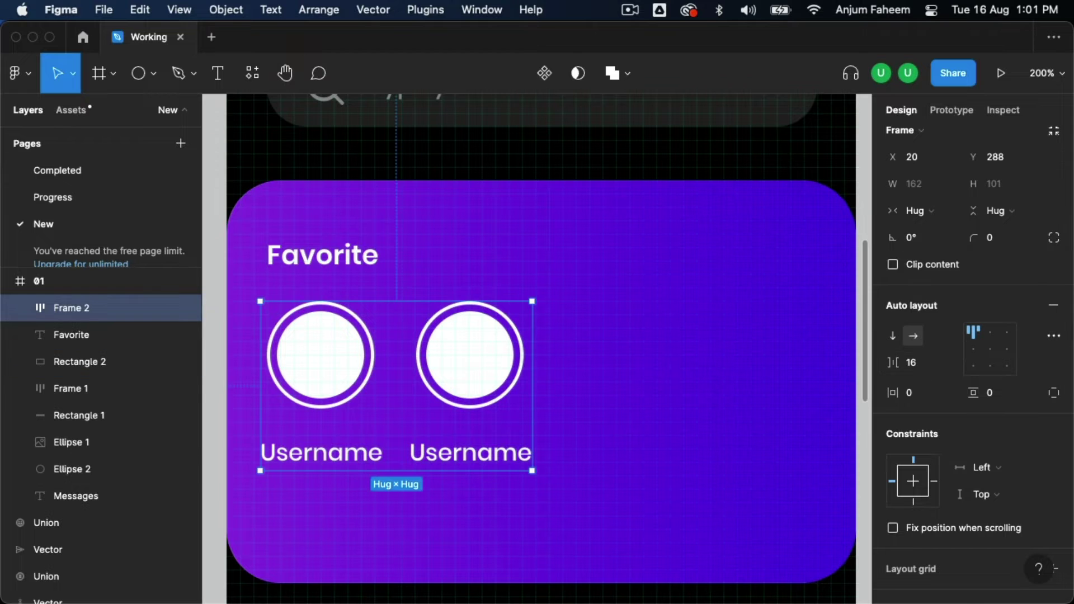
{"action": "double_click", "coordinate": [464, 366]}
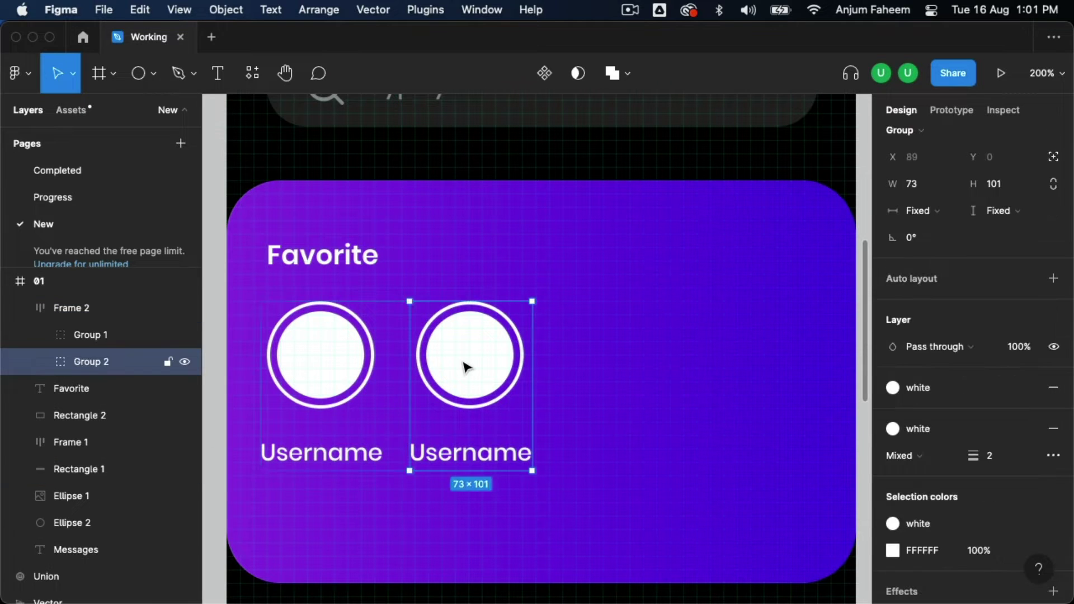
{"action": "left_click", "coordinate": [150, 10]}
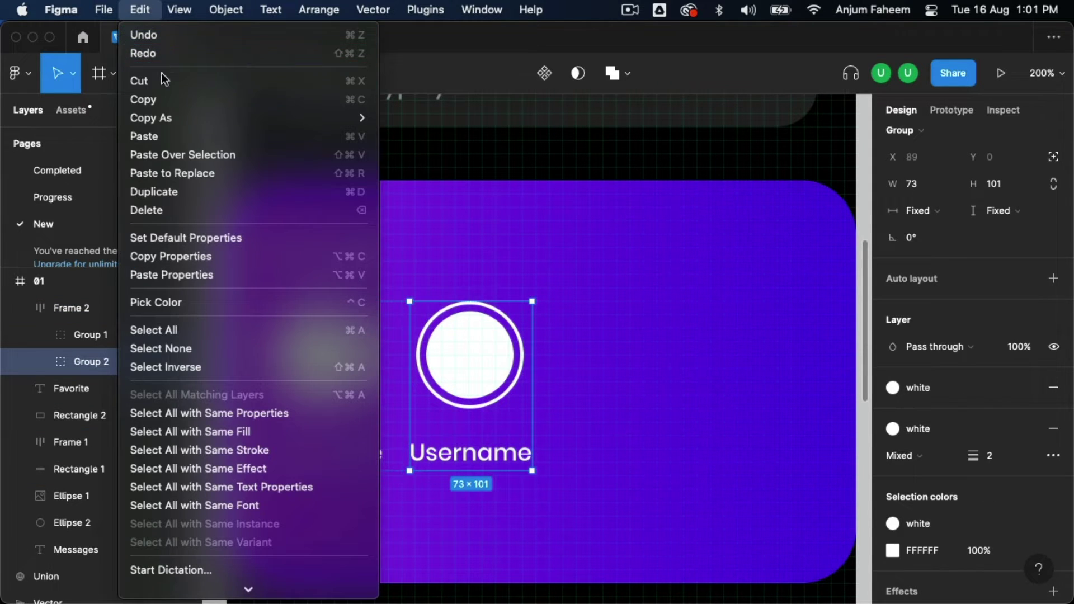
{"action": "left_click", "coordinate": [173, 191]}
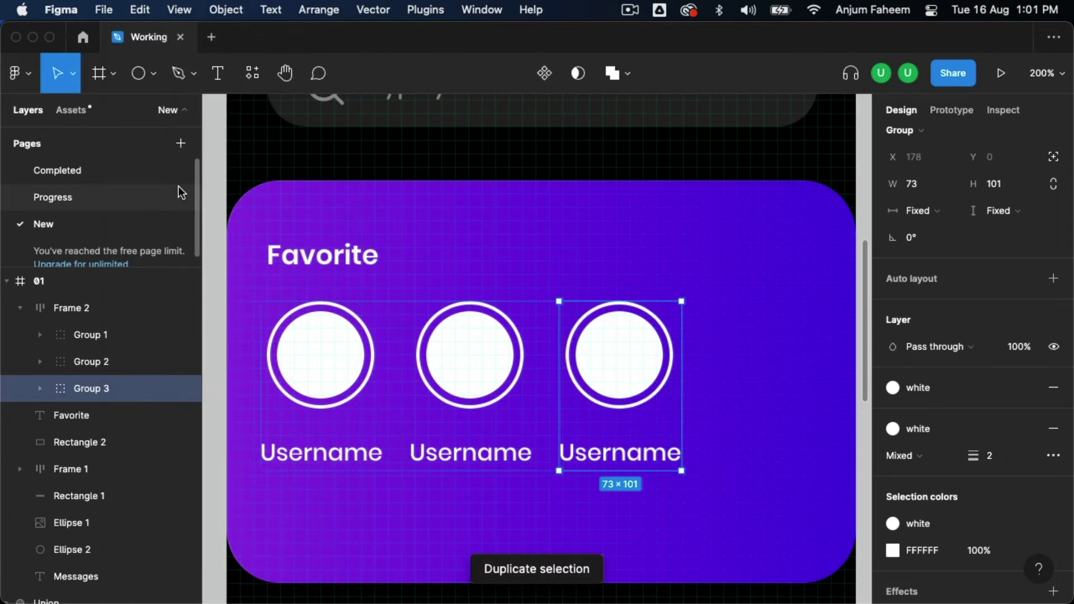
{"action": "key", "text": "super+d"}
{"action": "key", "text": "super+d"}
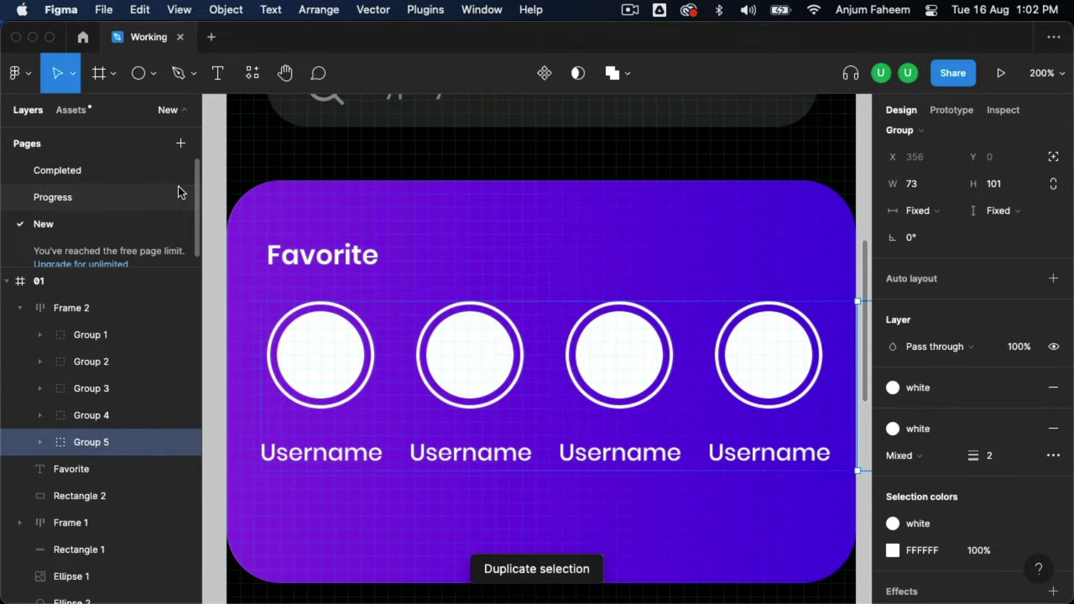
{"action": "key", "text": "shift+0"}
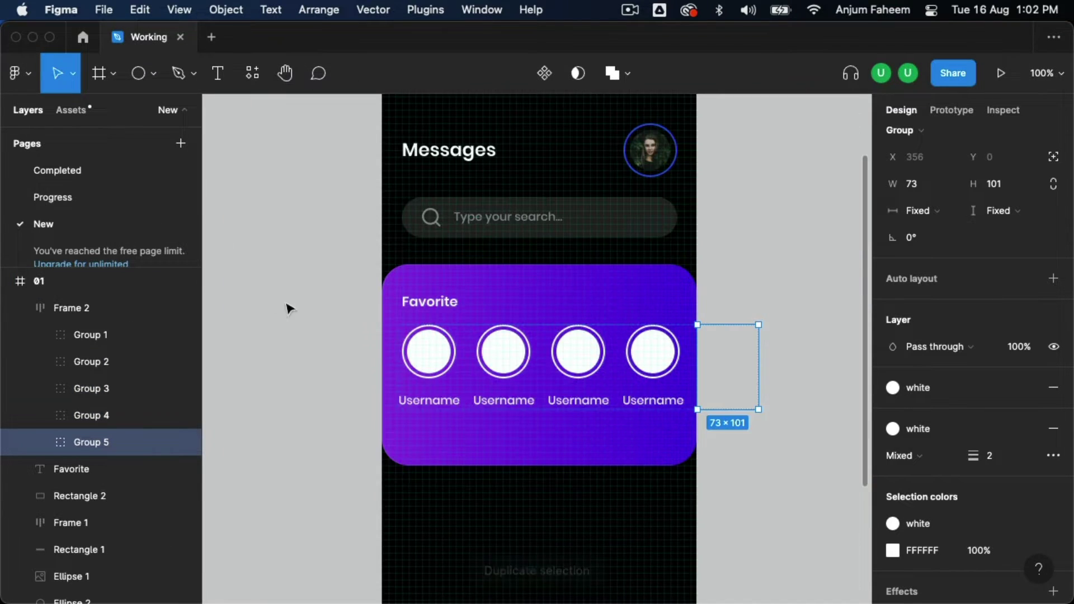
{"action": "left_click", "coordinate": [741, 278]}
{"action": "left_click", "coordinate": [666, 352]}
{"action": "left_click", "coordinate": [445, 342], "text": "super"}
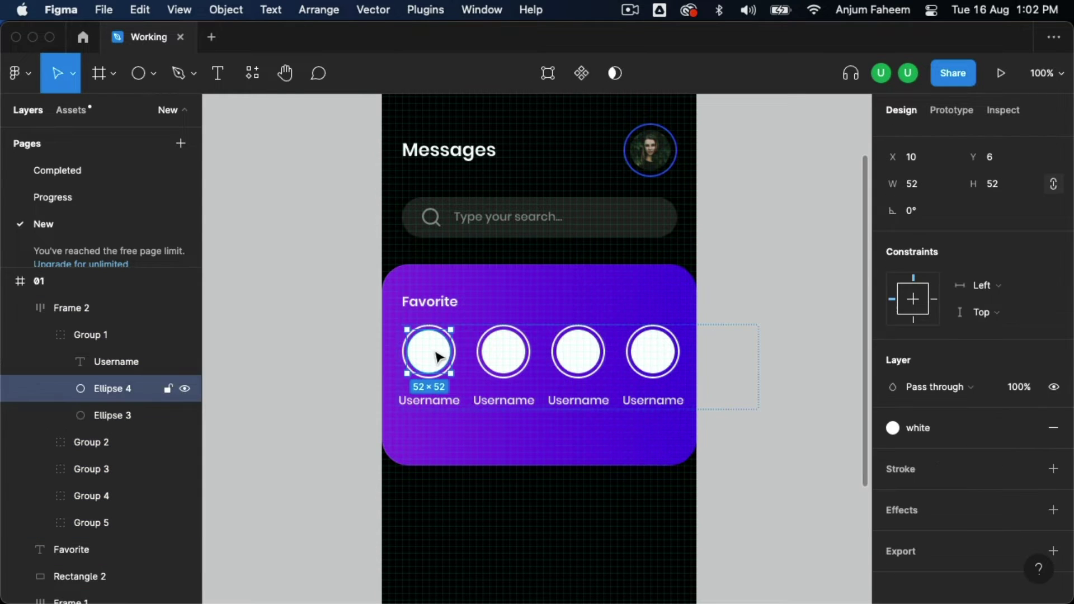
{"action": "left_click", "coordinate": [502, 355], "text": "shift+super"}
{"action": "left_click", "coordinate": [576, 352], "text": "shift+super"}
{"action": "left_click", "coordinate": [646, 353], "text": "shift+super"}
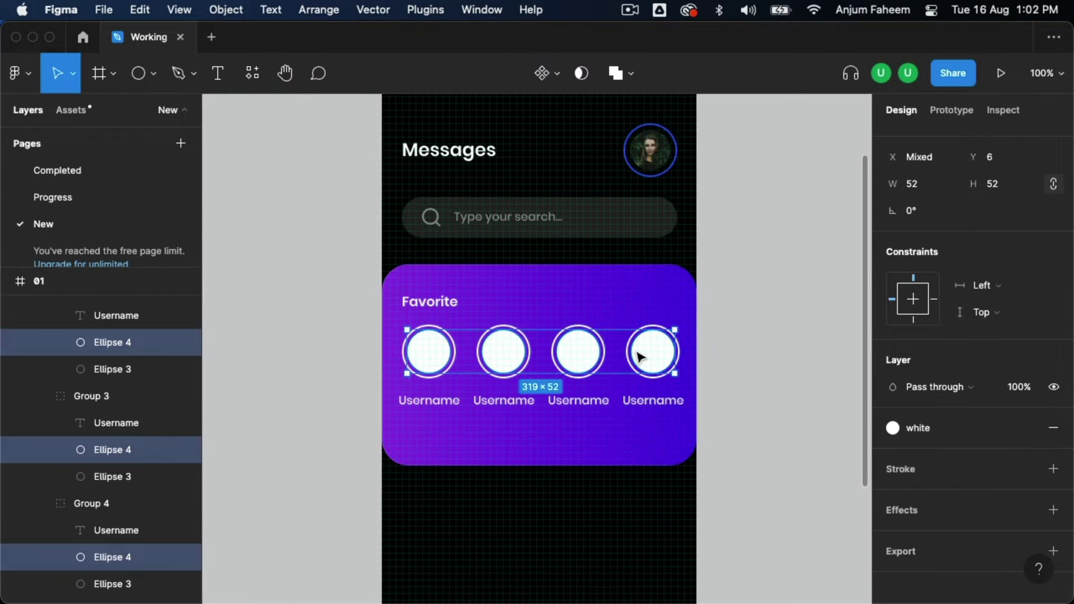
{"action": "left_click", "coordinate": [412, 11]}
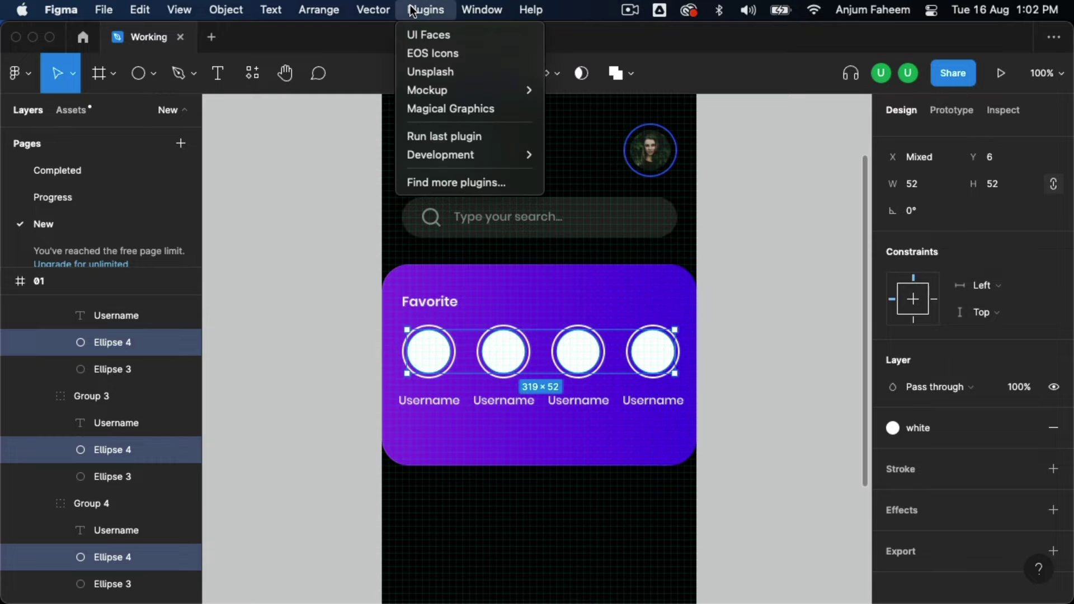
{"action": "left_click", "coordinate": [423, 31]}
{"action": "left_click", "coordinate": [542, 539]}
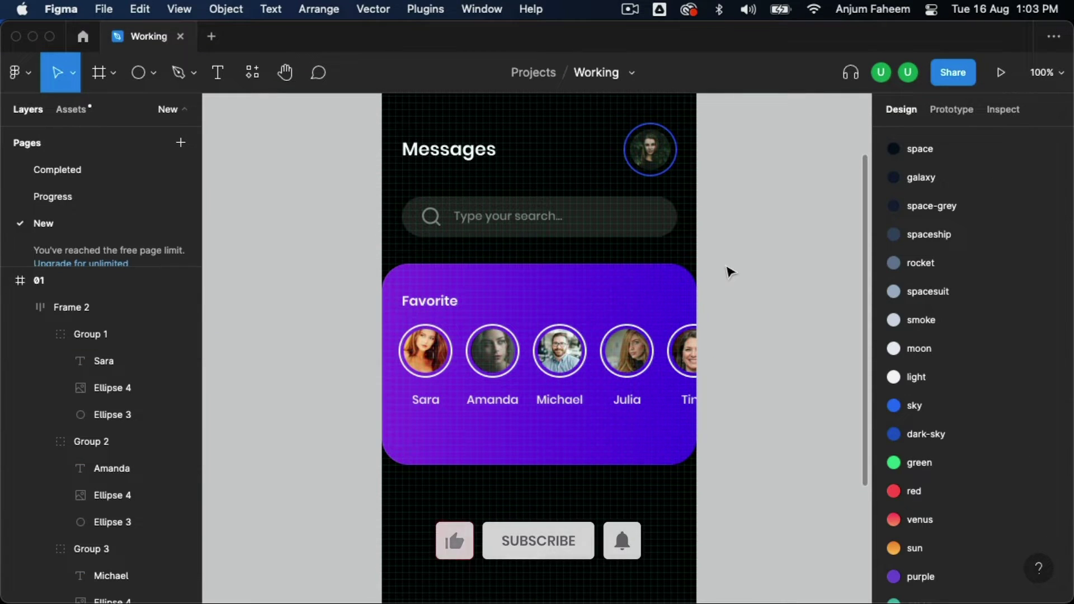
{"action": "scroll", "coordinate": [720, 295], "scroll_direction": "down", "scroll_amount": 3}
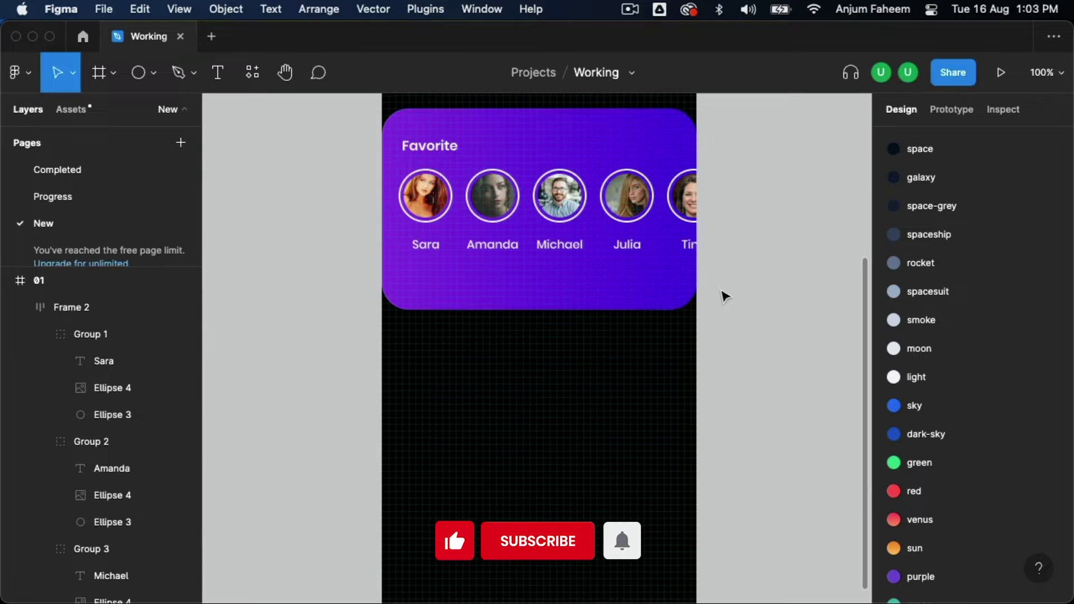
{"action": "scroll", "coordinate": [643, 232], "scroll_direction": "up", "scroll_amount": 1}
Draw a full-width rectangle panel under the purple Favorite card with corner radius 32
{"action": "left_click", "coordinate": [575, 172]}
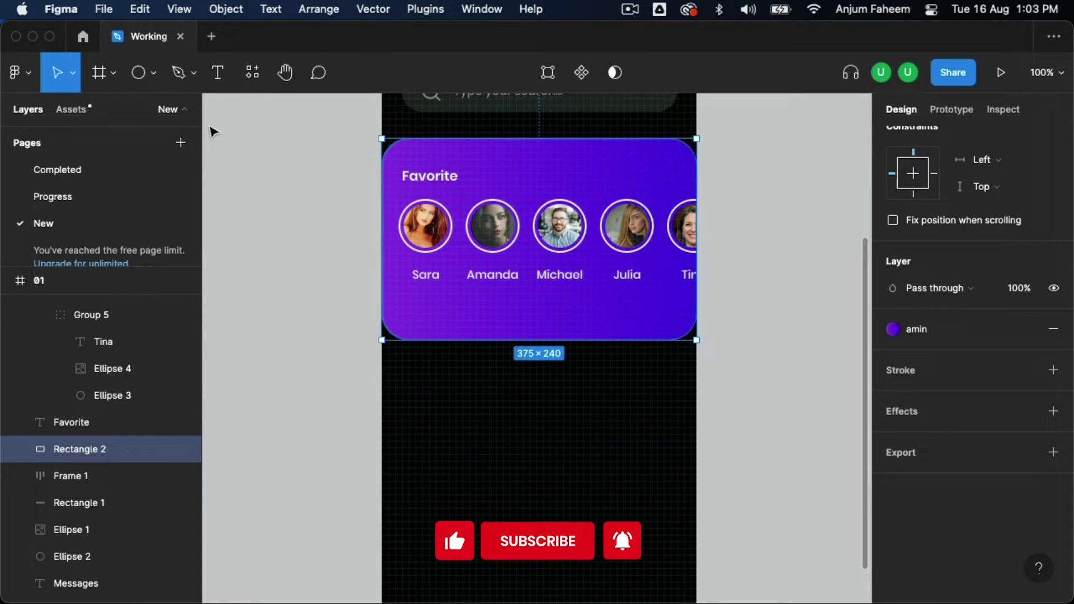
{"action": "left_click", "coordinate": [153, 72]}
{"action": "left_click", "coordinate": [120, 110]}
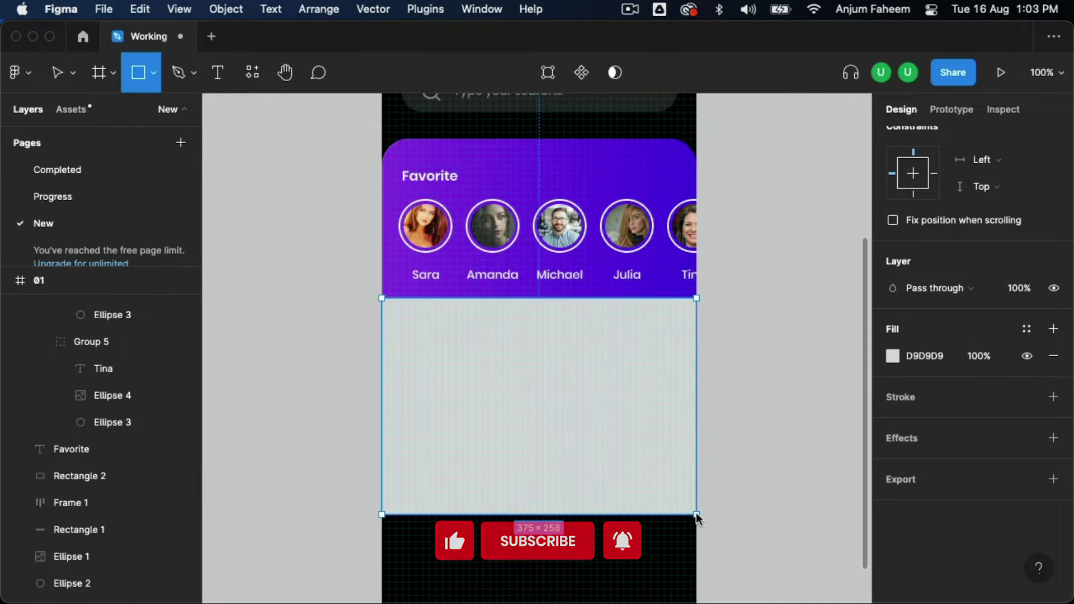
{"action": "left_click_drag", "start_coordinate": [381, 301], "coordinate": [695, 513]}
{"action": "left_click_drag", "start_coordinate": [534, 297], "coordinate": [534, 300]}
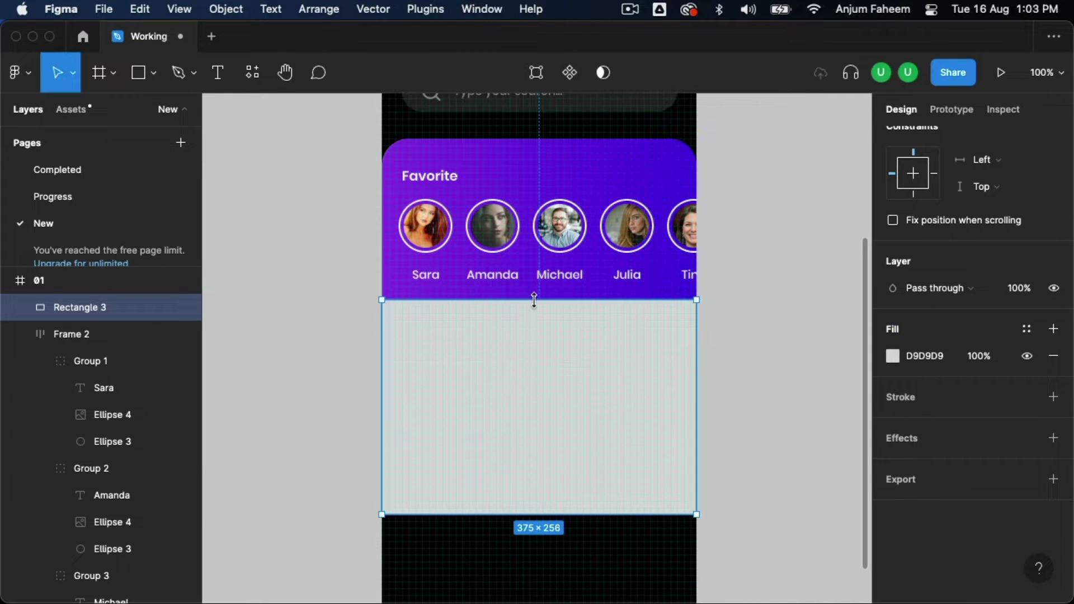
{"action": "scroll", "coordinate": [520, 329], "scroll_direction": "down", "scroll_amount": 1}
{"action": "scroll", "coordinate": [520, 328], "scroll_direction": "up", "scroll_amount": 3}
{"action": "scroll", "coordinate": [978, 223], "scroll_direction": "up", "scroll_amount": 2}
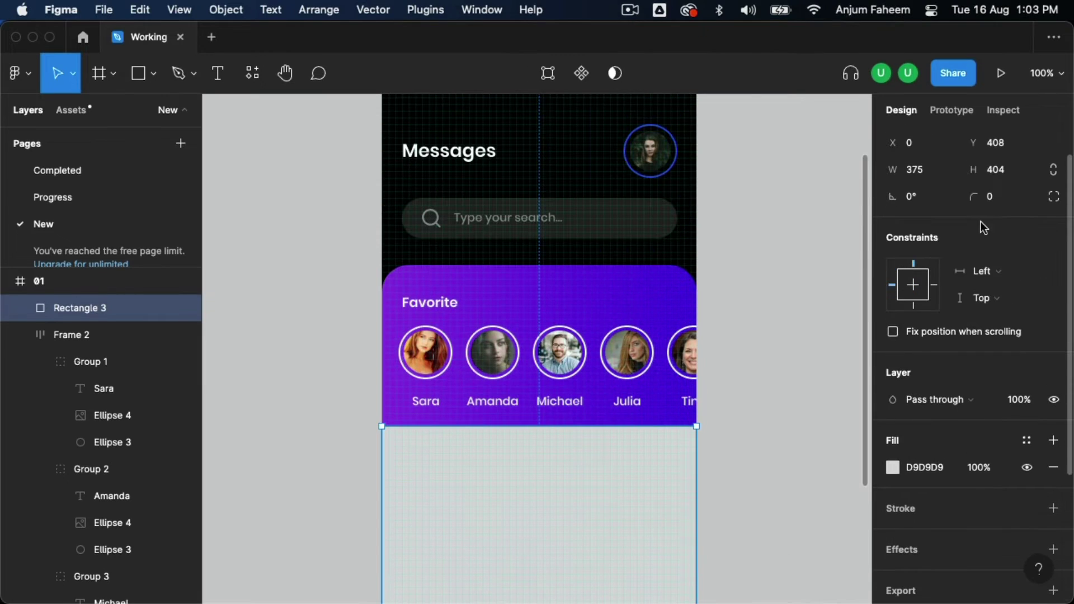
{"action": "left_click", "coordinate": [992, 196]}
{"action": "type", "text": "32"}
{"action": "key", "text": "Return"}
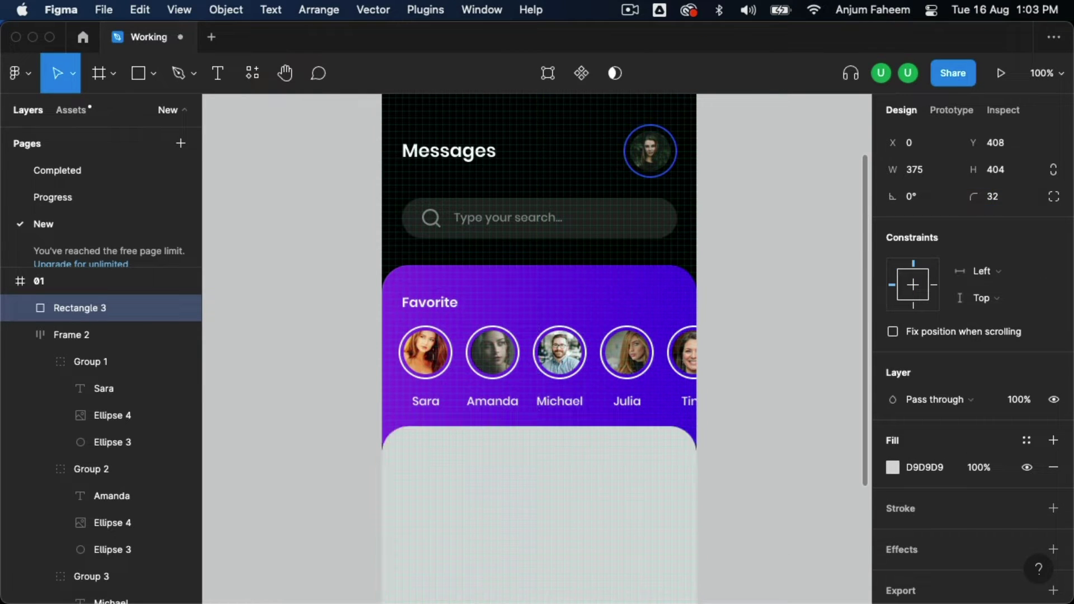
{"action": "scroll", "coordinate": [798, 293], "scroll_direction": "down", "scroll_amount": 1}
Extend the purple Favorite card downward behind the new panel
{"action": "left_click", "coordinate": [619, 278]}
{"action": "left_click_drag", "start_coordinate": [554, 404], "coordinate": [554, 471]}
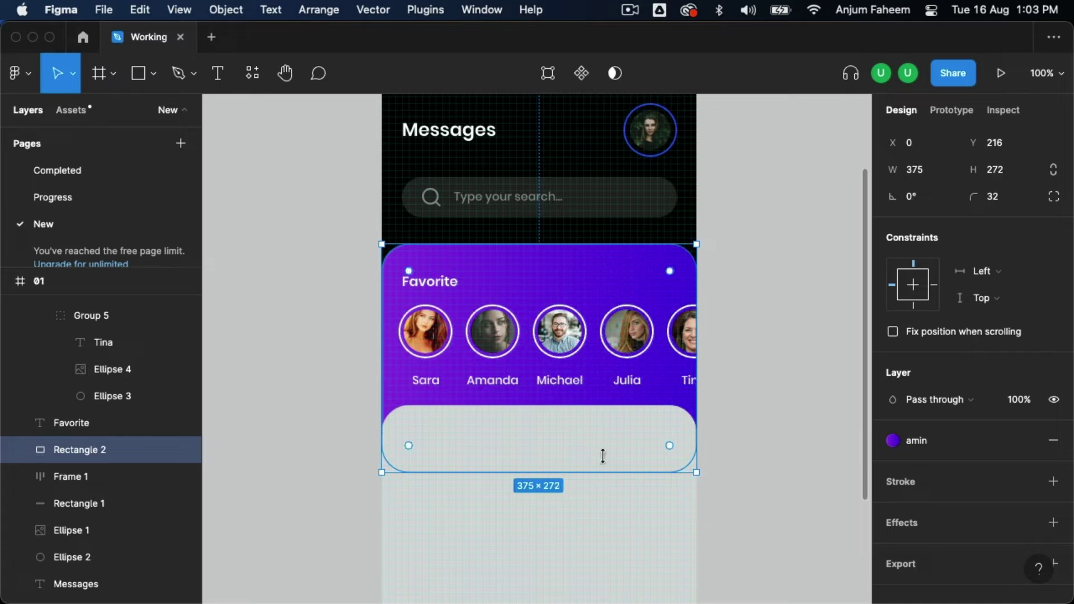
{"action": "left_click", "coordinate": [743, 400]}
{"action": "scroll", "coordinate": [743, 400], "scroll_direction": "down", "scroll_amount": 5}
Move the Sara, Amanda, Michael, Julia and Tina name labels up toward the avatars
{"action": "left_click", "coordinate": [503, 324]}
{"action": "left_click", "coordinate": [431, 276]}
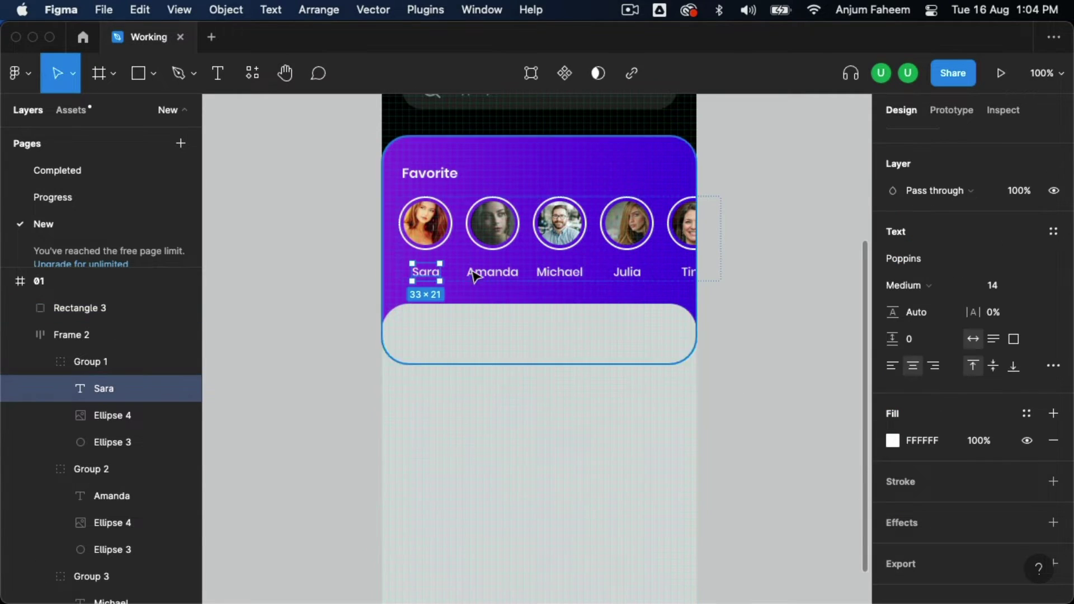
{"action": "left_click", "coordinate": [492, 272], "text": "shift"}
{"action": "left_click", "coordinate": [562, 274], "text": "shift"}
{"action": "left_click", "coordinate": [629, 274], "text": "shift"}
{"action": "left_click", "coordinate": [689, 273], "text": "shift"}
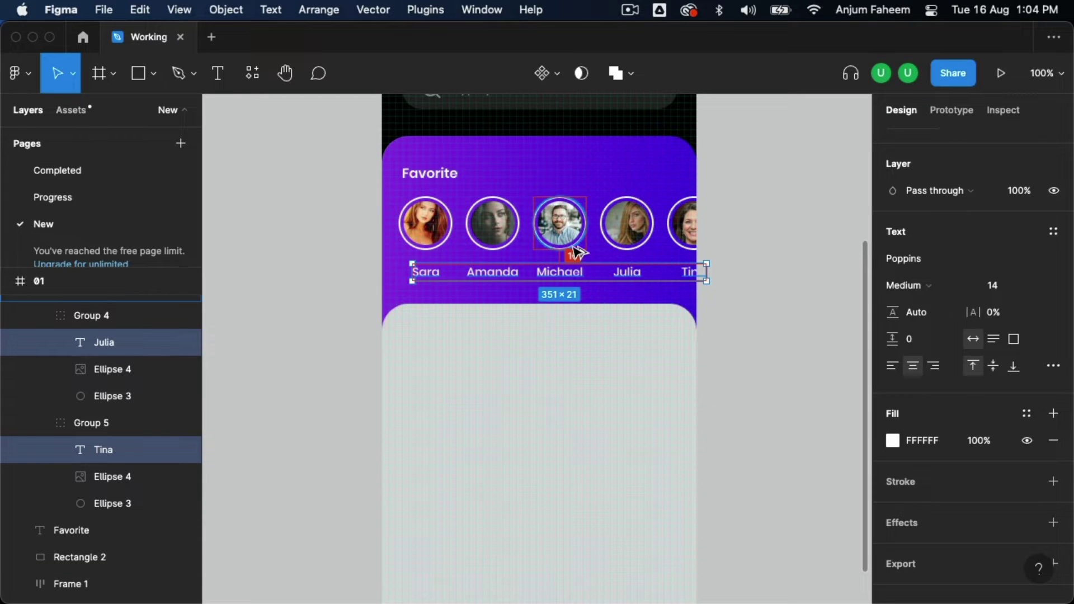
{"action": "left_click_drag", "start_coordinate": [576, 255], "coordinate": [583, 249]}
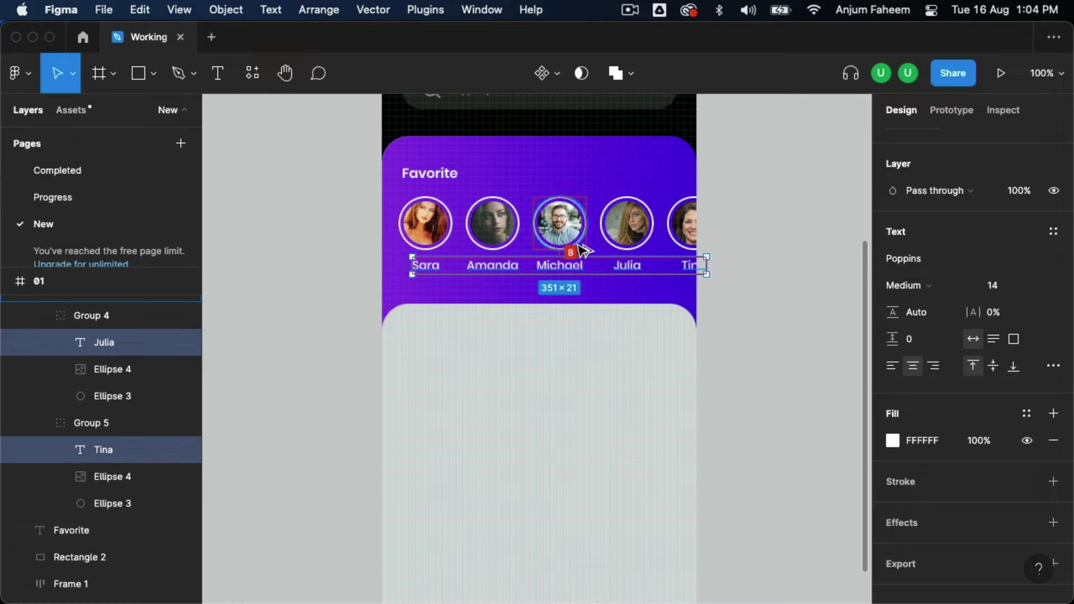
{"action": "left_click_drag", "start_coordinate": [582, 250], "coordinate": [582, 254]}
{"action": "left_click", "coordinate": [748, 273]}
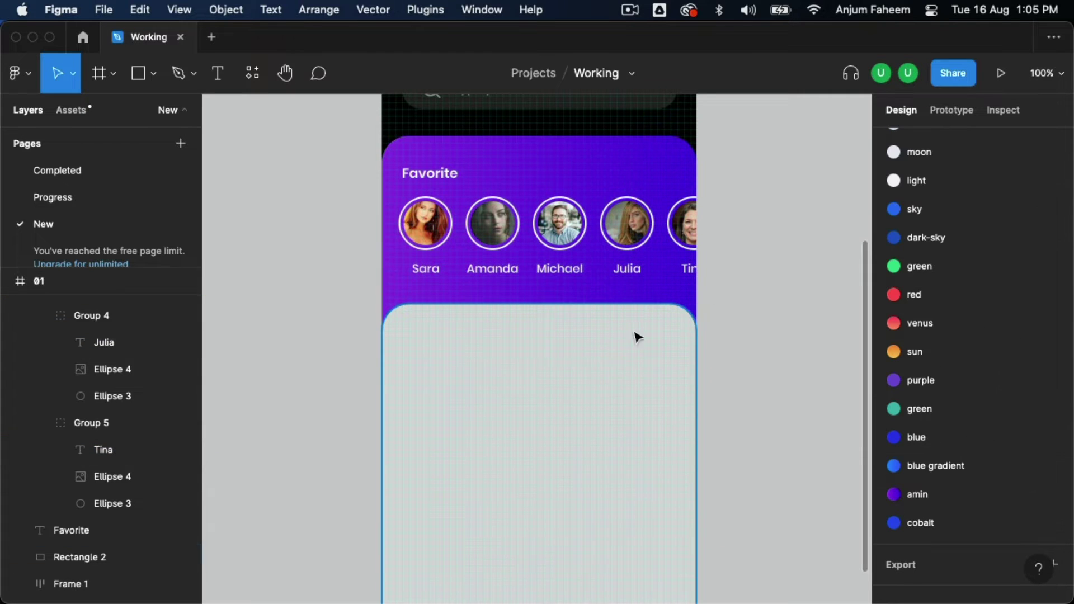
Fill the grey panel with the black colour style
{"action": "left_click", "coordinate": [549, 360]}
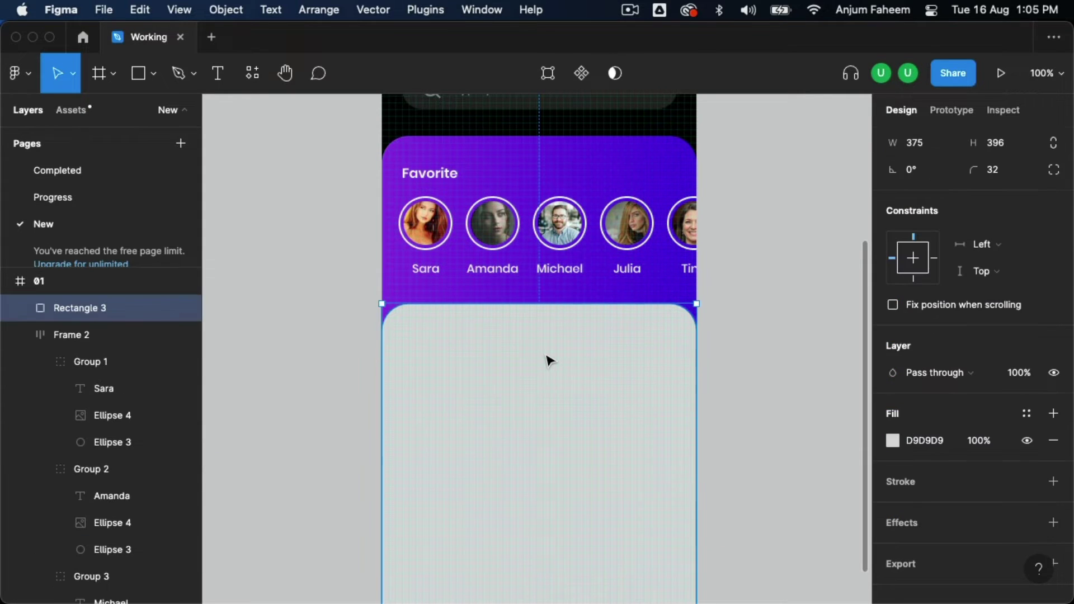
{"action": "left_click", "coordinate": [729, 250]}
{"action": "left_click", "coordinate": [566, 343]}
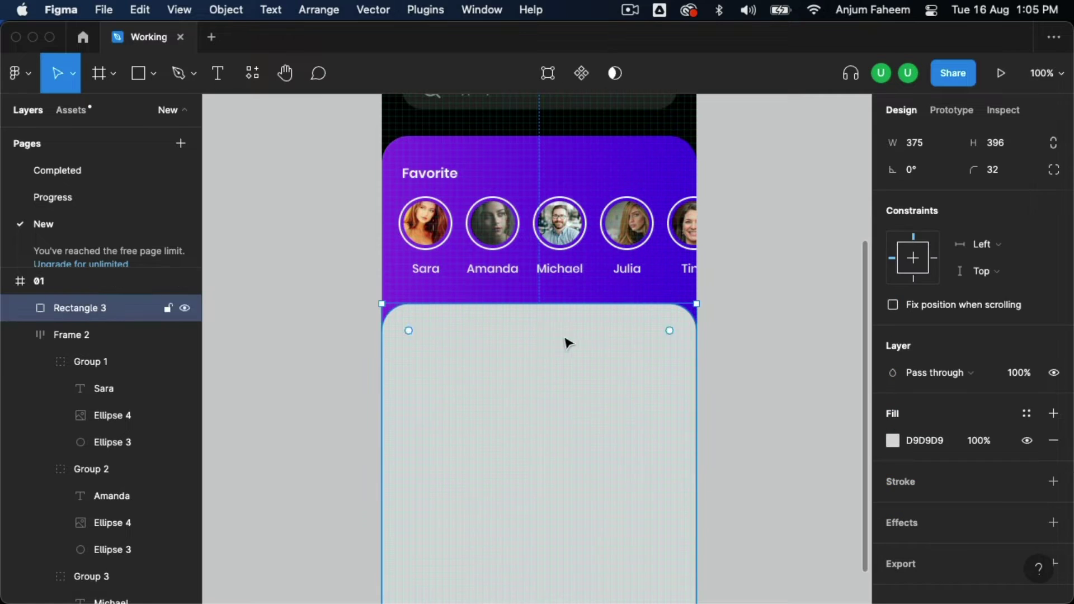
{"action": "left_click", "coordinate": [1023, 415]}
{"action": "left_click", "coordinate": [1002, 395]}
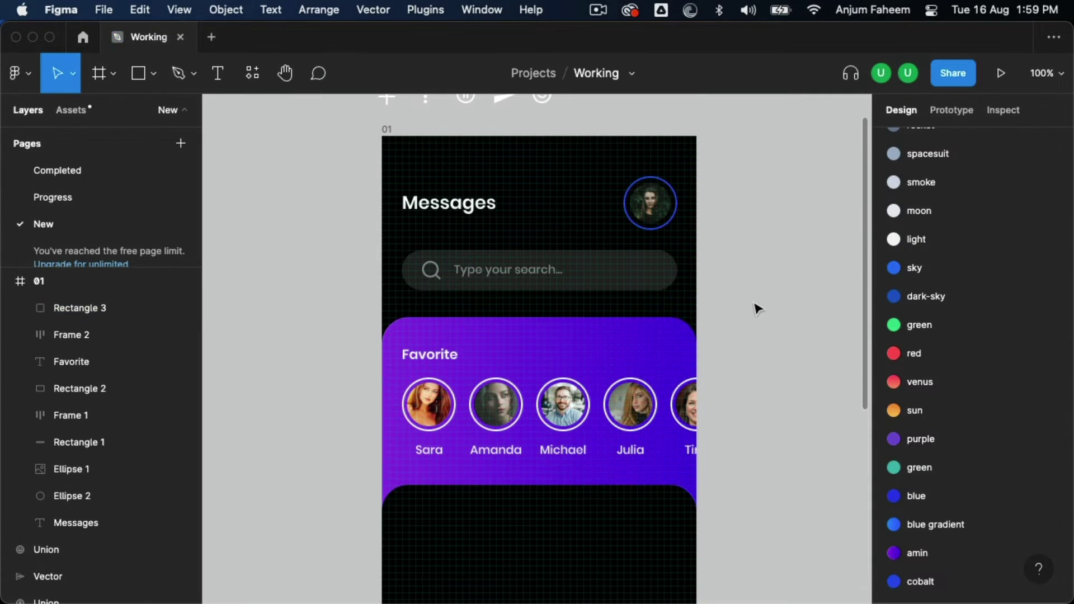
Lower the search bar background's fill opacity to 8%
{"action": "scroll", "coordinate": [756, 305], "scroll_direction": "down", "scroll_amount": 2}
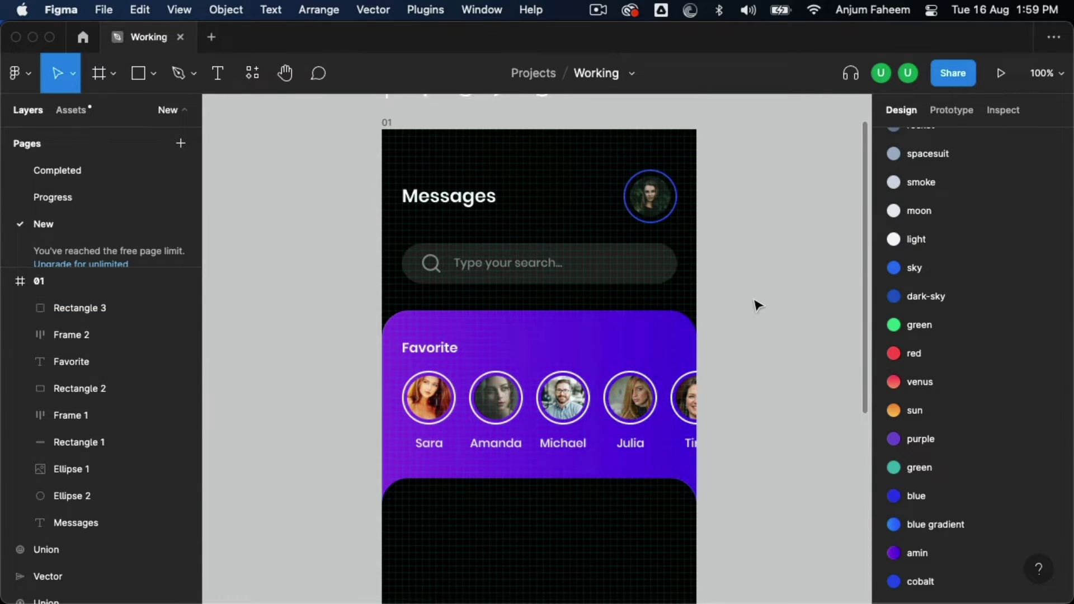
{"action": "left_click", "coordinate": [646, 229]}
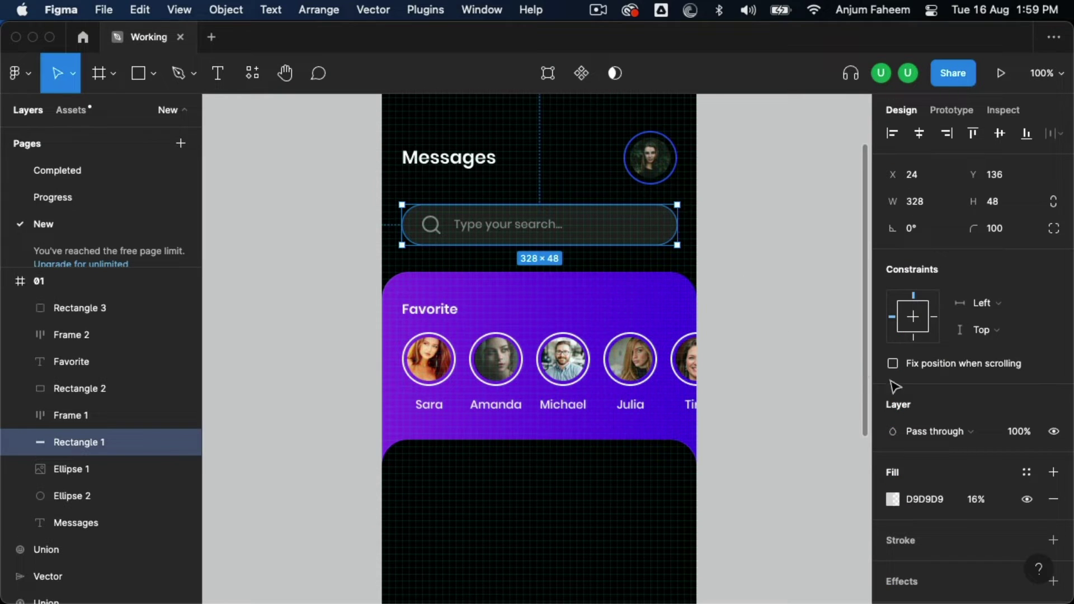
{"action": "scroll", "coordinate": [961, 442], "scroll_direction": "down", "scroll_amount": 2}
{"action": "left_click", "coordinate": [983, 463]}
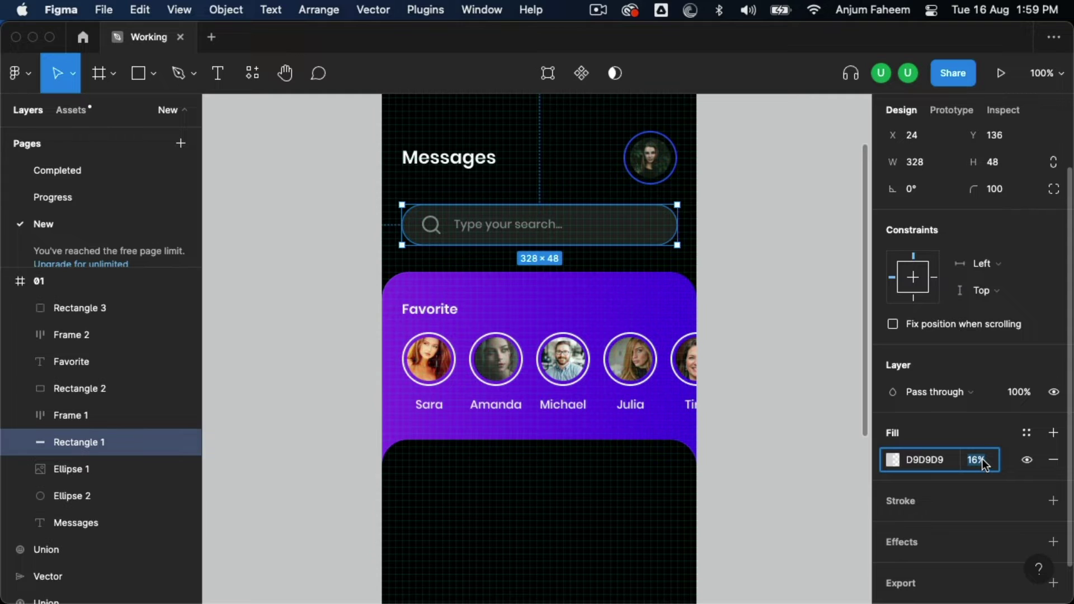
{"action": "type", "text": "8"}
{"action": "key", "text": "Return"}
Set the search icon and placeholder group's layer opacity to 25%
{"action": "left_click", "coordinate": [536, 232]}
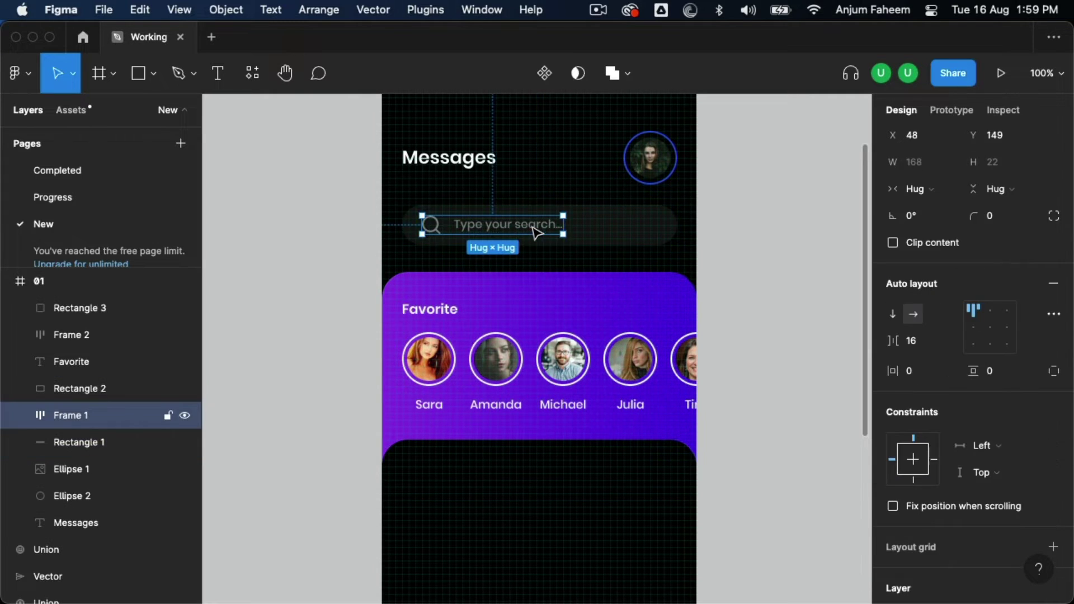
{"action": "scroll", "coordinate": [1011, 417], "scroll_direction": "down", "scroll_amount": 5}
{"action": "type", "text": "25"}
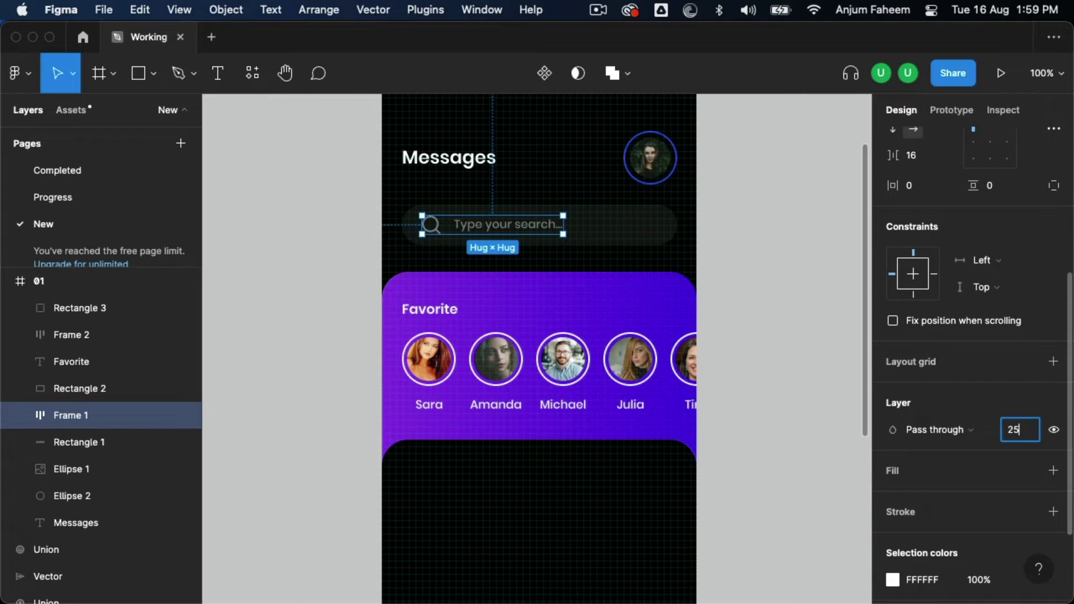
{"action": "key", "text": "Return"}
{"action": "left_click", "coordinate": [741, 266]}
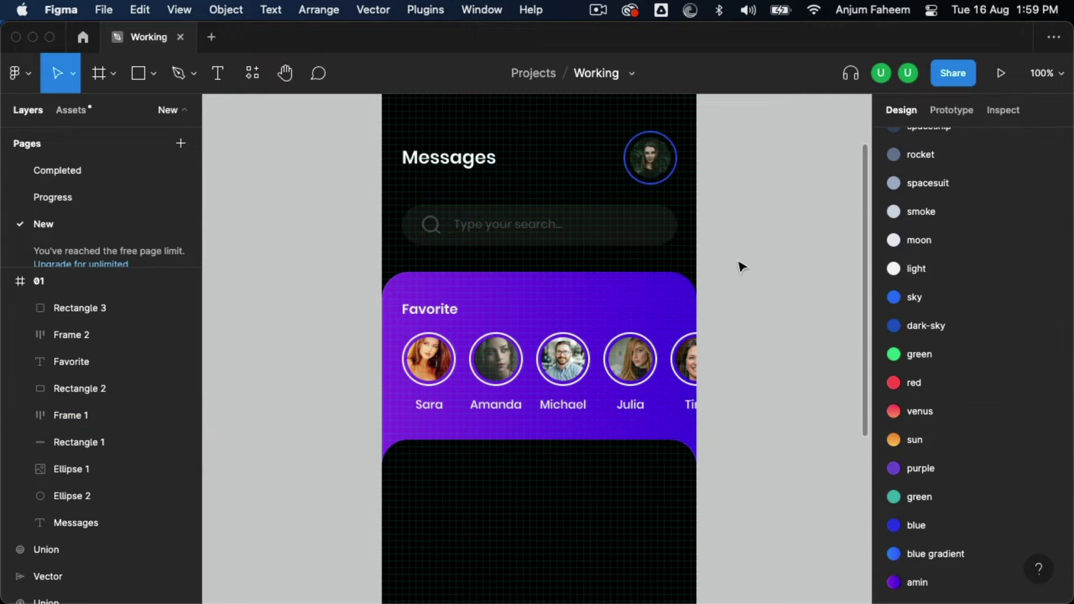
{"action": "scroll", "coordinate": [319, 317], "scroll_direction": "down", "scroll_amount": 2}
Duplicate the Favorite heading to the black panel's top-left, in front of the panel
{"action": "left_click", "coordinate": [454, 271]}
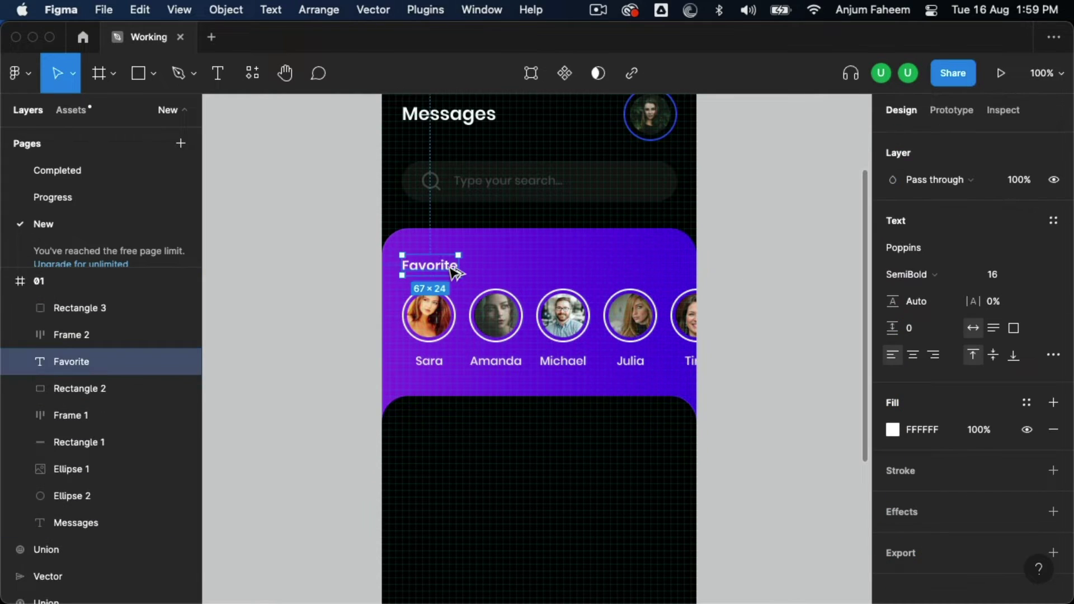
{"action": "left_click_drag", "start_coordinate": [456, 273], "coordinate": [457, 390]}
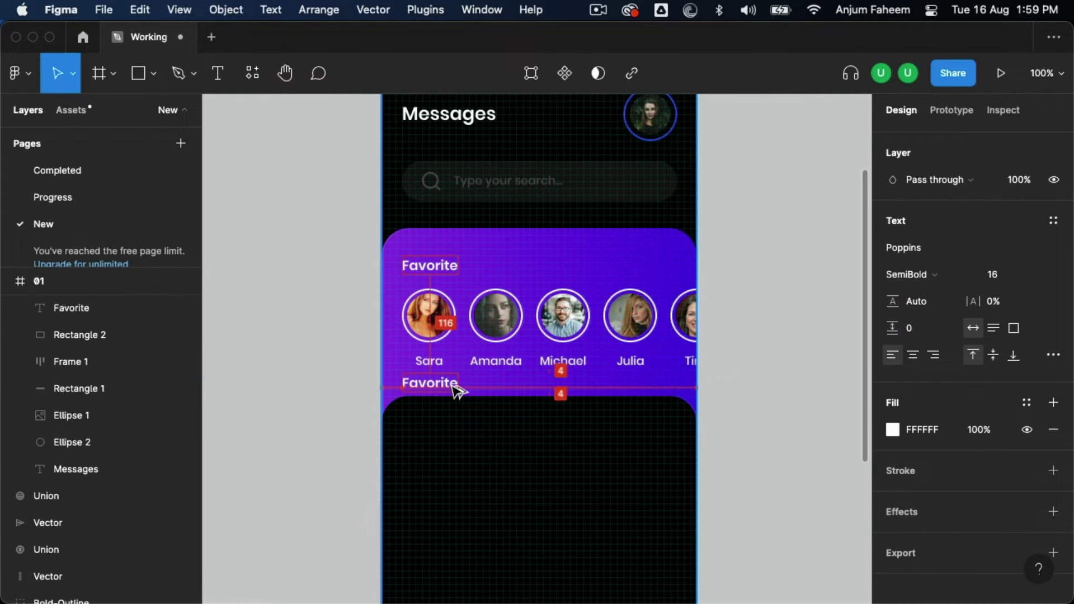
{"action": "right_click", "coordinate": [446, 386]}
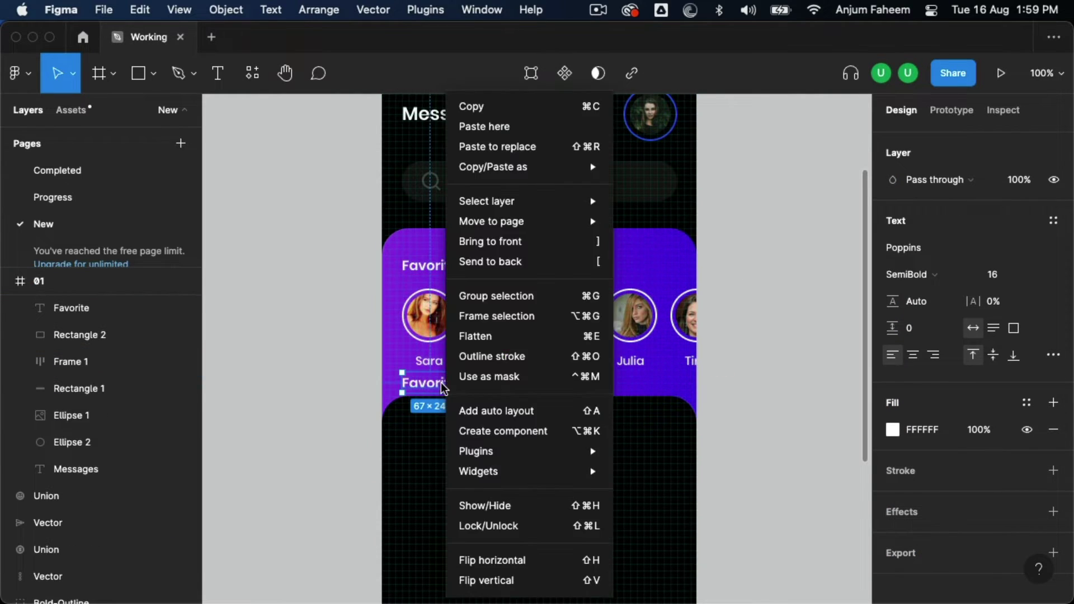
{"action": "left_click", "coordinate": [554, 240]}
{"action": "left_click_drag", "start_coordinate": [434, 384], "coordinate": [433, 429]}
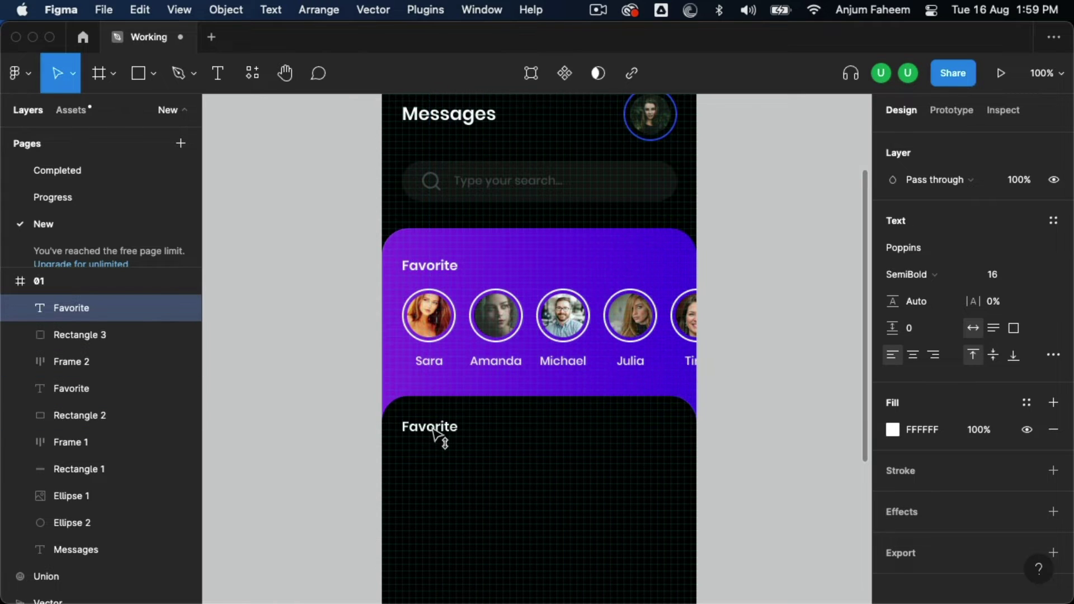
Change the copied heading's text to 'Chat'
{"action": "double_click", "coordinate": [432, 427]}
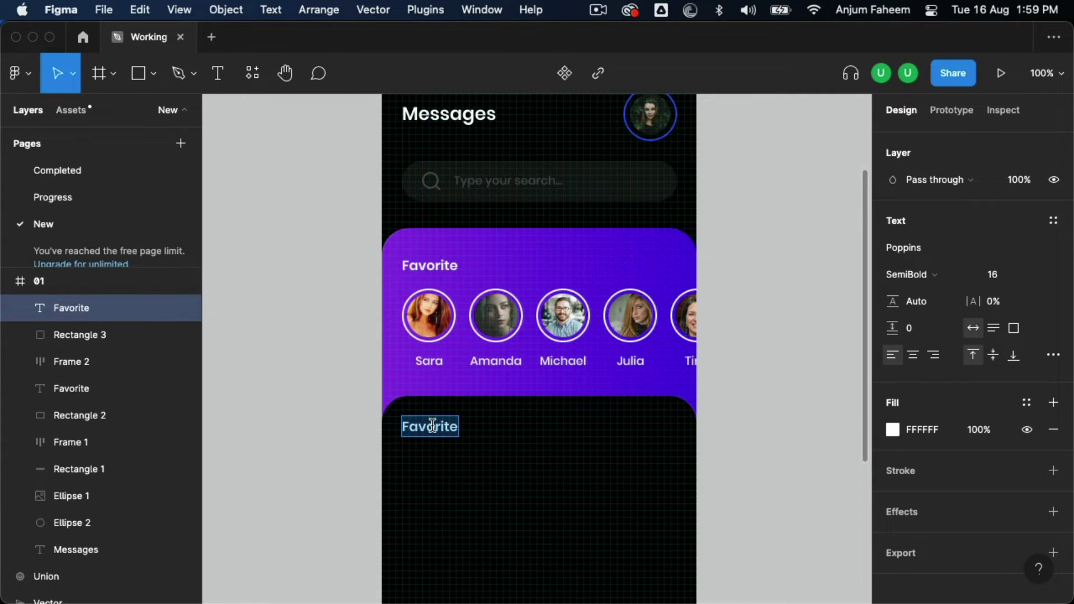
{"action": "type", "text": "Chat"}
{"action": "key", "text": "Escape"}
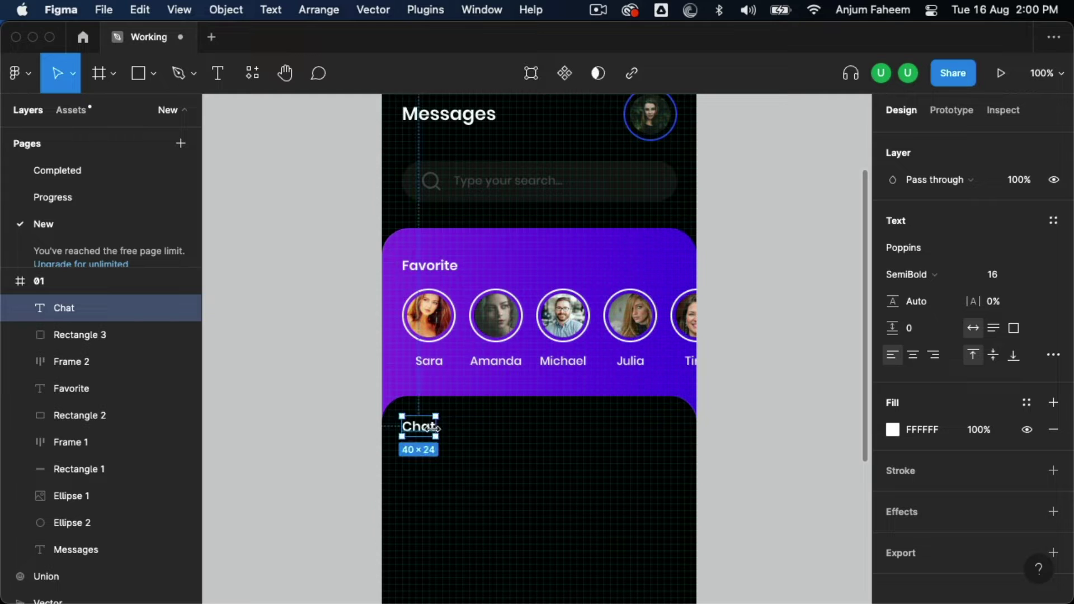
{"action": "scroll", "coordinate": [391, 419], "scroll_direction": "down", "scroll_amount": 5}
{"action": "left_click", "coordinate": [288, 364]}
{"action": "scroll", "coordinate": [302, 252], "scroll_direction": "right", "scroll_amount": 1}
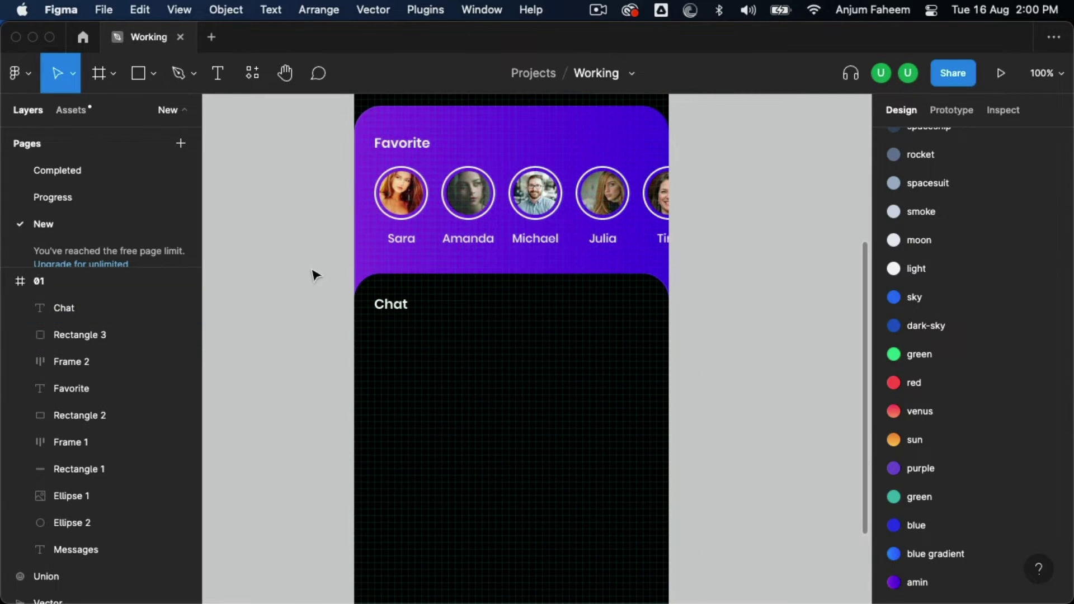
Draw an avatar circle below the Chat heading and set its height to 48
{"action": "left_click", "coordinate": [153, 78]}
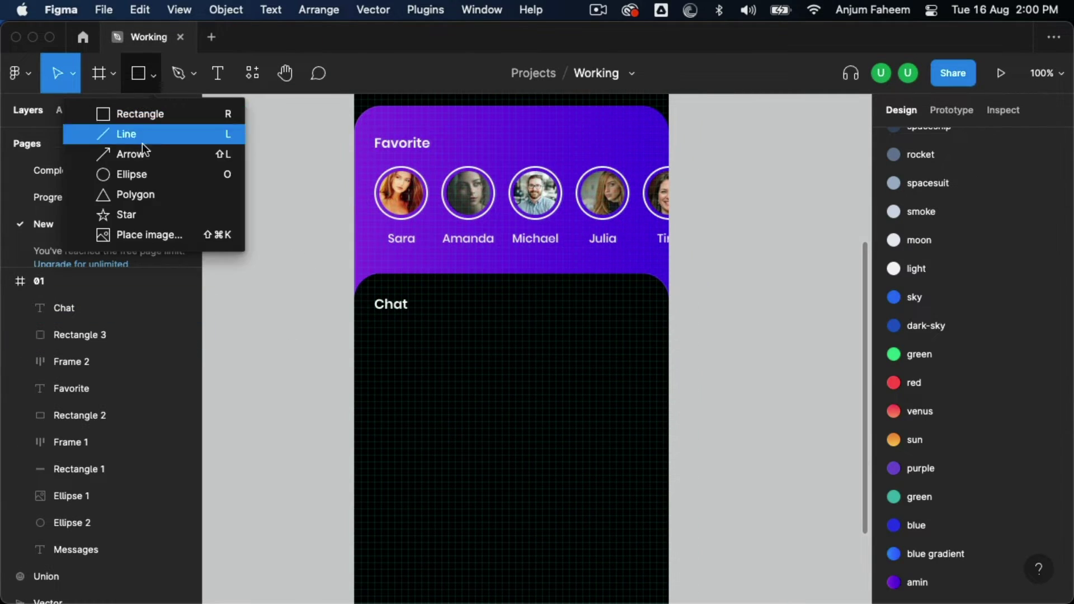
{"action": "left_click", "coordinate": [143, 176]}
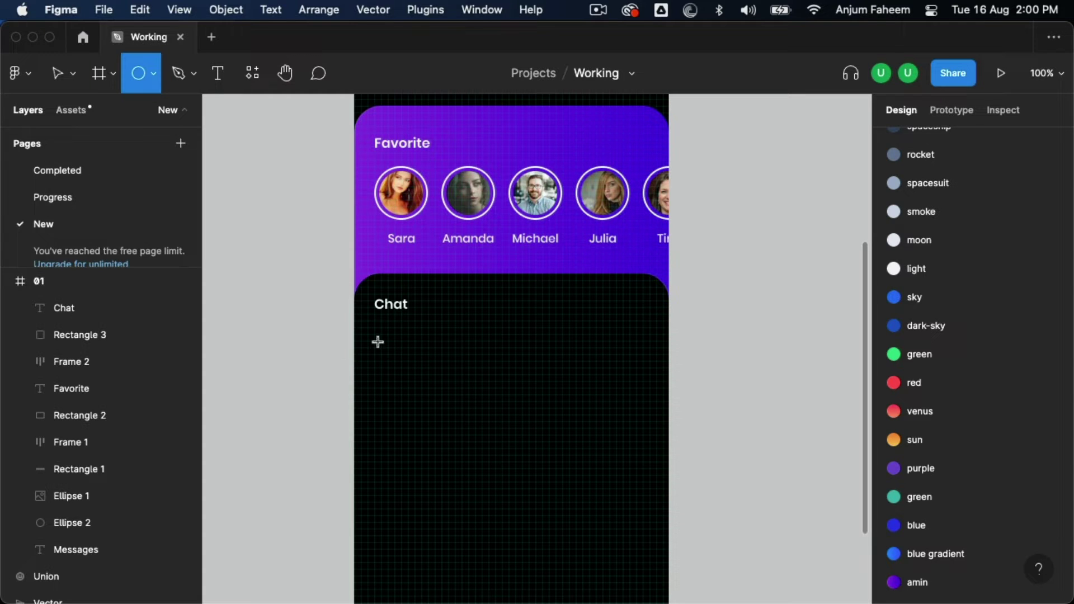
{"action": "left_click_drag", "start_coordinate": [375, 334], "coordinate": [416, 375]}
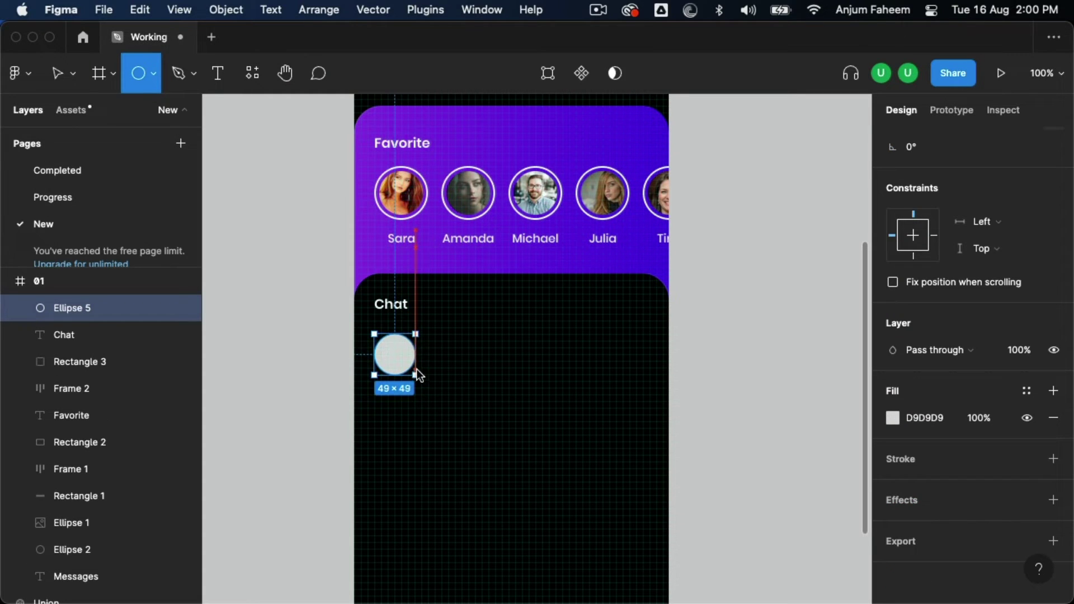
{"action": "key", "text": "ctrl+plus"}
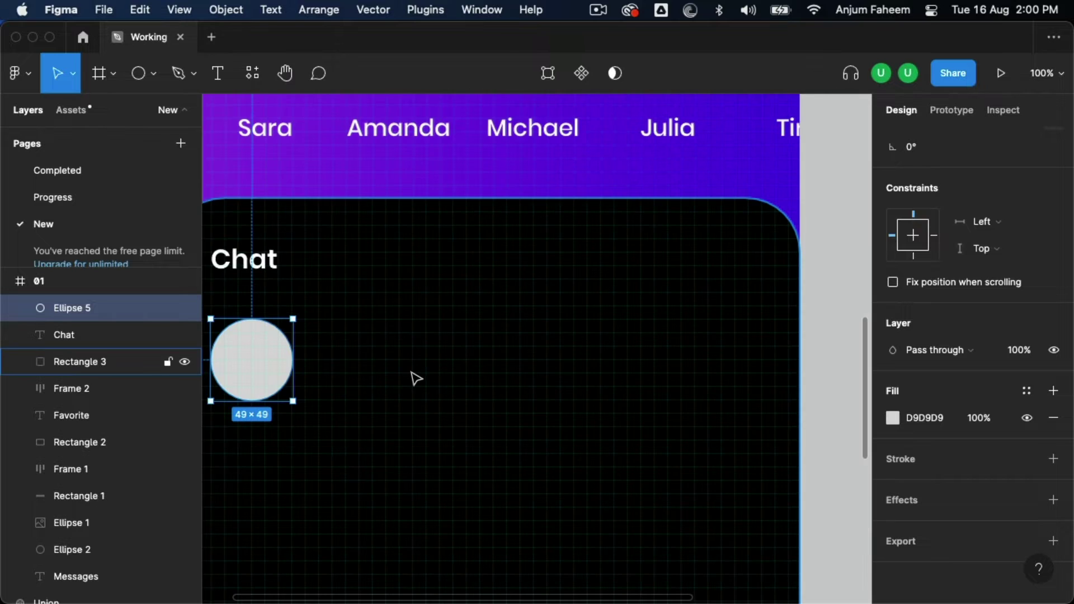
{"action": "scroll", "coordinate": [410, 372], "scroll_direction": "left", "scroll_amount": 2}
{"action": "scroll", "coordinate": [458, 283], "scroll_direction": "left", "scroll_amount": 5}
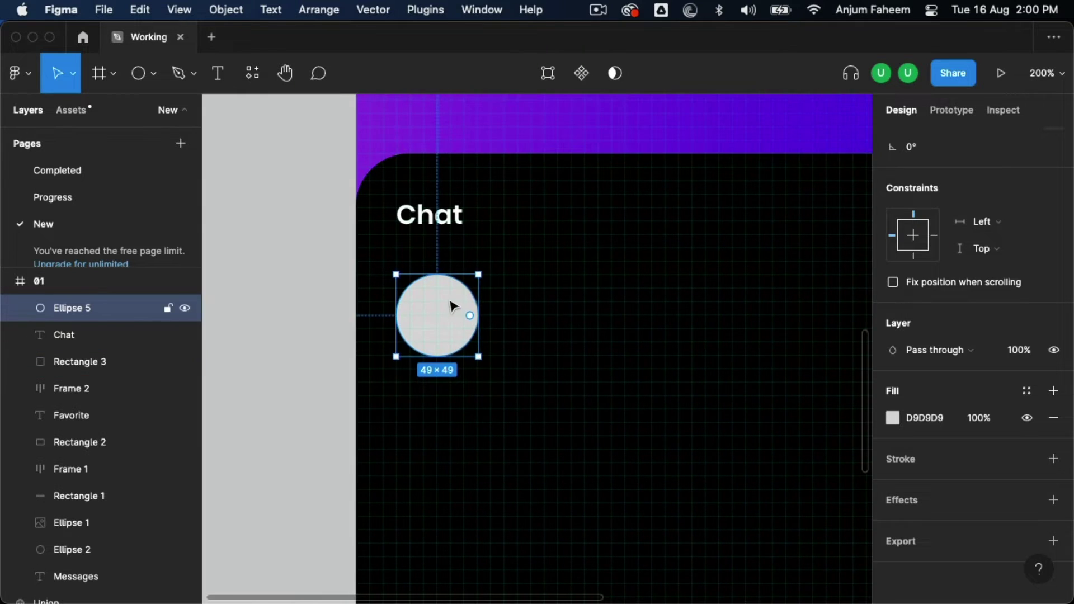
{"action": "left_click_drag", "start_coordinate": [452, 306], "coordinate": [441, 312]}
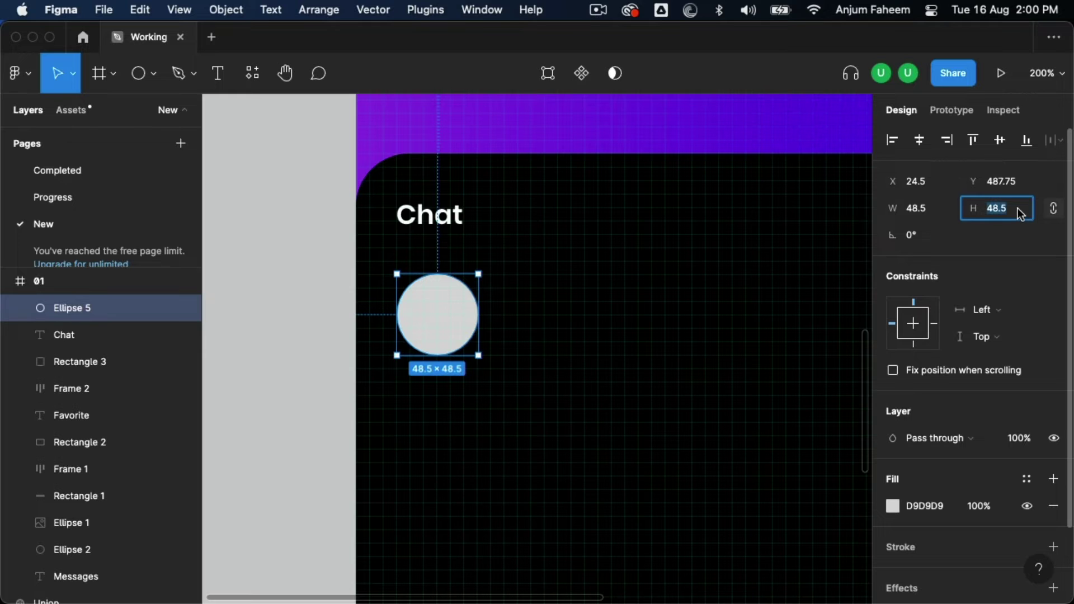
{"action": "type", "text": "48"}
{"action": "key", "text": "Return"}
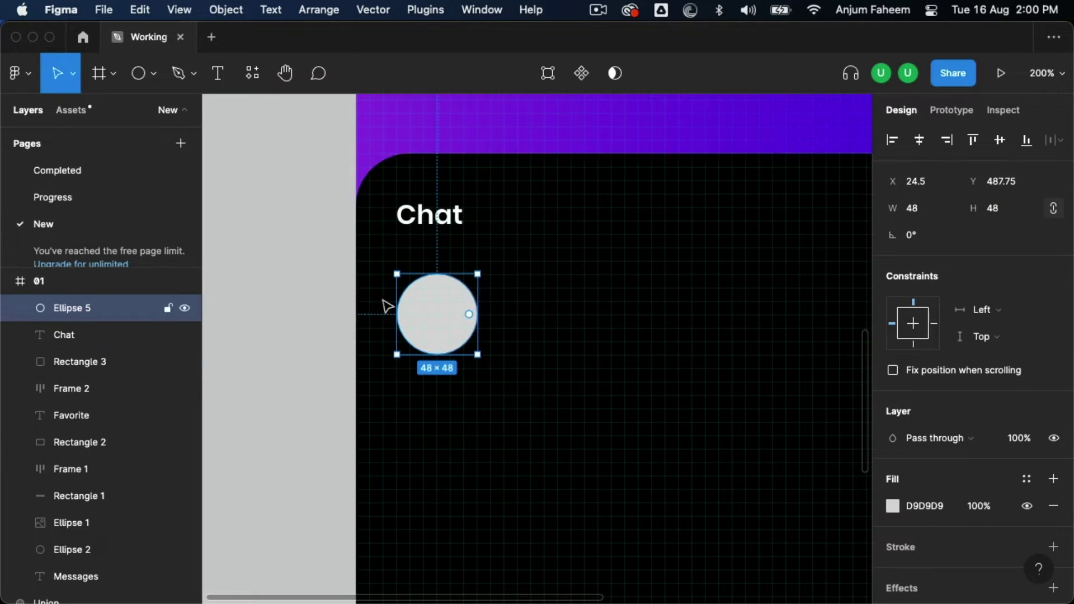
{"action": "left_click", "coordinate": [323, 311]}
{"action": "key", "text": "shift+0"}
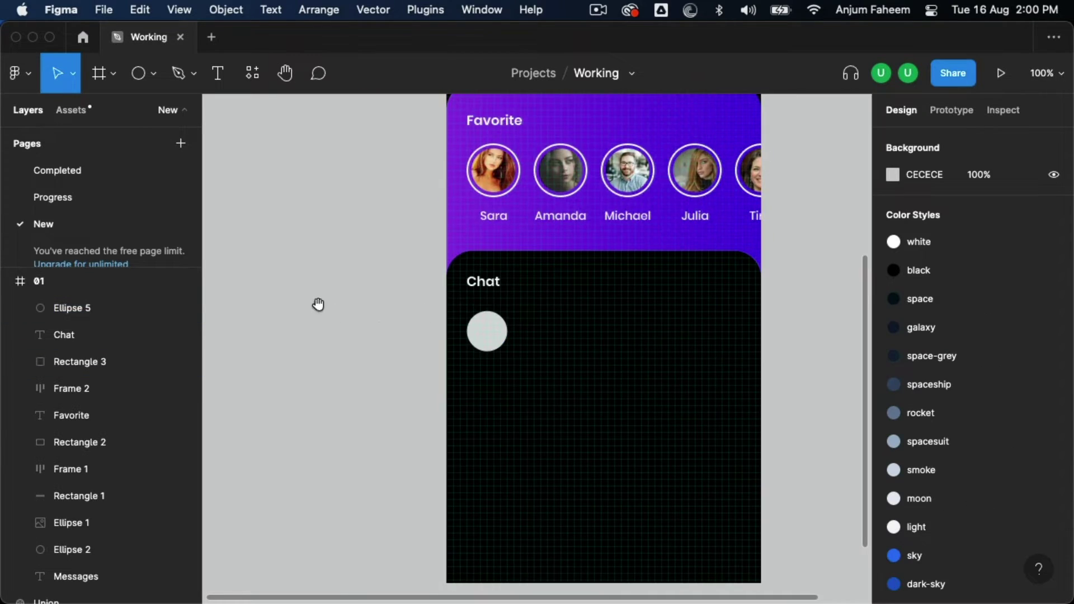
{"action": "scroll", "coordinate": [445, 333], "scroll_direction": "right", "scroll_amount": 5}
Add 'Username' beside the circle and a copied 'Your message goes here...' line below it
{"action": "key", "text": "t"}
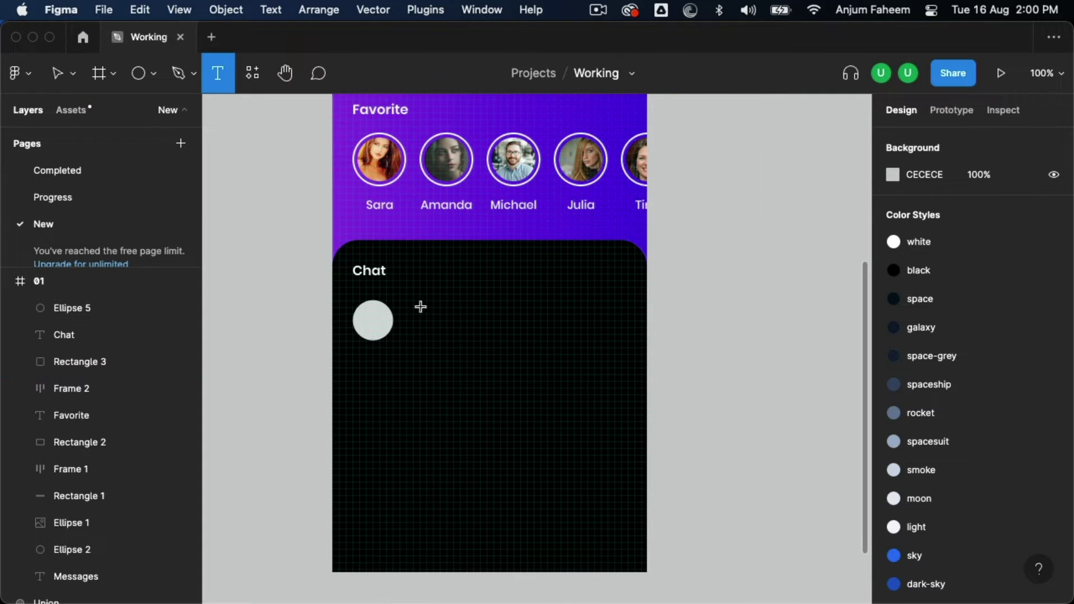
{"action": "left_click", "coordinate": [421, 307]}
{"action": "type", "text": "Username"}
{"action": "key", "text": "Escape"}
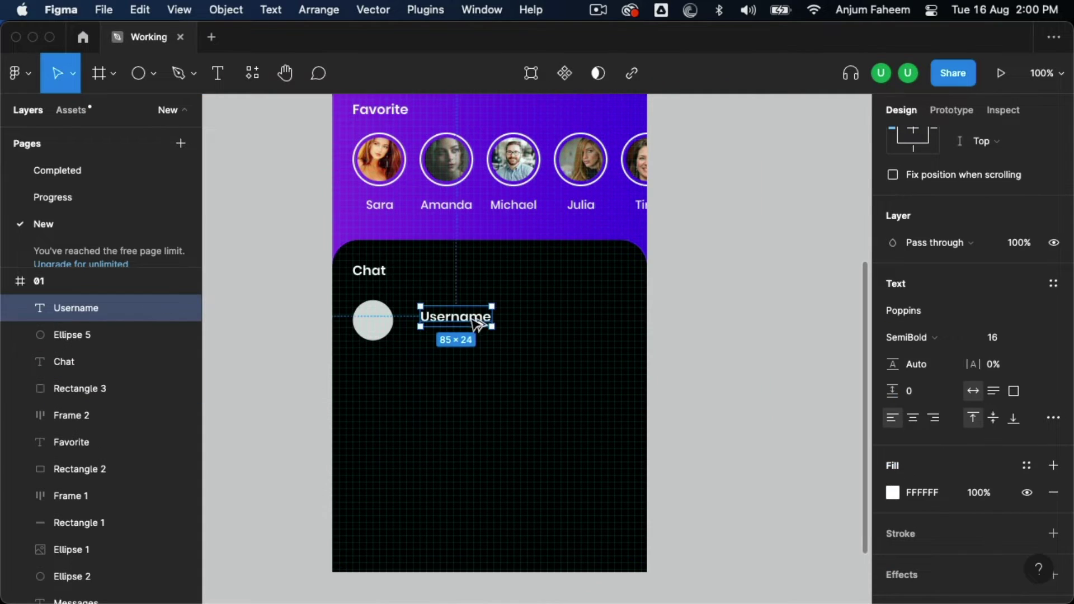
{"action": "left_click_drag", "start_coordinate": [475, 321], "coordinate": [475, 343], "text": "alt"}
{"action": "type", "text": "message g"}
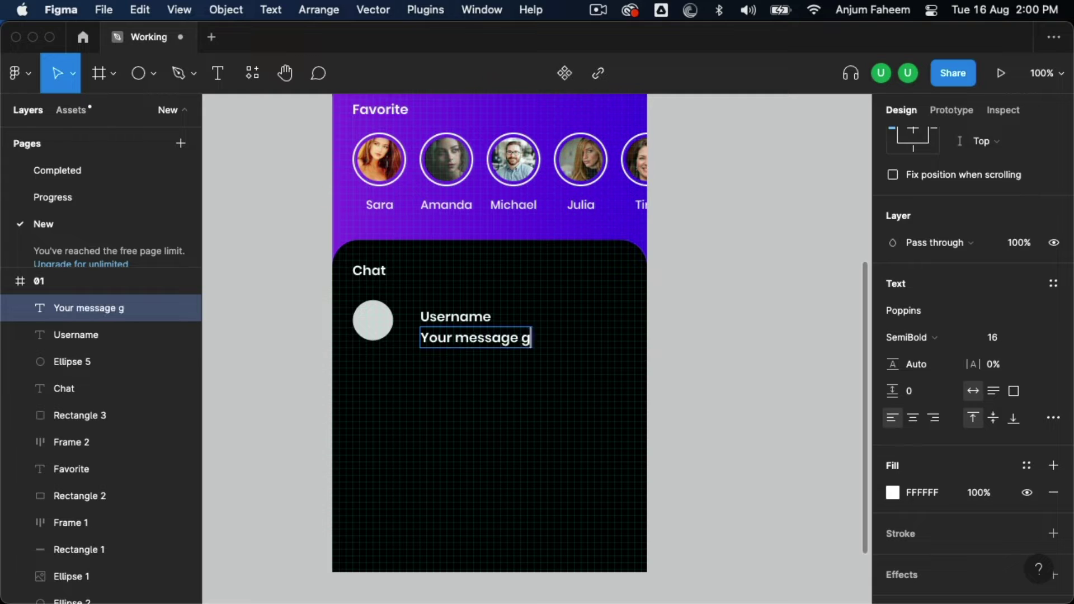
{"action": "type", "text": "oes here..."}
{"action": "key", "text": "Escape"}
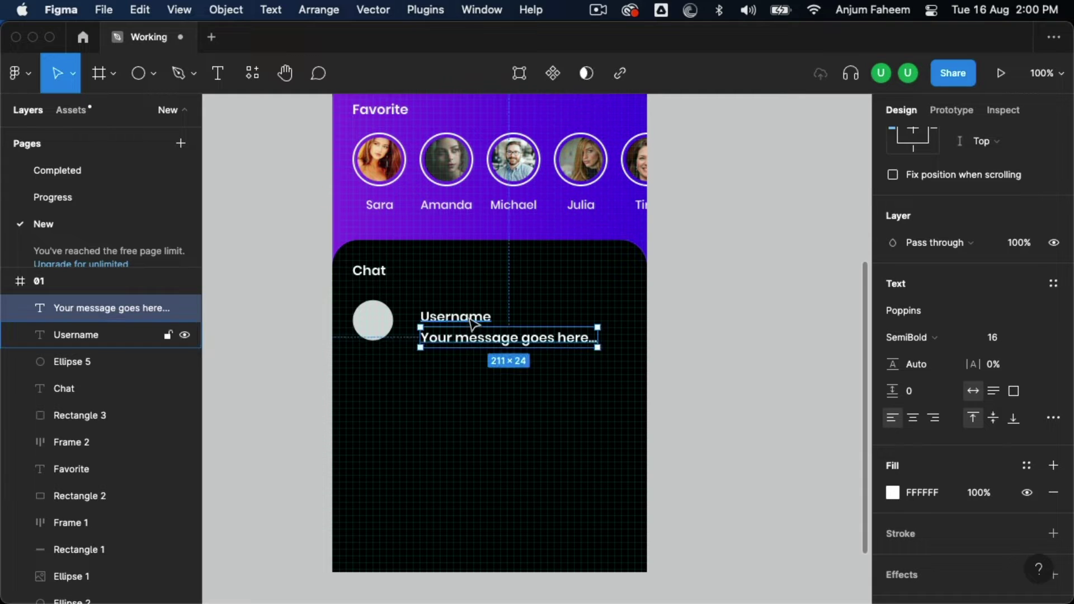
{"action": "left_click", "coordinate": [464, 317]}
{"action": "left_click", "coordinate": [436, 342], "text": "shift"}
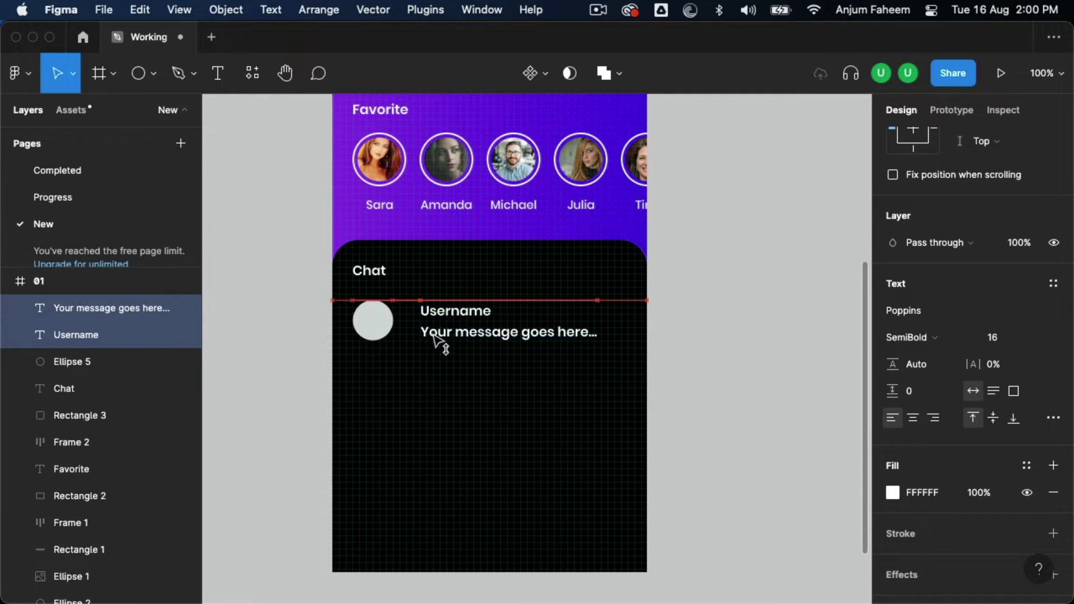
Move both text lines closer to the avatar and set Username to size 14
{"action": "left_click_drag", "start_coordinate": [436, 342], "coordinate": [437, 337]}
{"action": "left_click", "coordinate": [734, 302]}
{"action": "left_click", "coordinate": [472, 312]}
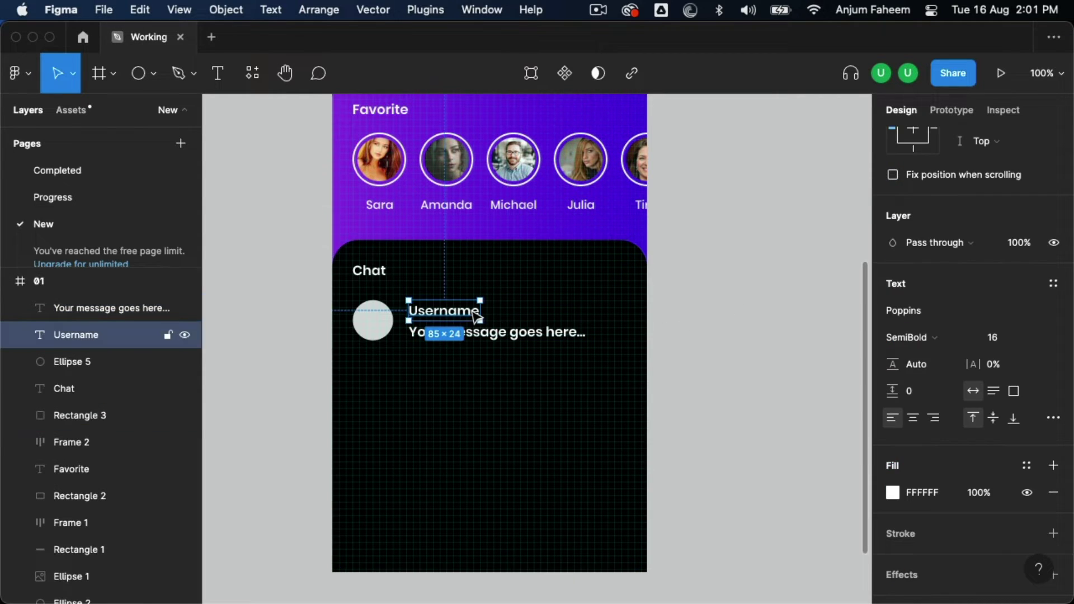
{"action": "left_click", "coordinate": [1009, 346]}
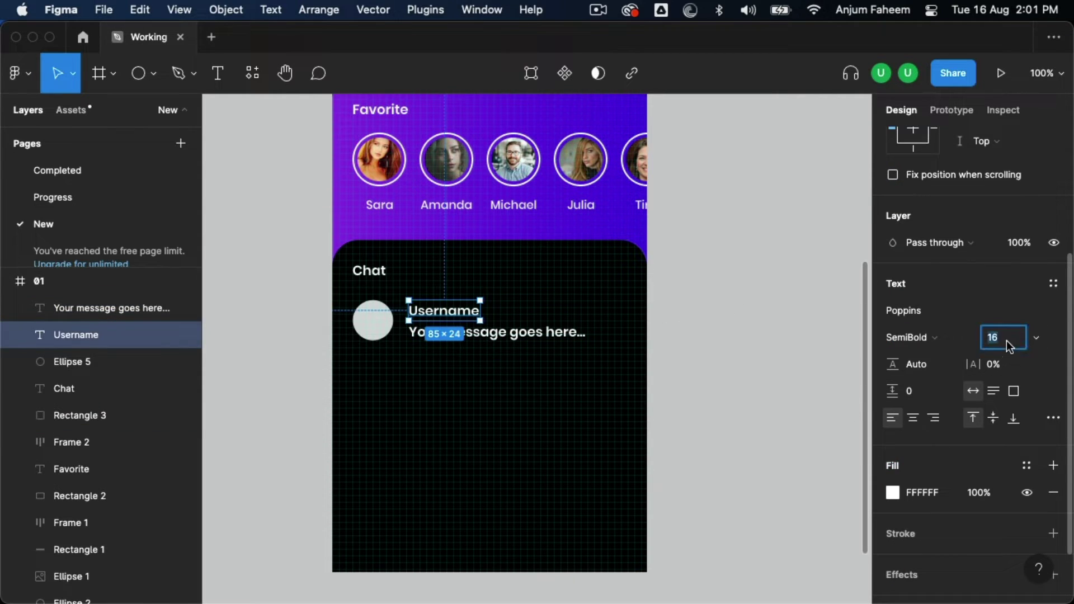
{"action": "type", "text": "14"}
{"action": "key", "text": "Return"}
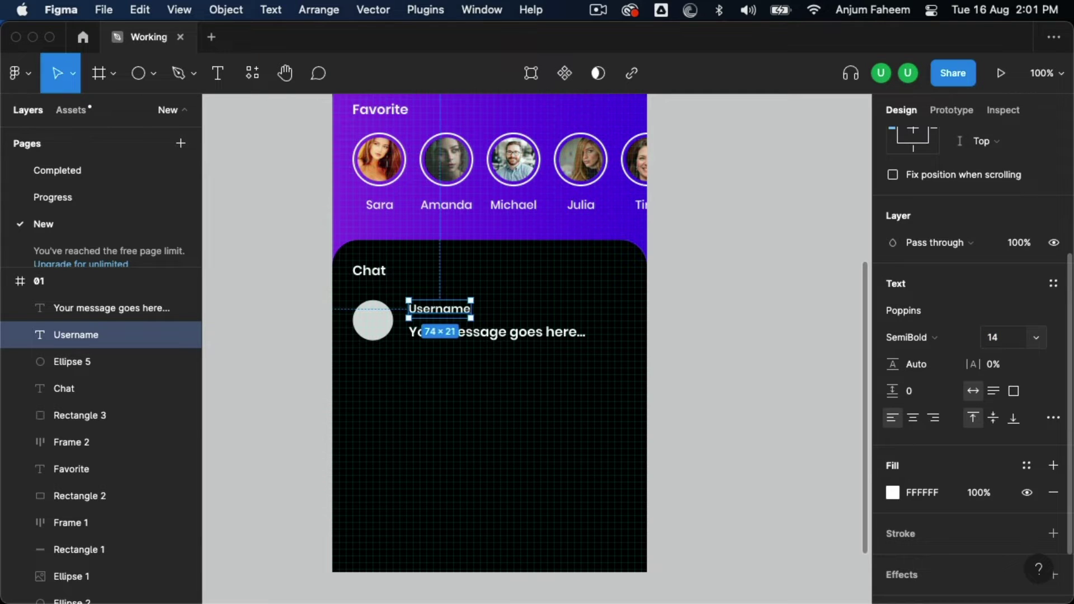
Make the message line Medium weight at size 12
{"action": "left_click", "coordinate": [475, 336]}
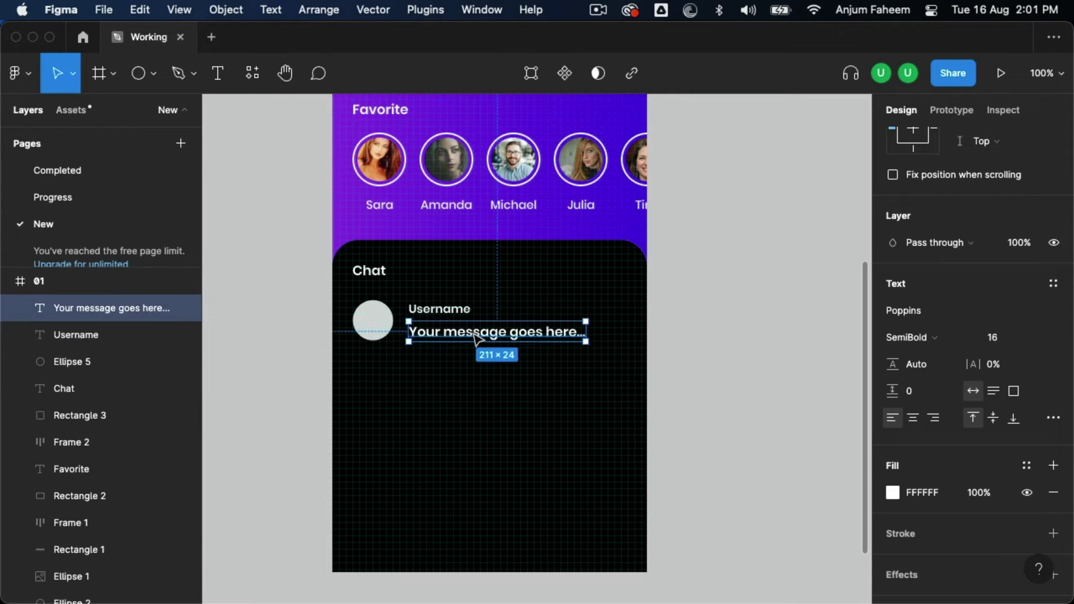
{"action": "left_click", "coordinate": [462, 314]}
{"action": "left_click", "coordinate": [906, 337]}
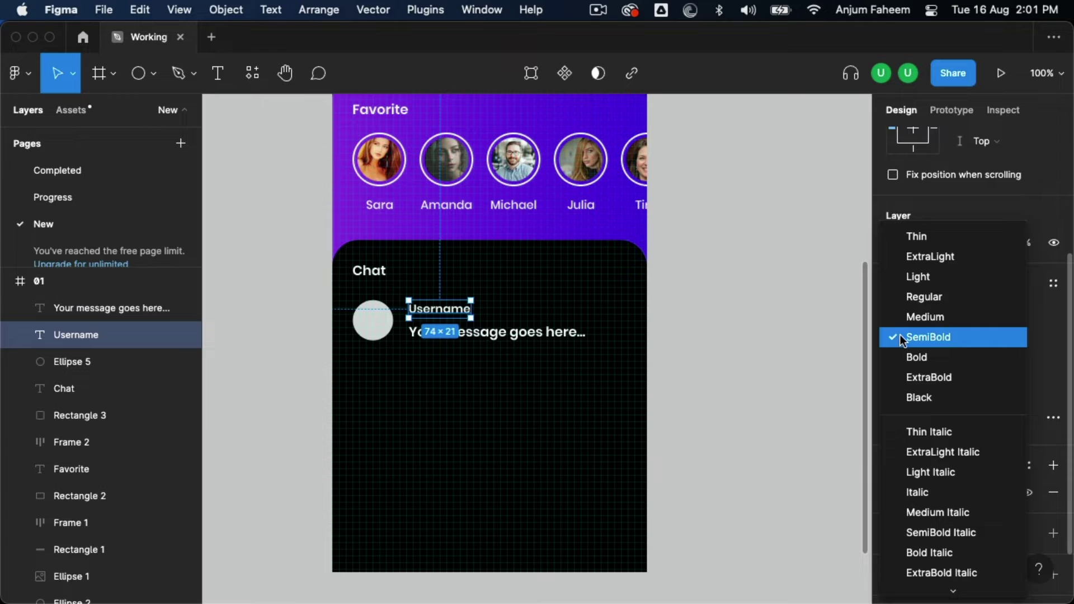
{"action": "left_click", "coordinate": [952, 340]}
{"action": "left_click", "coordinate": [565, 338]}
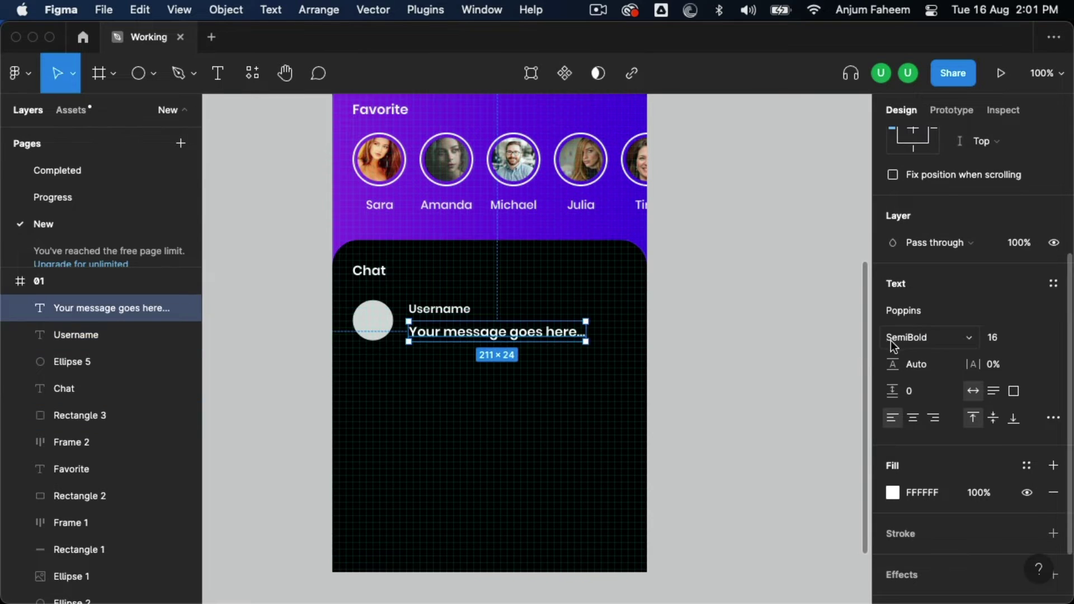
{"action": "left_click", "coordinate": [917, 334]}
{"action": "left_click", "coordinate": [1005, 340]}
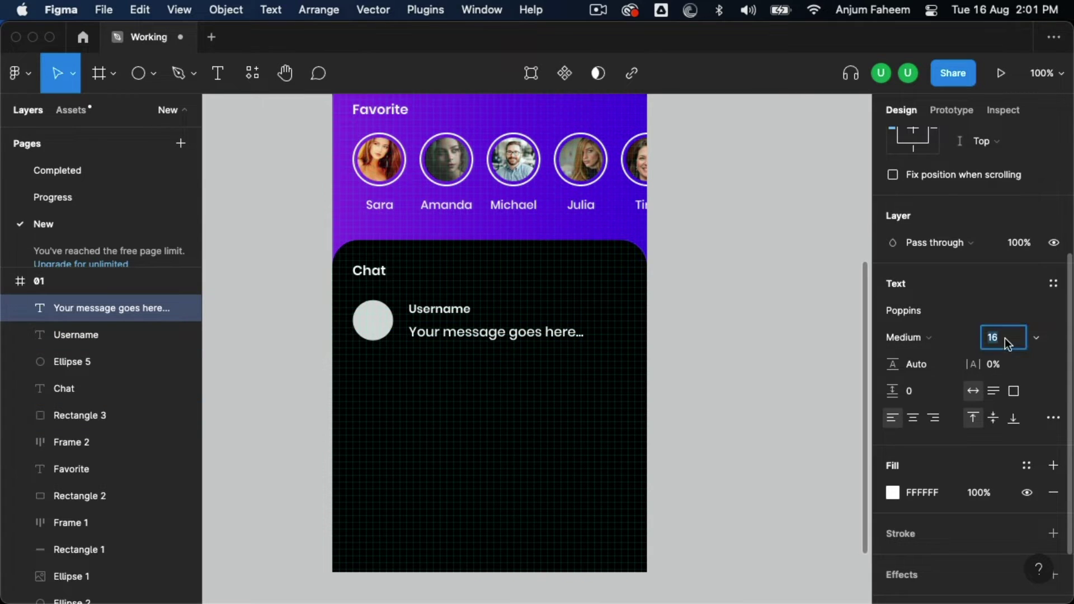
{"action": "type", "text": "12"}
{"action": "key", "text": "Return"}
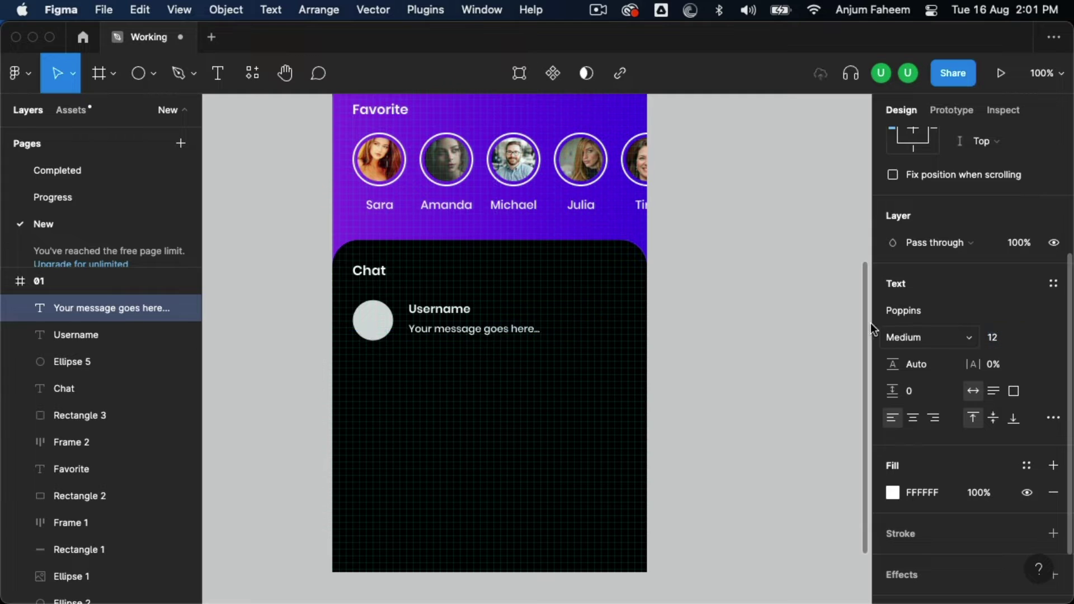
{"action": "left_click", "coordinate": [697, 312]}
{"action": "scroll", "coordinate": [429, 313], "scroll_direction": "up", "scroll_amount": 5}
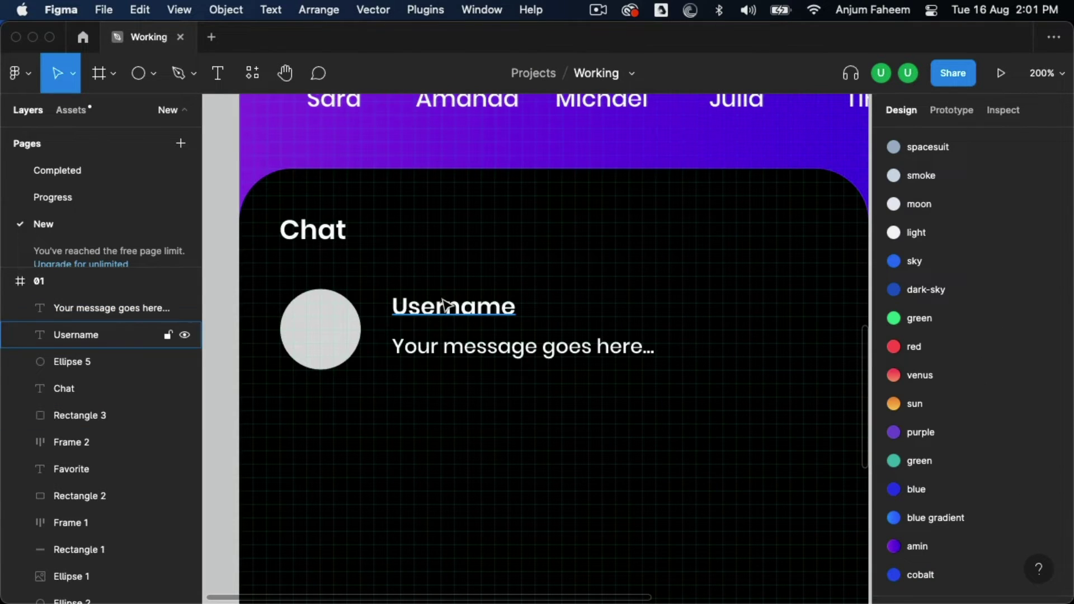
Group the Username and message texts and centre them vertically on the avatar circle
{"action": "left_click", "coordinate": [451, 312]}
{"action": "key", "text": "super+g"}
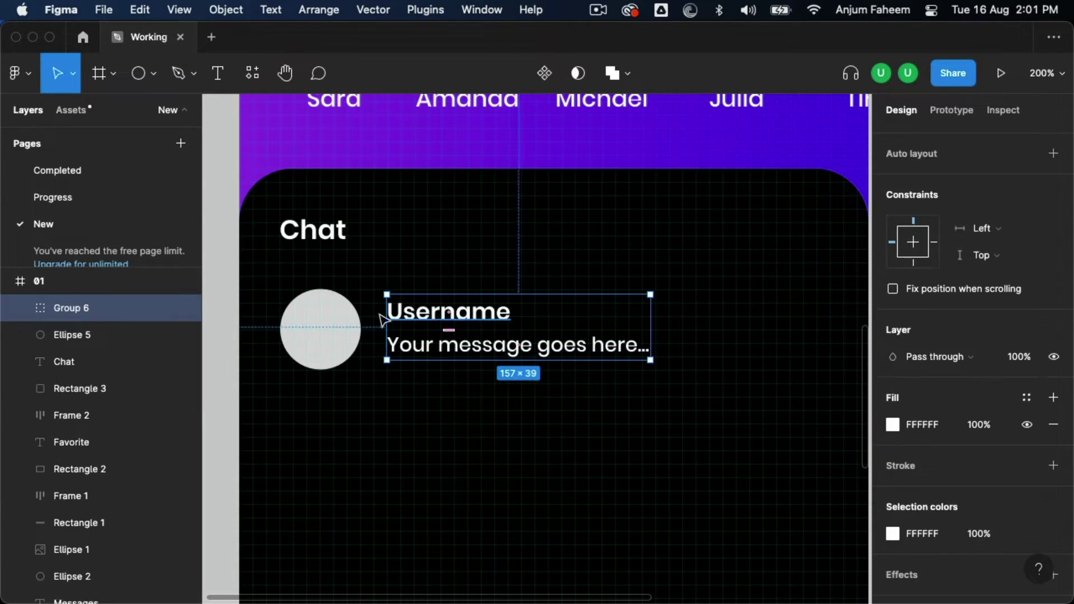
{"action": "left_click", "coordinate": [321, 330], "text": "shift"}
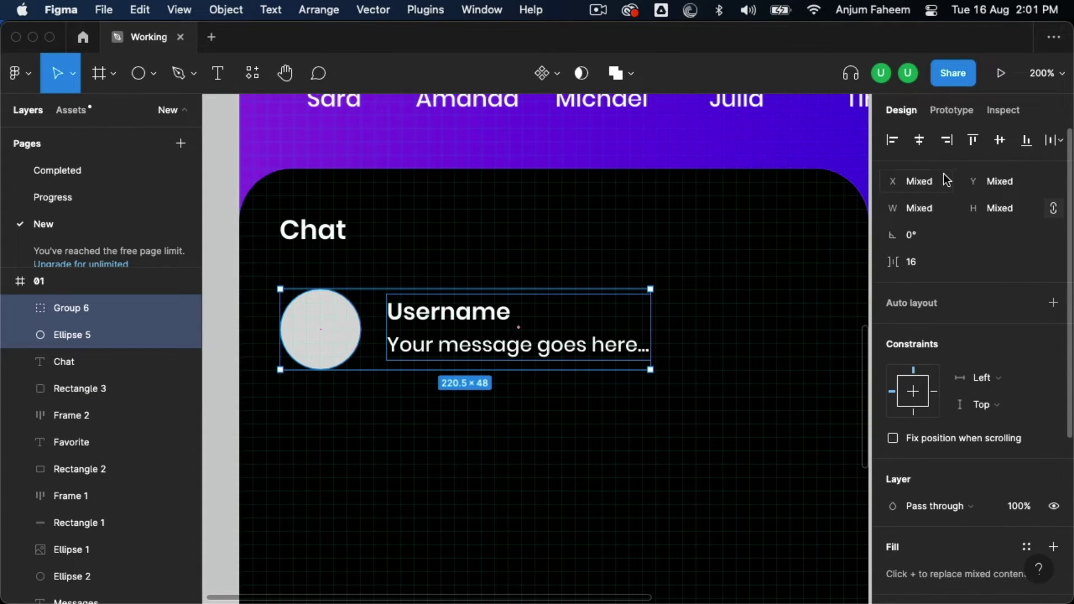
{"action": "left_click", "coordinate": [1001, 143]}
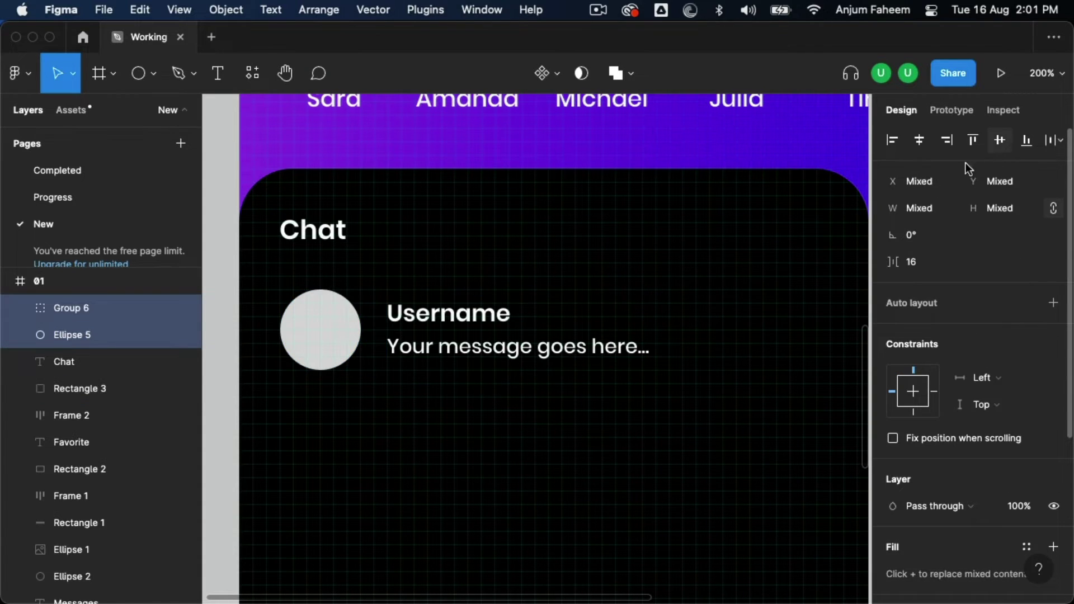
Zoom out and select the avatar circle together with the text group
{"action": "left_click", "coordinate": [222, 327]}
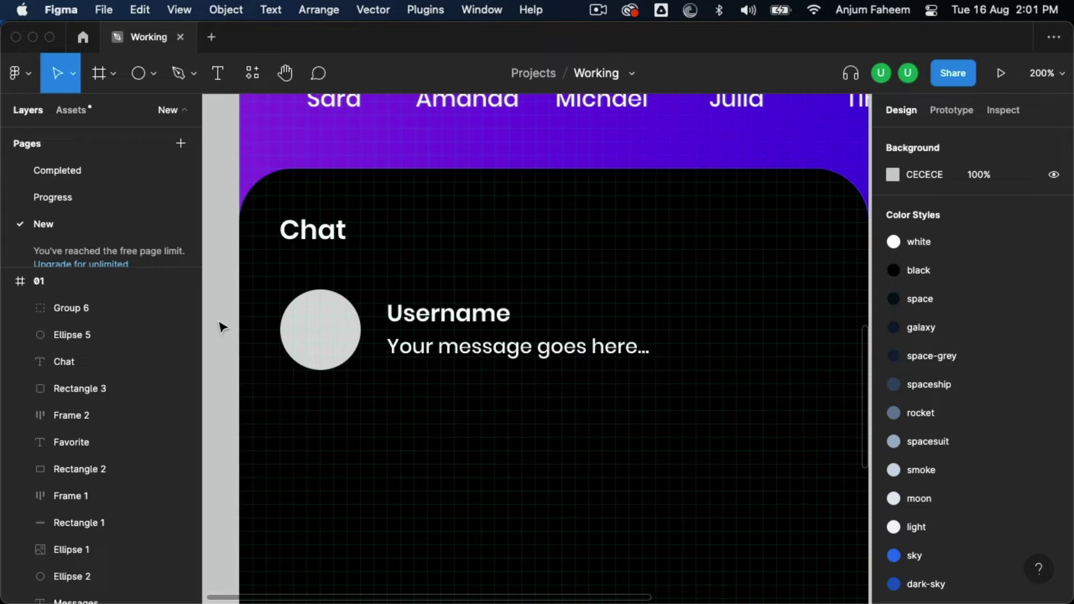
{"action": "key", "text": "shift+0"}
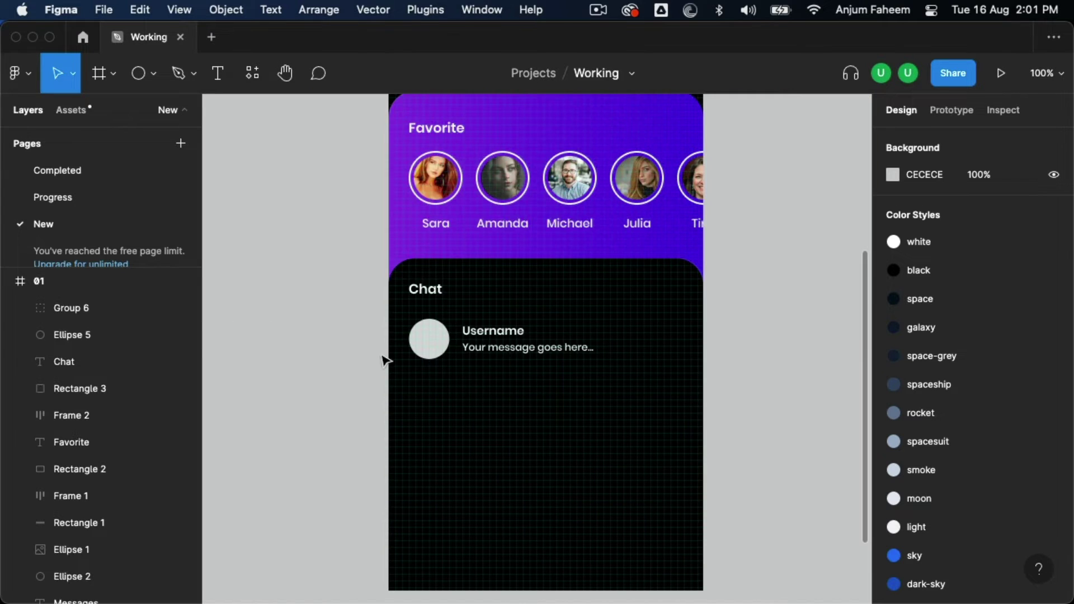
{"action": "left_click", "coordinate": [428, 338]}
{"action": "left_click", "coordinate": [504, 337], "text": "shift"}
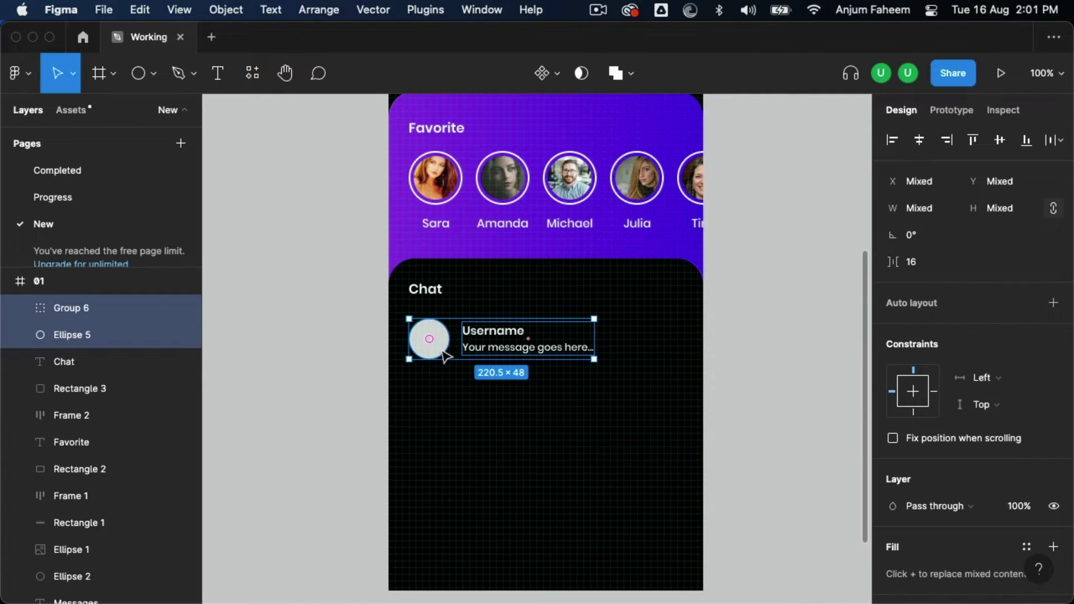
Group avatar and text into a chat row, copy it below, and wrap both in auto layout
{"action": "key", "text": "ctrl+g"}
{"action": "left_click_drag", "start_coordinate": [447, 352], "coordinate": [452, 394]}
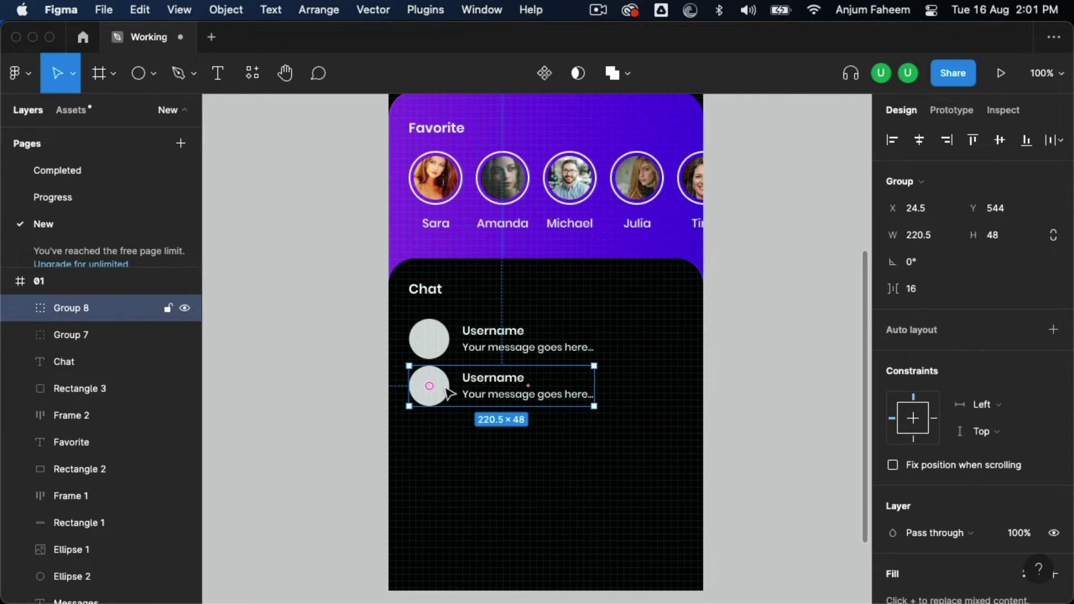
{"action": "left_click", "coordinate": [441, 350], "text": "shift"}
{"action": "key", "text": "shift+a"}
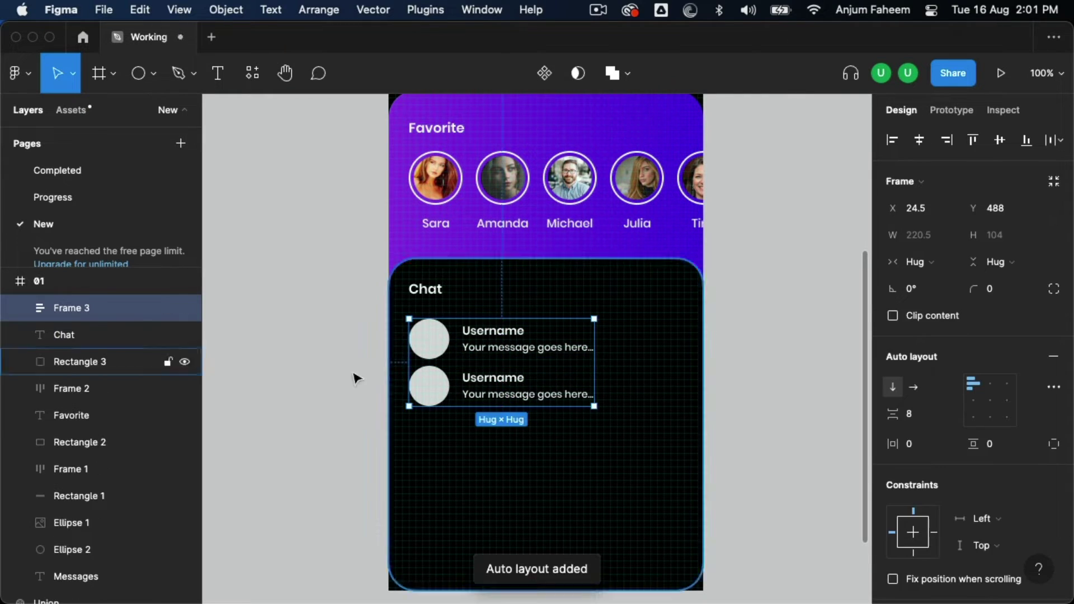
{"action": "left_click", "coordinate": [355, 376]}
Duplicate the chat row to fill the vertical list with five rows
{"action": "left_click", "coordinate": [446, 390]}
{"action": "key", "text": "ctrl+d"}
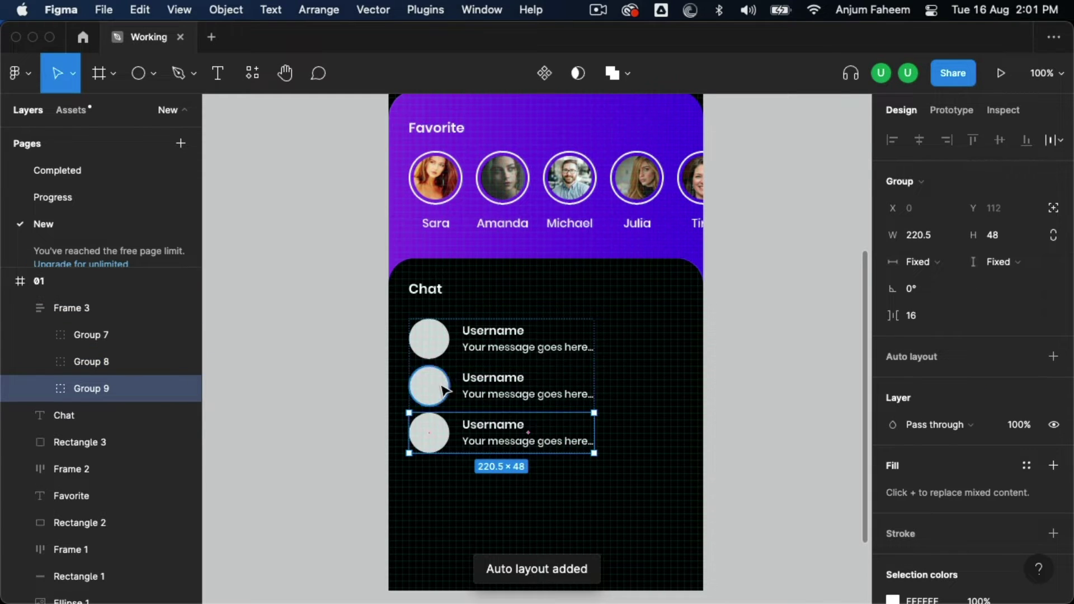
{"action": "key", "text": "ctrl+d"}
{"action": "key", "text": "ctrl+d"}
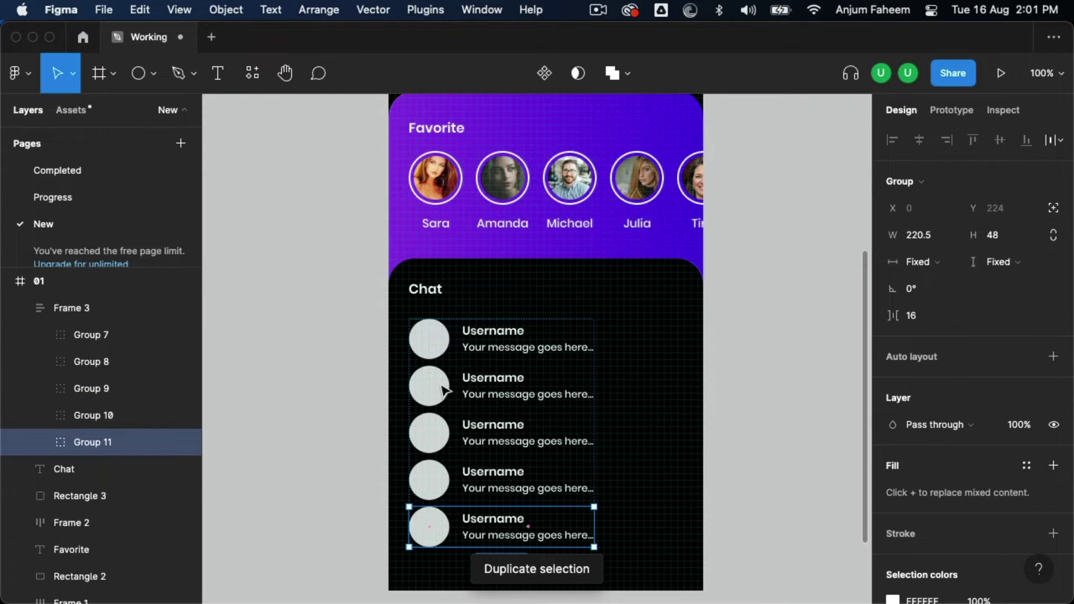
{"action": "key", "text": "Escape"}
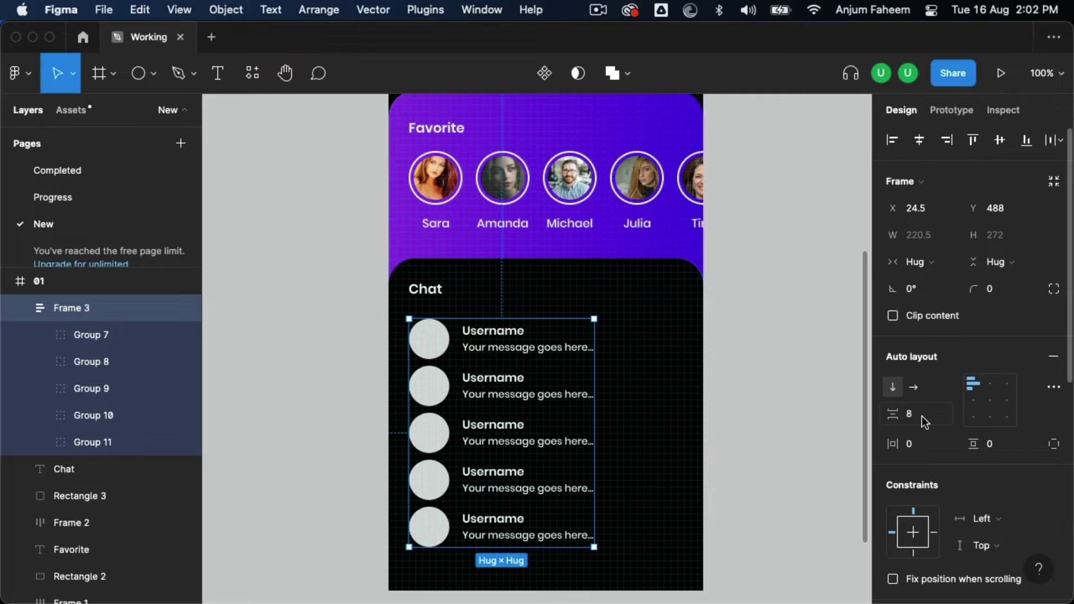
Set the auto-layout spacing between chat rows to 16
{"action": "left_click", "coordinate": [922, 418]}
{"action": "type", "text": "16"}
{"action": "key", "text": "Return"}
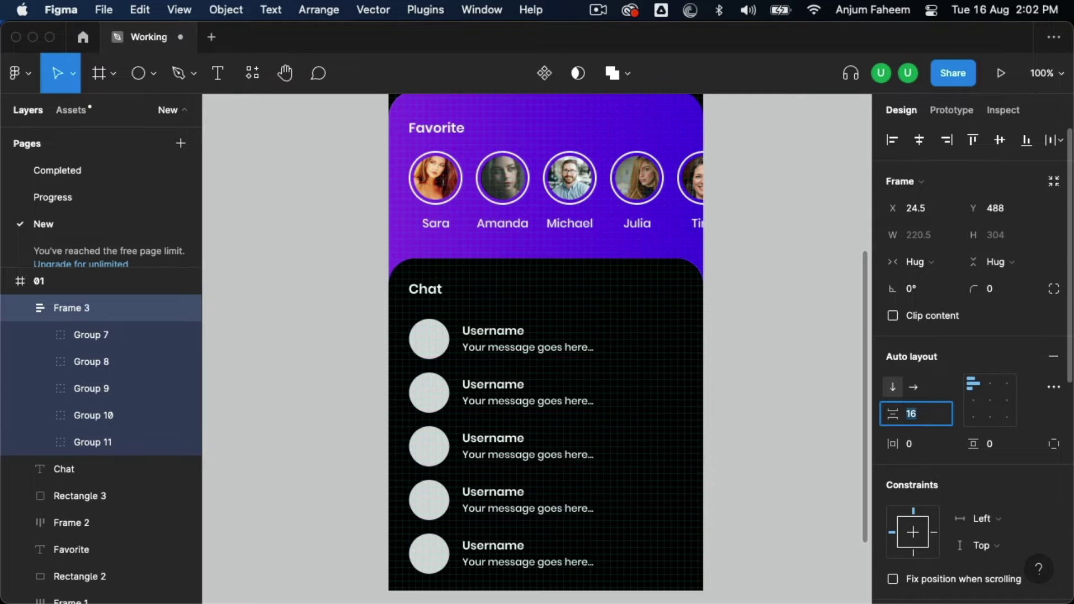
{"action": "key", "text": "Escape"}
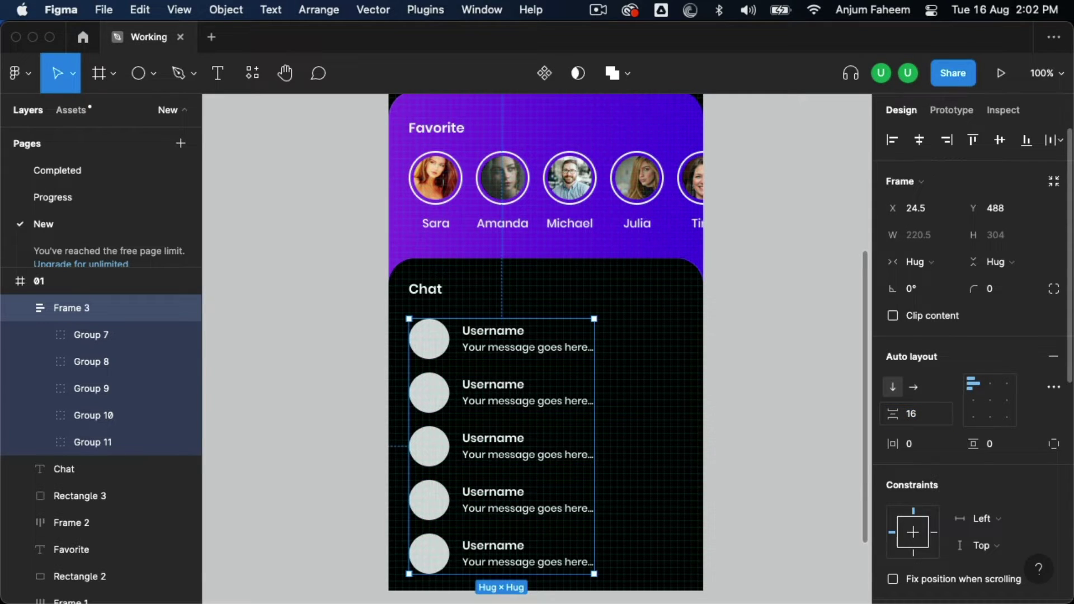
{"action": "left_click", "coordinate": [760, 423]}
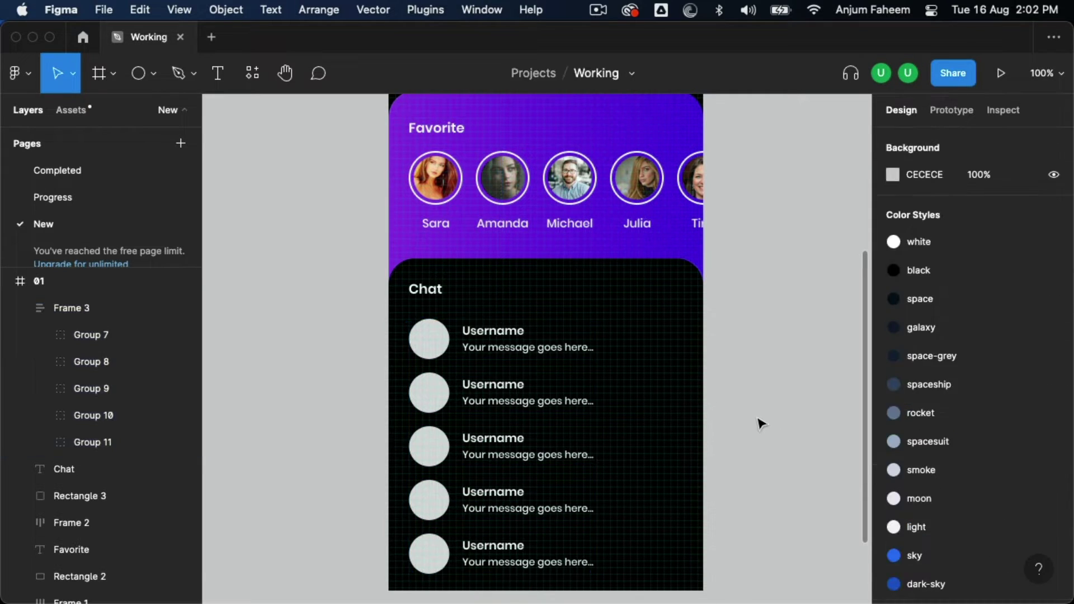
{"action": "left_click", "coordinate": [439, 346], "text": "super"}
Select all five row avatar circles and apply face photos with the UI Faces plugin
{"action": "left_click", "coordinate": [437, 405], "text": "shift+super"}
{"action": "left_click", "coordinate": [433, 447], "text": "shift+super"}
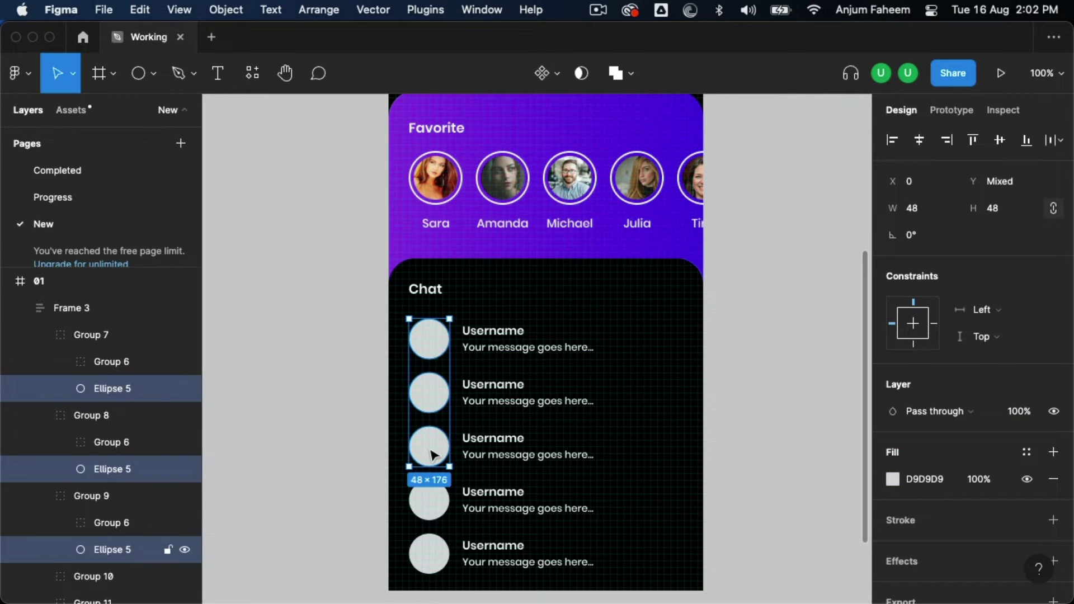
{"action": "left_click", "coordinate": [431, 500], "text": "shift+super"}
{"action": "left_click", "coordinate": [432, 556], "text": "shift+super"}
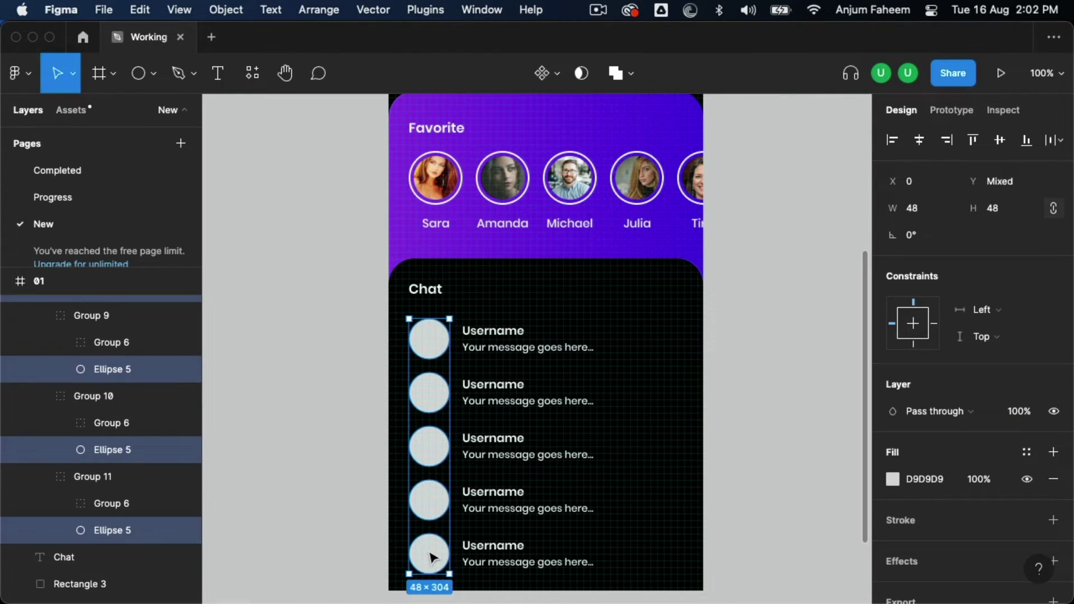
{"action": "left_click", "coordinate": [424, 9]}
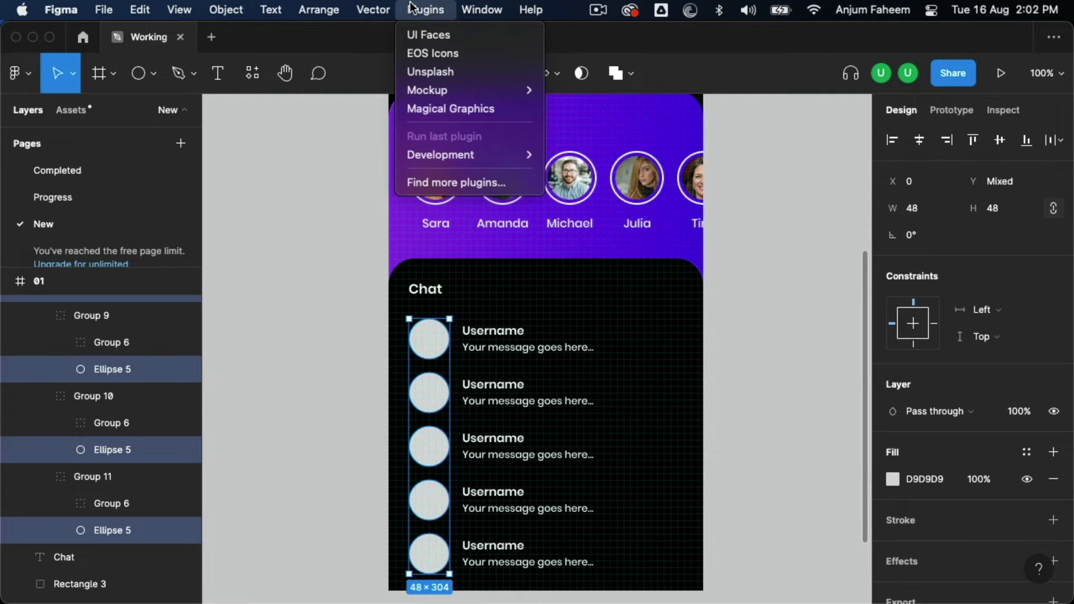
{"action": "left_click", "coordinate": [435, 35]}
{"action": "left_click", "coordinate": [707, 541]}
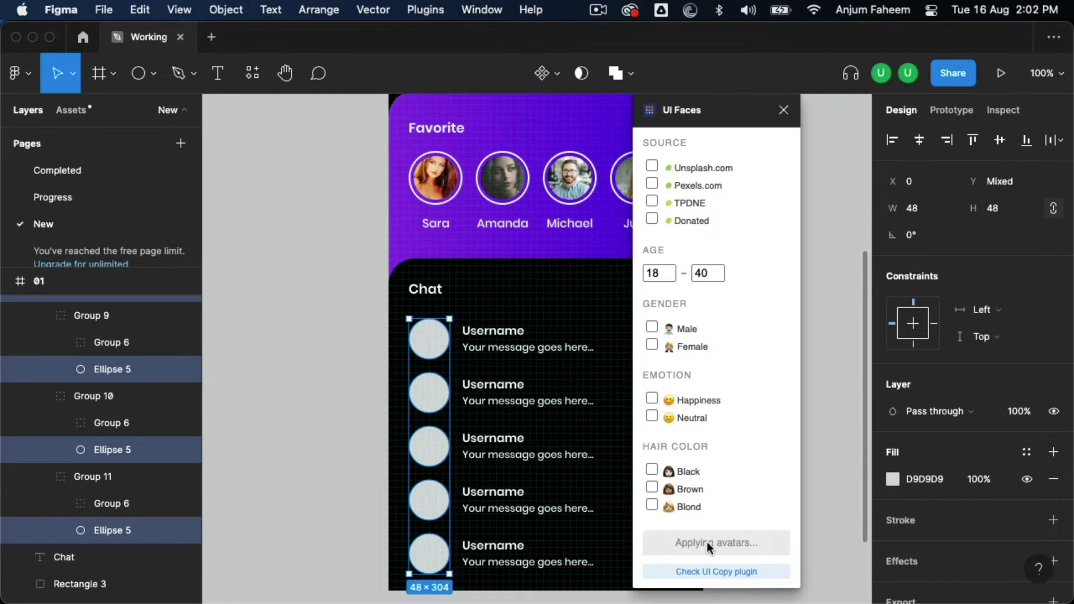
Give the first row a contact name and the message 'Hi! I am waiting for you'
{"action": "left_click", "coordinate": [398, 252]}
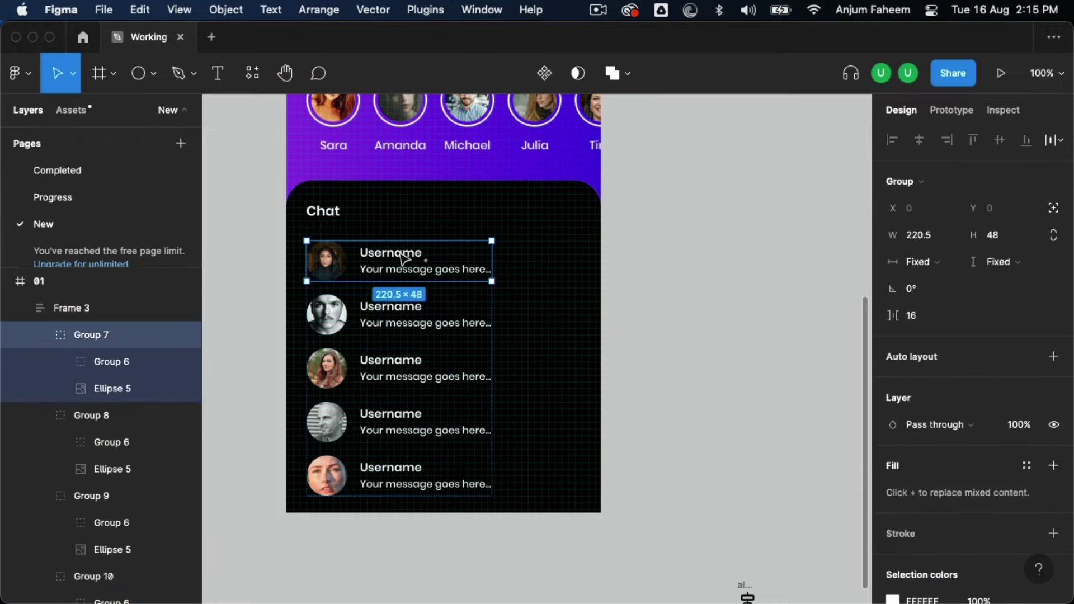
{"action": "double_click", "coordinate": [399, 252]}
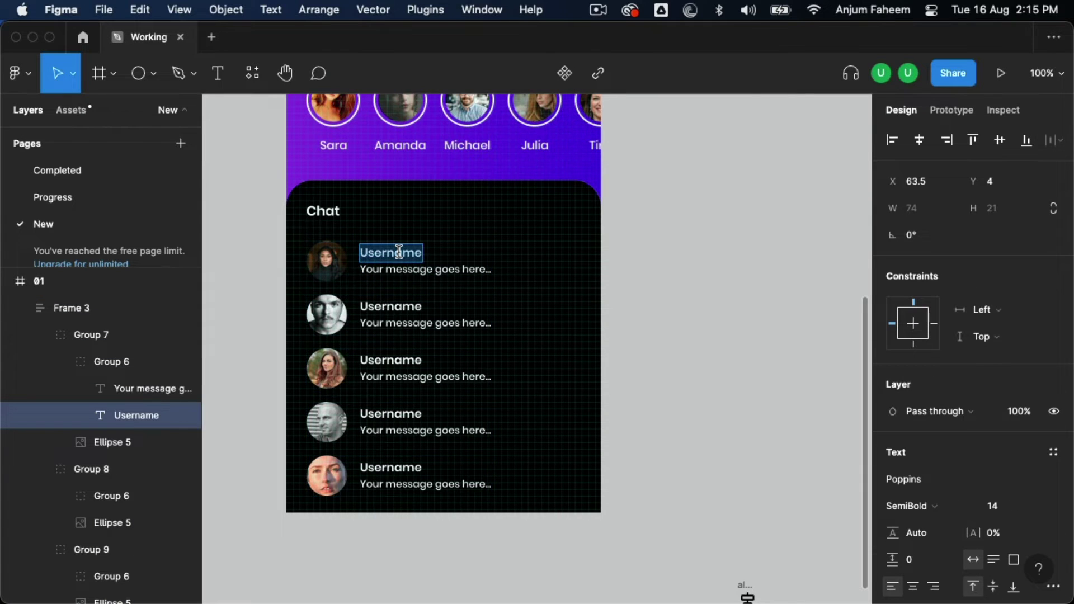
{"action": "type", "text": "Salina D"}
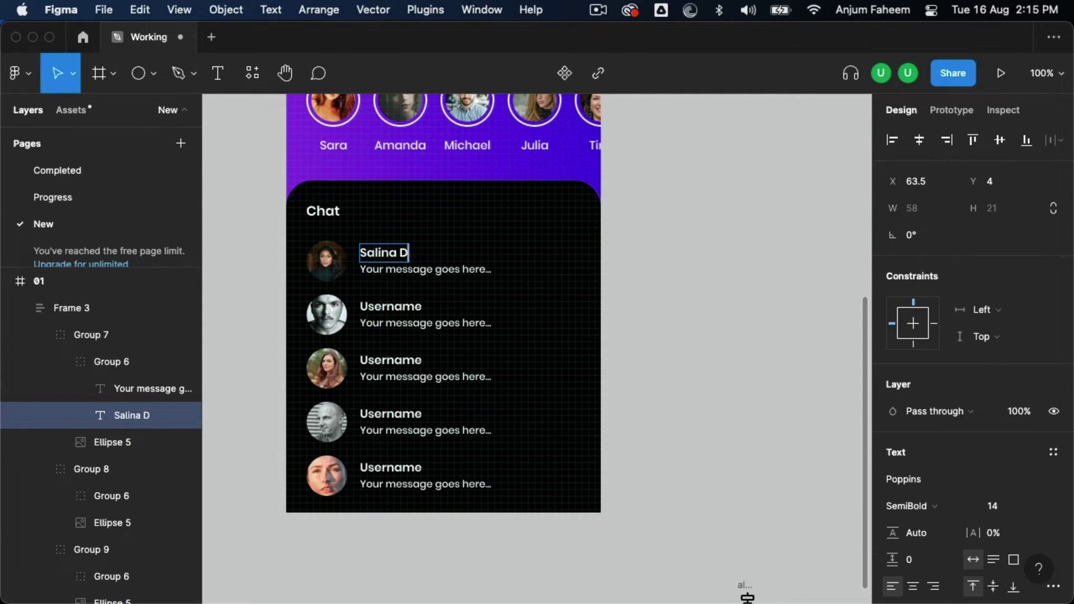
{"action": "type", "text": "esuza"}
{"action": "key", "text": "Escape"}
{"action": "key", "text": "Tab"}
{"action": "key", "text": "Return"}
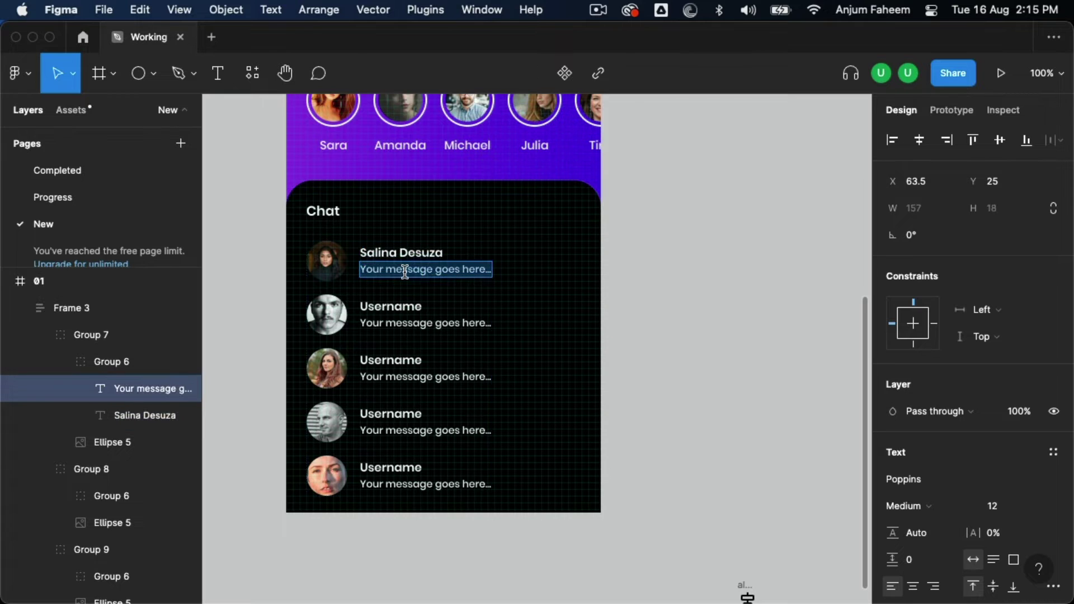
{"action": "type", "text": "Hi! I am waiting for you"}
Give rows two and three contact names and messages 'Ok great!👍👍' and 'It is gona be fun 😁😁✌'
{"action": "double_click", "coordinate": [390, 306]}
{"action": "type", "text": "Jame"}
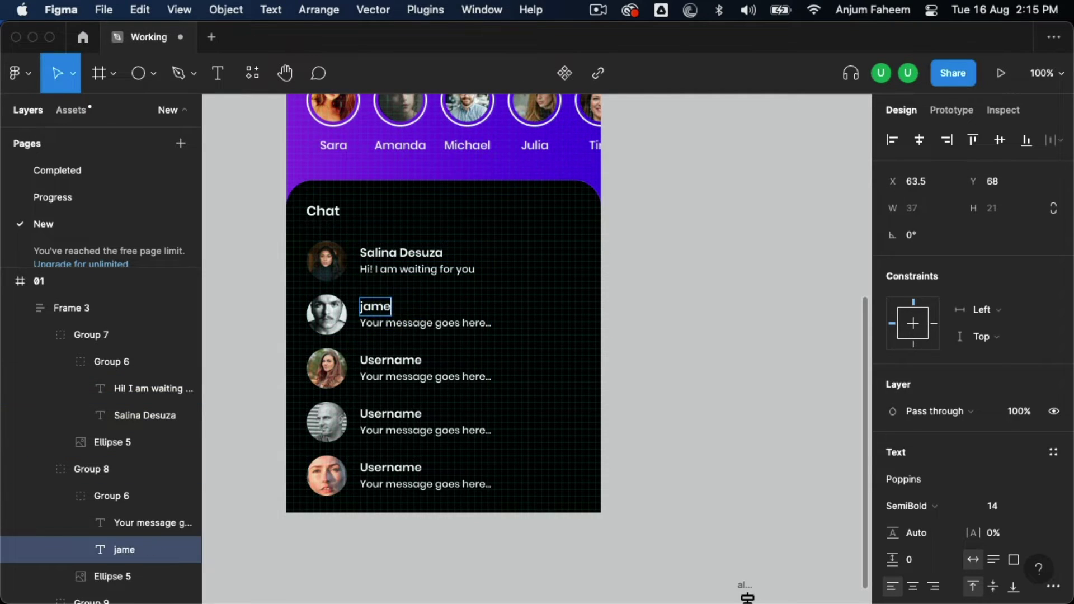
{"action": "type", "text": "s Watemore"}
{"action": "key", "text": "Escape"}
{"action": "key", "text": "Tab"}
{"action": "key", "text": "Return"}
{"action": "type", "text": "Ok great!"}
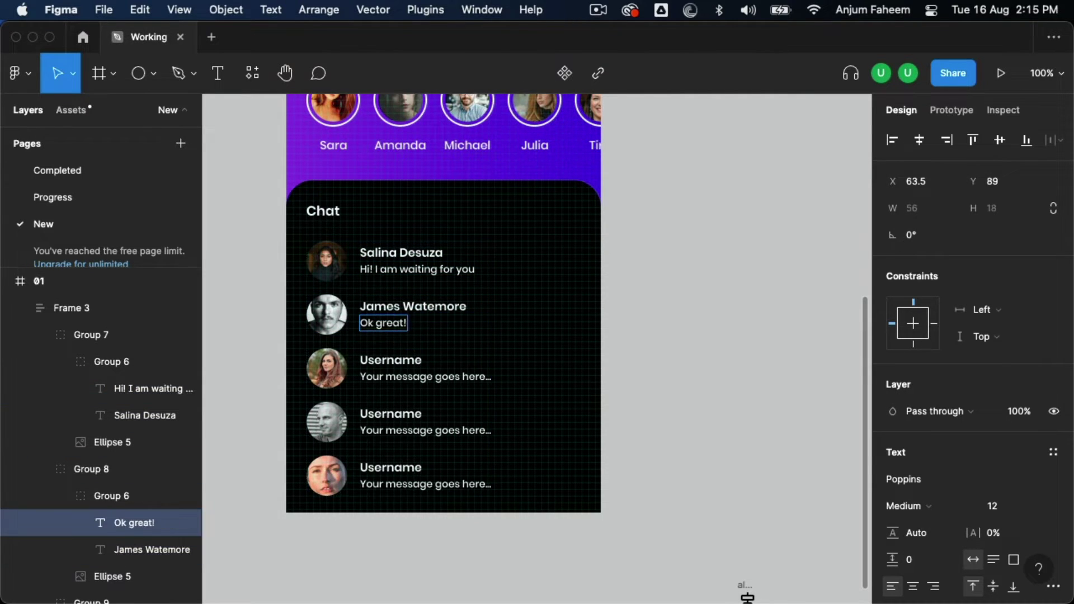
{"action": "type", "text": "👍👍"}
{"action": "double_click", "coordinate": [391, 360]}
{"action": "type", "text": "Julia Smith"}
{"action": "key", "text": "Escape"}
{"action": "key", "text": "Tab"}
{"action": "key", "text": "Return"}
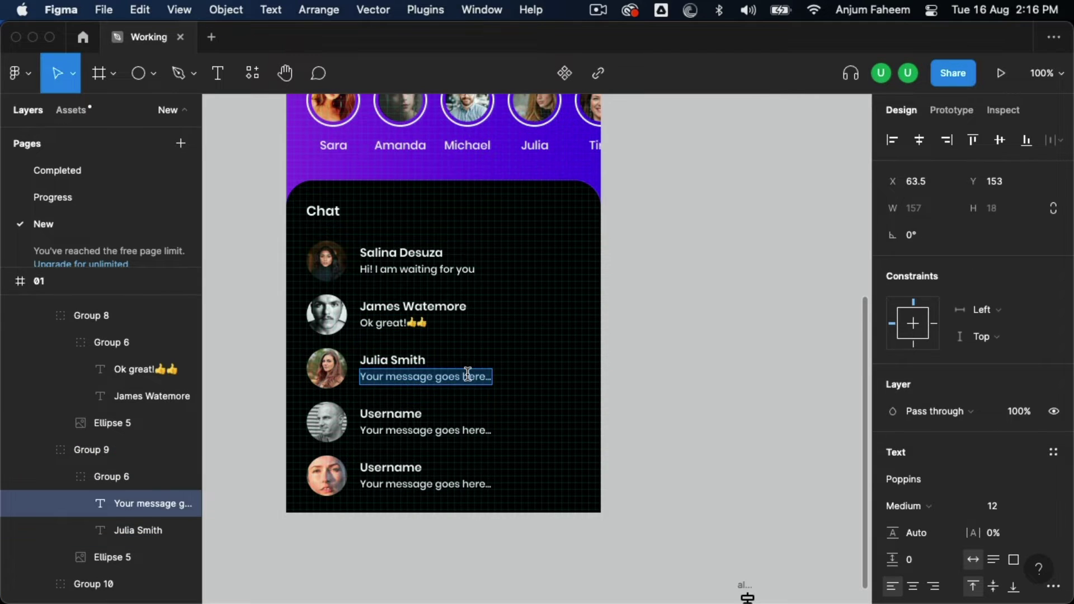
{"action": "type", "text": "It is gona be fun "}
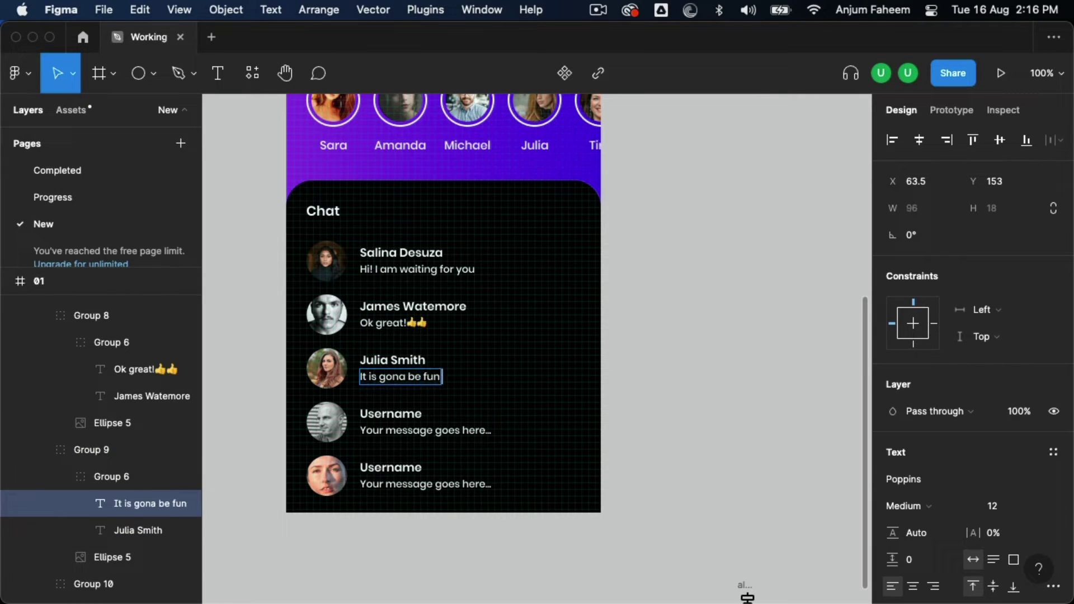
{"action": "type", "text": "😁😁✌"}
Give rows four and five contact names and messages 'Yup!' and 'Yes you're right'
{"action": "double_click", "coordinate": [390, 413]}
{"action": "type", "text": "Alex Jazz"}
{"action": "double_click", "coordinate": [452, 430]}
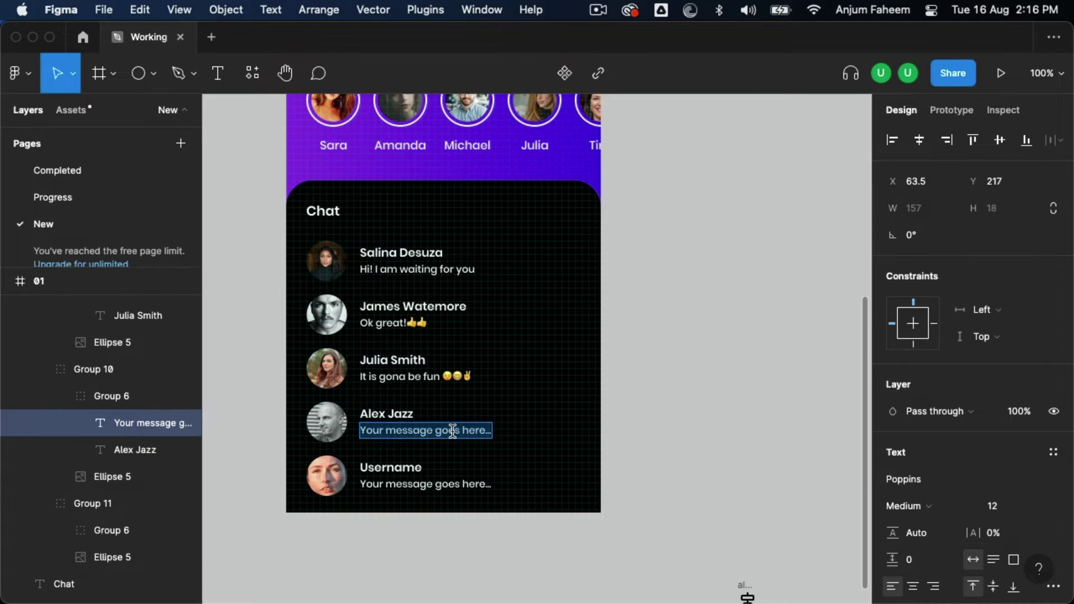
{"action": "type", "text": "Yup!"}
{"action": "left_click", "coordinate": [406, 467]}
{"action": "double_click", "coordinate": [406, 468]}
{"action": "type", "text": "Amanda Nunes"}
{"action": "double_click", "coordinate": [425, 484]}
{"action": "type", "text": "Y"}
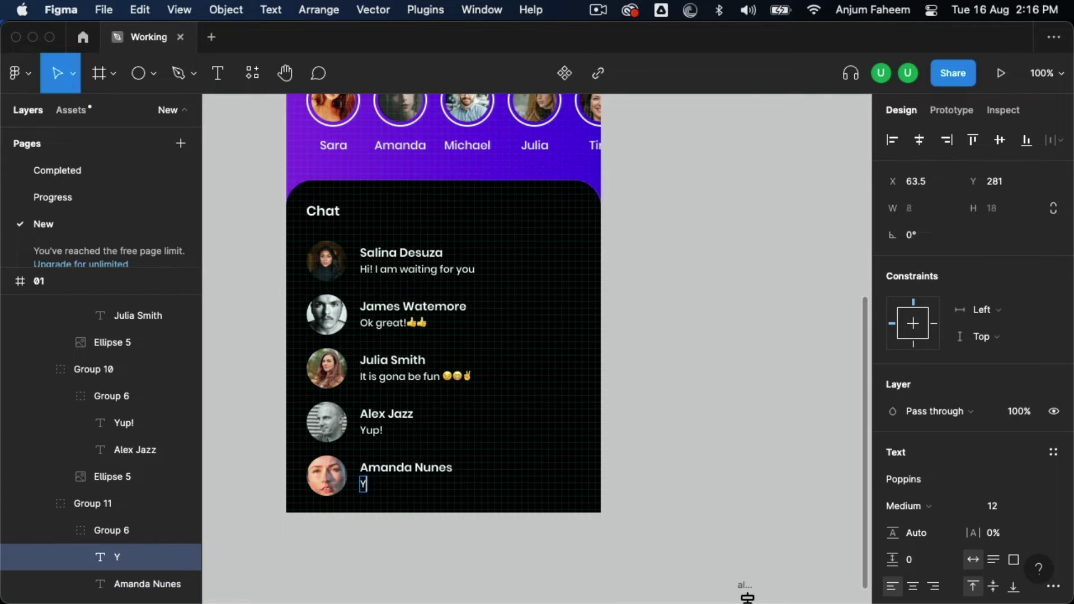
{"action": "type", "text": "es you're right"}
{"action": "key", "text": "Escape"}
Draw a small 24×24 circle to the right of the first chat row
{"action": "left_click", "coordinate": [616, 290]}
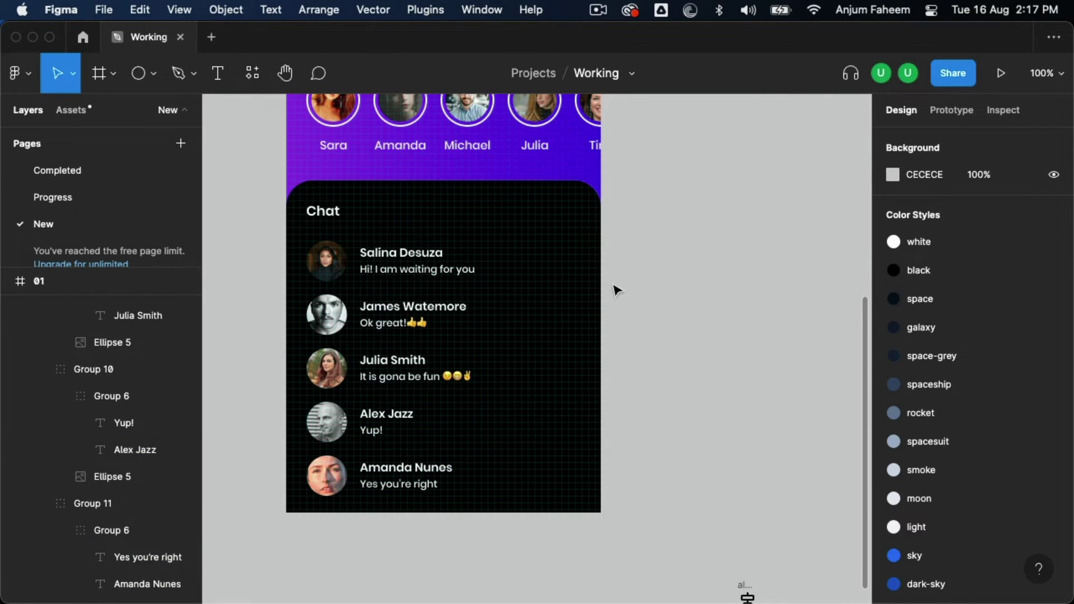
{"action": "left_click", "coordinate": [425, 312]}
{"action": "left_click", "coordinate": [643, 273]}
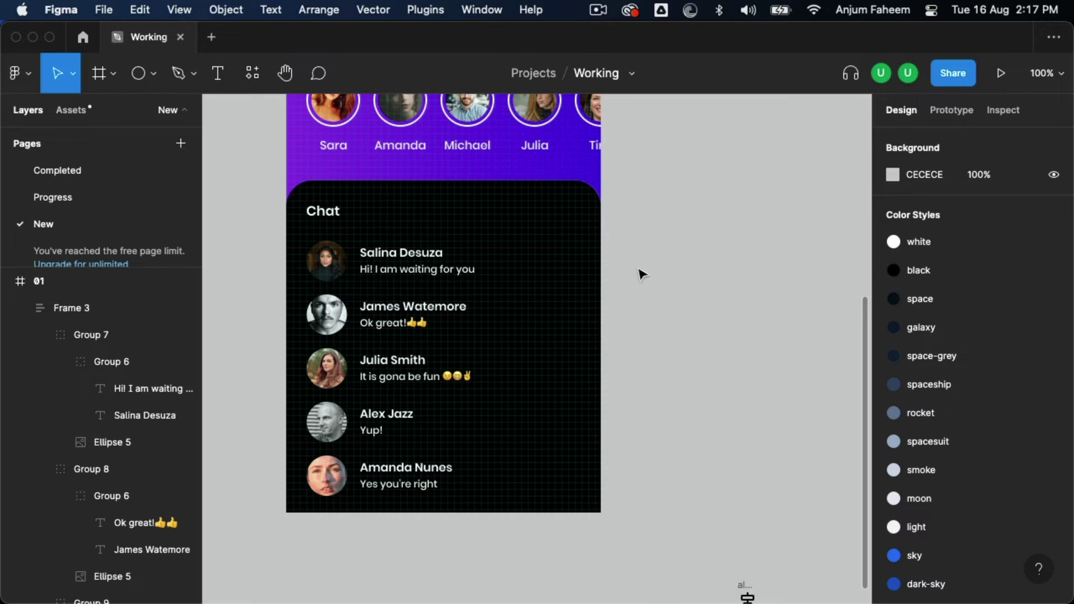
{"action": "left_click", "coordinate": [140, 76]}
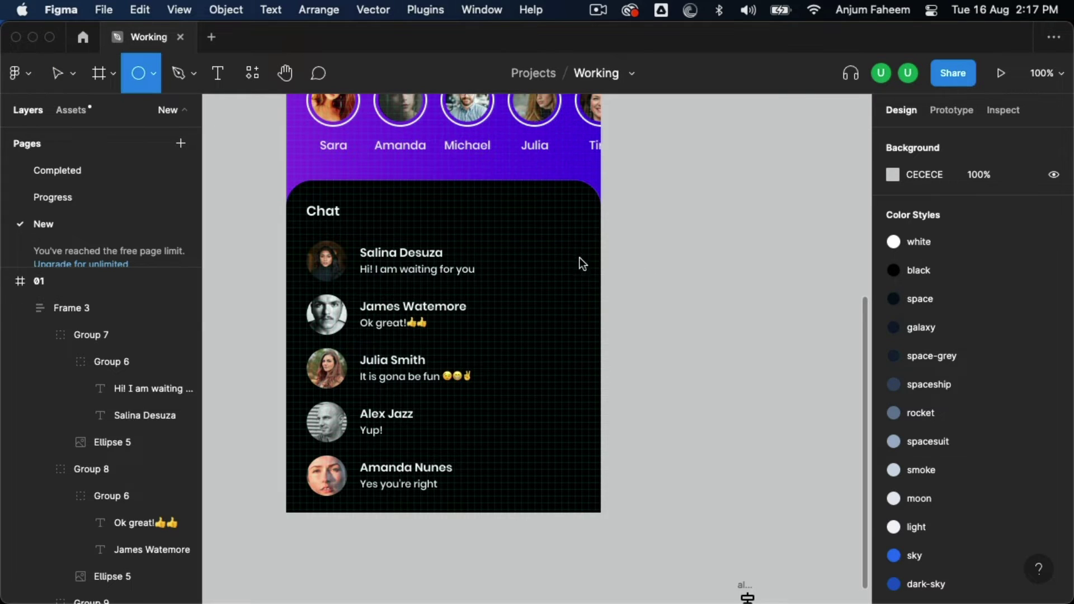
{"action": "left_click_drag", "start_coordinate": [568, 255], "coordinate": [588, 274]}
{"action": "key", "text": "Escape"}
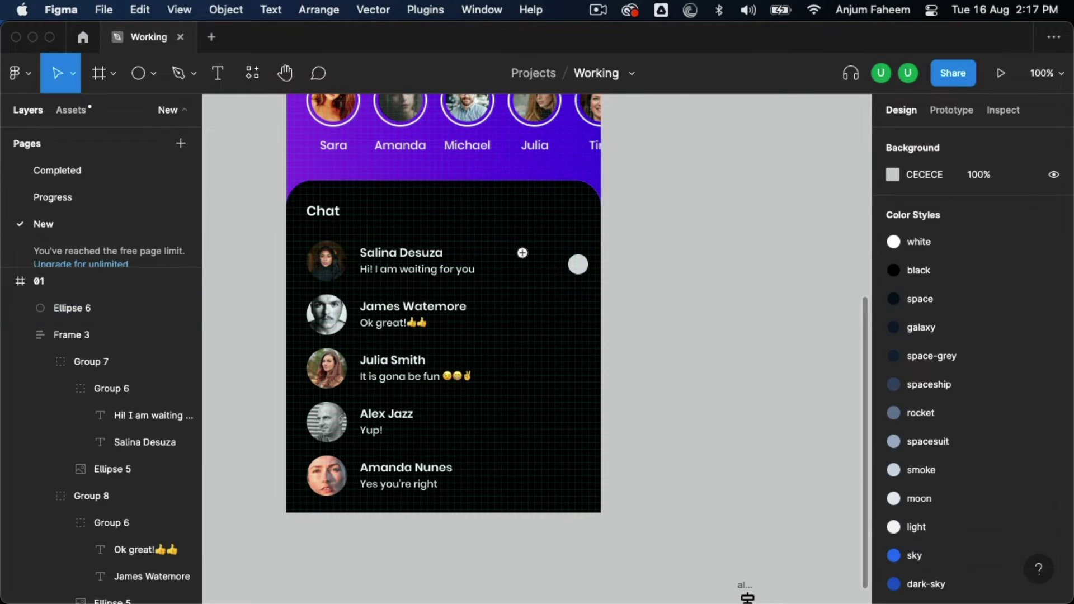
Nudge the small circle left and ungroup the chat rows frame
{"action": "scroll", "coordinate": [522, 253], "scroll_direction": "up", "scroll_amount": 3}
{"action": "scroll", "coordinate": [535, 295], "scroll_direction": "left", "scroll_amount": 2}
{"action": "left_click", "coordinate": [730, 267]}
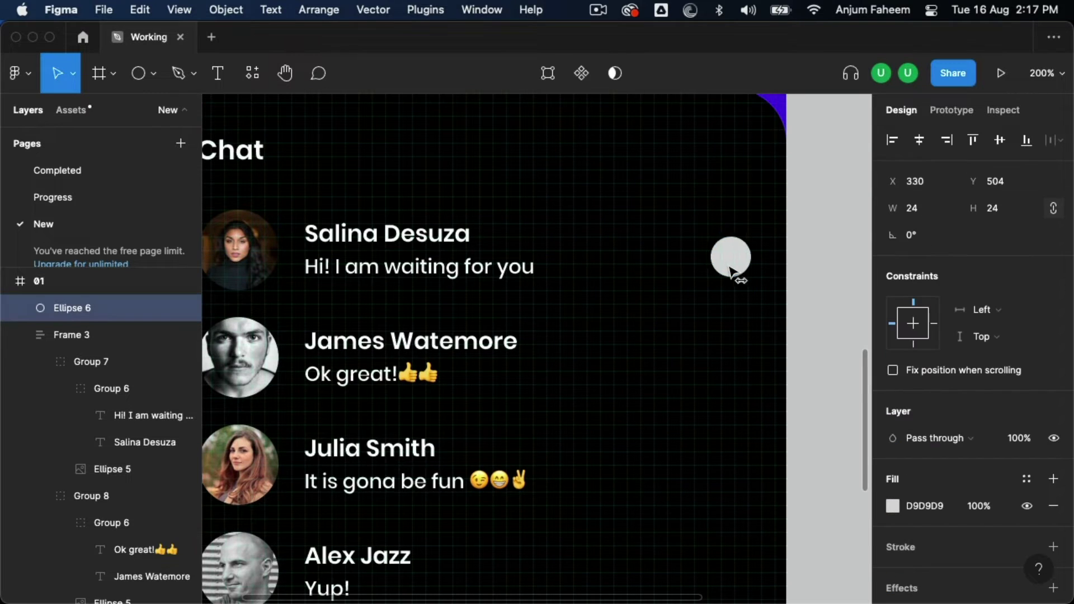
{"action": "left_click_drag", "start_coordinate": [731, 271], "coordinate": [727, 271]}
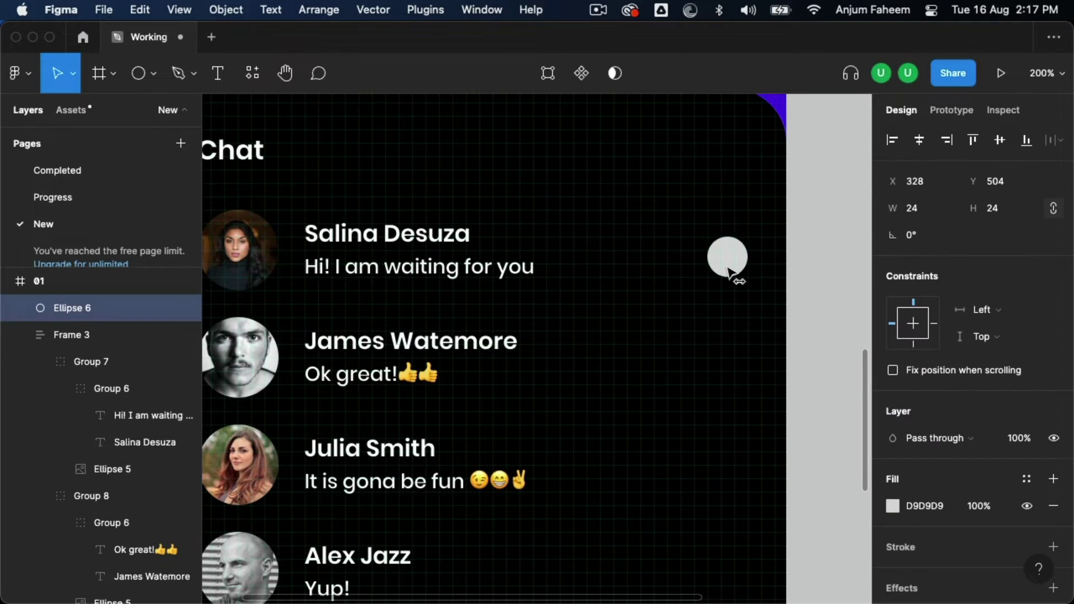
{"action": "left_click", "coordinate": [265, 258]}
{"action": "right_click", "coordinate": [263, 258]}
{"action": "left_click", "coordinate": [309, 308]}
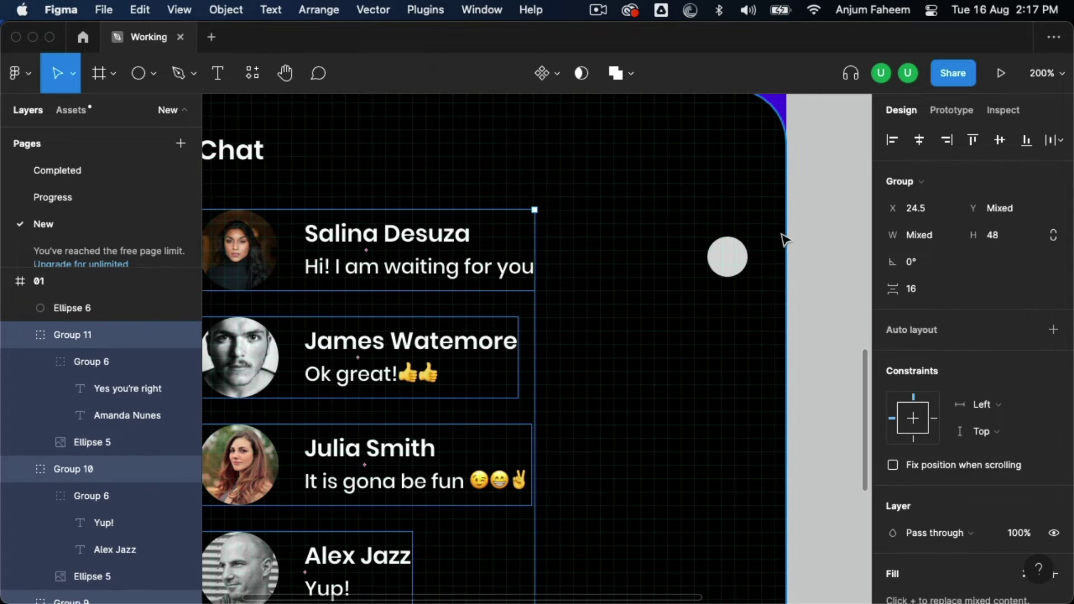
{"action": "left_click", "coordinate": [748, 235]}
Centre the small circle vertically on the first chat row
{"action": "left_click", "coordinate": [727, 256]}
{"action": "left_click", "coordinate": [458, 271], "text": "shift"}
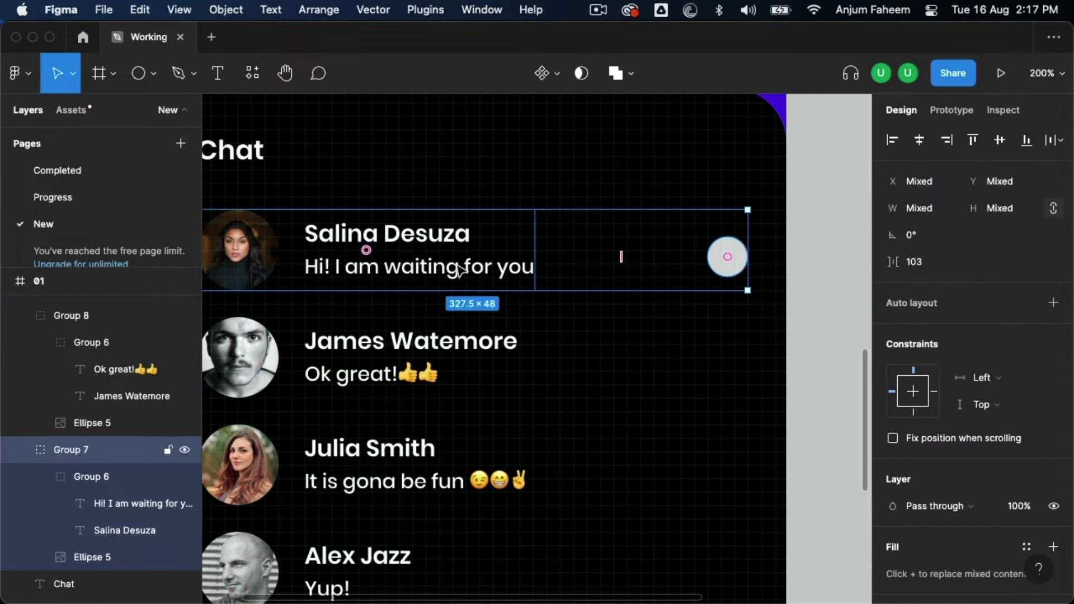
{"action": "left_click", "coordinate": [999, 140]}
{"action": "left_click", "coordinate": [835, 250]}
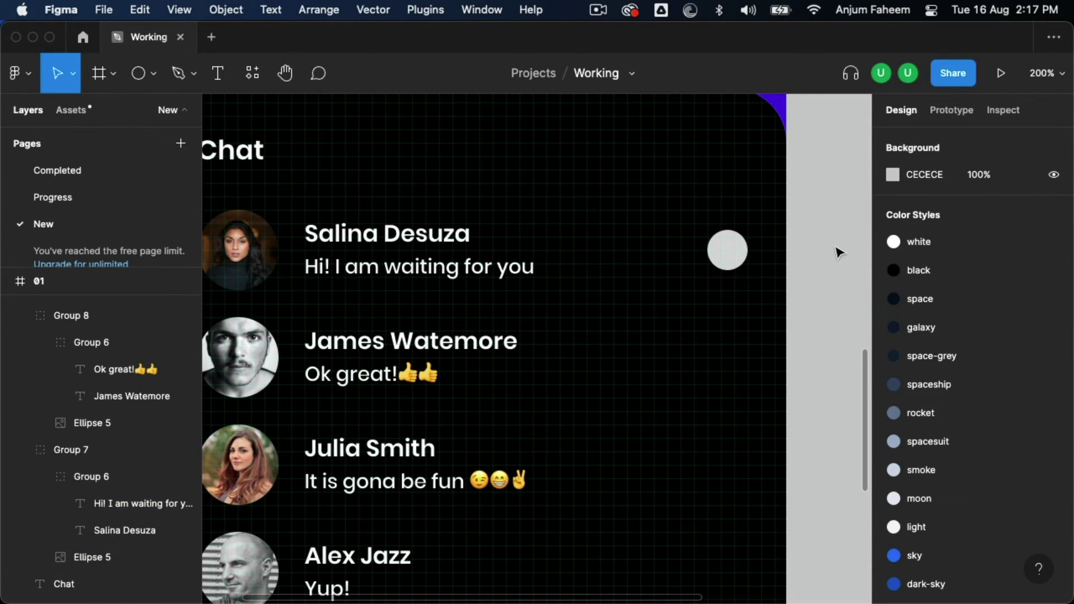
{"action": "left_click", "coordinate": [730, 263]}
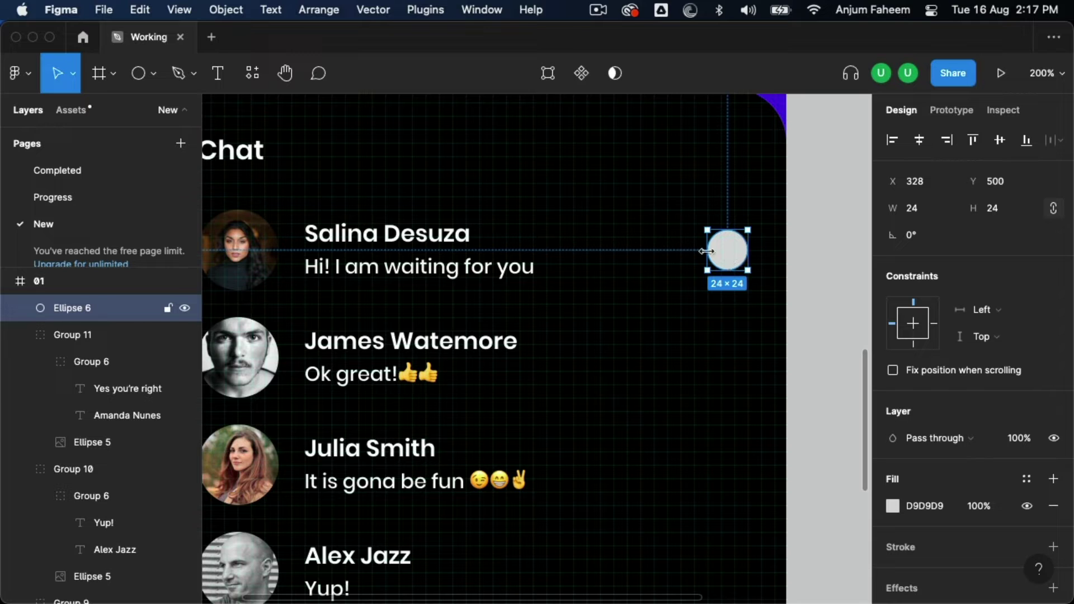
Draw a small square beside the circle with corner radius 8
{"action": "left_click", "coordinate": [153, 73]}
{"action": "left_click", "coordinate": [139, 111]}
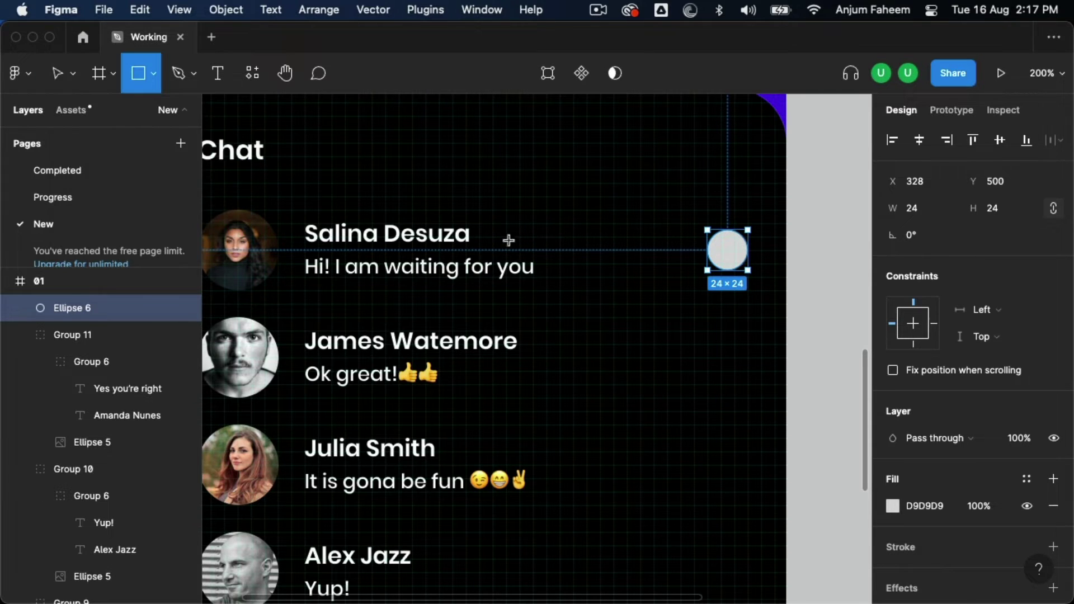
{"action": "left_click_drag", "start_coordinate": [680, 237], "coordinate": [642, 276]}
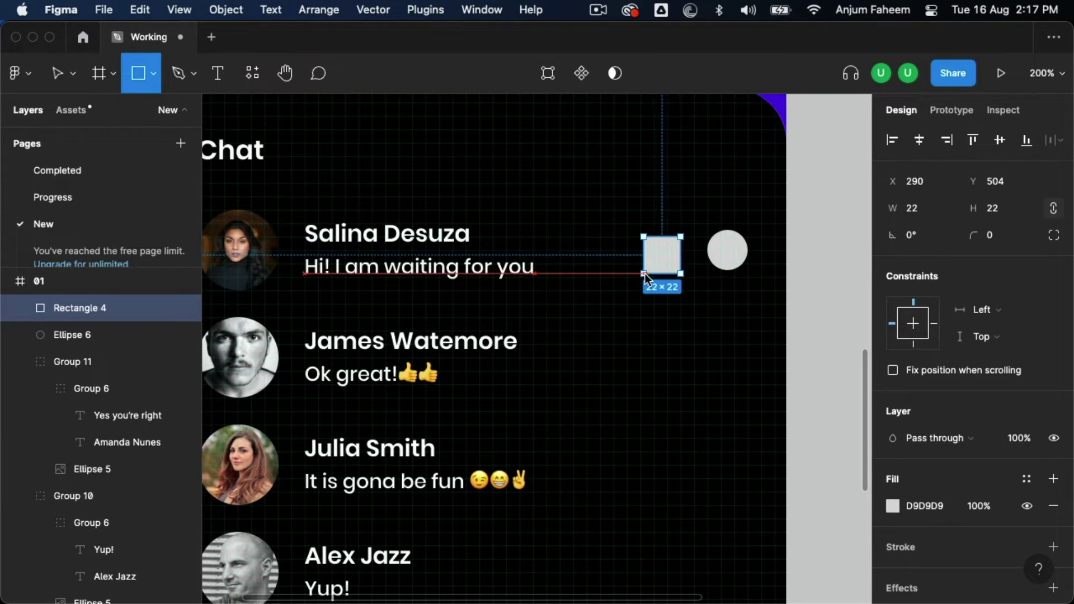
{"action": "left_click", "coordinate": [990, 235]}
{"action": "type", "text": "8"}
{"action": "key", "text": "Return"}
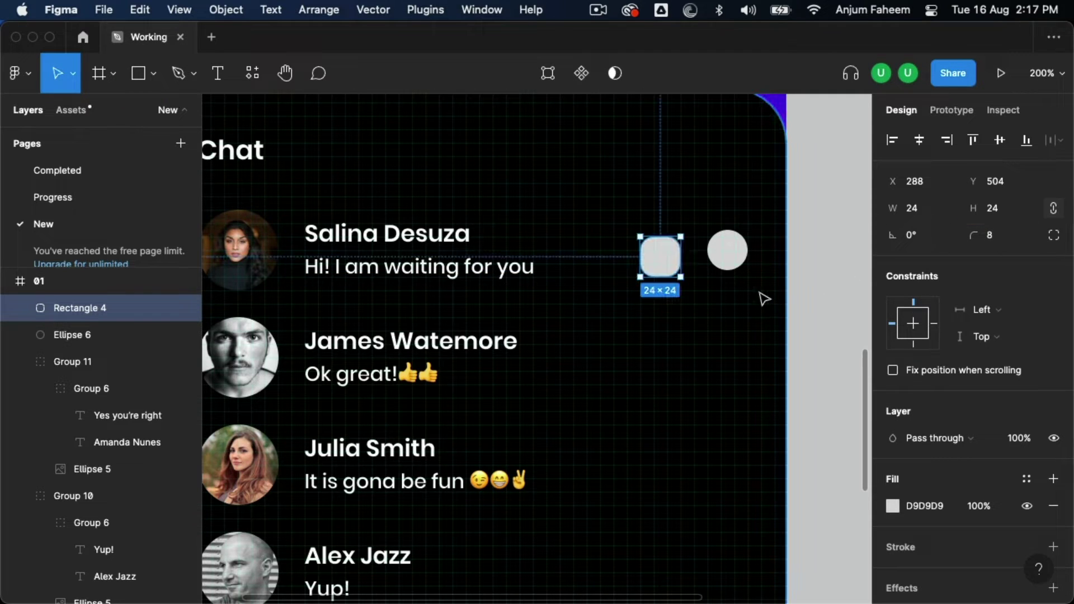
Replace the circle with the rounded square, nudged right and centred on the first row
{"action": "left_click", "coordinate": [725, 246]}
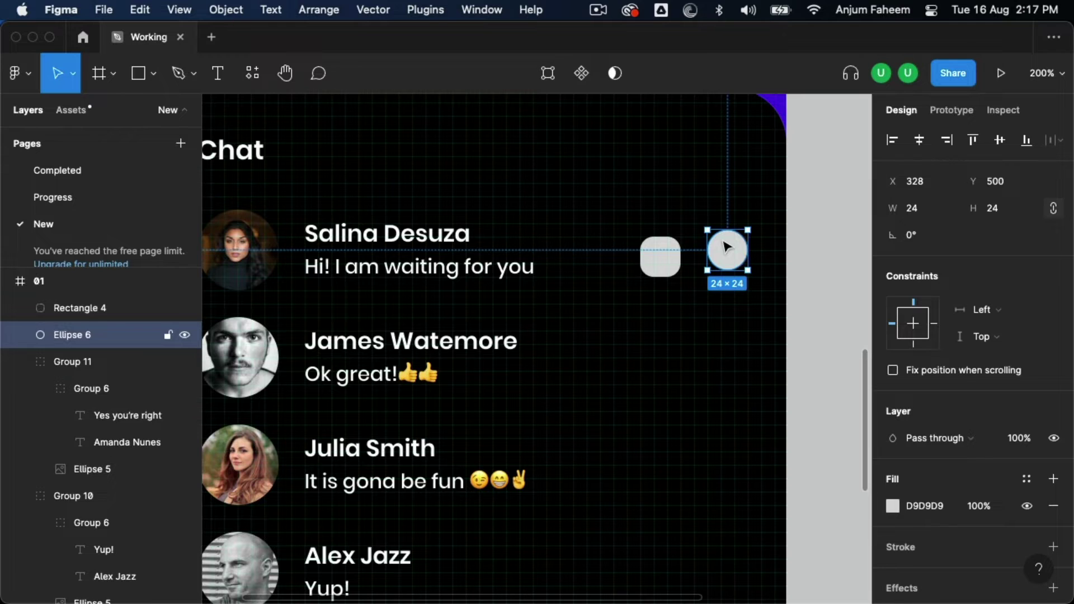
{"action": "key", "text": "Delete"}
{"action": "left_click_drag", "start_coordinate": [643, 258], "coordinate": [708, 261]}
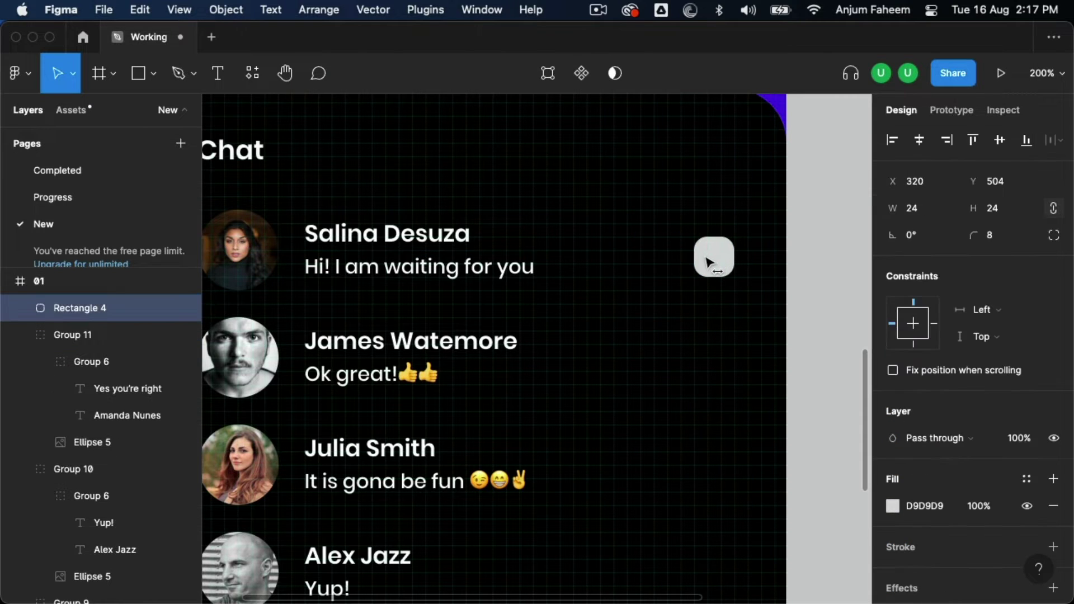
{"action": "key", "text": "alt"}
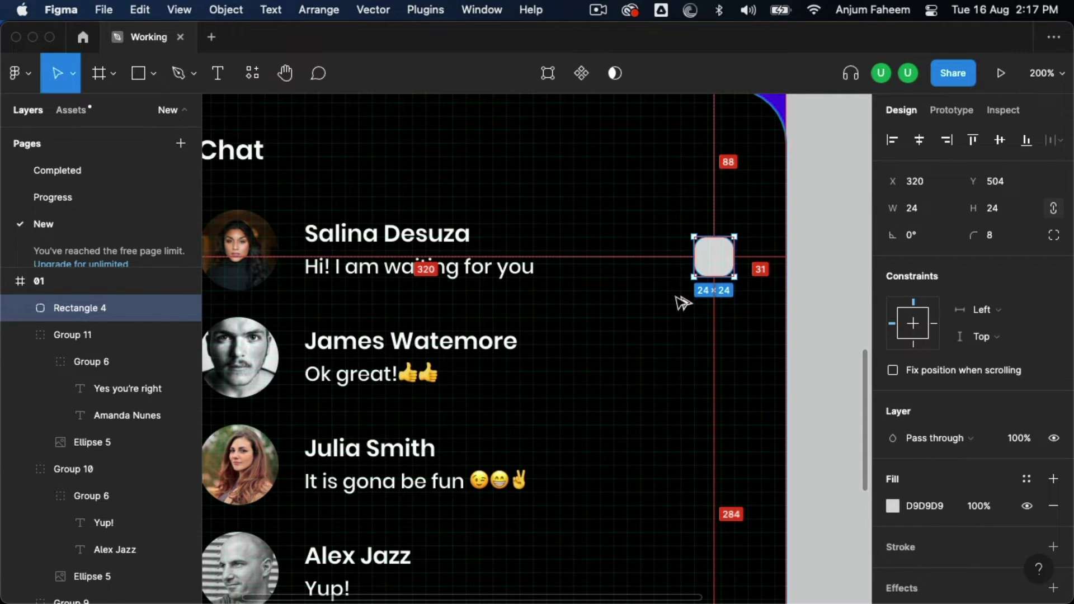
{"action": "key", "text": "Right"}
{"action": "key", "text": "Right"}
{"action": "key", "text": "Right"}
{"action": "left_click", "coordinate": [252, 260], "text": "shift"}
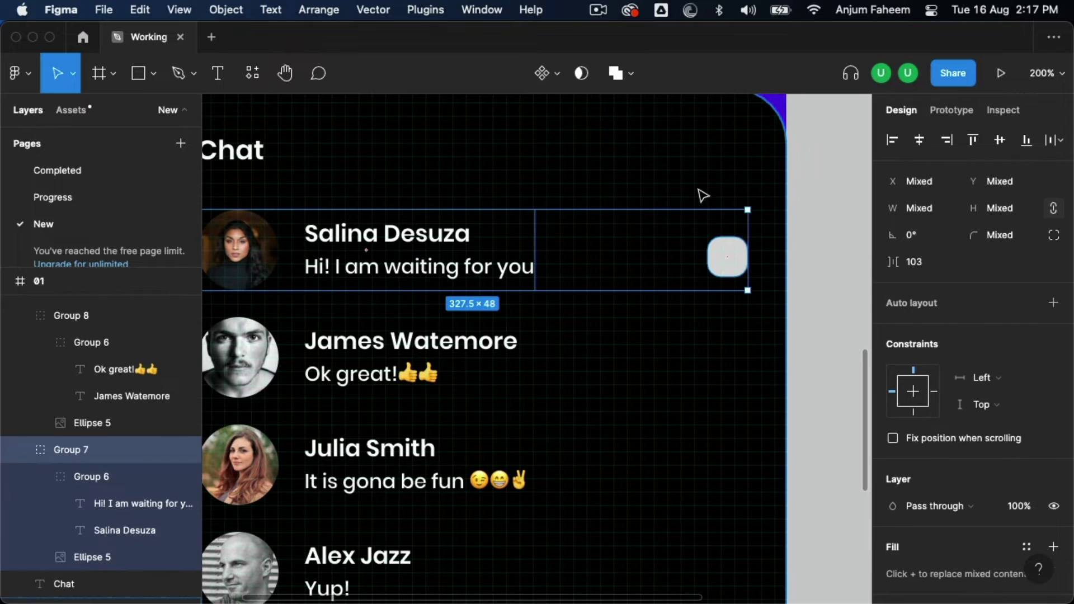
{"action": "left_click", "coordinate": [1000, 140]}
{"action": "left_click", "coordinate": [841, 276]}
{"action": "left_click_drag", "start_coordinate": [619, 345], "coordinate": [681, 300]}
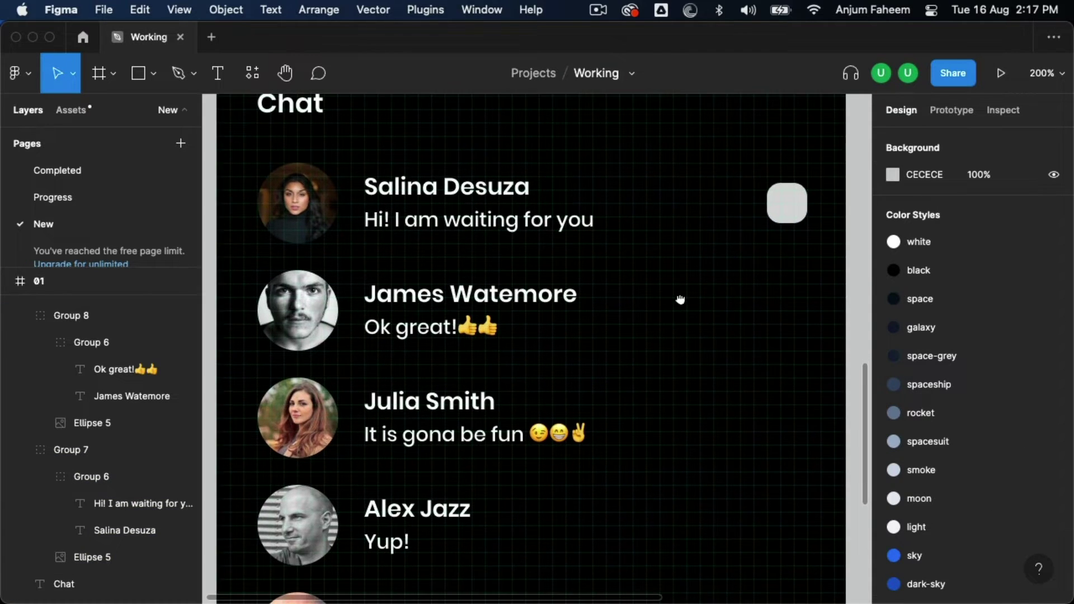
Add a '5' text label centred inside the grey square
{"action": "left_click", "coordinate": [790, 208]}
{"action": "key", "text": "t"}
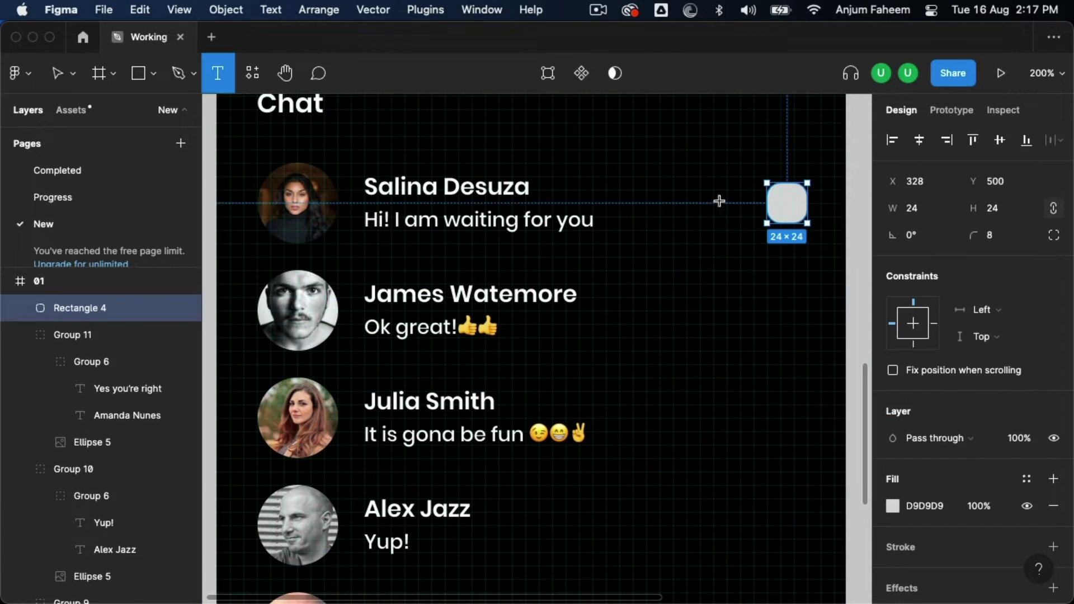
{"action": "left_click", "coordinate": [719, 210]}
{"action": "type", "text": "5"}
{"action": "key", "text": "Escape"}
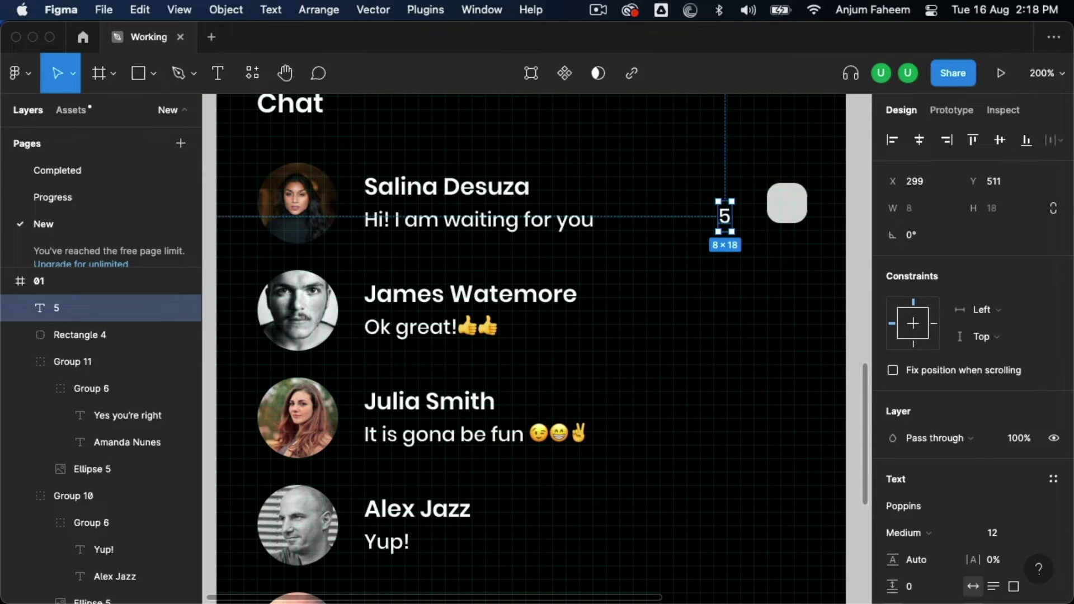
{"action": "left_click_drag", "start_coordinate": [730, 224], "coordinate": [794, 210]}
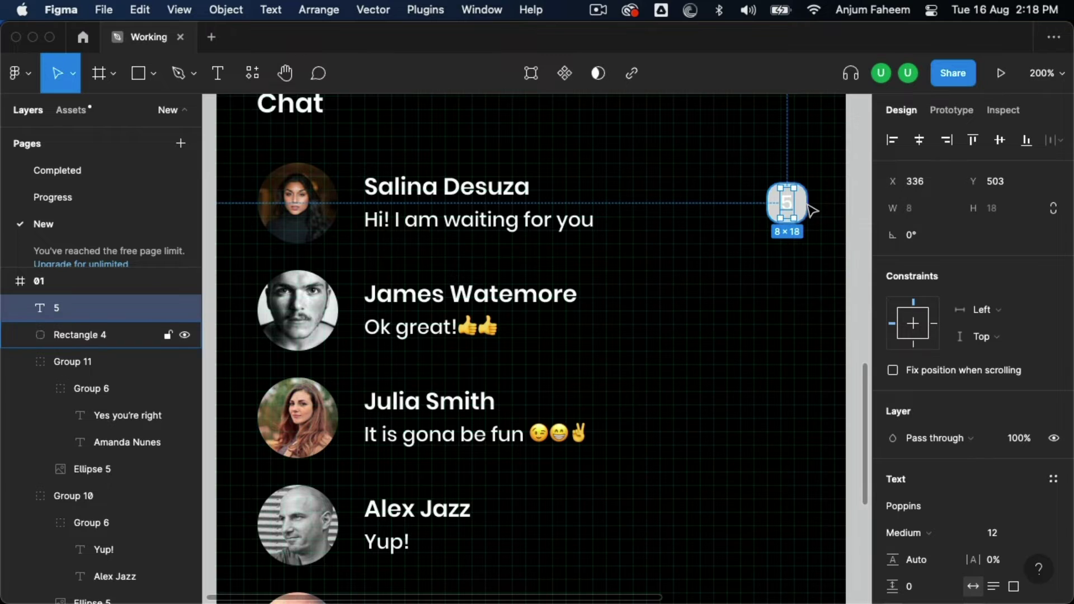
Fill the square with the cobalt colour style
{"action": "left_click", "coordinate": [805, 208]}
{"action": "left_click", "coordinate": [1027, 479]}
{"action": "scroll", "coordinate": [987, 482], "scroll_direction": "down", "scroll_amount": 5}
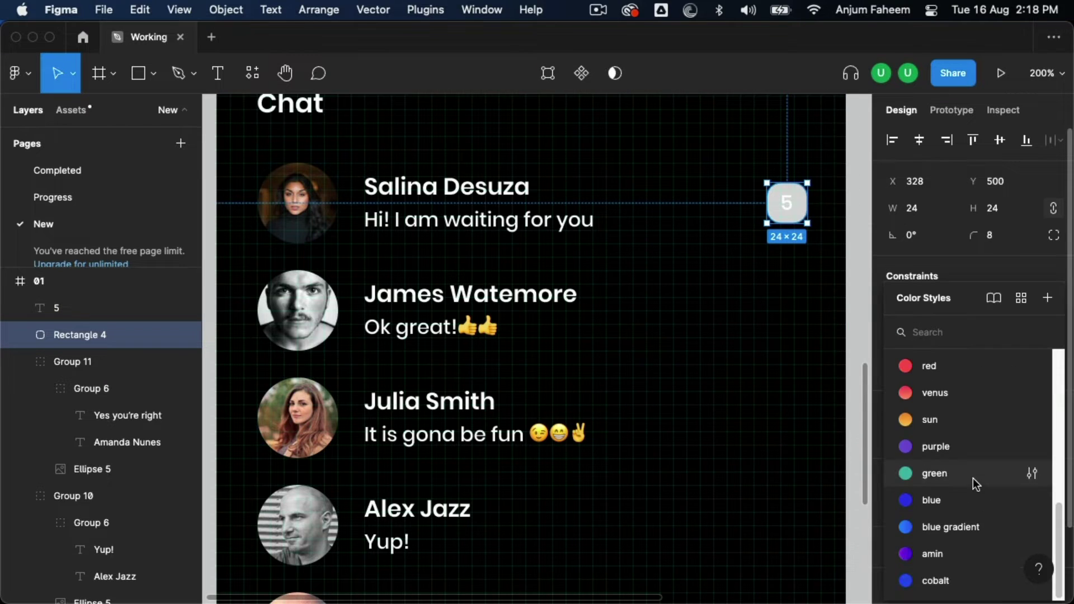
{"action": "left_click", "coordinate": [949, 578]}
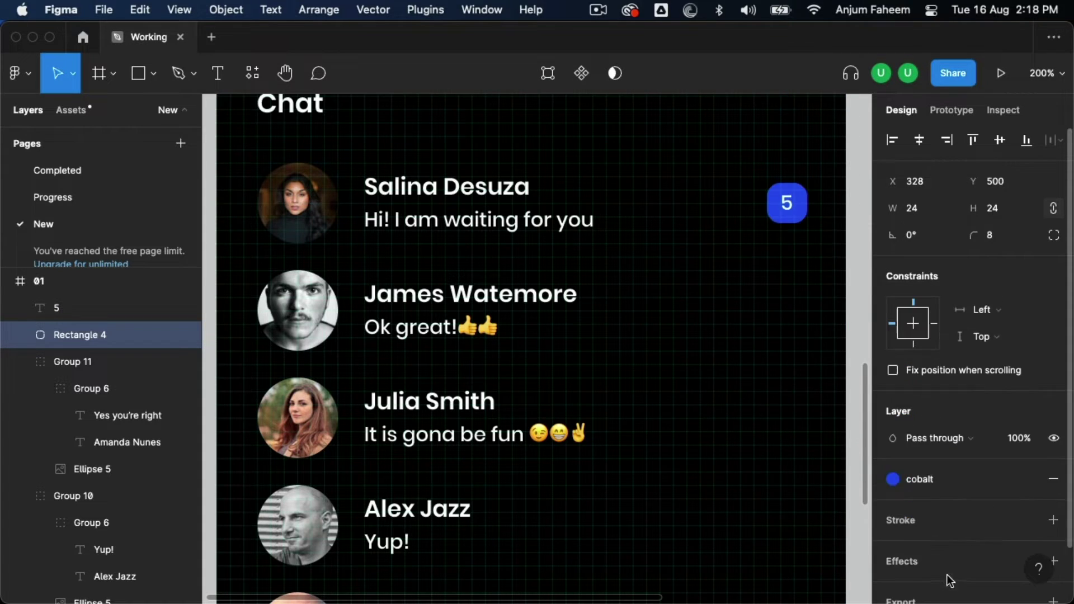
Group square and 5 into a badge, centre it on row one, and copy it to row three
{"action": "left_click", "coordinate": [786, 204]}
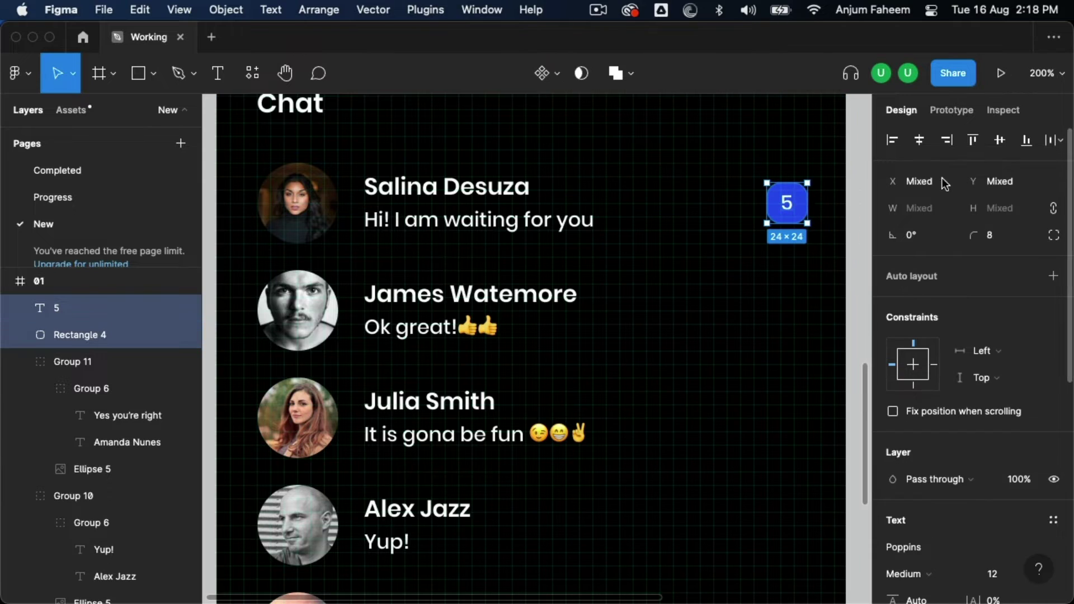
{"action": "left_click", "coordinate": [993, 146]}
{"action": "key", "text": "super+g"}
{"action": "left_click", "coordinate": [354, 216], "text": "shift"}
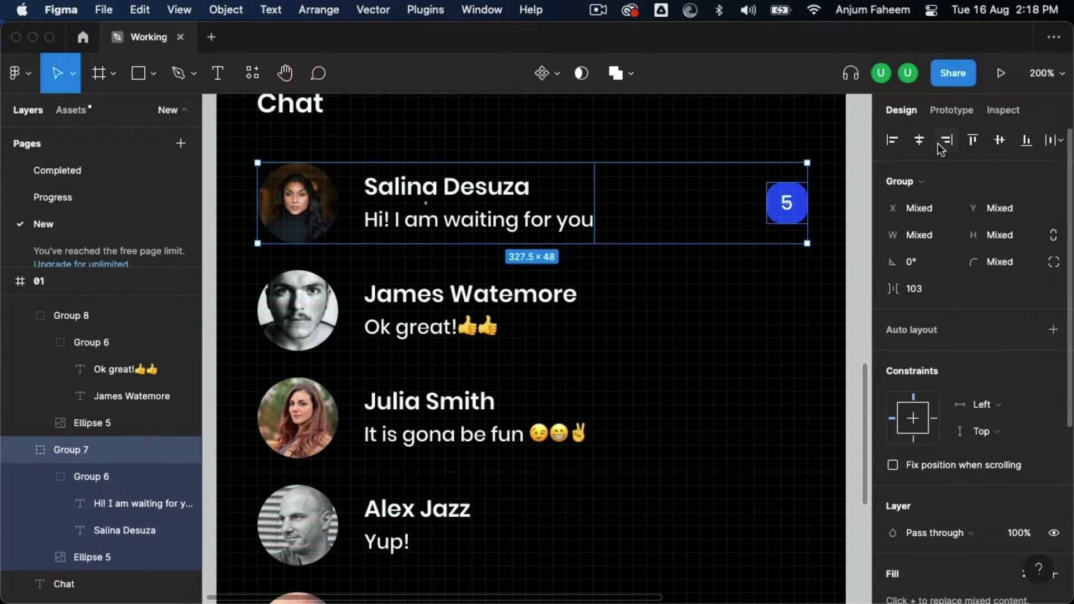
{"action": "left_click", "coordinate": [859, 251]}
{"action": "left_click", "coordinate": [787, 202]}
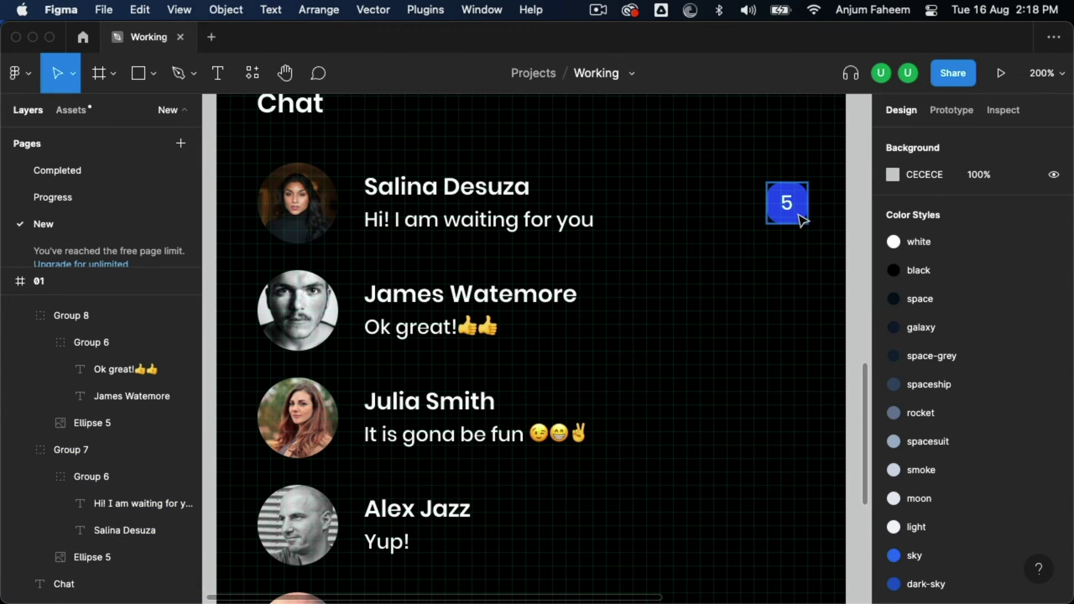
{"action": "left_click_drag", "start_coordinate": [787, 203], "coordinate": [786, 428]}
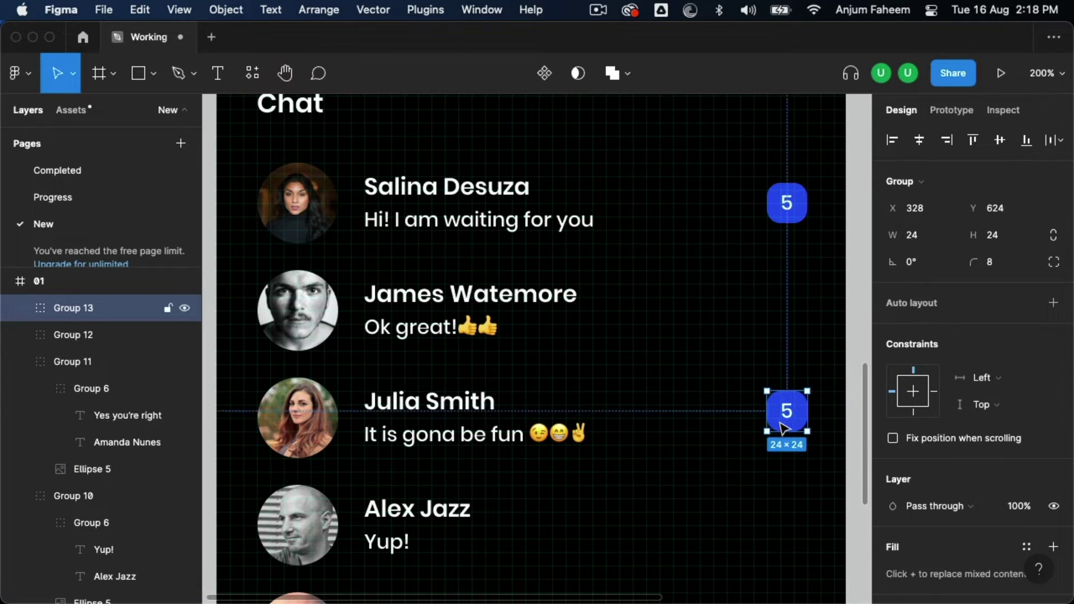
Centre the copied badge on the third row and change its number to 2
{"action": "left_click", "coordinate": [356, 432], "text": "shift"}
{"action": "left_click", "coordinate": [999, 139]}
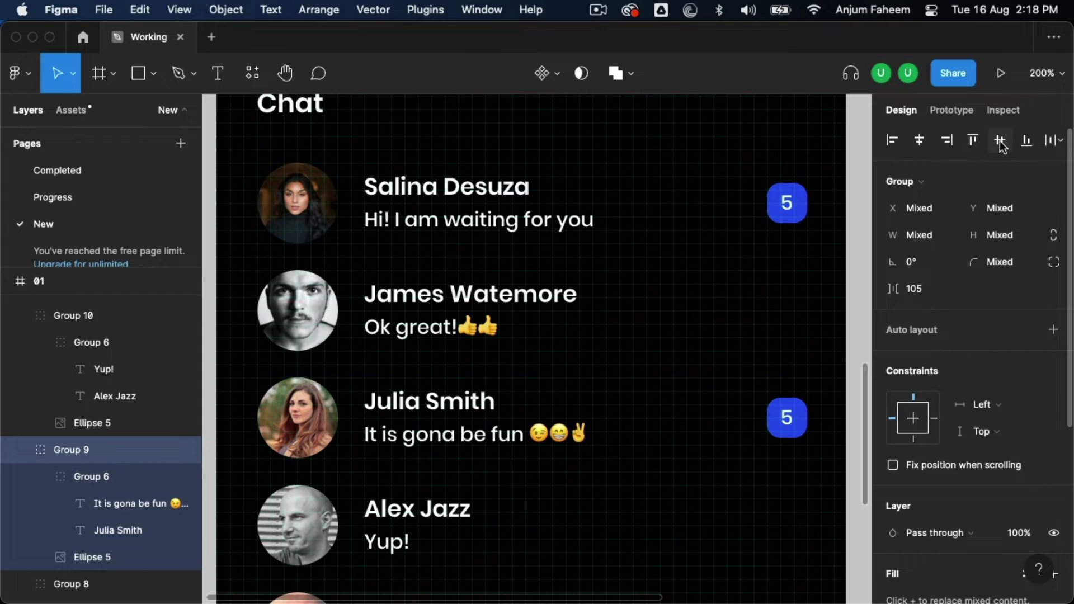
{"action": "left_click", "coordinate": [870, 335]}
{"action": "scroll", "coordinate": [822, 371], "scroll_direction": "down", "scroll_amount": 1}
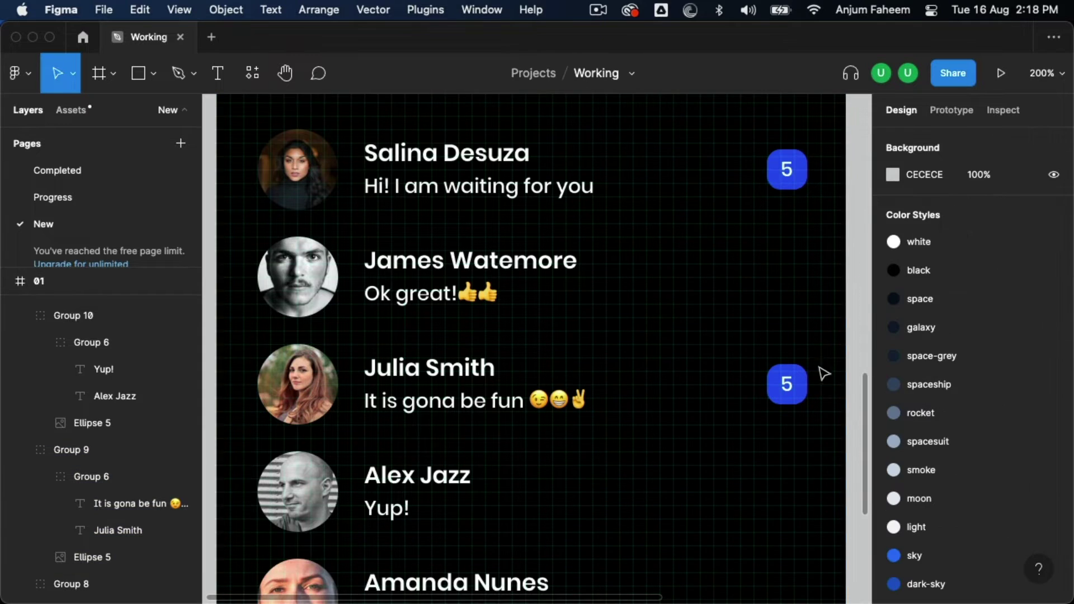
{"action": "double_click", "coordinate": [786, 383]}
{"action": "type", "text": "2"}
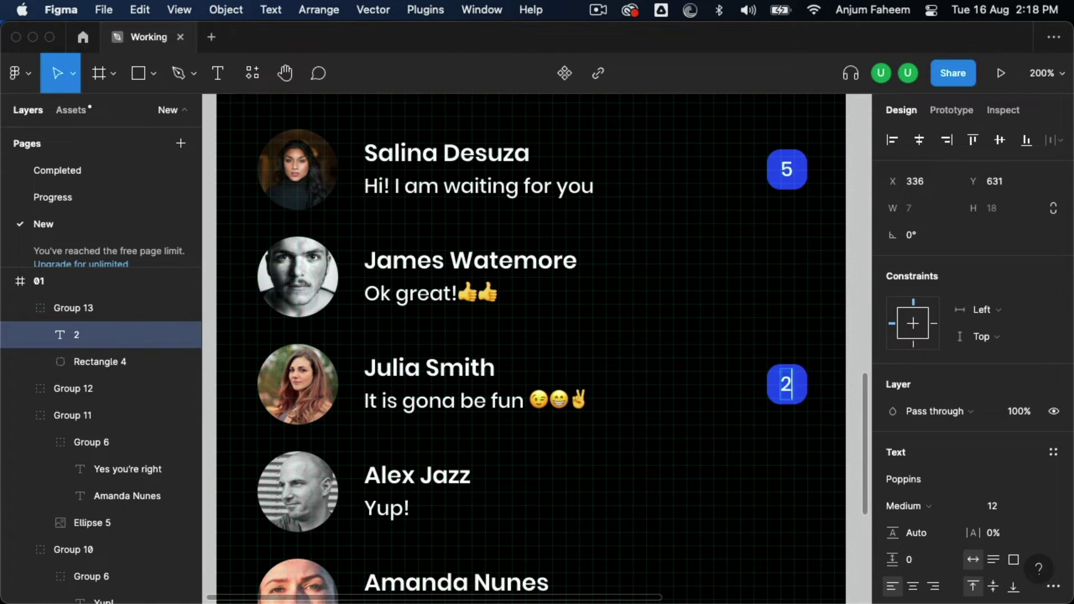
{"action": "key", "text": "Escape"}
{"action": "left_click", "coordinate": [820, 347]}
Set the name and message text of rows two, four and five to 50% opacity
{"action": "double_click", "coordinate": [439, 274]}
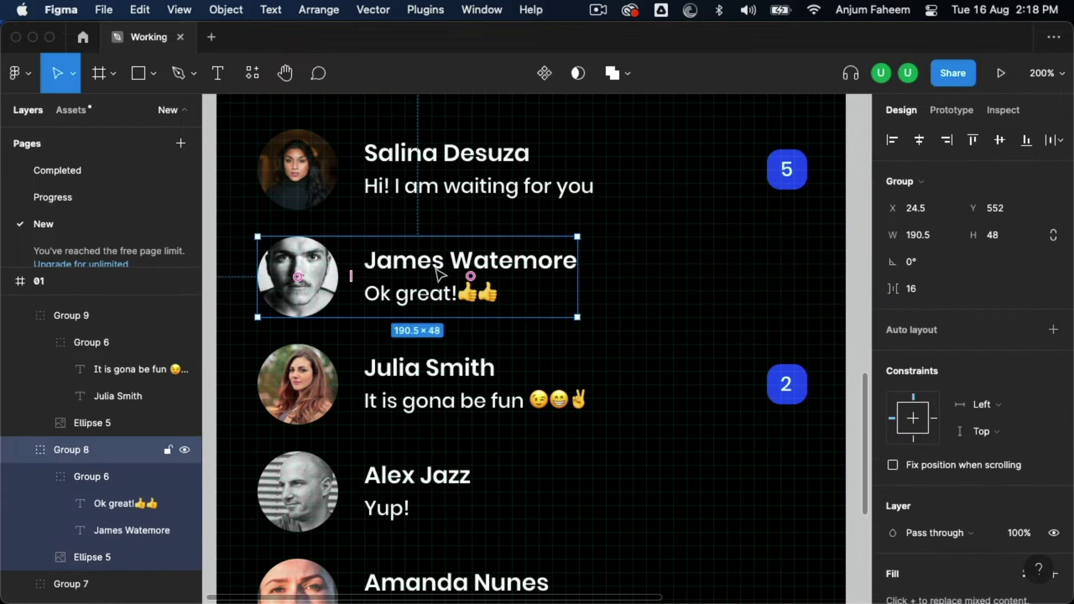
{"action": "key", "text": "5"}
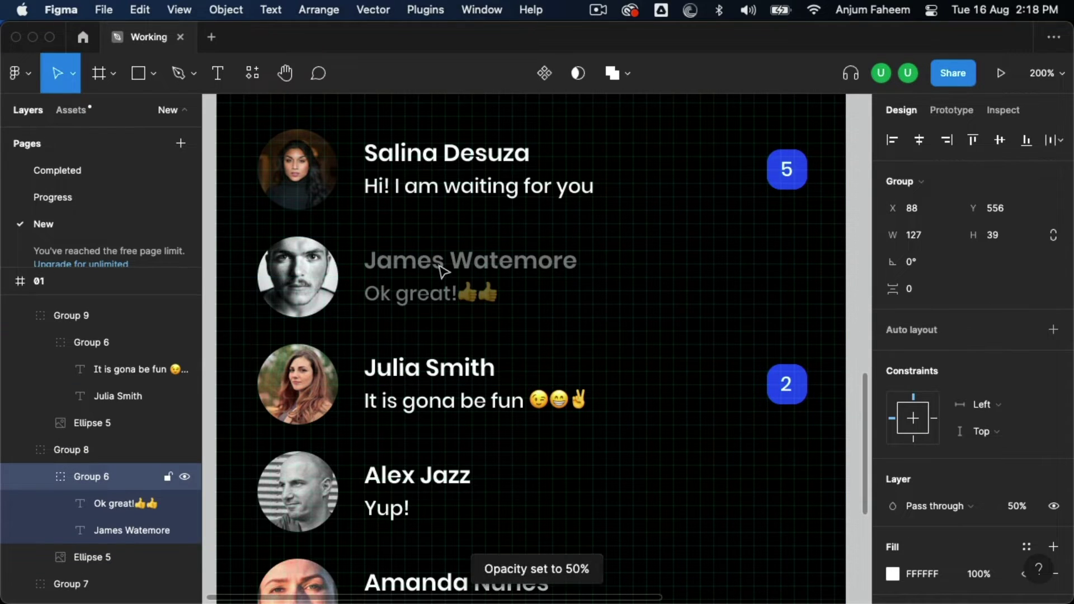
{"action": "key", "text": "alt"}
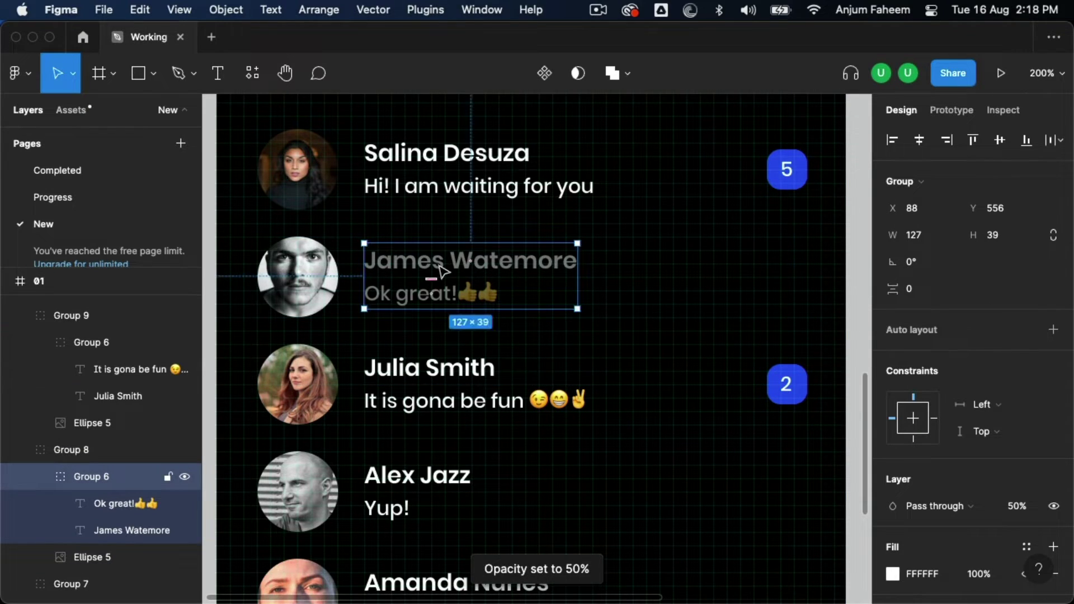
{"action": "scroll", "coordinate": [442, 272], "scroll_direction": "down", "scroll_amount": 5}
{"action": "double_click", "coordinate": [408, 346]}
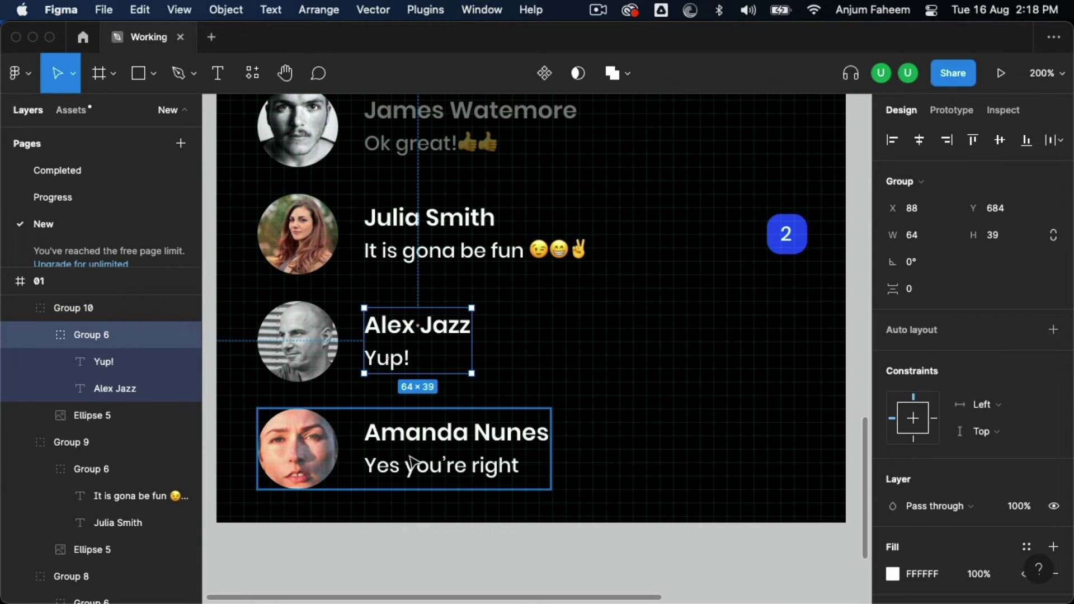
{"action": "key", "text": "5"}
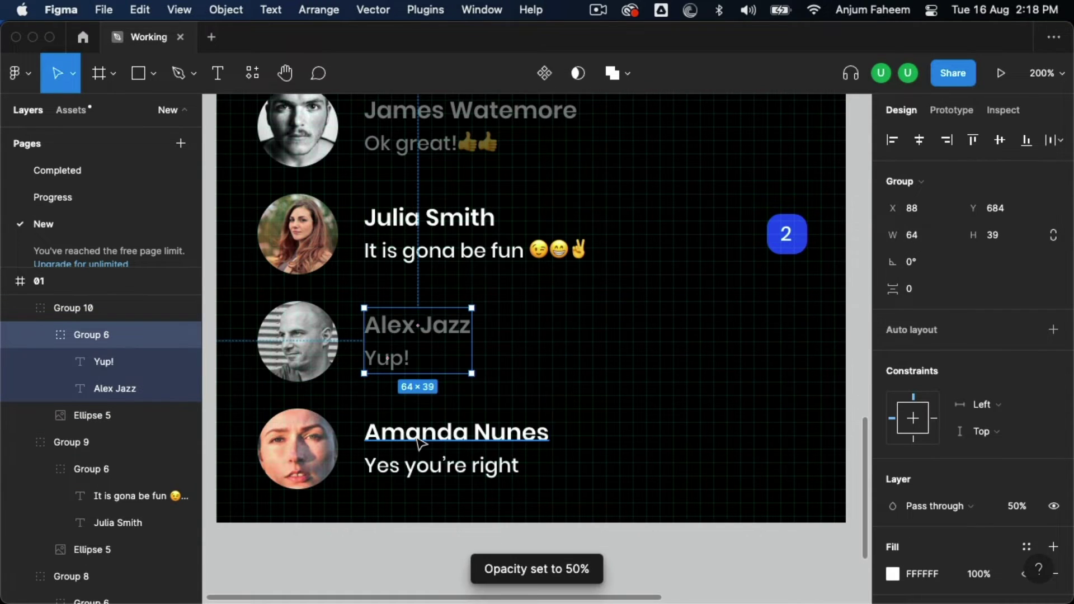
{"action": "double_click", "coordinate": [419, 441]}
{"action": "key", "text": "5"}
{"action": "left_click", "coordinate": [372, 568]}
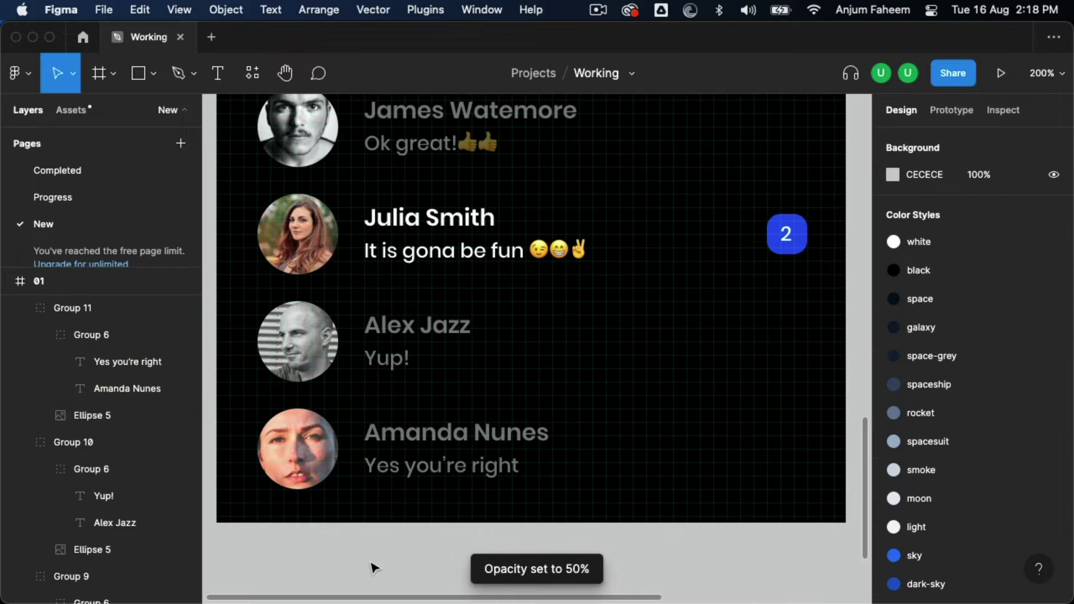
{"action": "key", "text": "shift+1"}
{"action": "key", "text": "shift+0"}
Scale the header photo to 40×40 and its cobalt ring to 48×48 with a 1.5 stroke
{"action": "scroll", "coordinate": [323, 376], "scroll_direction": "up", "scroll_amount": 5}
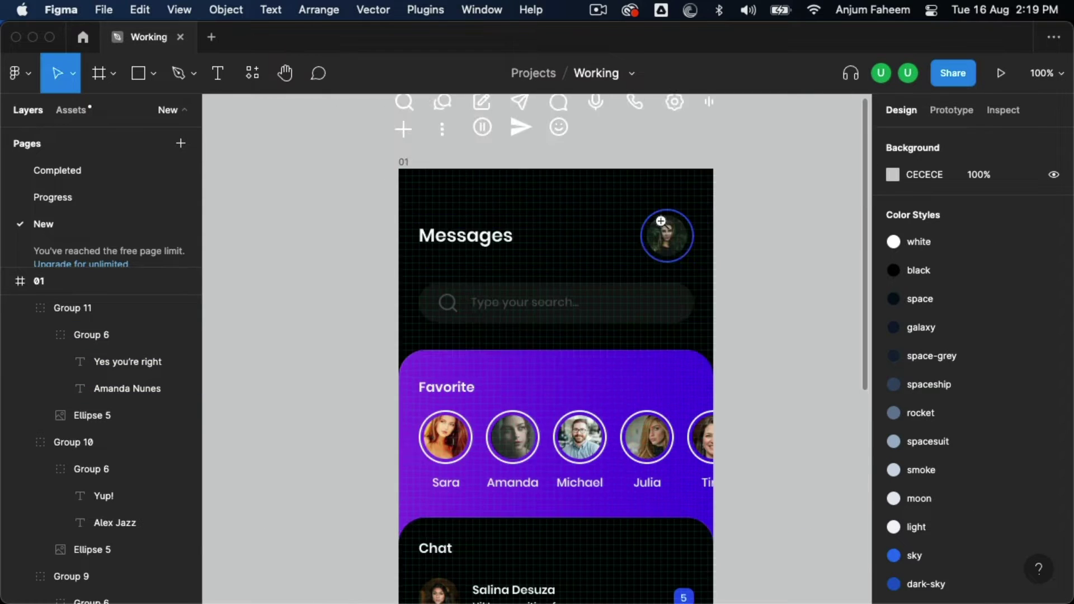
{"action": "scroll", "coordinate": [674, 251], "scroll_direction": "up", "scroll_amount": 5}
{"action": "left_click", "coordinate": [671, 259]}
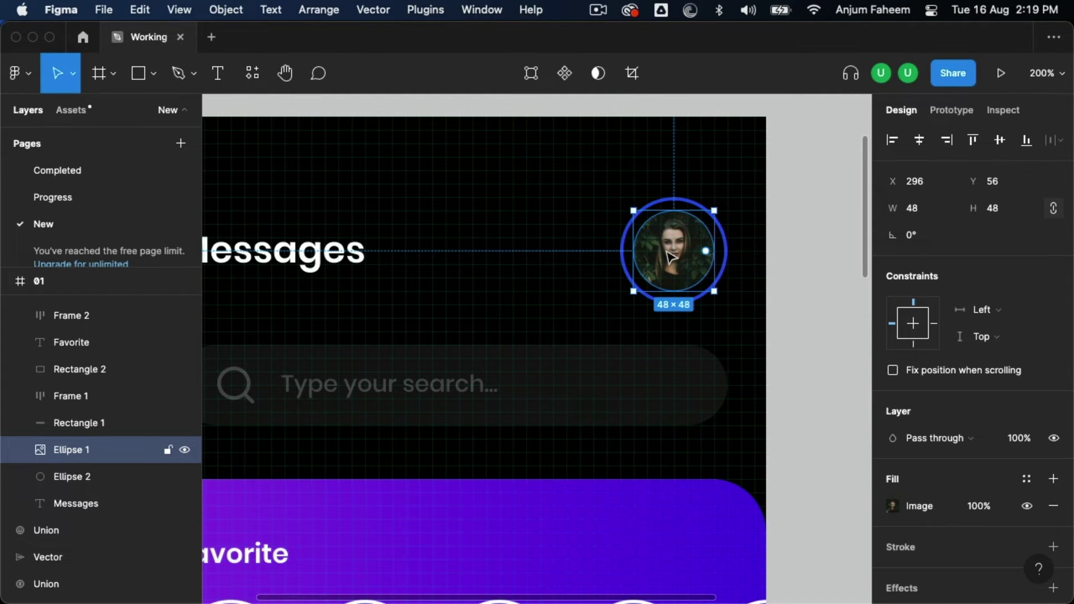
{"action": "key", "text": "k"}
{"action": "left_click_drag", "start_coordinate": [636, 249], "coordinate": [644, 249]}
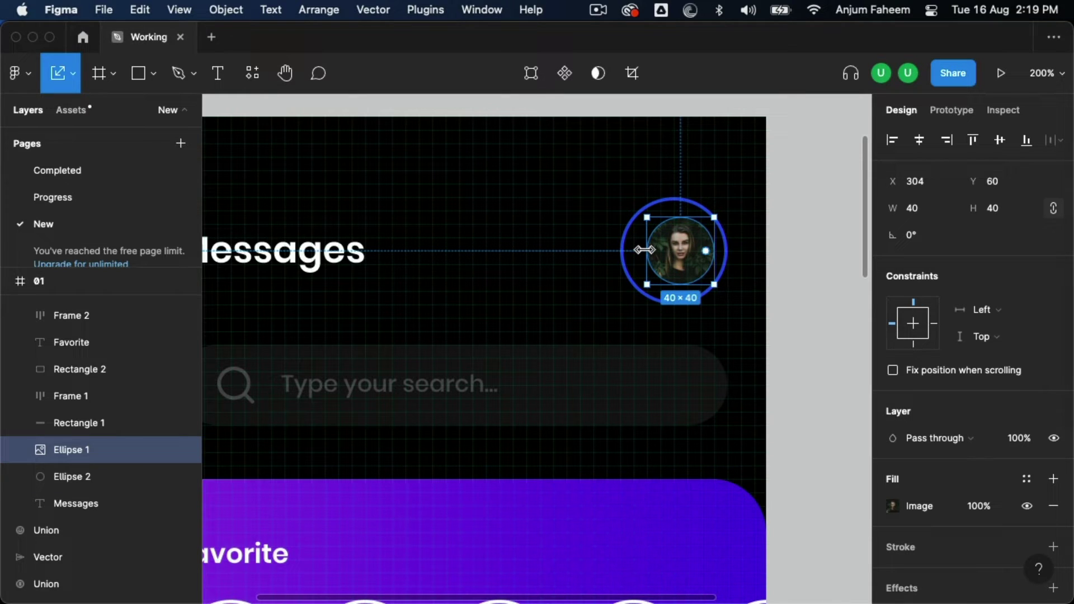
{"action": "left_click", "coordinate": [622, 255]}
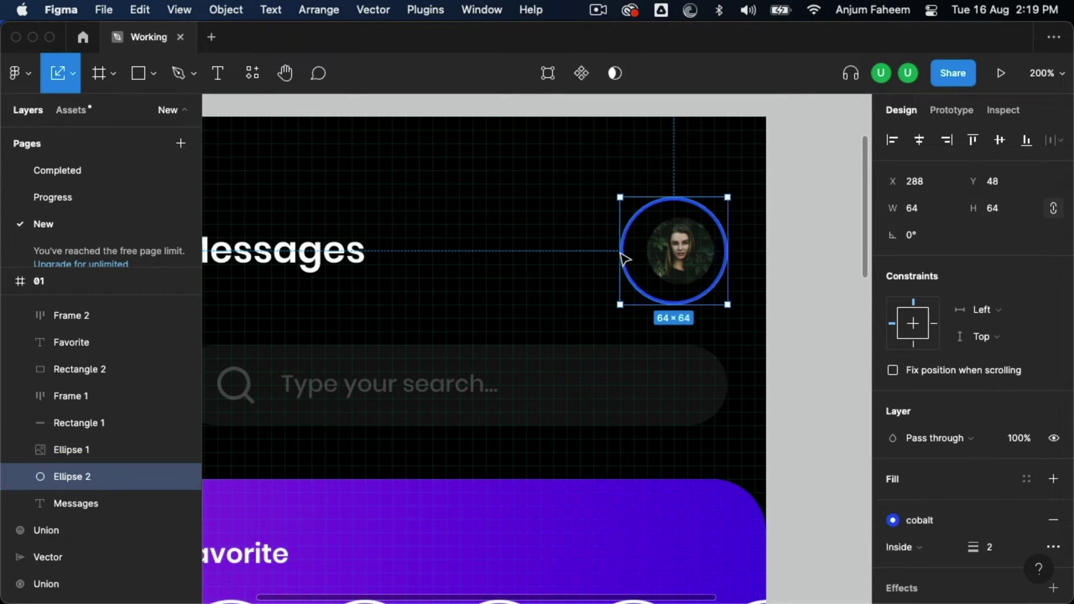
{"action": "left_click_drag", "start_coordinate": [615, 251], "coordinate": [632, 253]}
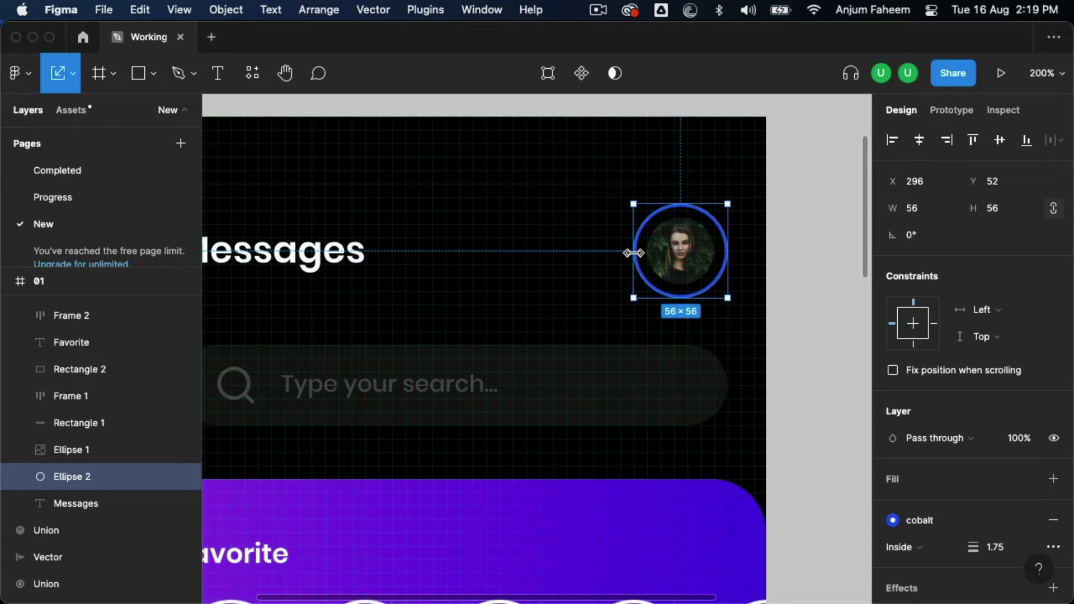
{"action": "left_click_drag", "start_coordinate": [727, 205], "coordinate": [723, 211]}
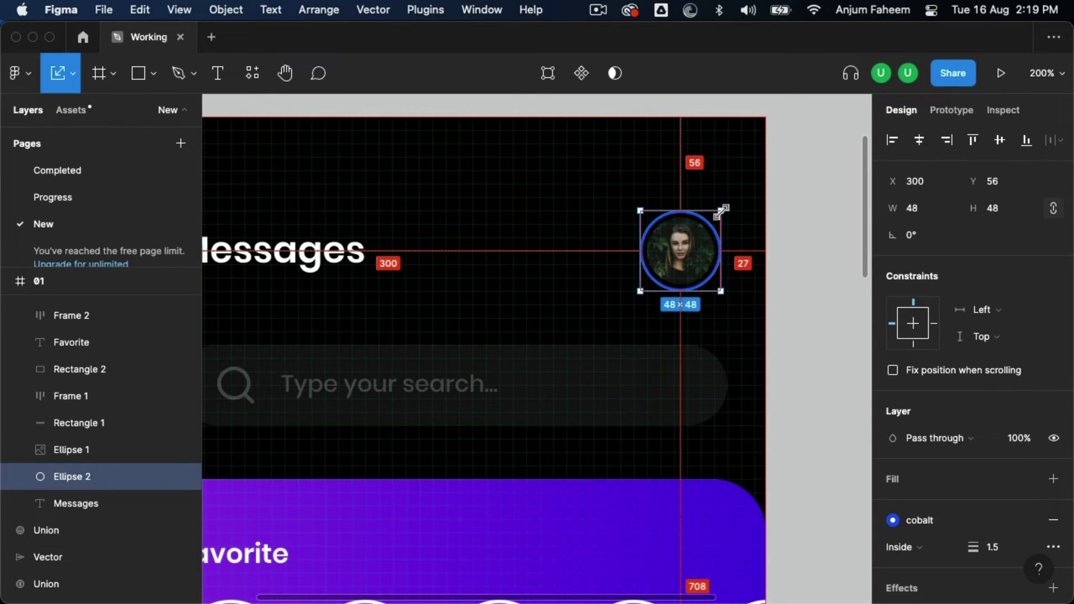
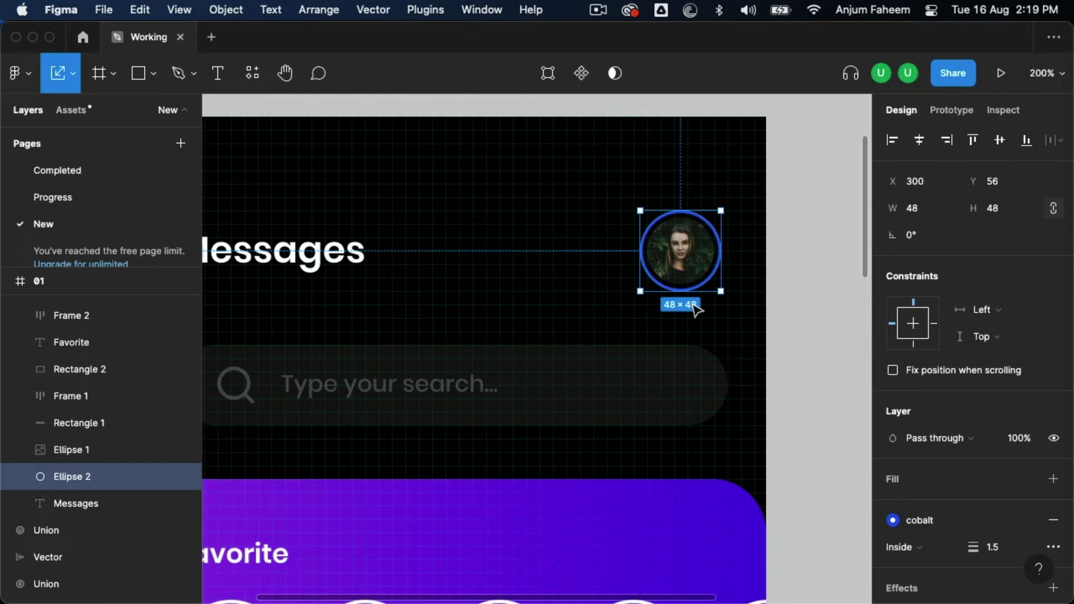
Group the header profile photo with its ring
{"action": "scroll", "coordinate": [696, 309], "scroll_direction": "left", "scroll_amount": 3}
{"action": "left_click", "coordinate": [751, 246]}
{"action": "left_click", "coordinate": [703, 245], "text": "shift"}
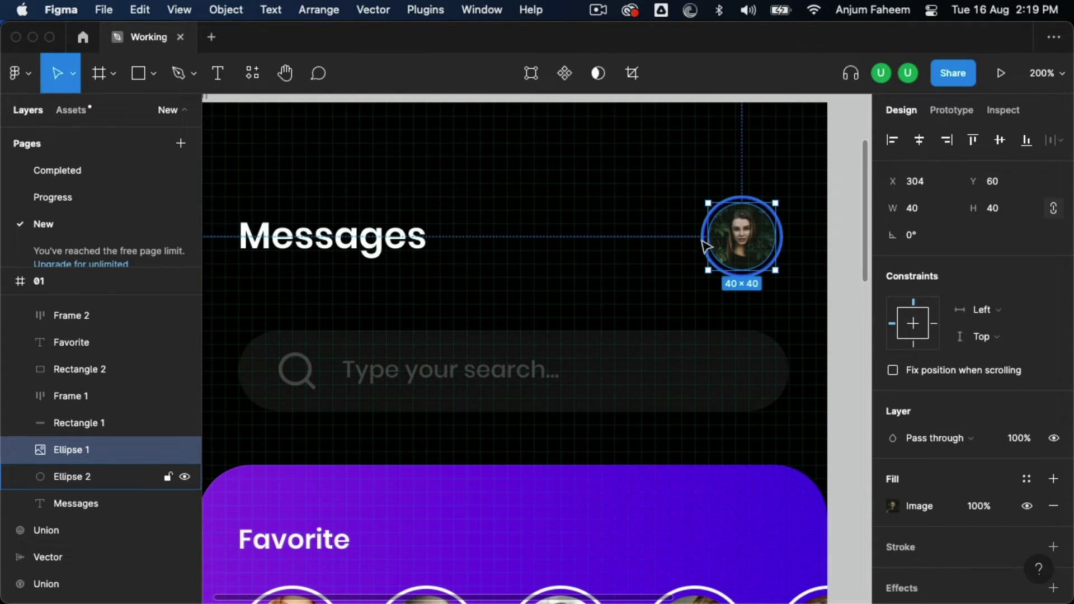
{"action": "key", "text": "super+g"}
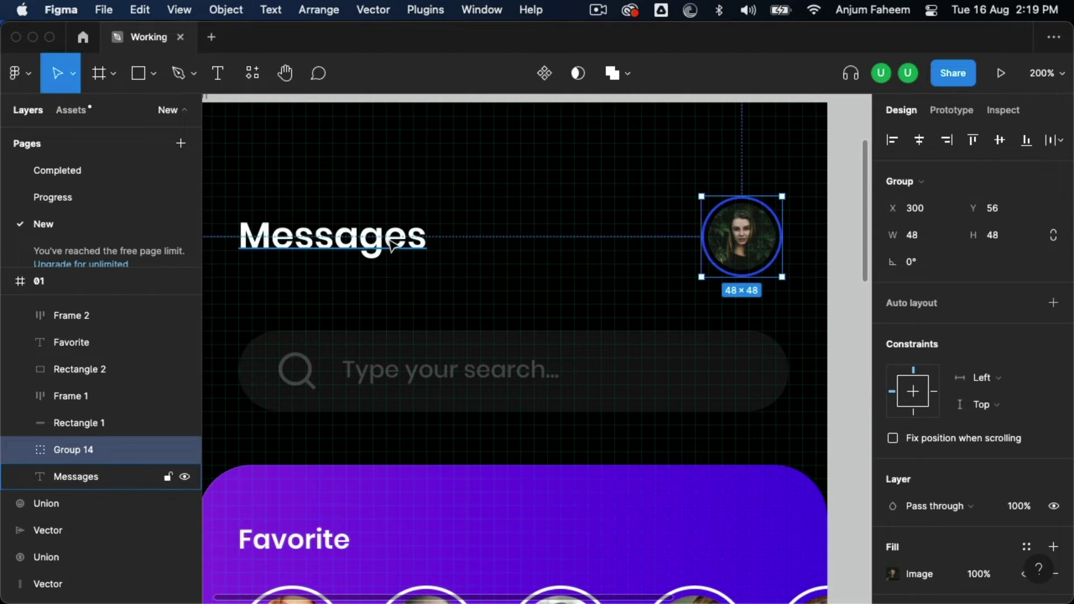
Set the five Favorite avatar rings to 50% layer opacity
{"action": "left_click", "coordinate": [393, 244], "text": "shift"}
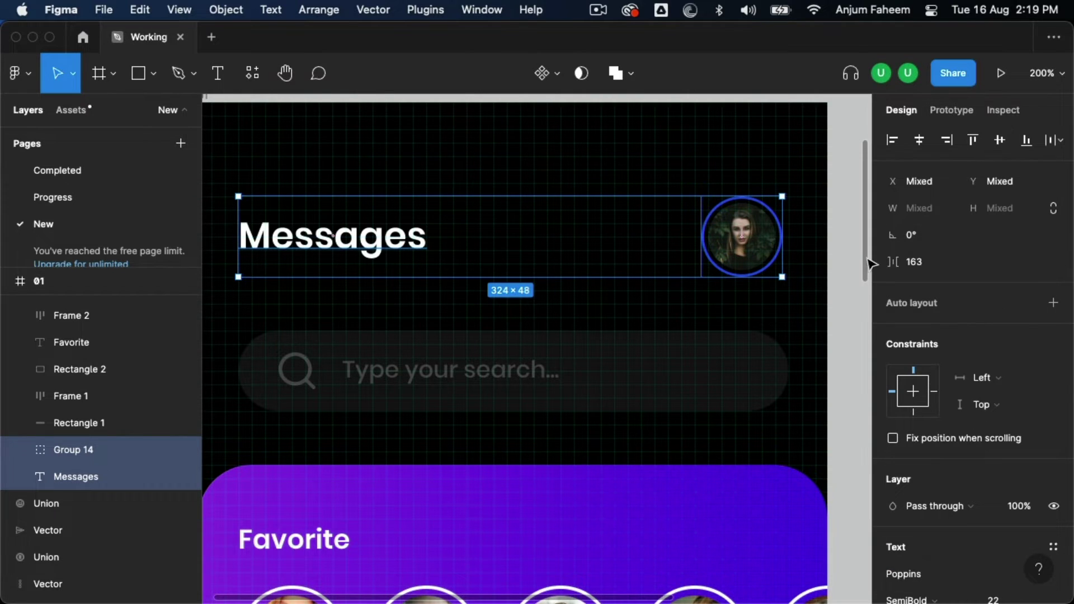
{"action": "scroll", "coordinate": [351, 255], "scroll_direction": "down", "scroll_amount": 8}
{"action": "left_click", "coordinate": [351, 256]}
{"action": "left_click", "coordinate": [350, 256], "text": "super"}
{"action": "left_click", "coordinate": [472, 264], "text": "shift"}
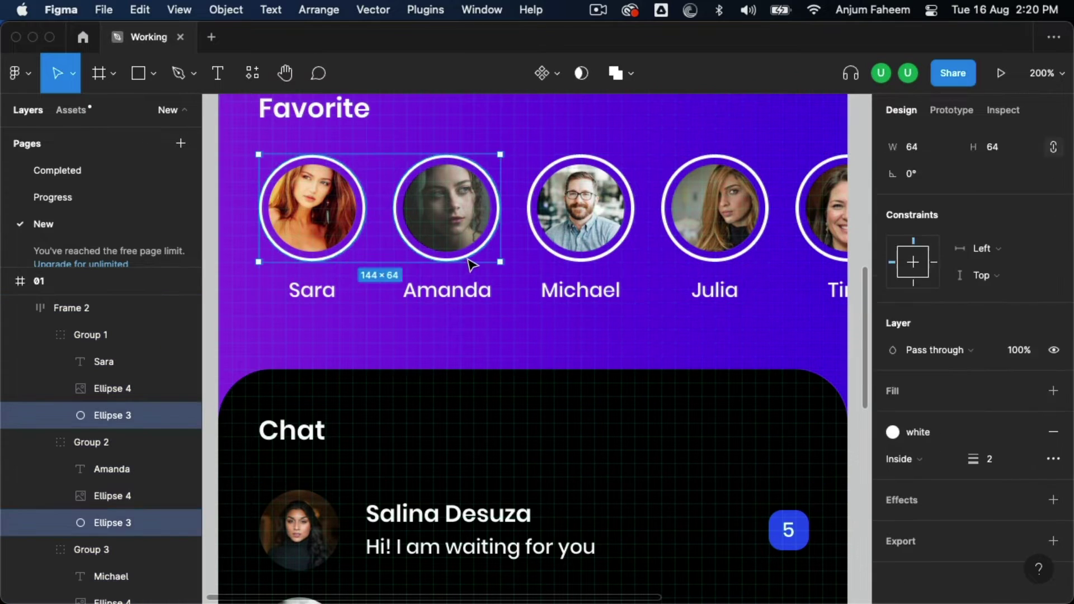
{"action": "left_click", "coordinate": [576, 262], "text": "shift"}
{"action": "left_click", "coordinate": [717, 262], "text": "shift"}
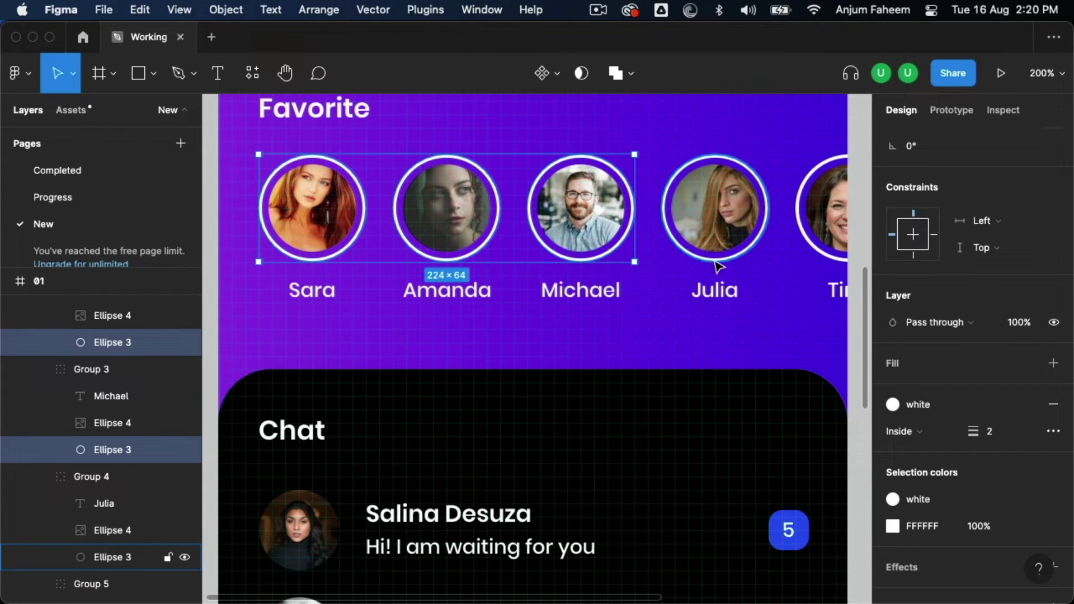
{"action": "left_click", "coordinate": [814, 250], "text": "shift"}
{"action": "left_click", "coordinate": [1029, 300]}
{"action": "type", "text": "0"}
{"action": "key", "text": "Return"}
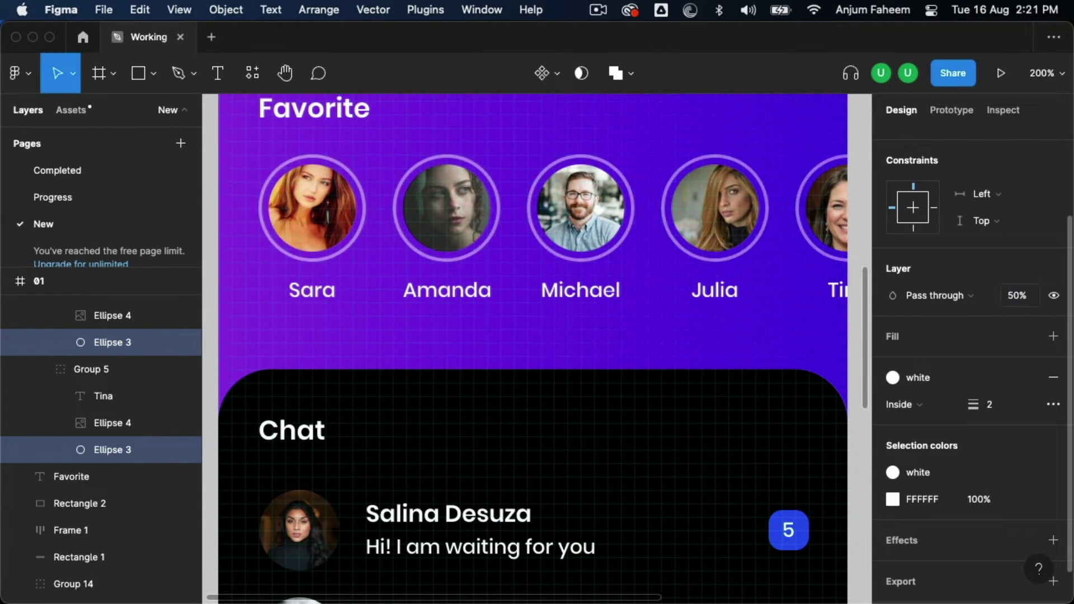
Fade the cut-off fifth avatar to 25% opacity
{"action": "scroll", "coordinate": [725, 311], "scroll_direction": "right", "scroll_amount": 4}
{"action": "left_click", "coordinate": [725, 312]}
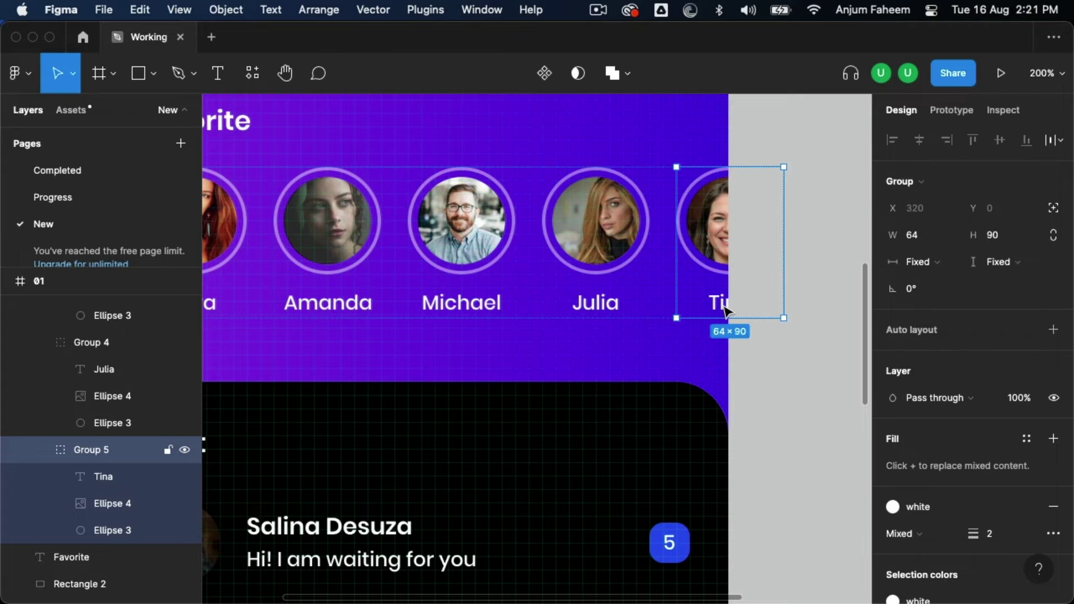
{"action": "key", "text": "5"}
{"action": "key", "text": "4"}
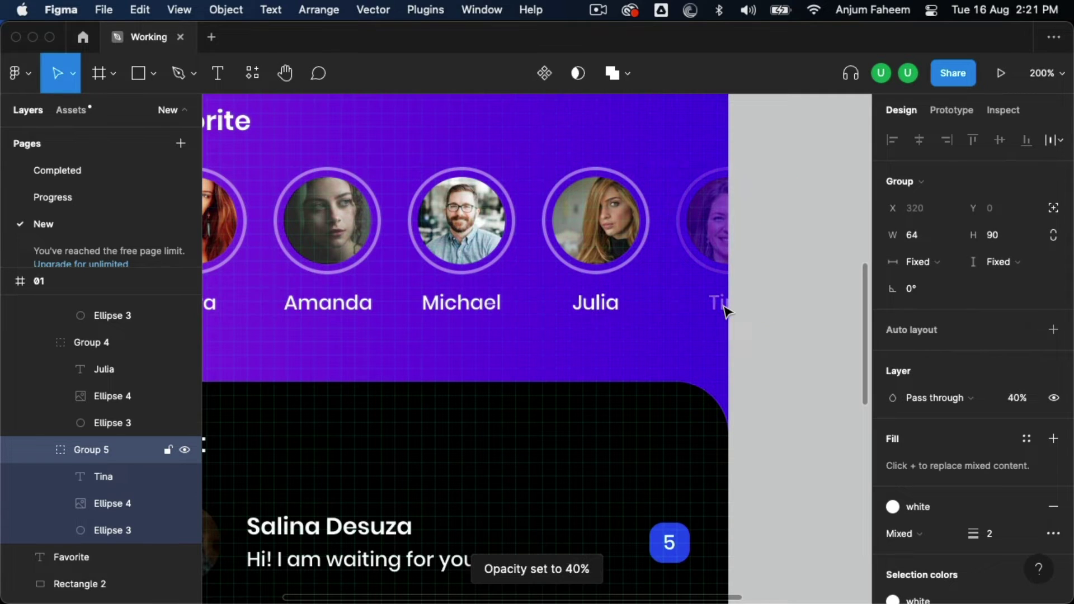
{"action": "key", "text": "2"}
{"action": "key", "text": "5"}
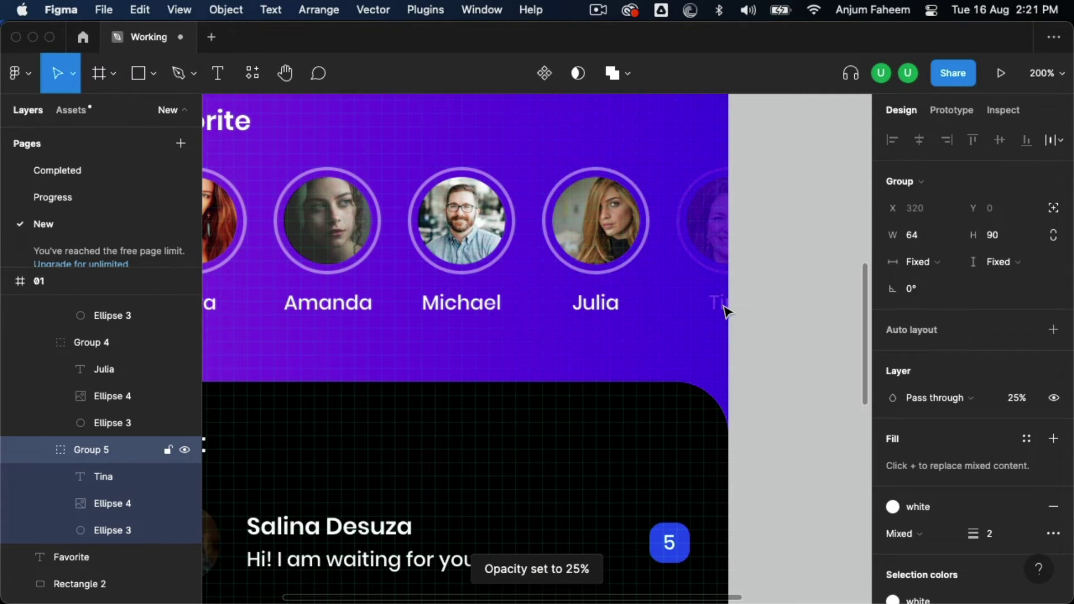
{"action": "left_click", "coordinate": [809, 361]}
Extend the black Chat background panel's top edge upward
{"action": "key", "text": "shift+0"}
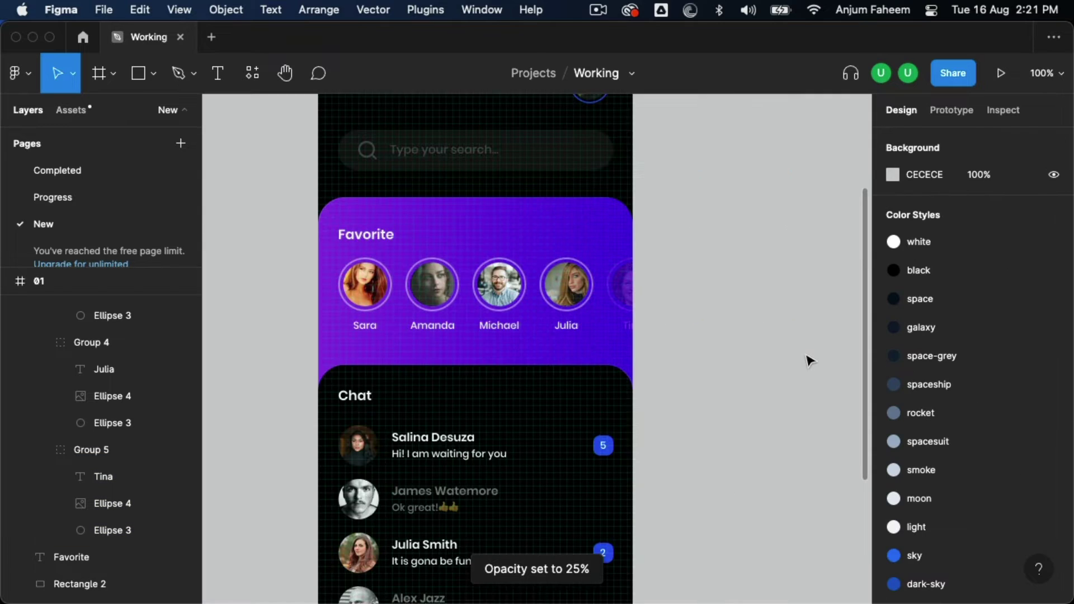
{"action": "scroll", "coordinate": [400, 313], "scroll_direction": "up", "scroll_amount": 1}
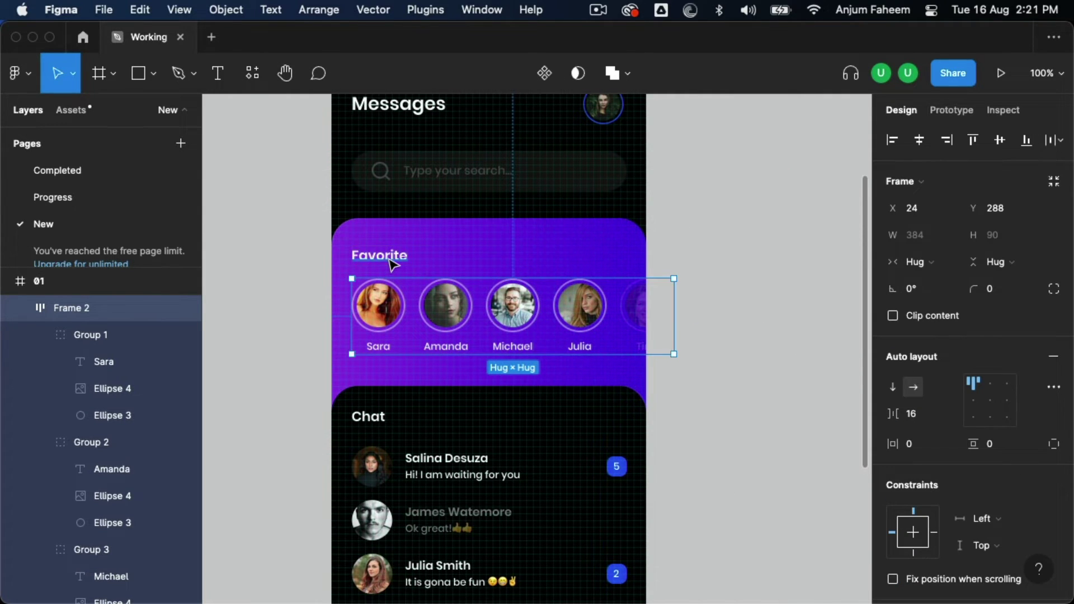
{"action": "left_click", "coordinate": [391, 261]}
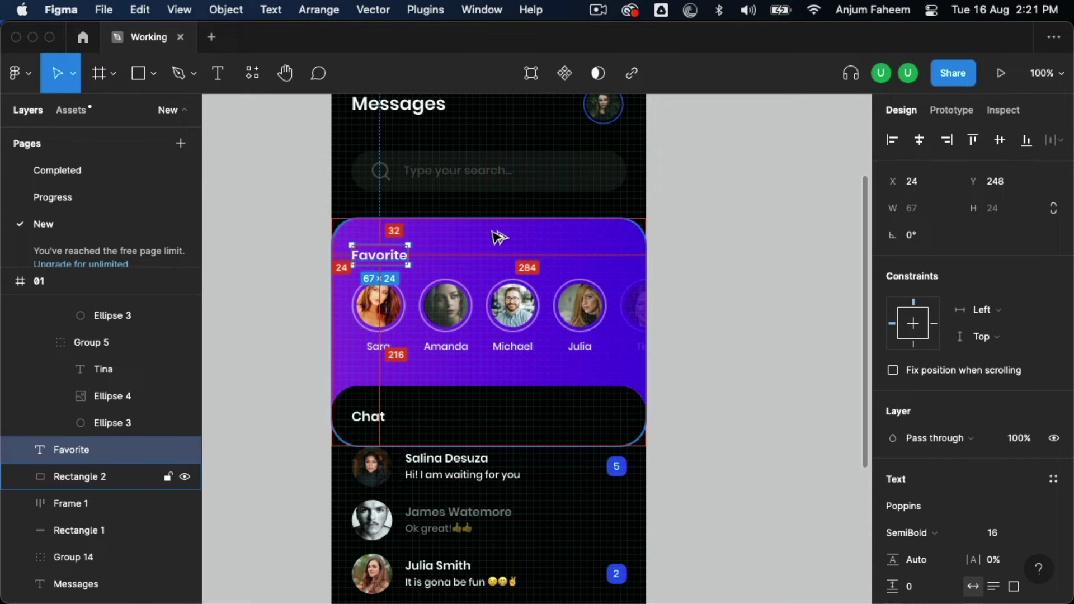
{"action": "left_click", "coordinate": [384, 302]}
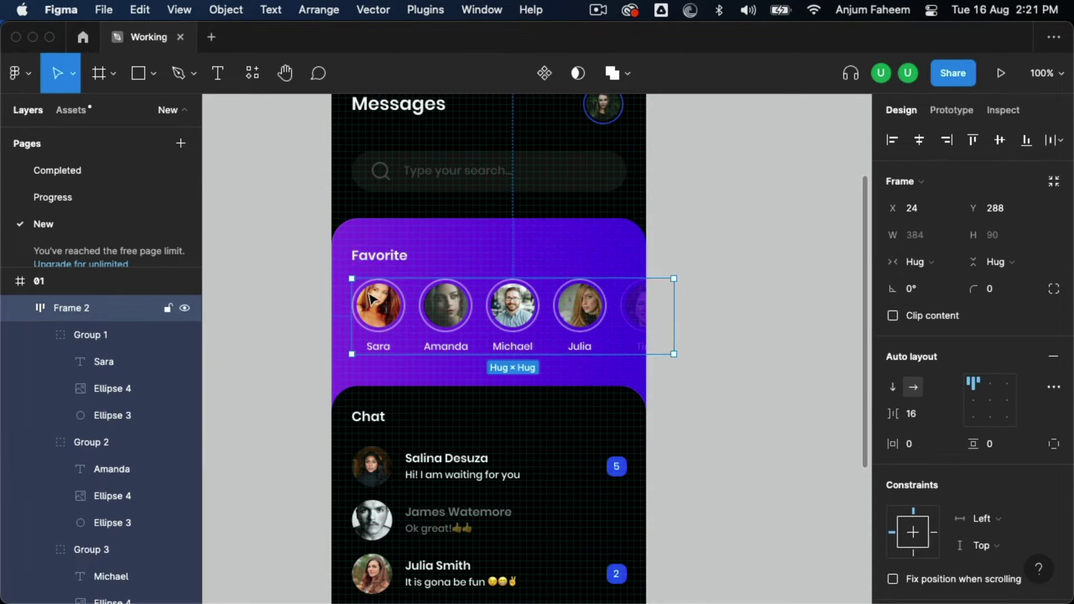
{"action": "left_click", "coordinate": [462, 413]}
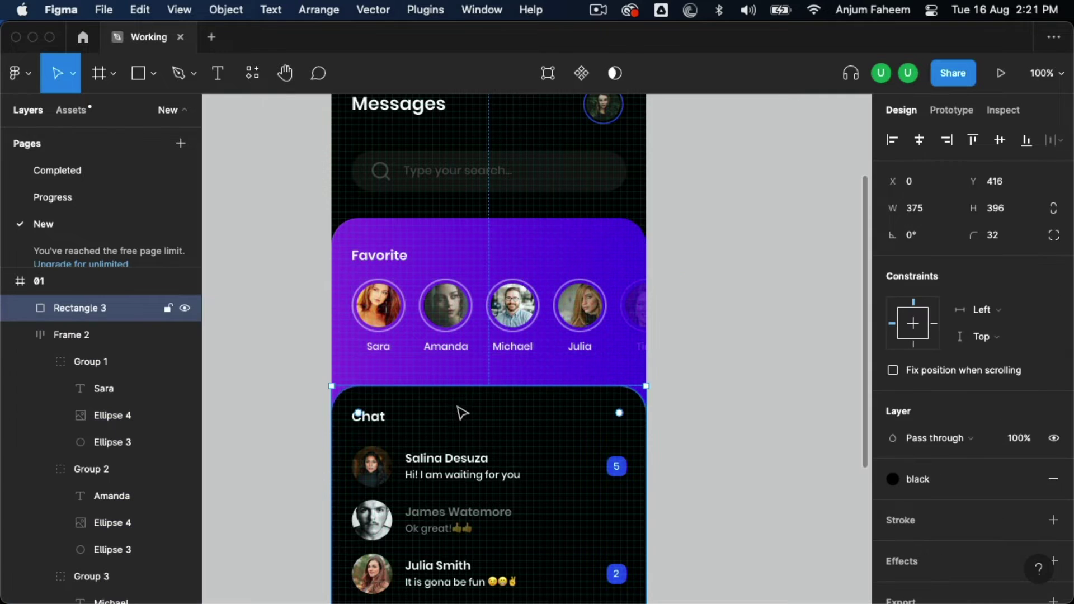
{"action": "left_click_drag", "start_coordinate": [472, 386], "coordinate": [472, 373]}
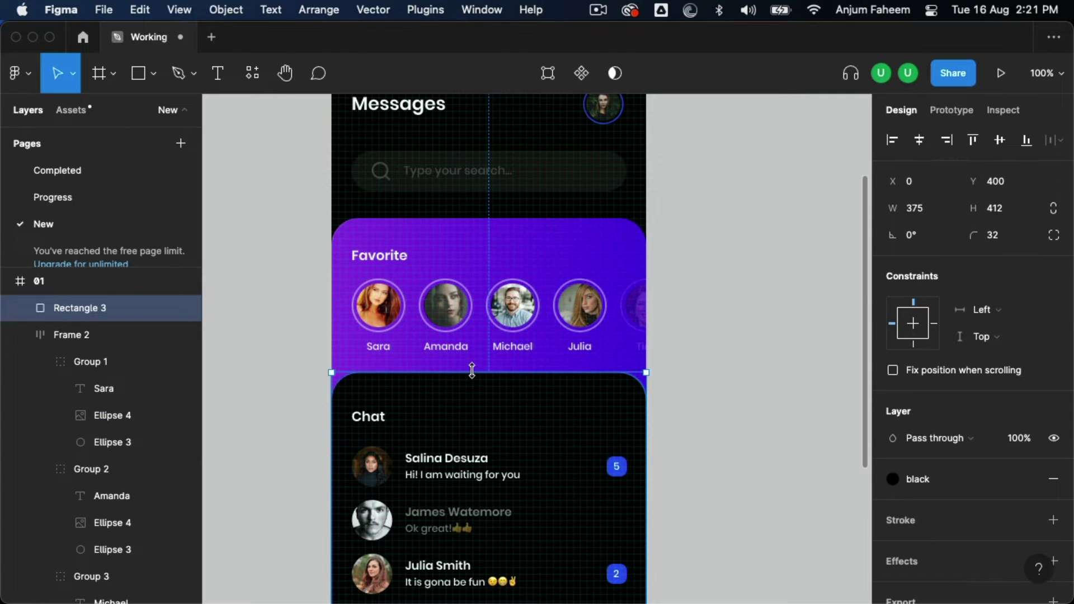
Space the five chat rows evenly with 16px gaps
{"action": "scroll", "coordinate": [444, 313], "scroll_direction": "down", "scroll_amount": 5}
{"action": "left_click", "coordinate": [368, 212]}
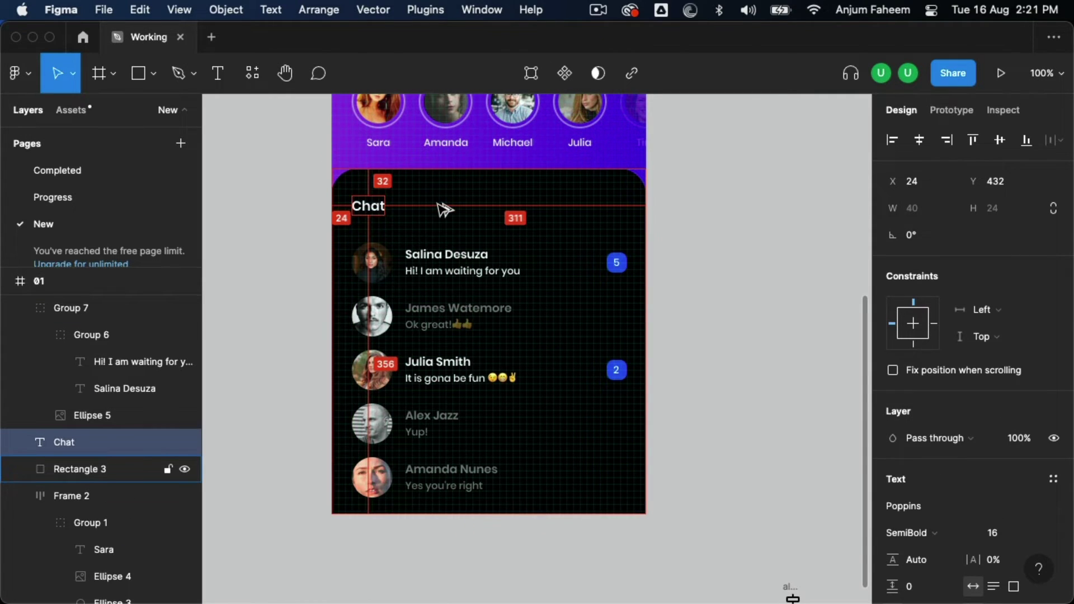
{"action": "left_click", "coordinate": [273, 240]}
{"action": "left_click_drag", "start_coordinate": [274, 237], "coordinate": [677, 523]}
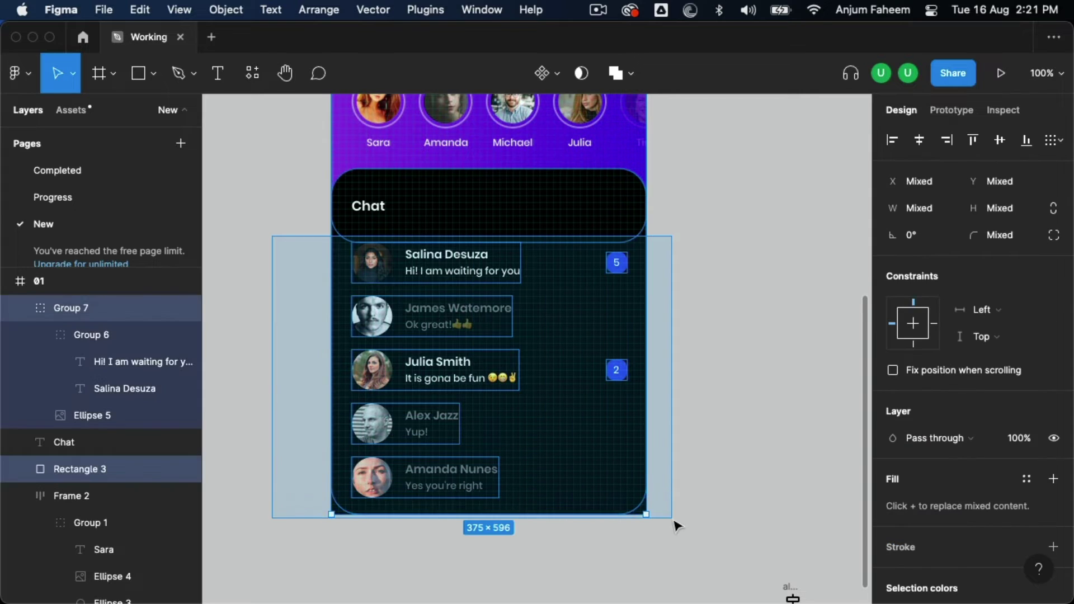
{"action": "left_click_drag", "start_coordinate": [494, 283], "coordinate": [480, 278]}
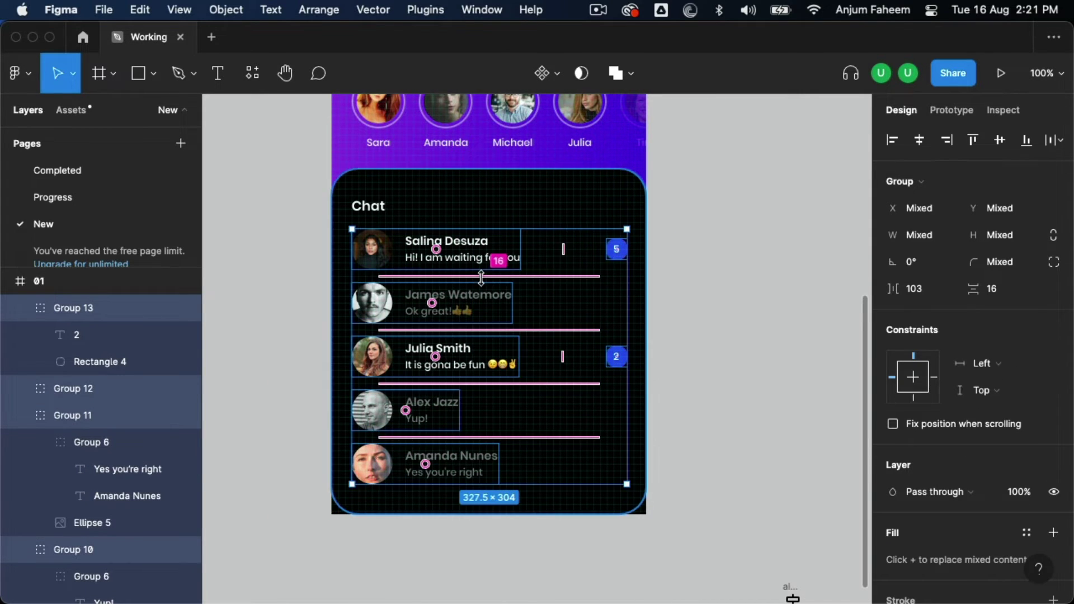
Give the screen frame 01 a corner radius of 32
{"action": "scroll", "coordinate": [735, 232], "scroll_direction": "up", "scroll_amount": 6}
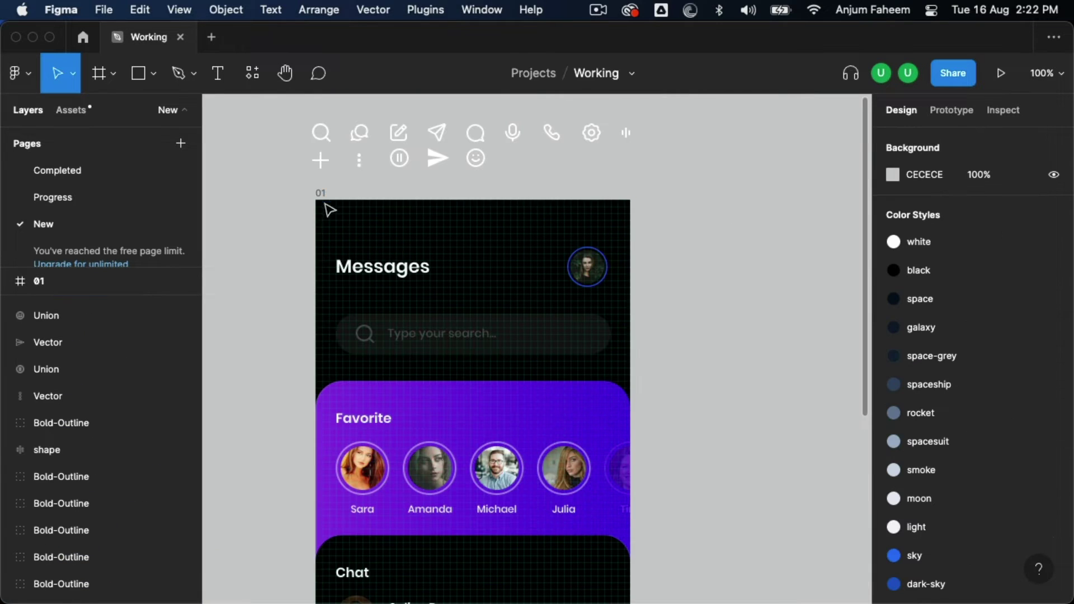
{"action": "left_click", "coordinate": [322, 195]}
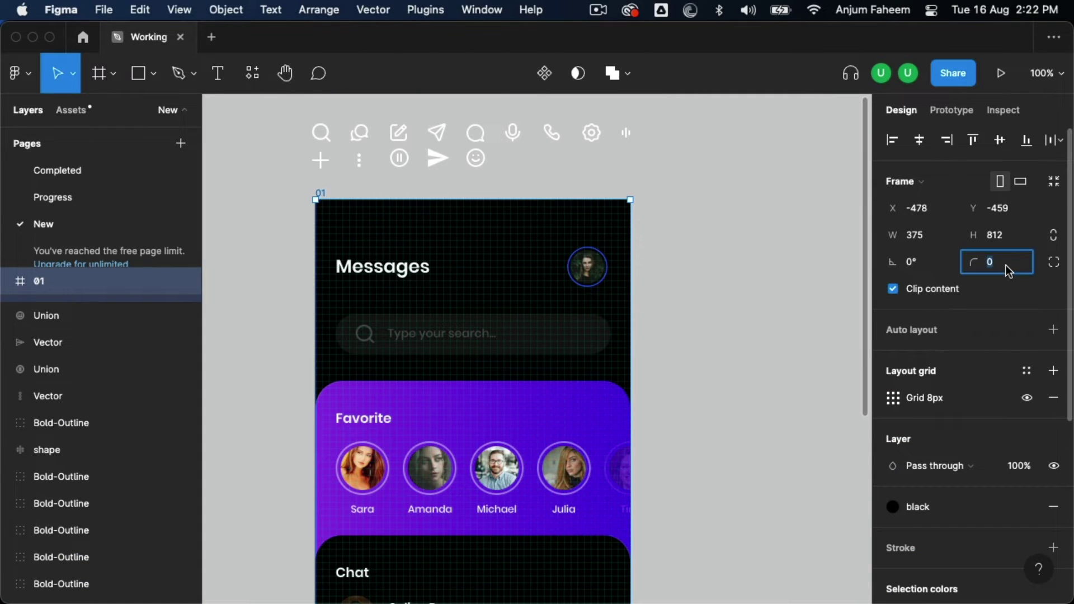
{"action": "type", "text": "32"}
{"action": "key", "text": "Return"}
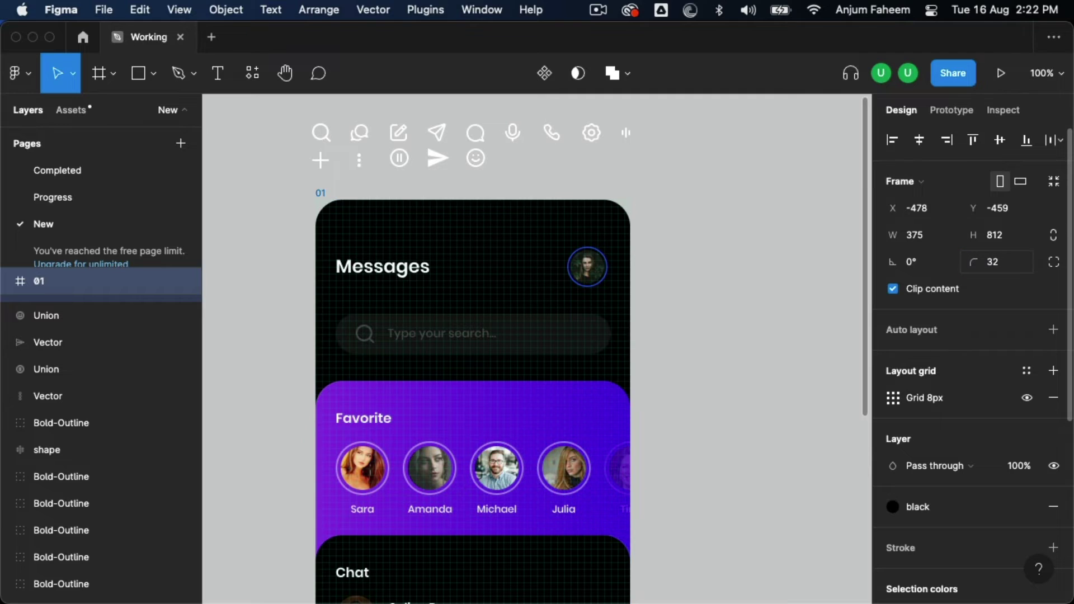
{"action": "key", "text": "shift+1"}
{"action": "left_click", "coordinate": [719, 343]}
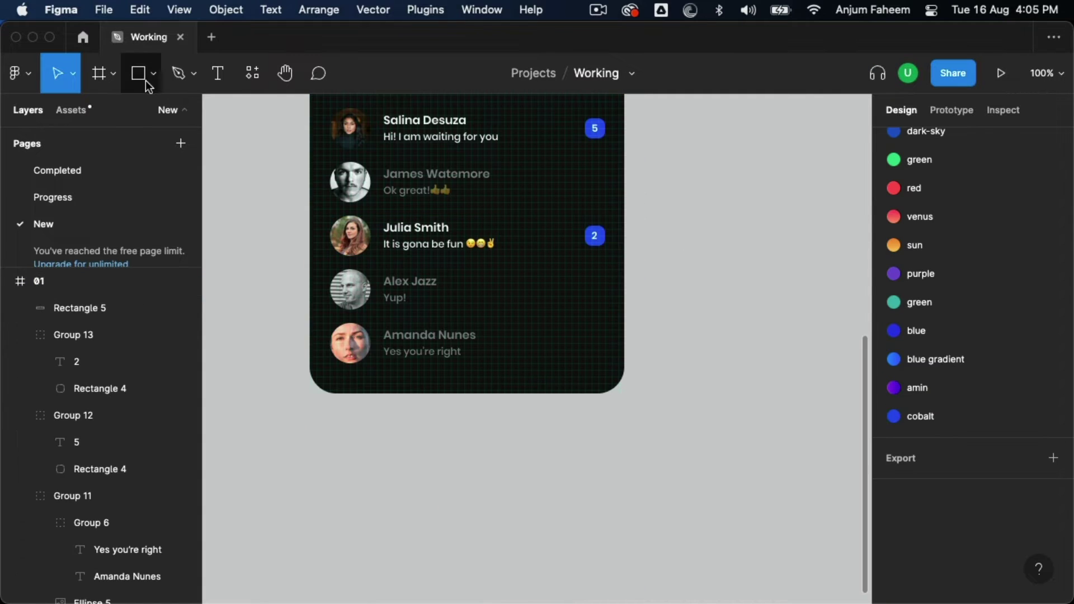
Draw a light grey bottom bar rectangle, 375 wide and 80 tall
{"action": "left_click", "coordinate": [139, 78]}
{"action": "left_click_drag", "start_coordinate": [311, 316], "coordinate": [624, 394]}
{"action": "left_click_drag", "start_coordinate": [464, 315], "coordinate": [463, 326]}
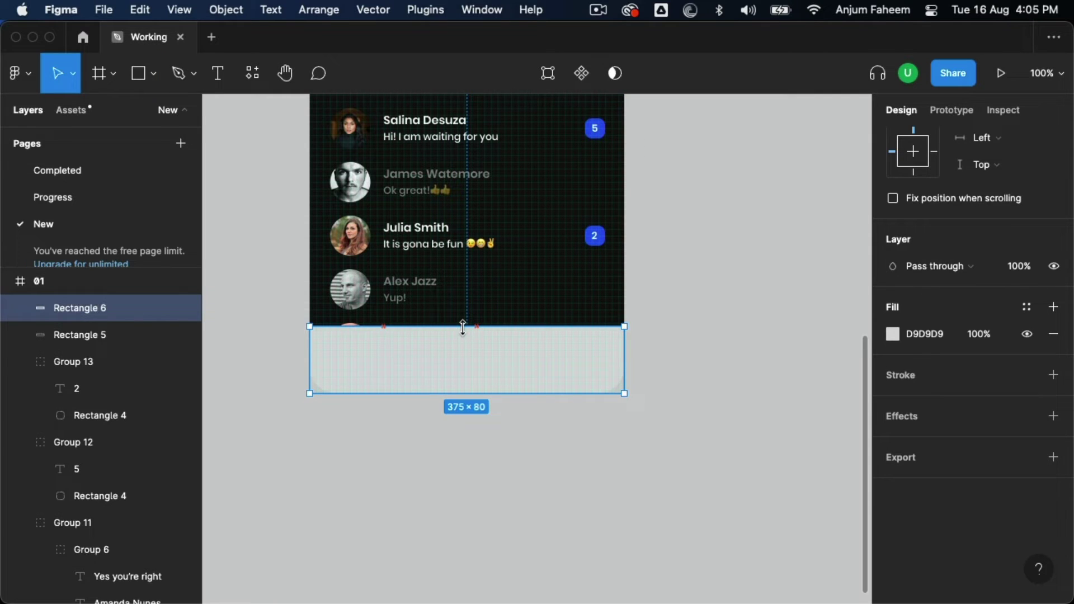
{"action": "scroll", "coordinate": [467, 341], "scroll_direction": "up", "scroll_amount": 5}
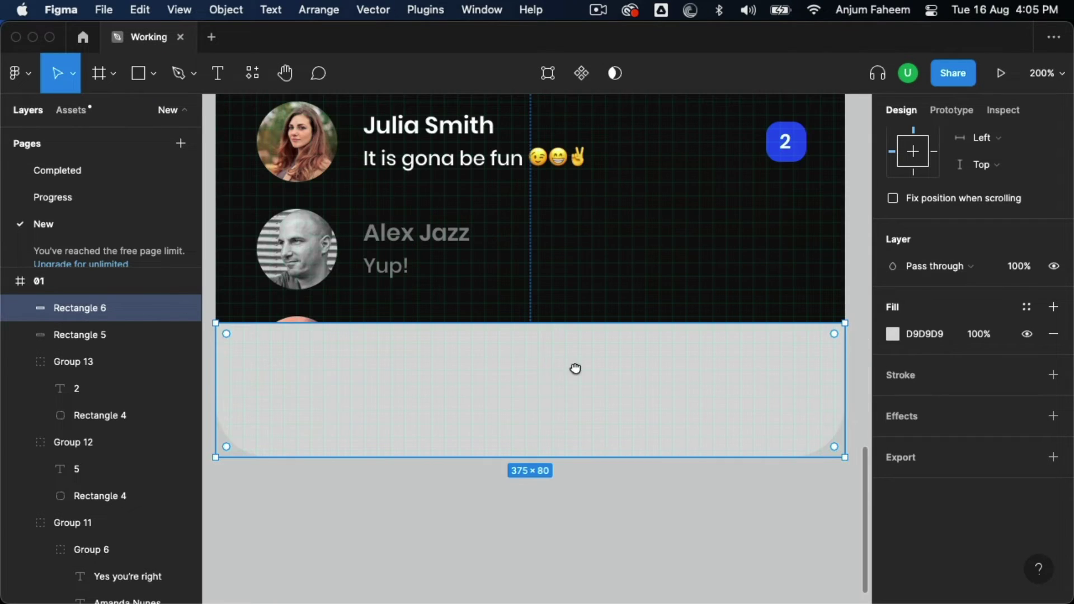
Add a midpoint on the bar's top edge, raise it, and bend it into a curve
{"action": "double_click", "coordinate": [518, 347]}
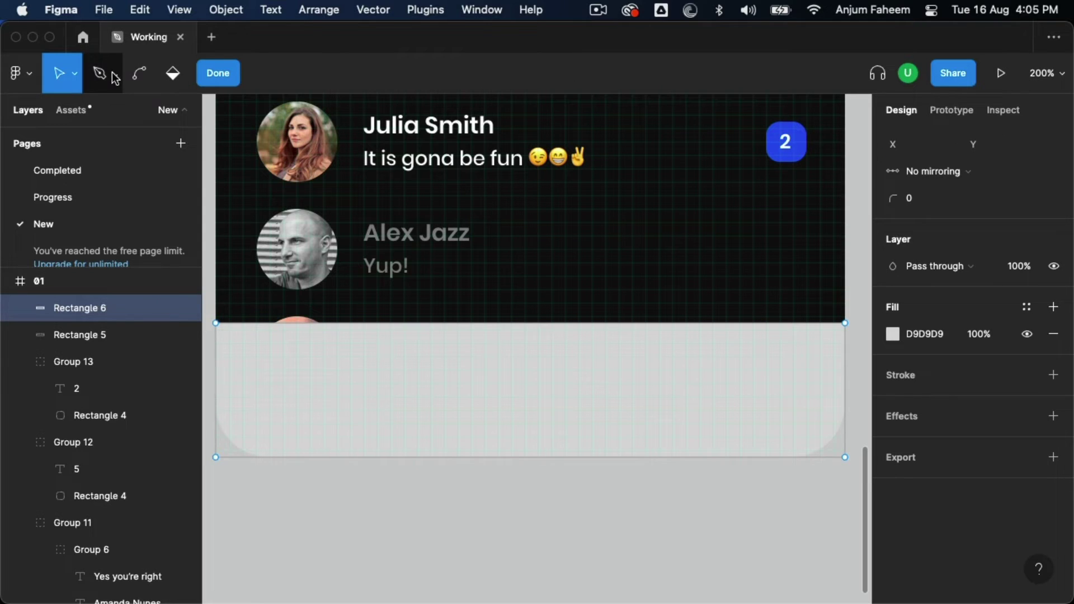
{"action": "left_click", "coordinate": [103, 75]}
{"action": "left_click", "coordinate": [530, 324]}
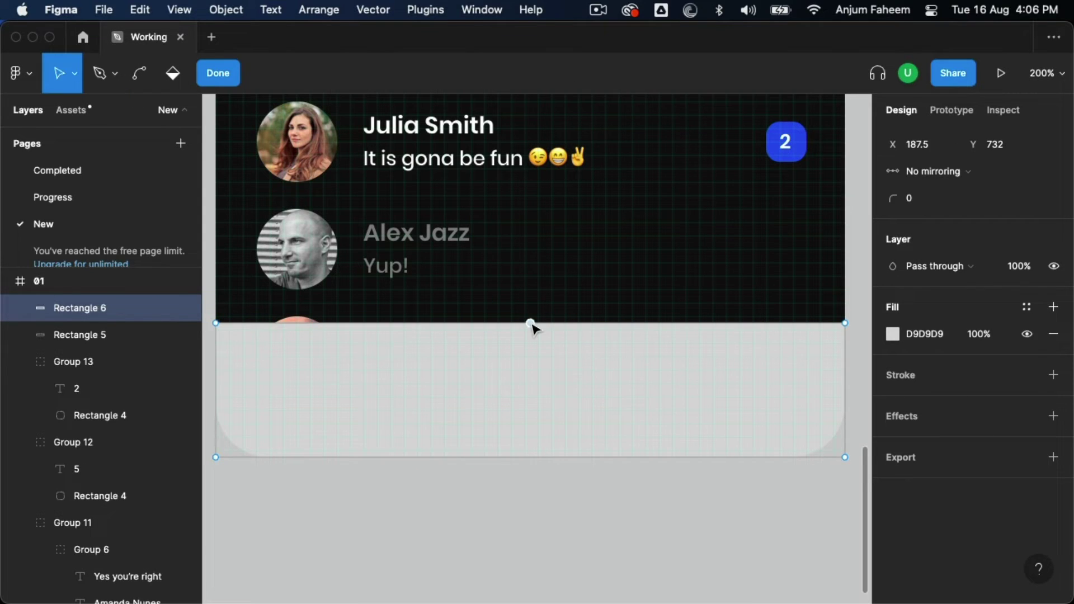
{"action": "left_click_drag", "start_coordinate": [530, 323], "coordinate": [530, 292]}
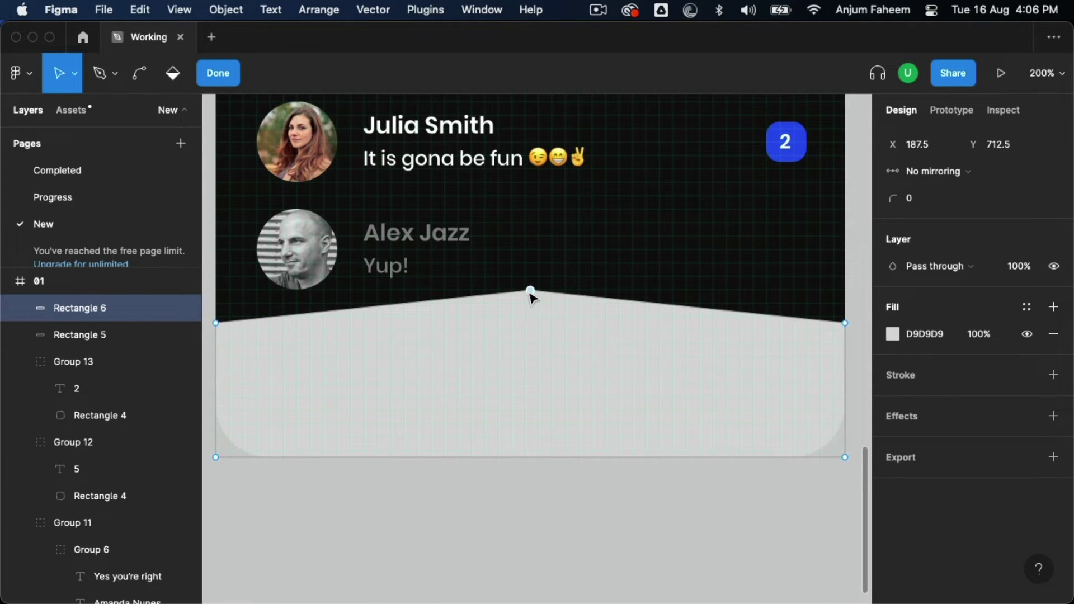
{"action": "left_click", "coordinate": [140, 72]}
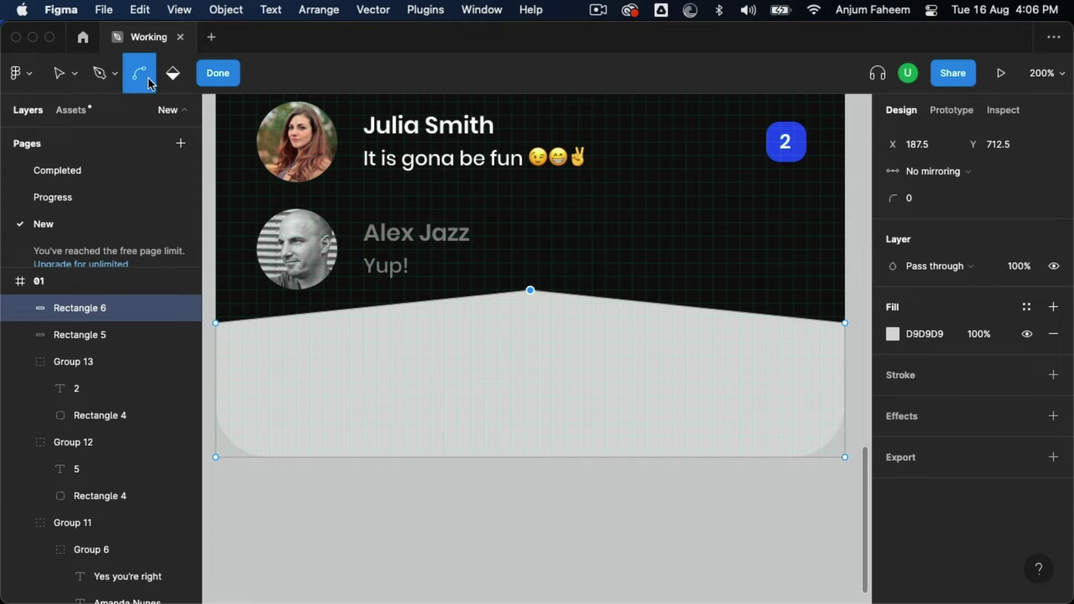
{"action": "left_click", "coordinate": [530, 291]}
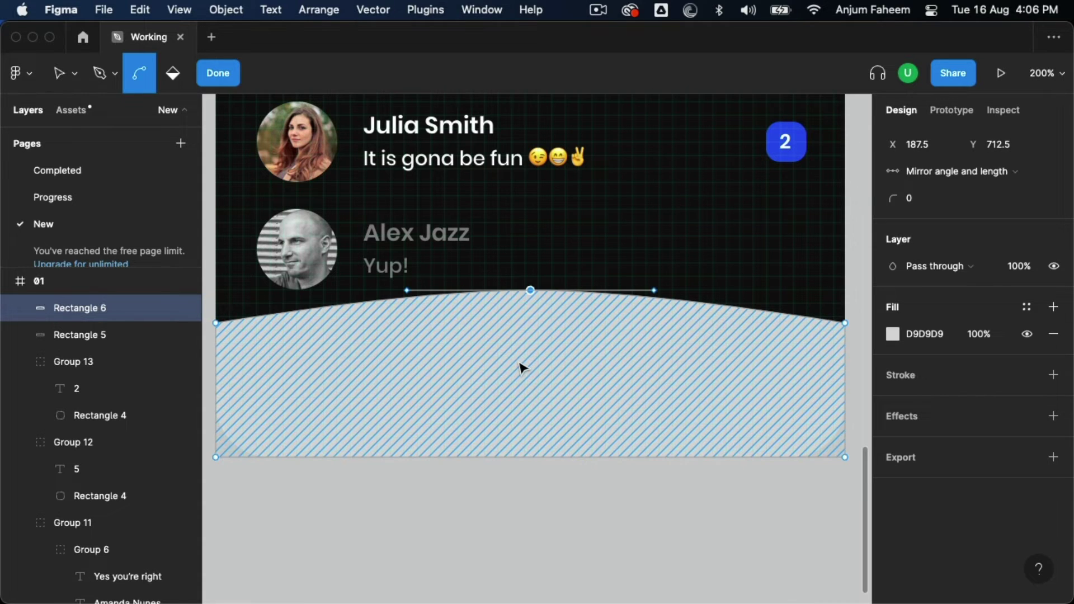
{"action": "left_click", "coordinate": [520, 368]}
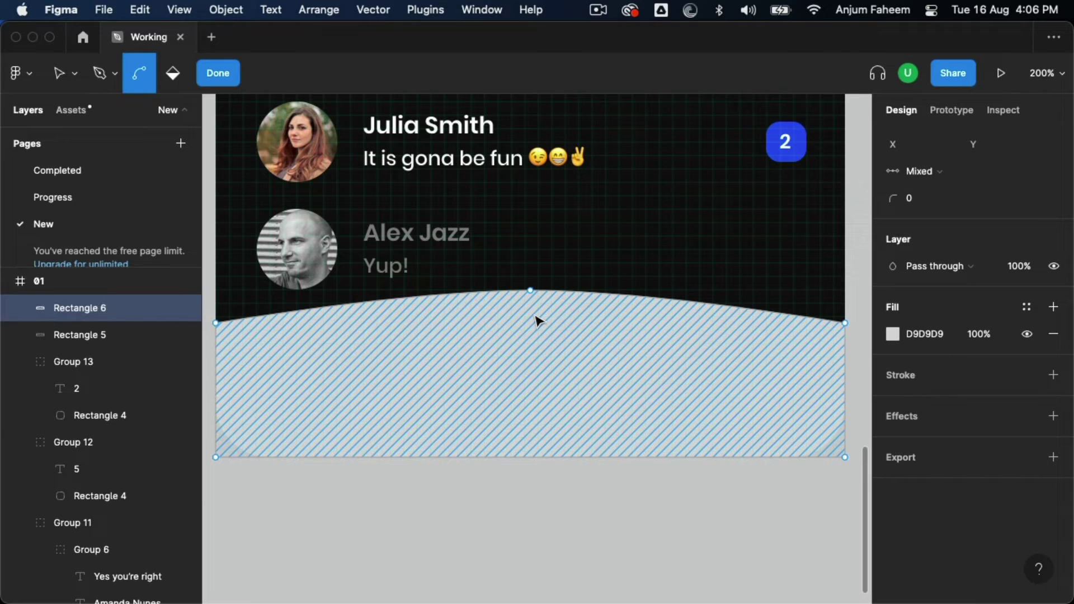
Nudge the curve's peak point down into a gentle arch
{"action": "key", "text": "v"}
{"action": "left_click", "coordinate": [530, 290]}
{"action": "key", "text": "shift+Down"}
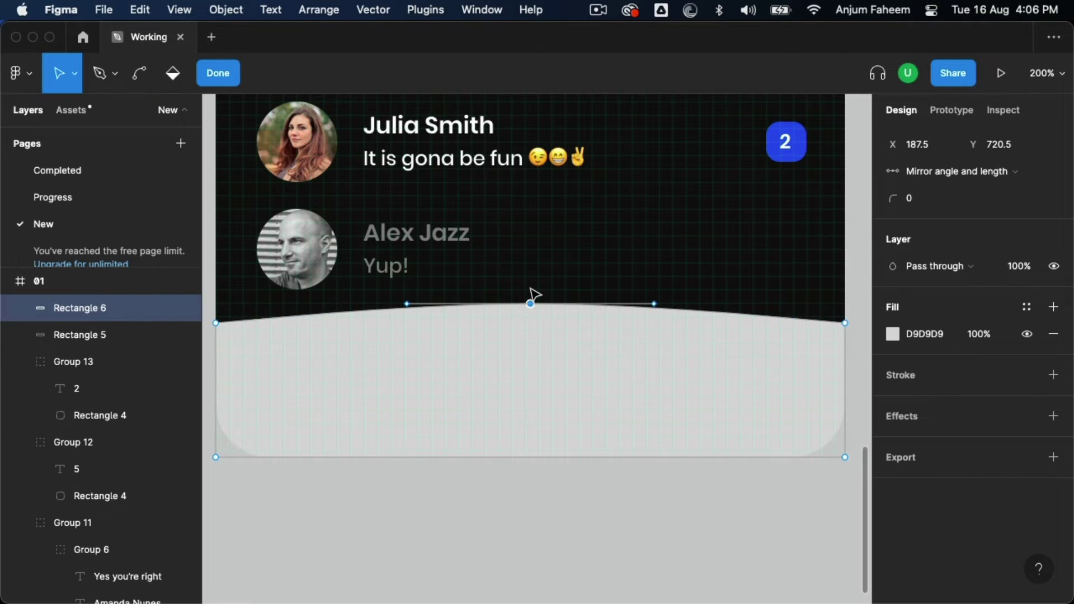
{"action": "left_click", "coordinate": [476, 482]}
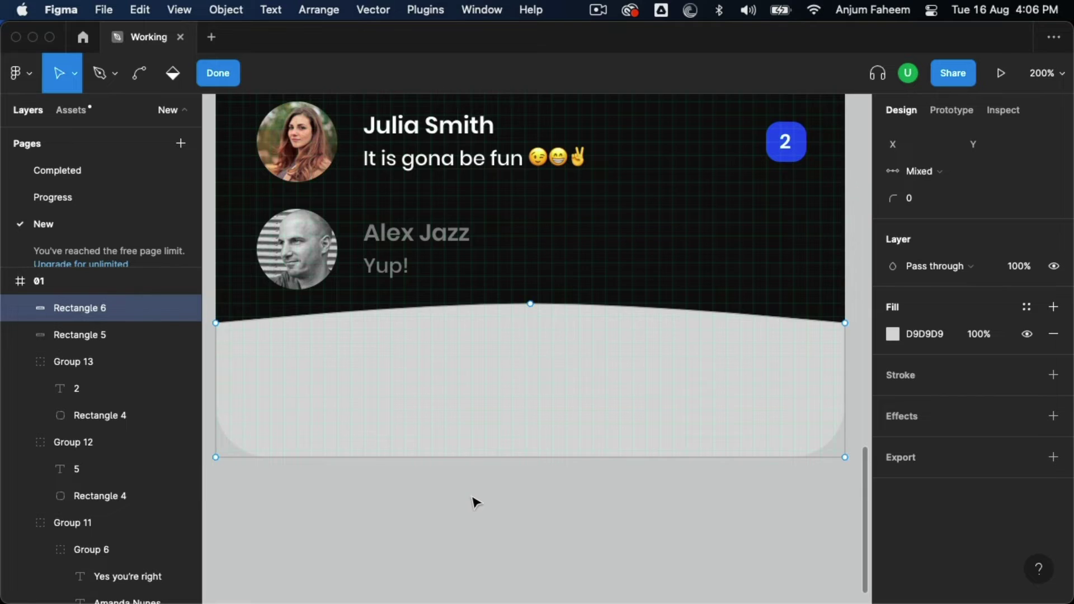
{"action": "key", "text": "shift+0"}
Select the message, phone, sound-bars and settings icons in the icon set
{"action": "key", "text": "Escape"}
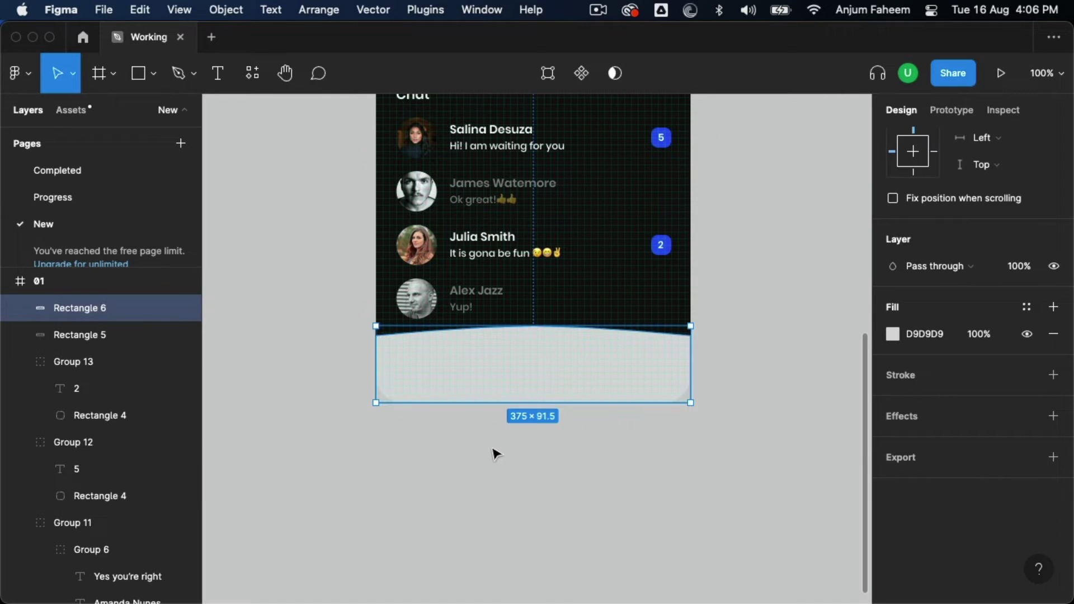
{"action": "left_click", "coordinate": [533, 460]}
{"action": "scroll", "coordinate": [506, 479], "scroll_direction": "up", "scroll_amount": 3}
{"action": "scroll", "coordinate": [506, 480], "scroll_direction": "right", "scroll_amount": 3}
{"action": "scroll", "coordinate": [437, 377], "scroll_direction": "up", "scroll_amount": 2}
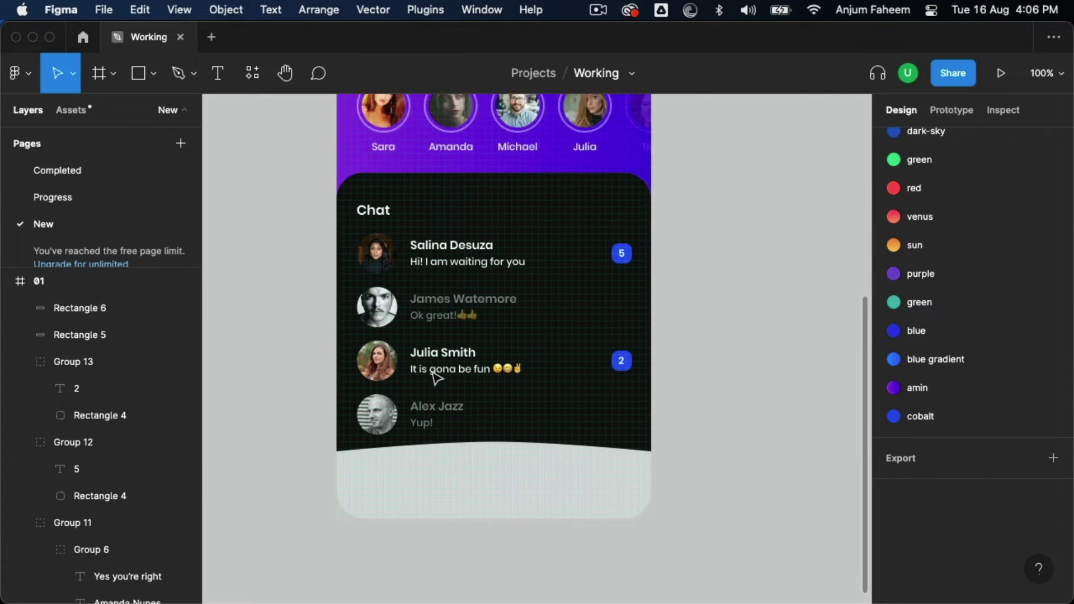
{"action": "scroll", "coordinate": [439, 377], "scroll_direction": "up", "scroll_amount": 5}
{"action": "scroll", "coordinate": [414, 369], "scroll_direction": "up", "scroll_amount": 5}
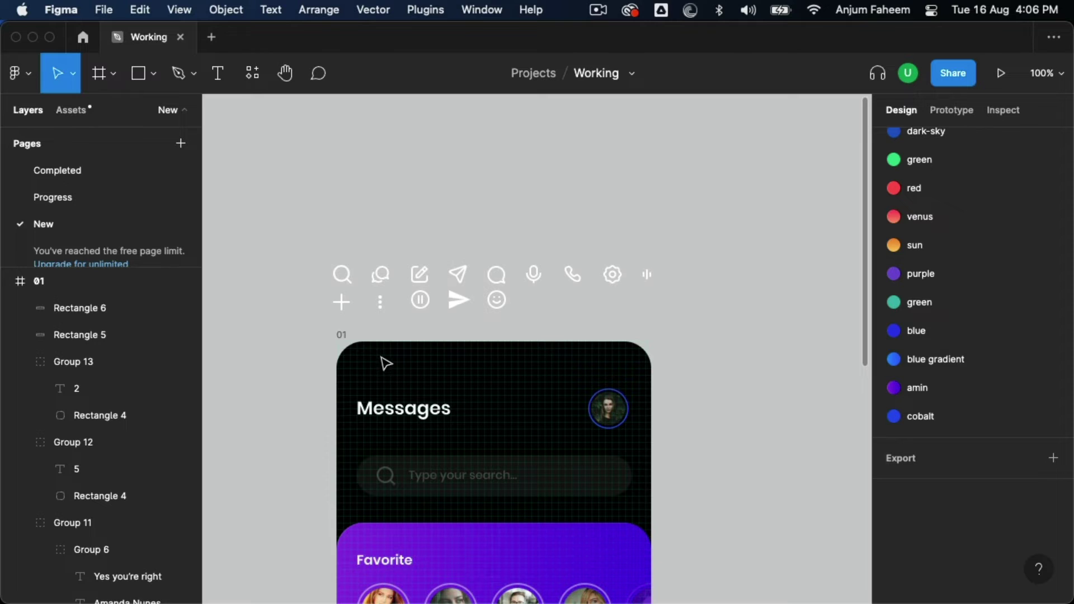
{"action": "left_click", "coordinate": [507, 278]}
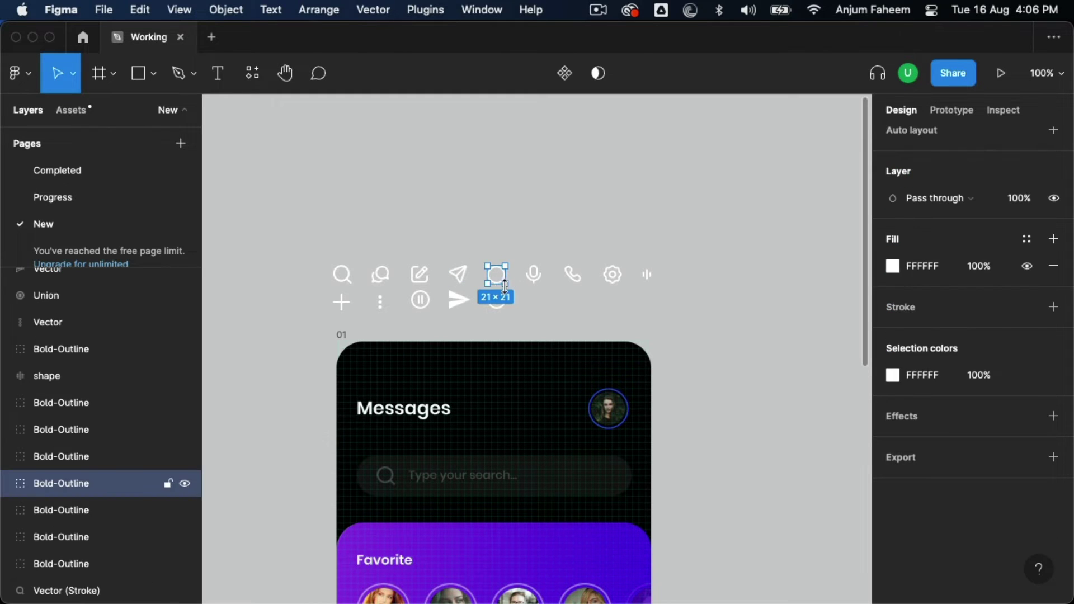
{"action": "left_click", "coordinate": [581, 281], "text": "shift"}
{"action": "left_click", "coordinate": [649, 277], "text": "shift"}
{"action": "left_click", "coordinate": [614, 277], "text": "shift"}
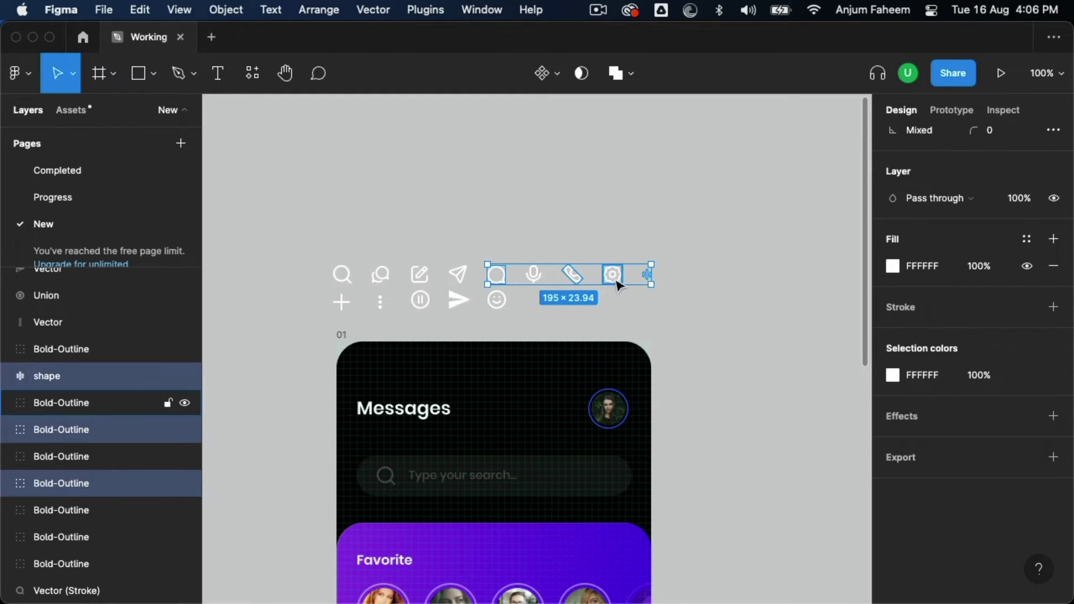
{"action": "scroll", "coordinate": [615, 290], "scroll_direction": "down", "scroll_amount": 5}
{"action": "scroll", "coordinate": [538, 410], "scroll_direction": "down", "scroll_amount": 8}
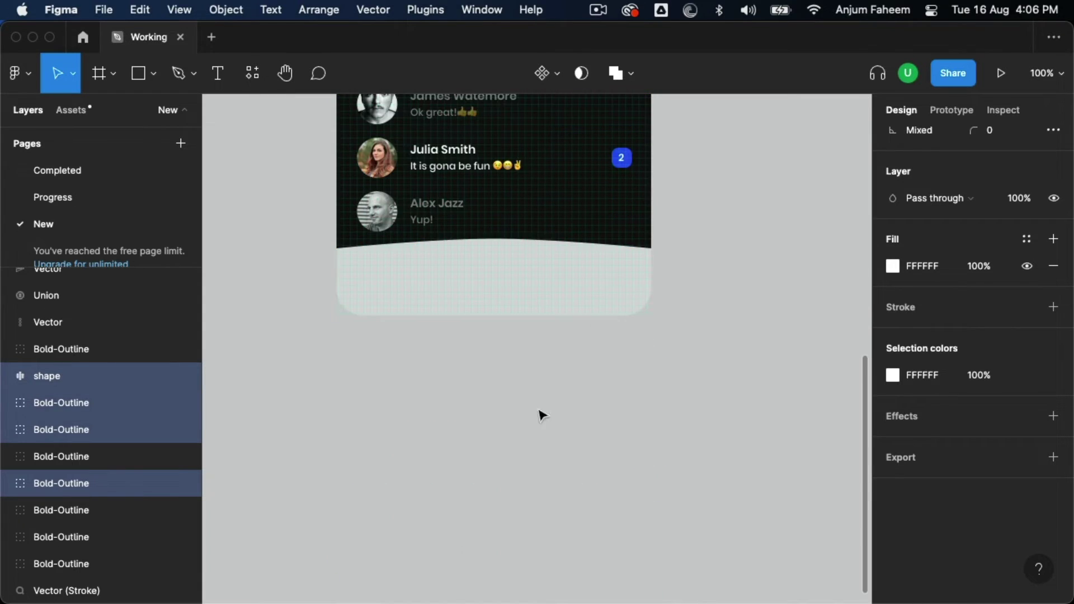
{"action": "left_click", "coordinate": [535, 407]}
Paste the four icons and arrange them aligned inside the bottom bar
{"action": "key", "text": "plus"}
{"action": "scroll", "coordinate": [566, 453], "scroll_direction": "up", "scroll_amount": 3}
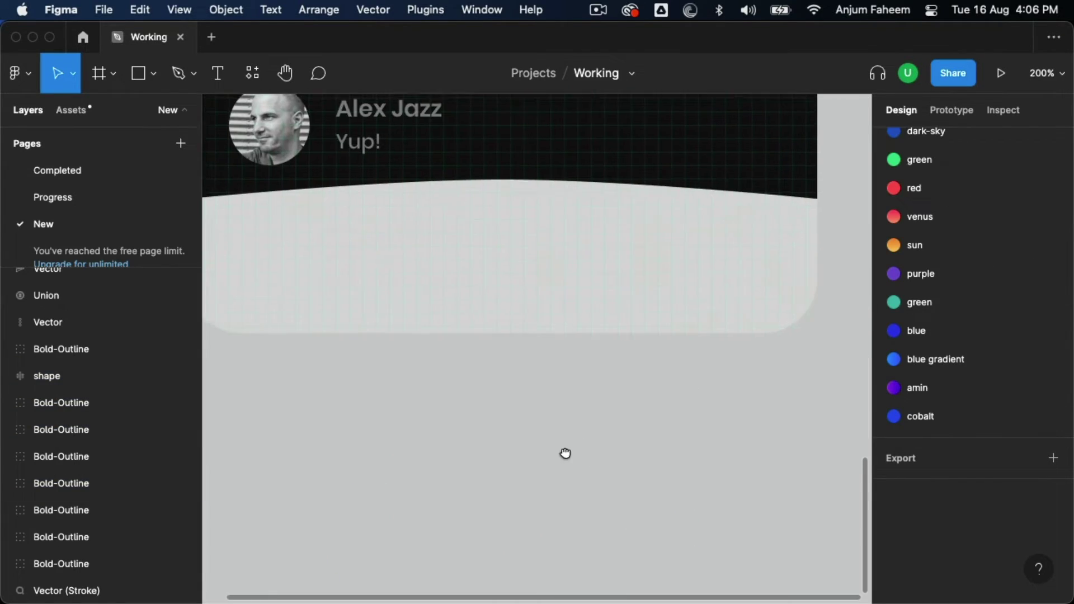
{"action": "key", "text": "ctrl+v"}
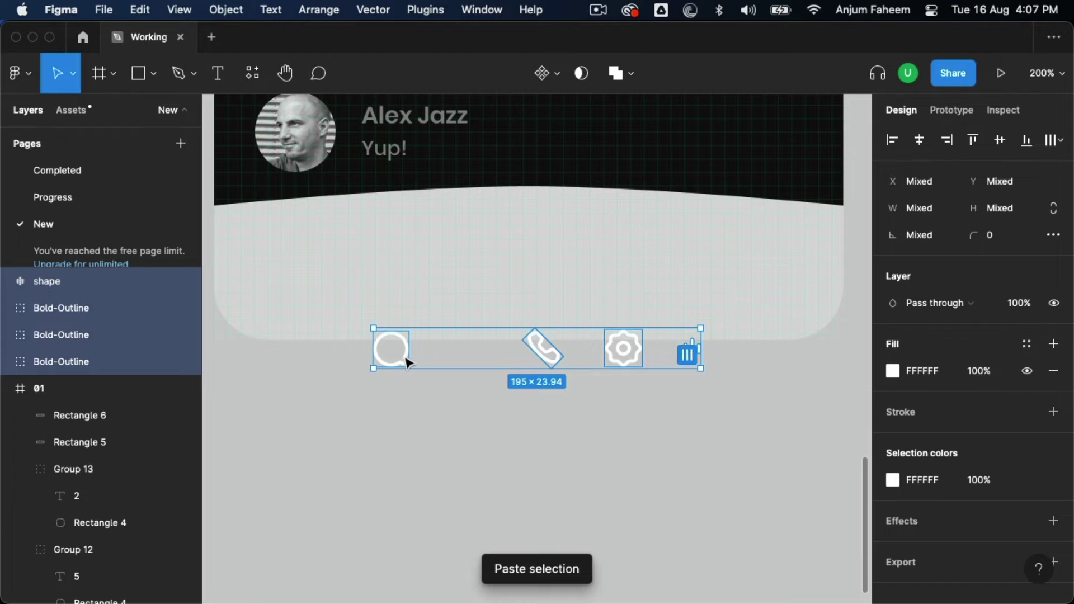
{"action": "mouse_move", "coordinate": [407, 362]}
{"action": "left_mouse_down"}
{"action": "mouse_move", "coordinate": [376, 414]}
{"action": "mouse_move", "coordinate": [359, 414]}
{"action": "mouse_move", "coordinate": [287, 261]}
{"action": "left_mouse_up"}
{"action": "left_click", "coordinate": [357, 437]}
{"action": "left_click", "coordinate": [360, 412]}
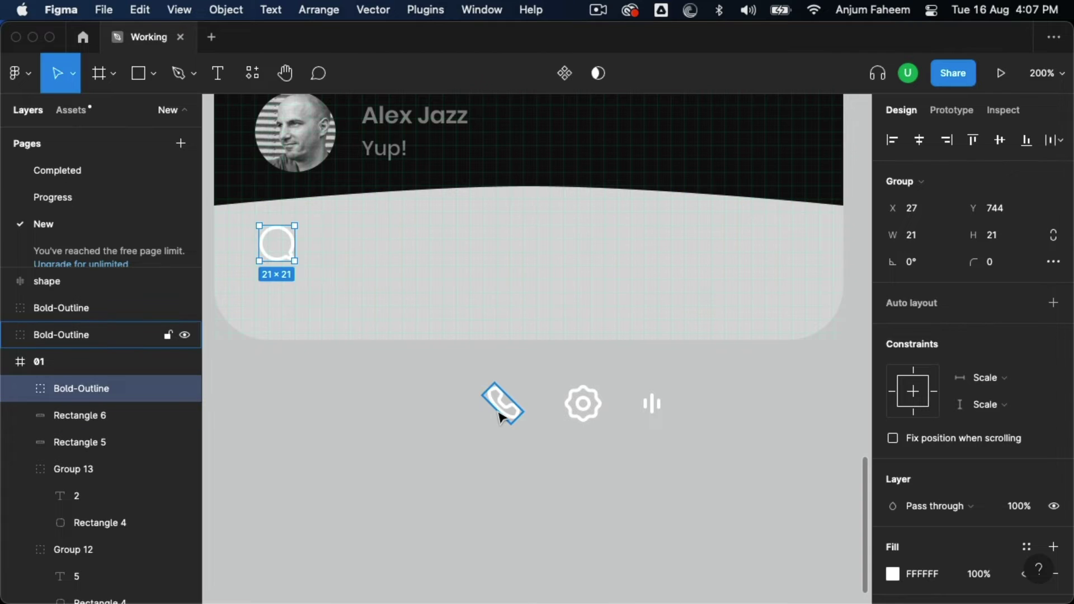
{"action": "left_click_drag", "start_coordinate": [500, 417], "coordinate": [376, 248]}
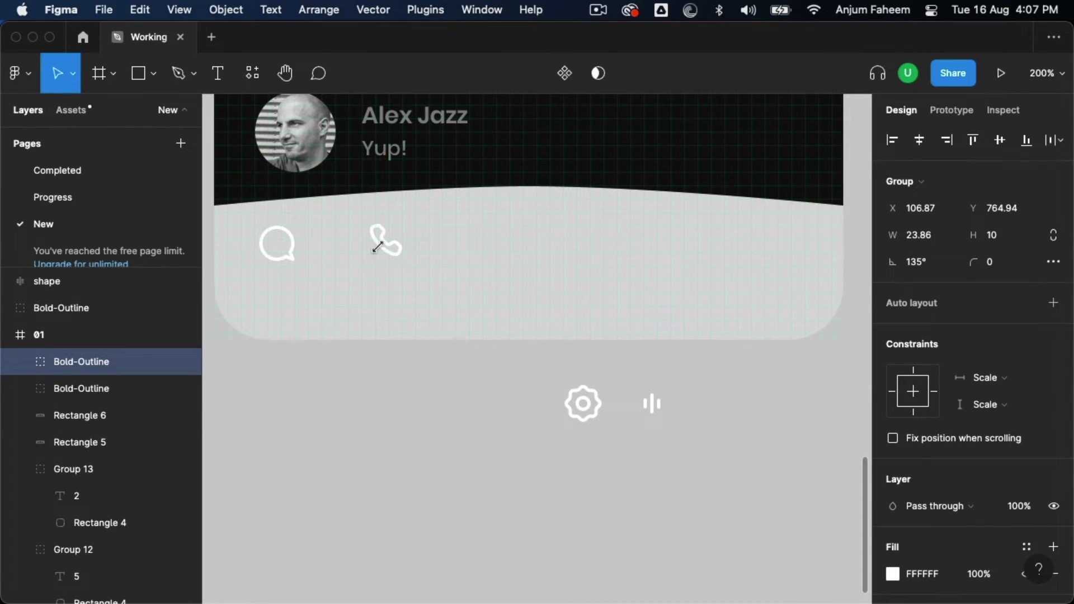
{"action": "left_click_drag", "start_coordinate": [579, 408], "coordinate": [782, 249]}
{"action": "left_click_drag", "start_coordinate": [651, 406], "coordinate": [724, 246]}
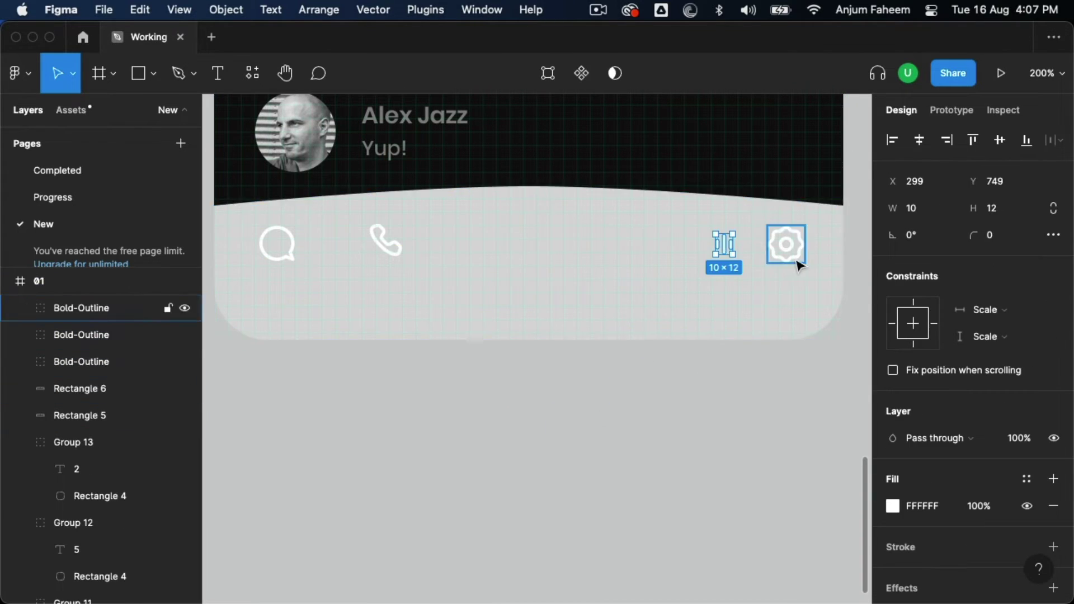
{"action": "key", "text": "shift+Down"}
{"action": "left_click", "coordinate": [350, 401]}
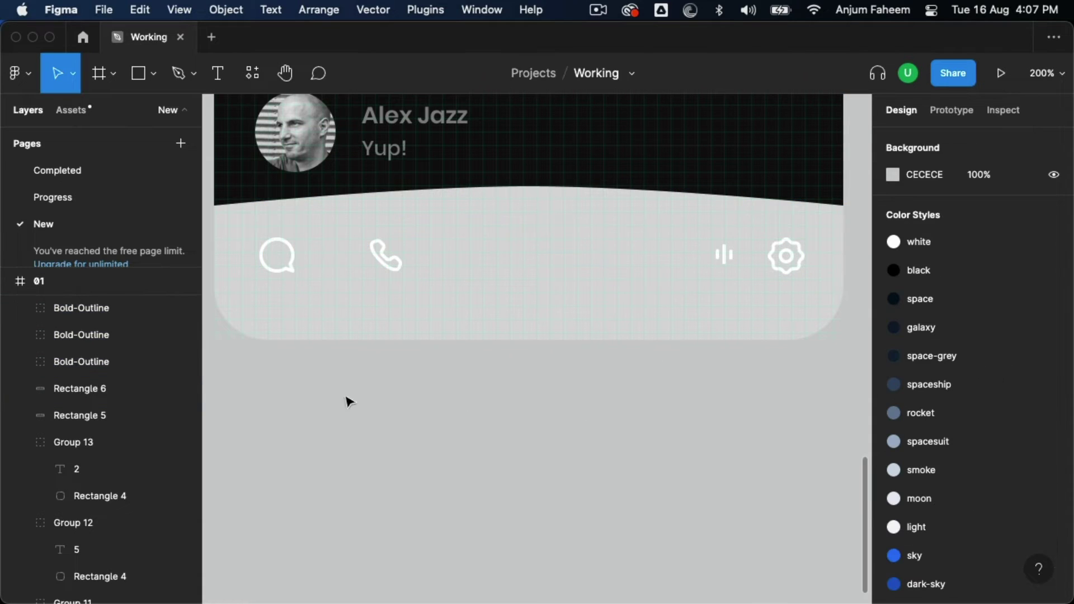
Add a 'Chat' text label below the message icon
{"action": "key", "text": "t"}
{"action": "left_click", "coordinate": [277, 309]}
{"action": "type", "text": "Chat"}
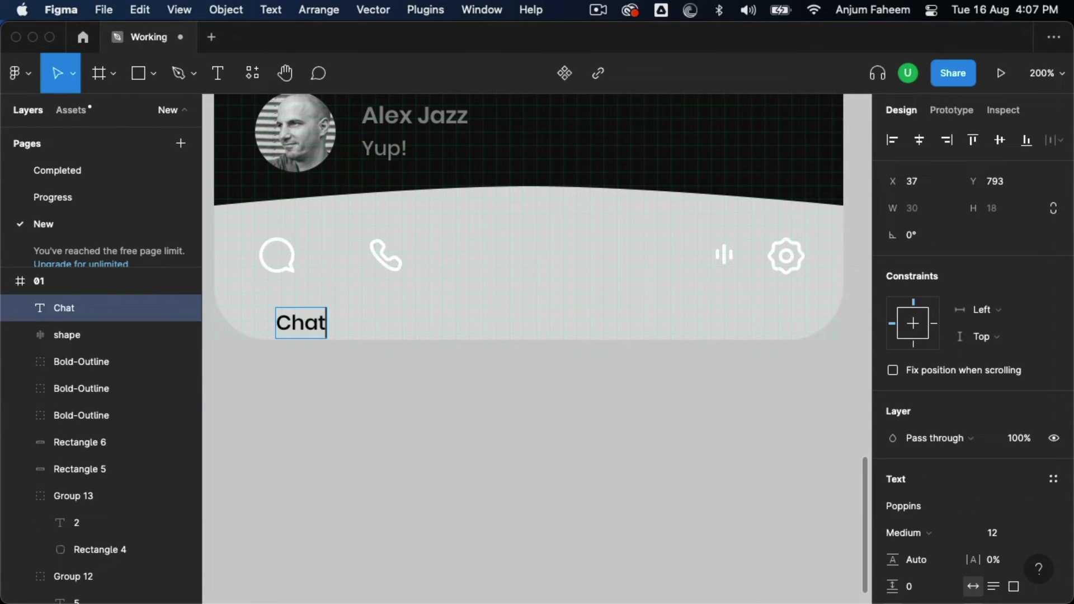
{"action": "key", "text": "Escape"}
Position the Chat label under the message icon and make it white
{"action": "left_click_drag", "start_coordinate": [311, 327], "coordinate": [288, 311]}
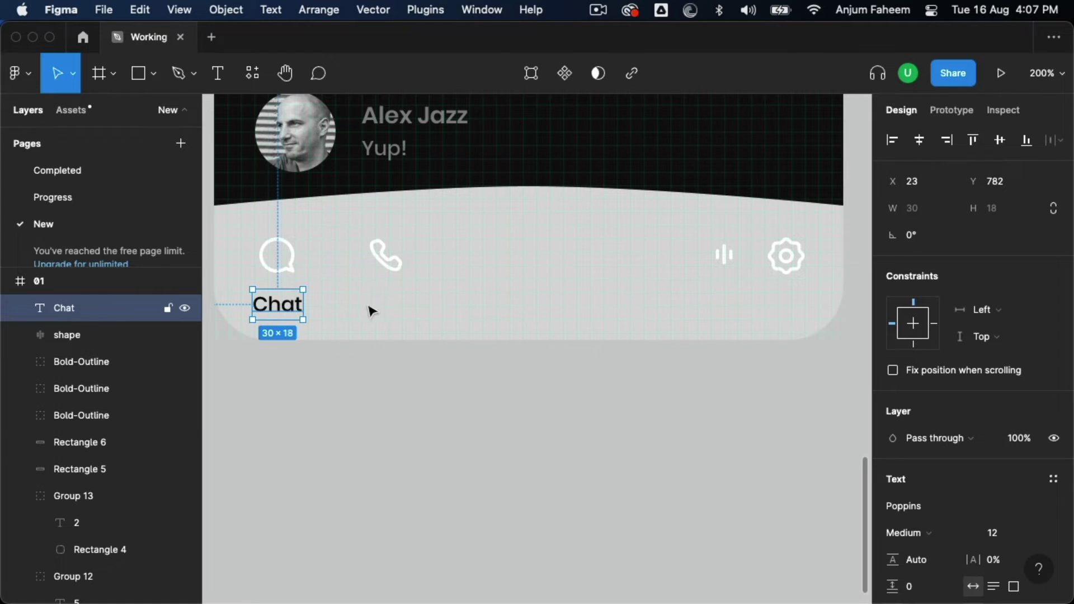
{"action": "scroll", "coordinate": [951, 492], "scroll_direction": "down", "scroll_amount": 5}
{"action": "left_click", "coordinate": [895, 443]}
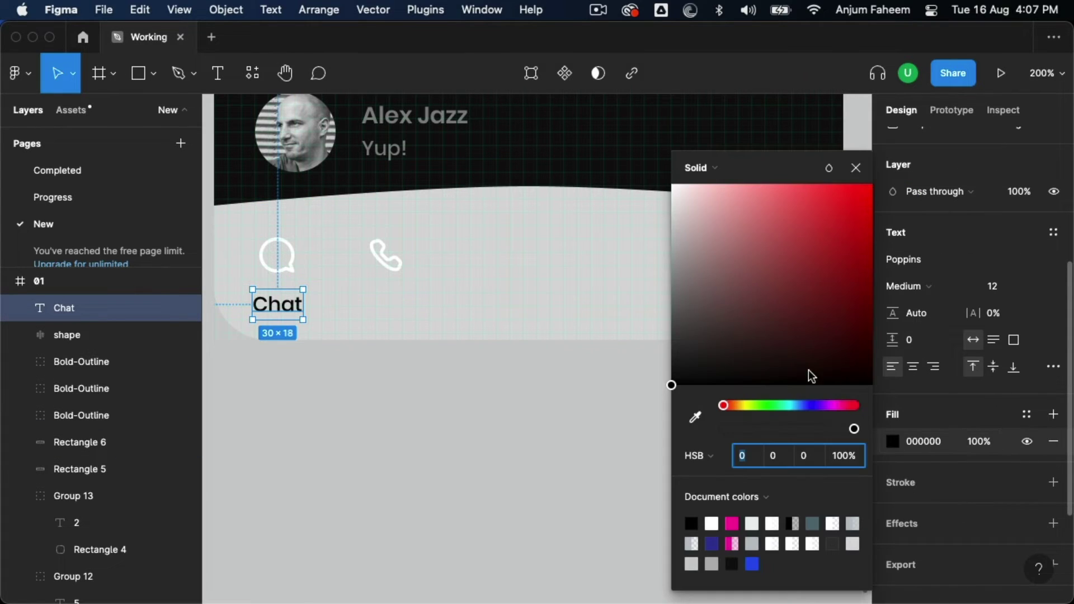
{"action": "left_click_drag", "start_coordinate": [810, 376], "coordinate": [606, 172]}
{"action": "key", "text": "Escape"}
{"action": "key", "text": "Escape"}
Duplicate the label under the other icons as Calls, Status and Settings
{"action": "left_click_drag", "start_coordinate": [291, 309], "coordinate": [400, 309], "text": "alt"}
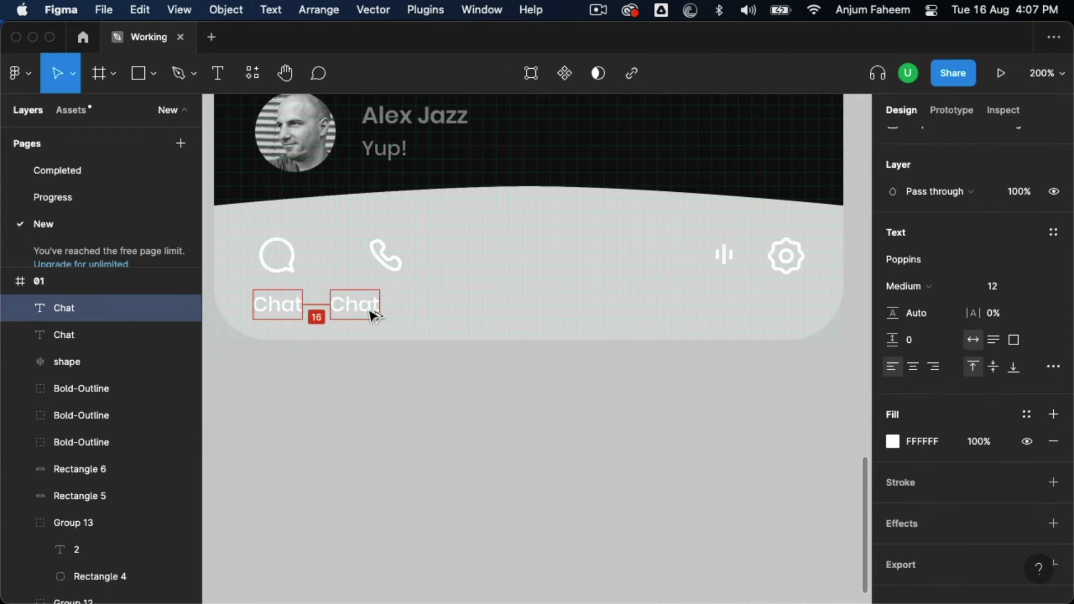
{"action": "left_click_drag", "start_coordinate": [371, 365], "coordinate": [772, 365], "text": "alt"}
{"action": "double_click", "coordinate": [686, 365]}
{"action": "type", "text": "Status"}
{"action": "double_click", "coordinate": [772, 364]}
{"action": "type", "text": "Settings"}
{"action": "key", "text": "shift+0"}
{"action": "left_click", "coordinate": [496, 398]}
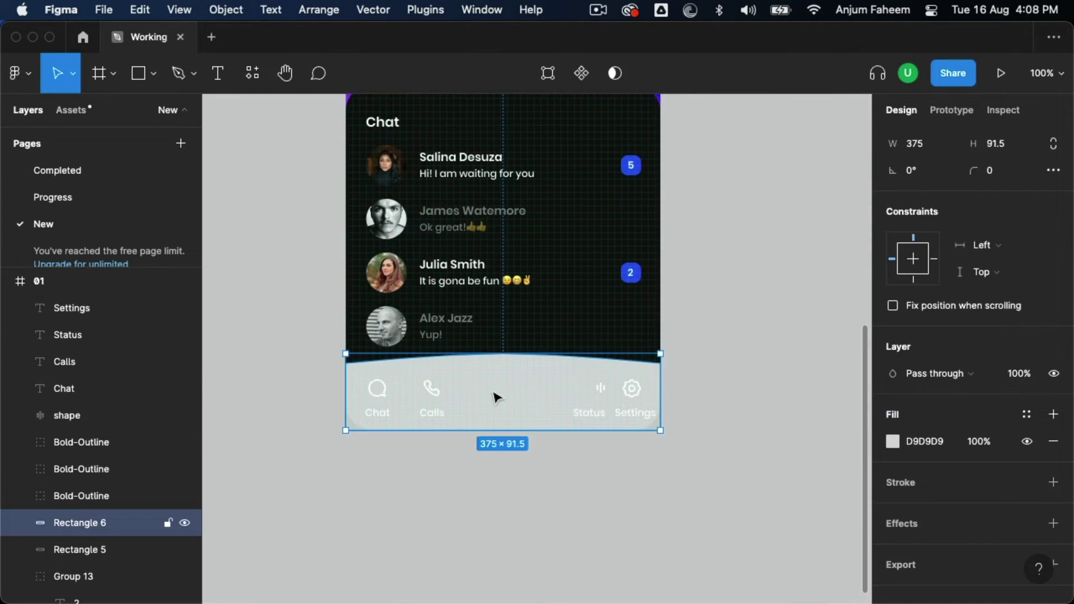
{"action": "left_click", "coordinate": [154, 74]}
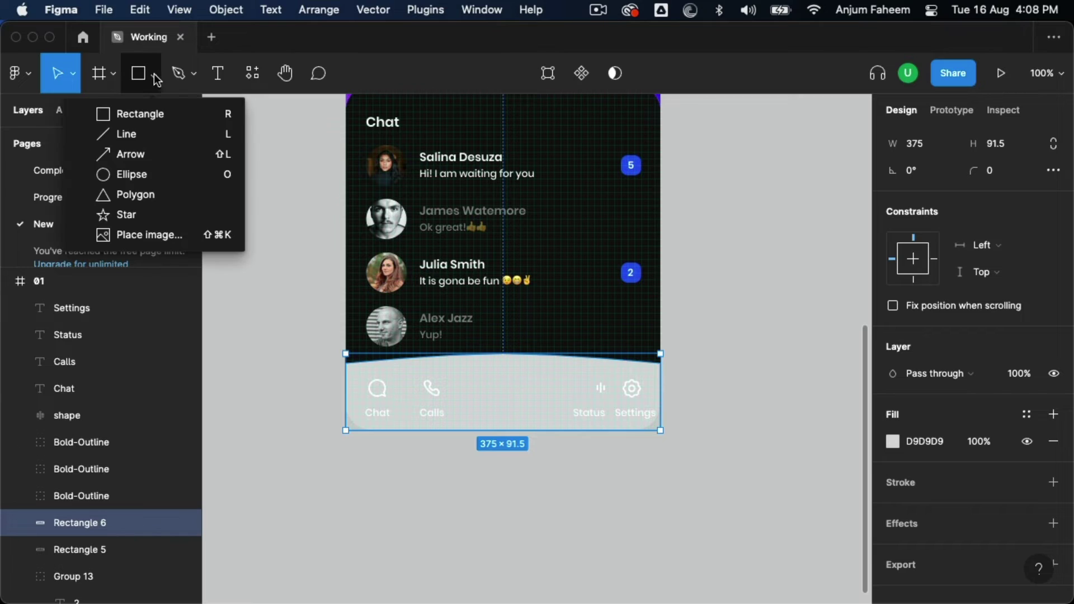
Draw a 72×72 circle mid-bar and apply the cobalt colour style
{"action": "left_click", "coordinate": [132, 173]}
{"action": "left_click_drag", "start_coordinate": [483, 363], "coordinate": [540, 420]}
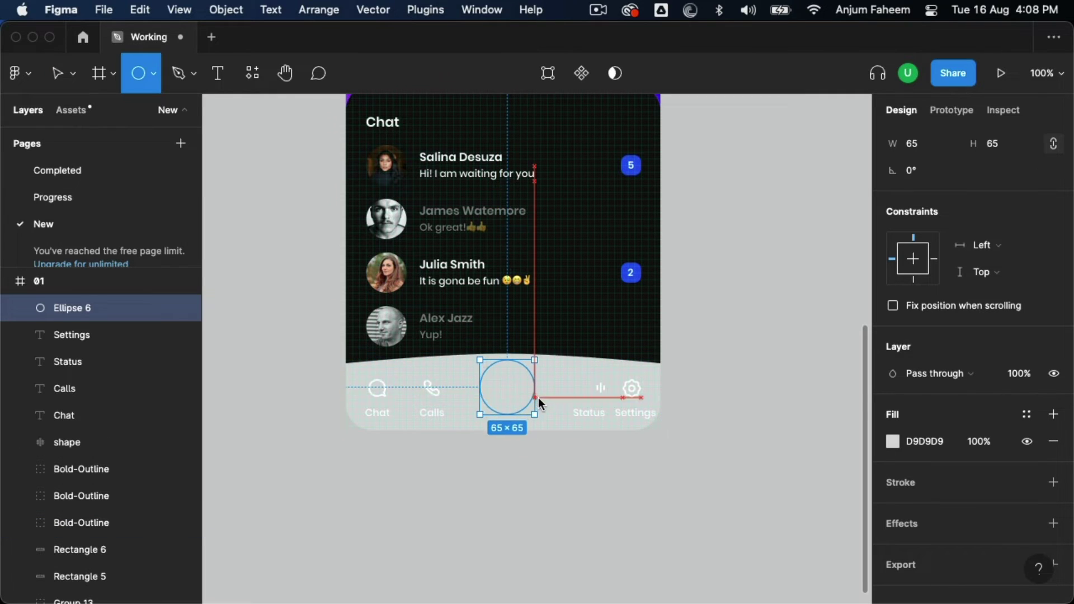
{"action": "scroll", "coordinate": [783, 430], "scroll_direction": "up", "scroll_amount": 1}
{"action": "left_click", "coordinate": [1026, 415]}
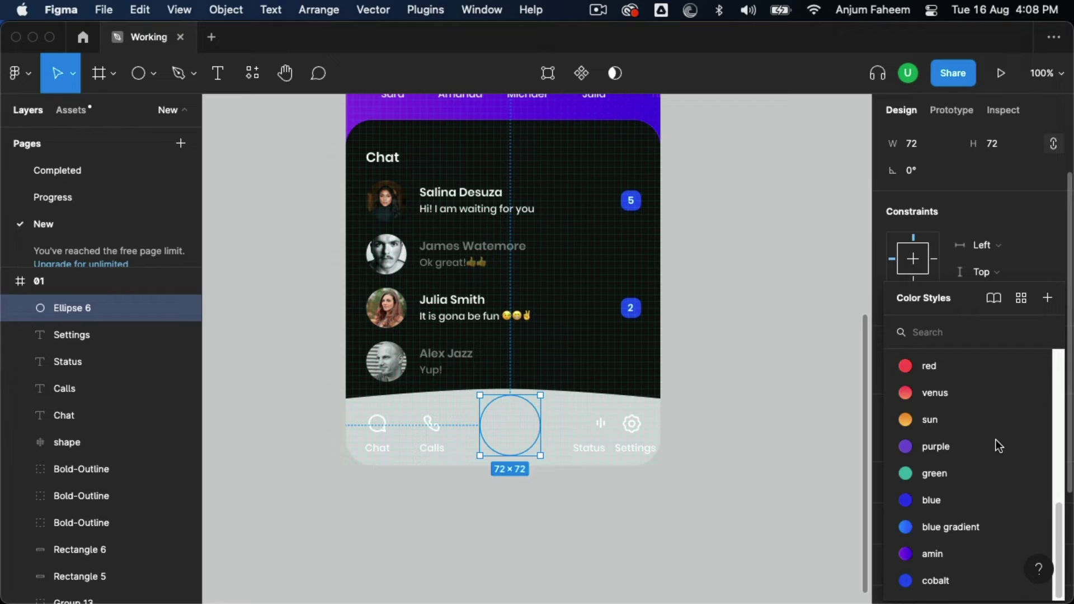
{"action": "left_click", "coordinate": [951, 581]}
{"action": "left_click", "coordinate": [488, 511]}
{"action": "left_click", "coordinate": [496, 434]}
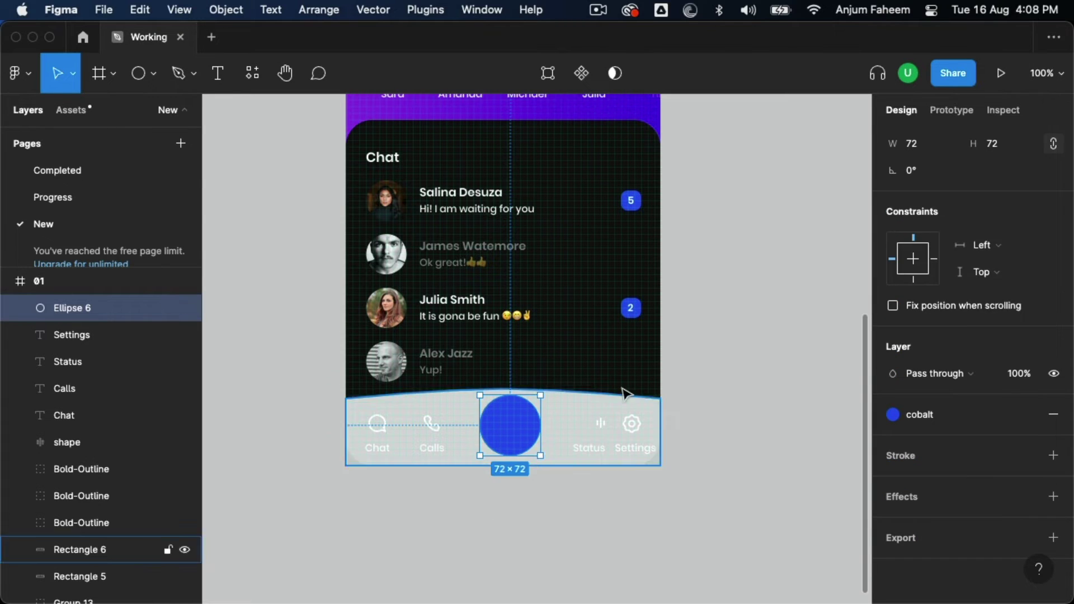
{"action": "left_click", "coordinate": [617, 498]}
Place the white plus icon centred on the blue circle
{"action": "scroll", "coordinate": [272, 410], "scroll_direction": "up", "scroll_amount": 5}
{"action": "scroll", "coordinate": [271, 410], "scroll_direction": "up", "scroll_amount": 5}
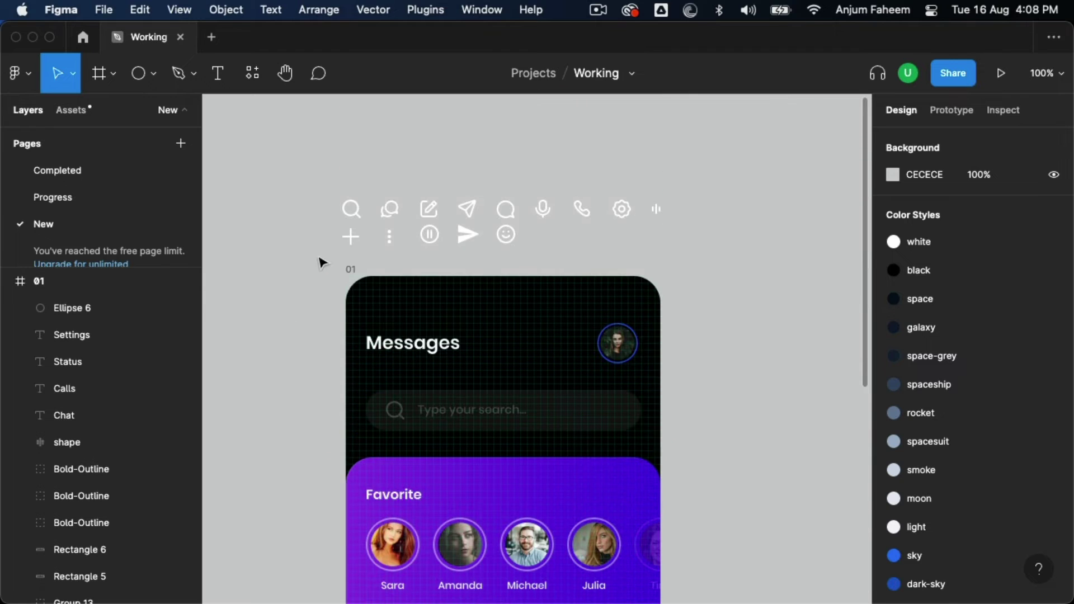
{"action": "left_click_drag", "start_coordinate": [351, 236], "coordinate": [501, 386]}
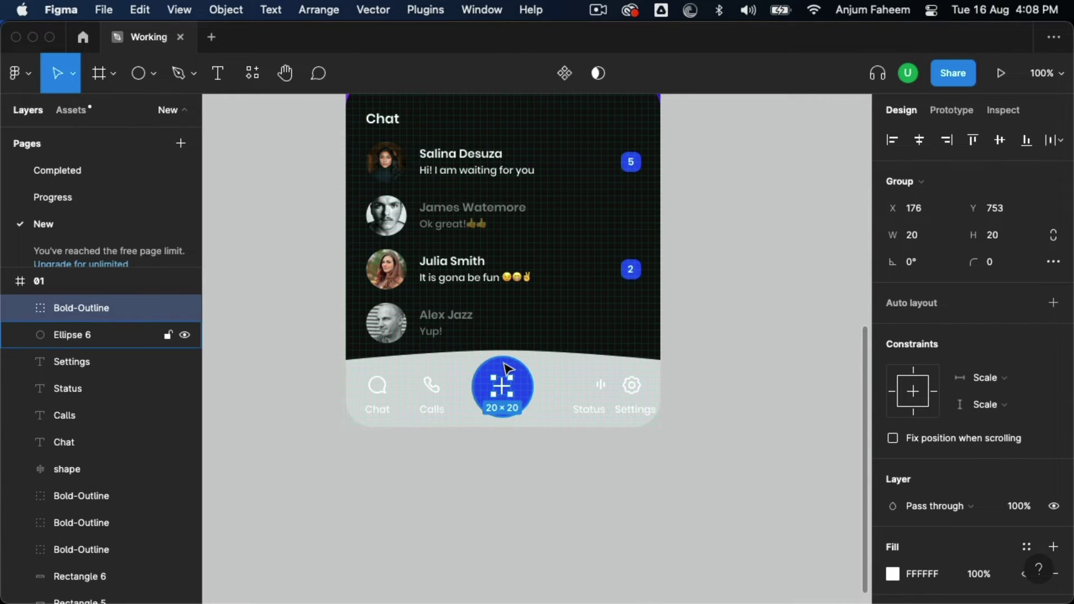
{"action": "left_click", "coordinate": [501, 391], "text": "shift"}
{"action": "left_click", "coordinate": [919, 143]}
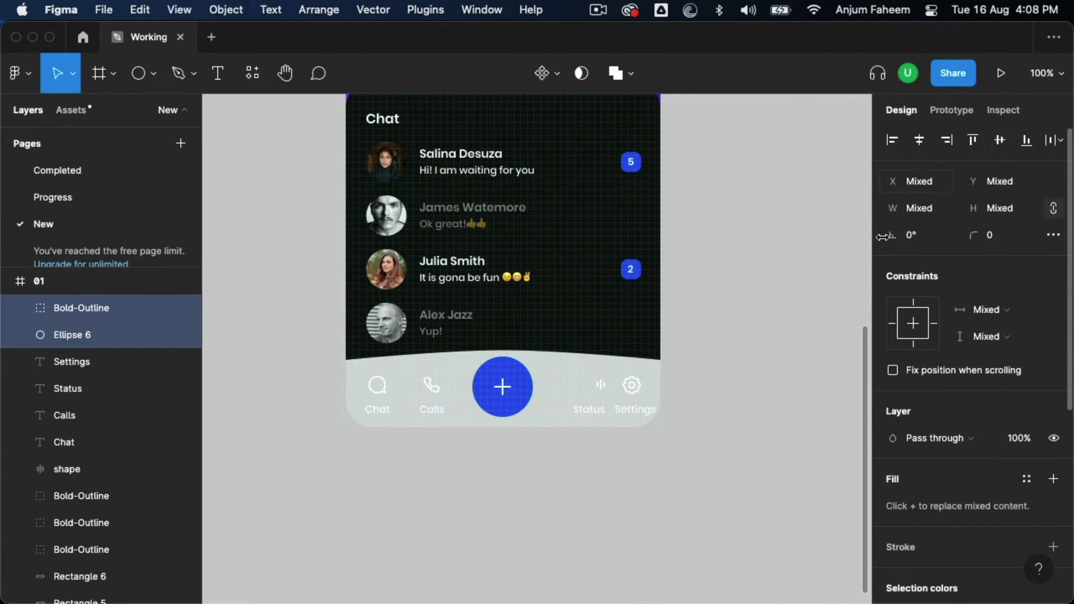
{"action": "scroll", "coordinate": [373, 466], "scroll_direction": "up", "scroll_amount": 1}
{"action": "left_click", "coordinate": [372, 466]}
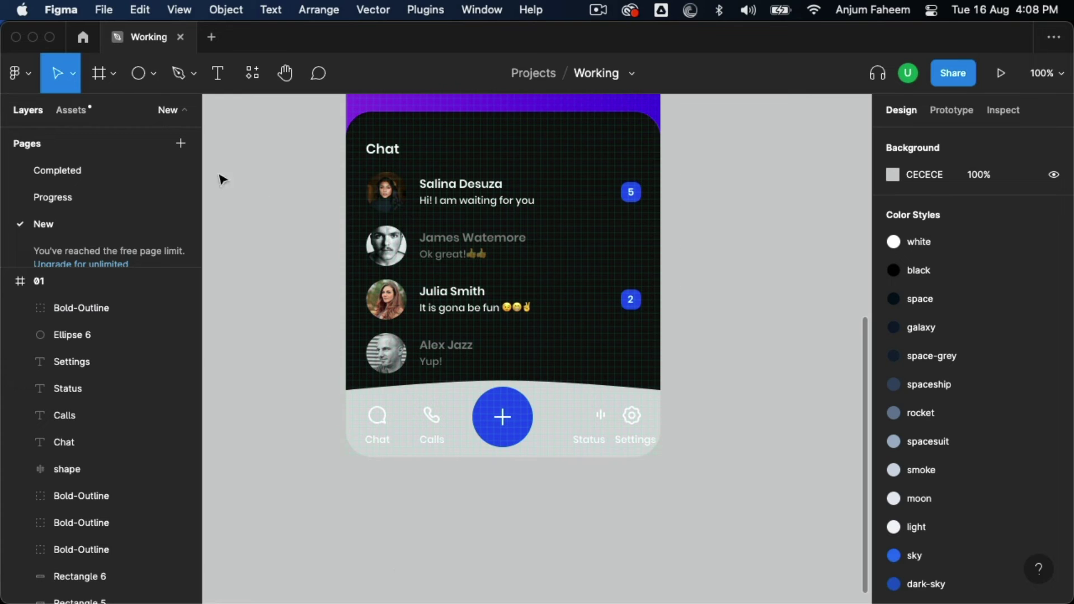
Draw a thin guide rectangle above the bar, narrowed to a fifth of its width
{"action": "left_click", "coordinate": [154, 77]}
{"action": "left_click", "coordinate": [148, 114]}
{"action": "left_click_drag", "start_coordinate": [346, 353], "coordinate": [659, 369]}
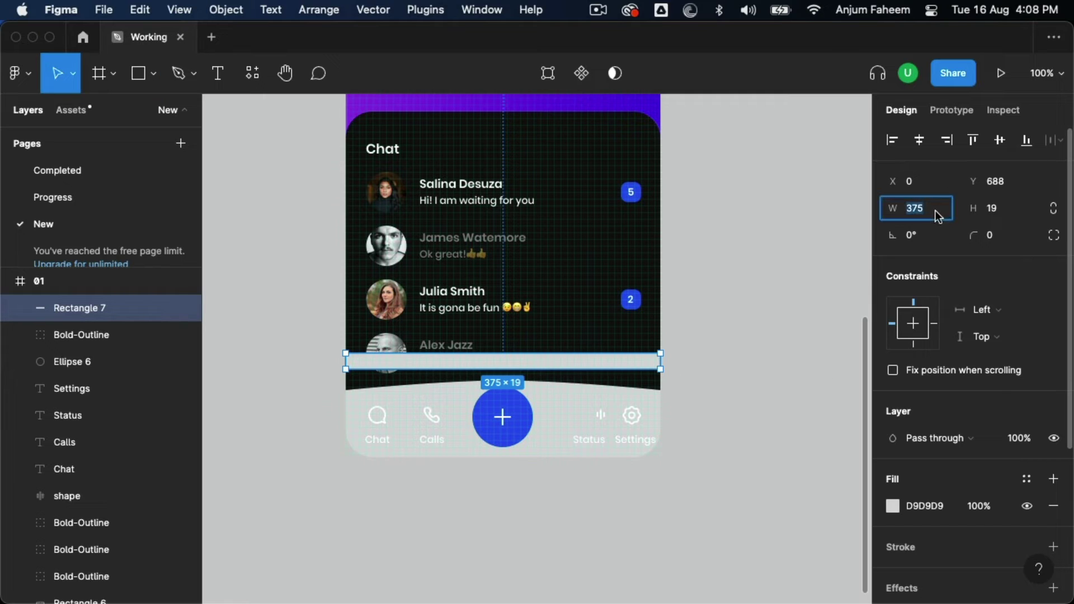
{"action": "type", "text": "5"}
{"action": "key", "text": "Return"}
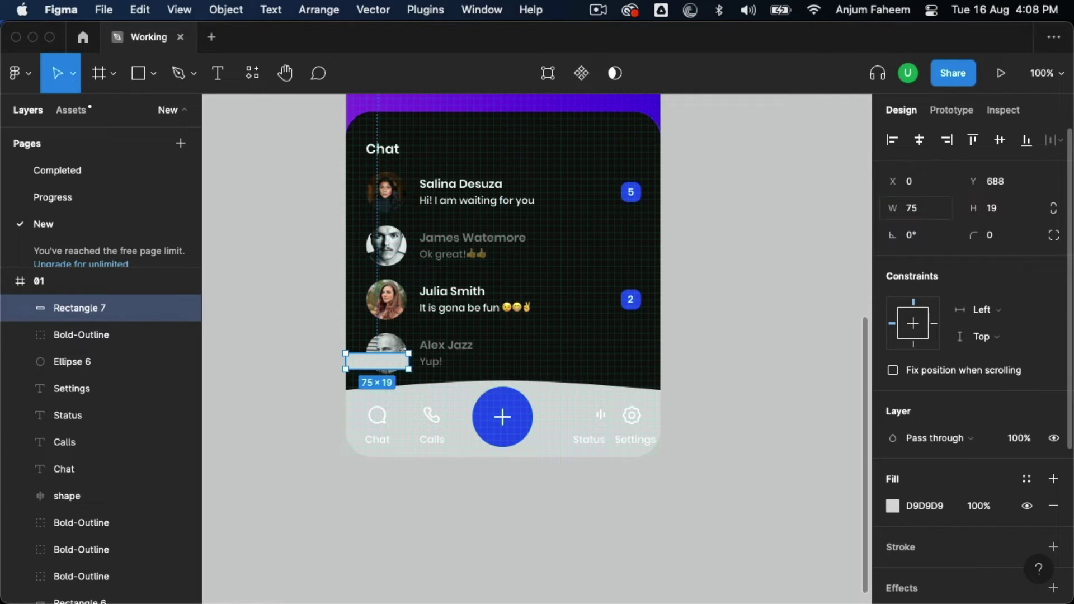
Duplicate the guide into five rectangles across the bar and tidy them evenly
{"action": "left_click_drag", "start_coordinate": [400, 367], "coordinate": [472, 363]}
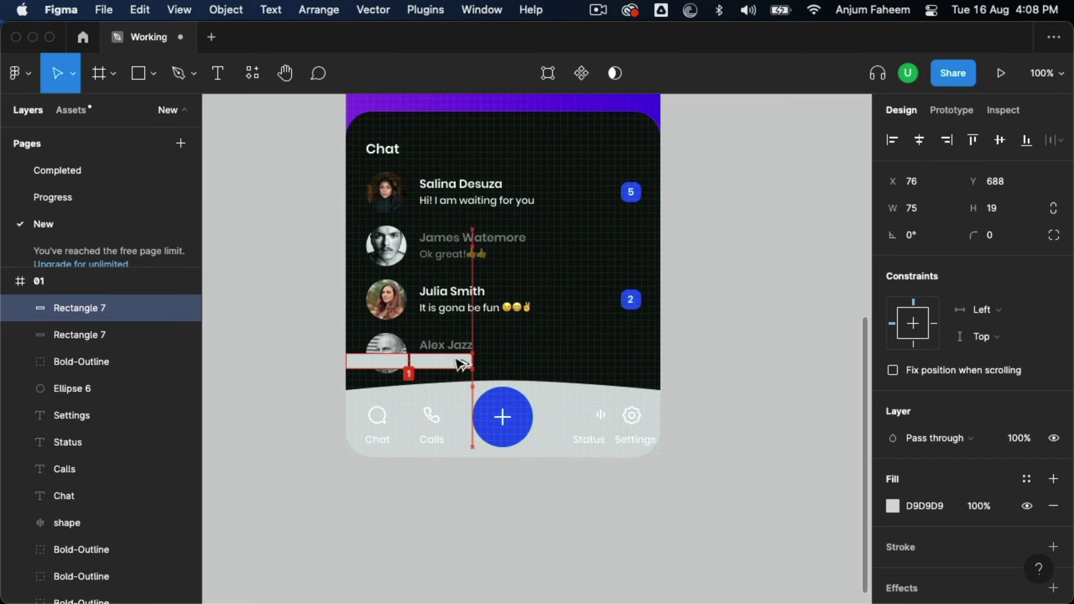
{"action": "key", "text": "super+d"}
{"action": "scroll", "coordinate": [419, 376], "scroll_direction": "up", "scroll_amount": 3}
{"action": "key", "text": "super+d"}
{"action": "scroll", "coordinate": [585, 307], "scroll_direction": "right", "scroll_amount": 2}
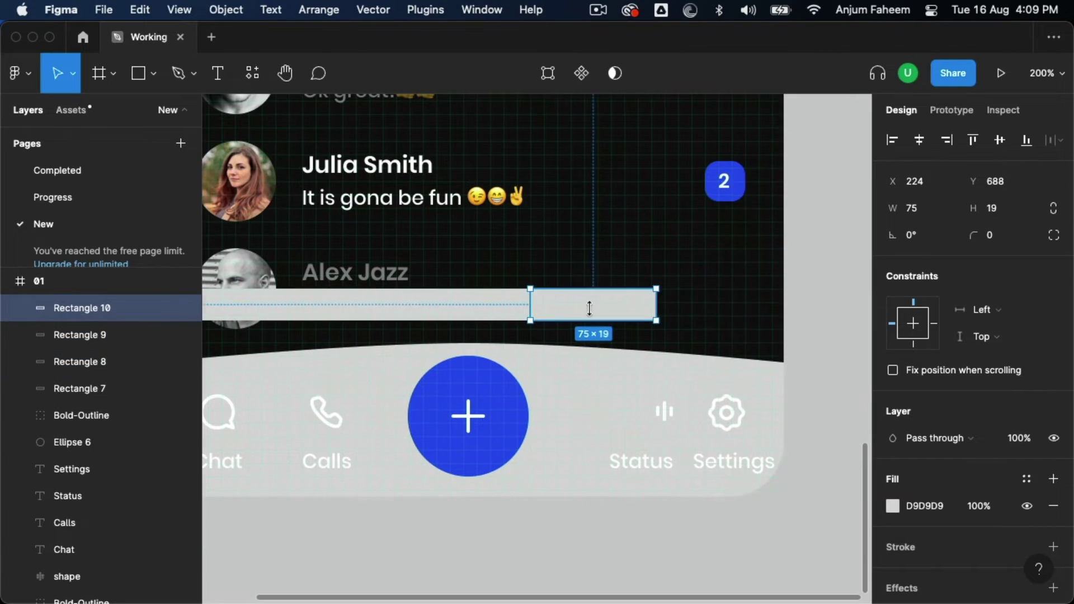
{"action": "key", "text": "super+d"}
{"action": "left_click_drag", "start_coordinate": [719, 314], "coordinate": [269, 305]}
{"action": "scroll", "coordinate": [803, 213], "scroll_direction": "down", "scroll_amount": 2}
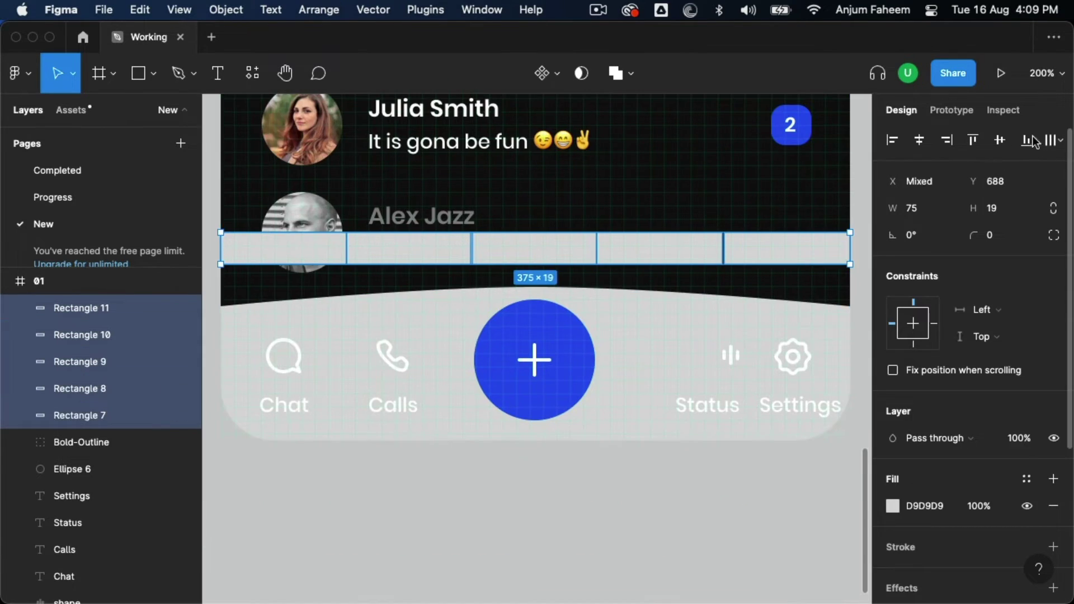
{"action": "left_click", "coordinate": [1052, 141]}
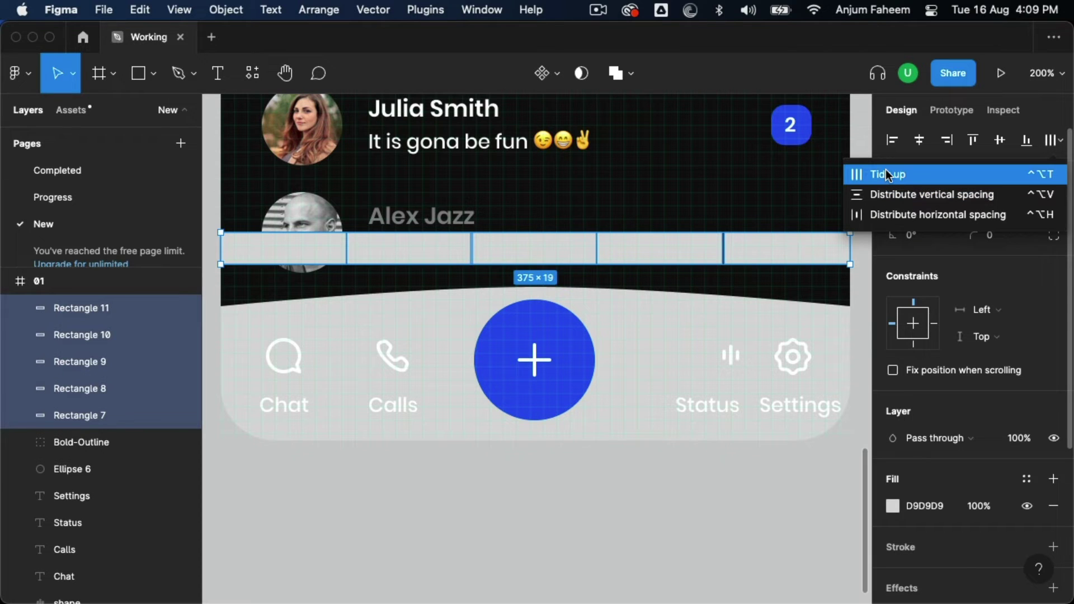
{"action": "left_click", "coordinate": [887, 175]}
{"action": "left_click", "coordinate": [561, 522]}
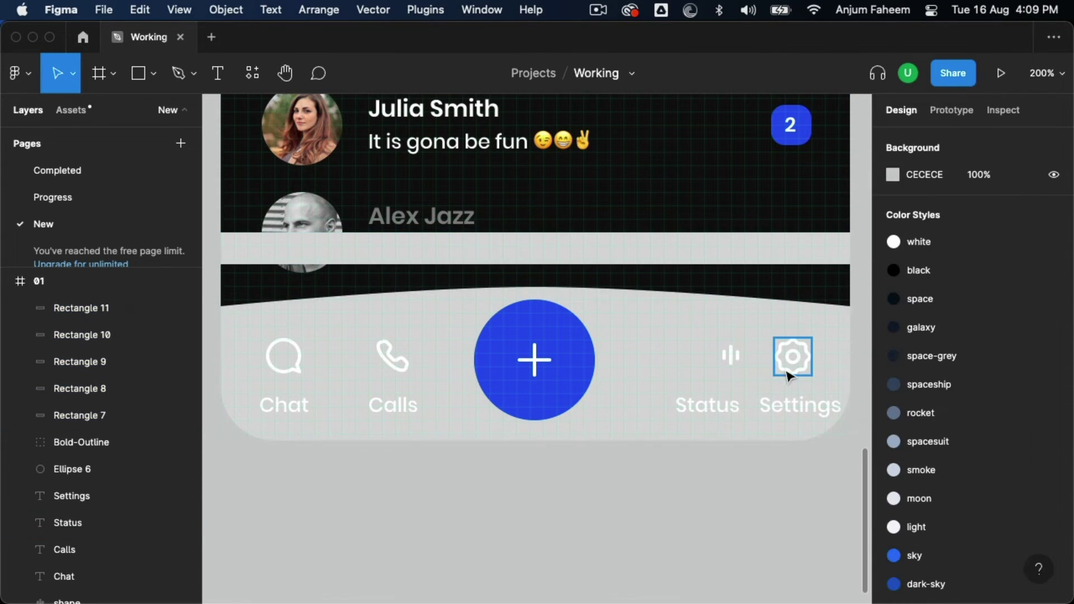
Centre the Settings gear icon and label on the rightmost guide rectangle
{"action": "left_click", "coordinate": [782, 408]}
{"action": "left_click", "coordinate": [792, 357], "text": "shift"}
{"action": "left_click", "coordinate": [815, 254], "text": "shift"}
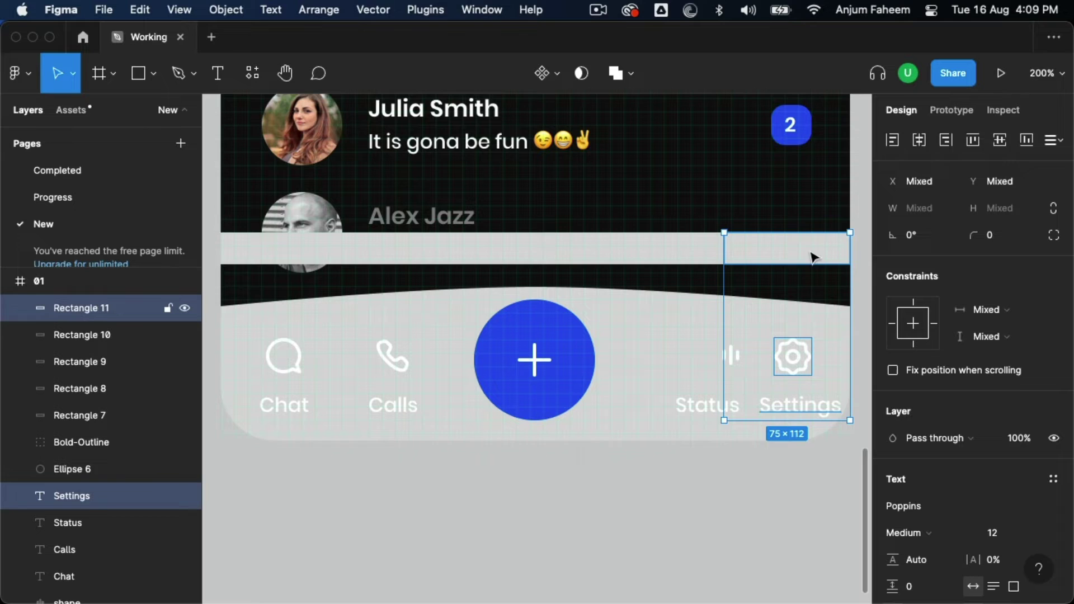
{"action": "left_click", "coordinate": [918, 140]}
Centre the Status items, plus button and Calls items on their guide slots
{"action": "left_click", "coordinate": [662, 249]}
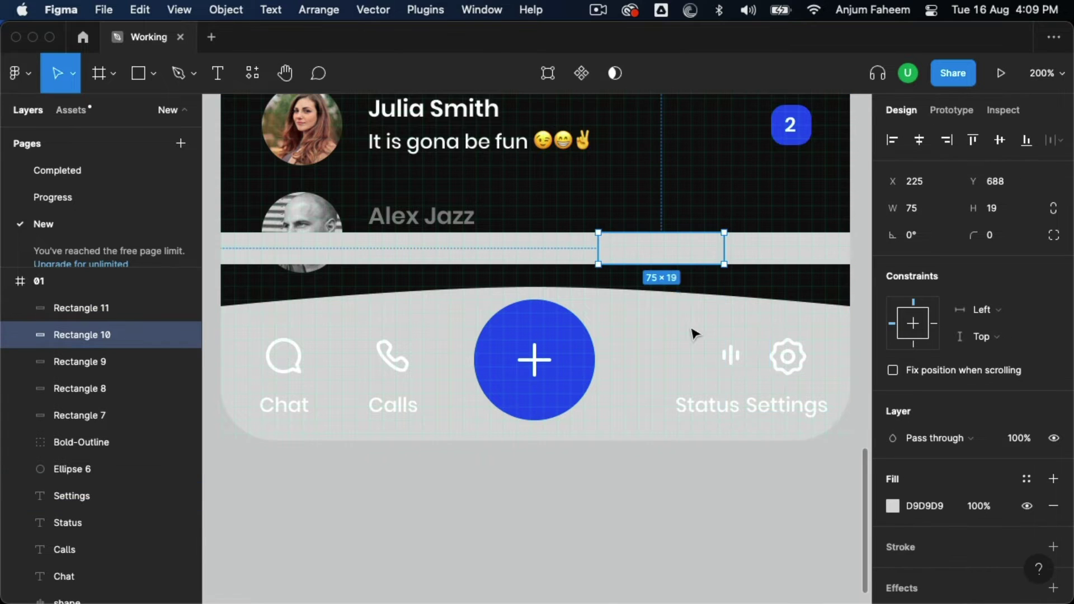
{"action": "left_click", "coordinate": [724, 357], "text": "shift"}
{"action": "left_click", "coordinate": [707, 405], "text": "shift"}
{"action": "left_click_drag", "start_coordinate": [733, 330], "coordinate": [674, 330]}
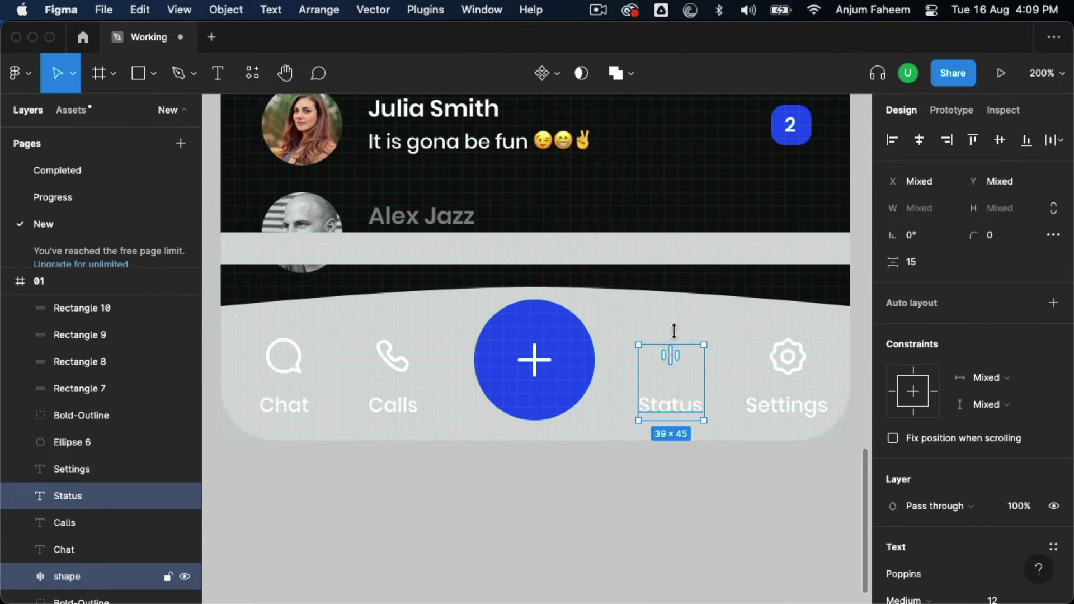
{"action": "left_click", "coordinate": [546, 319]}
{"action": "left_click", "coordinate": [393, 358]}
{"action": "left_click", "coordinate": [391, 252], "text": "shift"}
{"action": "left_click", "coordinate": [919, 140]}
{"action": "left_click", "coordinate": [284, 357]}
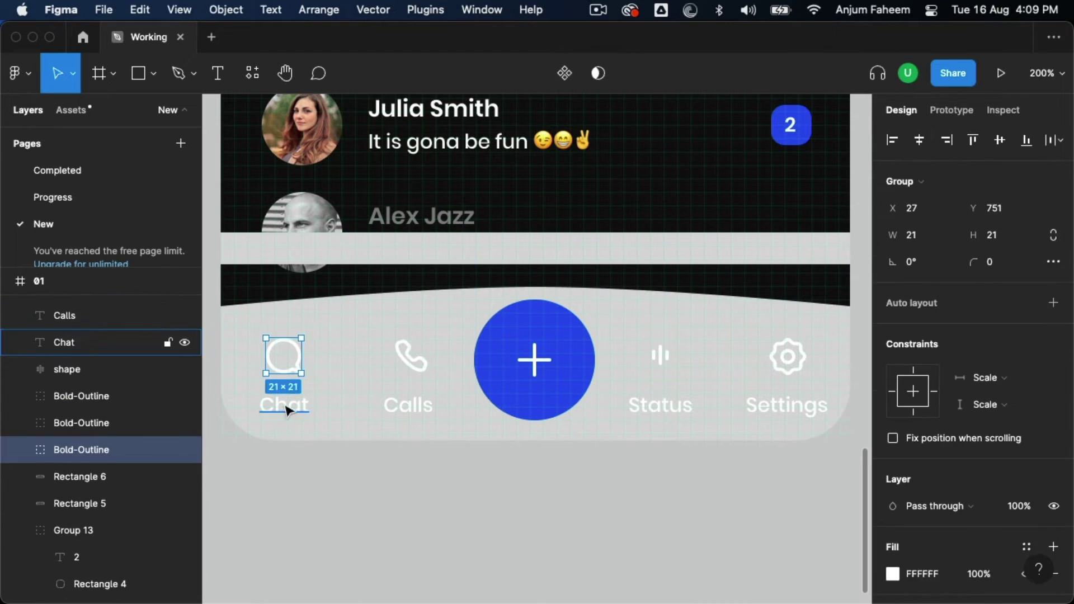
Move the five guide rectangles below the bar and recheck the nav item pairs
{"action": "left_click_drag", "start_coordinate": [213, 249], "coordinate": [798, 251]}
{"action": "scroll", "coordinate": [453, 419], "scroll_direction": "down", "scroll_amount": 1}
{"action": "mouse_move", "coordinate": [509, 263]}
{"action": "left_mouse_down"}
{"action": "mouse_move", "coordinate": [453, 419]}
{"action": "mouse_move", "coordinate": [643, 377]}
{"action": "left_mouse_up"}
{"action": "left_click", "coordinate": [786, 404], "text": "shift"}
{"action": "left_click", "coordinate": [413, 319]}
{"action": "key", "text": "ctrl+z"}
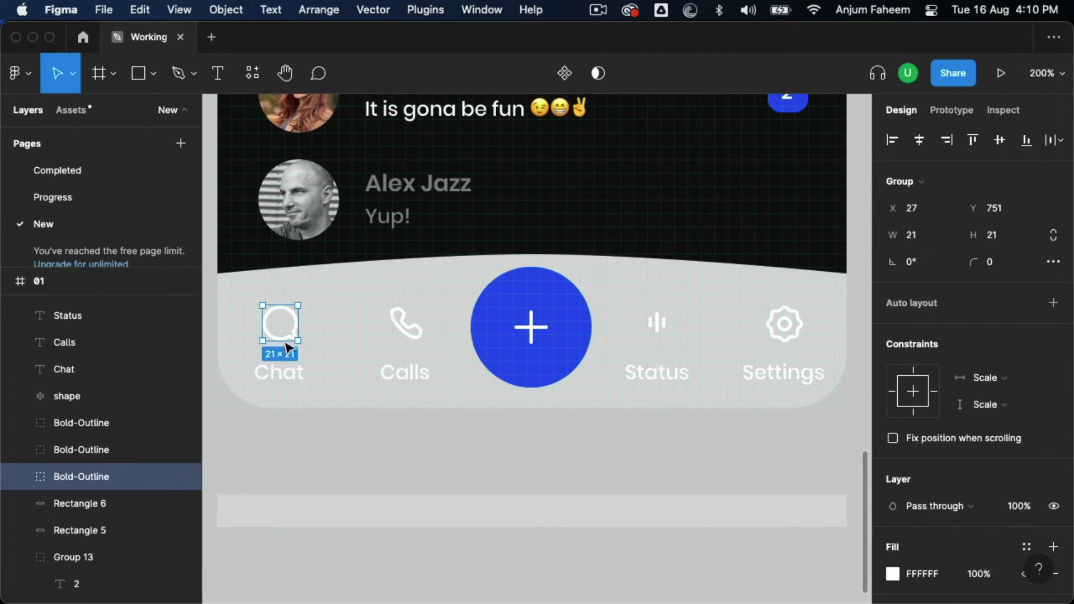
{"action": "key", "text": "ctrl+z"}
{"action": "key", "text": "ctrl+z"}
{"action": "key", "text": "ctrl+z"}
{"action": "scroll", "coordinate": [620, 469], "scroll_direction": "down", "scroll_amount": 1}
{"action": "key", "text": "ctrl+z"}
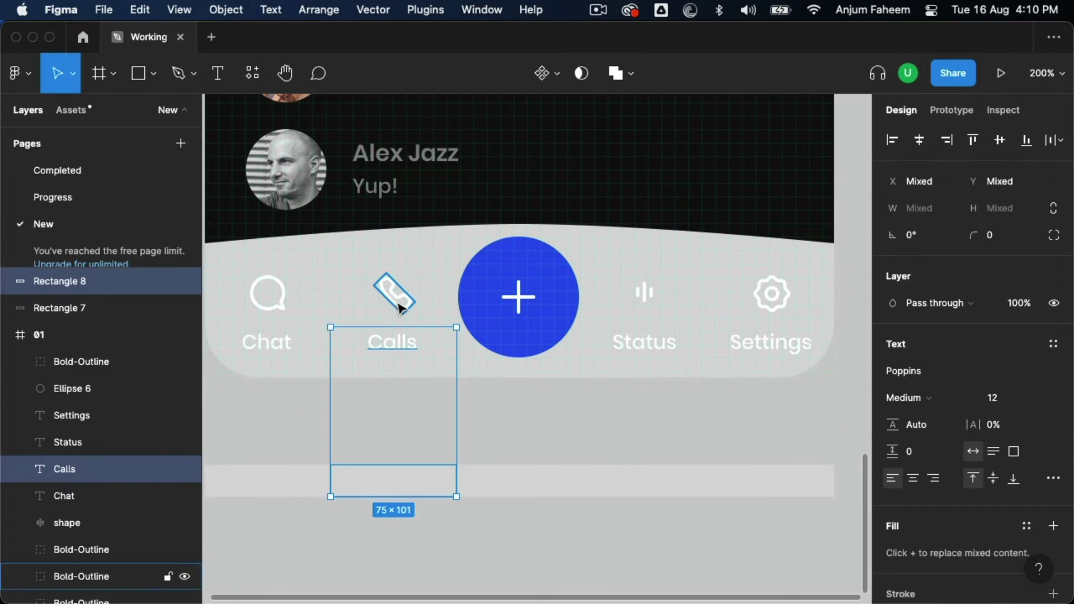
{"action": "key", "text": "ctrl+z"}
{"action": "scroll", "coordinate": [523, 448], "scroll_direction": "up", "scroll_amount": 1}
{"action": "left_click", "coordinate": [458, 381]}
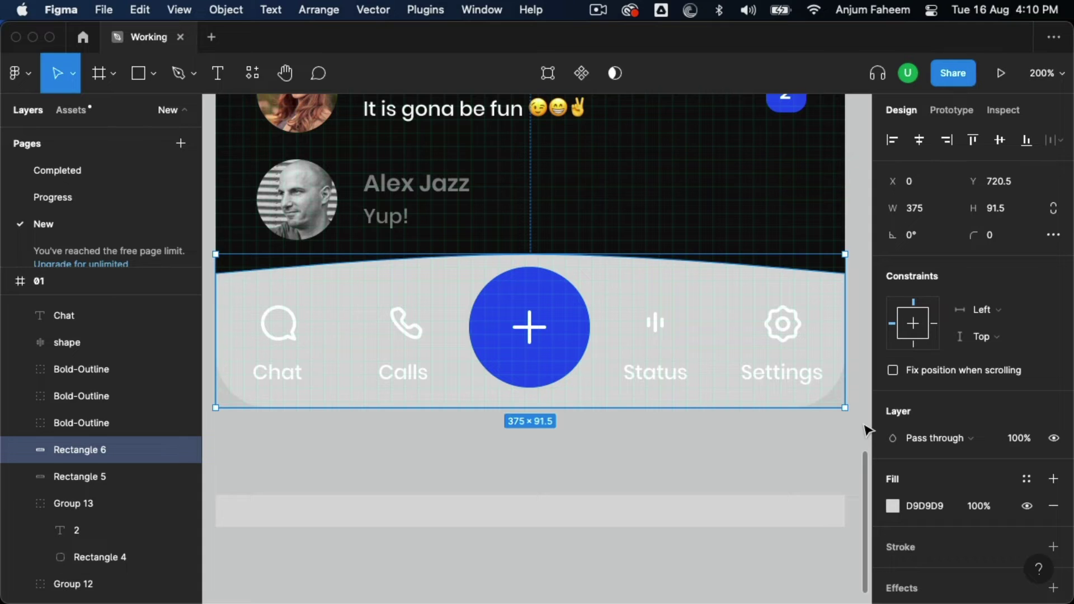
Add a Background blur effect of 8 to the nav bar
{"action": "scroll", "coordinate": [951, 432], "scroll_direction": "down", "scroll_amount": 4}
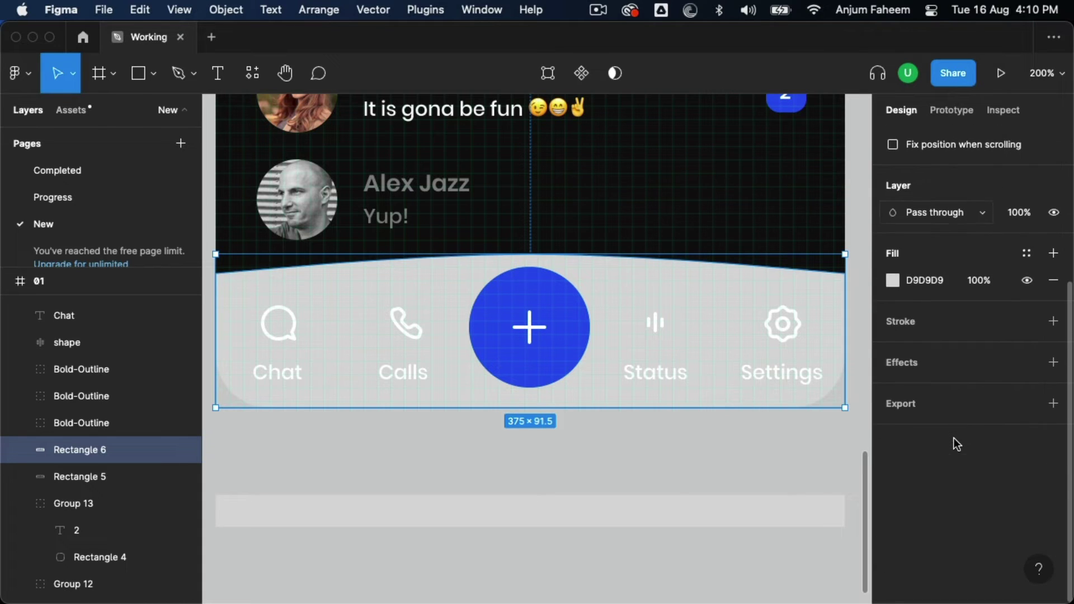
{"action": "left_click", "coordinate": [1053, 362]}
{"action": "left_click", "coordinate": [950, 388]}
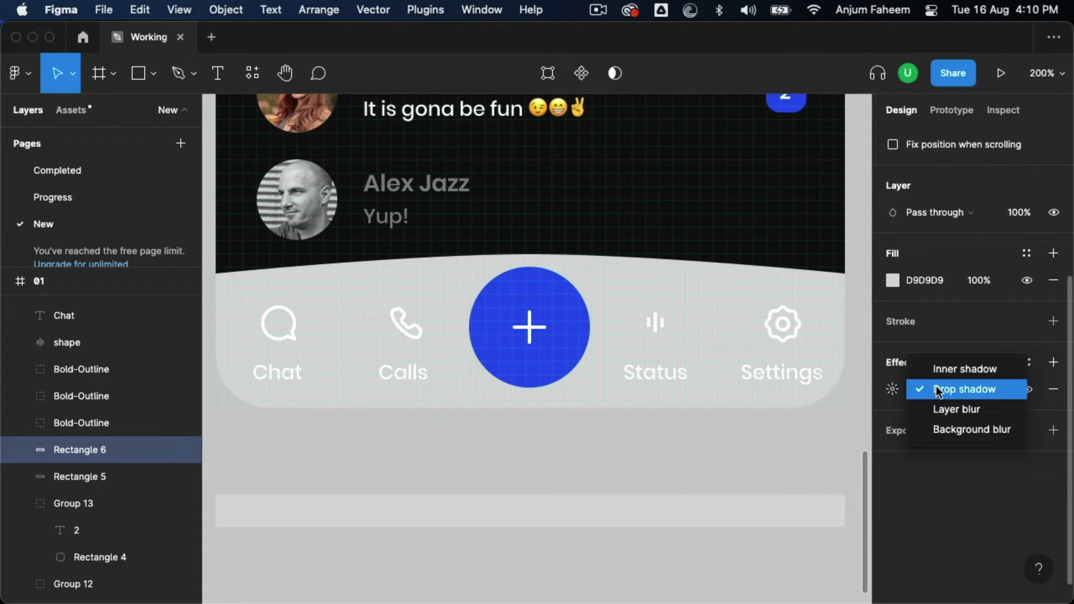
{"action": "left_click", "coordinate": [945, 430]}
{"action": "left_click", "coordinate": [892, 390]}
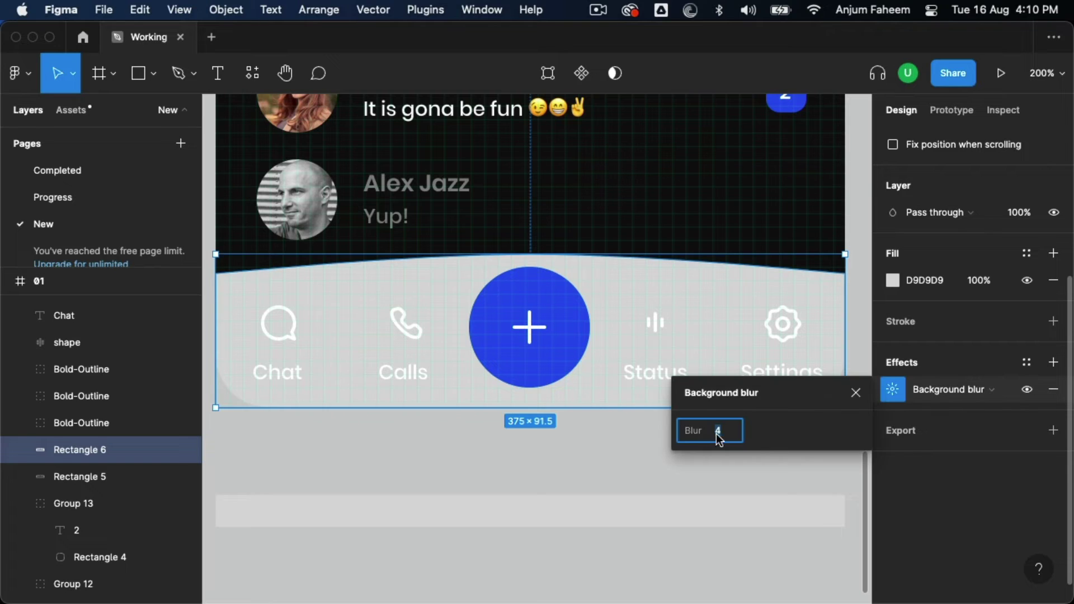
{"action": "type", "text": "6"}
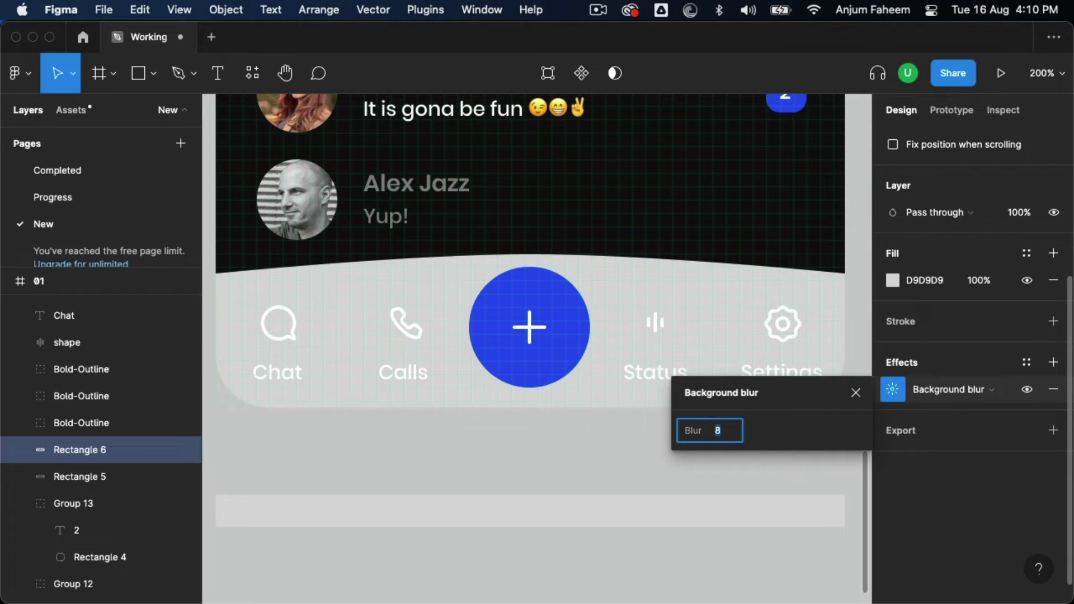
{"action": "key", "text": "Return"}
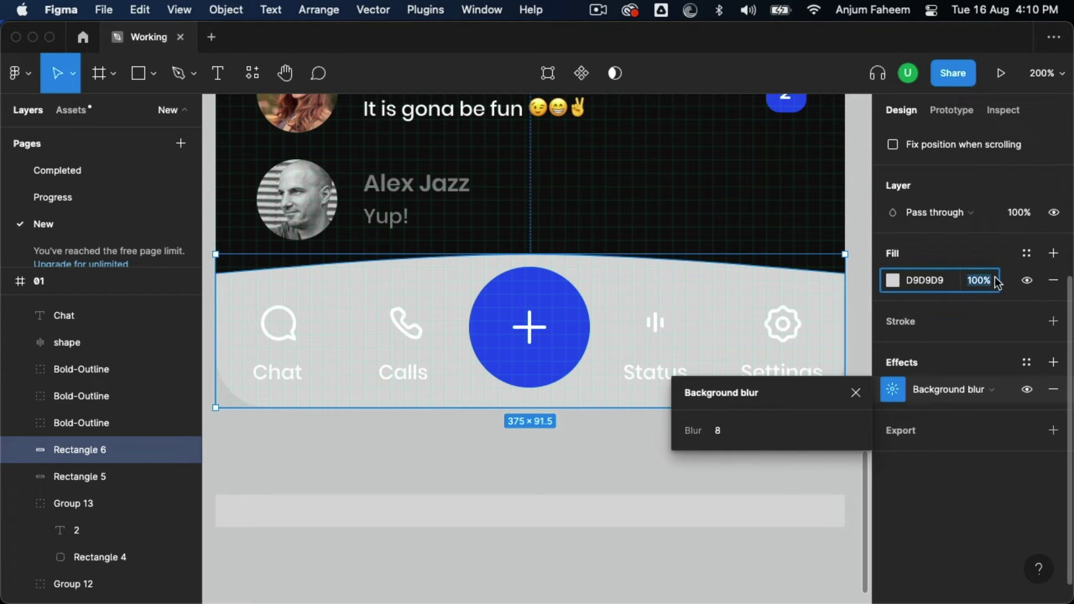
Set the nav bar's grey fill opacity to 50%
{"action": "type", "text": "60"}
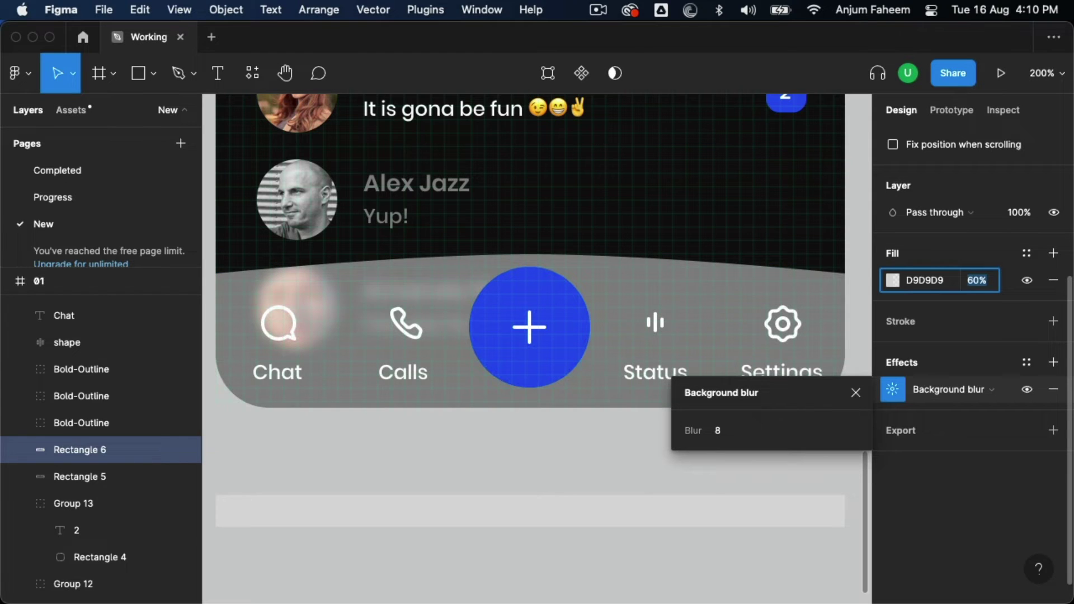
{"action": "key", "text": "shift+Down"}
{"action": "key", "text": "shift+Down"}
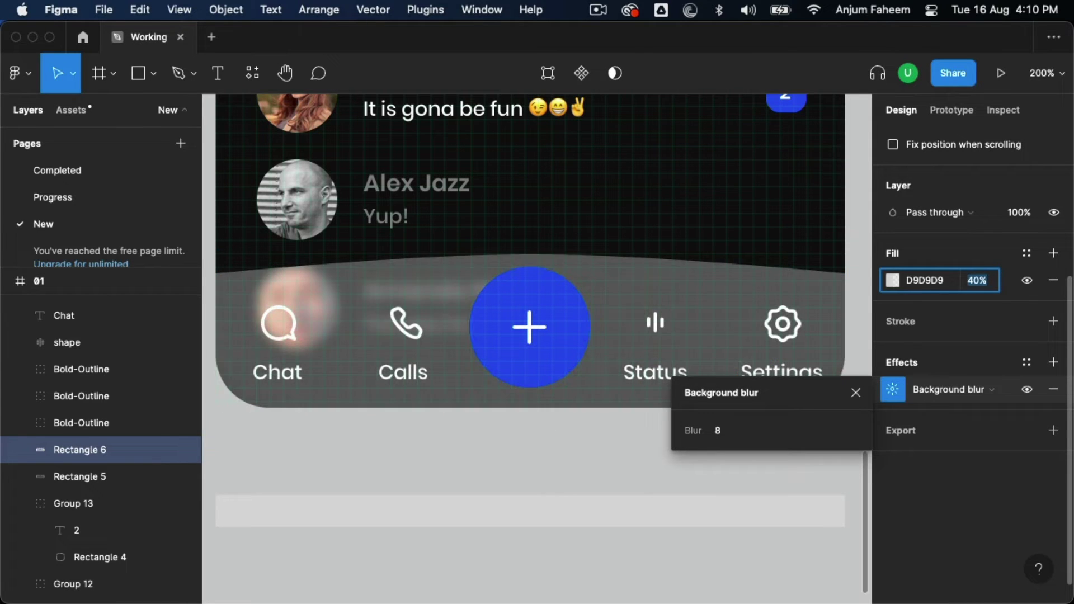
{"action": "key", "text": "shift+Up"}
{"action": "key", "text": "Return"}
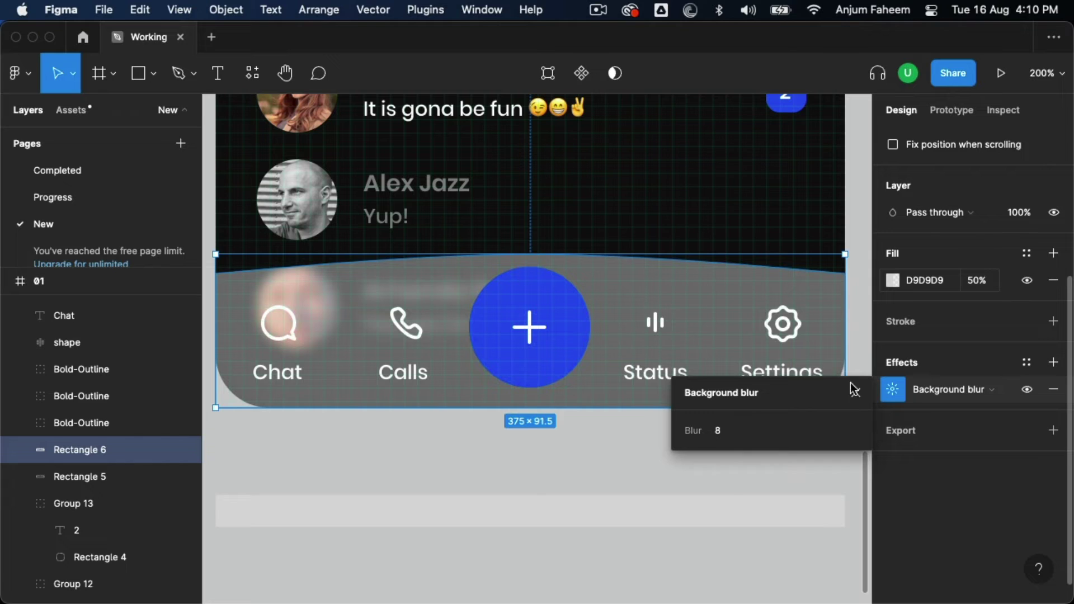
{"action": "left_click", "coordinate": [647, 460]}
Zoom out to the whole screen and reselect the nav bar background
{"action": "key", "text": "shift+0"}
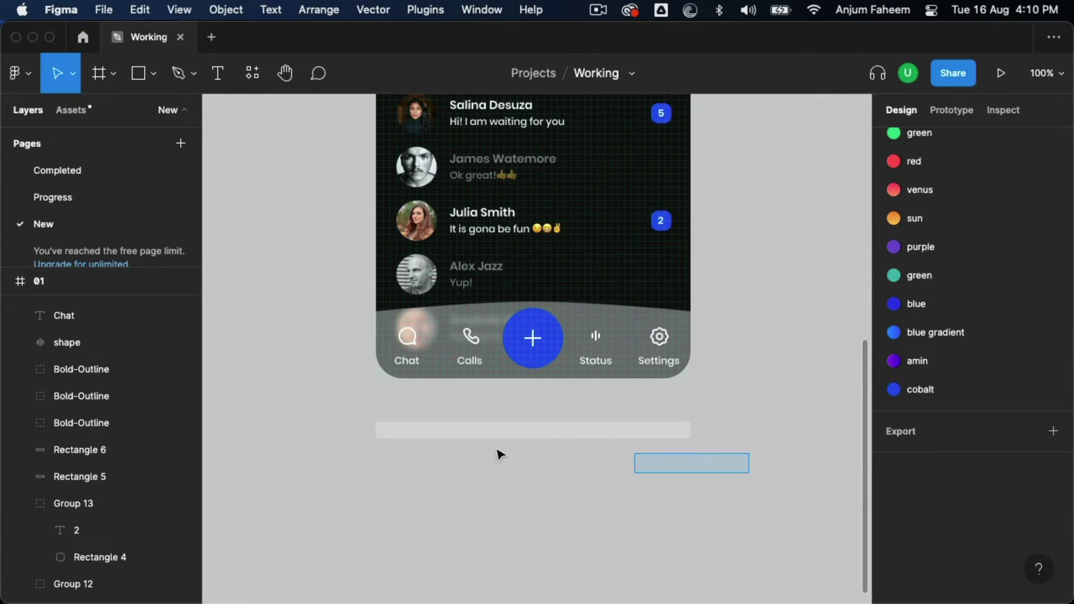
{"action": "left_click_drag", "start_coordinate": [499, 454], "coordinate": [350, 431]}
{"action": "left_click", "coordinate": [350, 432]}
{"action": "scroll", "coordinate": [350, 432], "scroll_direction": "up", "scroll_amount": 3}
{"action": "left_click", "coordinate": [615, 425]}
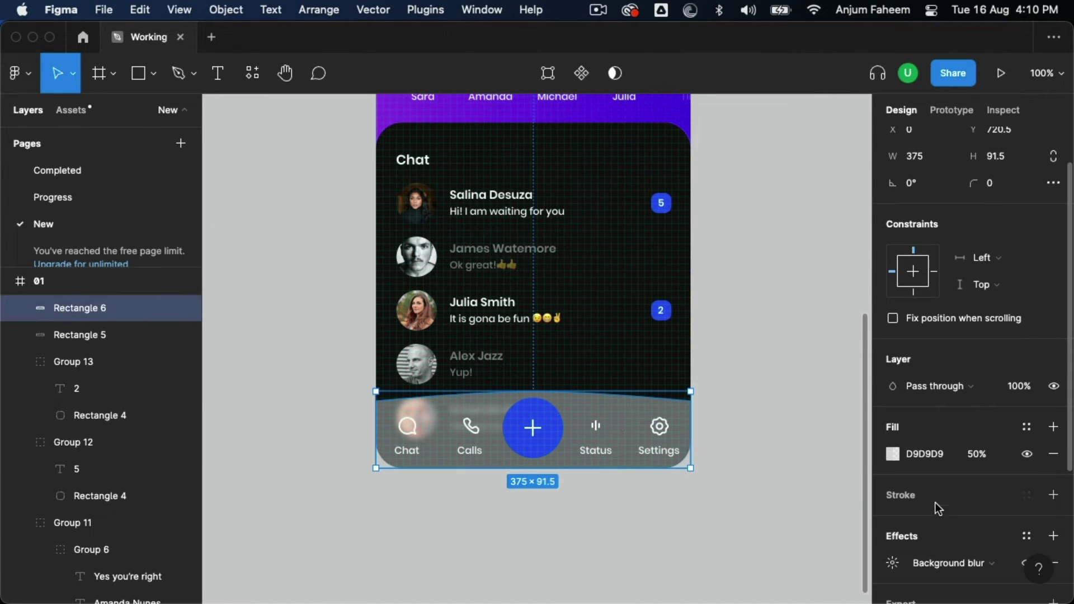
Change the nav bar fill colour to black (000000)
{"action": "left_click", "coordinate": [894, 456]}
{"action": "left_click_drag", "start_coordinate": [742, 343], "coordinate": [671, 385]}
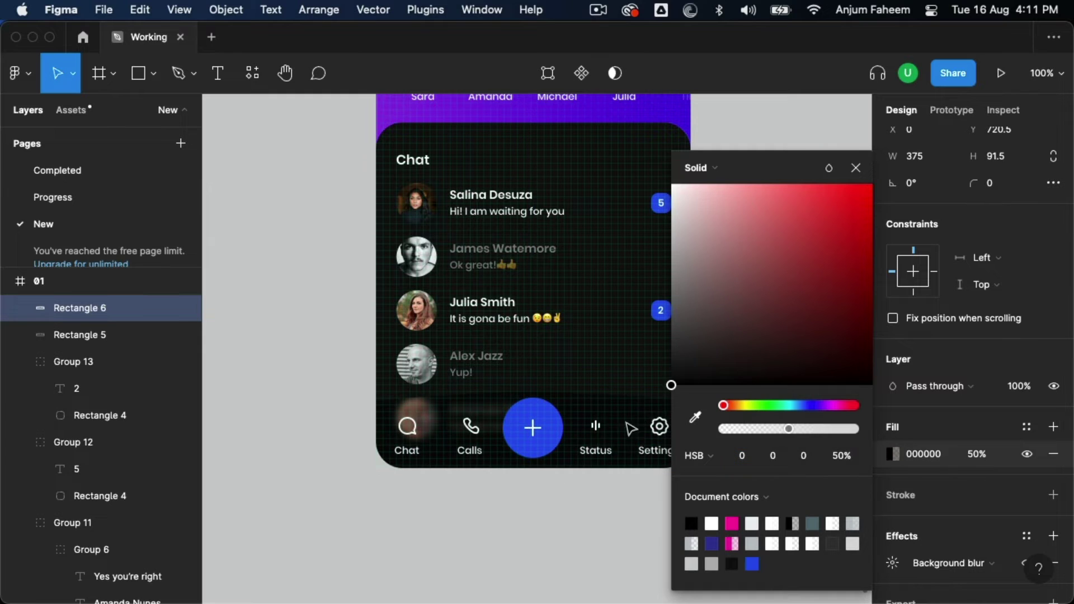
{"action": "left_click", "coordinate": [543, 506]}
{"action": "scroll", "coordinate": [544, 495], "scroll_direction": "up", "scroll_amount": 5}
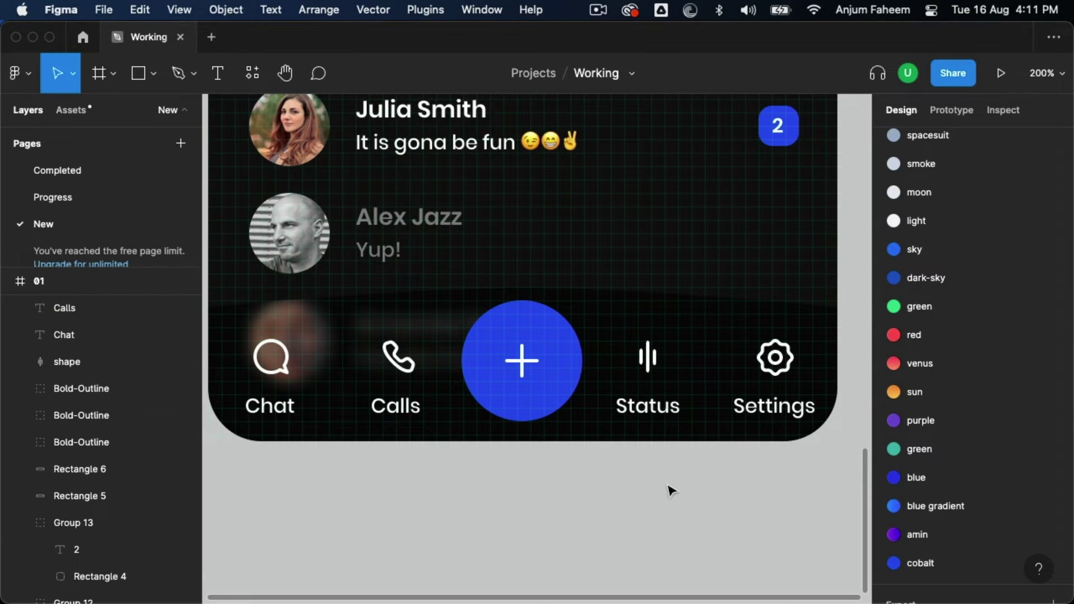
{"action": "scroll", "coordinate": [669, 491], "scroll_direction": "up", "scroll_amount": 2}
Dim the Calls, Status and Settings icons and labels to 25% opacity
{"action": "left_click", "coordinate": [766, 368]}
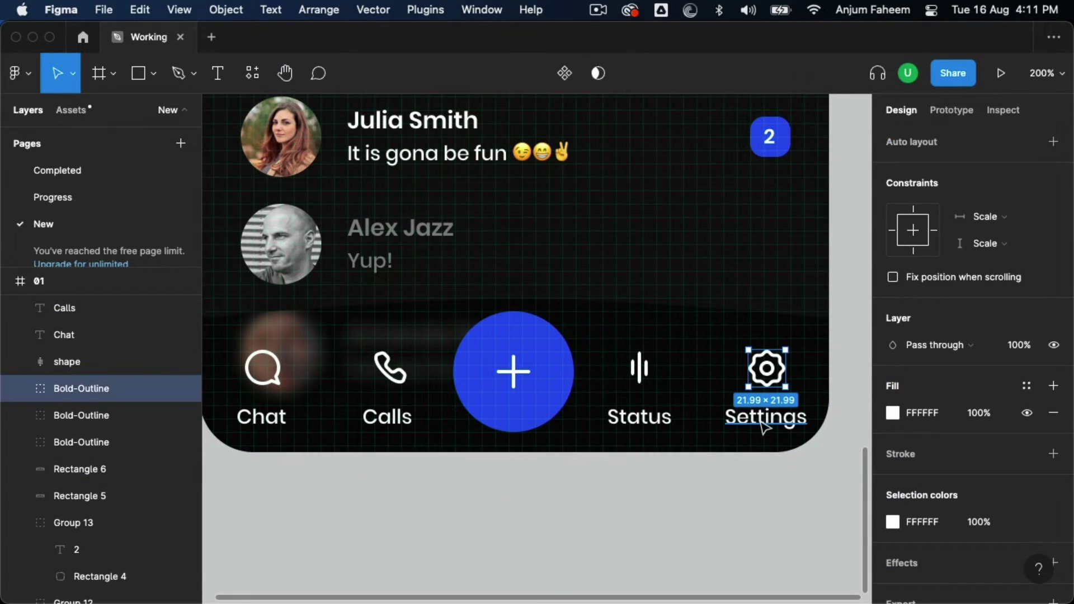
{"action": "left_click", "coordinate": [765, 417], "text": "shift"}
{"action": "left_click", "coordinate": [638, 428]}
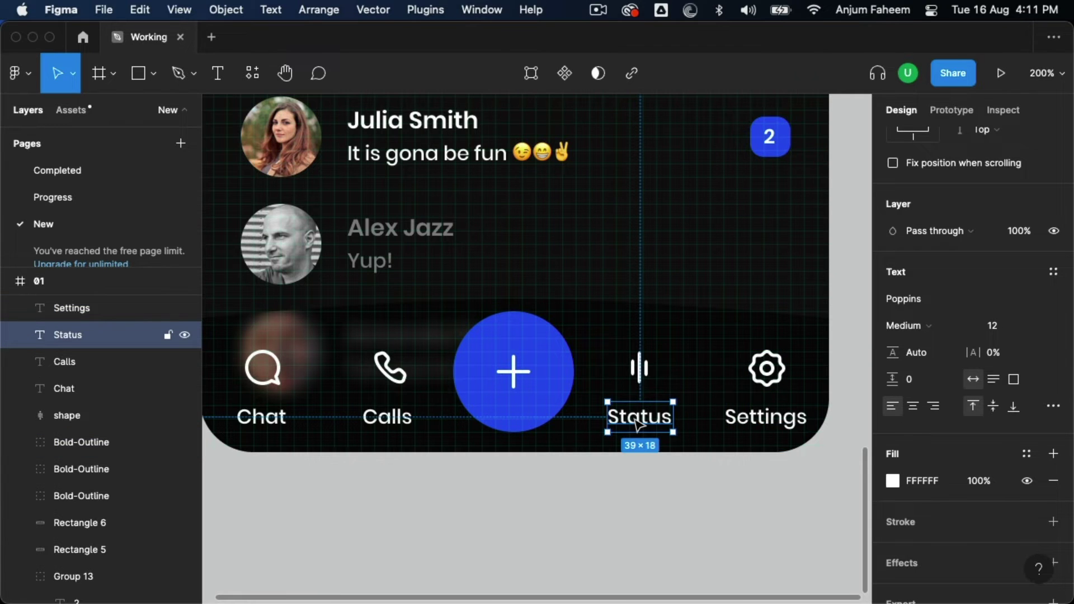
{"action": "left_click", "coordinate": [765, 416], "text": "shift"}
{"action": "left_click", "coordinate": [766, 368], "text": "shift"}
{"action": "left_click", "coordinate": [643, 370], "text": "shift"}
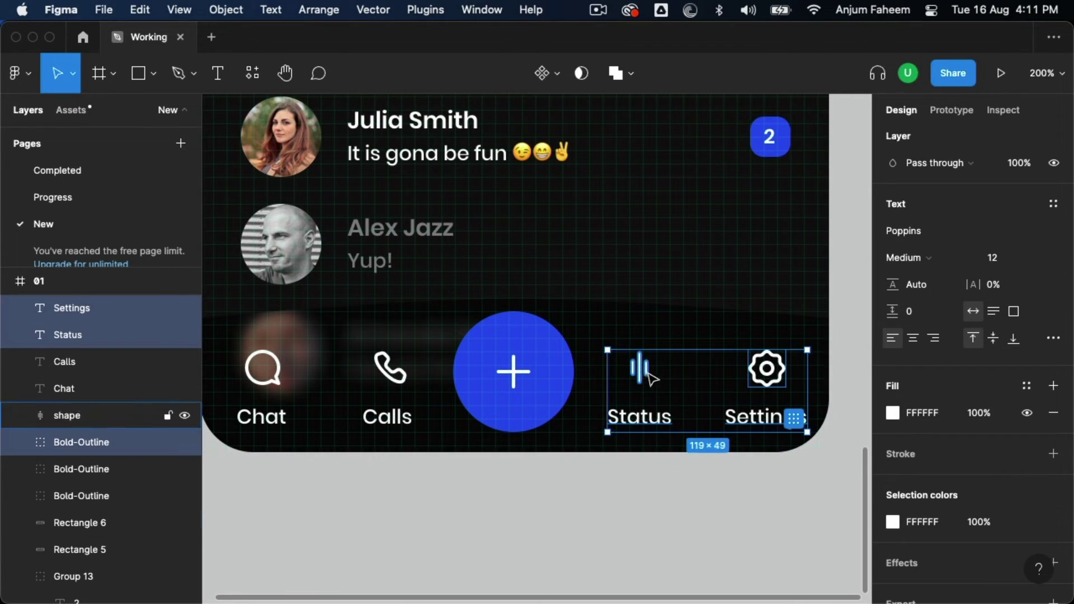
{"action": "left_click", "coordinate": [390, 369], "text": "shift"}
{"action": "left_click", "coordinate": [388, 420], "text": "shift"}
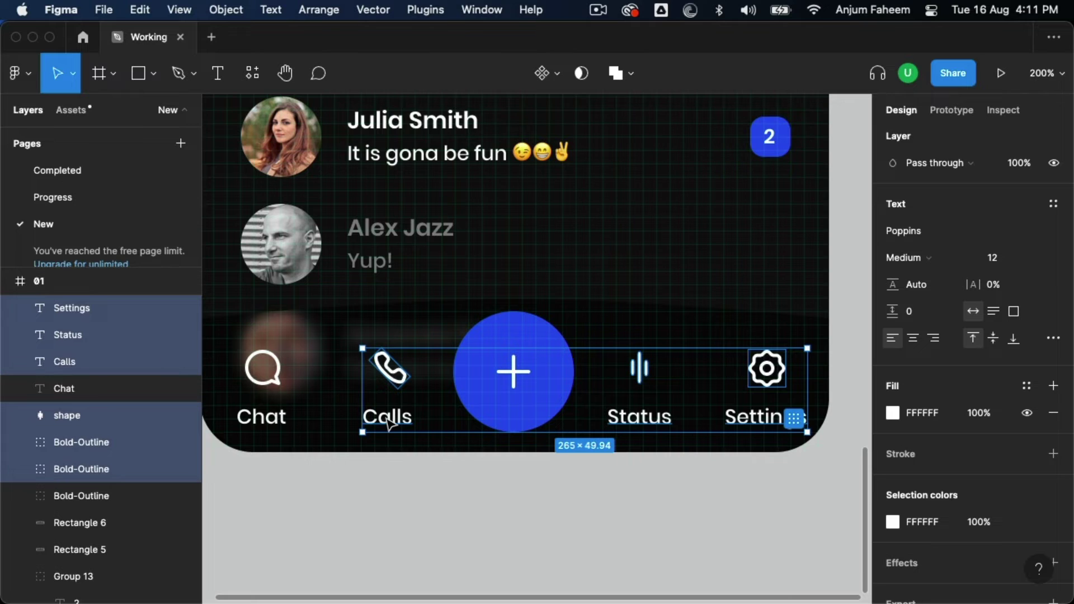
{"action": "key", "text": "5"}
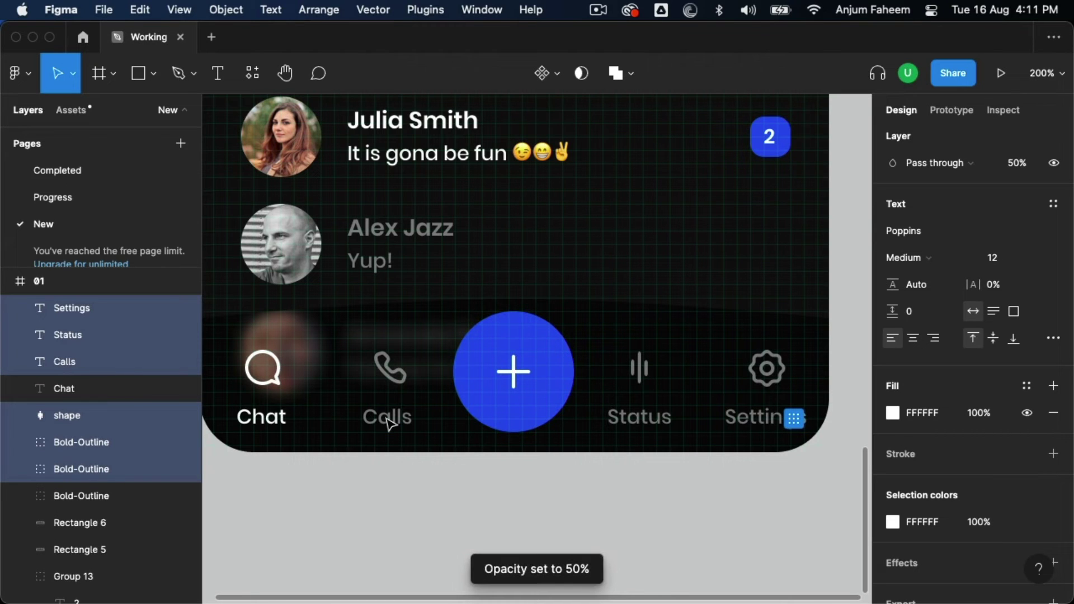
{"action": "key", "text": "2"}
{"action": "key", "text": "5"}
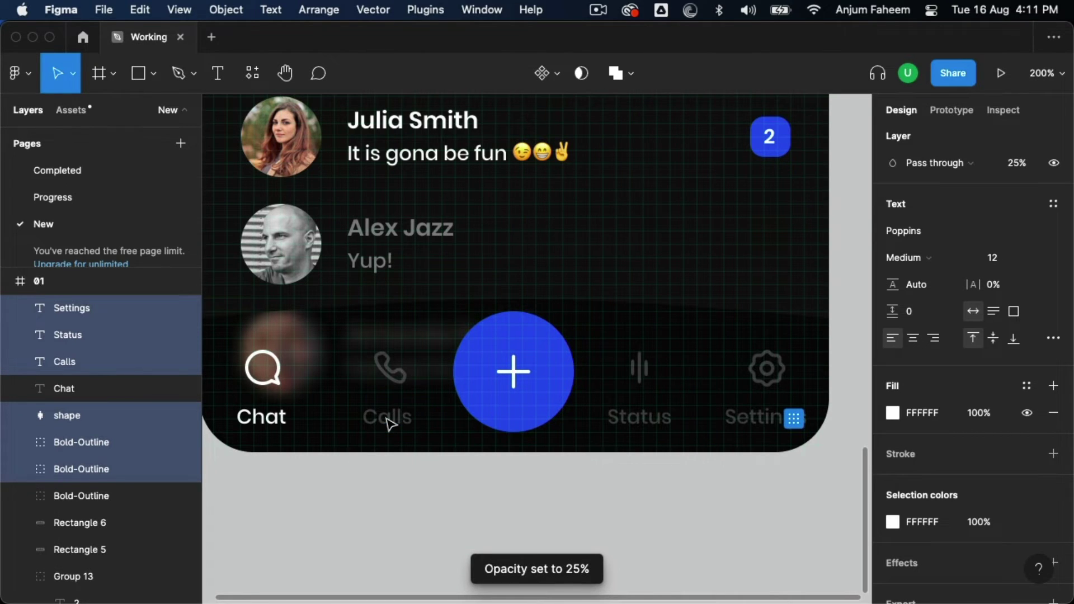
Select the Chat and Calls icons and labels together with the plus sign
{"action": "scroll", "coordinate": [390, 471], "scroll_direction": "down", "scroll_amount": 1}
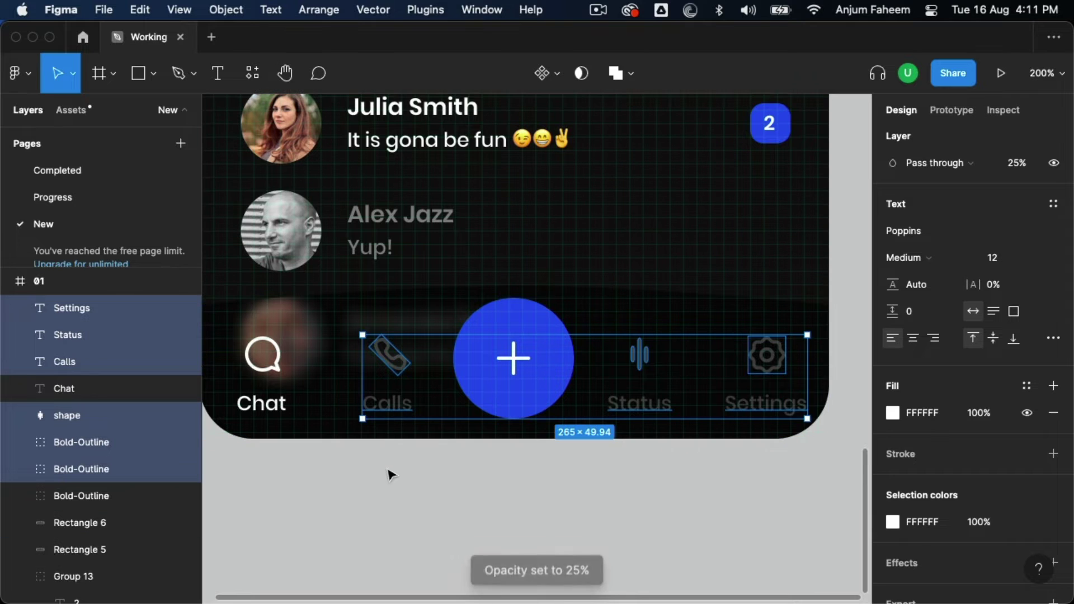
{"action": "scroll", "coordinate": [336, 447], "scroll_direction": "up", "scroll_amount": 3}
{"action": "left_click", "coordinate": [267, 425]}
{"action": "left_click", "coordinate": [266, 473], "text": "shift"}
{"action": "left_click", "coordinate": [401, 440], "text": "shift"}
{"action": "left_click", "coordinate": [391, 473], "text": "shift"}
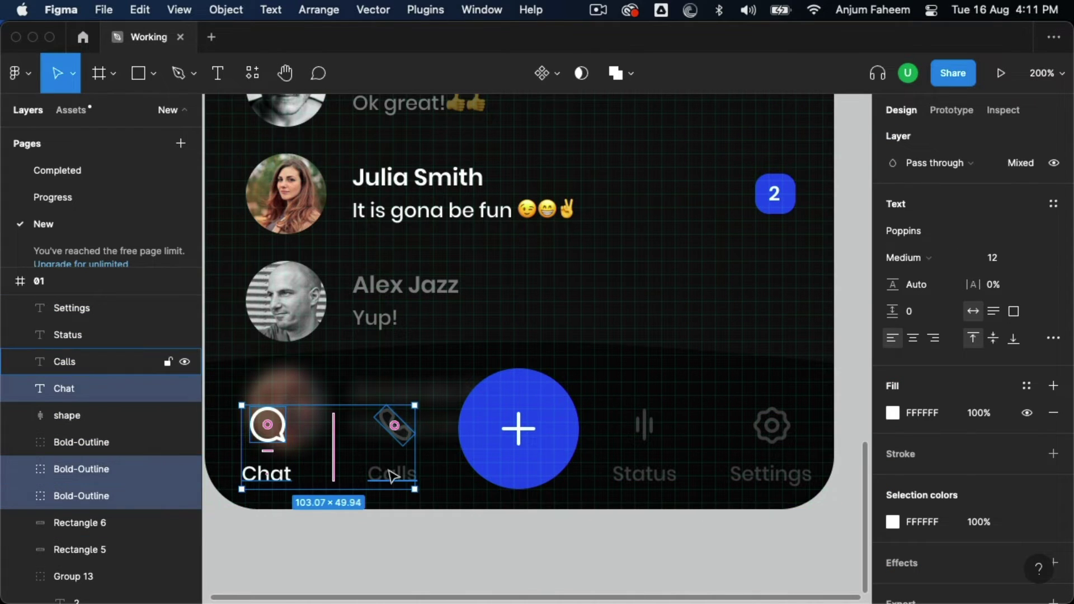
{"action": "left_click", "coordinate": [520, 428], "text": "shift"}
Move all the navigation icons, labels and plus circle up about 24px
{"action": "left_click", "coordinate": [528, 400], "text": "shift"}
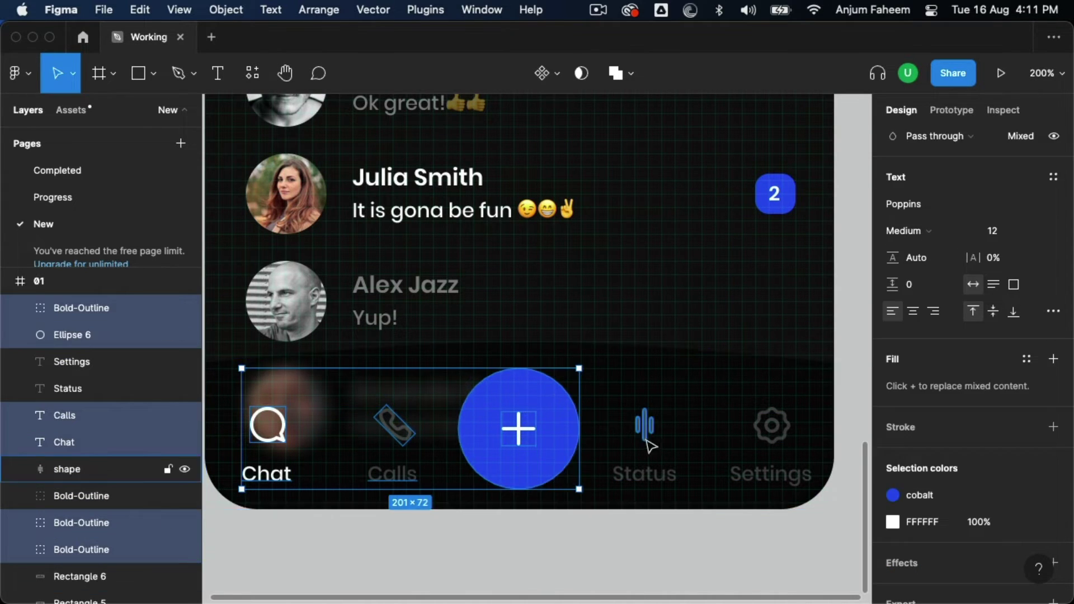
{"action": "left_click", "coordinate": [645, 428], "text": "shift"}
{"action": "left_click", "coordinate": [770, 428], "text": "shift"}
{"action": "left_click", "coordinate": [749, 479], "text": "shift"}
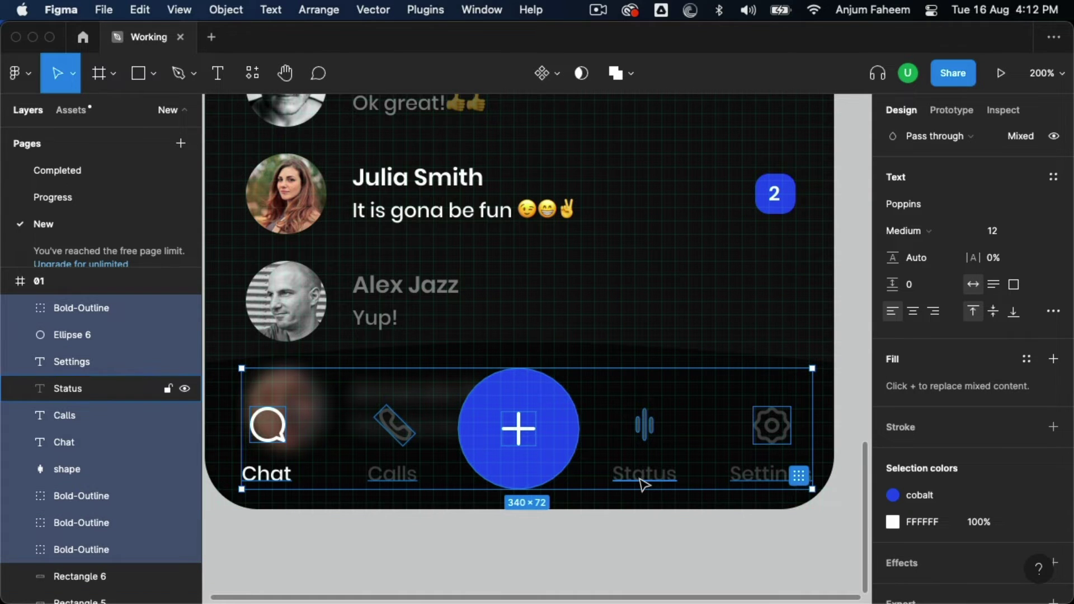
{"action": "left_click", "coordinate": [643, 478], "text": "shift"}
{"action": "left_click_drag", "start_coordinate": [644, 483], "coordinate": [637, 475]}
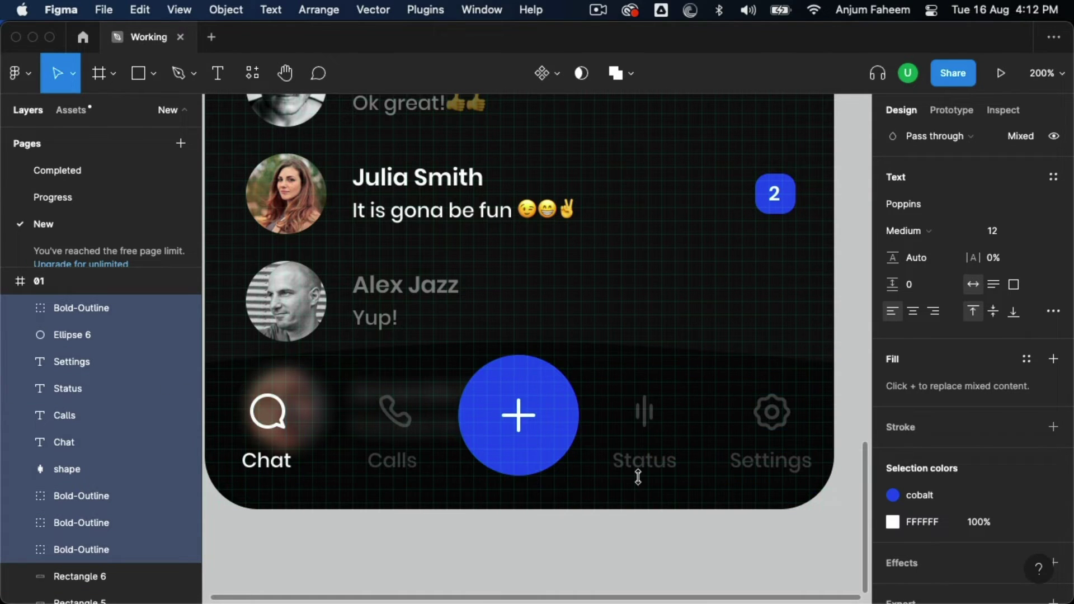
Lower the end points of the nav bar's curved top edge to deepen the arch
{"action": "left_click", "coordinate": [766, 376]}
{"action": "double_click", "coordinate": [767, 375]}
{"action": "left_click", "coordinate": [833, 363]}
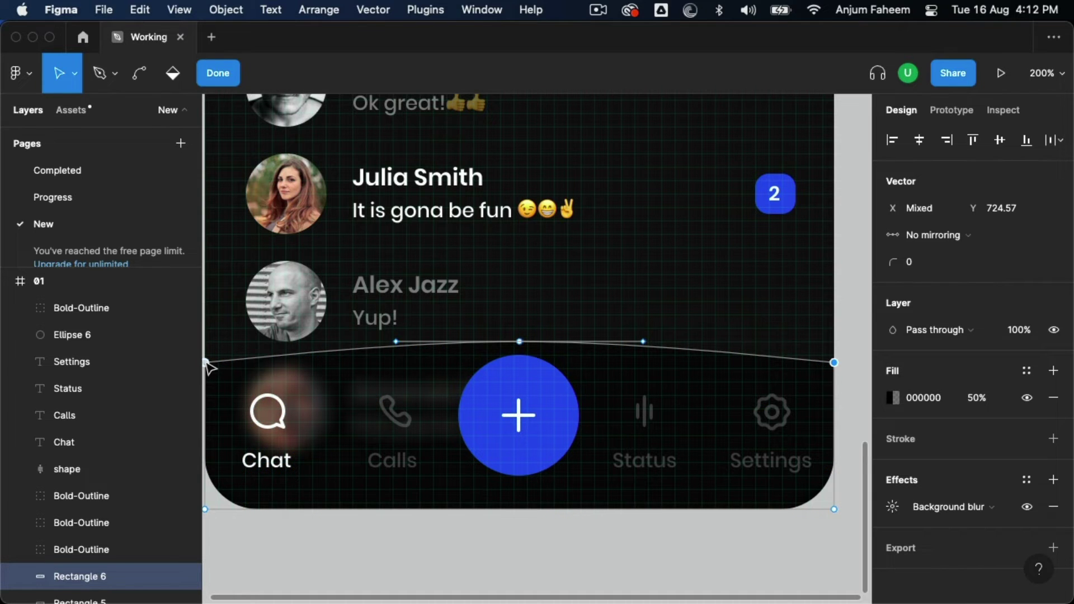
{"action": "key", "text": "Down"}
{"action": "key", "text": "Down"}
{"action": "key", "text": "Down"}
{"action": "key", "text": "Down"}
{"action": "key", "text": "Down"}
{"action": "key", "text": "Down"}
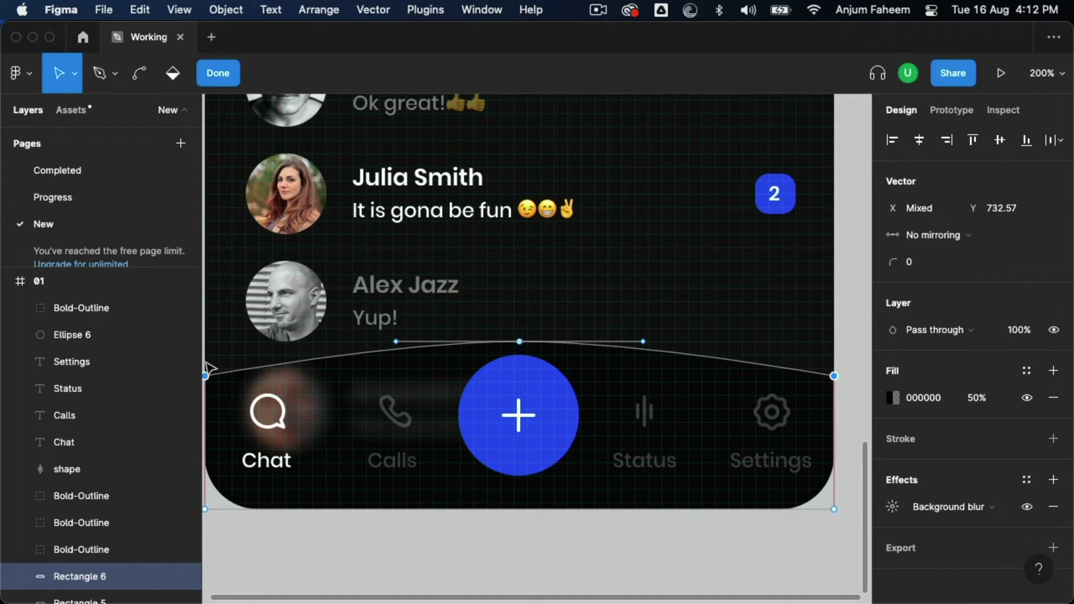
{"action": "key", "text": "Up"}
{"action": "key", "text": "Up"}
{"action": "key", "text": "Up"}
{"action": "left_click", "coordinate": [455, 540]}
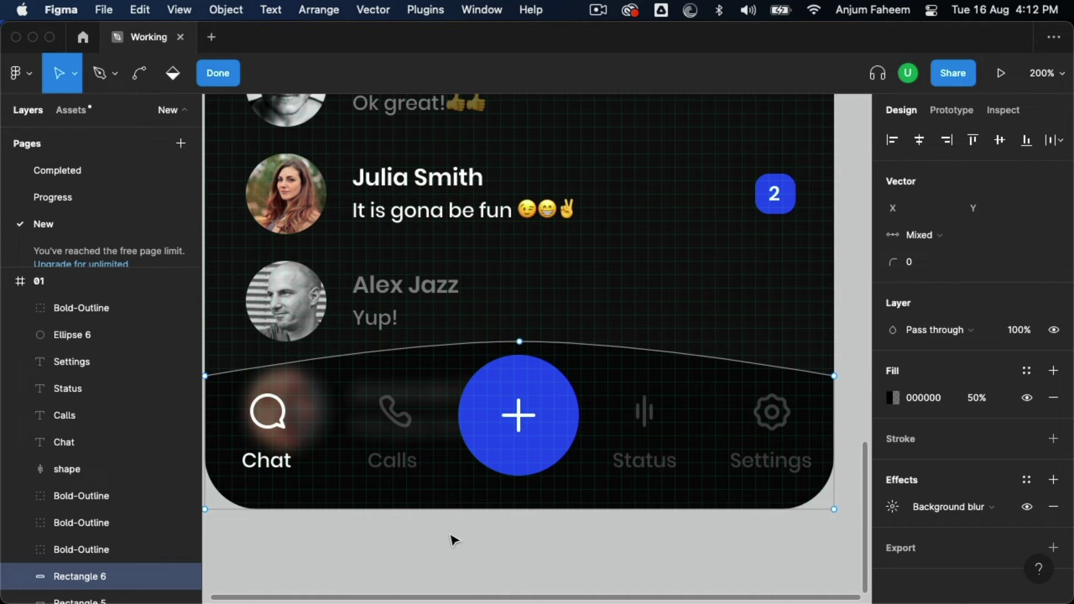
{"action": "left_click", "coordinate": [493, 543]}
Scale the blue plus circle down to 58×58 around its centre
{"action": "left_click", "coordinate": [551, 455]}
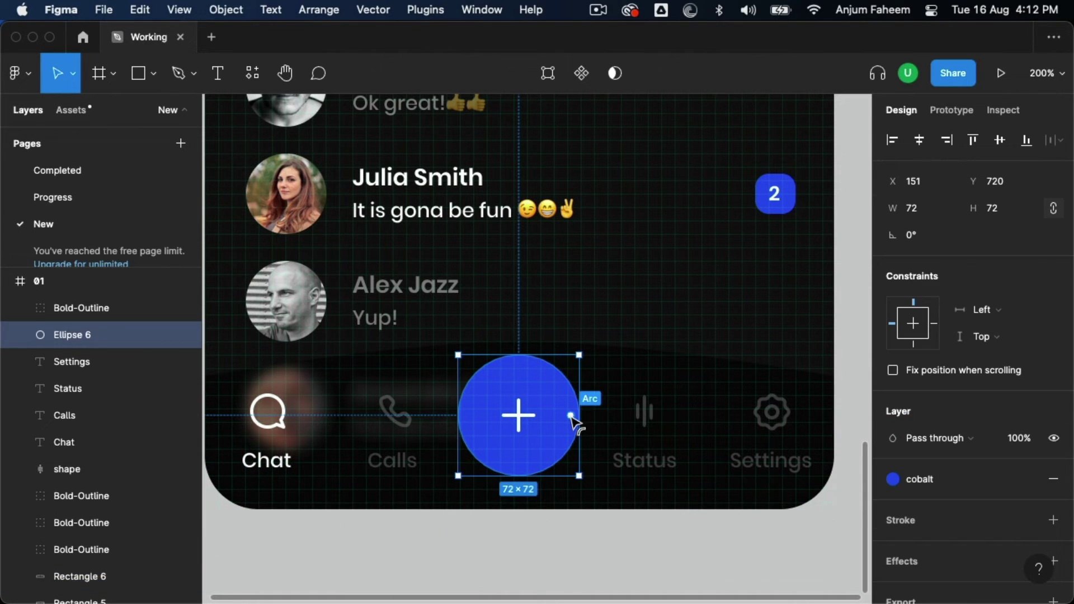
{"action": "key", "text": "k"}
{"action": "left_click_drag", "start_coordinate": [579, 417], "coordinate": [520, 419]}
{"action": "left_click", "coordinate": [518, 418]}
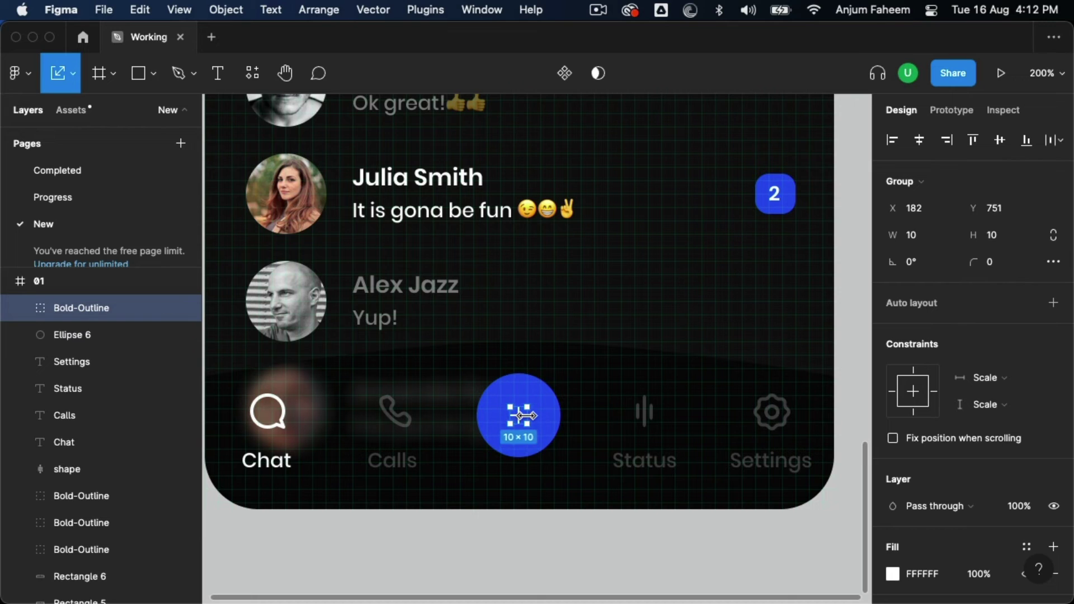
Duplicate the messages screen to the right as a second frame
{"action": "left_click", "coordinate": [521, 523]}
{"action": "key", "text": "minus"}
{"action": "key", "text": "minus"}
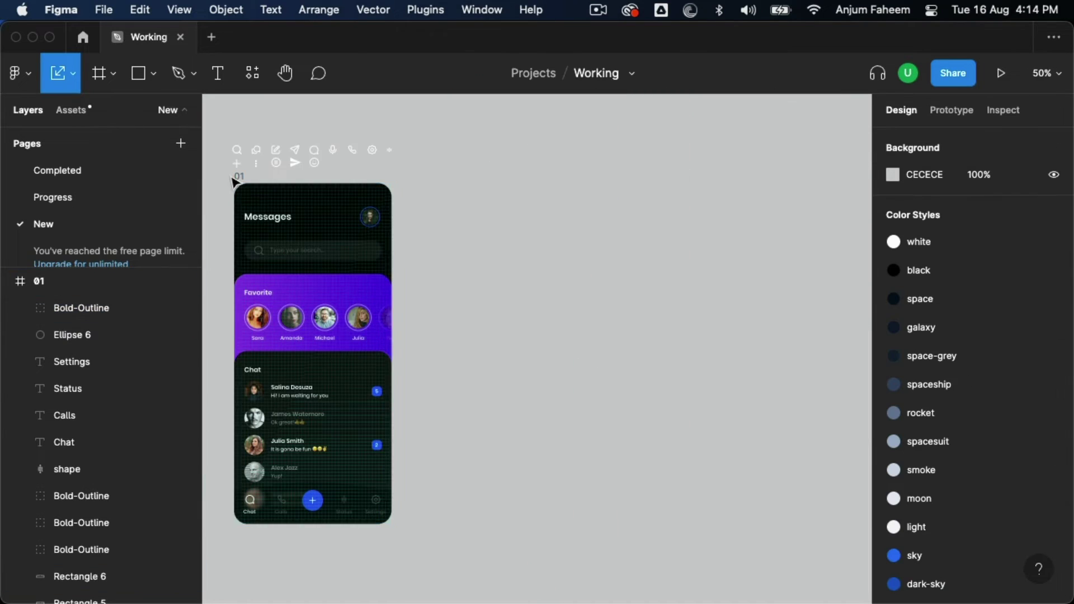
{"action": "left_click_drag", "start_coordinate": [246, 193], "coordinate": [420, 197]}
{"action": "key", "text": "shift+0"}
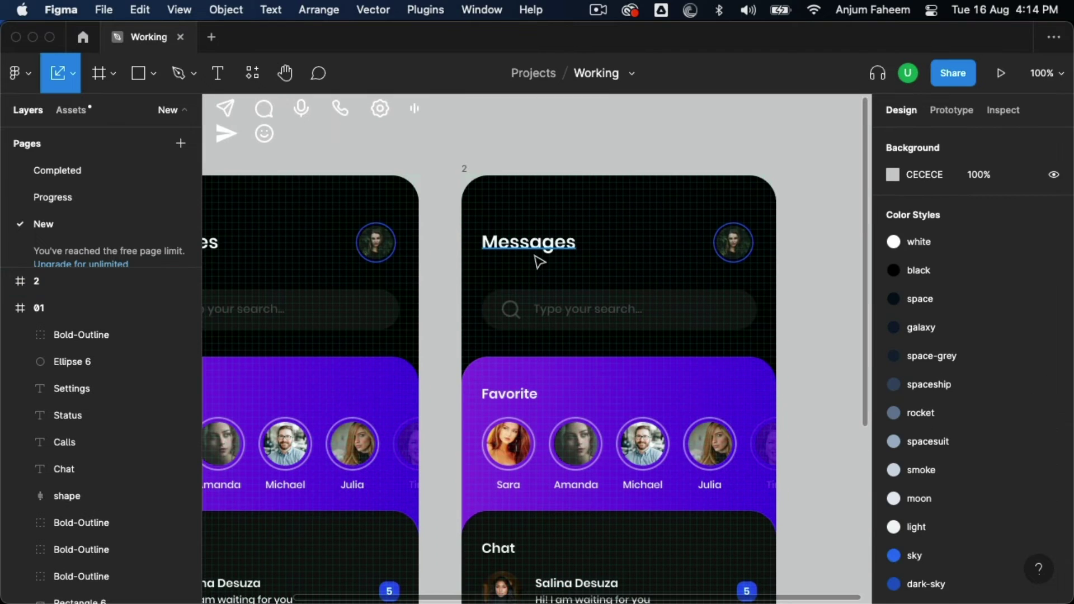
{"action": "left_click", "coordinate": [520, 243]}
{"action": "key", "text": "Return"}
{"action": "type", "text": "Salina Derren"}
{"action": "key", "text": "Escape"}
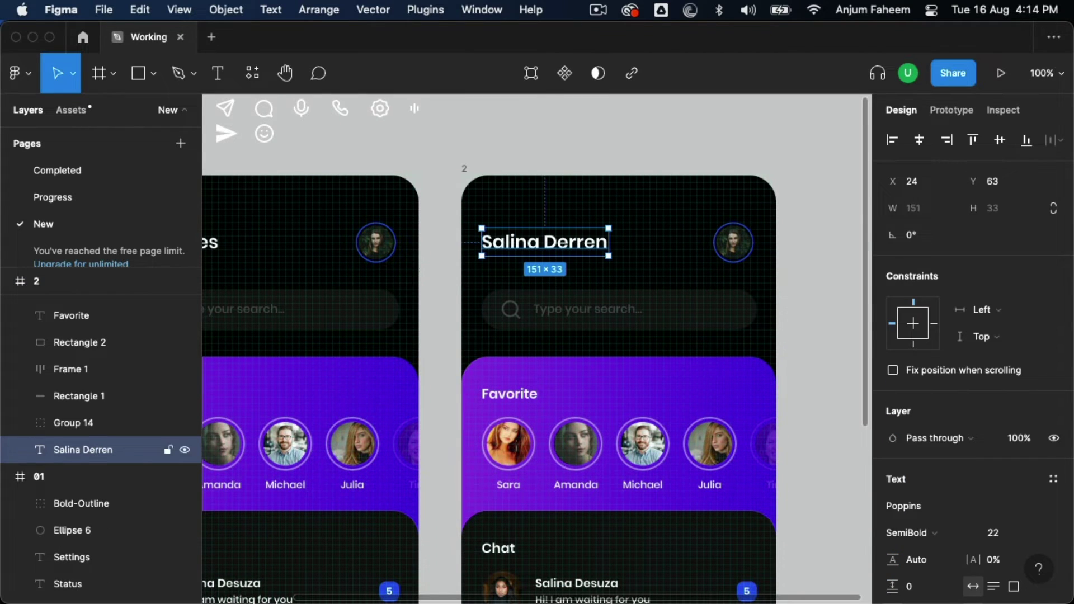
{"action": "scroll", "coordinate": [917, 313], "scroll_direction": "down", "scroll_amount": 5}
{"action": "scroll", "coordinate": [955, 229], "scroll_direction": "up", "scroll_amount": 5}
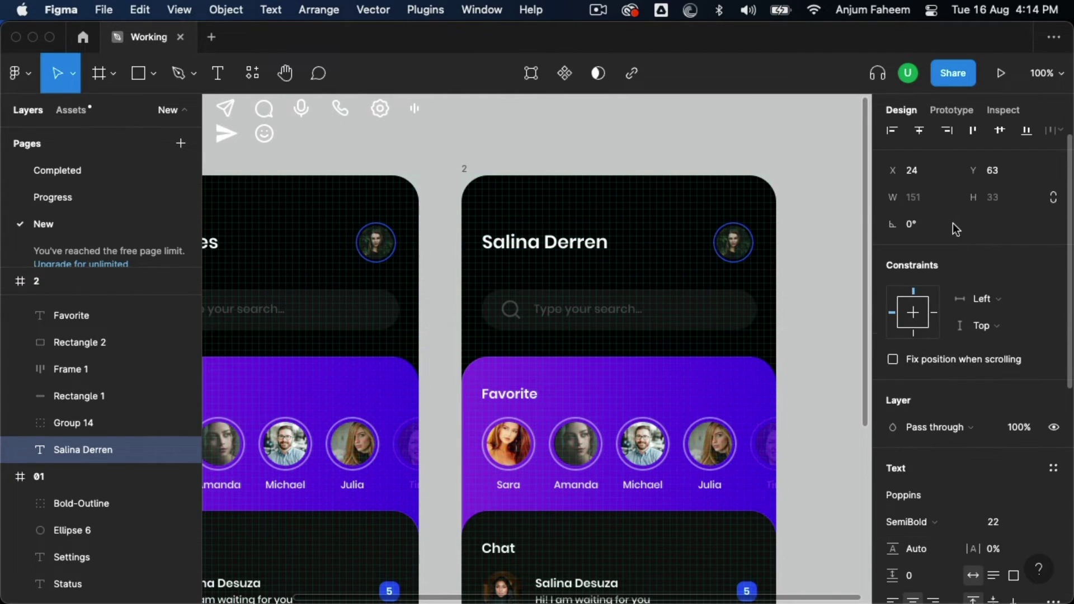
{"action": "left_click", "coordinate": [927, 134]}
{"action": "left_click", "coordinate": [692, 144]}
Add a centred 'Online' label under the title at 50% opacity
{"action": "scroll", "coordinate": [485, 350], "scroll_direction": "right", "scroll_amount": 2}
{"action": "scroll", "coordinate": [485, 350], "scroll_direction": "down", "scroll_amount": 1}
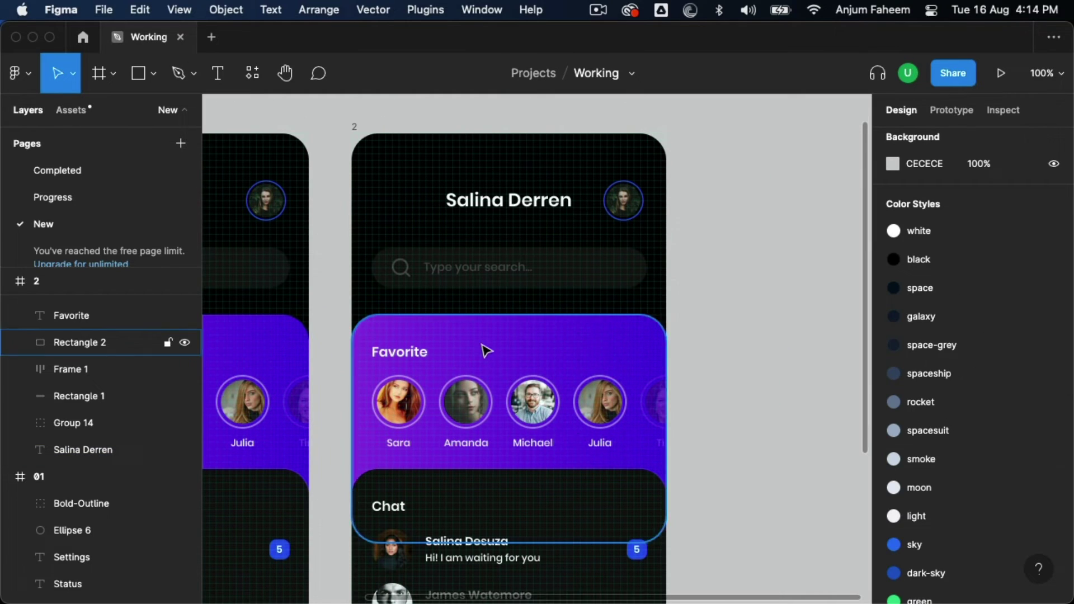
{"action": "left_click", "coordinate": [398, 440], "text": "super"}
{"action": "mouse_move", "coordinate": [398, 440]}
{"action": "left_mouse_down"}
{"action": "mouse_move", "coordinate": [506, 290]}
{"action": "mouse_move", "coordinate": [505, 217]}
{"action": "left_mouse_up"}
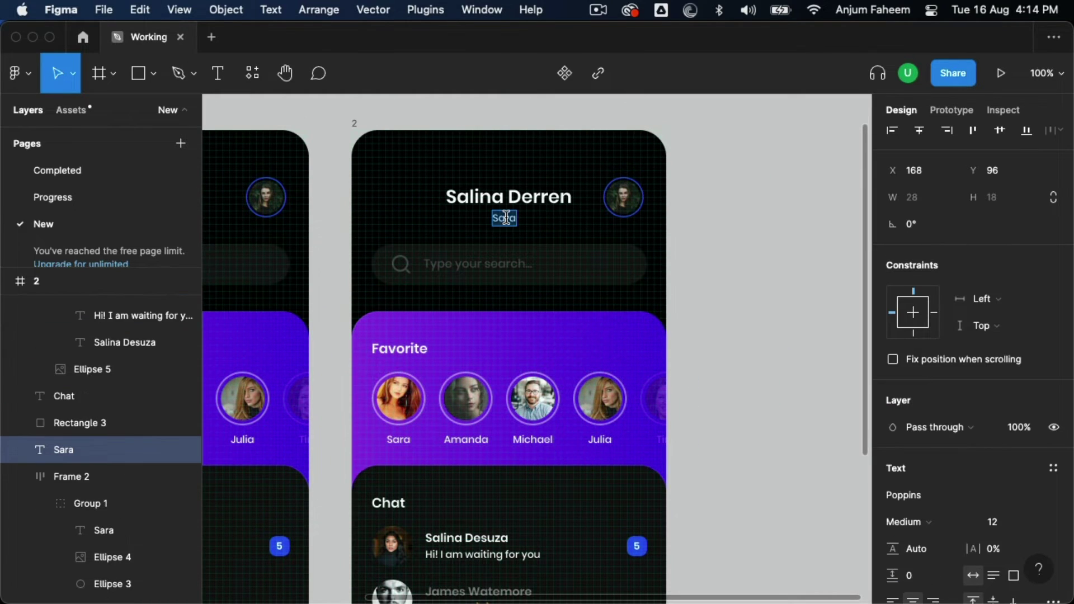
{"action": "type", "text": "Online"}
{"action": "key", "text": "Escape"}
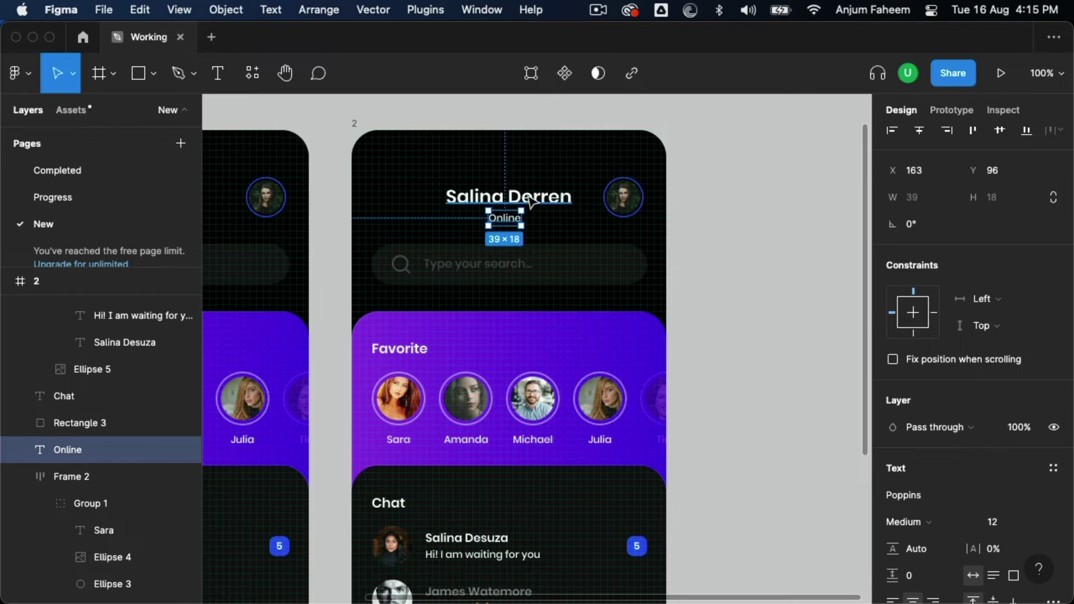
{"action": "left_click", "coordinate": [530, 199], "text": "shift"}
{"action": "left_click", "coordinate": [919, 130]}
{"action": "left_click", "coordinate": [569, 218]}
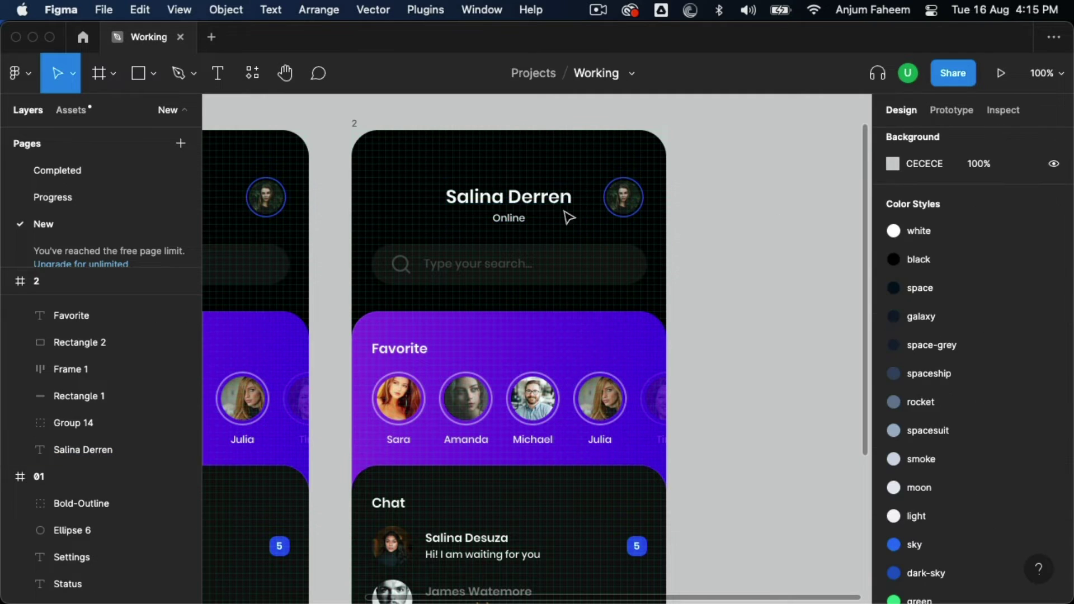
{"action": "left_click", "coordinate": [498, 220]}
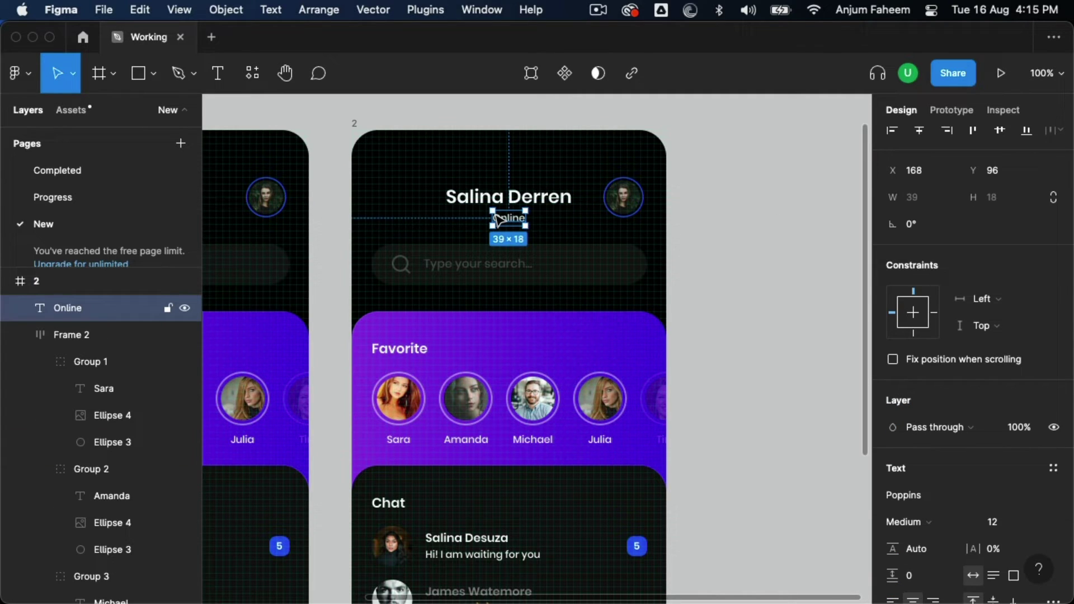
{"action": "key", "text": "5"}
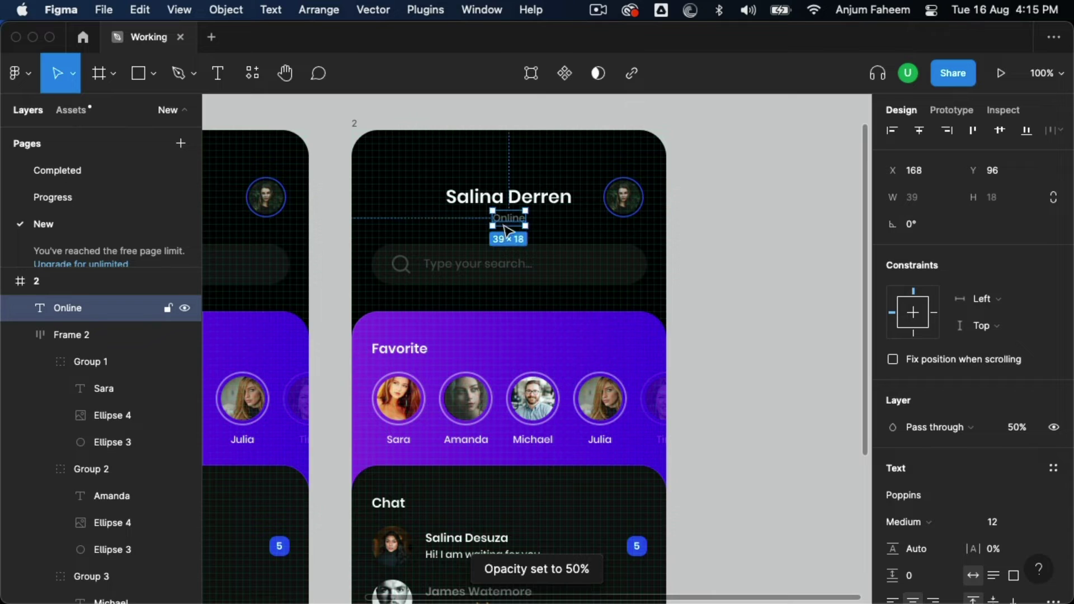
{"action": "left_click", "coordinate": [744, 180]}
Replace the top-right avatar with a pasted left-arrow icon
{"action": "left_click", "coordinate": [635, 211]}
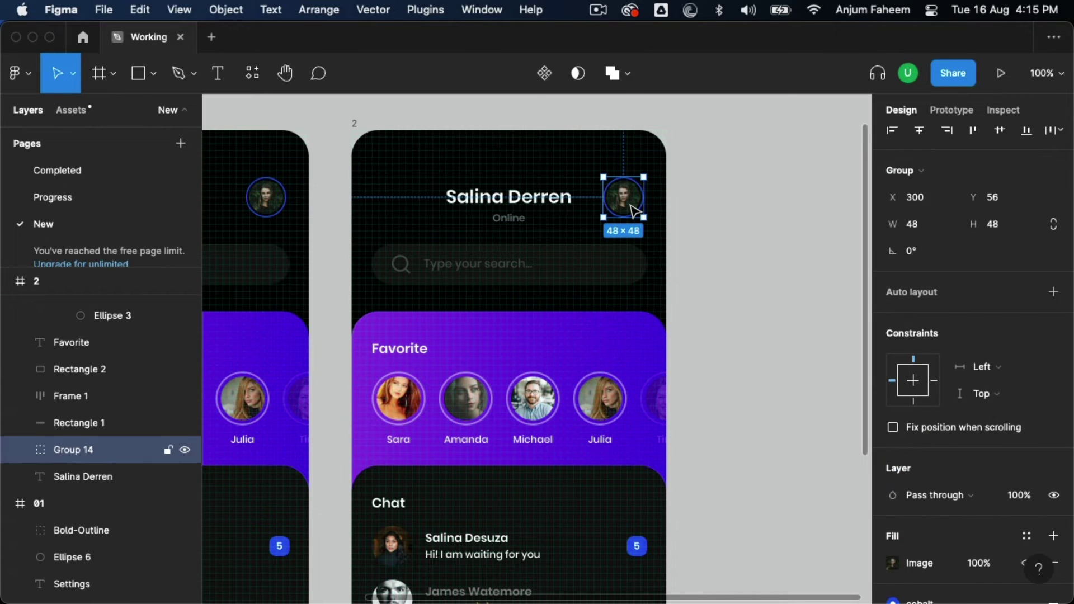
{"action": "key", "text": "Delete"}
{"action": "key", "text": "ctrl+v"}
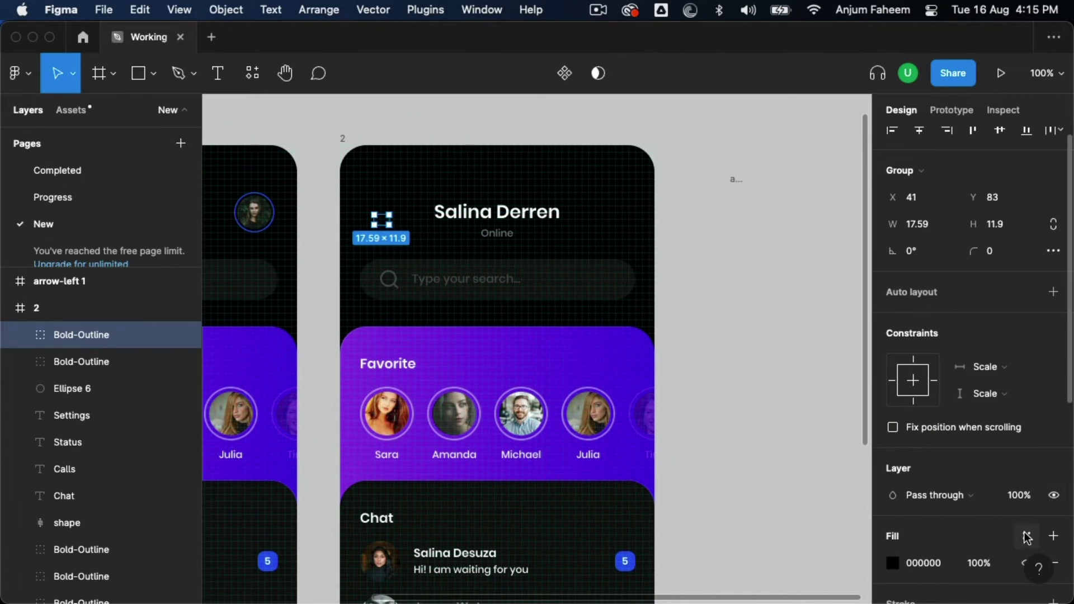
Colour the back arrow white and group the Salina Derren and Online texts
{"action": "left_click", "coordinate": [1026, 537]}
{"action": "left_click", "coordinate": [930, 368]}
{"action": "left_click", "coordinate": [536, 215]}
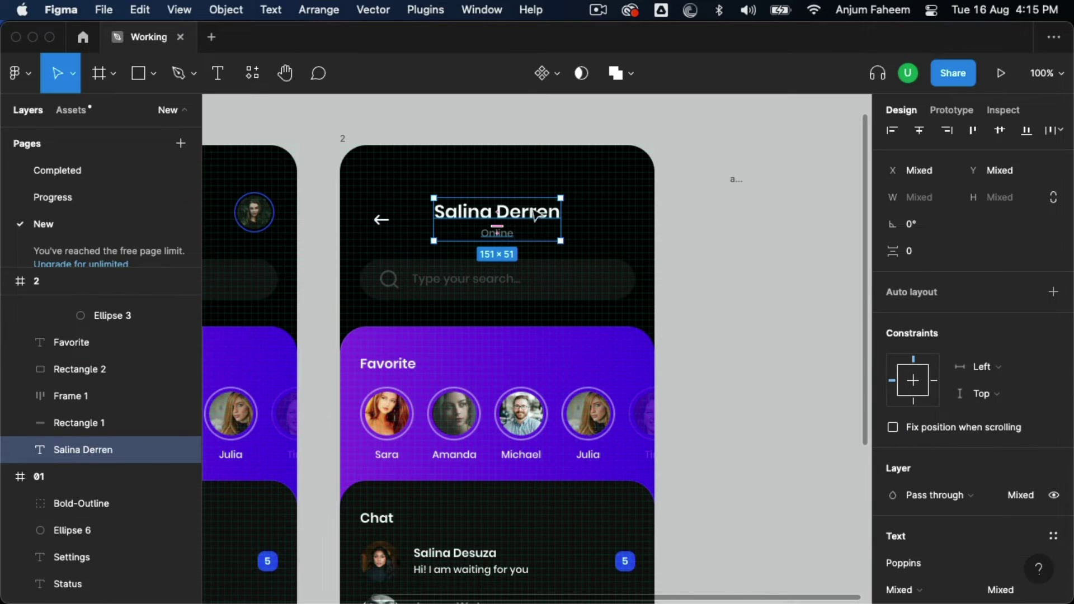
{"action": "key", "text": "ctrl+g"}
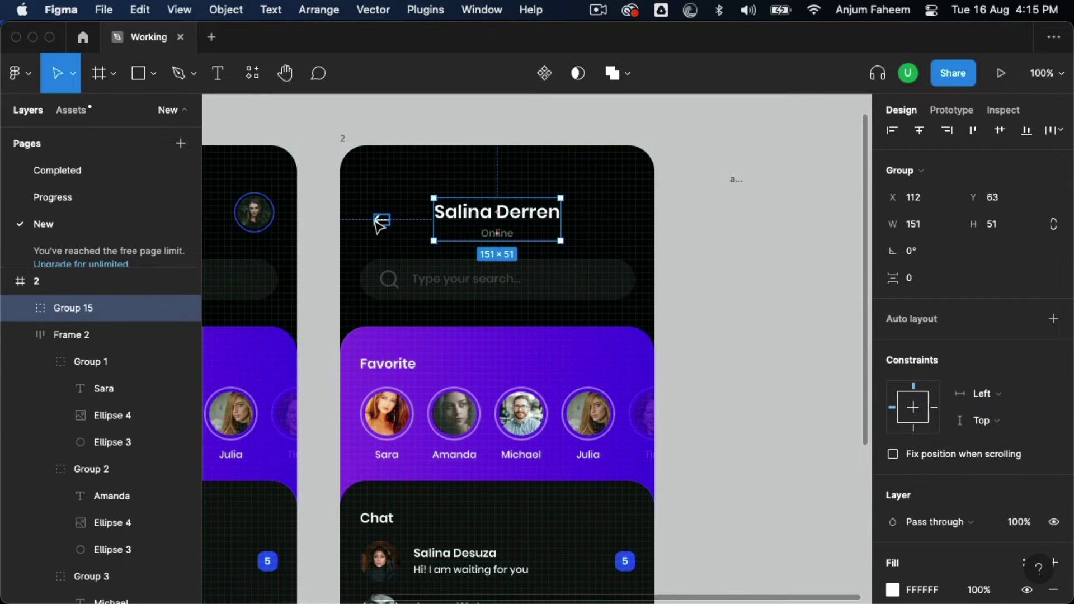
Nudge the back arrow left to X 24, level with the header text
{"action": "left_click", "coordinate": [380, 221], "text": "shift"}
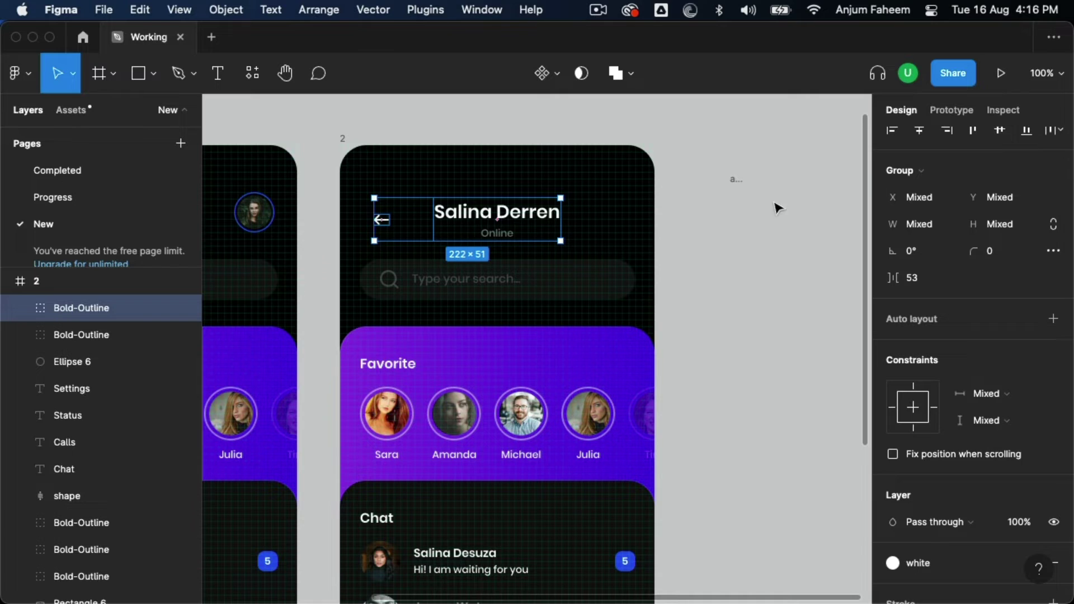
{"action": "left_click", "coordinate": [727, 255]}
{"action": "left_click", "coordinate": [382, 221]}
{"action": "key", "text": "Left"}
{"action": "key", "text": "Left"}
{"action": "key", "text": "Left"}
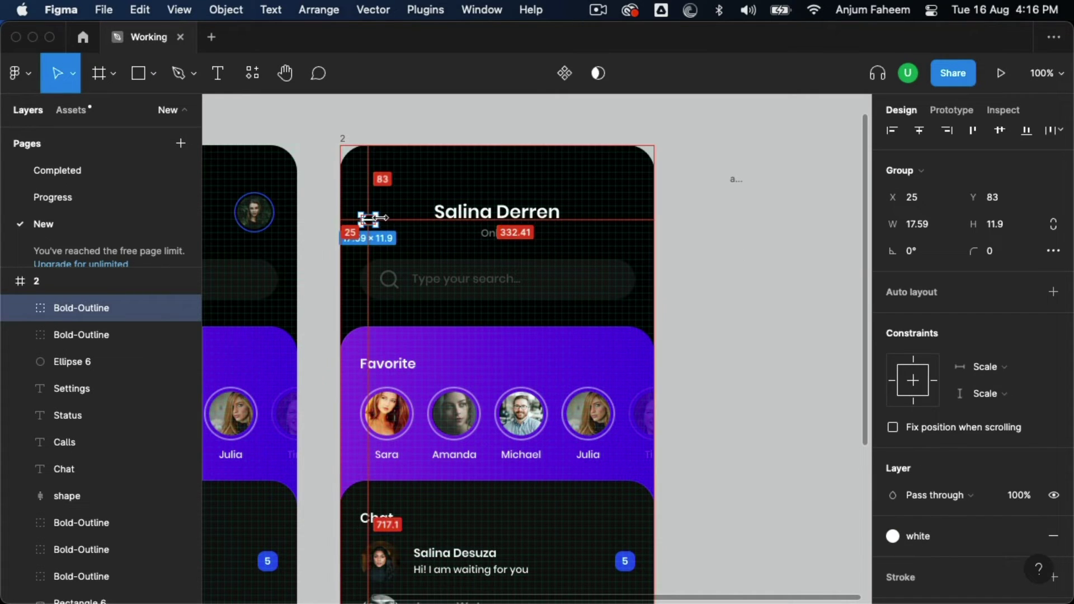
{"action": "key", "text": "Left"}
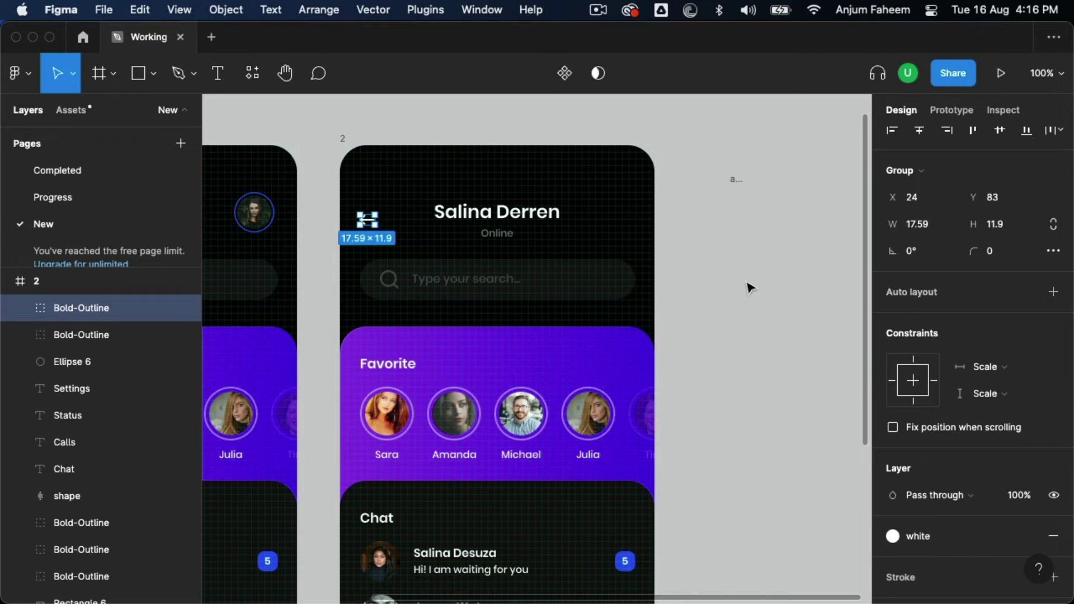
{"action": "left_click", "coordinate": [712, 271]}
{"action": "scroll", "coordinate": [695, 245], "scroll_direction": "up", "scroll_amount": 4}
{"action": "scroll", "coordinate": [695, 245], "scroll_direction": "left", "scroll_amount": 5}
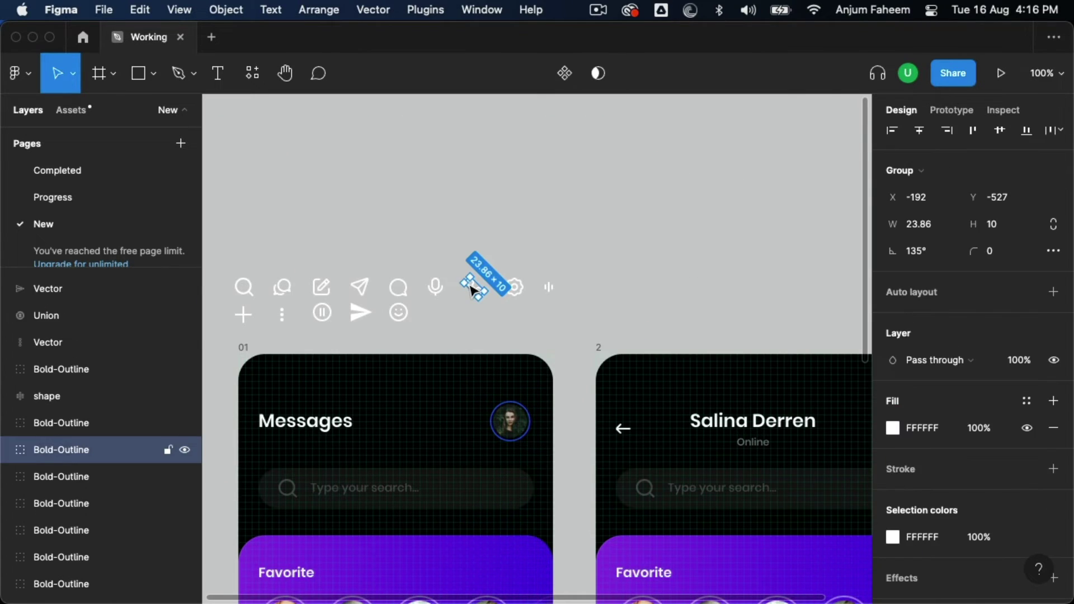
Place the phone icon upright beside the video icon in frame 2's header
{"action": "left_click_drag", "start_coordinate": [472, 289], "coordinate": [771, 232]}
{"action": "left_click", "coordinate": [238, 180]}
{"action": "double_click", "coordinate": [750, 327]}
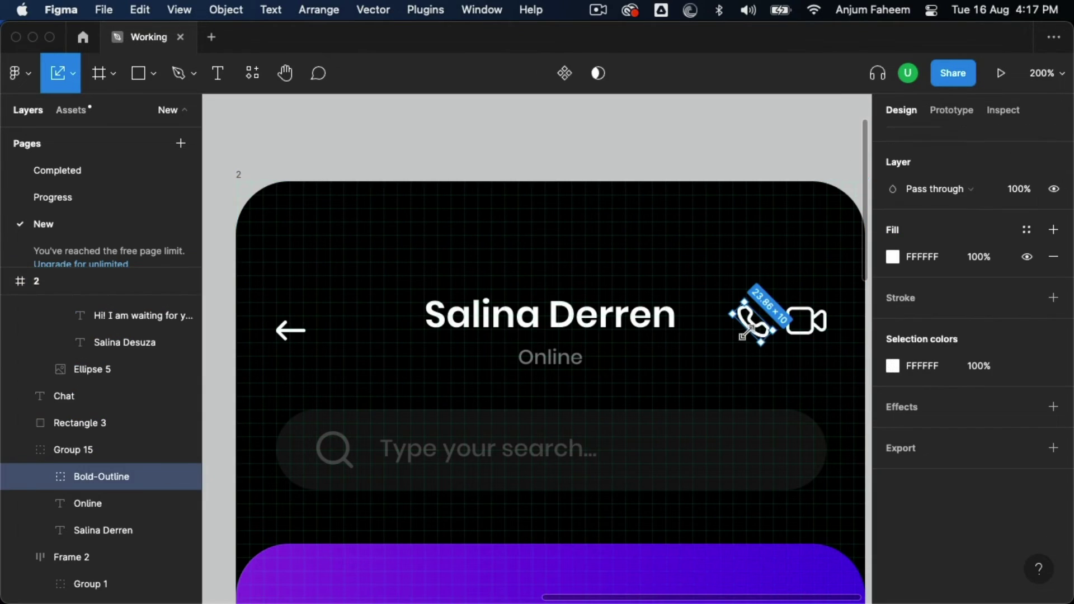
{"action": "left_click_drag", "start_coordinate": [746, 328], "coordinate": [750, 330]}
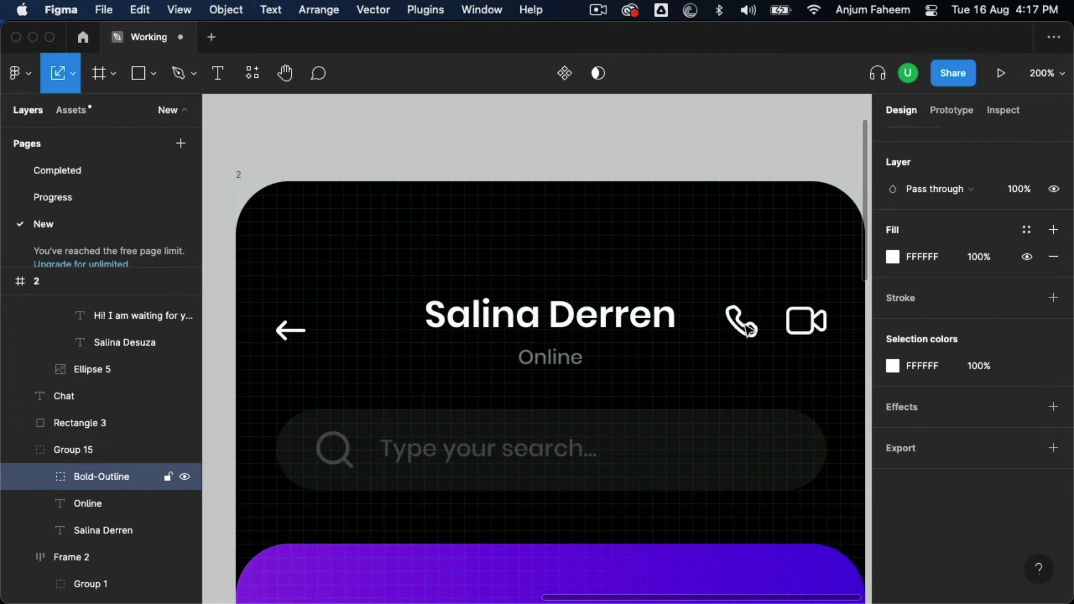
{"action": "left_click", "coordinate": [805, 322], "text": "shift"}
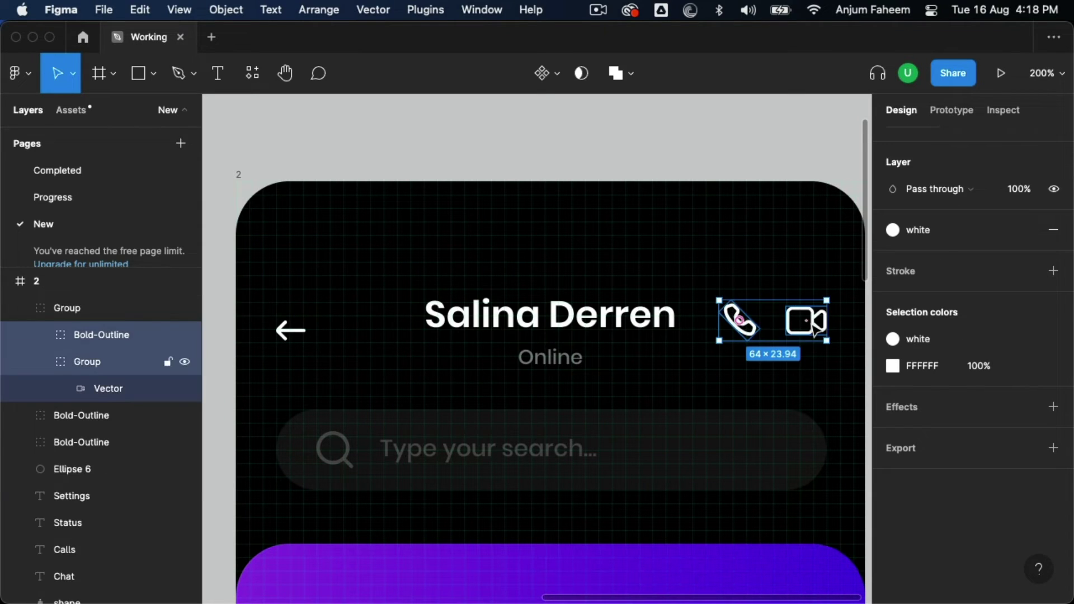
{"action": "left_click", "coordinate": [627, 323]}
{"action": "left_click", "coordinate": [300, 333], "text": "shift"}
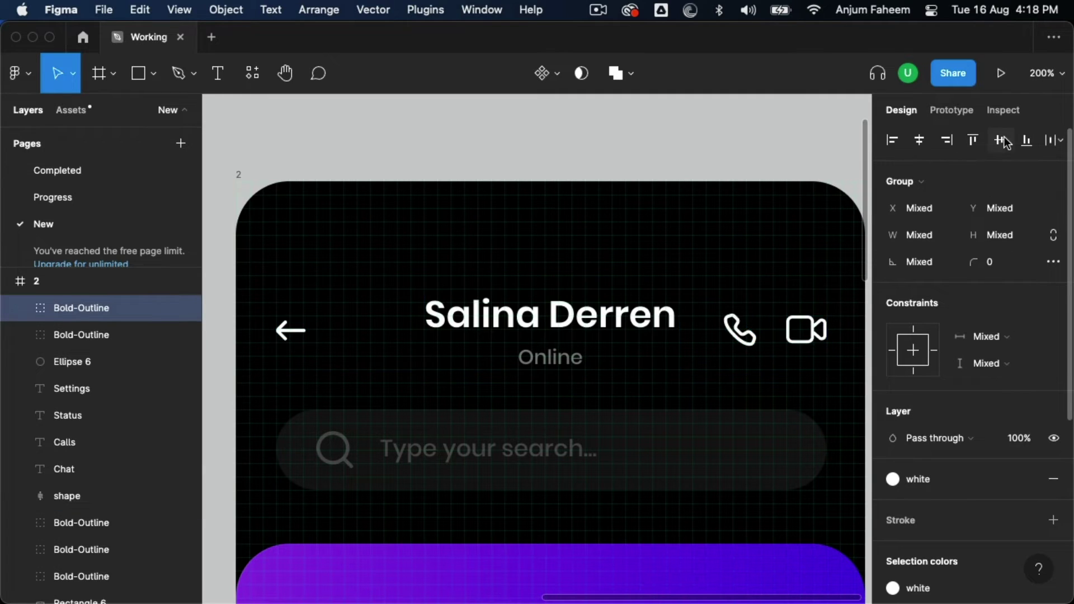
{"action": "left_click", "coordinate": [768, 218]}
Apply the cobalt colour style to the phone and video icon group
{"action": "left_click", "coordinate": [749, 350]}
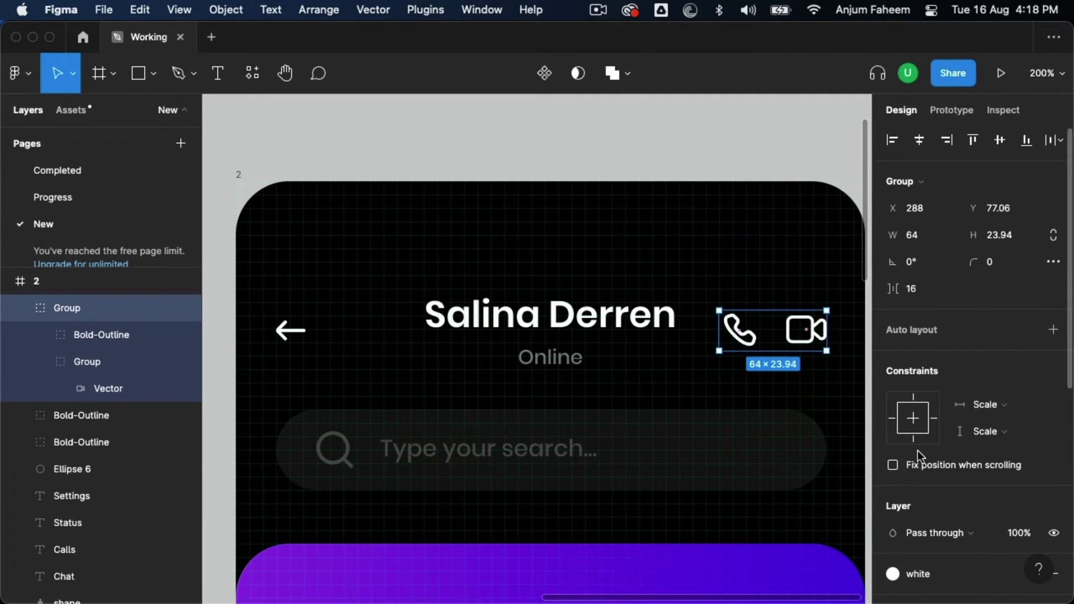
{"action": "scroll", "coordinate": [917, 453], "scroll_direction": "down", "scroll_amount": 5}
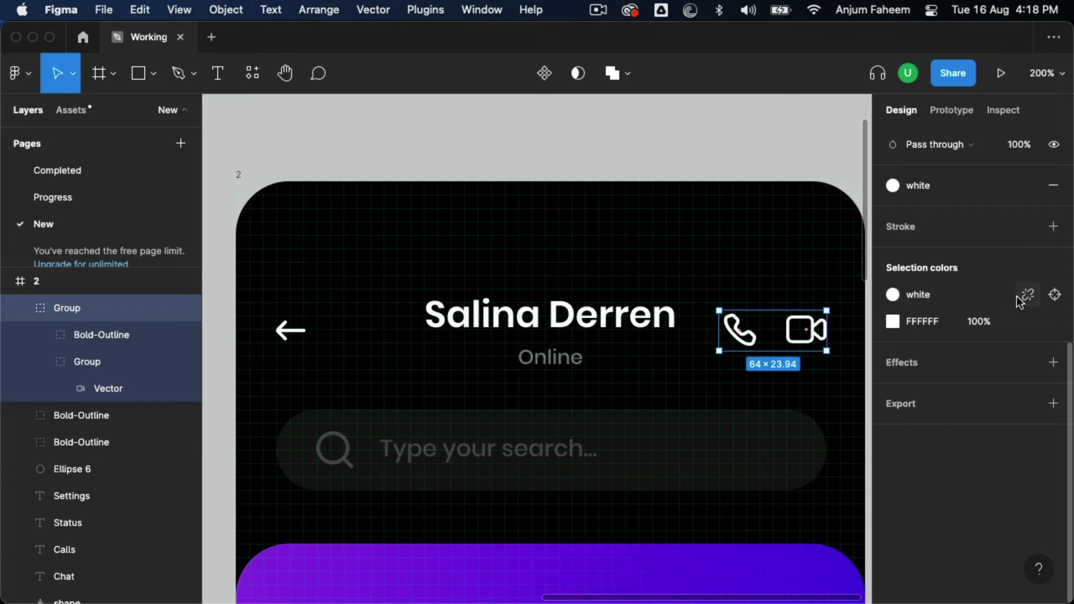
{"action": "left_click", "coordinate": [920, 295]}
{"action": "scroll", "coordinate": [747, 484], "scroll_direction": "down", "scroll_amount": 5}
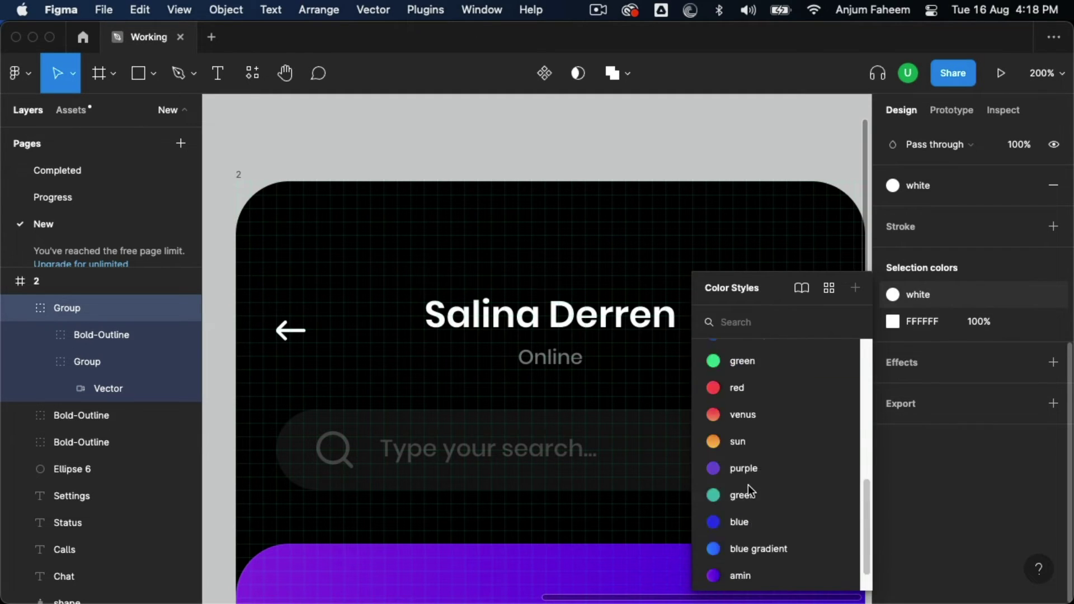
{"action": "scroll", "coordinate": [740, 537], "scroll_direction": "down", "scroll_amount": 1}
{"action": "left_click", "coordinate": [744, 570]}
Colour the phone icon's own Bold-Outline fill cobalt as well
{"action": "left_click", "coordinate": [755, 235]}
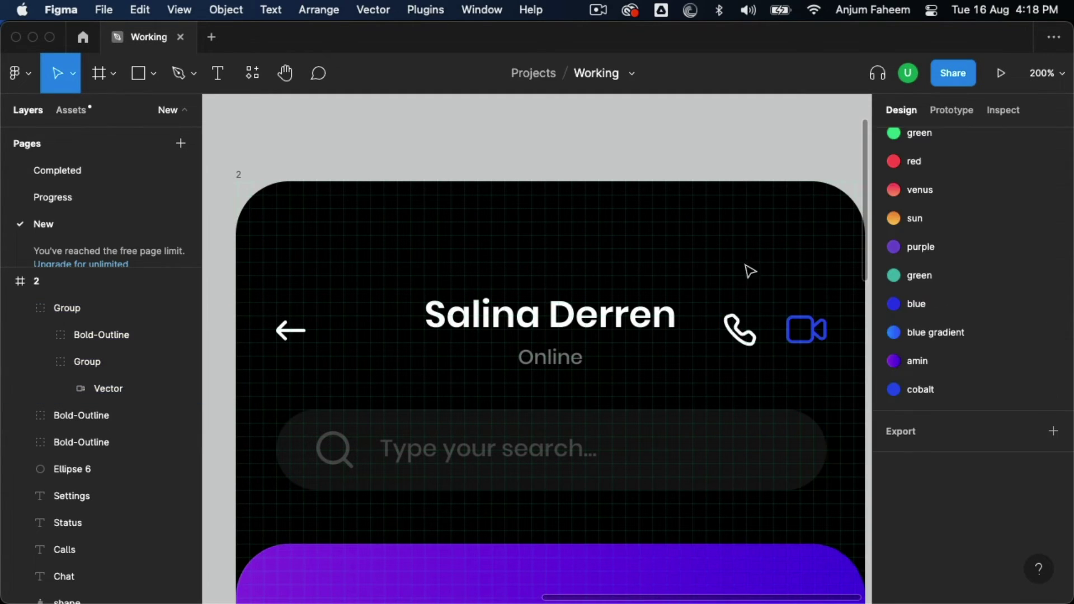
{"action": "double_click", "coordinate": [744, 336]}
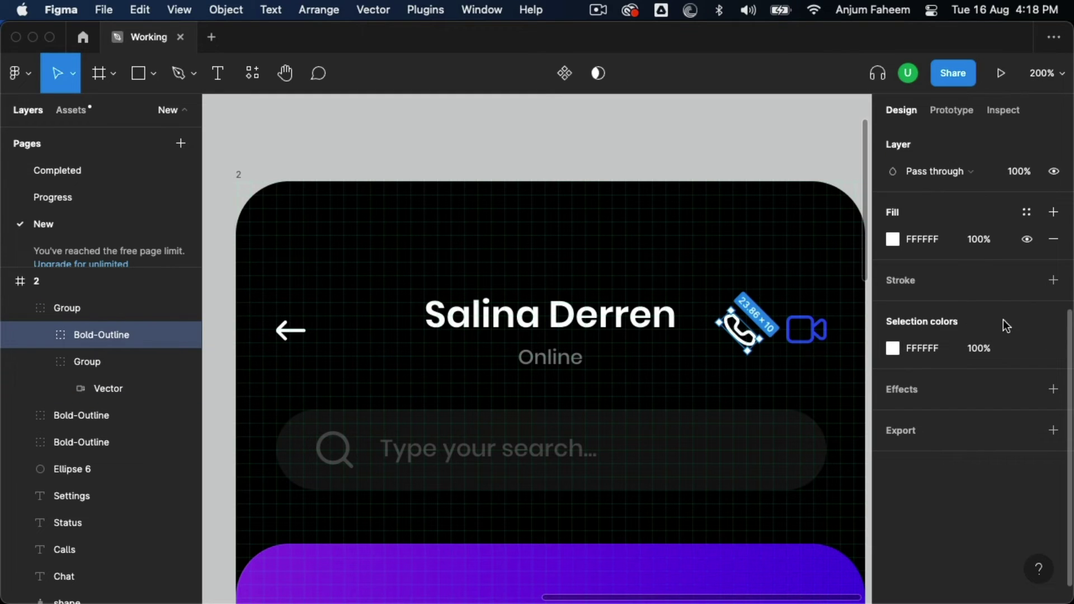
{"action": "left_click", "coordinate": [1025, 212]}
{"action": "scroll", "coordinate": [975, 447], "scroll_direction": "down", "scroll_amount": 5}
{"action": "left_click", "coordinate": [938, 520]}
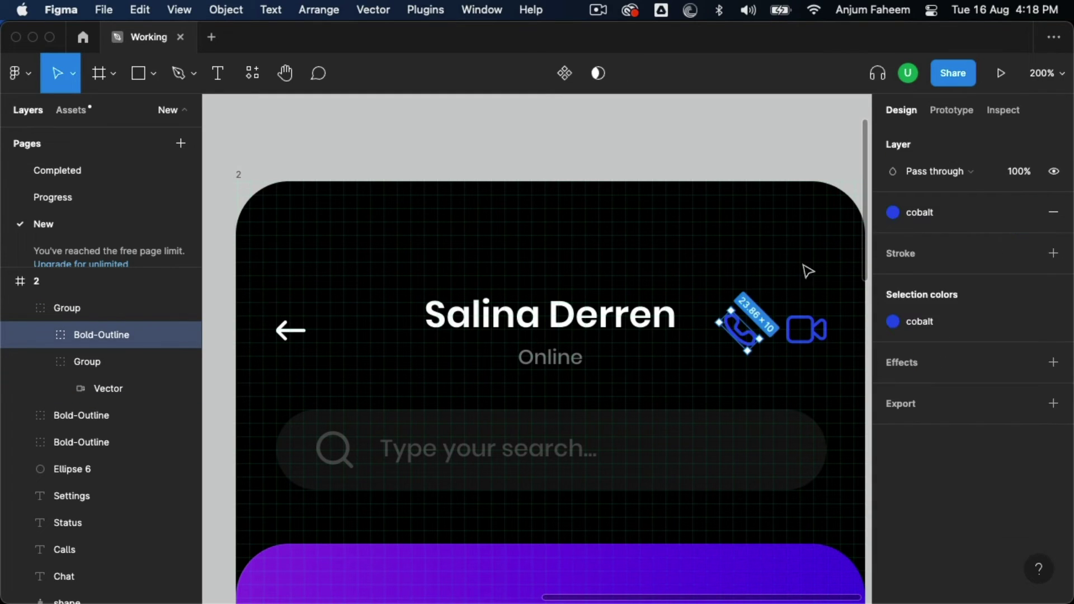
{"action": "left_click", "coordinate": [769, 135]}
{"action": "key", "text": "shift+0"}
Copy the rounded search rectangle into the chat screen as a bubble
{"action": "scroll", "coordinate": [744, 341], "scroll_direction": "down", "scroll_amount": 3}
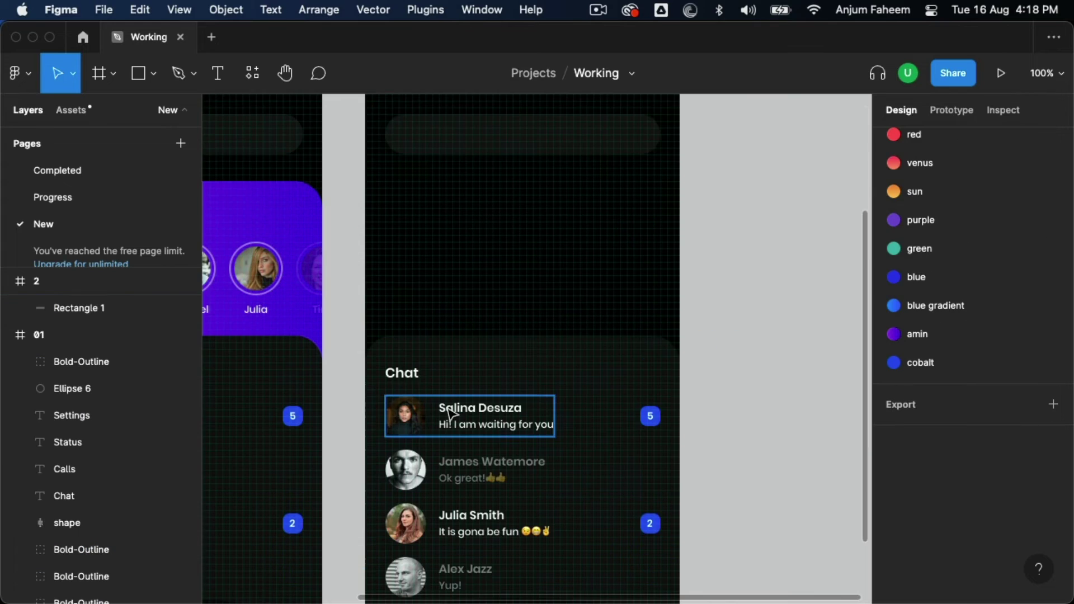
{"action": "scroll", "coordinate": [556, 298], "scroll_direction": "down", "scroll_amount": 2}
{"action": "scroll", "coordinate": [515, 346], "scroll_direction": "up", "scroll_amount": 3}
{"action": "left_click", "coordinate": [515, 346]}
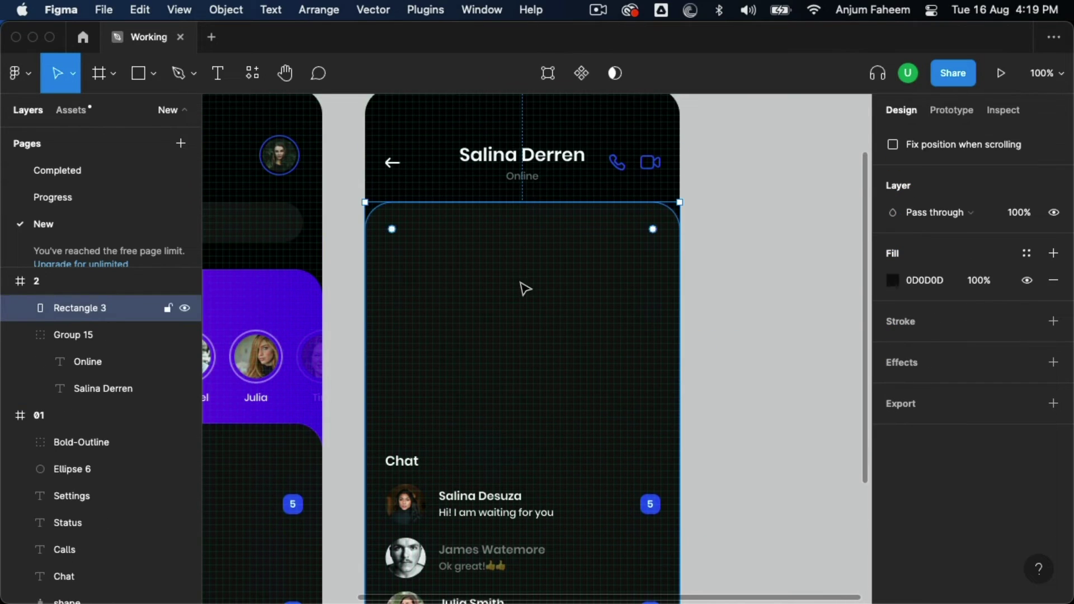
{"action": "scroll", "coordinate": [522, 288], "scroll_direction": "down", "scroll_amount": 5}
{"action": "left_click_drag", "start_coordinate": [704, 439], "coordinate": [478, 334]}
{"action": "left_click", "coordinate": [727, 161]}
{"action": "scroll", "coordinate": [727, 160], "scroll_direction": "left", "scroll_amount": 6}
{"action": "scroll", "coordinate": [703, 374], "scroll_direction": "up", "scroll_amount": 2}
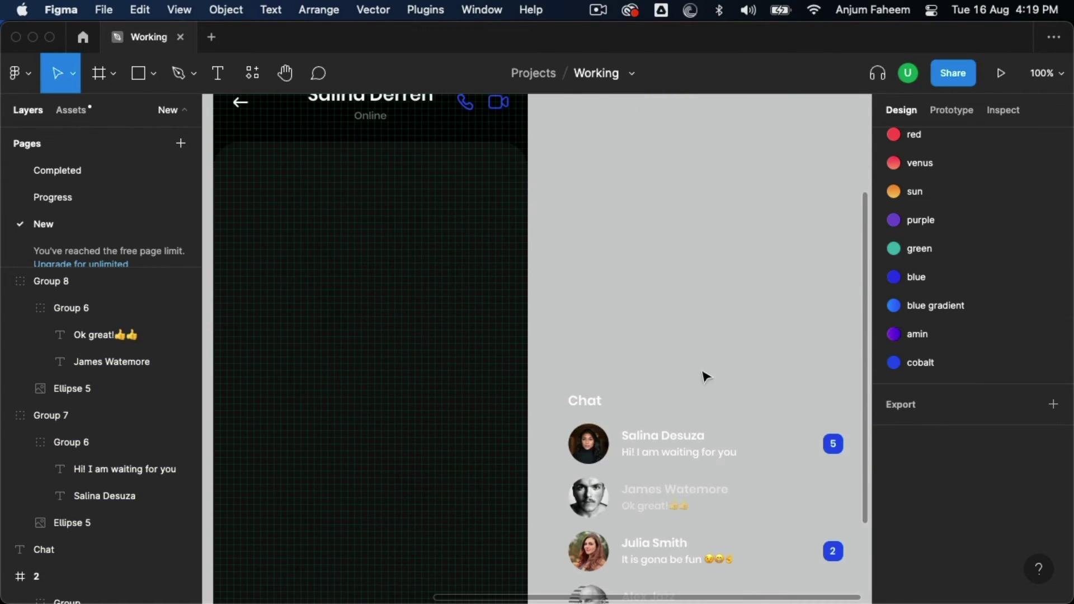
{"action": "scroll", "coordinate": [532, 342], "scroll_direction": "up", "scroll_amount": 2}
{"action": "scroll", "coordinate": [391, 279], "scroll_direction": "left", "scroll_amount": 1}
{"action": "mouse_move", "coordinate": [246, 223]}
{"action": "left_mouse_down"}
{"action": "mouse_move", "coordinate": [599, 266]}
{"action": "mouse_move", "coordinate": [517, 283]}
{"action": "left_mouse_up"}
{"action": "scroll", "coordinate": [632, 289], "scroll_direction": "up", "scroll_amount": 1}
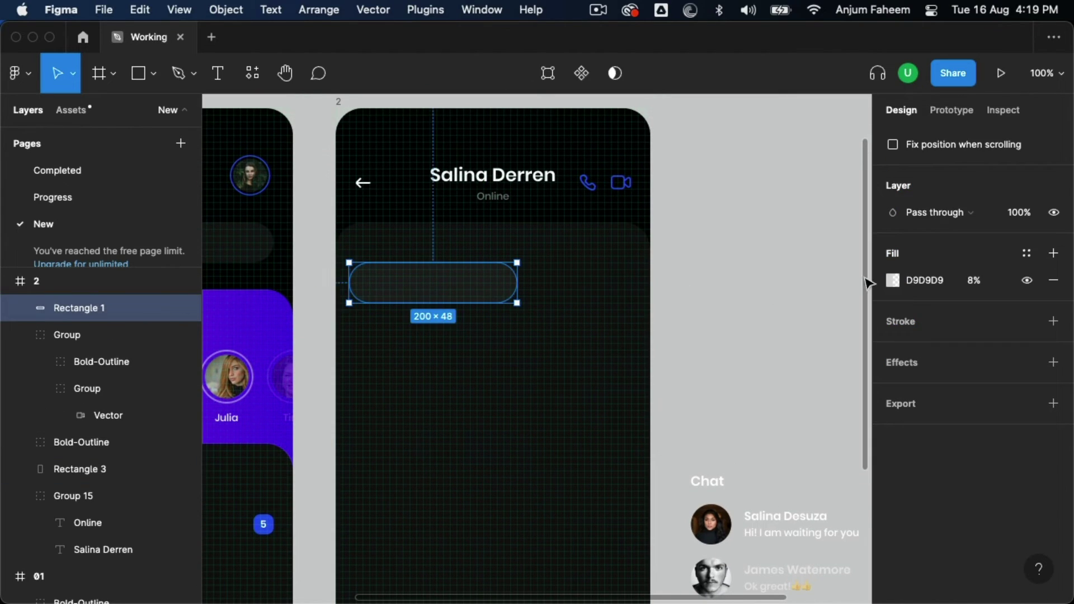
Make the bubble 200 wide with 20/20/20 corners and a sharp bottom-left corner
{"action": "double_click", "coordinate": [401, 294]}
{"action": "key", "text": "Escape"}
{"action": "left_click", "coordinate": [1053, 235]}
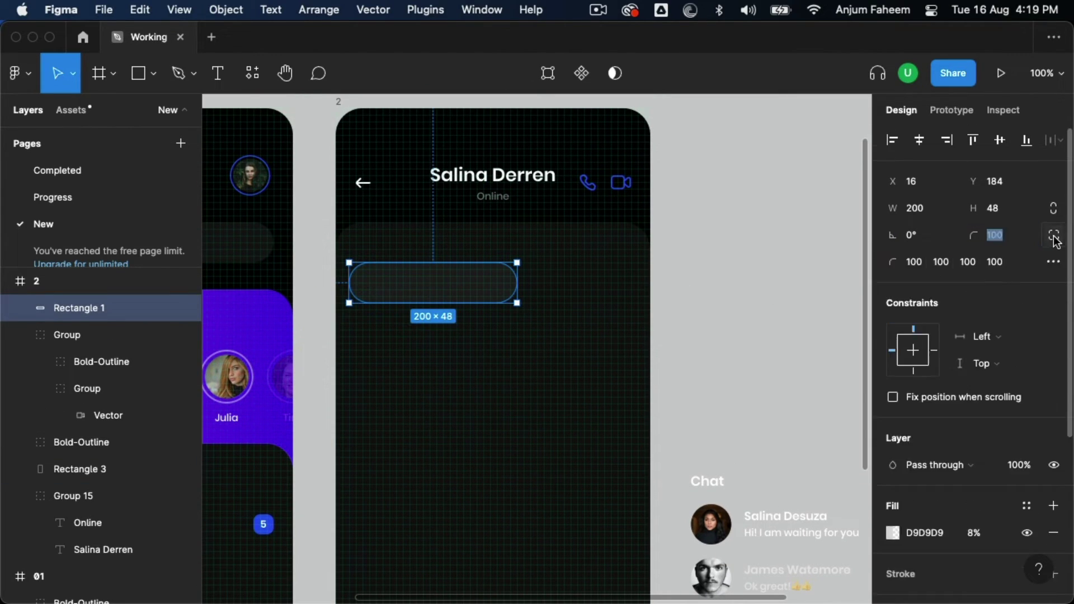
{"action": "left_click", "coordinate": [1000, 263]}
{"action": "type", "text": "0"}
{"action": "key", "text": "Return"}
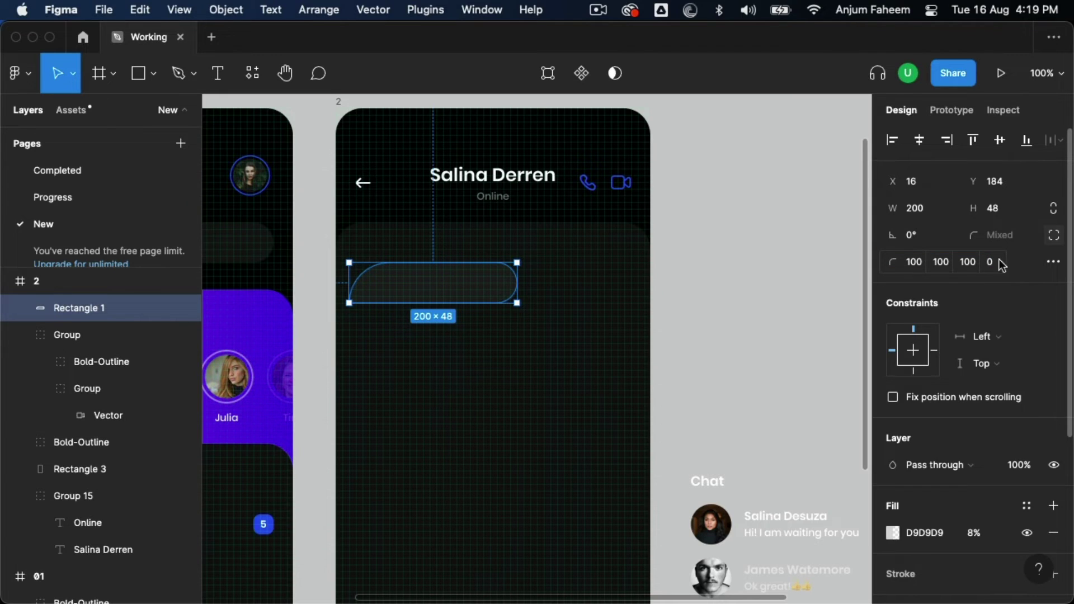
{"action": "left_click", "coordinate": [913, 261]}
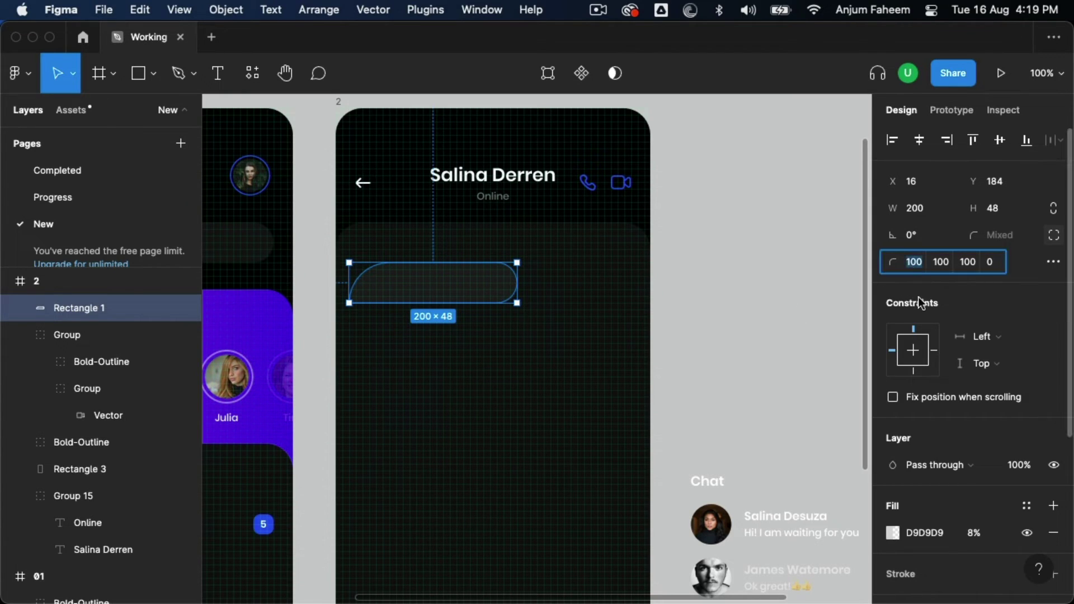
{"action": "type", "text": "20"}
{"action": "key", "text": "Tab"}
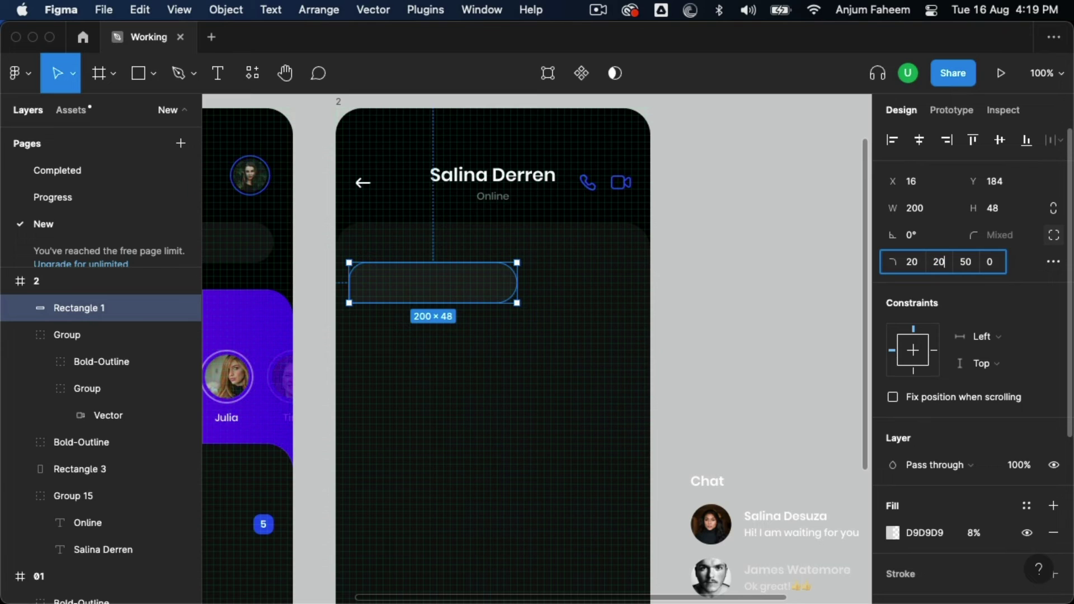
{"action": "key", "text": "Tab"}
{"action": "type", "text": "2"}
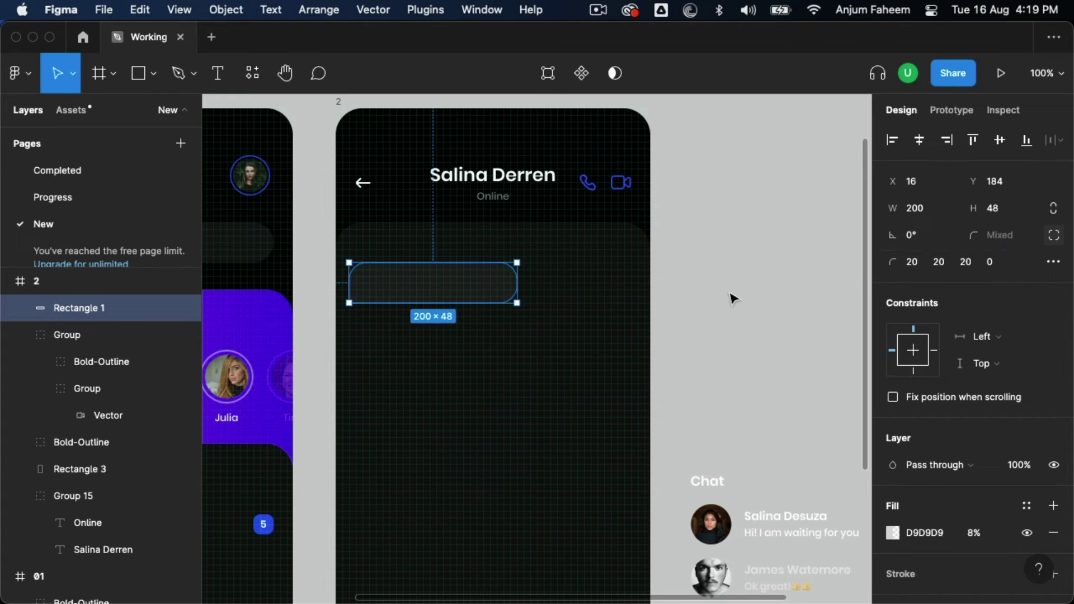
{"action": "left_click", "coordinate": [731, 297]}
Ungroup the chat avatar and move it beside the bubble
{"action": "scroll", "coordinate": [484, 314], "scroll_direction": "down", "scroll_amount": 5}
{"action": "right_click", "coordinate": [678, 500]}
{"action": "left_click", "coordinate": [720, 316]}
{"action": "left_click_drag", "start_coordinate": [676, 500], "coordinate": [355, 366]}
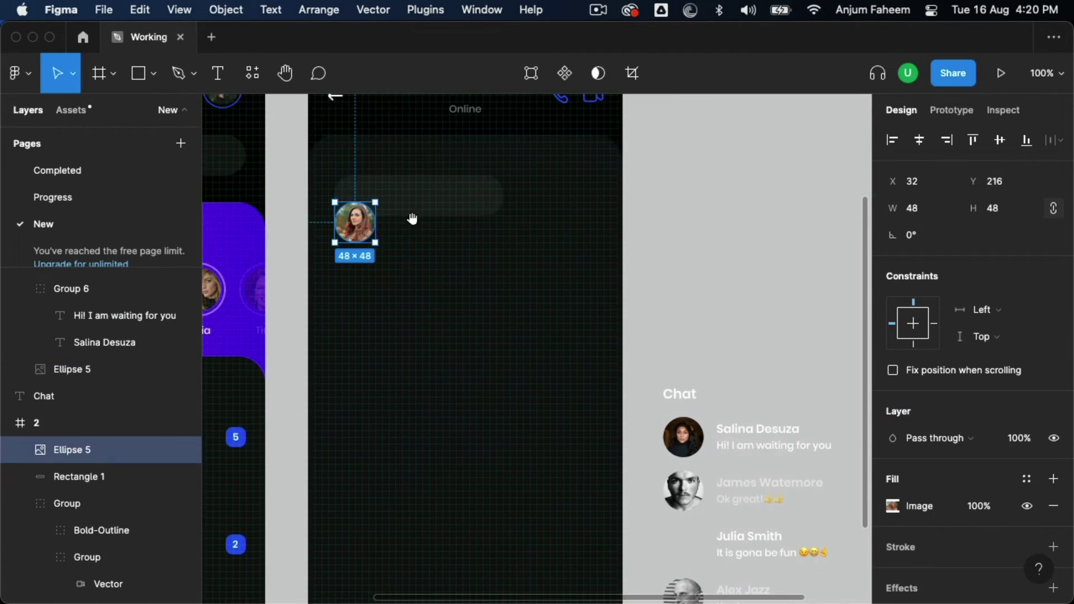
Ungroup the chat list item and move its message text into the bubble
{"action": "left_click", "coordinate": [413, 363]}
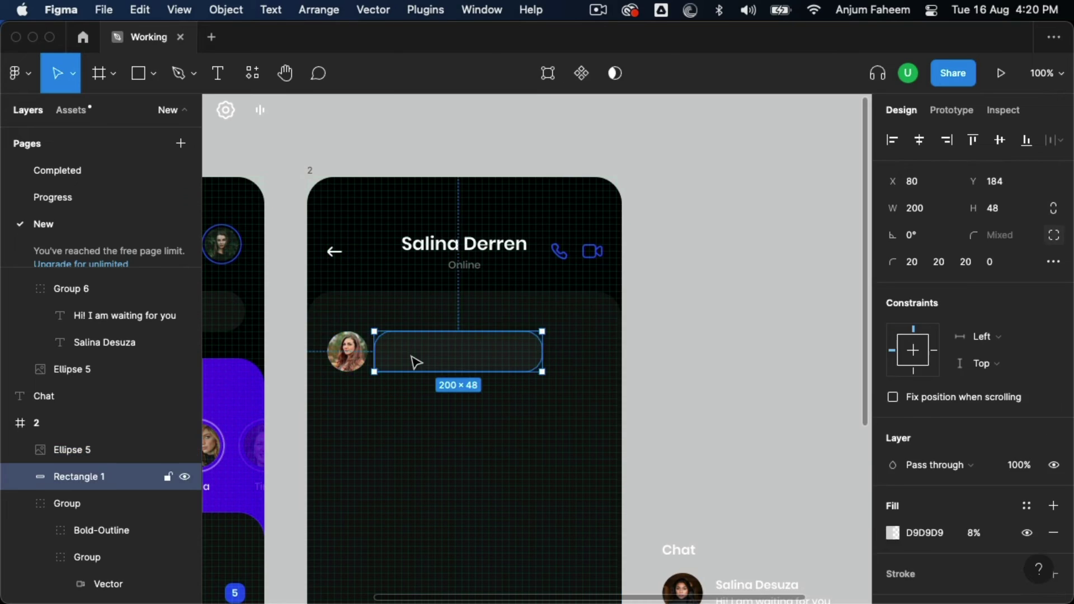
{"action": "scroll", "coordinate": [412, 362], "scroll_direction": "down", "scroll_amount": 5}
{"action": "left_click", "coordinate": [615, 439]}
{"action": "right_click", "coordinate": [711, 450]}
{"action": "left_click", "coordinate": [750, 316]}
{"action": "left_click", "coordinate": [700, 309]}
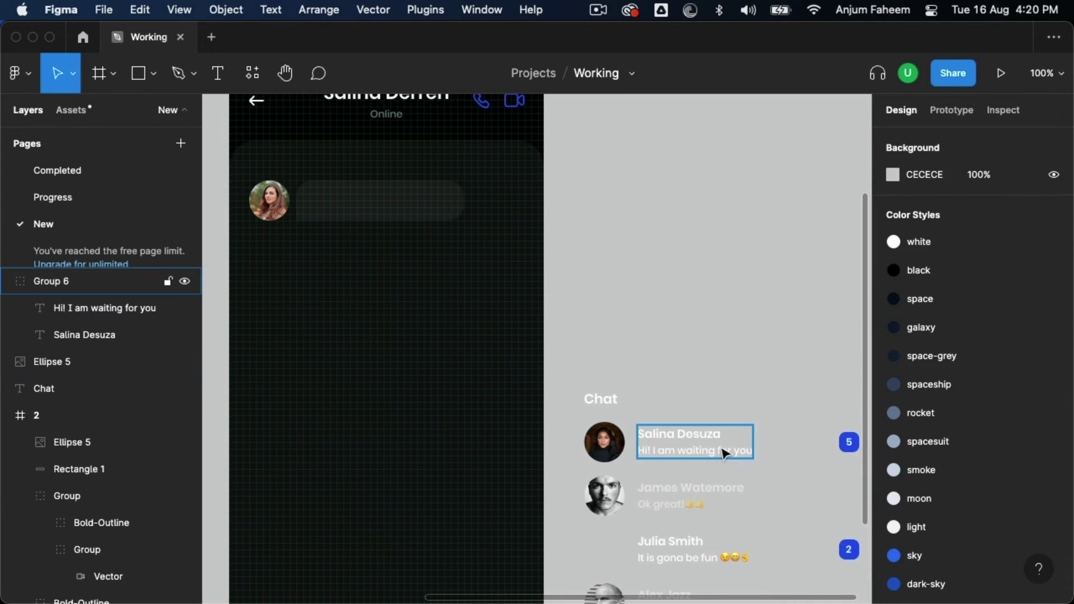
{"action": "right_click", "coordinate": [722, 442]}
{"action": "left_click", "coordinate": [765, 315]}
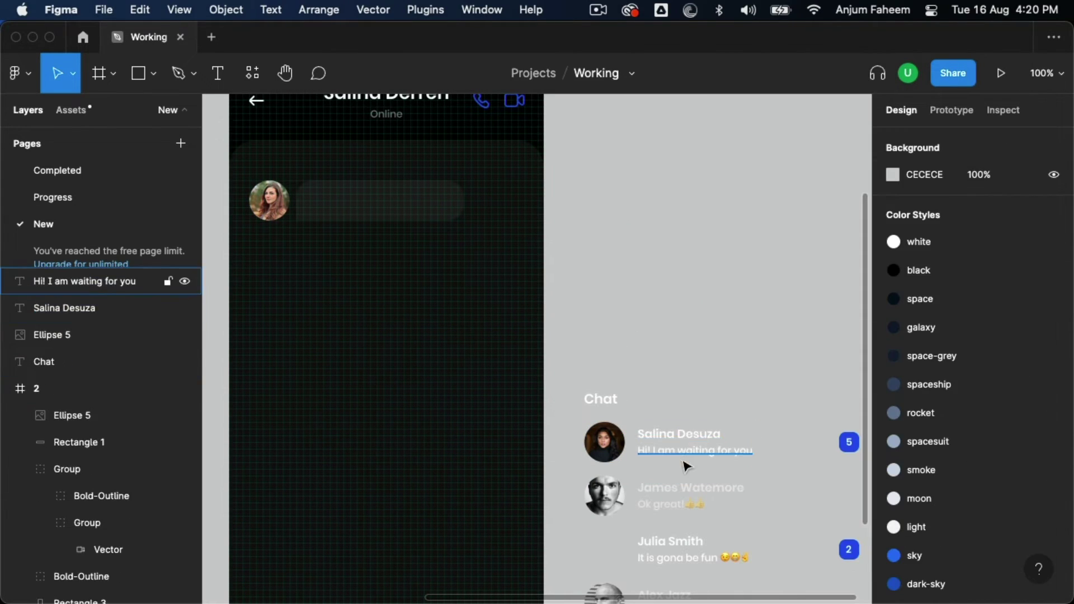
{"action": "left_click_drag", "start_coordinate": [685, 452], "coordinate": [364, 204]}
Style the message at 50% opacity, size 14 Regular, vertically centred in the bubble
{"action": "scroll", "coordinate": [408, 313], "scroll_direction": "up", "scroll_amount": 3}
{"action": "key", "text": "5"}
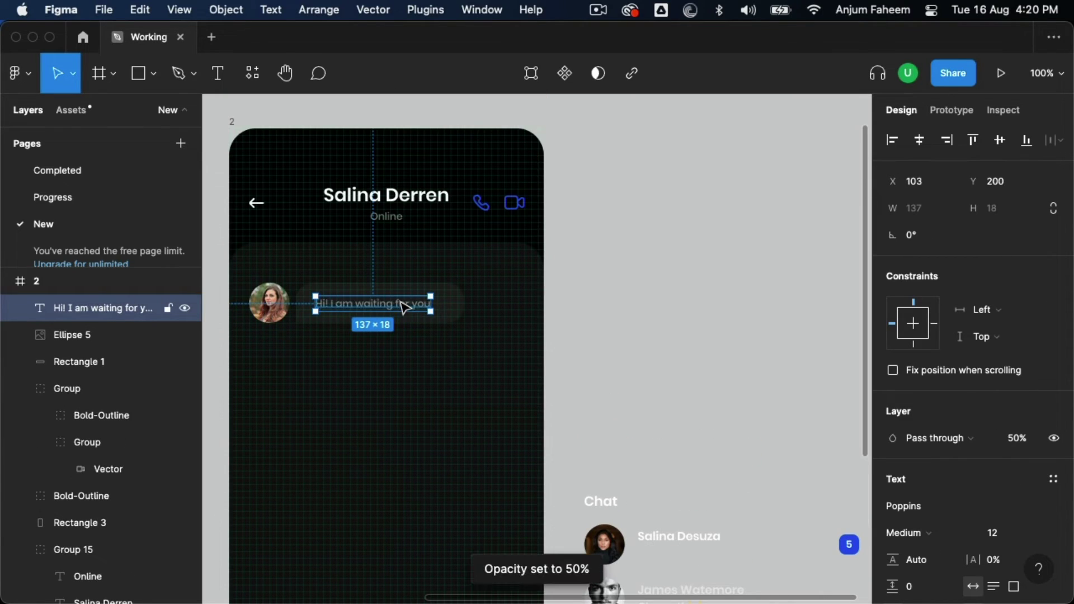
{"action": "scroll", "coordinate": [407, 304], "scroll_direction": "up", "scroll_amount": 3}
{"action": "scroll", "coordinate": [1001, 336], "scroll_direction": "down", "scroll_amount": 3}
{"action": "left_click", "coordinate": [1001, 334]}
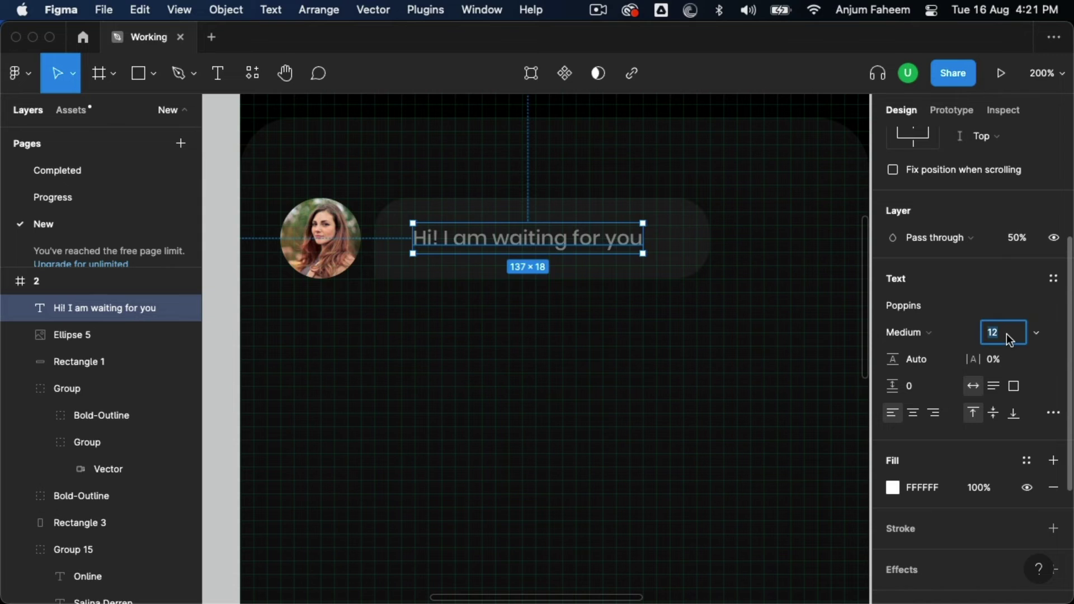
{"action": "key", "text": "Up"}
{"action": "key", "text": "Up"}
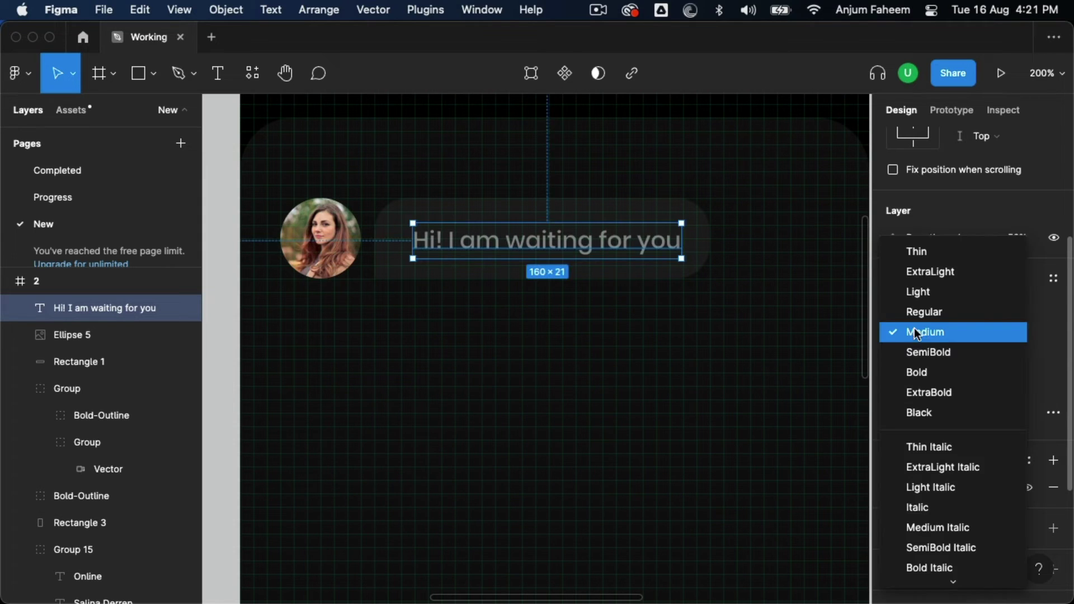
{"action": "left_click", "coordinate": [912, 332]}
{"action": "left_click", "coordinate": [925, 311]}
{"action": "left_click", "coordinate": [665, 215], "text": "shift"}
{"action": "scroll", "coordinate": [949, 180], "scroll_direction": "up", "scroll_amount": 5}
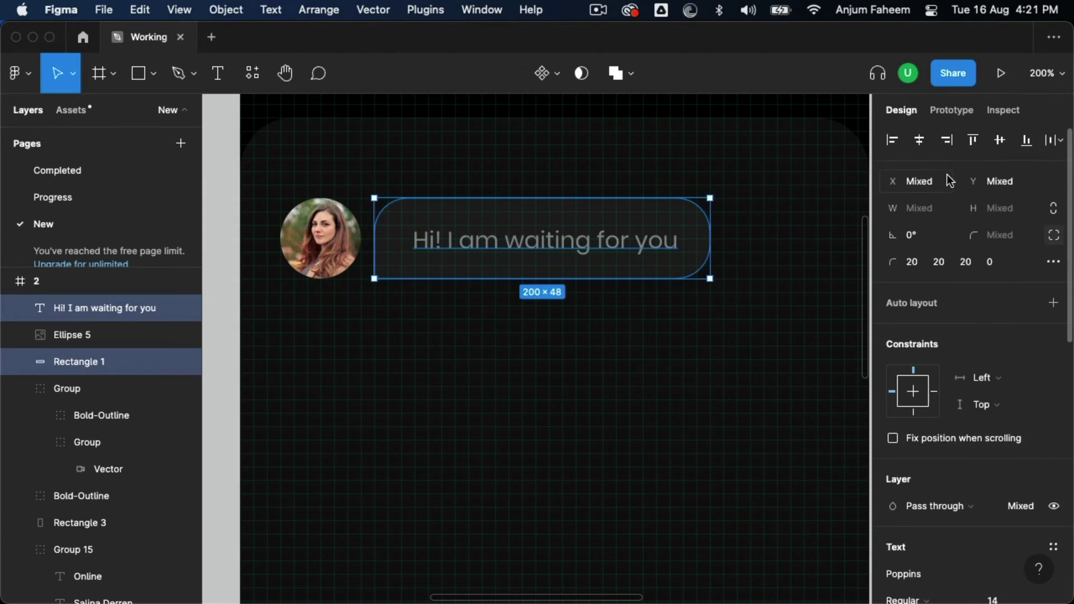
{"action": "left_click", "coordinate": [999, 139]}
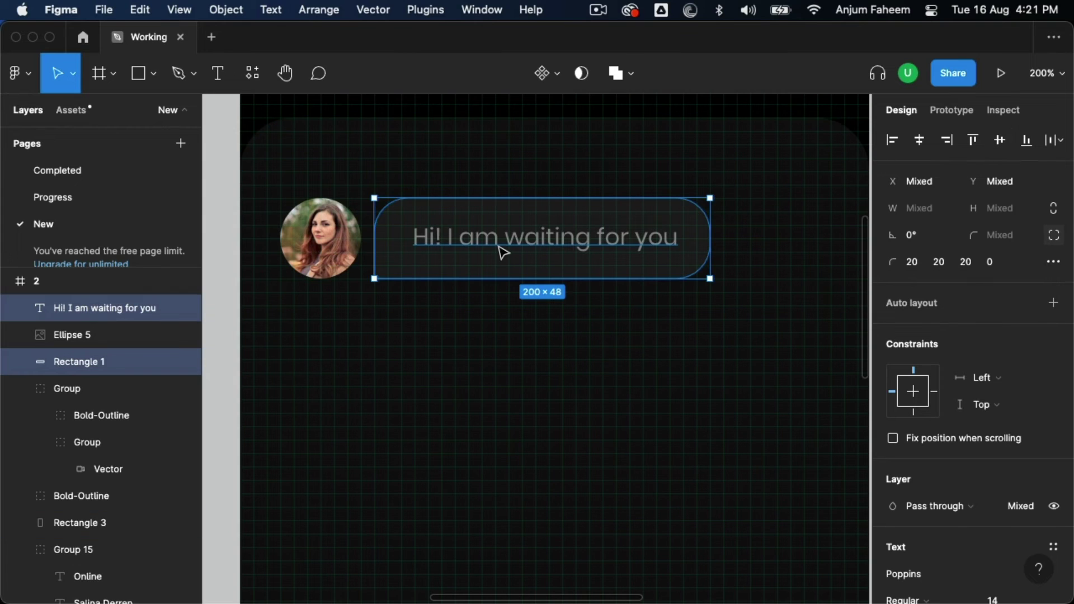
Widen the bubble slightly to 208
{"action": "left_click", "coordinate": [542, 265]}
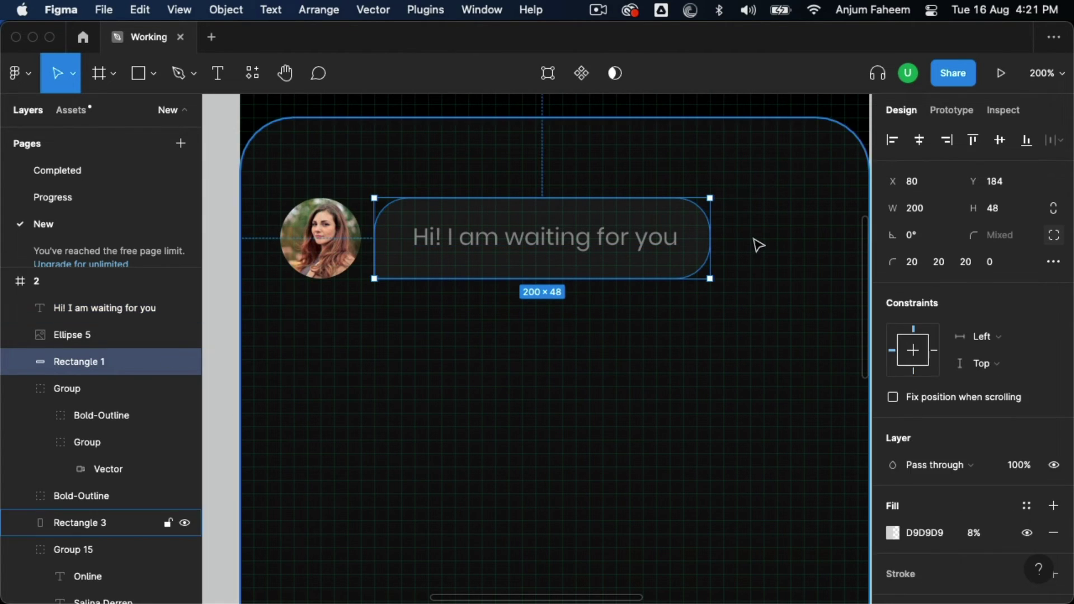
{"action": "left_click", "coordinate": [755, 242]}
{"action": "left_click", "coordinate": [707, 239]}
{"action": "left_click_drag", "start_coordinate": [710, 238], "coordinate": [724, 236]}
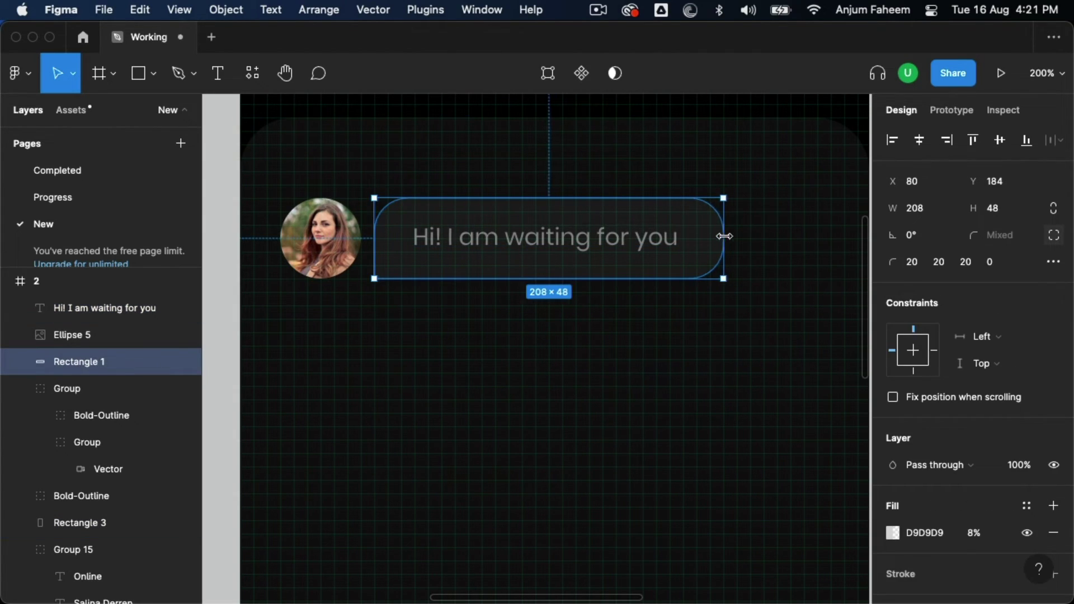
{"action": "left_click", "coordinate": [623, 239]}
{"action": "left_click", "coordinate": [709, 229], "text": "shift"}
Add a size-10 '5:22' timestamp below the bubble's right end
{"action": "left_click", "coordinate": [652, 252]}
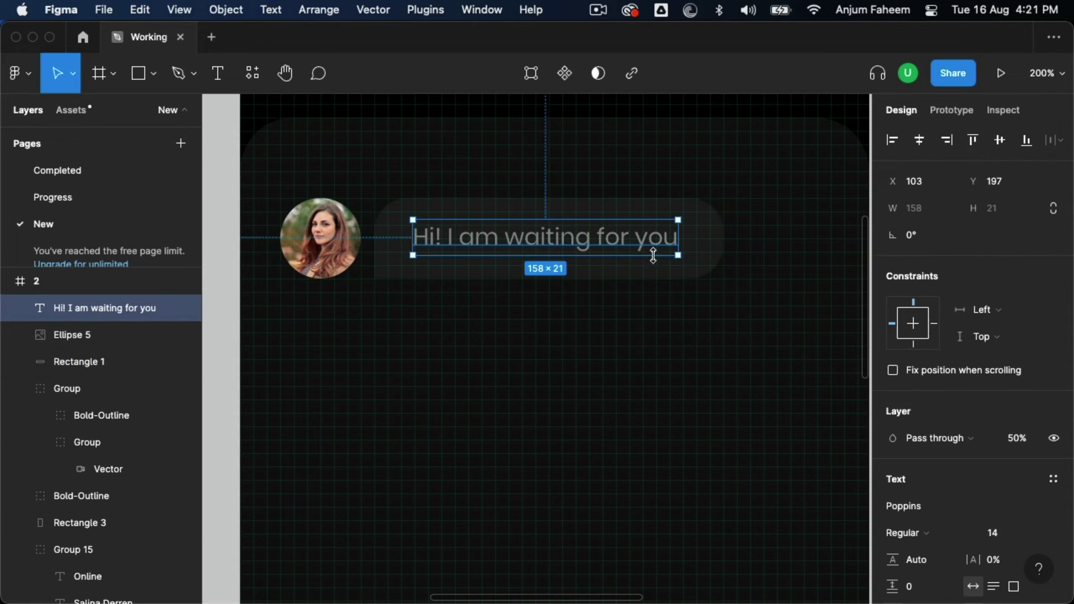
{"action": "left_click_drag", "start_coordinate": [652, 252], "coordinate": [656, 332]}
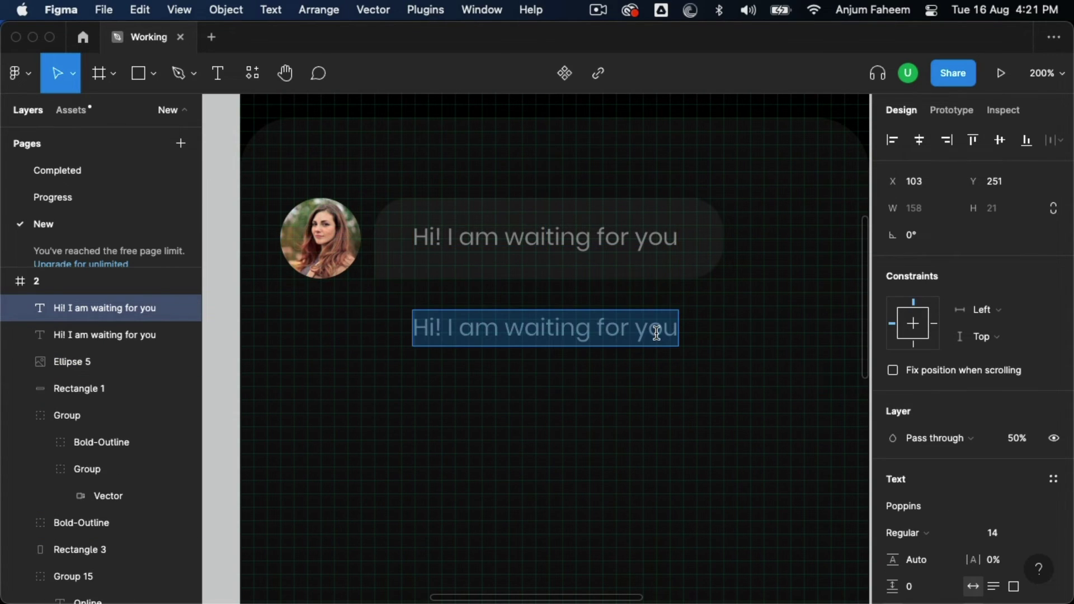
{"action": "type", "text": "5:22"}
{"action": "key", "text": "Escape"}
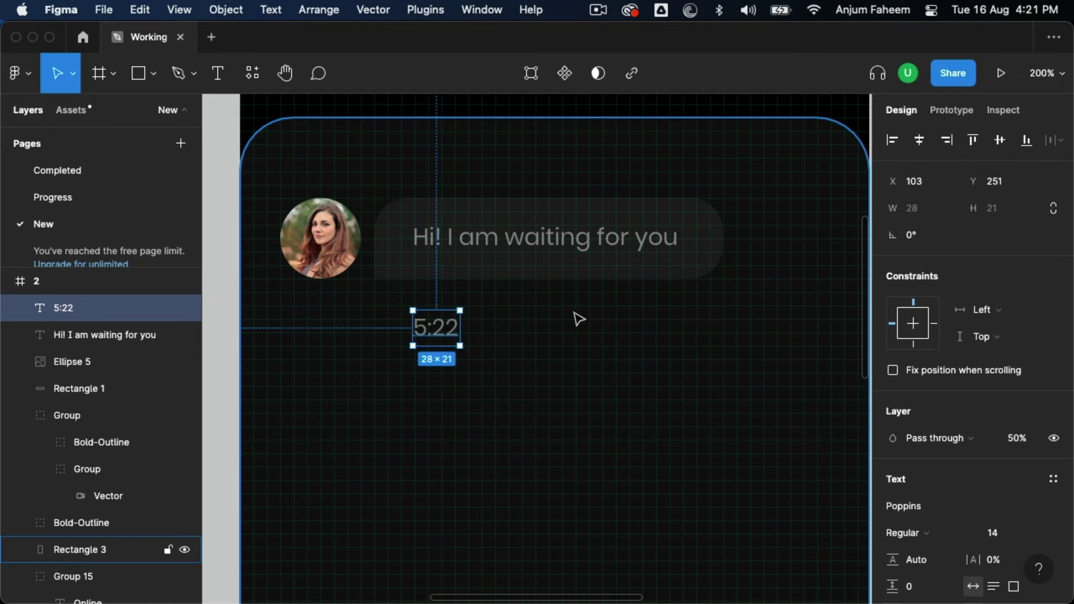
{"action": "left_click_drag", "start_coordinate": [436, 328], "coordinate": [696, 301]}
{"action": "left_click", "coordinate": [1004, 535]}
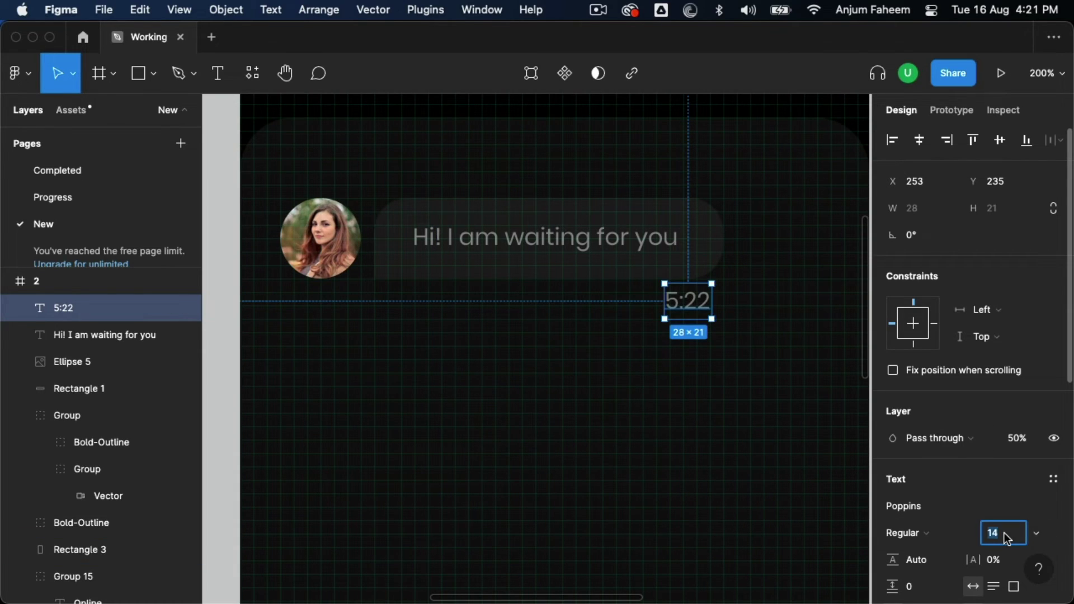
{"action": "type", "text": "10"}
{"action": "key", "text": "Return"}
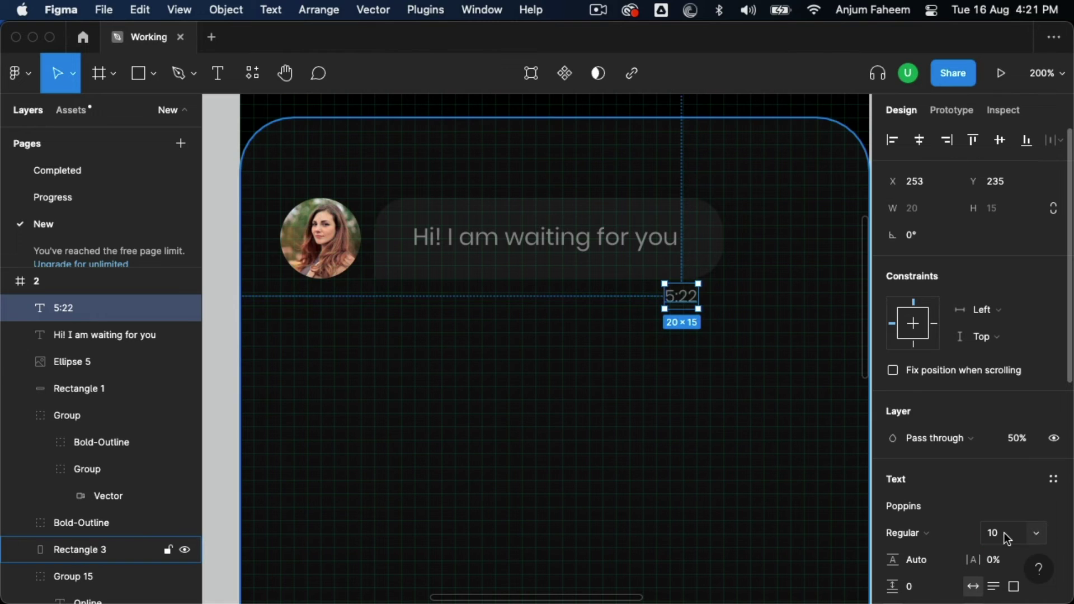
{"action": "key", "text": "Down"}
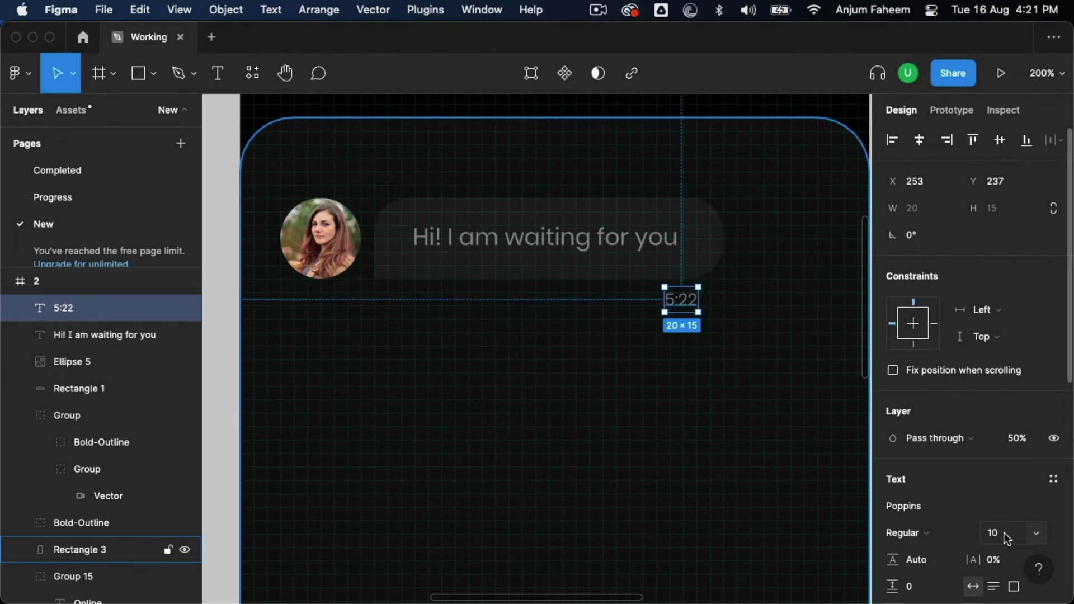
{"action": "scroll", "coordinate": [503, 335], "scroll_direction": "right", "scroll_amount": 4}
{"action": "scroll", "coordinate": [353, 173], "scroll_direction": "left", "scroll_amount": 2}
Pen-draw a tick and give its stroke the green colour style
{"action": "left_click", "coordinate": [173, 78]}
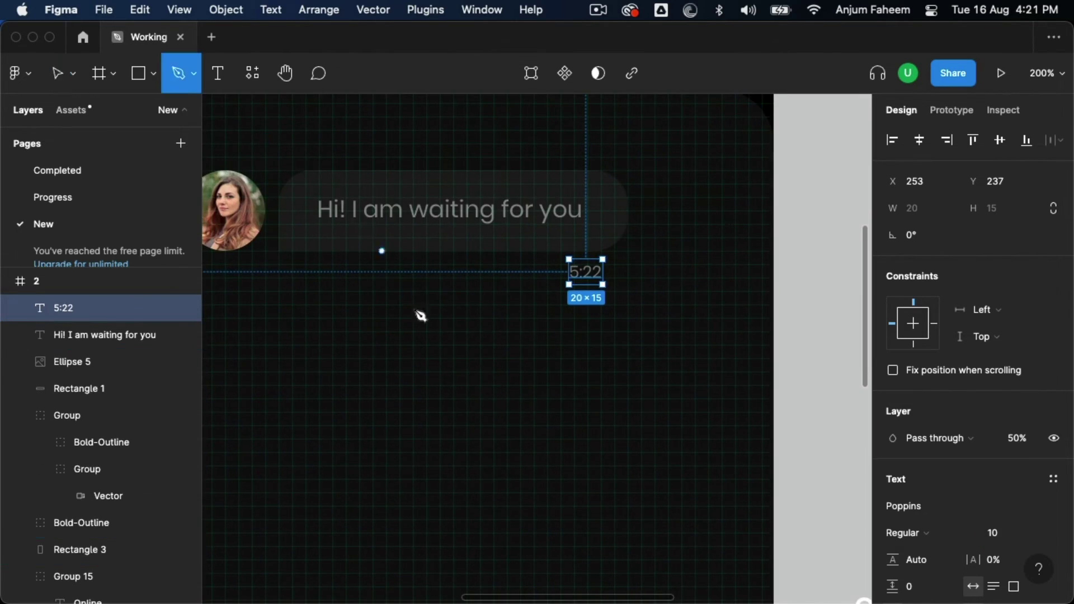
{"action": "left_click", "coordinate": [440, 360]}
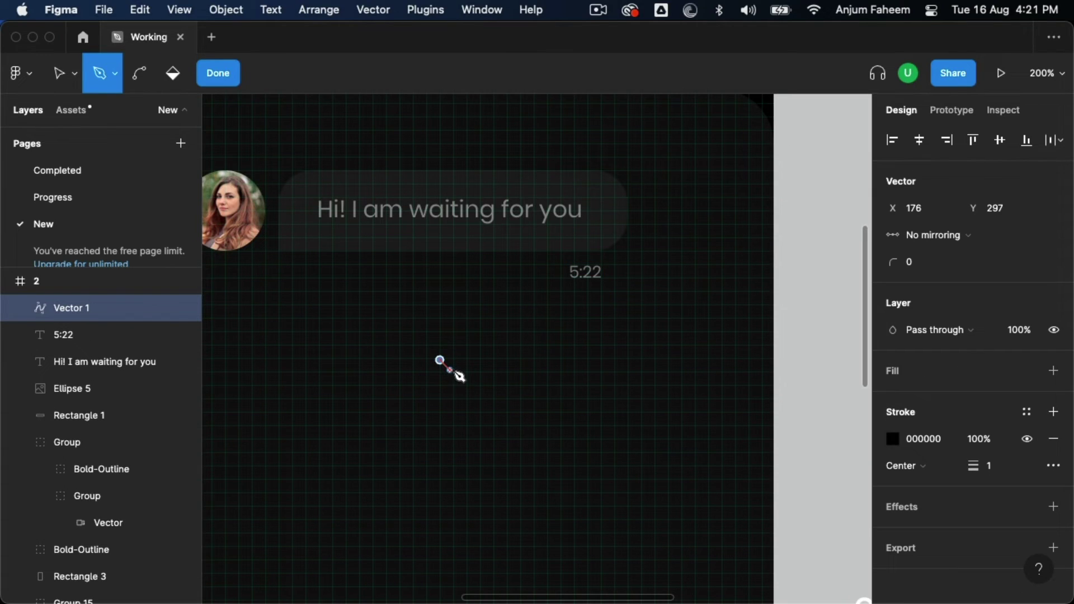
{"action": "left_click", "coordinate": [452, 372]}
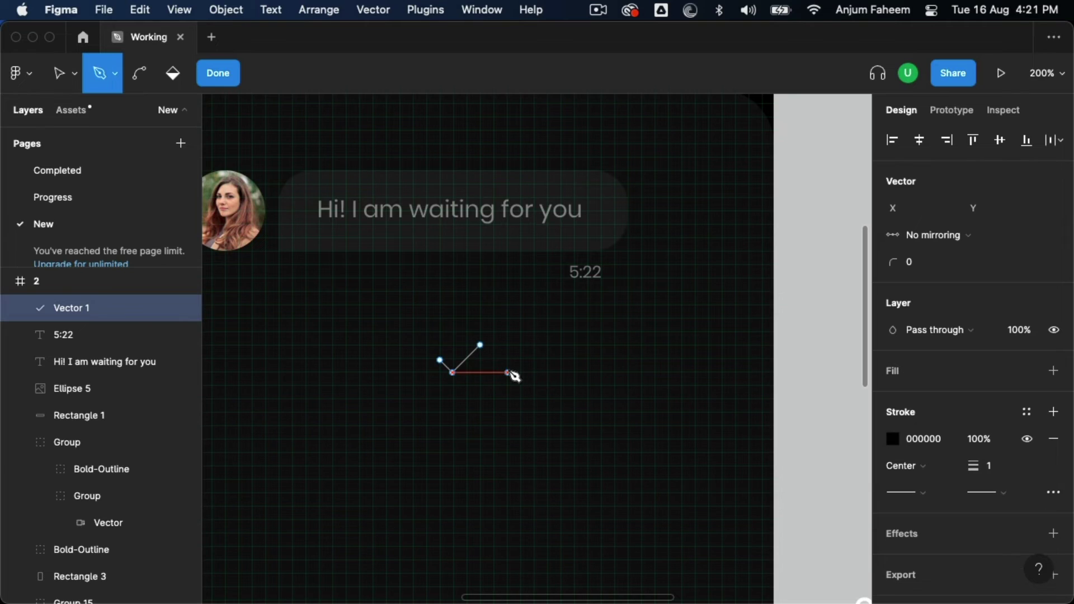
{"action": "key", "text": "Return"}
{"action": "mouse_move", "coordinate": [964, 520]}
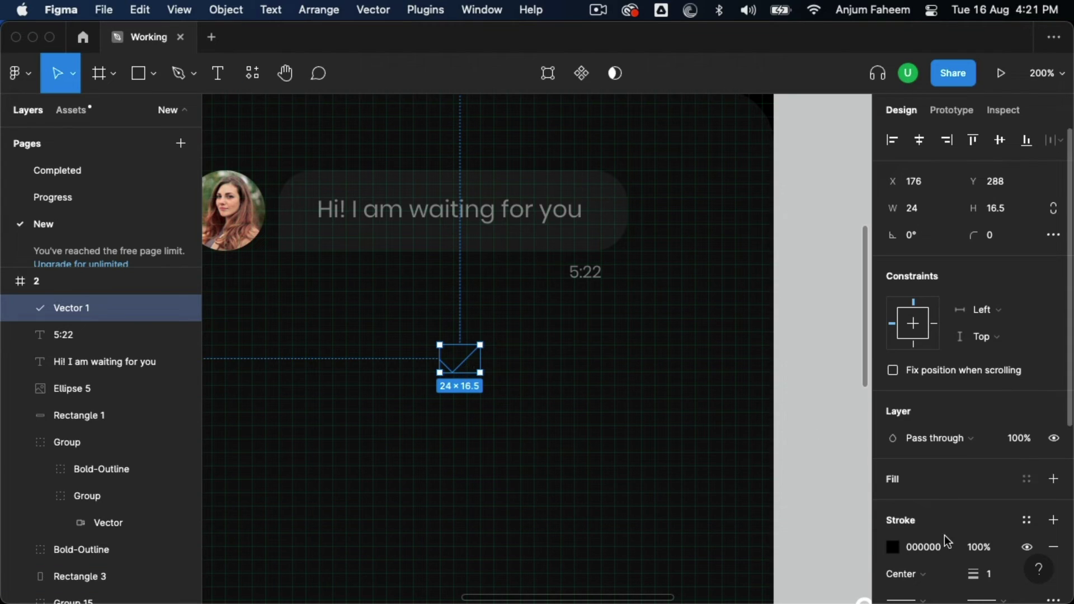
{"action": "left_click", "coordinate": [1026, 520]}
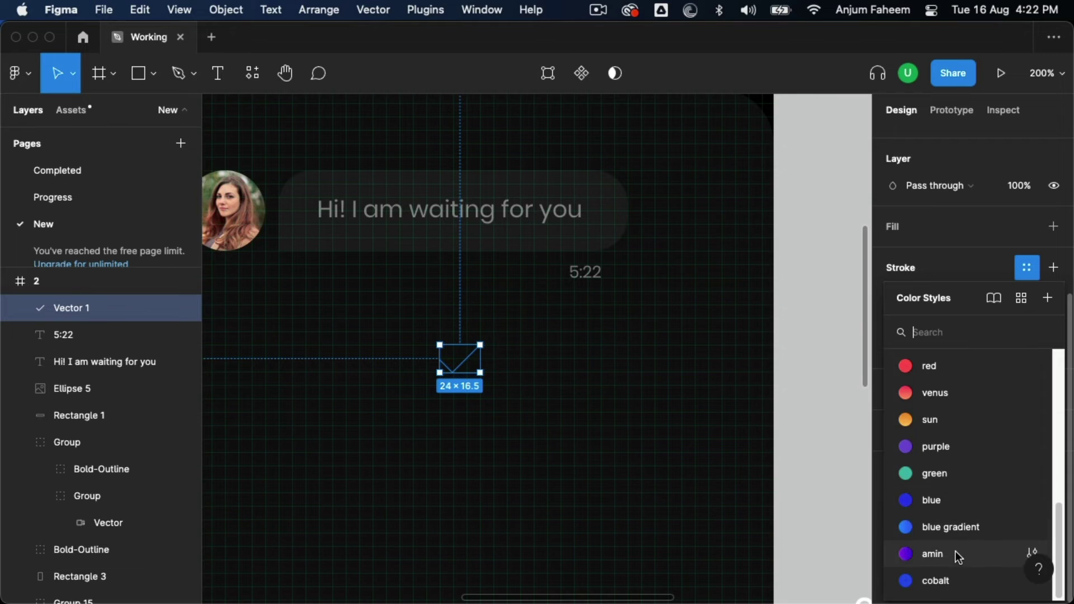
{"action": "scroll", "coordinate": [962, 526], "scroll_direction": "up", "scroll_amount": 2}
{"action": "left_click", "coordinate": [973, 387]}
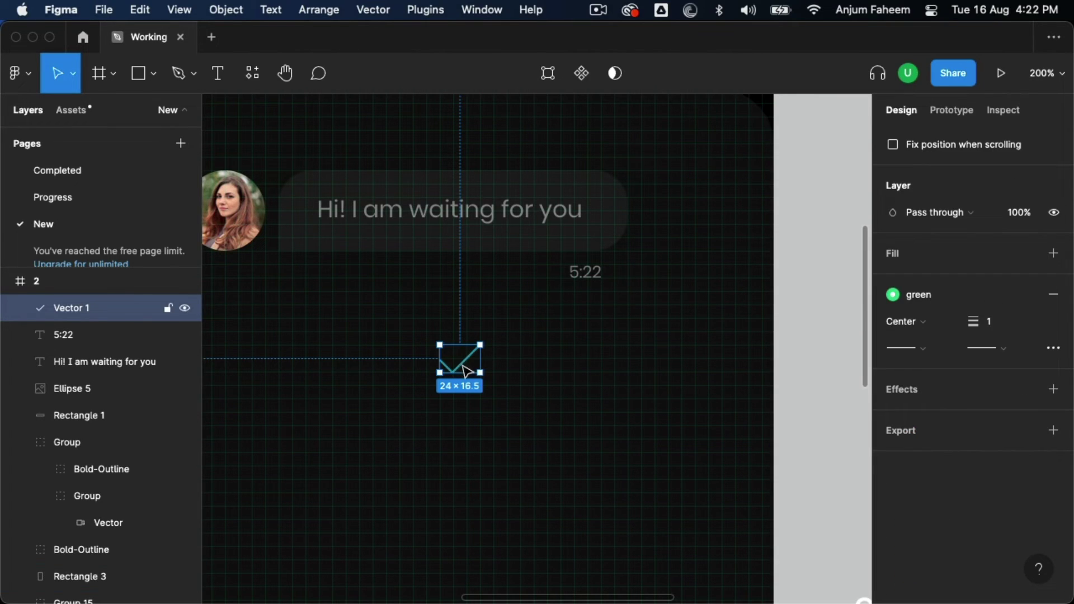
Duplicate the tick offset to the right and outline both strokes
{"action": "left_click_drag", "start_coordinate": [473, 366], "coordinate": [481, 362]}
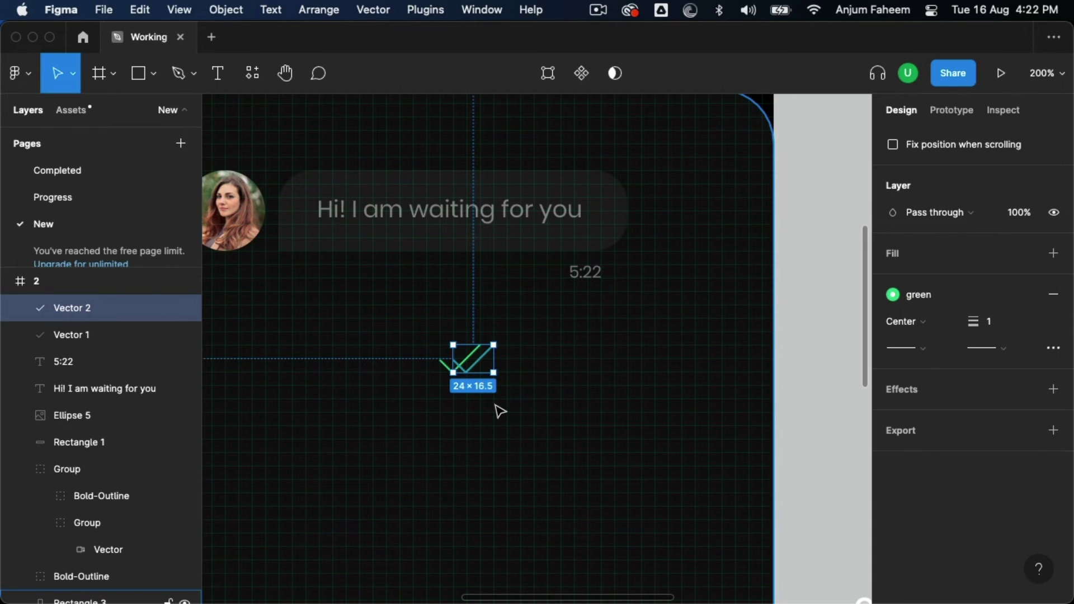
{"action": "key", "text": "plus"}
{"action": "scroll", "coordinate": [447, 364], "scroll_direction": "up", "scroll_amount": 1}
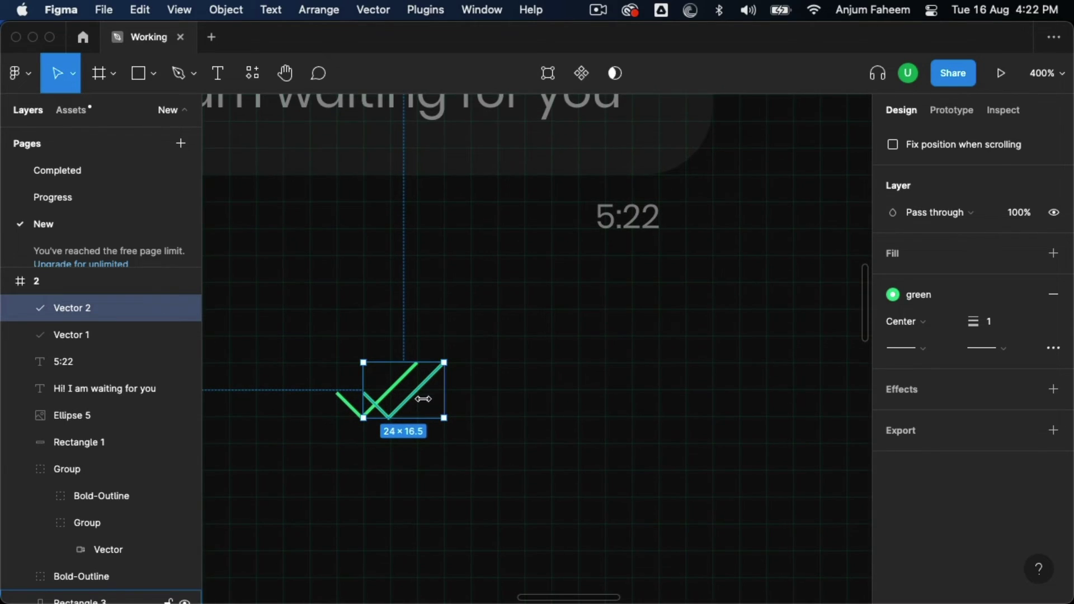
{"action": "left_click", "coordinate": [363, 408], "text": "shift"}
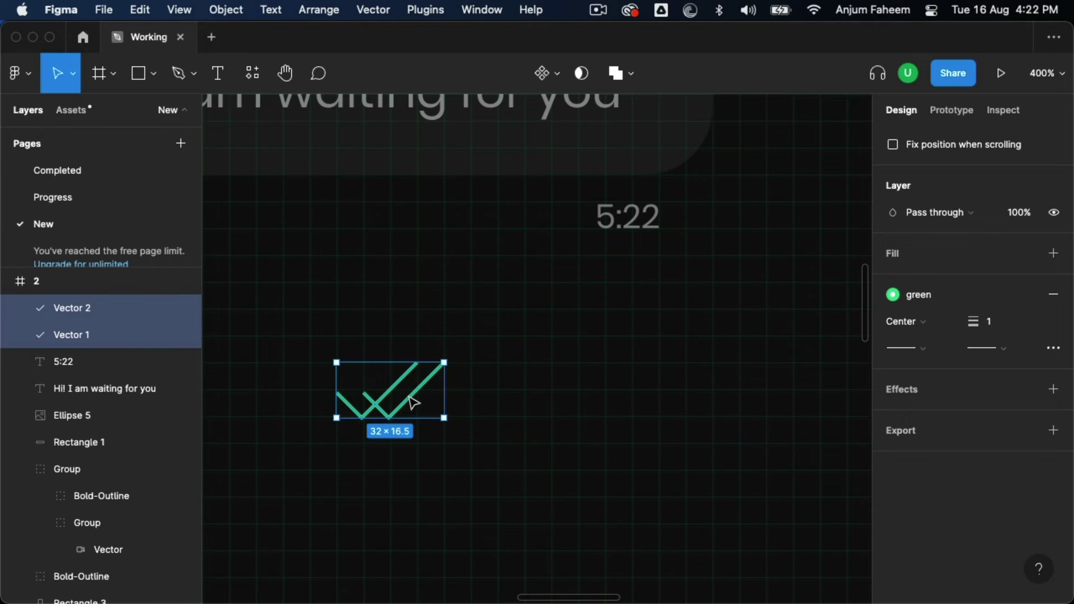
{"action": "right_click", "coordinate": [414, 402]}
{"action": "left_click", "coordinate": [484, 359]}
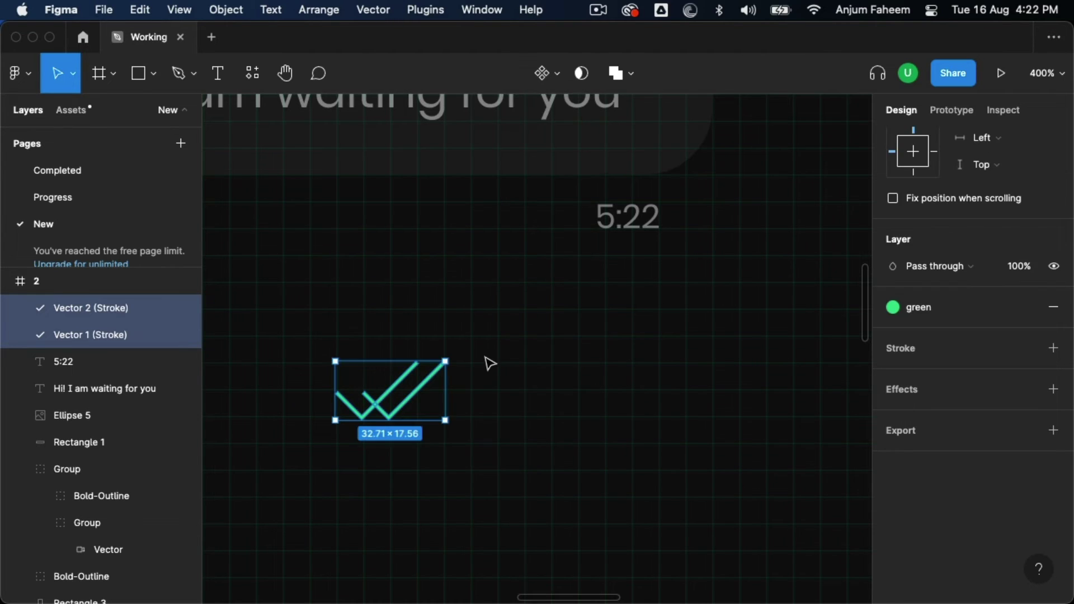
Give the second tick a 2px outside stroke in the dark 0D0D0D background colour
{"action": "left_click", "coordinate": [440, 366]}
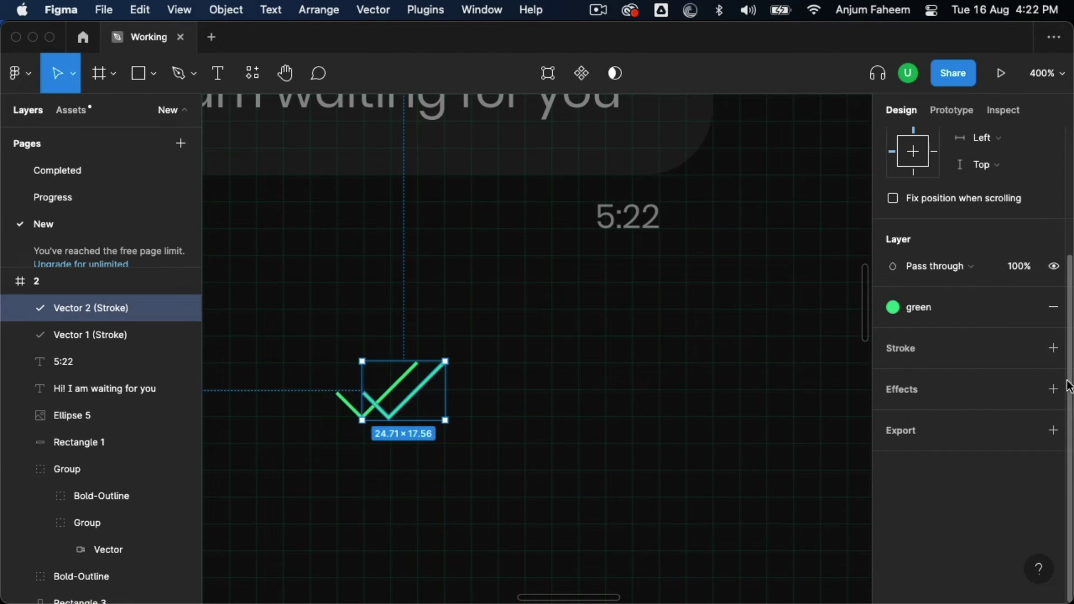
{"action": "left_click", "coordinate": [1053, 348]}
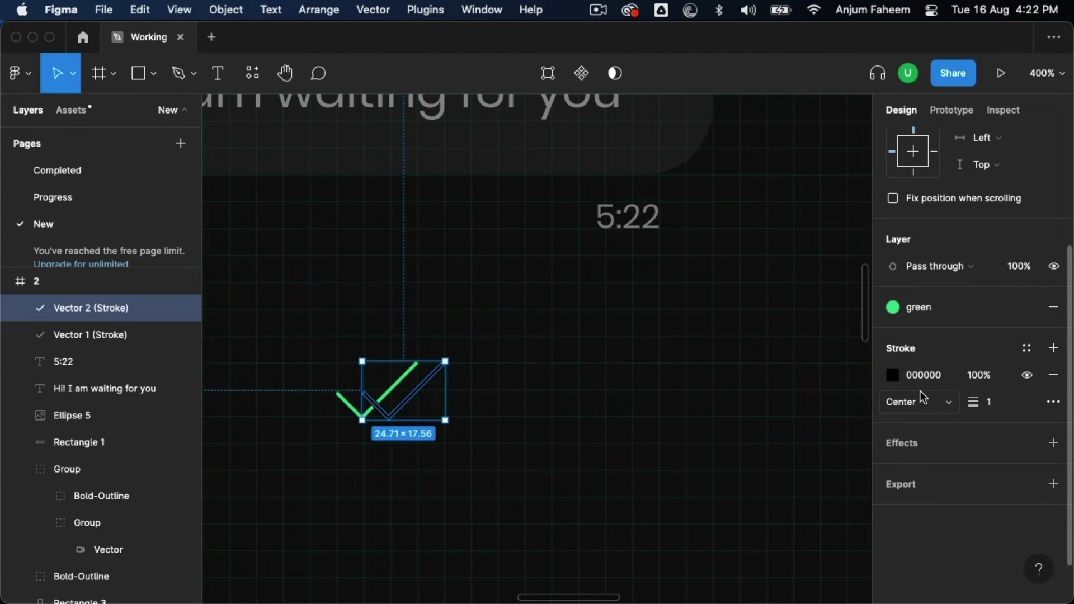
{"action": "left_click", "coordinate": [905, 401]}
{"action": "left_click", "coordinate": [931, 441]}
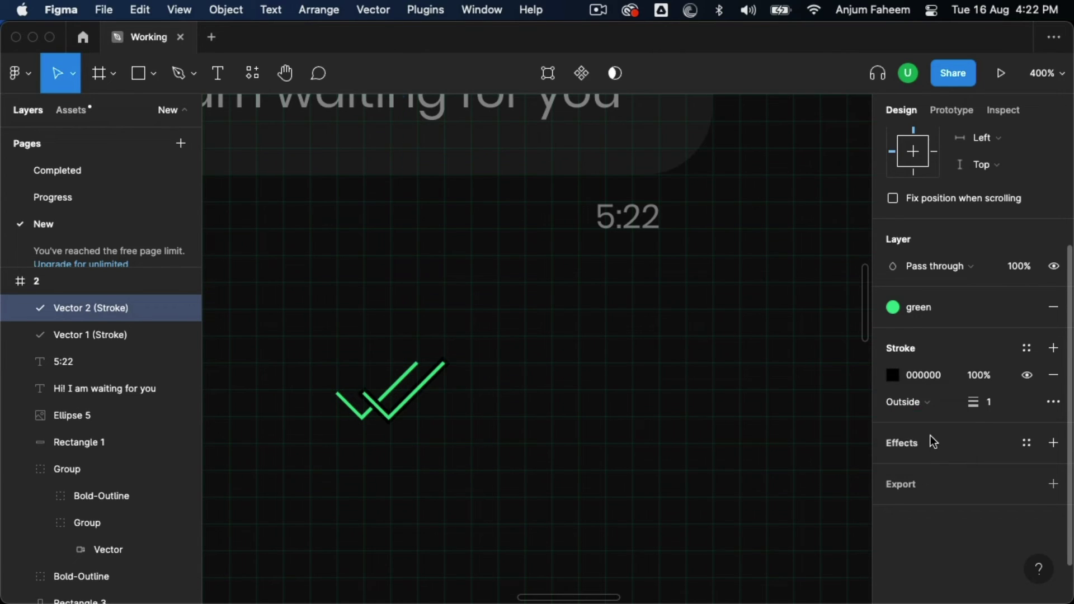
{"action": "left_click", "coordinate": [892, 376]}
{"action": "left_click", "coordinate": [696, 417]}
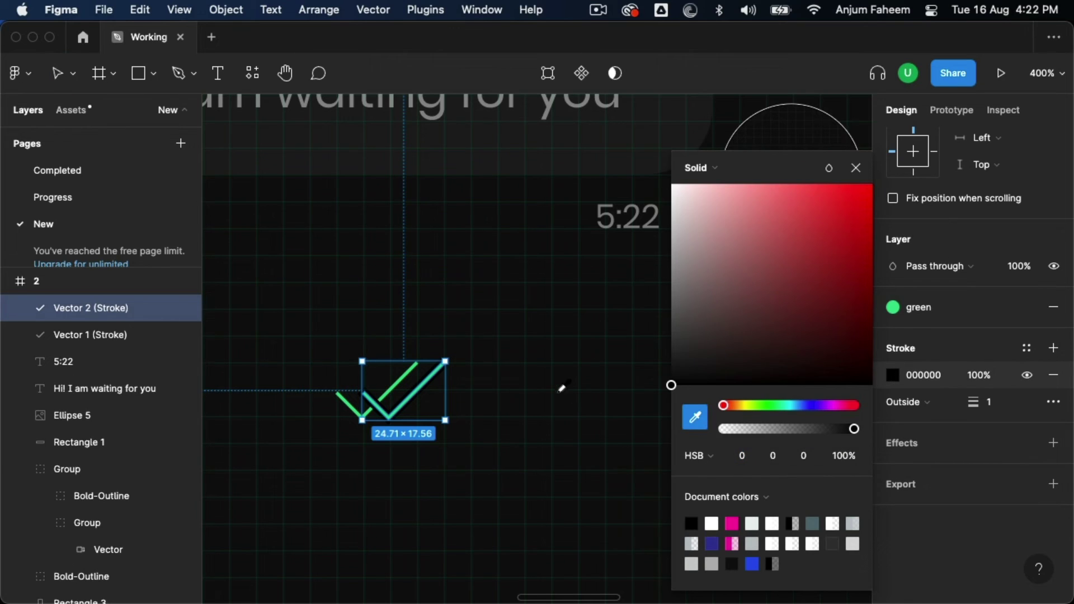
{"action": "left_click", "coordinate": [519, 376]}
{"action": "left_click", "coordinate": [962, 529]}
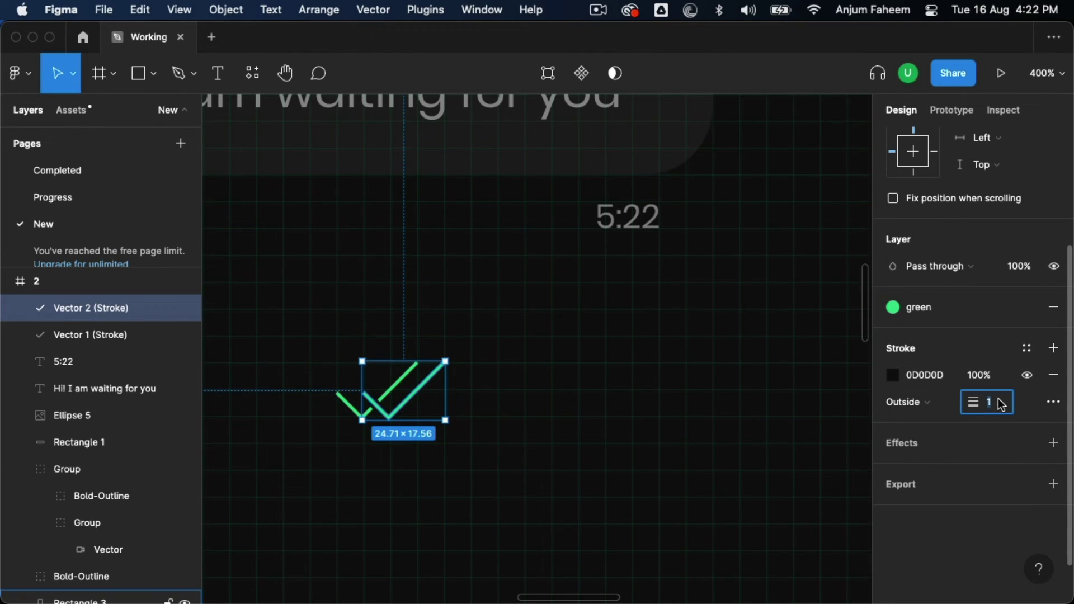
{"action": "type", "text": "2"}
{"action": "key", "text": "Return"}
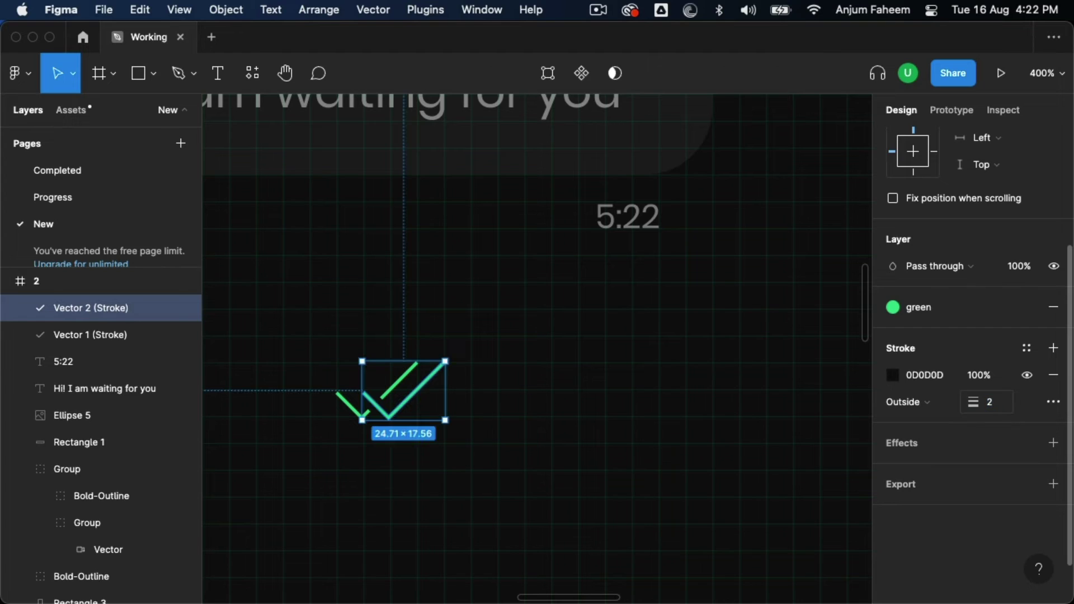
Group the two ticks and scale the double tick down to half size
{"action": "left_click", "coordinate": [353, 410], "text": "shift"}
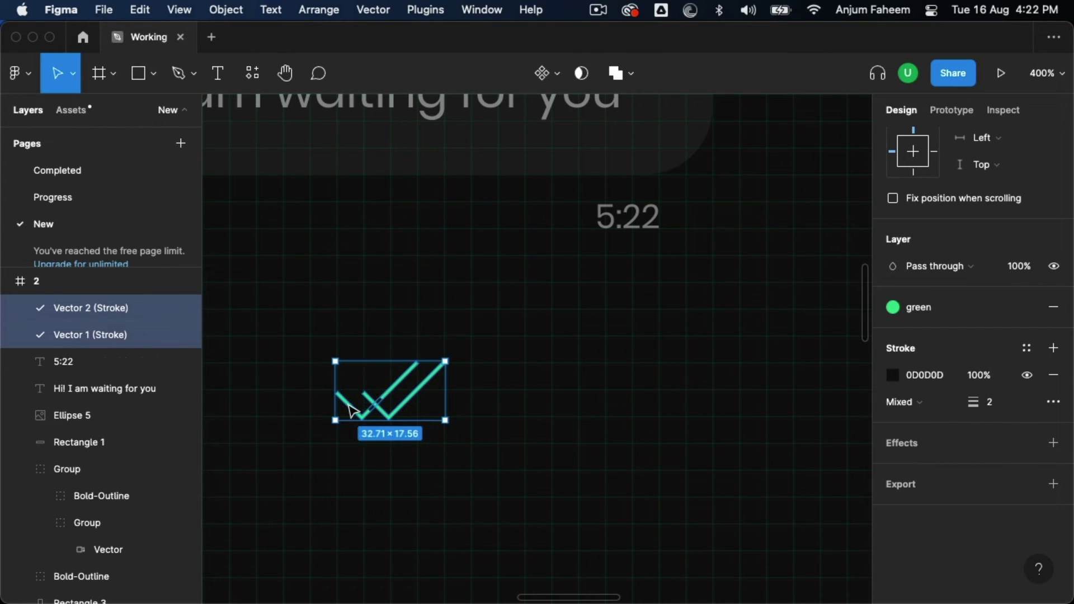
{"action": "key", "text": "super+g"}
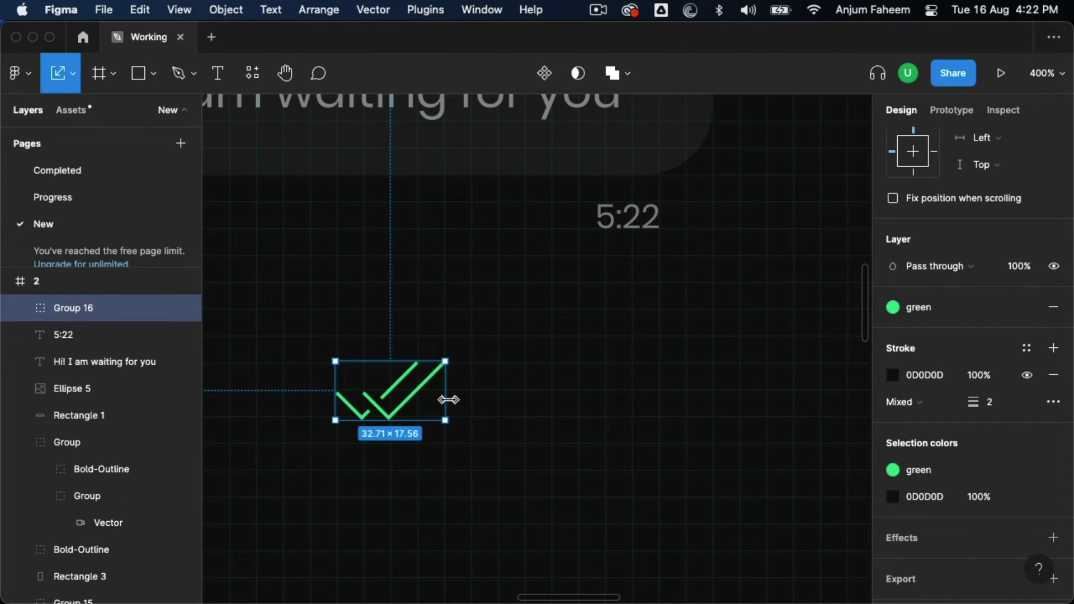
{"action": "mouse_move", "coordinate": [448, 400]}
{"action": "left_mouse_down"}
{"action": "mouse_move", "coordinate": [393, 400]}
{"action": "mouse_move", "coordinate": [523, 218]}
{"action": "left_mouse_up"}
{"action": "key", "text": "v"}
{"action": "left_click", "coordinate": [628, 218], "text": "shift"}
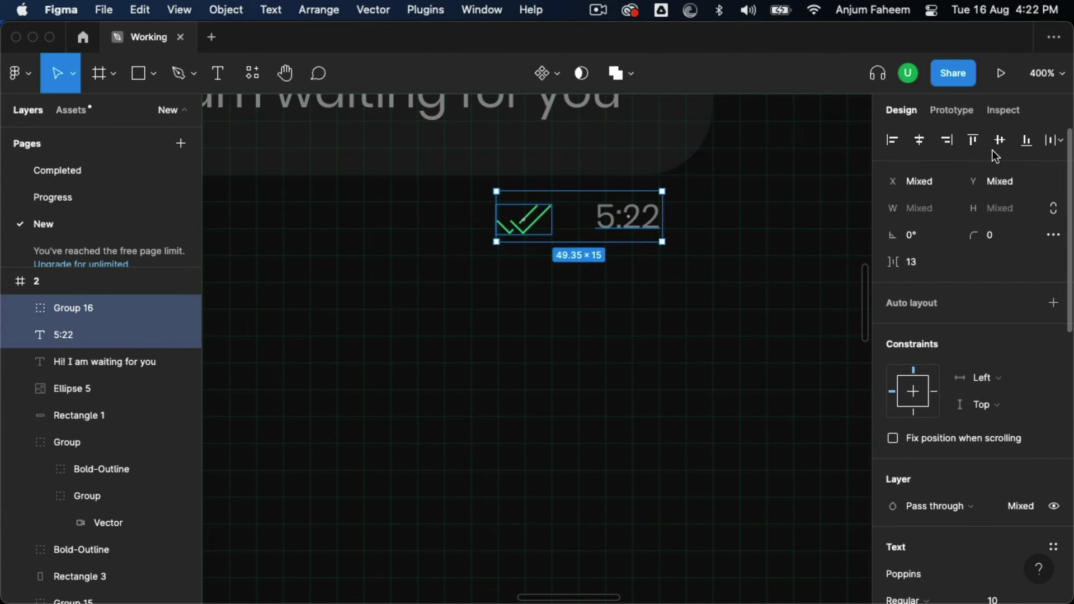
Scale the avatar proportionally down to 40×40
{"action": "left_click", "coordinate": [673, 235]}
{"action": "scroll", "coordinate": [771, 424], "scroll_direction": "down", "scroll_amount": 5}
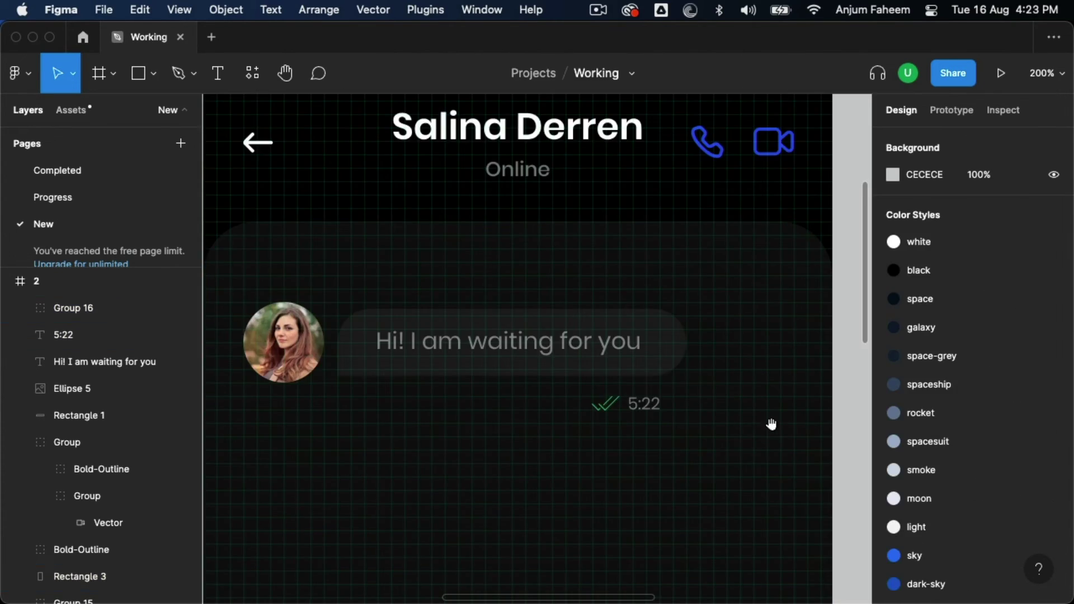
{"action": "scroll", "coordinate": [536, 295], "scroll_direction": "down", "scroll_amount": 2}
{"action": "left_click", "coordinate": [473, 281]}
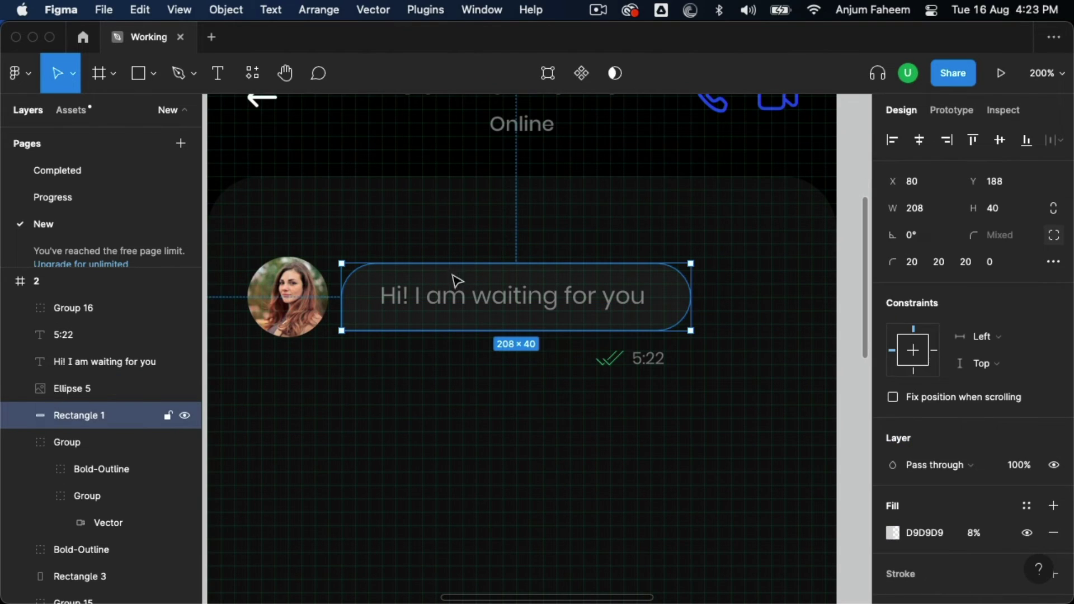
{"action": "left_click", "coordinate": [288, 296]}
{"action": "key", "text": "k"}
{"action": "left_click_drag", "start_coordinate": [291, 274], "coordinate": [280, 305]}
Align the avatar, message text and bubble on their vertical centres
{"action": "left_click", "coordinate": [361, 321]}
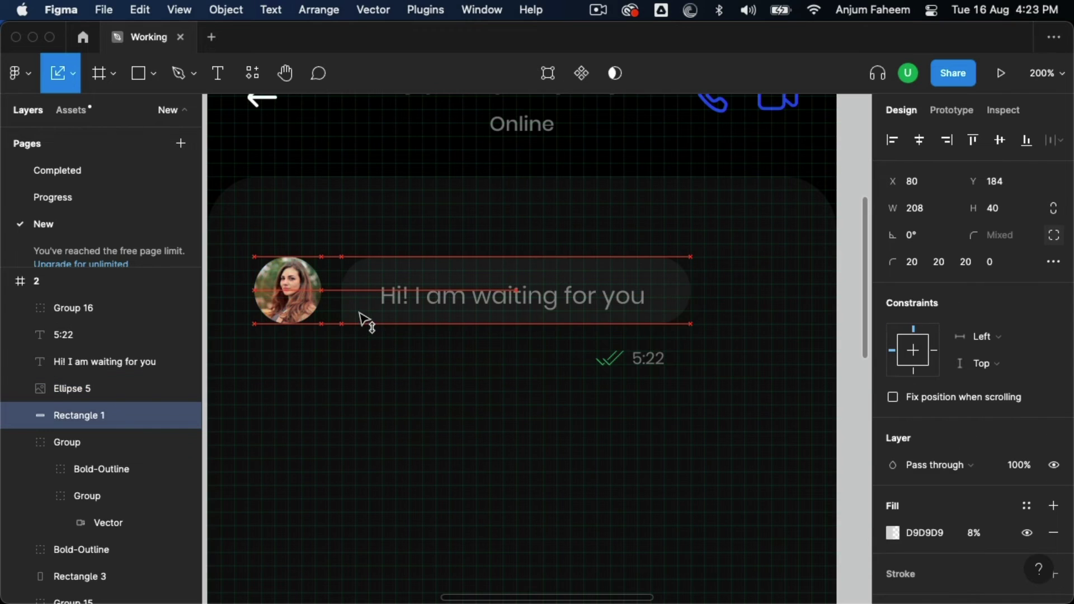
{"action": "left_click", "coordinate": [394, 308]}
{"action": "left_click", "coordinate": [288, 314], "text": "shift"}
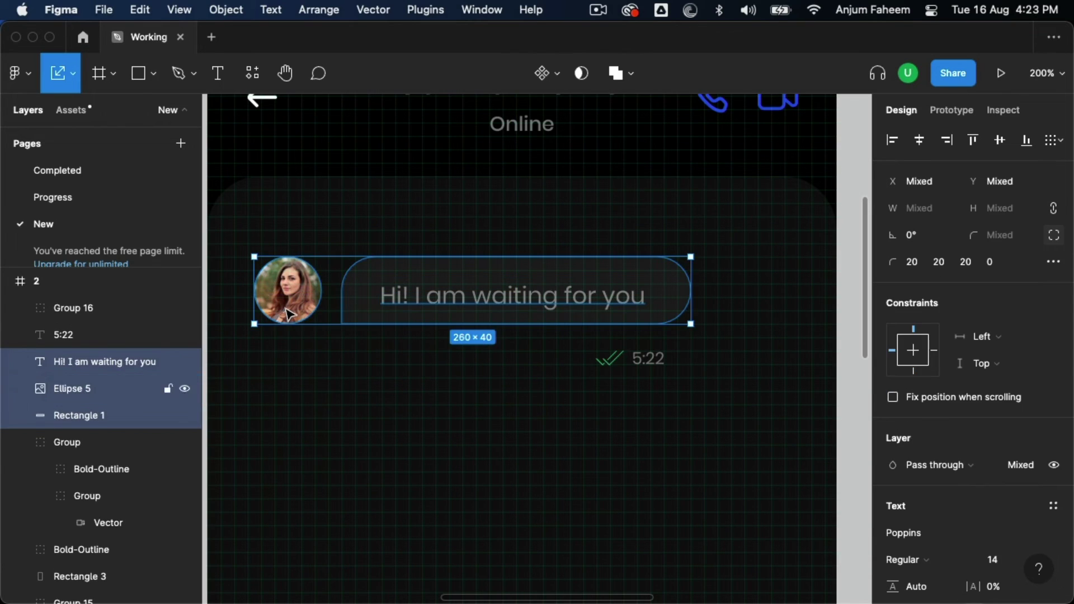
{"action": "left_click", "coordinate": [999, 141]}
Group the double tick with the 5:22 timestamp
{"action": "left_click", "coordinate": [762, 300]}
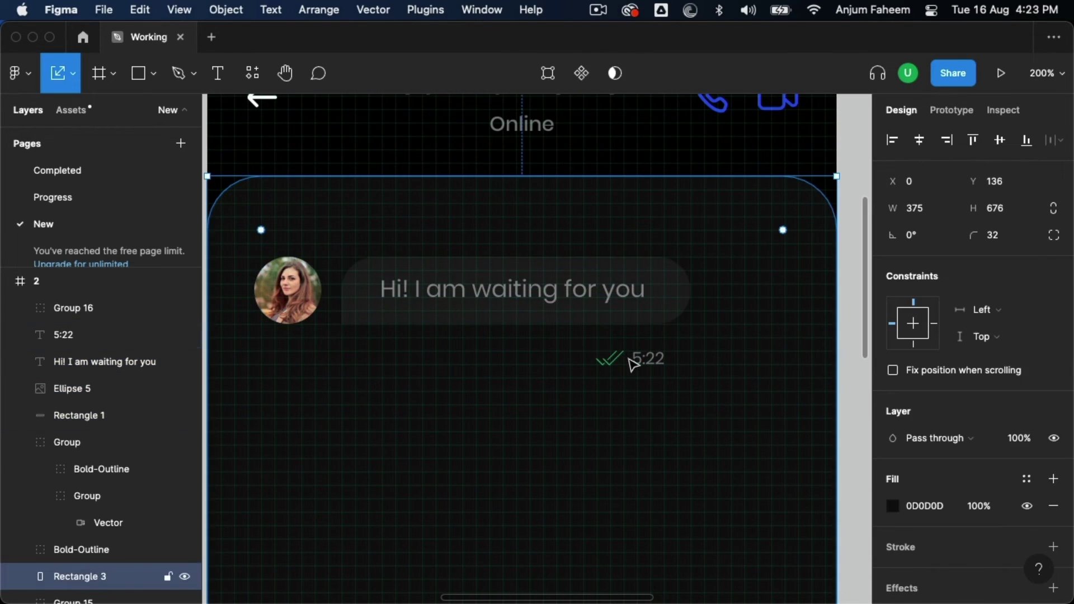
{"action": "left_click", "coordinate": [634, 360]}
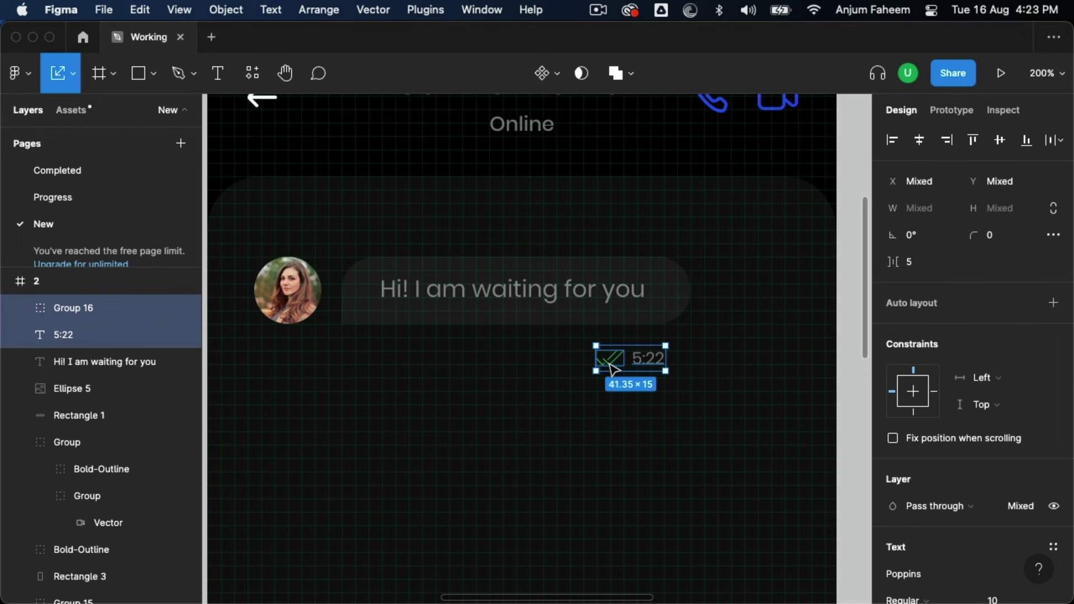
{"action": "key", "text": "super+g"}
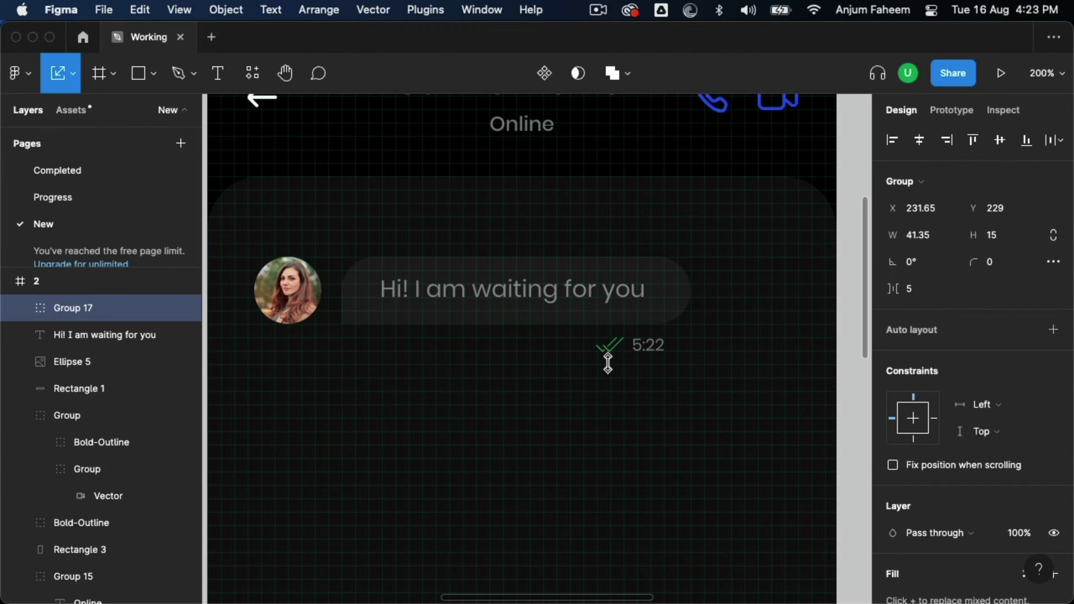
Place a copy of the message bubble 72 px below
{"action": "key", "text": "shift+0"}
{"action": "key", "text": "v"}
{"action": "left_click_drag", "start_coordinate": [546, 257], "coordinate": [559, 351]}
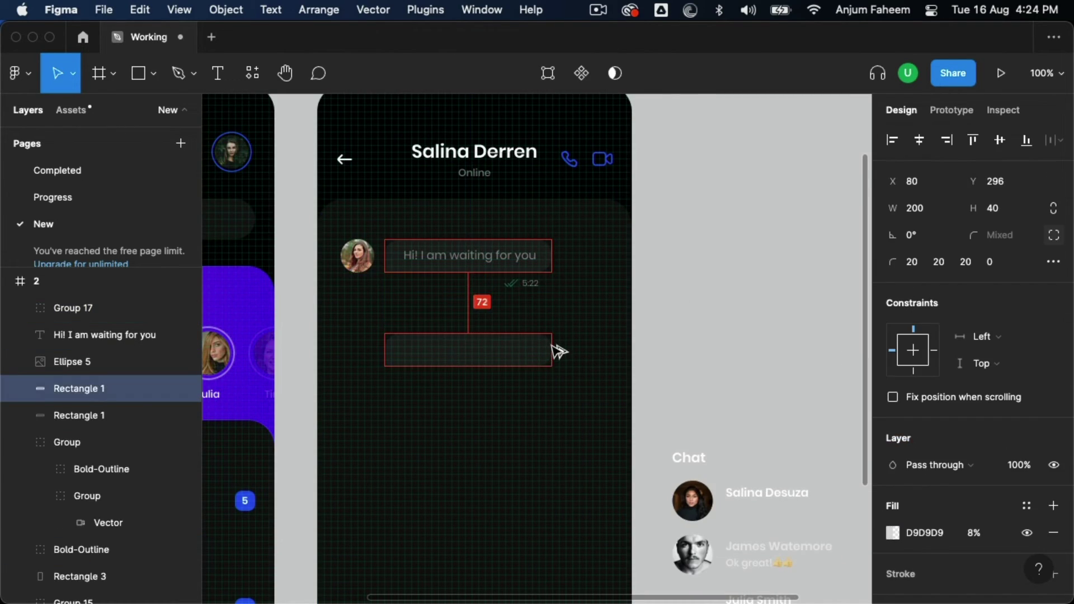
Mirror the bubble copy, move it to the right side and make its fill 100% opaque
{"action": "right_click", "coordinate": [480, 351]}
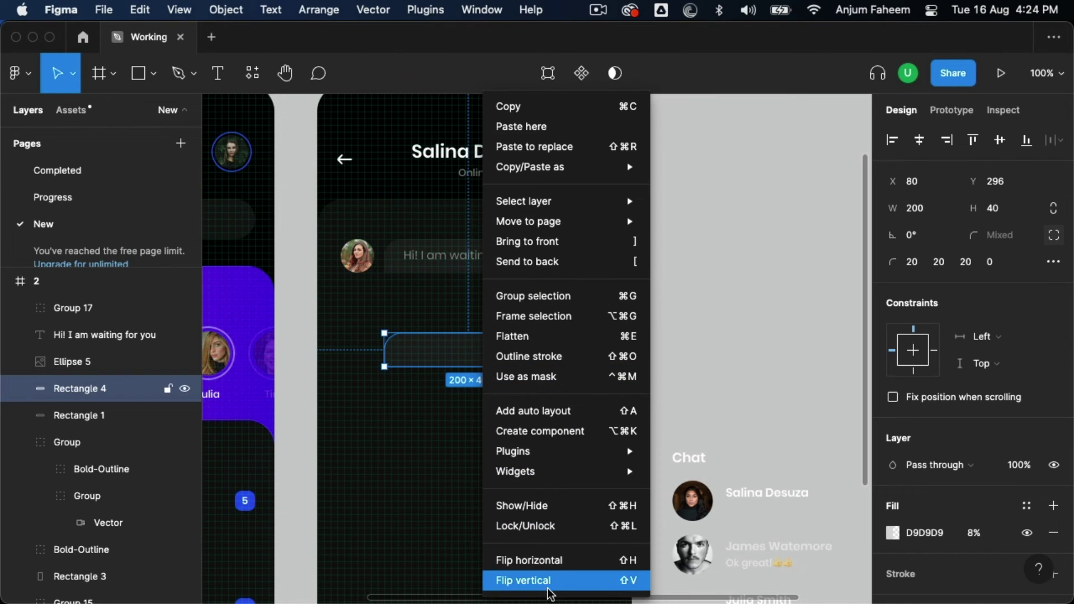
{"action": "left_click", "coordinate": [579, 565]}
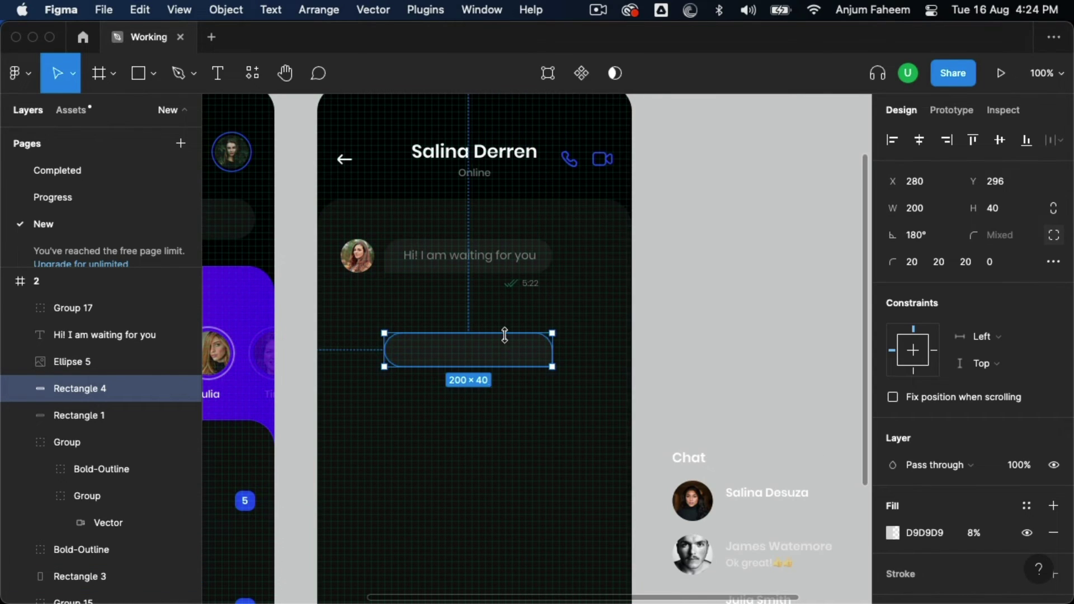
{"action": "left_click_drag", "start_coordinate": [506, 338], "coordinate": [569, 356]}
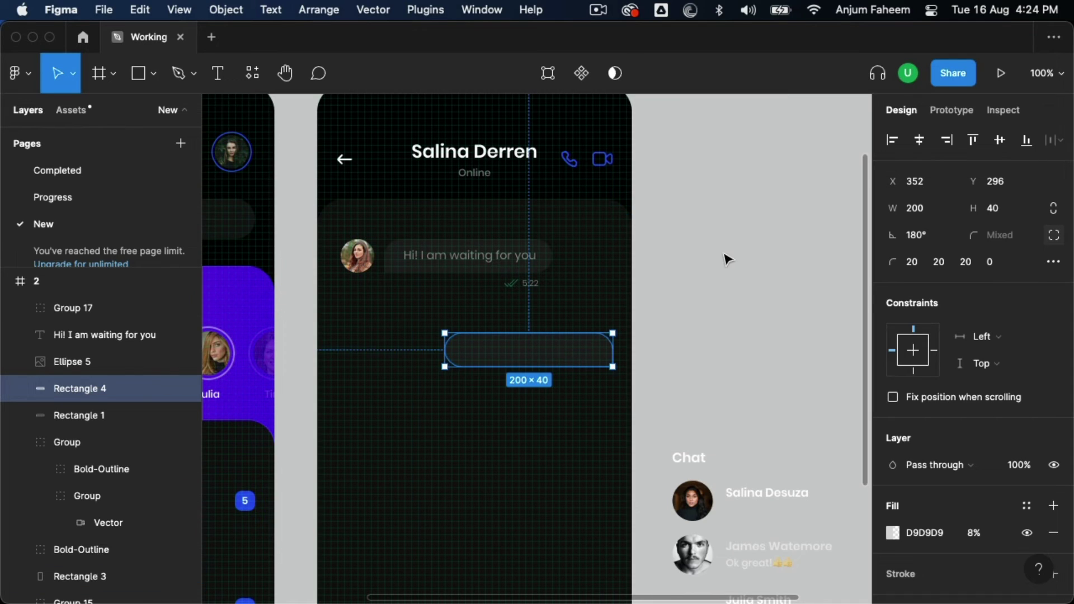
{"action": "scroll", "coordinate": [941, 393], "scroll_direction": "down", "scroll_amount": 4}
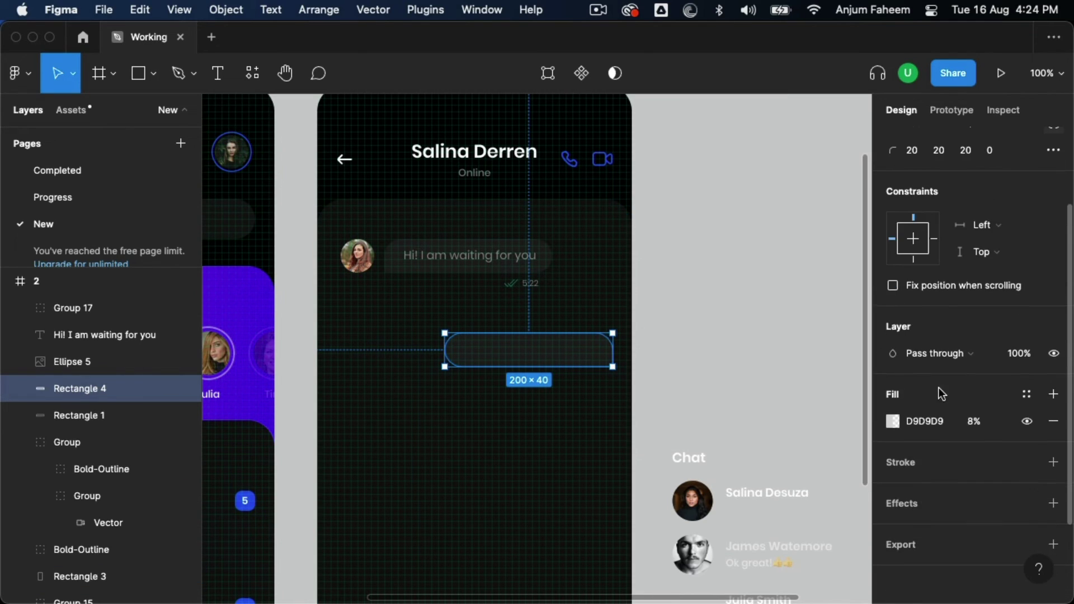
{"action": "left_click", "coordinate": [976, 421]}
{"action": "type", "text": "100"}
{"action": "key", "text": "Return"}
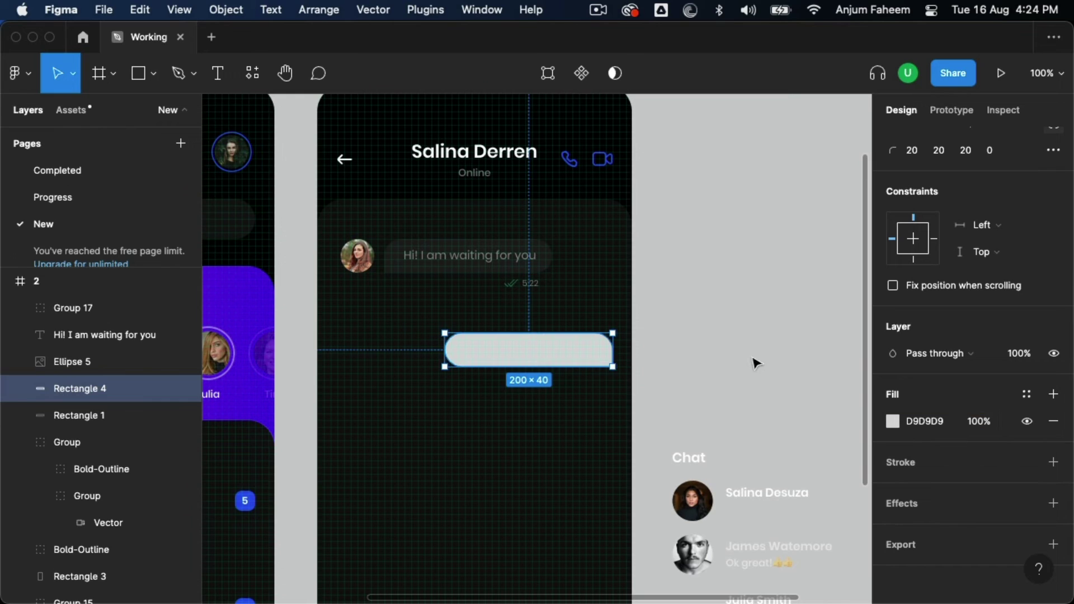
{"action": "left_click", "coordinate": [755, 364]}
Copy the greeting text in front of the right bubble and retype it as "Have you done it?"
{"action": "left_click", "coordinate": [595, 358]}
{"action": "left_click_drag", "start_coordinate": [492, 257], "coordinate": [534, 323]}
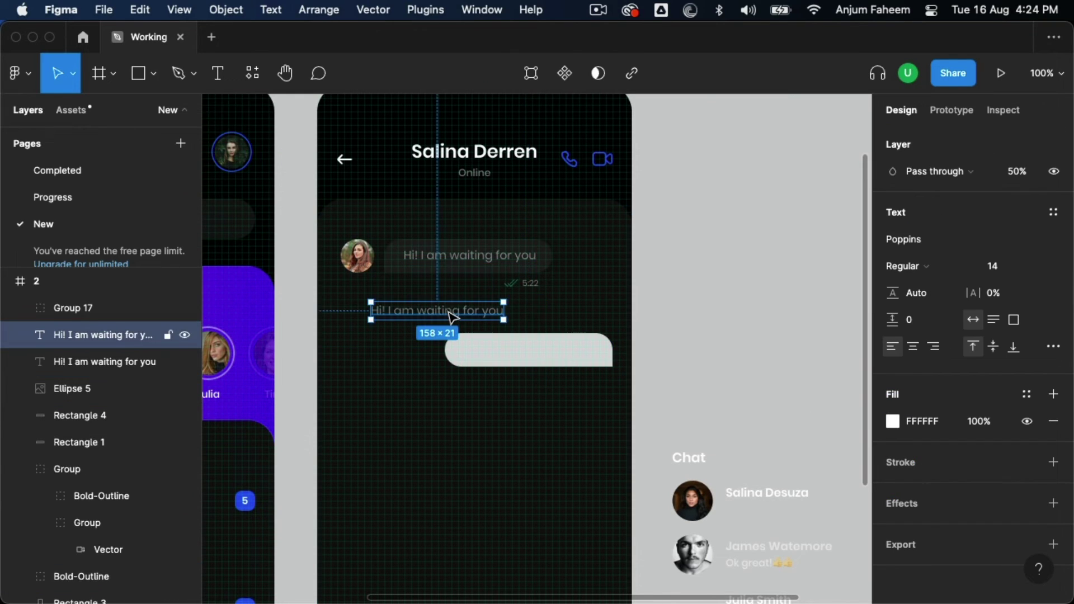
{"action": "right_click", "coordinate": [534, 324]}
{"action": "left_click", "coordinate": [580, 241]}
{"action": "double_click", "coordinate": [563, 355]}
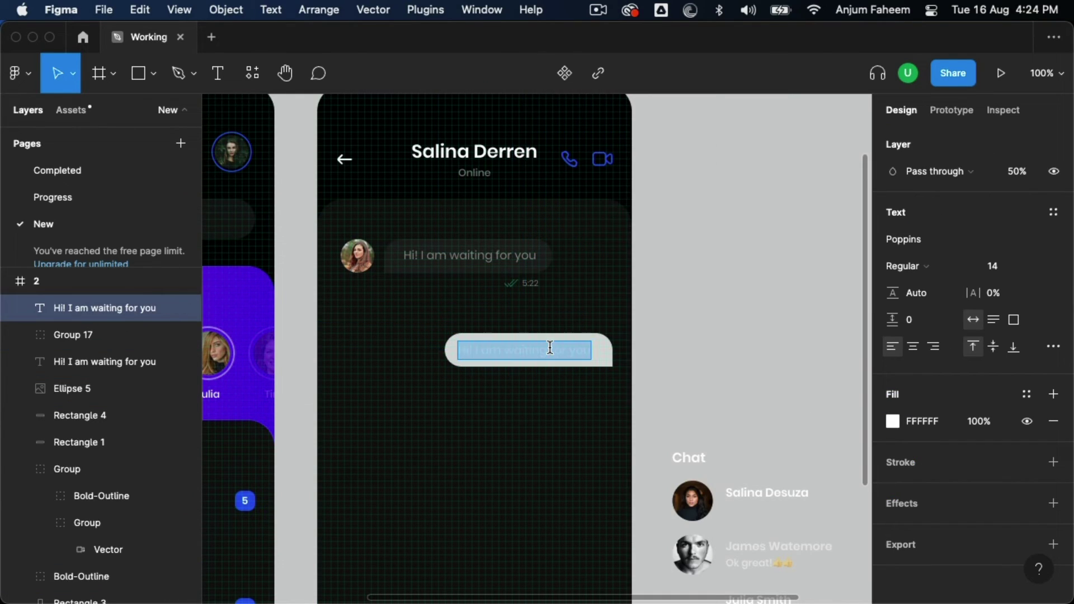
{"action": "type", "text": "Have you done it?"}
{"action": "key", "text": "Escape"}
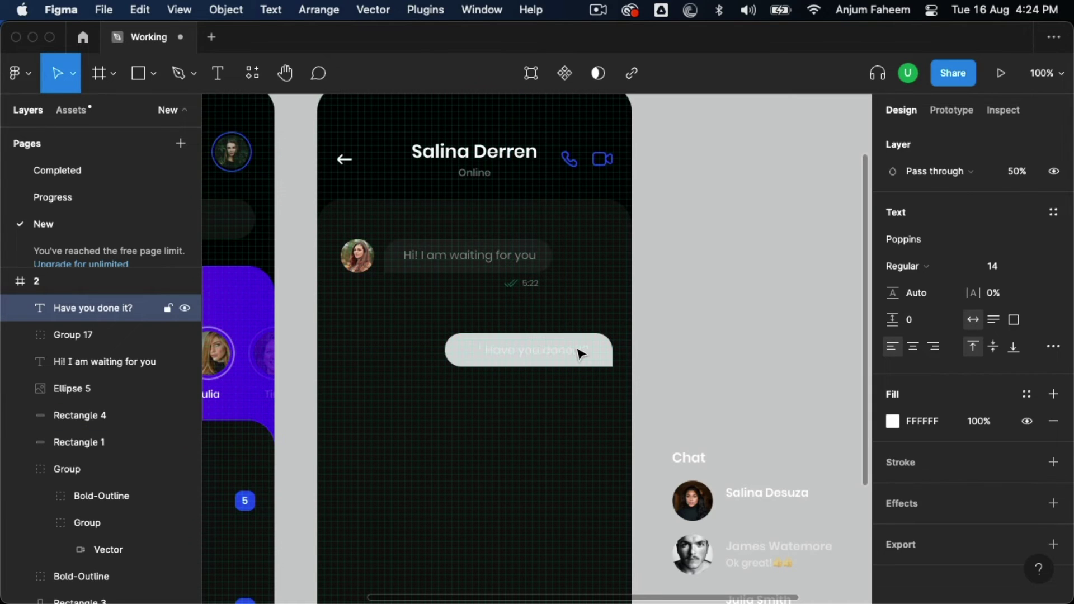
Narrow the right bubble from its left edge and copy the 5:22 timestamp below it
{"action": "left_click", "coordinate": [578, 355]}
{"action": "scroll", "coordinate": [465, 353], "scroll_direction": "up", "scroll_amount": 5}
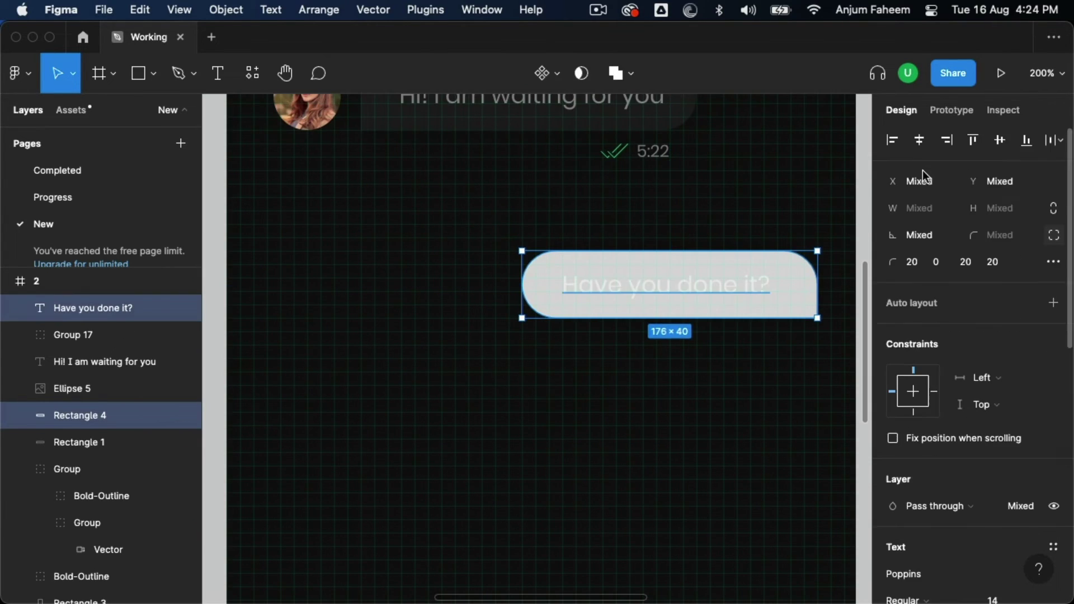
{"action": "left_click", "coordinate": [719, 232]}
{"action": "left_click", "coordinate": [671, 302]}
{"action": "left_click_drag", "start_coordinate": [522, 286], "coordinate": [536, 287]}
{"action": "left_click", "coordinate": [671, 282], "text": "shift"}
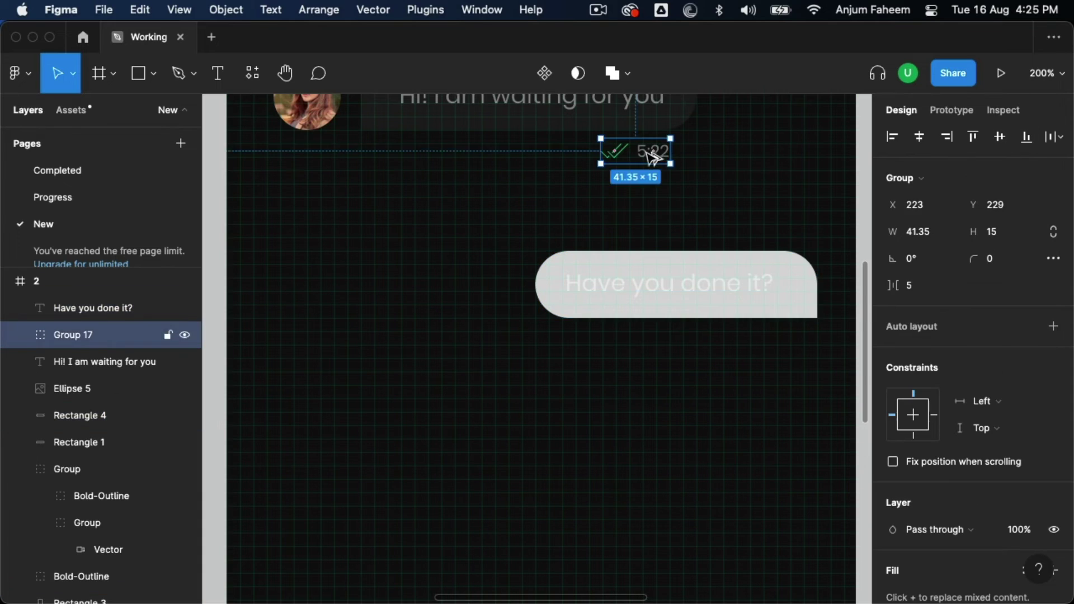
{"action": "mouse_move", "coordinate": [646, 151]}
{"action": "left_mouse_down"}
{"action": "mouse_move", "coordinate": [793, 337]}
{"action": "mouse_move", "coordinate": [786, 350]}
{"action": "left_mouse_up"}
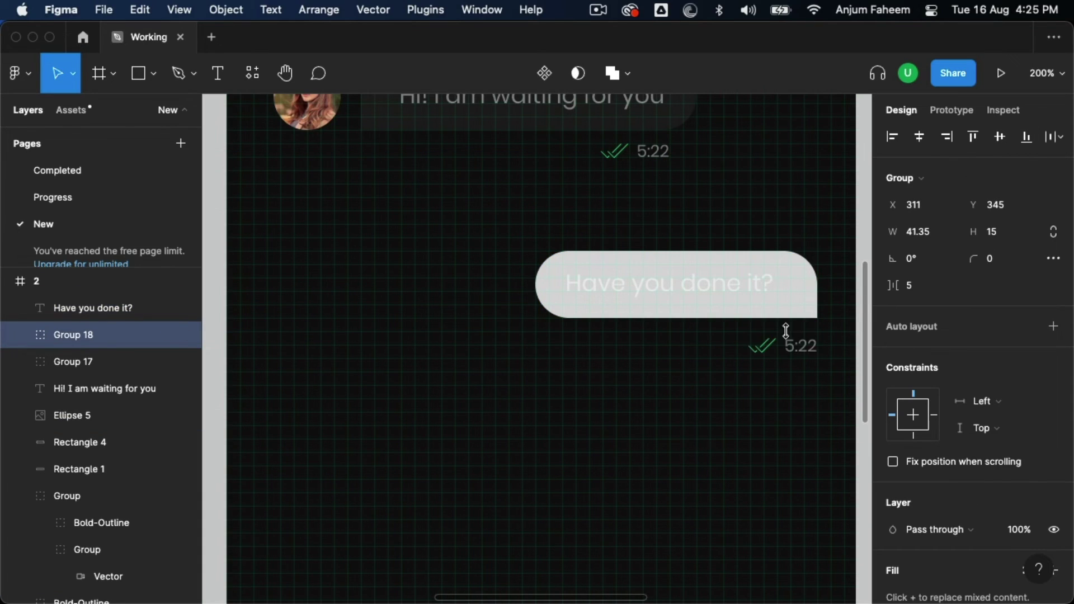
Fill the bubble with the cobalt colour style and set the message text to 100% opacity
{"action": "left_click", "coordinate": [622, 315]}
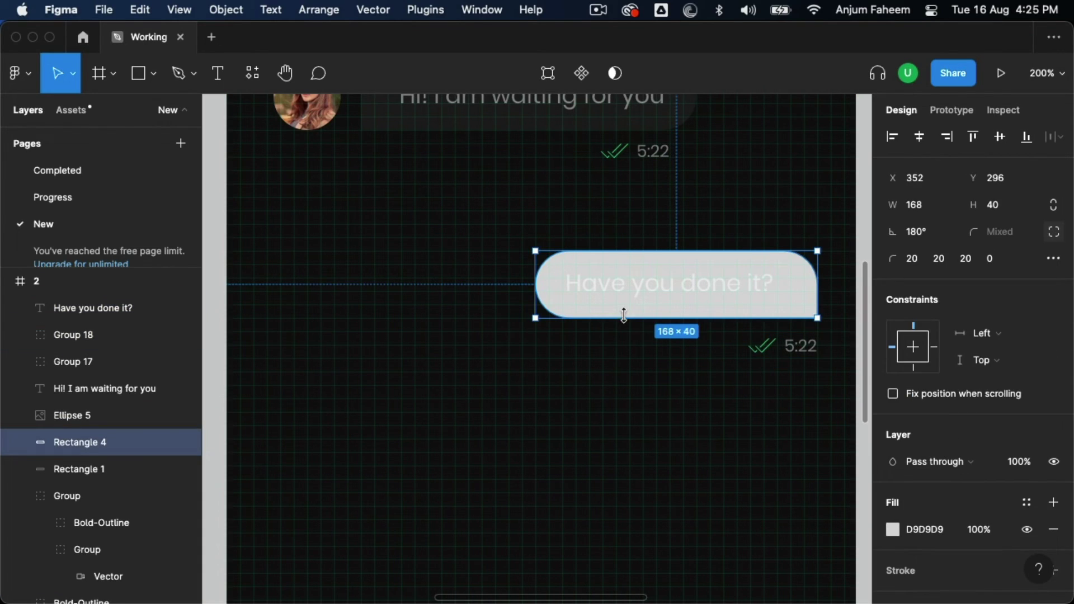
{"action": "scroll", "coordinate": [964, 462], "scroll_direction": "down", "scroll_amount": 5}
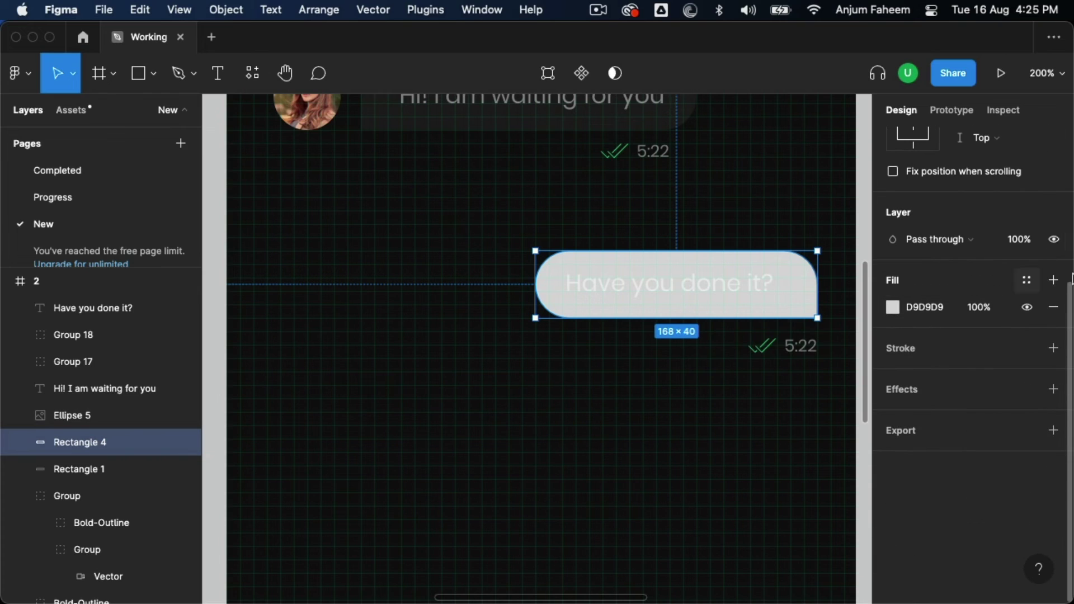
{"action": "left_click", "coordinate": [1033, 279]}
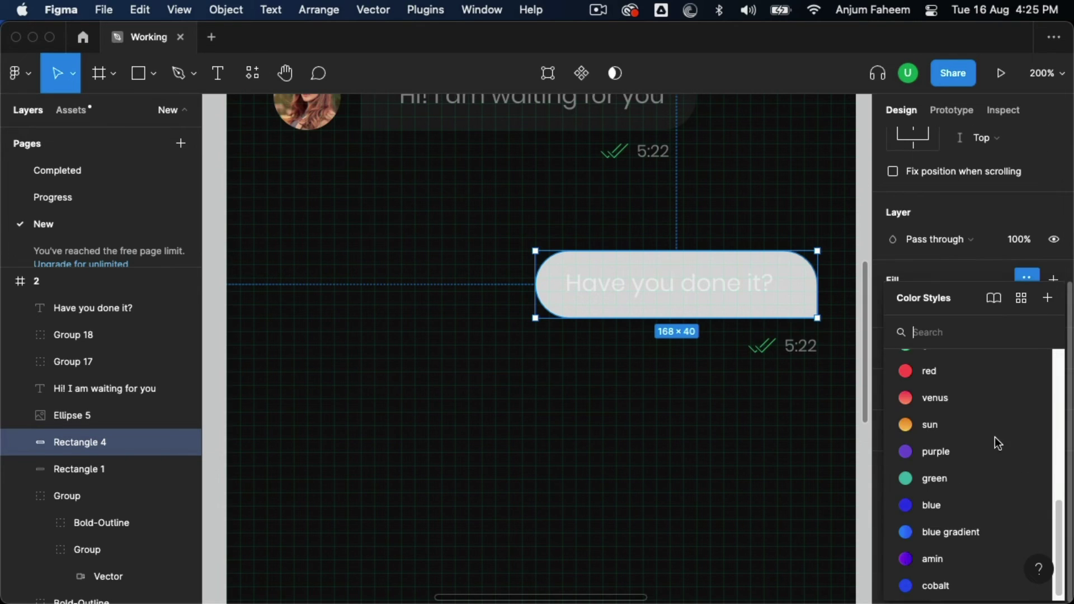
{"action": "left_click", "coordinate": [958, 576]}
{"action": "left_click", "coordinate": [683, 283]}
{"action": "key", "text": "0"}
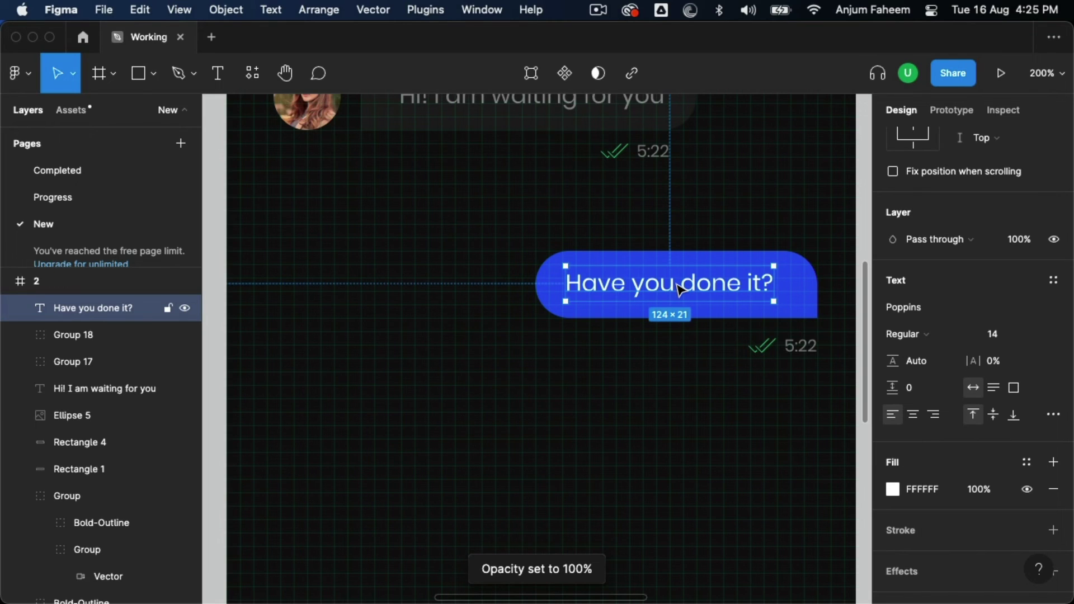
{"action": "key", "text": "shift+0"}
{"action": "key", "text": "Escape"}
Duplicate the incoming message below the sent bubble and tighten the spacing between them
{"action": "left_click", "coordinate": [499, 211]}
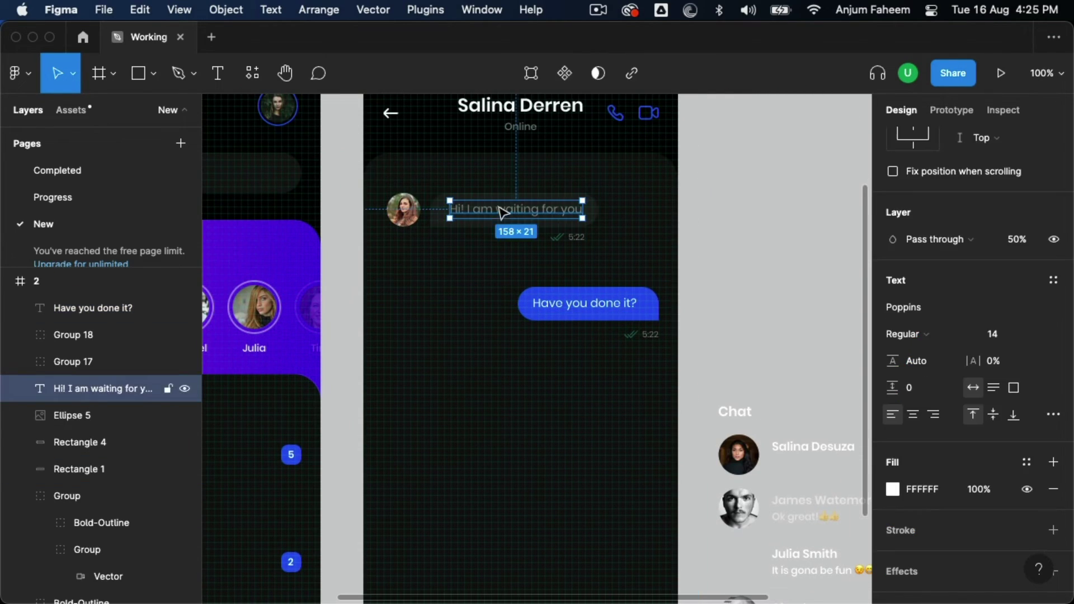
{"action": "left_click", "coordinate": [589, 233], "text": "shift"}
{"action": "left_click_drag", "start_coordinate": [475, 217], "coordinate": [475, 371], "text": "alt"}
{"action": "left_click", "coordinate": [587, 302]}
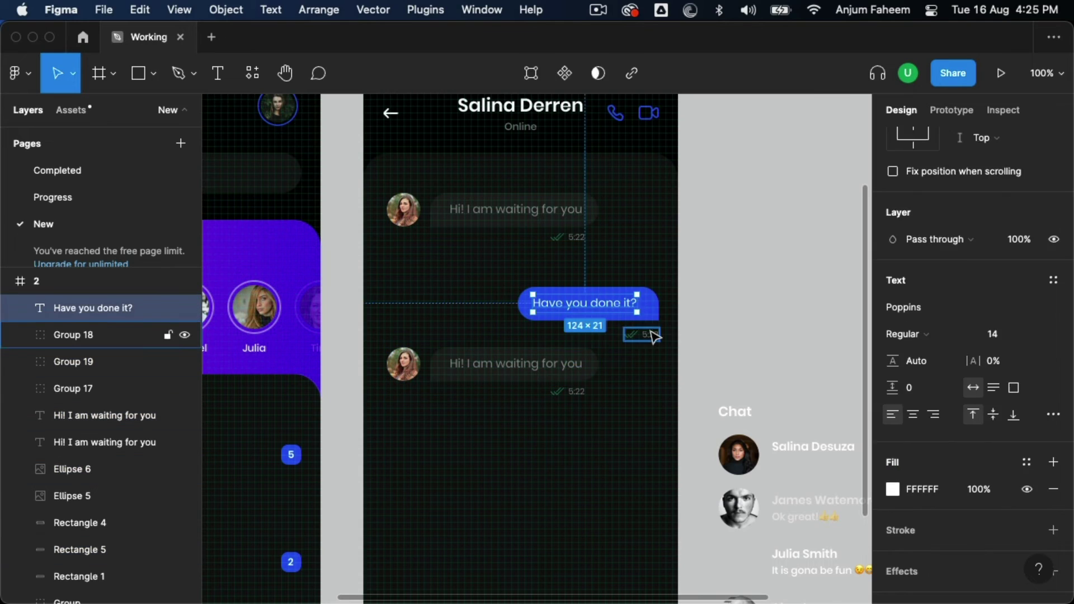
{"action": "left_click", "coordinate": [643, 313], "text": "shift"}
{"action": "left_click_drag", "start_coordinate": [565, 317], "coordinate": [565, 290]}
{"action": "left_click", "coordinate": [497, 382]}
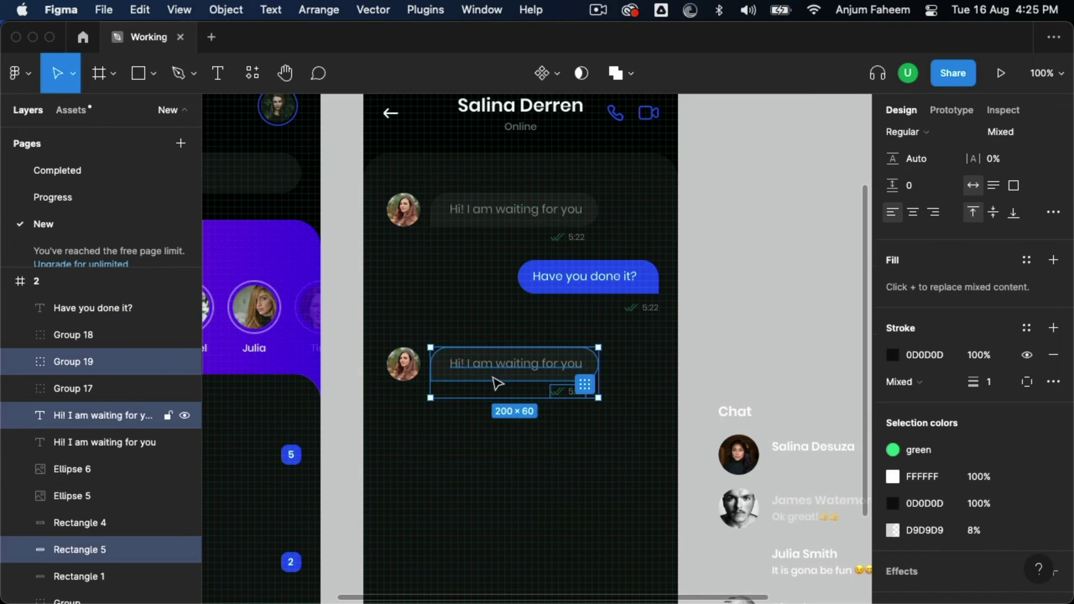
{"action": "left_click_drag", "start_coordinate": [496, 382], "coordinate": [497, 362]}
Change the copied reply to "Nop! just looking at it 😁😂" and widen its bubble to fit
{"action": "double_click", "coordinate": [506, 343]}
{"action": "type", "text": "Nop! just looking at it "}
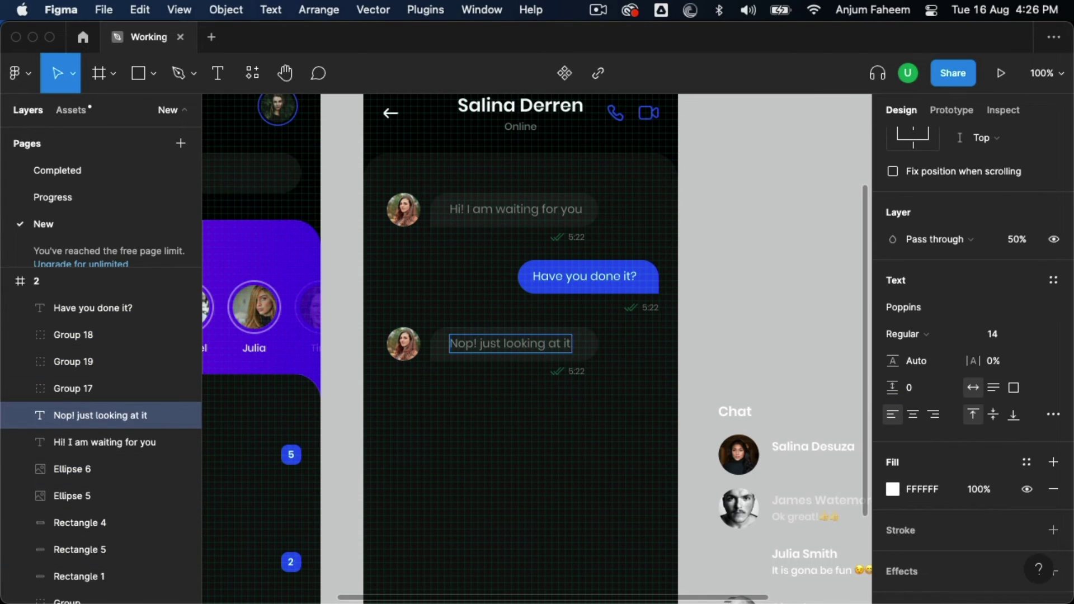
{"action": "type", "text": "😁😂"}
{"action": "left_click", "coordinate": [515, 358]}
{"action": "left_click_drag", "start_coordinate": [597, 346], "coordinate": [614, 348]}
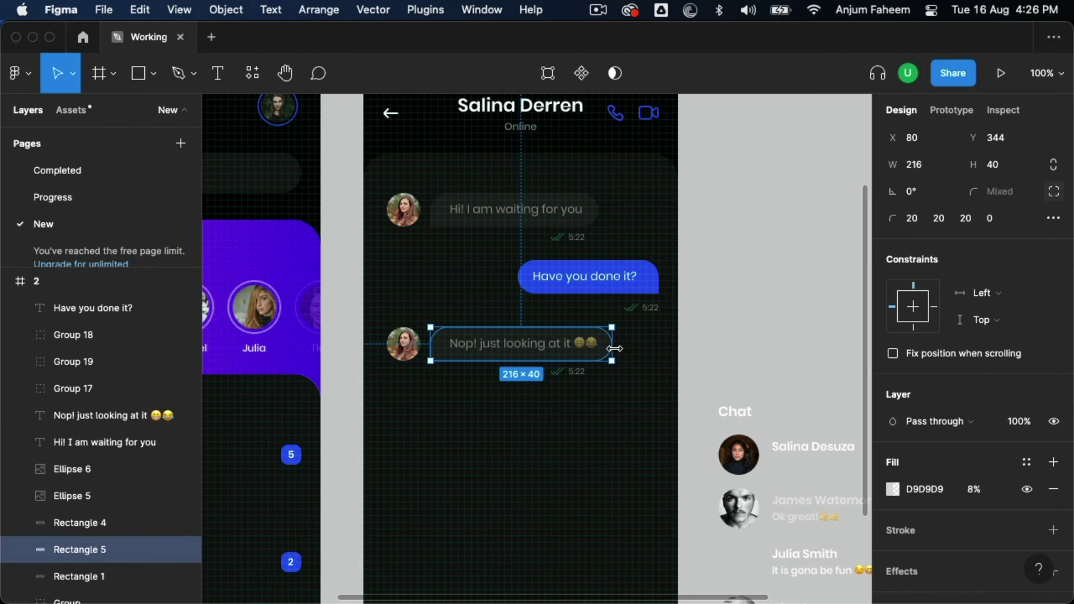
{"action": "key", "text": "Escape"}
Duplicate the sent message's text, blue bubble and timestamp below the reply
{"action": "scroll", "coordinate": [573, 165], "scroll_direction": "down", "scroll_amount": 4}
{"action": "left_click", "coordinate": [573, 165]}
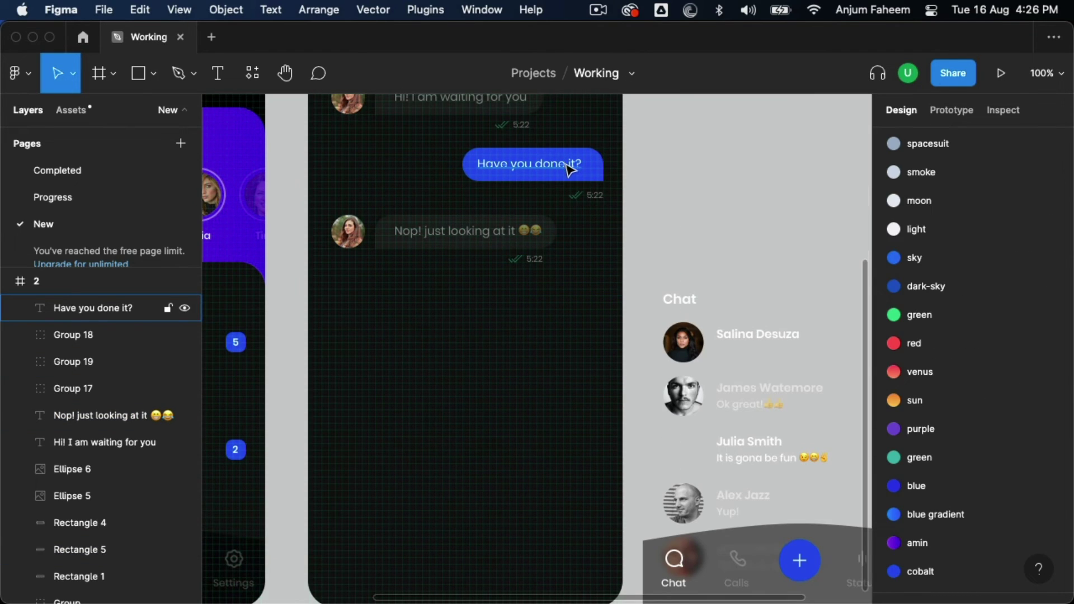
{"action": "left_click", "coordinate": [570, 168]}
{"action": "left_click", "coordinate": [599, 168], "text": "shift"}
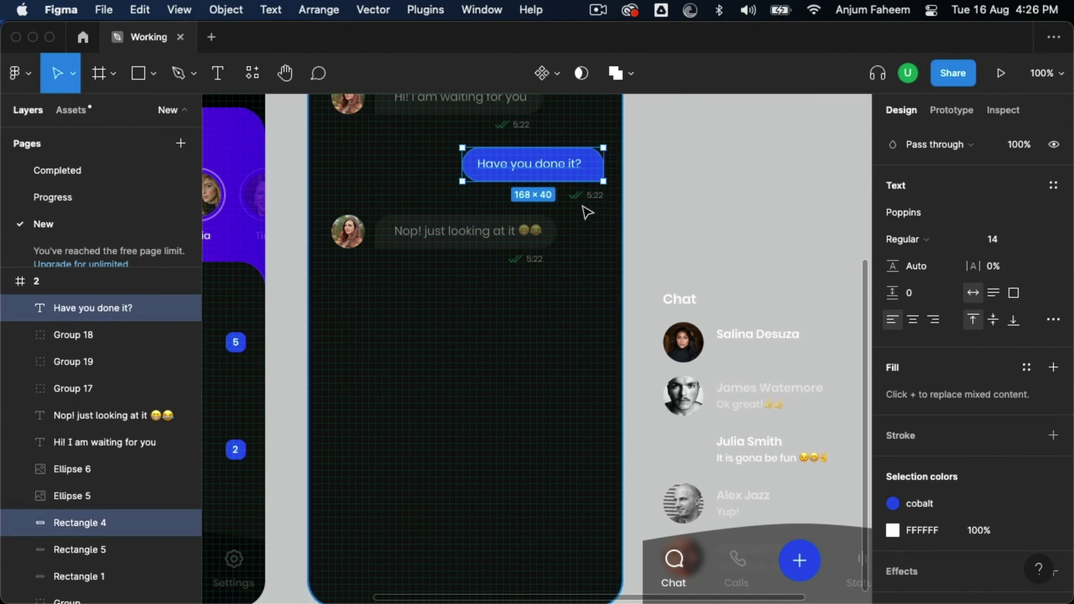
{"action": "left_click", "coordinate": [588, 196], "text": "shift"}
{"action": "mouse_move", "coordinate": [599, 180]}
{"action": "left_mouse_down"}
{"action": "mouse_move", "coordinate": [605, 325]}
{"action": "mouse_move", "coordinate": [603, 304]}
{"action": "left_mouse_up"}
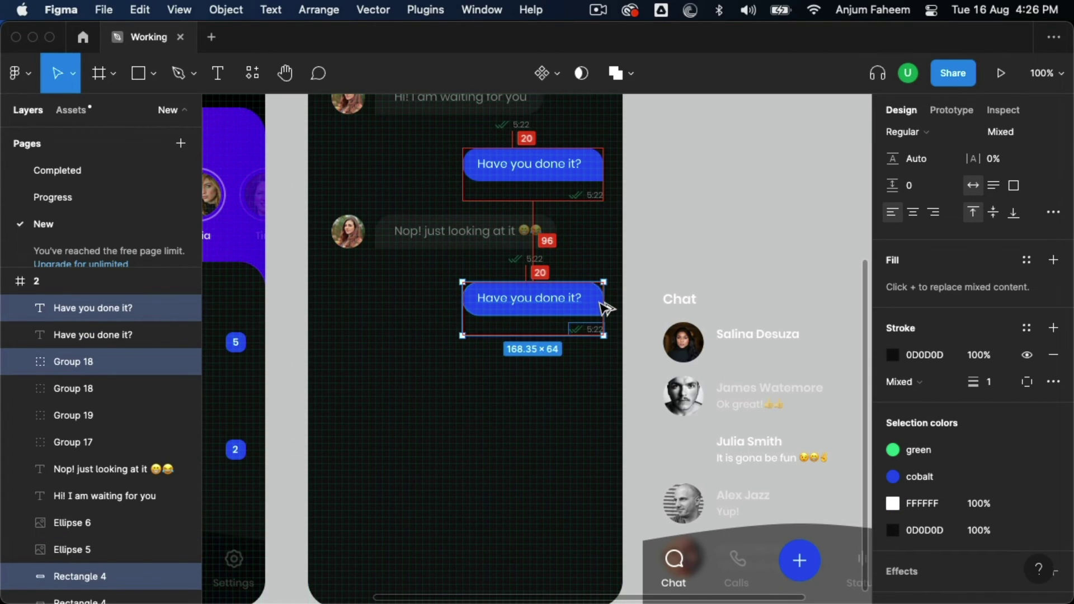
Group the upper sent message's layers, then group the reply's text, bubble, avatar and timestamp
{"action": "scroll", "coordinate": [741, 332], "scroll_direction": "up", "scroll_amount": 4}
{"action": "left_click", "coordinate": [636, 288]}
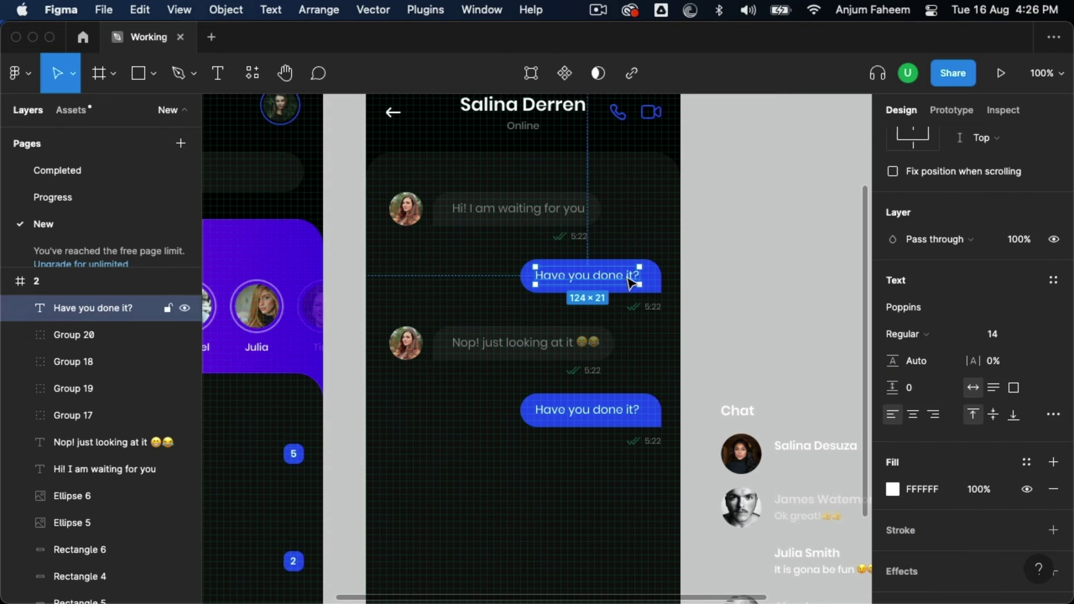
{"action": "left_click", "coordinate": [649, 307], "text": "shift"}
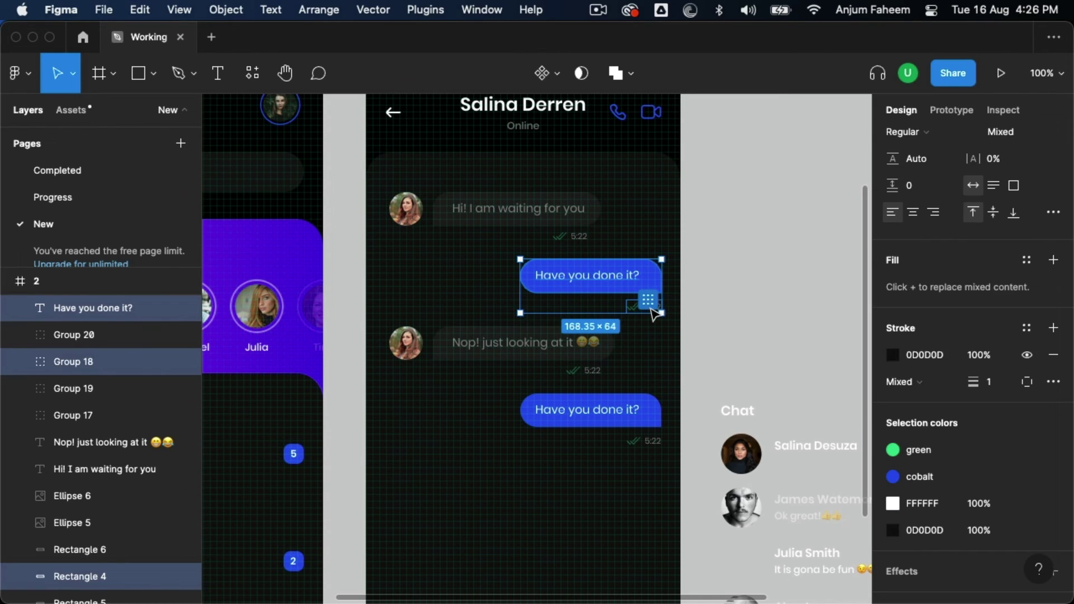
{"action": "key", "text": "super+g"}
{"action": "left_click", "coordinate": [558, 350]}
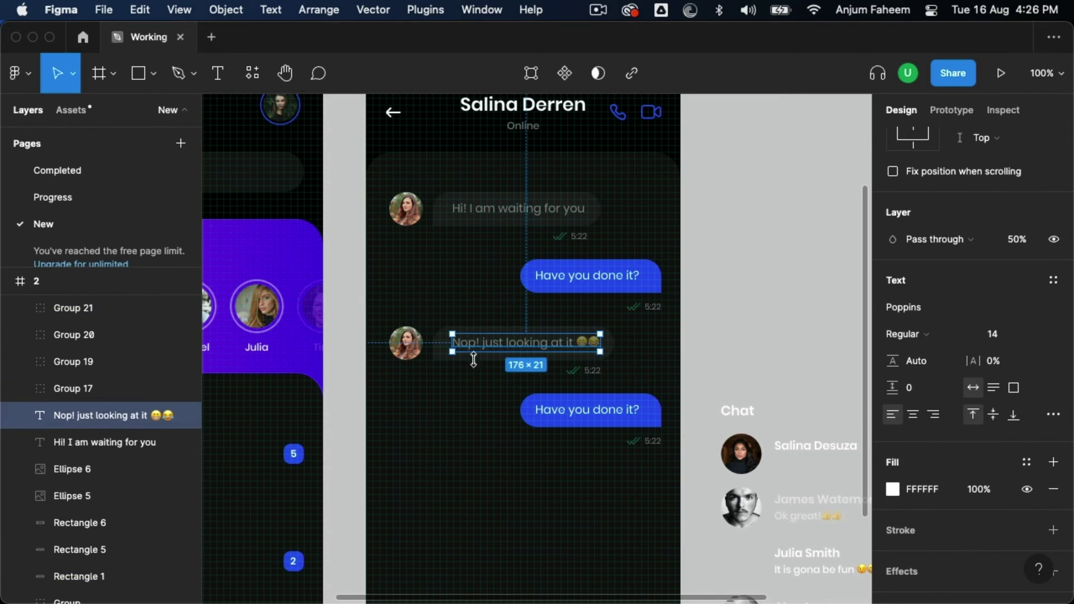
{"action": "left_click", "coordinate": [444, 356], "text": "shift"}
{"action": "left_click", "coordinate": [412, 348], "text": "shift"}
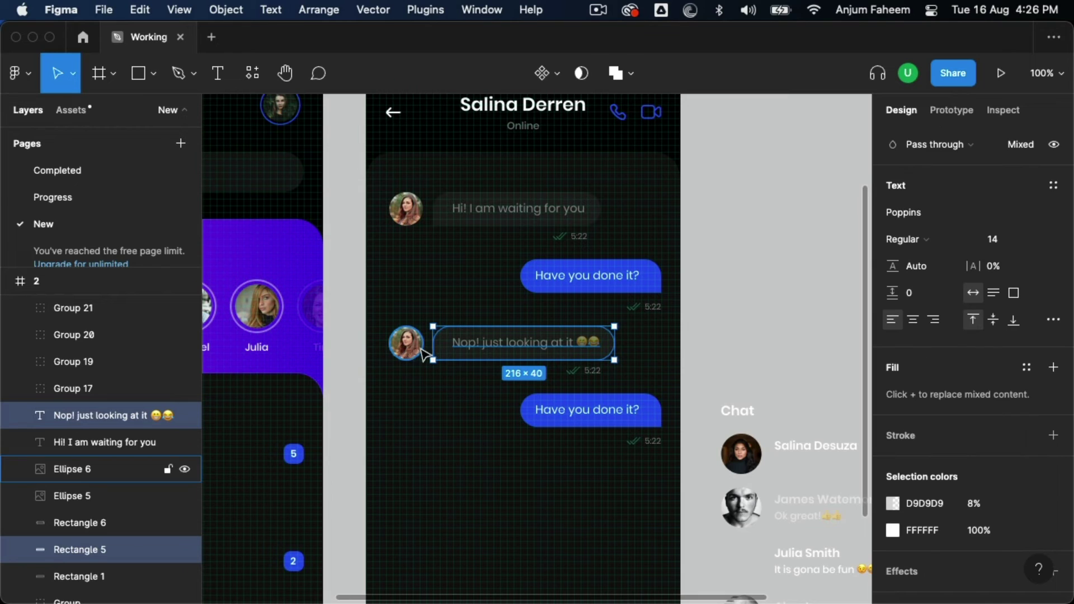
{"action": "left_click", "coordinate": [593, 377], "text": "shift"}
{"action": "key", "text": "super+g"}
Group the lower sent message's text, bubble and timestamp
{"action": "left_click", "coordinate": [624, 413]}
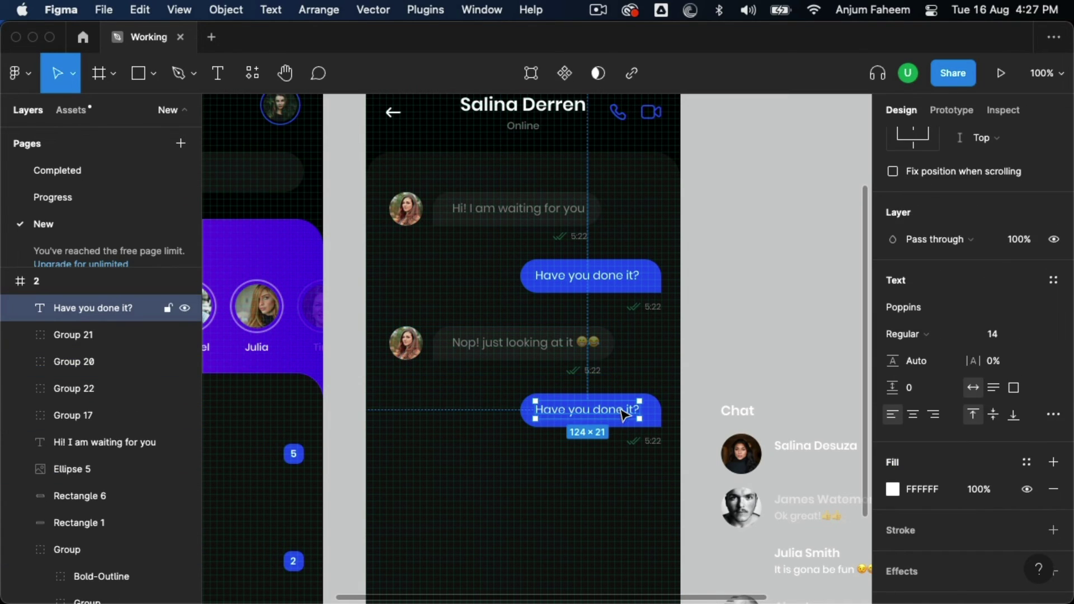
{"action": "left_click", "coordinate": [648, 440], "text": "shift"}
{"action": "key", "text": "super+g"}
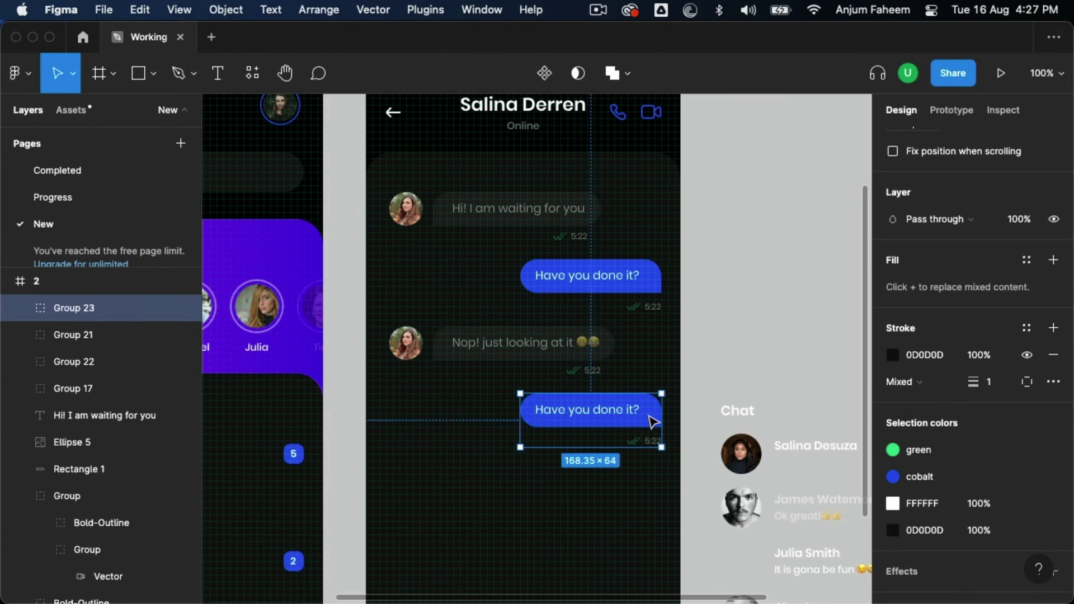
{"action": "scroll", "coordinate": [591, 375], "scroll_direction": "down", "scroll_amount": 5}
Make the copied blue bubble taller and wider toward the left
{"action": "scroll", "coordinate": [592, 375], "scroll_direction": "right", "scroll_amount": 5}
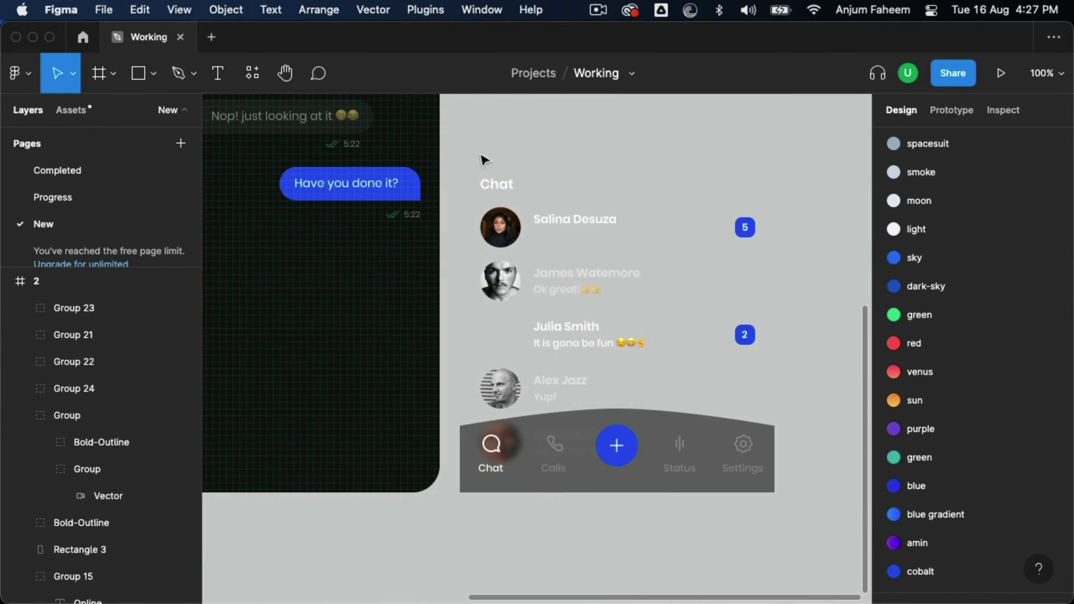
{"action": "left_click_drag", "start_coordinate": [465, 144], "coordinate": [799, 536]}
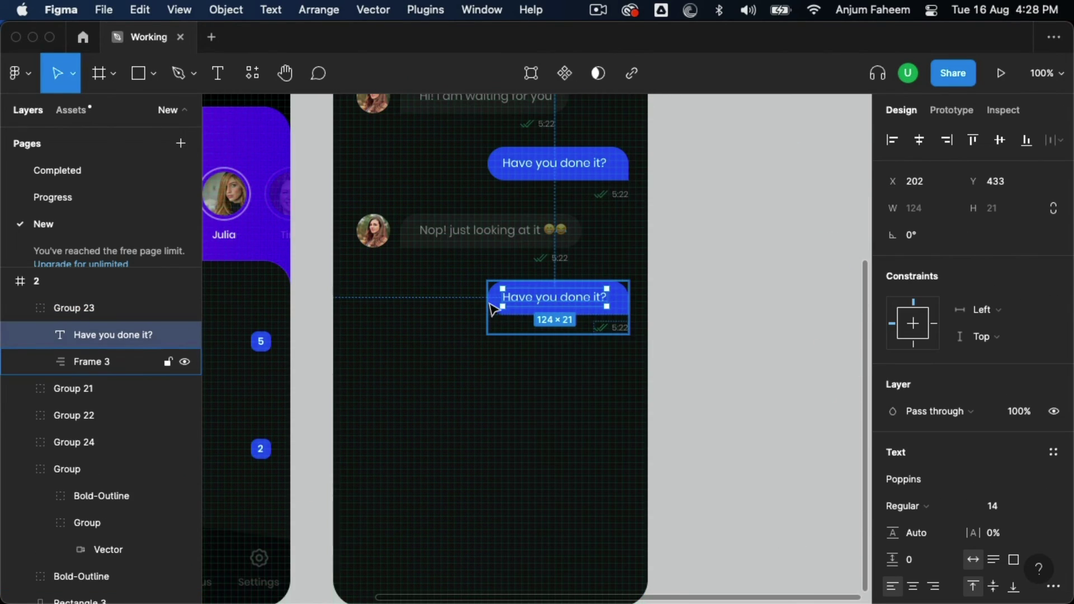
{"action": "left_click", "coordinate": [488, 302]}
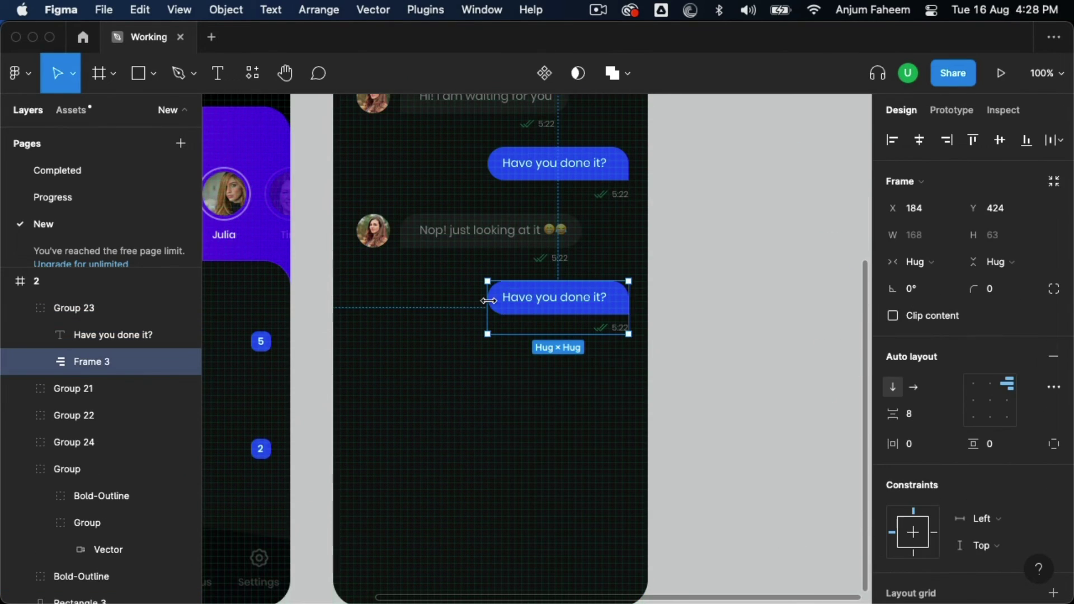
{"action": "double_click", "coordinate": [581, 317]}
{"action": "left_click_drag", "start_coordinate": [564, 315], "coordinate": [567, 364]}
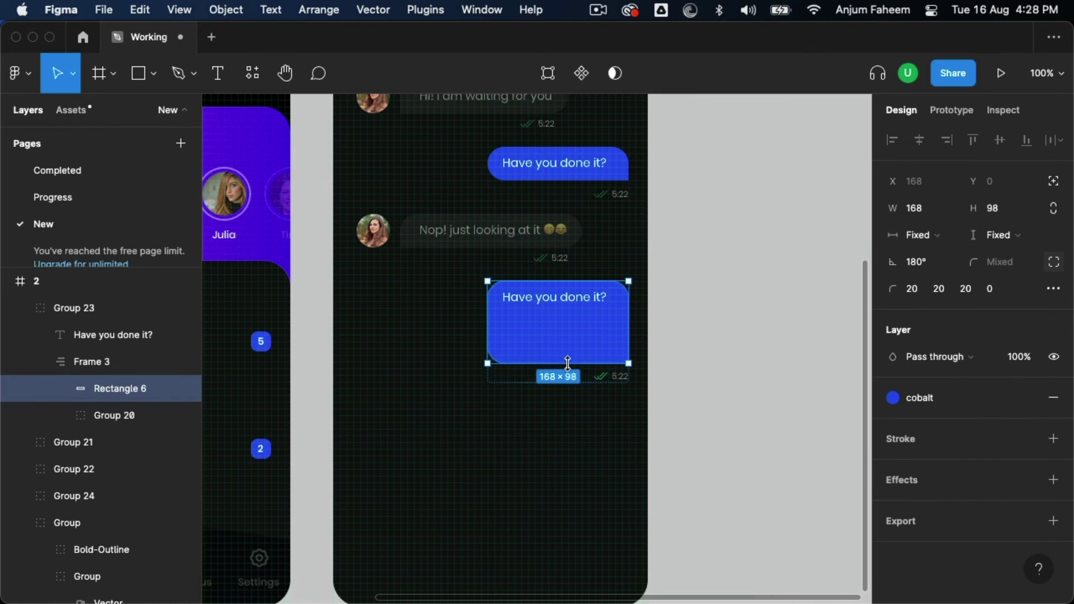
{"action": "left_click_drag", "start_coordinate": [482, 335], "coordinate": [445, 336]}
{"action": "left_click", "coordinate": [526, 297]}
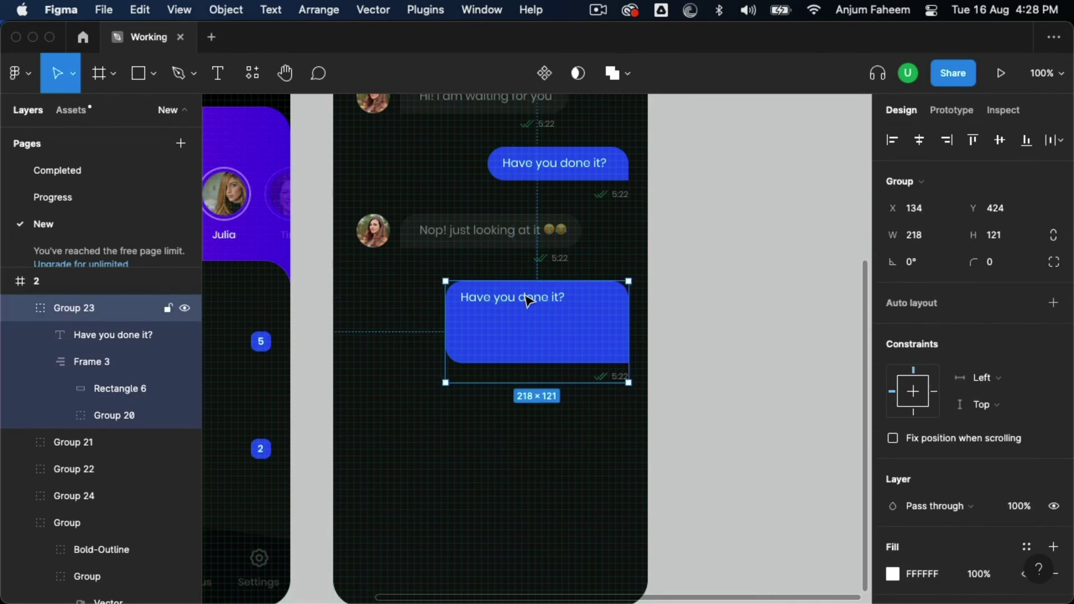
Set the message text to fixed width, widen its box and paste the Lorem Ipsum paragraph
{"action": "double_click", "coordinate": [524, 294]}
{"action": "key", "text": "Escape"}
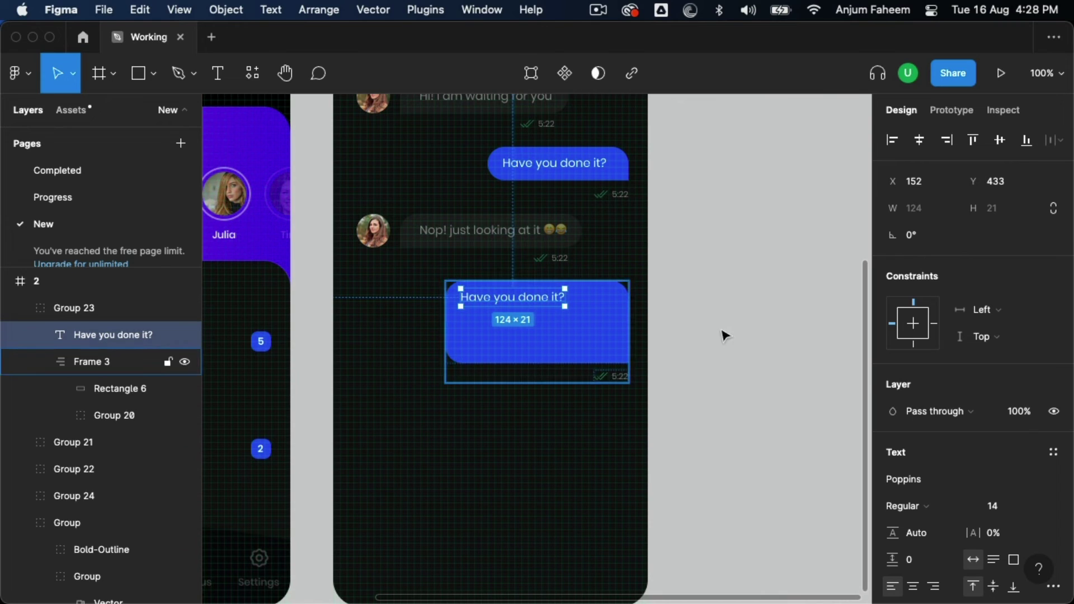
{"action": "scroll", "coordinate": [1030, 470], "scroll_direction": "down", "scroll_amount": 5}
{"action": "left_click", "coordinate": [996, 356]}
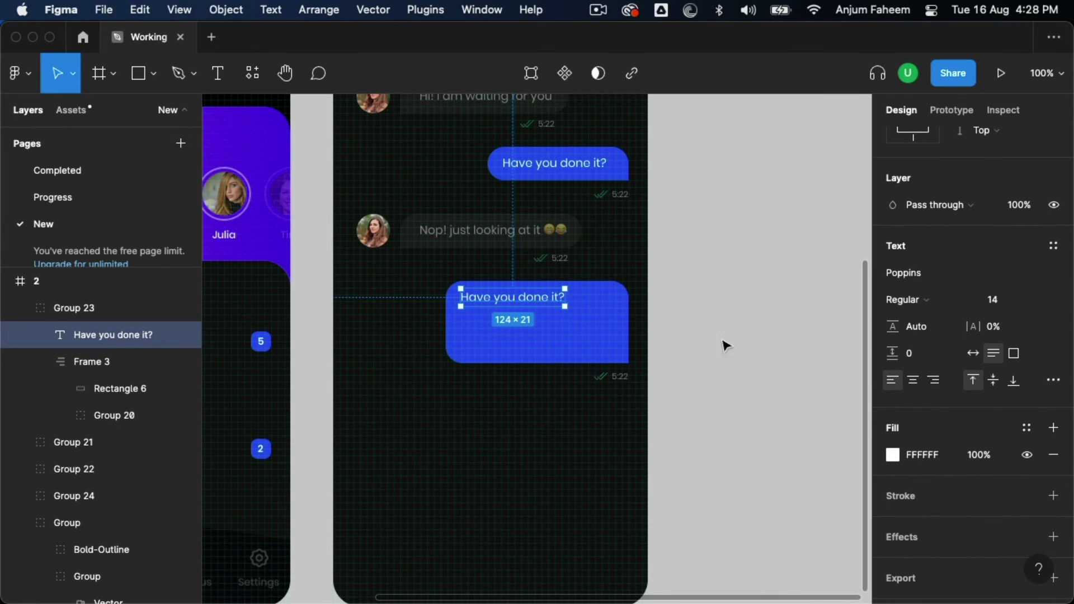
{"action": "left_click_drag", "start_coordinate": [566, 300], "coordinate": [615, 303]}
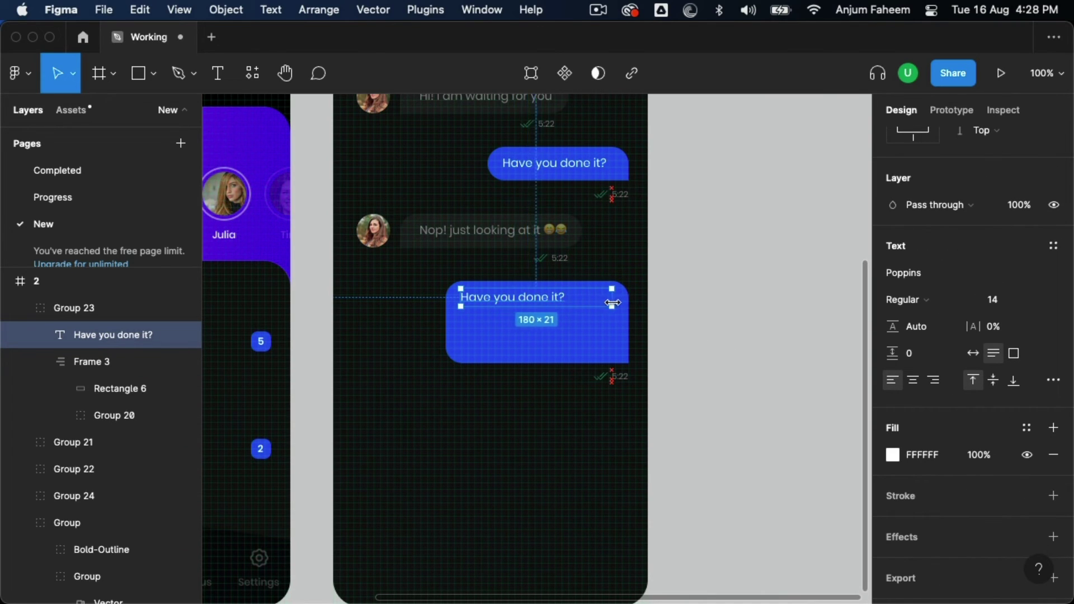
{"action": "double_click", "coordinate": [486, 303]}
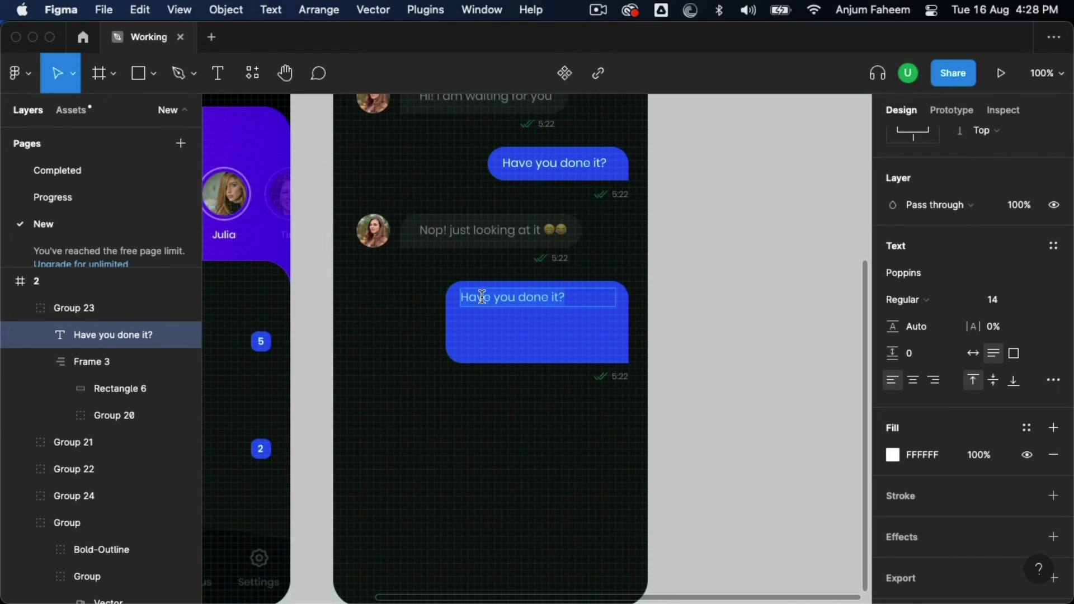
{"action": "type", "text": "Lorem Ipsum has been the industry's standard dummy text ever since the 1500s,"}
{"action": "key", "text": "Escape"}
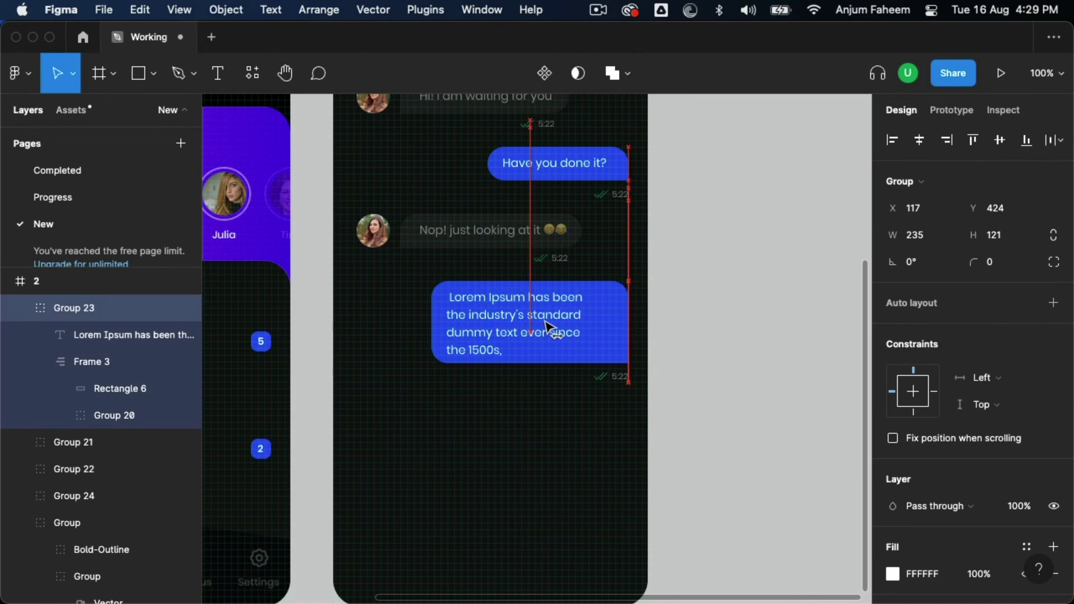
Position the paragraph to wrap onto three lines and fade it to 75% opacity
{"action": "left_click_drag", "start_coordinate": [552, 330], "coordinate": [531, 336]}
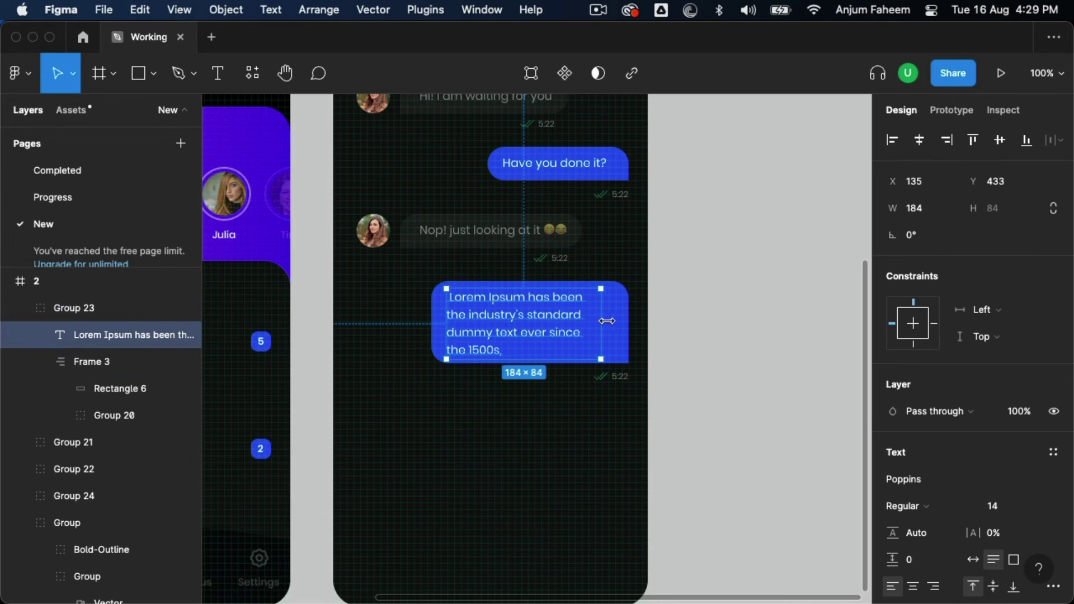
{"action": "left_click_drag", "start_coordinate": [601, 322], "coordinate": [615, 320]}
{"action": "mouse_move", "coordinate": [125, 334]}
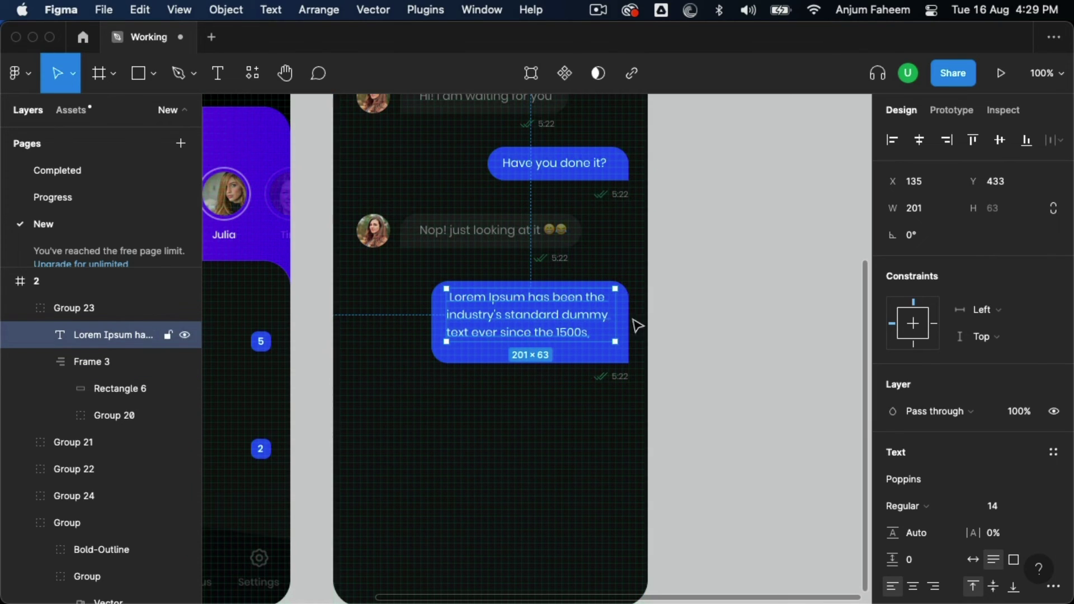
{"action": "key", "text": "Down"}
{"action": "key", "text": "Down"}
{"action": "key", "text": "Down"}
{"action": "key", "text": "7"}
{"action": "key", "text": "5"}
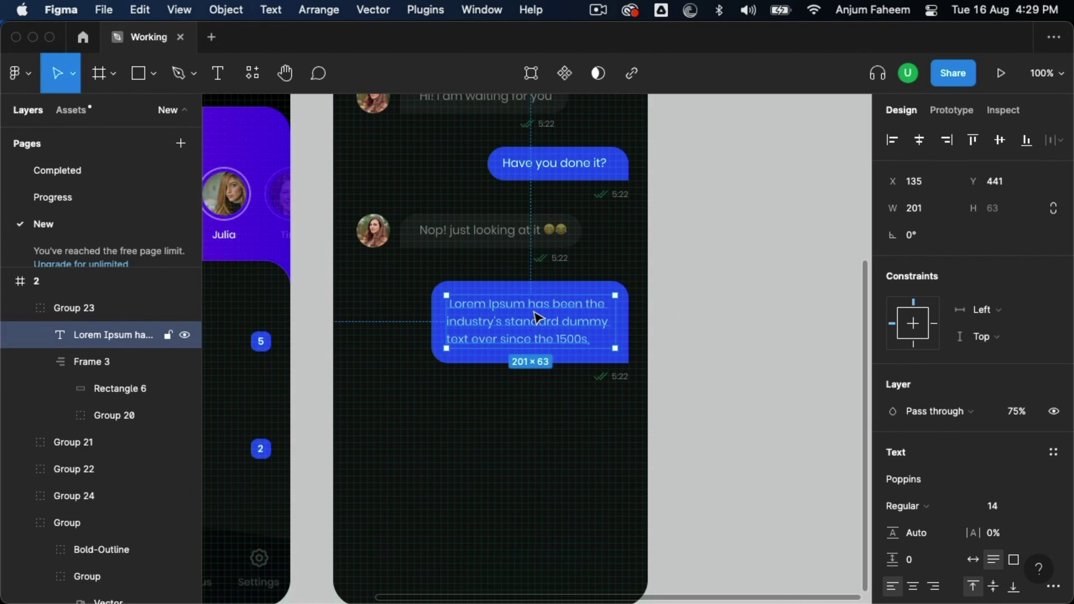
{"action": "left_click", "coordinate": [574, 167]}
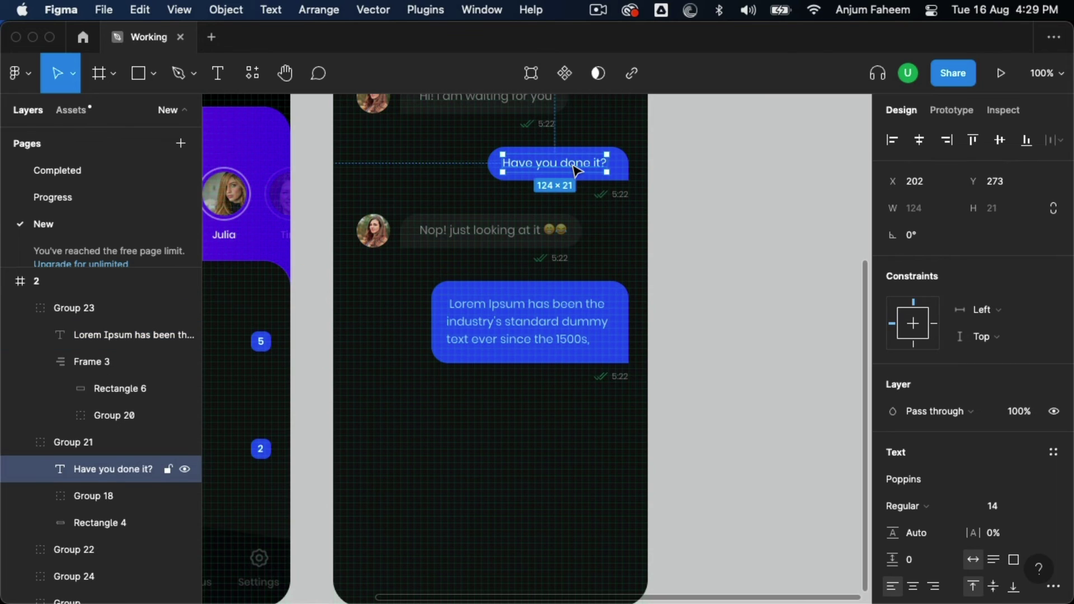
Fade the "Have you done it?" text to 70% and duplicate the Nop! bubble below the Lorem message
{"action": "key", "text": "7"}
{"action": "left_click", "coordinate": [797, 318]}
{"action": "scroll", "coordinate": [725, 327], "scroll_direction": "down", "scroll_amount": 1}
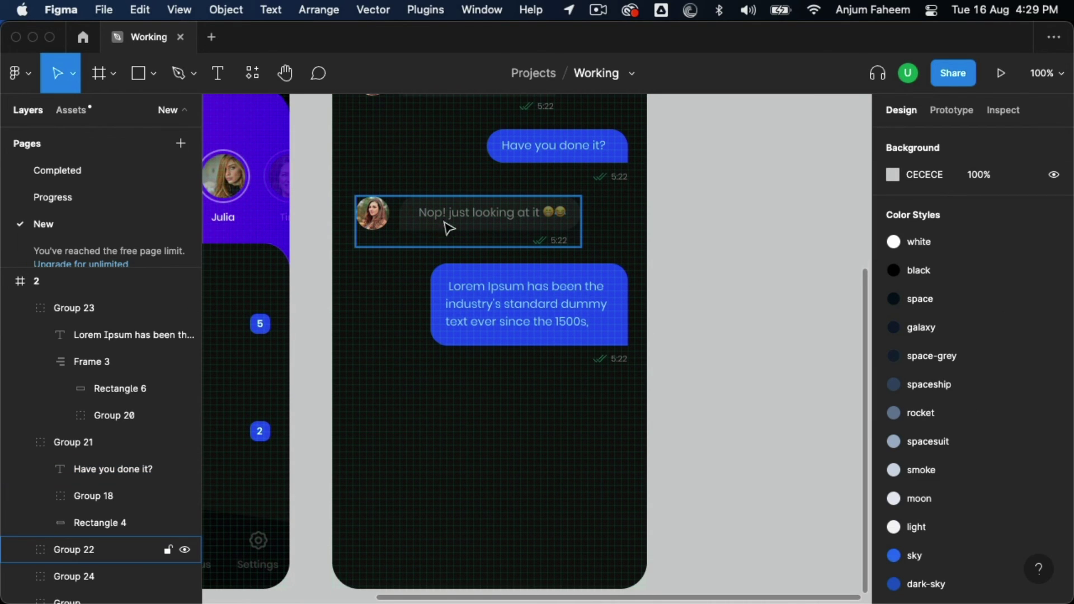
{"action": "mouse_move", "coordinate": [447, 228]}
{"action": "left_mouse_down"}
{"action": "mouse_move", "coordinate": [440, 418]}
{"action": "mouse_move", "coordinate": [435, 410]}
{"action": "mouse_move", "coordinate": [447, 405]}
{"action": "left_mouse_up"}
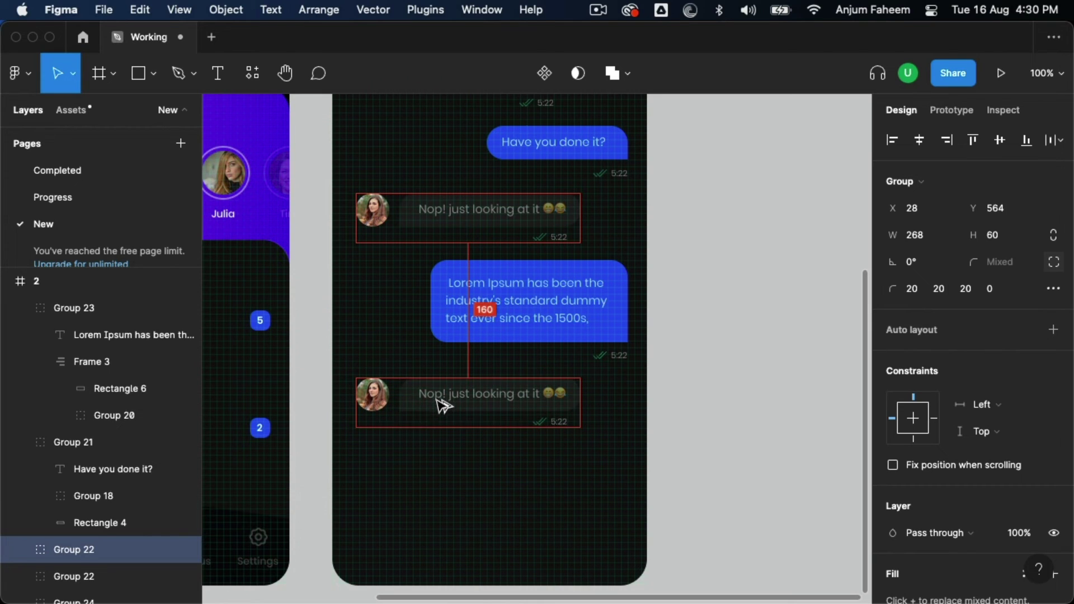
{"action": "left_click", "coordinate": [616, 390]}
{"action": "scroll", "coordinate": [615, 390], "scroll_direction": "down", "scroll_amount": 2}
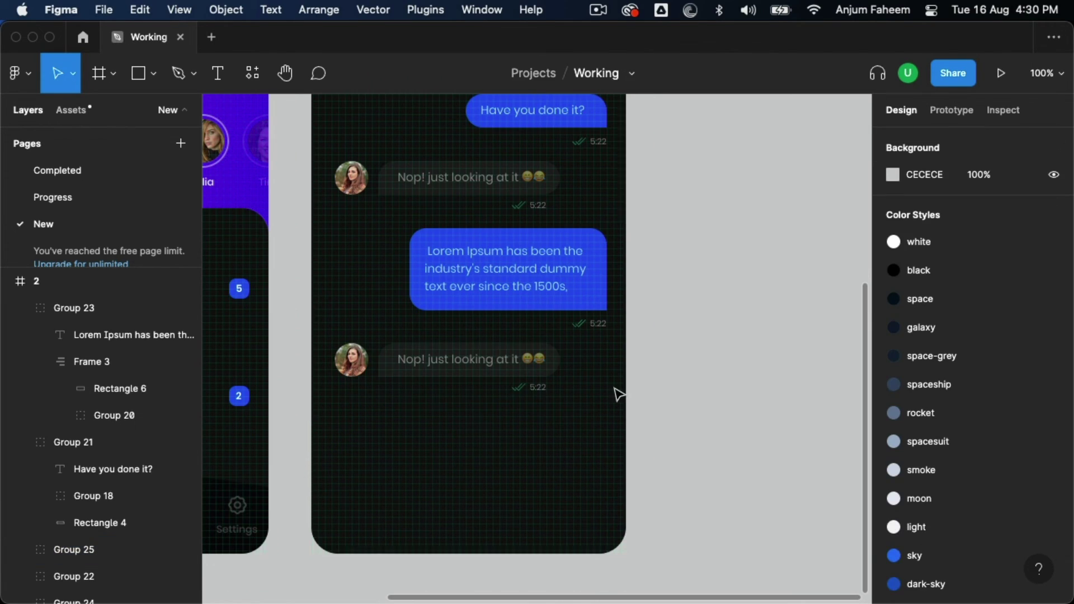
Nudge the new grey bubble, the Lorem bubble and the upper Nop! bubble down
{"action": "left_click", "coordinate": [439, 366]}
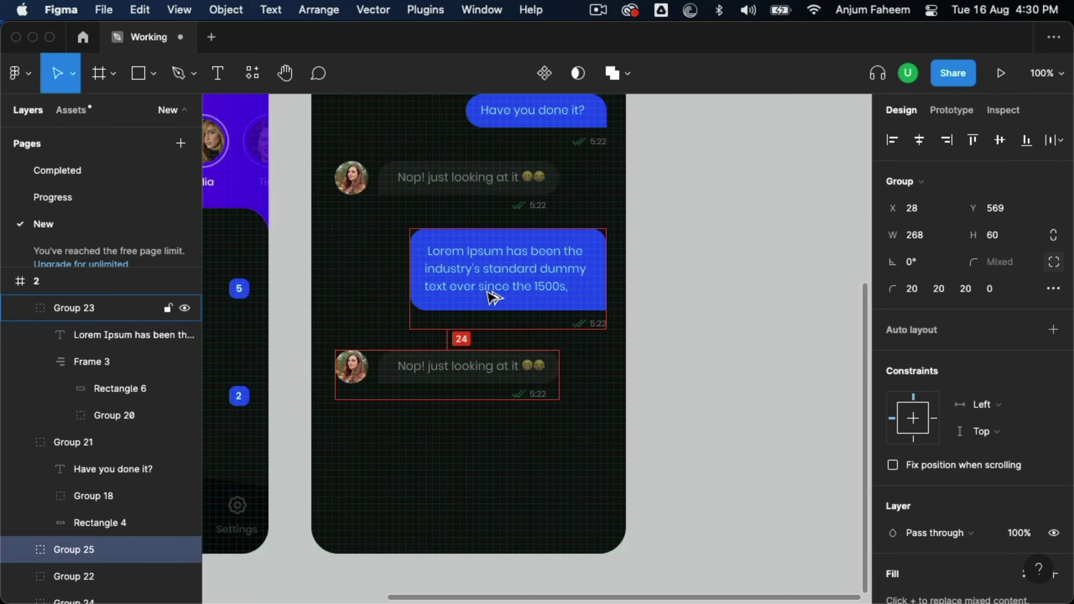
{"action": "left_click", "coordinate": [491, 269], "text": "shift"}
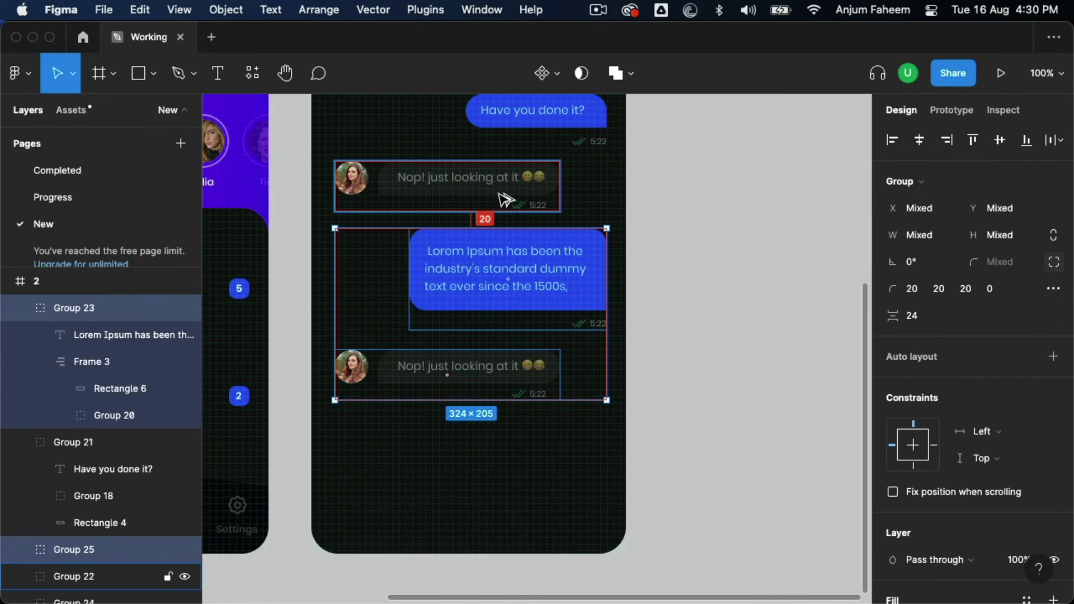
{"action": "key", "text": "Down"}
{"action": "key", "text": "Down"}
{"action": "key", "text": "Down"}
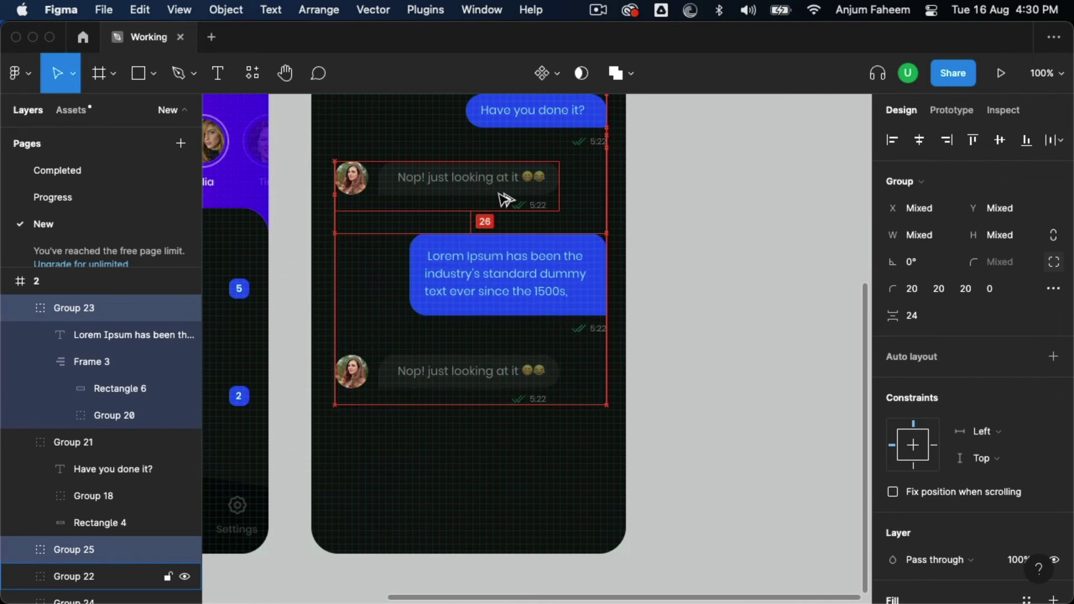
{"action": "key", "text": "Up"}
{"action": "key", "text": "Up"}
{"action": "key", "text": "Up"}
{"action": "left_click", "coordinate": [504, 192], "text": "shift"}
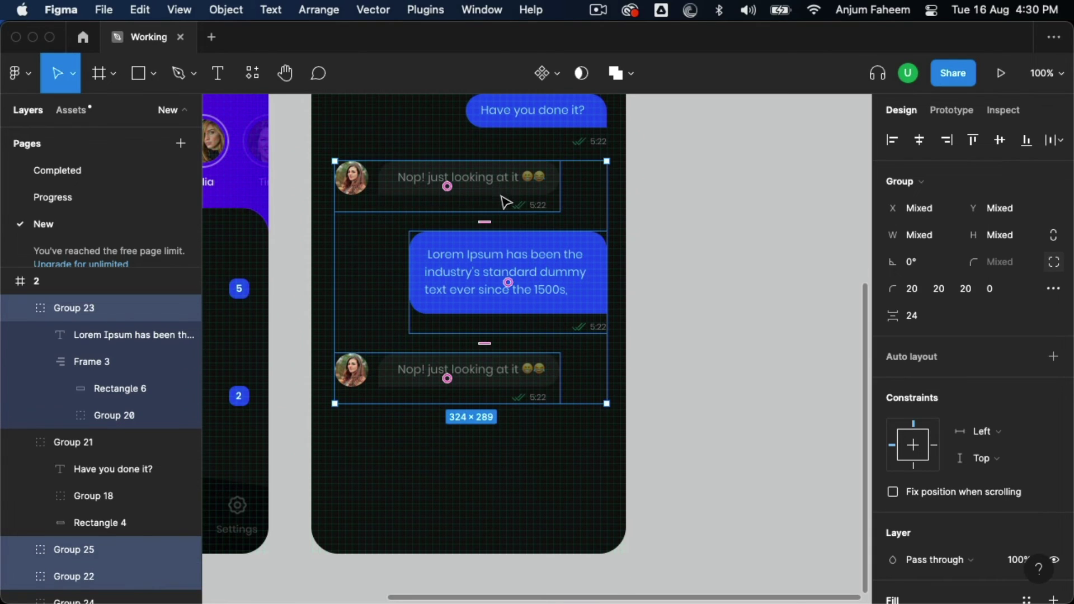
{"action": "scroll", "coordinate": [531, 178], "scroll_direction": "up", "scroll_amount": 3}
{"action": "key", "text": "Down"}
{"action": "key", "text": "Down"}
{"action": "key", "text": "Down"}
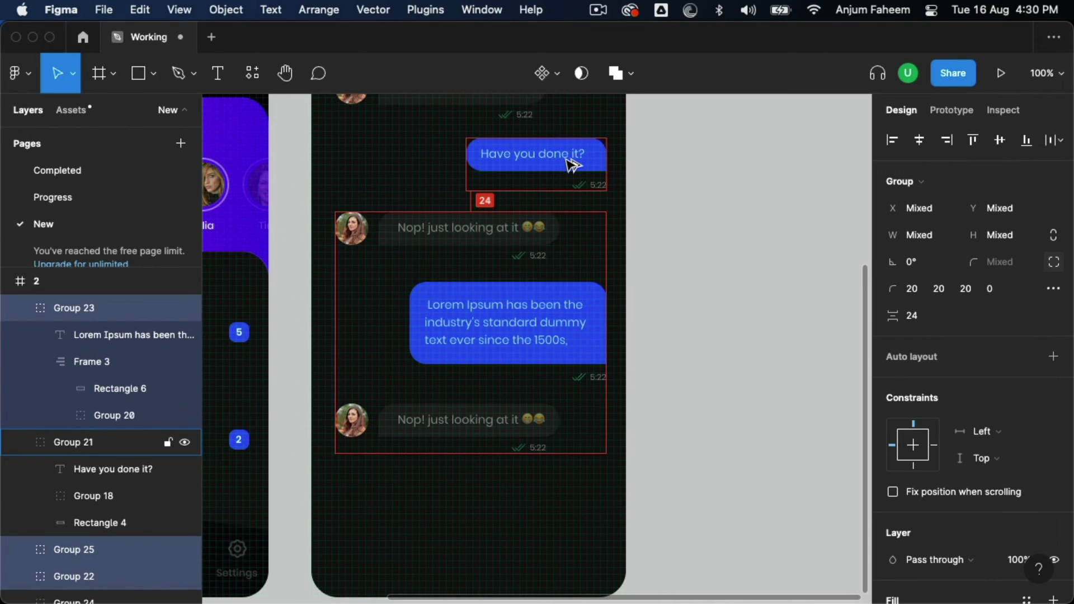
Include the "Have you done it?" bubble and nudge all four to even 24px gaps
{"action": "left_click", "coordinate": [567, 167], "text": "shift"}
{"action": "scroll", "coordinate": [567, 167], "scroll_direction": "up", "scroll_amount": 5}
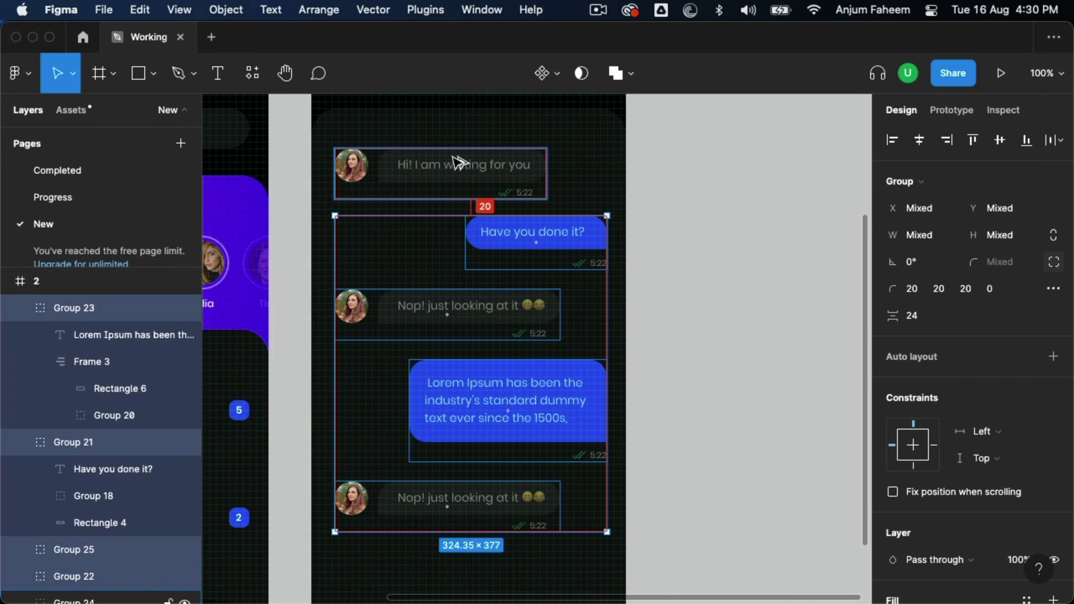
{"action": "key", "text": "Down"}
{"action": "key", "text": "Down"}
{"action": "key", "text": "Down"}
{"action": "key", "text": "Down"}
{"action": "key", "text": "Down"}
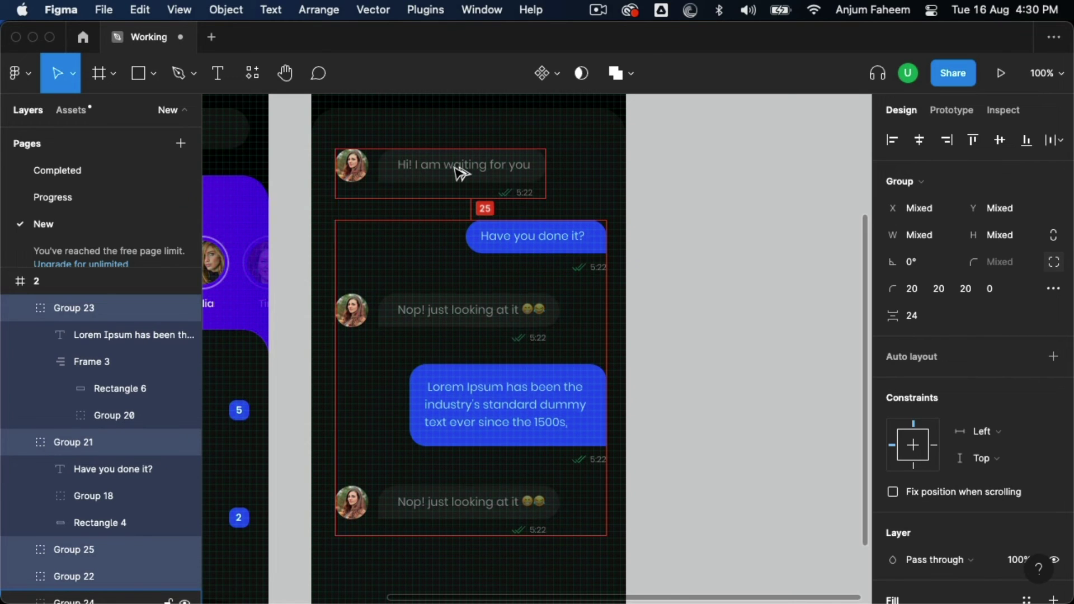
{"action": "key", "text": "Up"}
{"action": "left_click", "coordinate": [752, 335]}
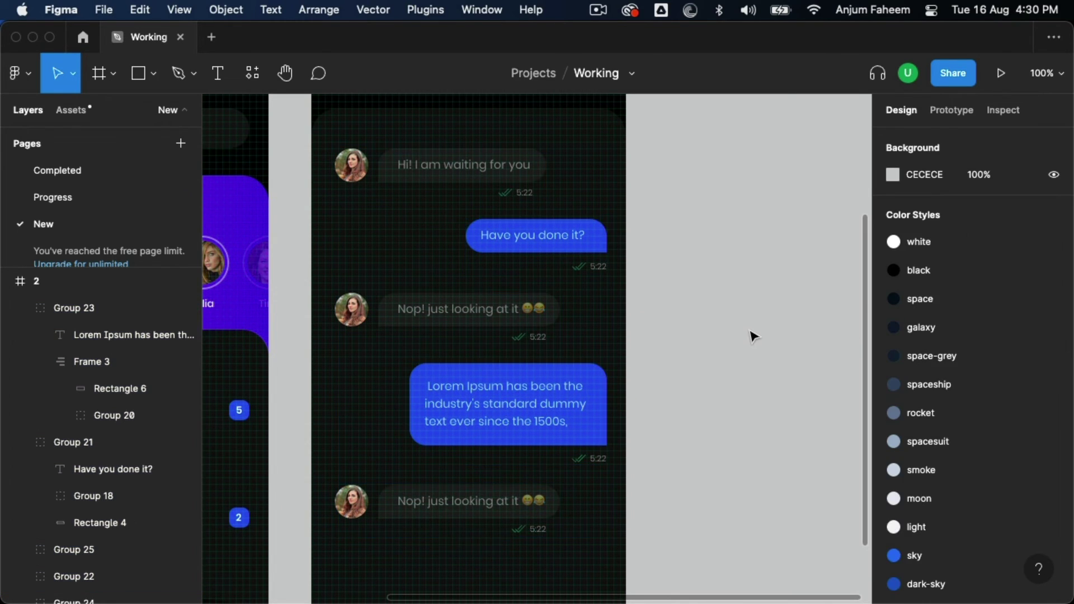
{"action": "scroll", "coordinate": [752, 335], "scroll_direction": "down", "scroll_amount": 10}
{"action": "scroll", "coordinate": [692, 371], "scroll_direction": "up", "scroll_amount": 2}
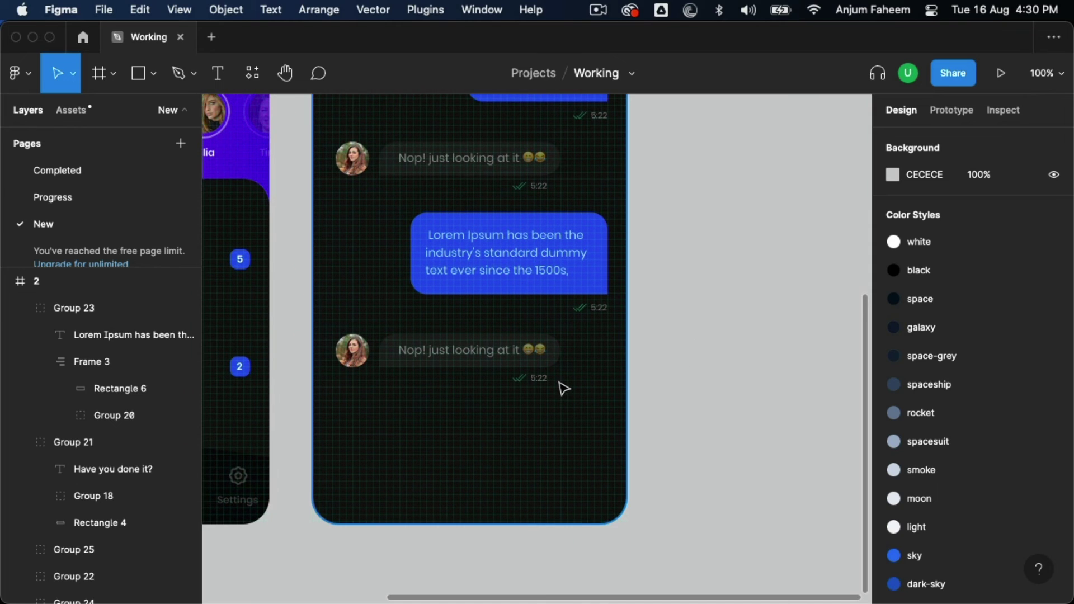
{"action": "left_click", "coordinate": [538, 379]}
Delete the bottom bubble's text and narrow its grey shape to 104 wide
{"action": "key", "text": "Escape"}
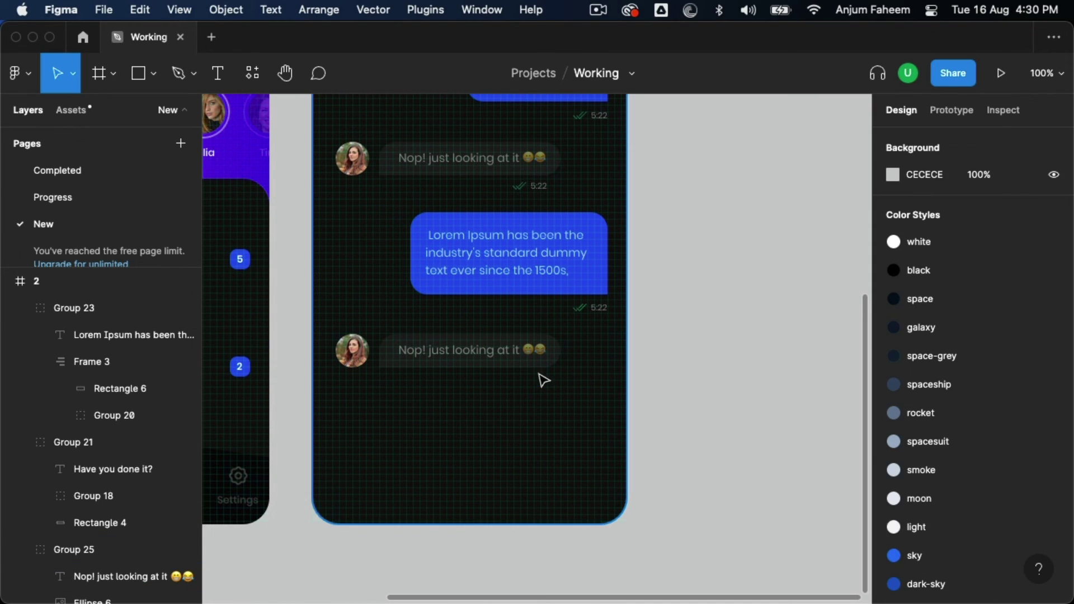
{"action": "left_click", "coordinate": [527, 355]}
{"action": "key", "text": "Delete"}
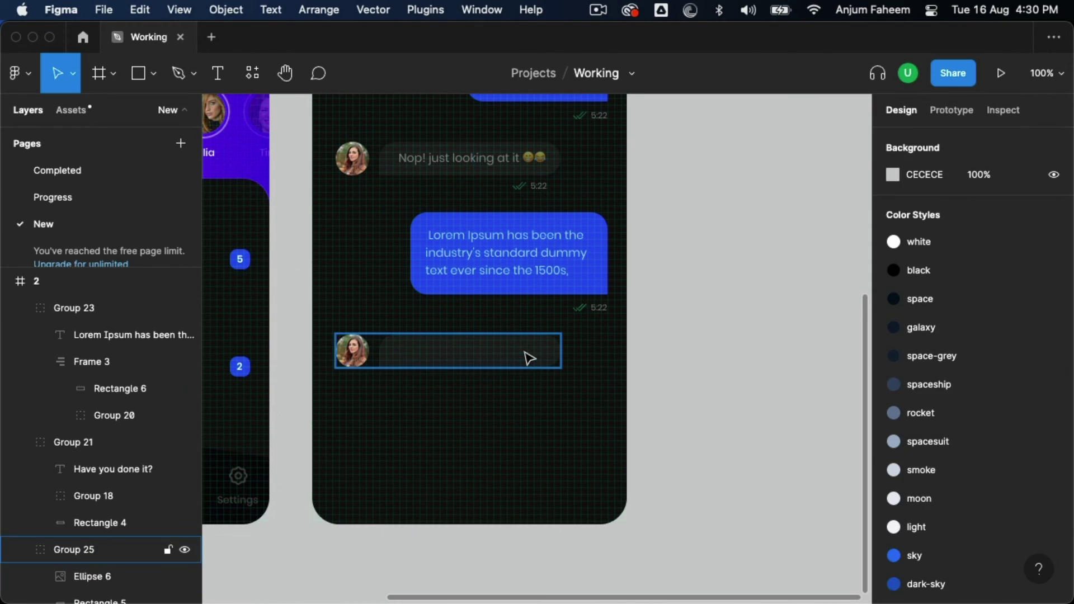
{"action": "left_click", "coordinate": [541, 357]}
{"action": "double_click", "coordinate": [539, 359]}
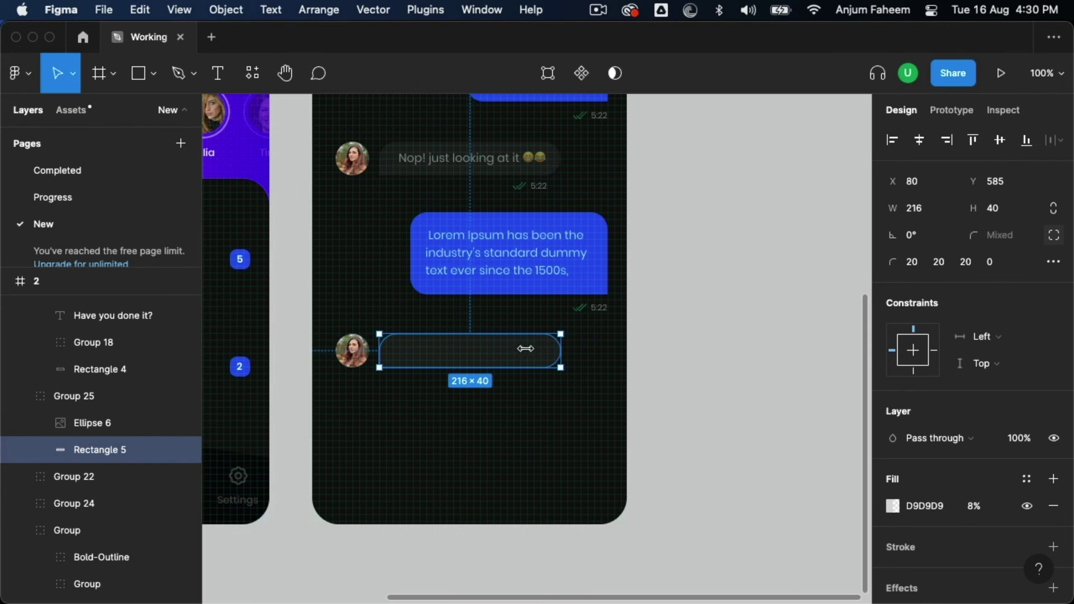
{"action": "left_click_drag", "start_coordinate": [526, 348], "coordinate": [465, 352]}
{"action": "key", "text": "super+equal"}
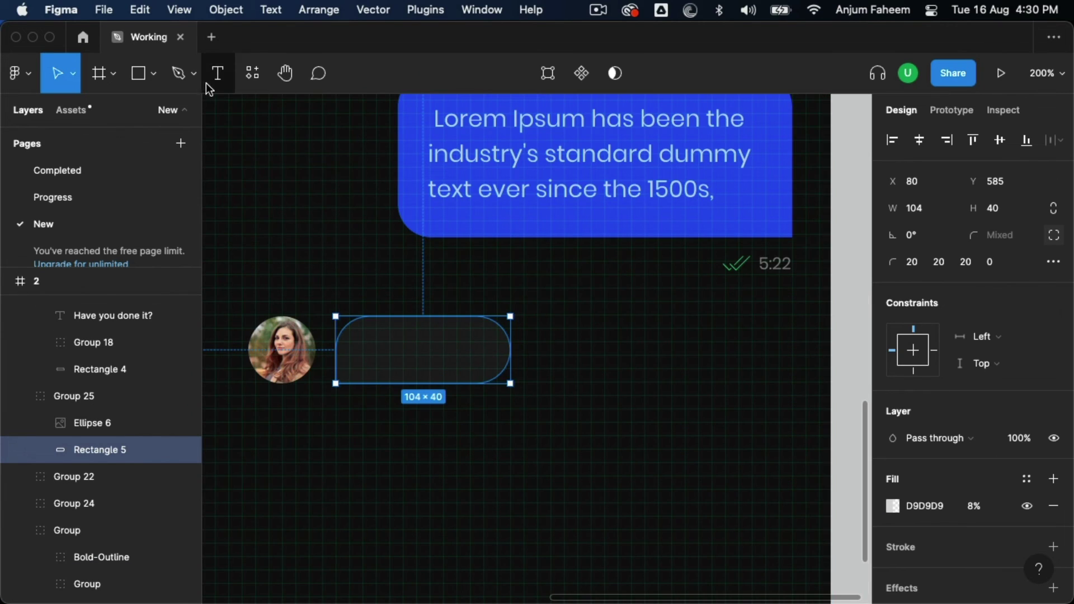
Draw a small 13×13 circle centred vertically inside the bubble
{"action": "left_click", "coordinate": [153, 73]}
{"action": "left_click", "coordinate": [127, 173]}
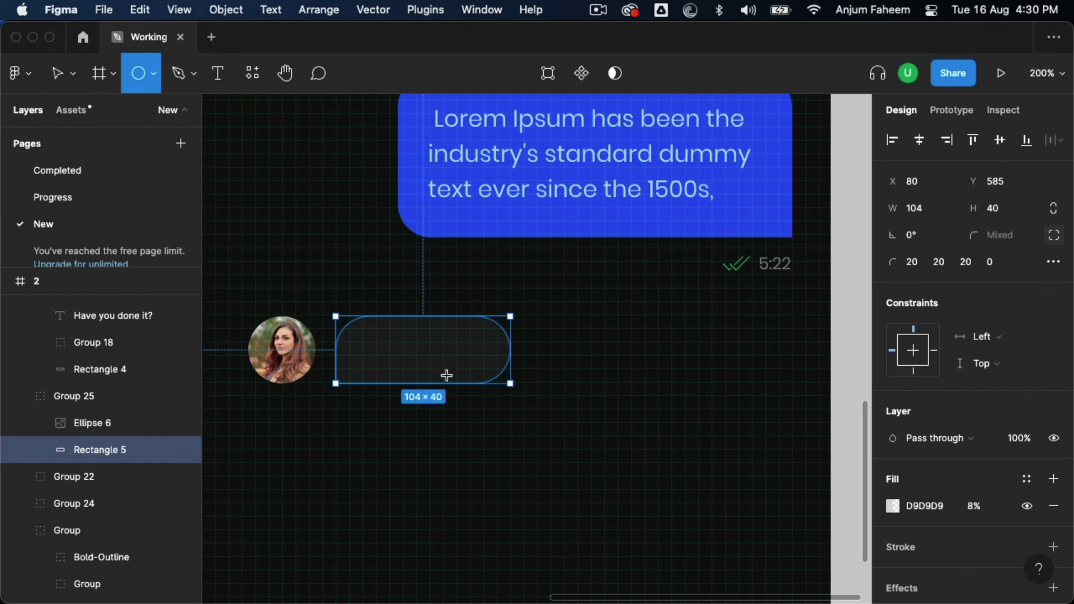
{"action": "left_click_drag", "start_coordinate": [376, 341], "coordinate": [398, 365]}
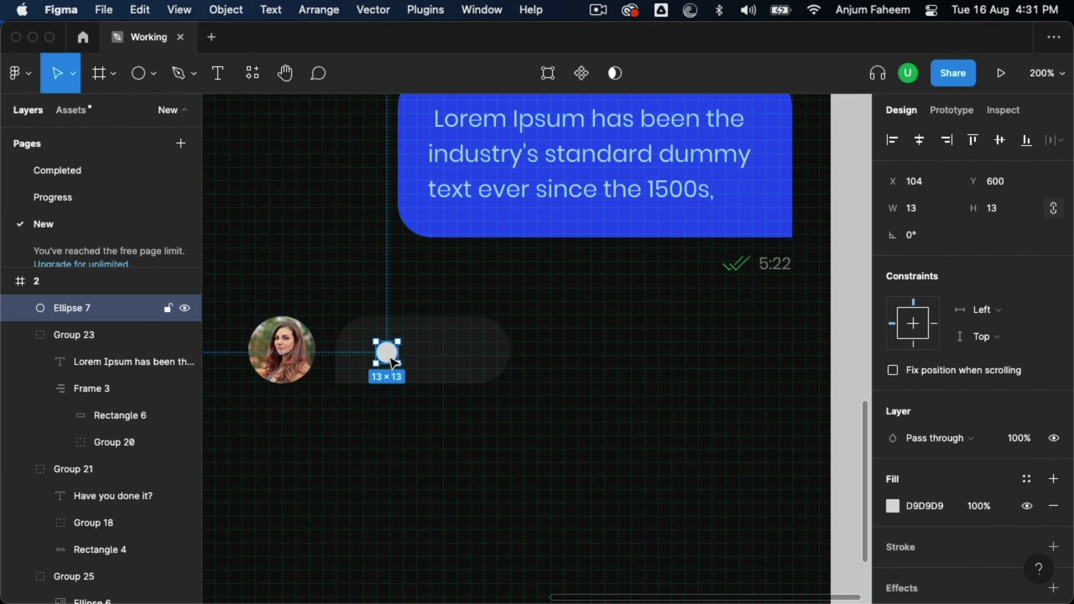
{"action": "left_click_drag", "start_coordinate": [395, 359], "coordinate": [384, 360]}
Copy and paste the dot into three dots spaced in a row
{"action": "scroll", "coordinate": [384, 360], "scroll_direction": "up", "scroll_amount": 3}
{"action": "double_click", "coordinate": [419, 350]}
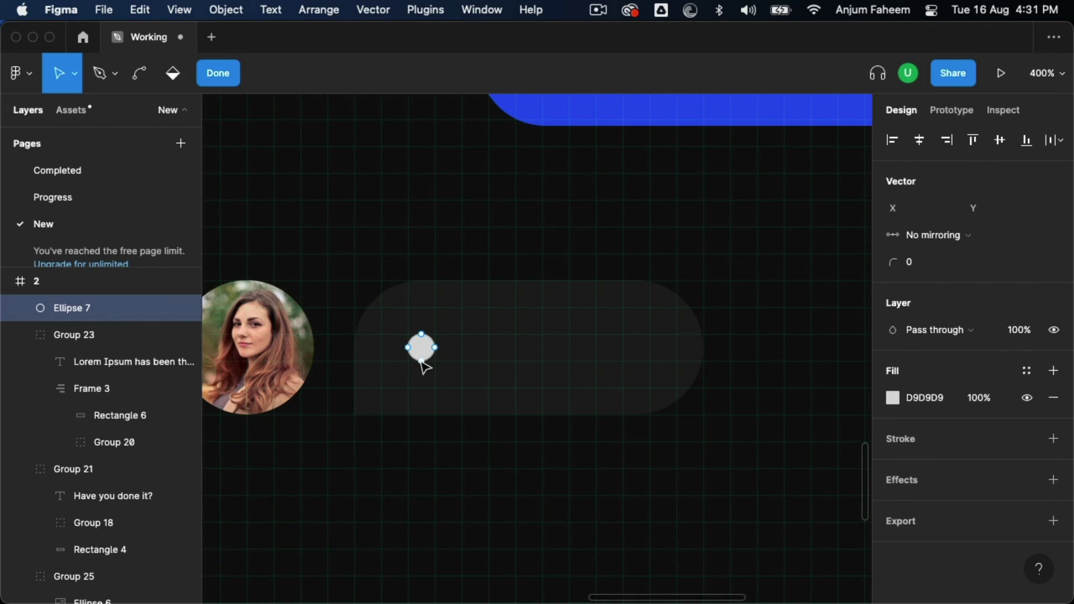
{"action": "key", "text": "Escape"}
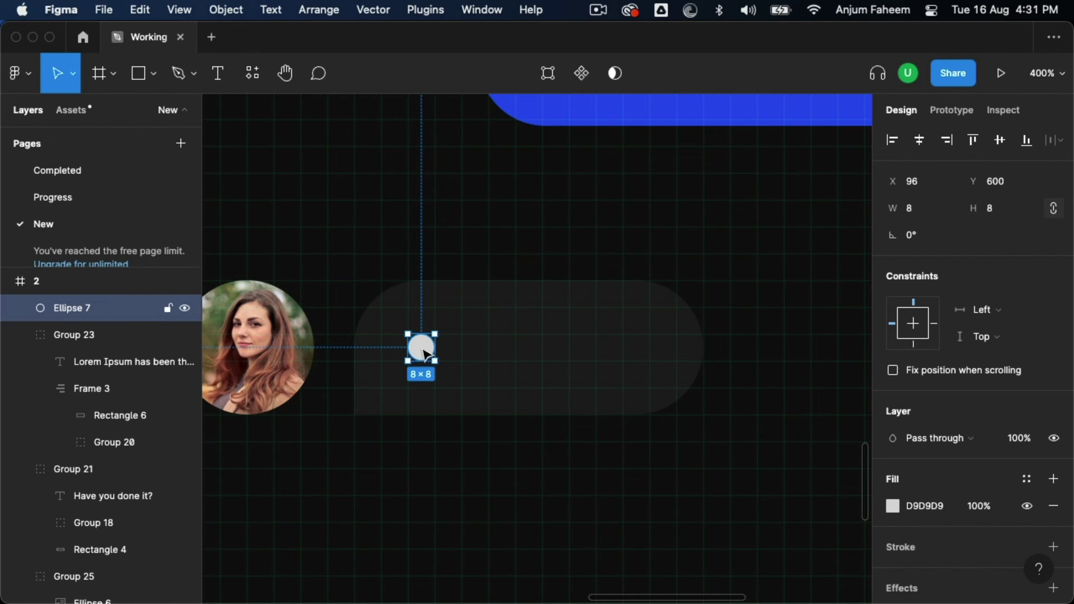
{"action": "key", "text": "ctrl+c"}
{"action": "key", "text": "ctrl+v"}
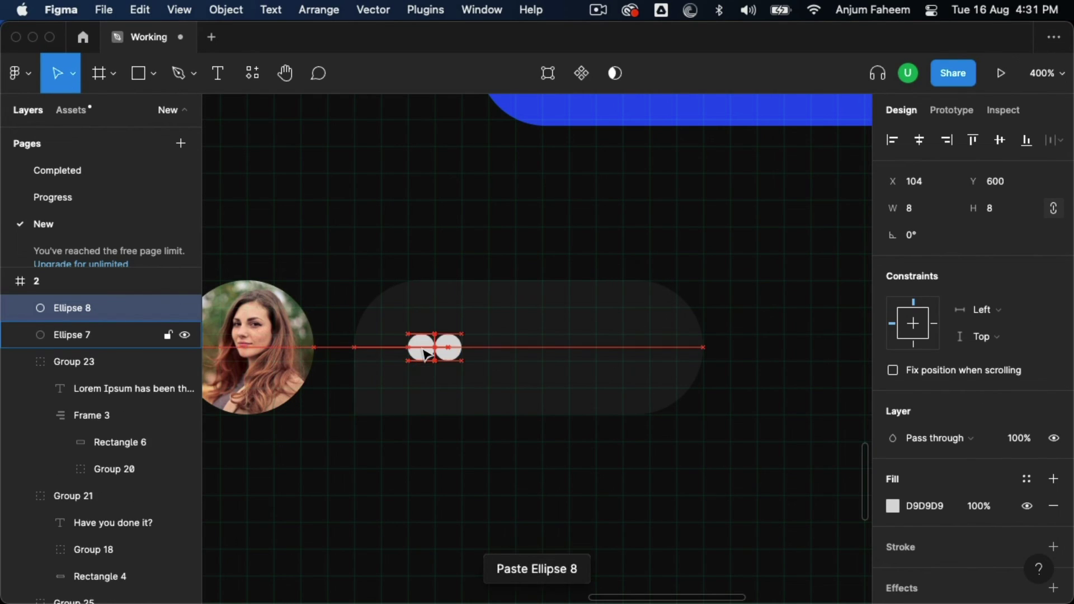
{"action": "key", "text": "ctrl+v"}
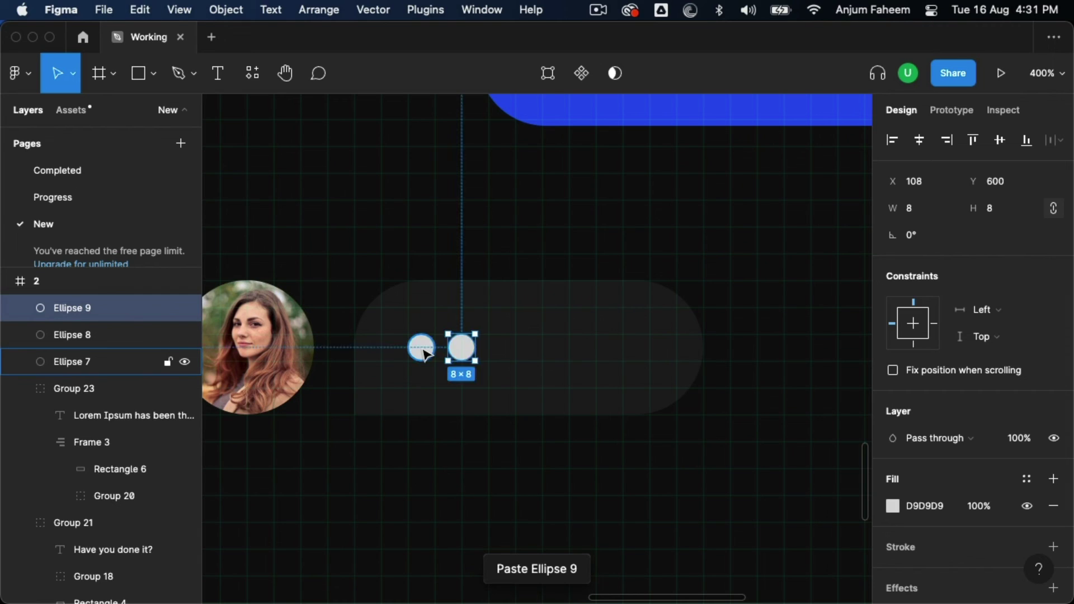
{"action": "key", "text": "shift+Right"}
{"action": "key", "text": "Right"}
{"action": "key", "text": "Right"}
{"action": "key", "text": "Right"}
{"action": "key", "text": "Left"}
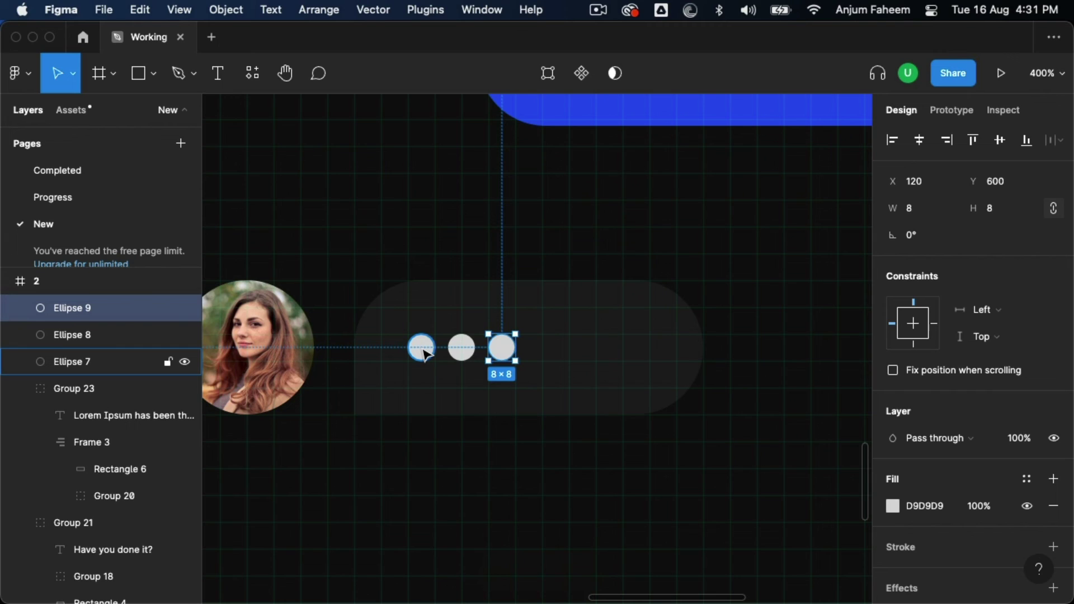
{"action": "key", "text": "Right"}
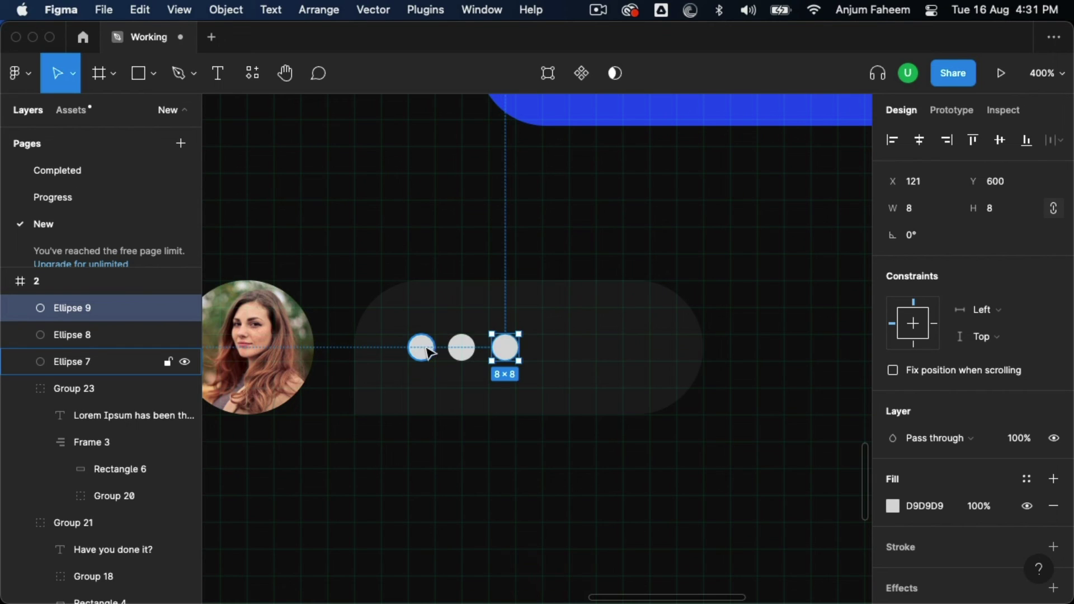
Wrap the three dots in an auto layout frame with a gap of 8
{"action": "left_click", "coordinate": [462, 348], "text": "shift"}
{"action": "left_click", "coordinate": [424, 350], "text": "shift"}
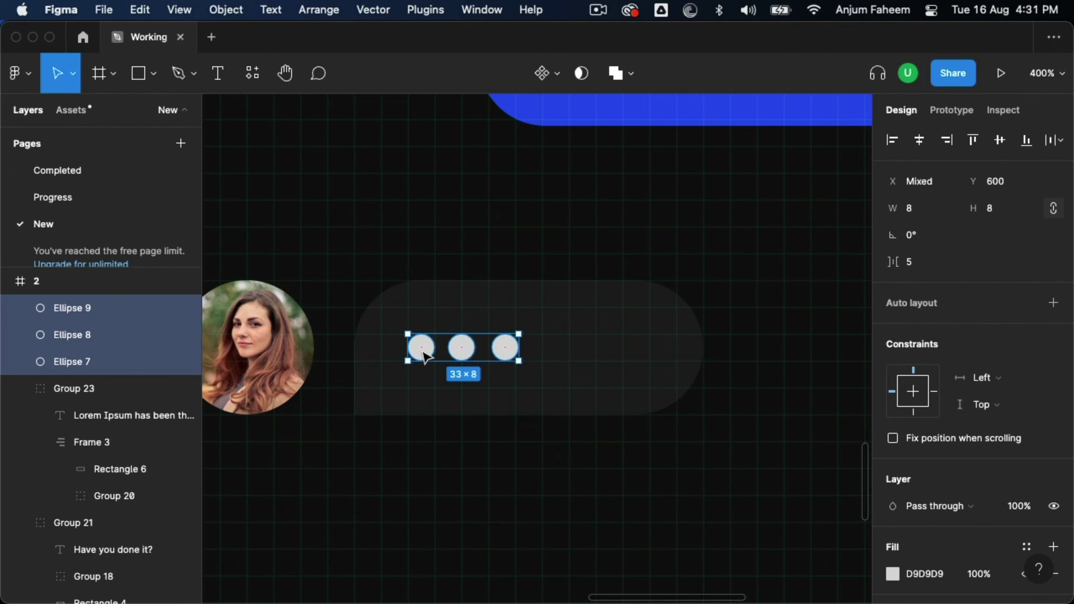
{"action": "key", "text": "shift+a"}
{"action": "left_click", "coordinate": [922, 420]}
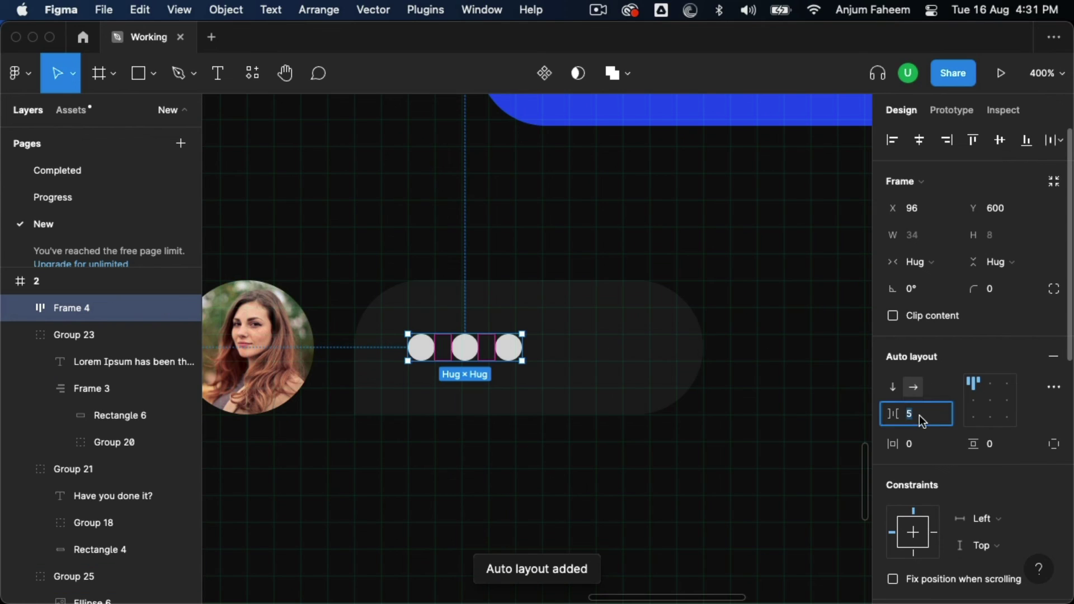
{"action": "type", "text": "8"}
{"action": "key", "text": "Return"}
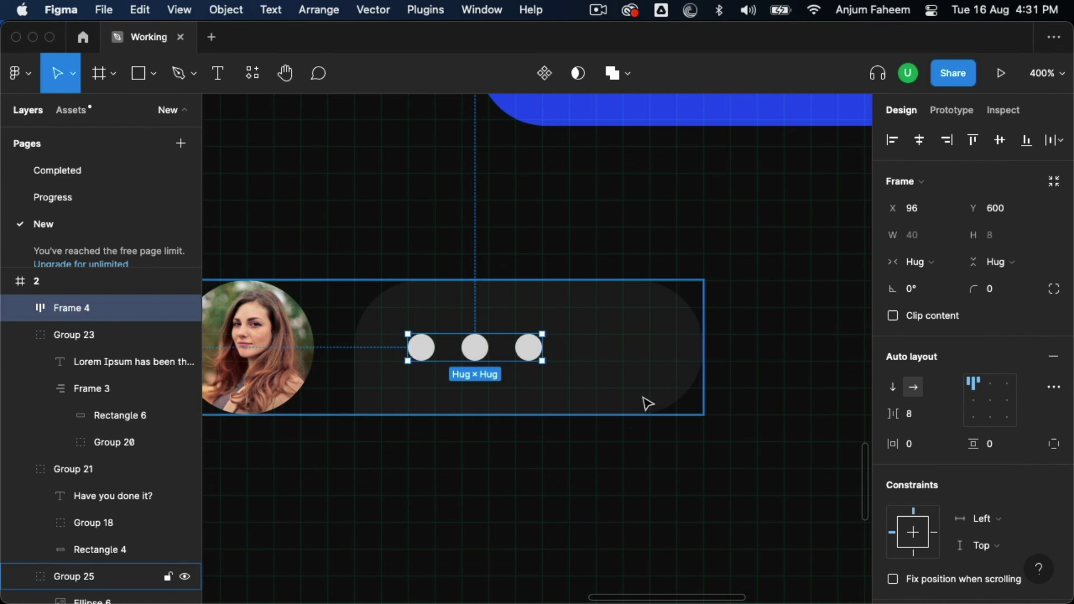
{"action": "key", "text": "Escape"}
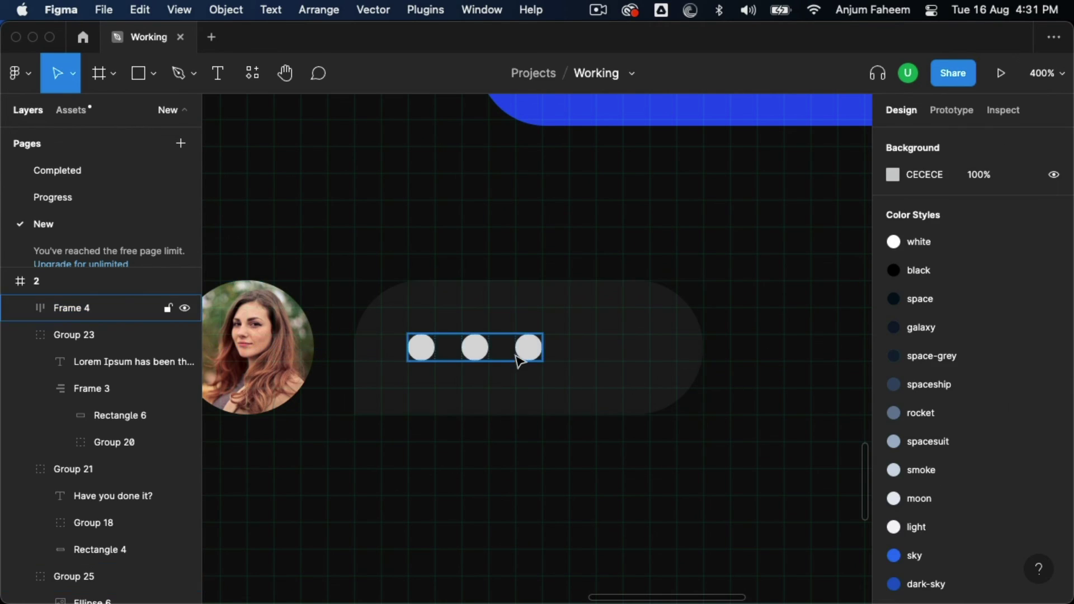
Move the dots frame into the typing-bubble group and centre it horizontally on the bubble
{"action": "left_click", "coordinate": [526, 355]}
{"action": "left_click", "coordinate": [609, 360], "text": "shift"}
{"action": "left_click", "coordinate": [475, 347]}
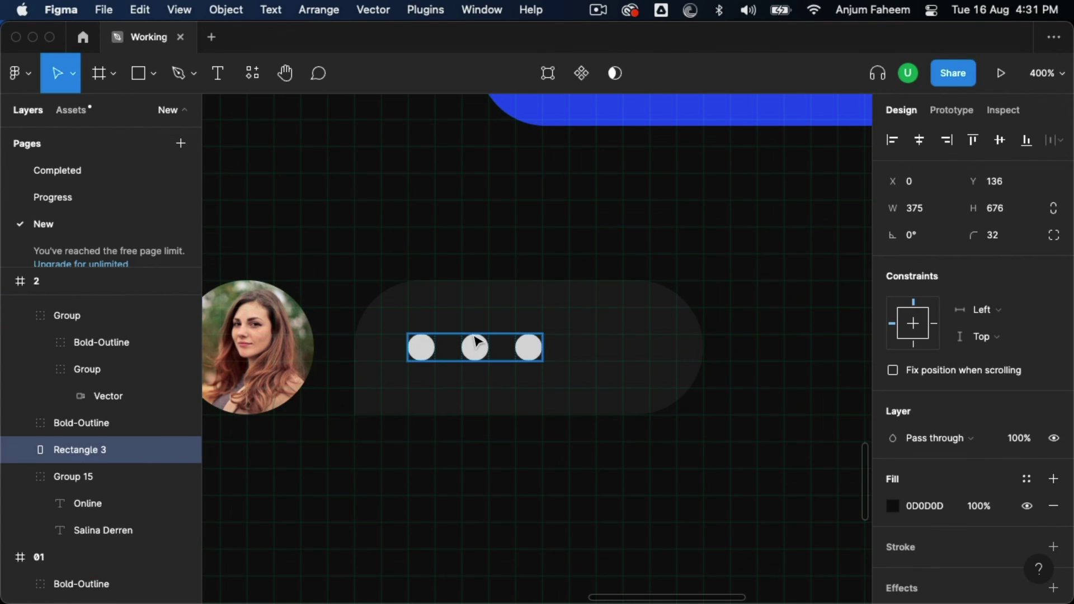
{"action": "key", "text": "Delete"}
{"action": "left_click", "coordinate": [503, 361]}
{"action": "double_click", "coordinate": [508, 357]}
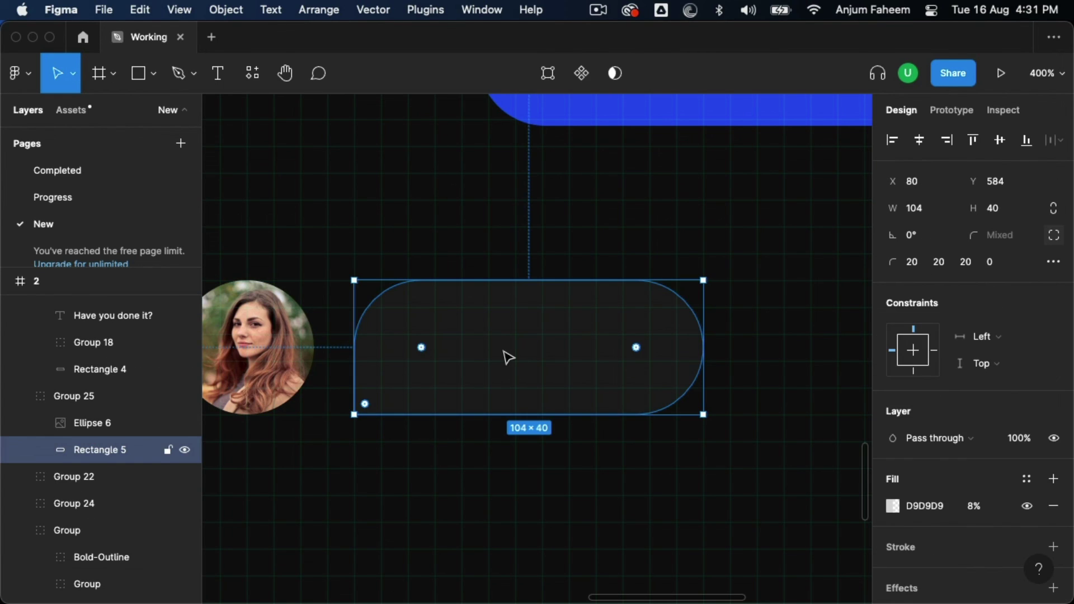
{"action": "key", "text": "super+v"}
{"action": "left_click", "coordinate": [438, 368], "text": "shift"}
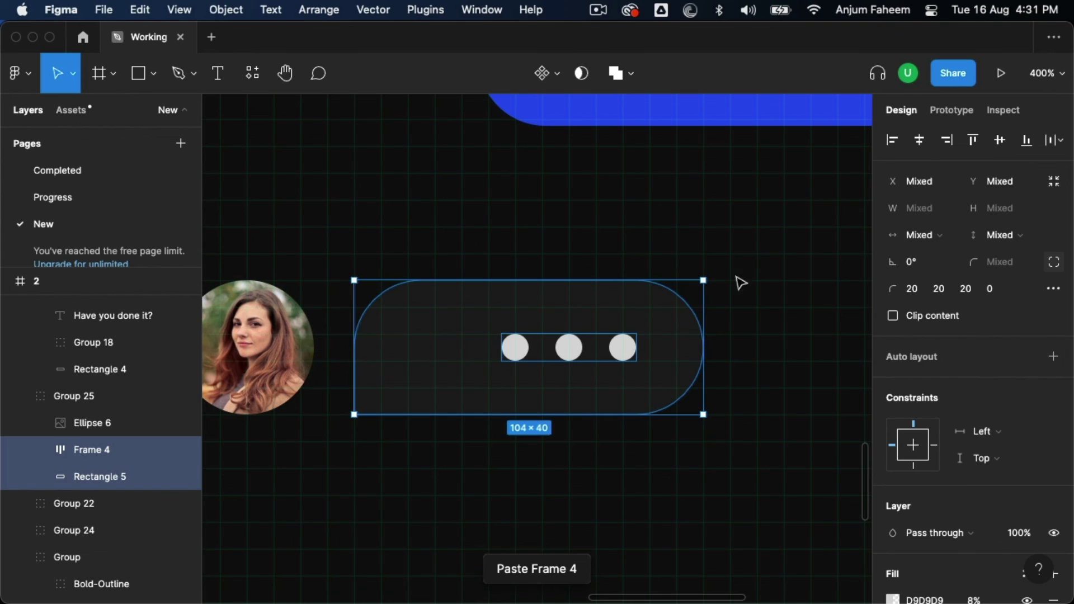
{"action": "left_click", "coordinate": [919, 140]}
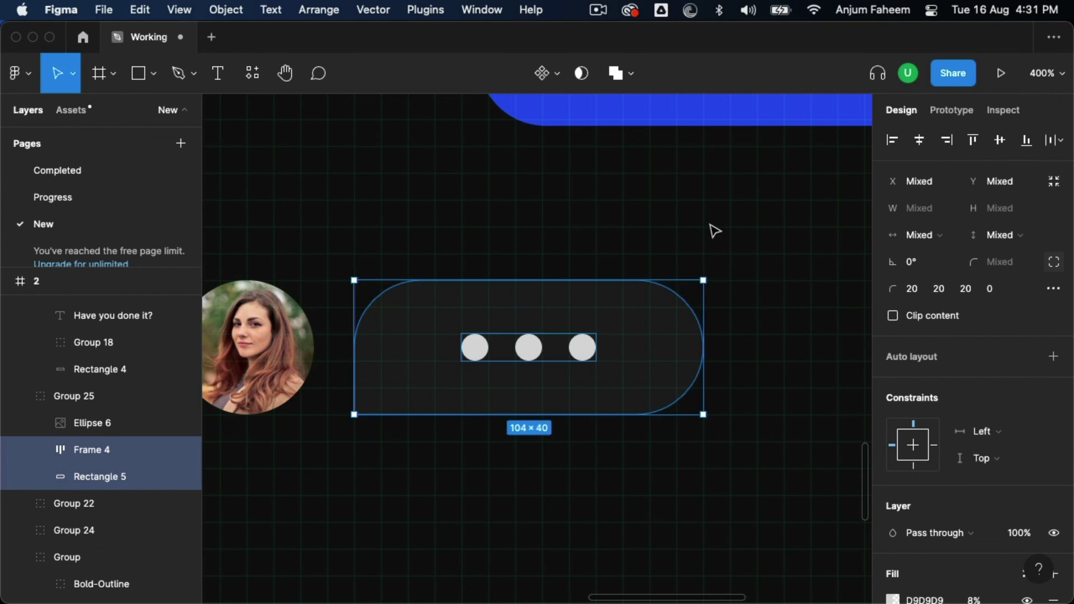
Set the middle dot to 50% opacity and the right dot to 8%
{"action": "double_click", "coordinate": [582, 347]}
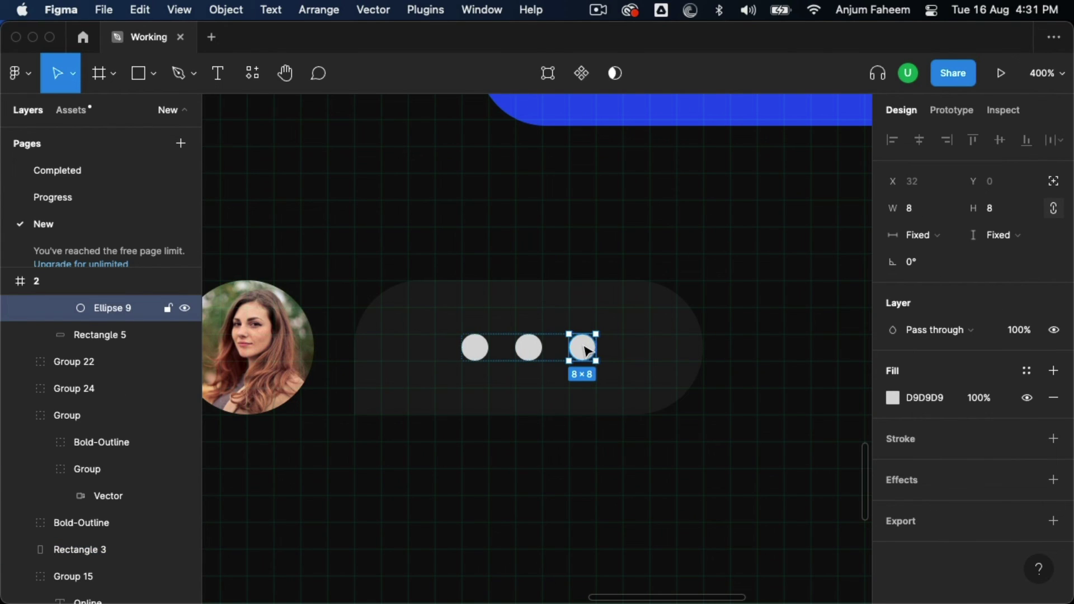
{"action": "key", "text": "5"}
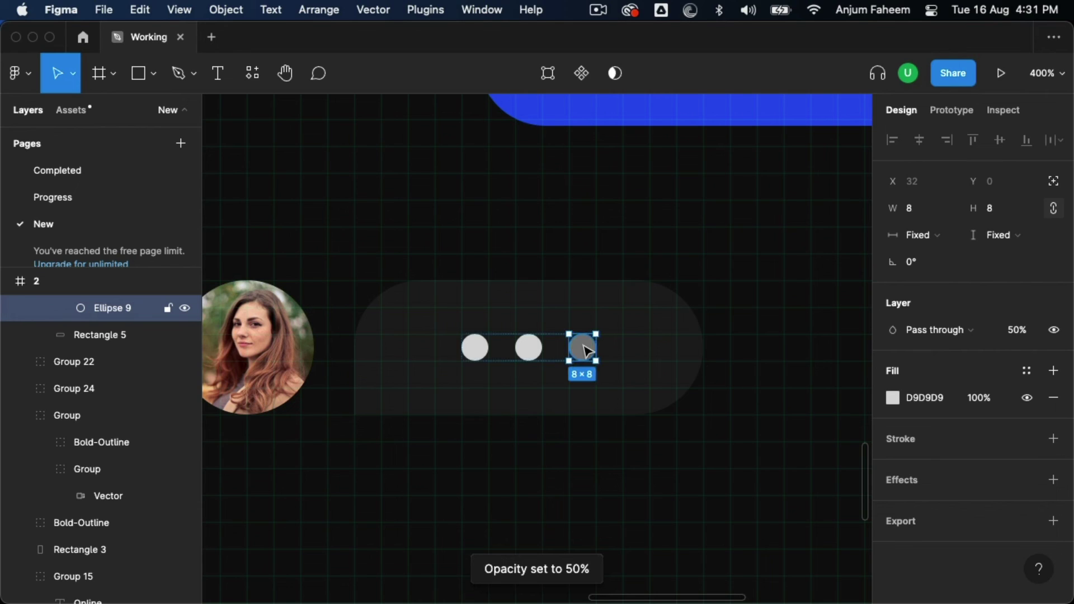
{"action": "key", "text": "2"}
{"action": "key", "text": "5"}
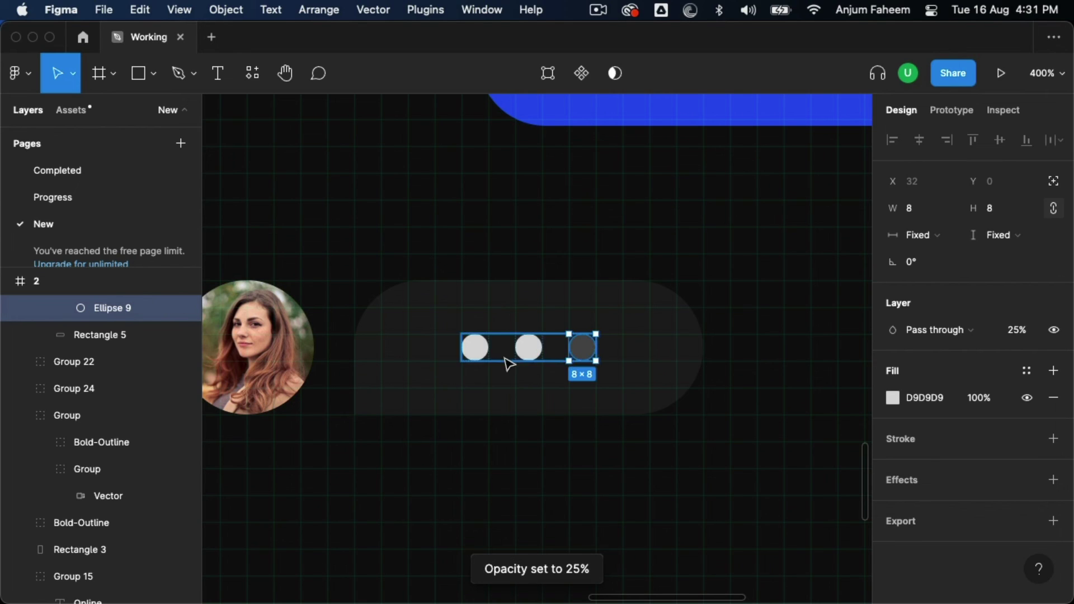
{"action": "left_click", "coordinate": [521, 349]}
{"action": "key", "text": "5"}
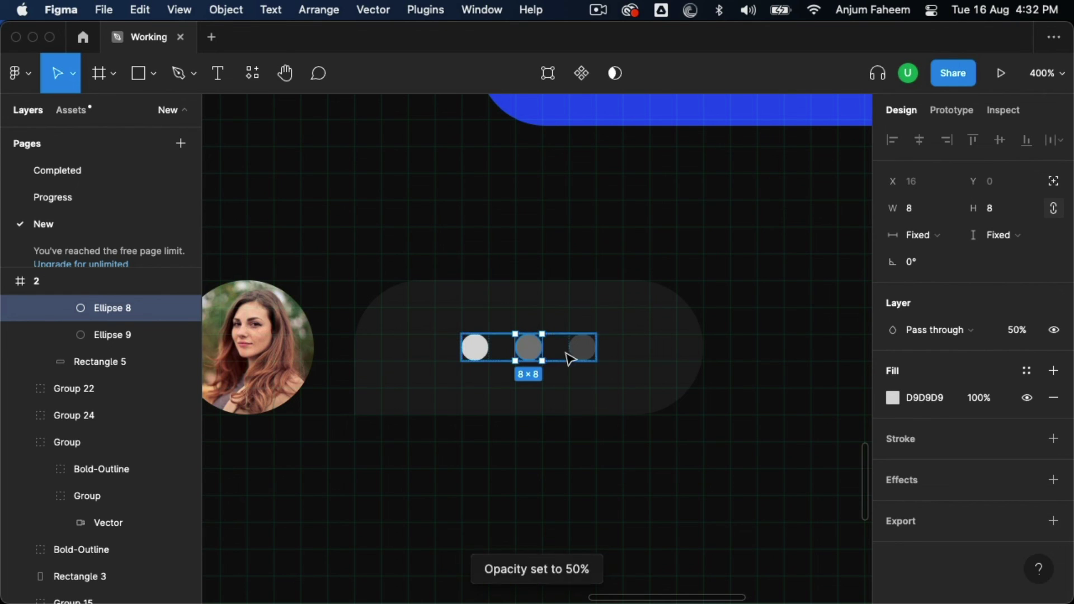
{"action": "left_click", "coordinate": [569, 352]}
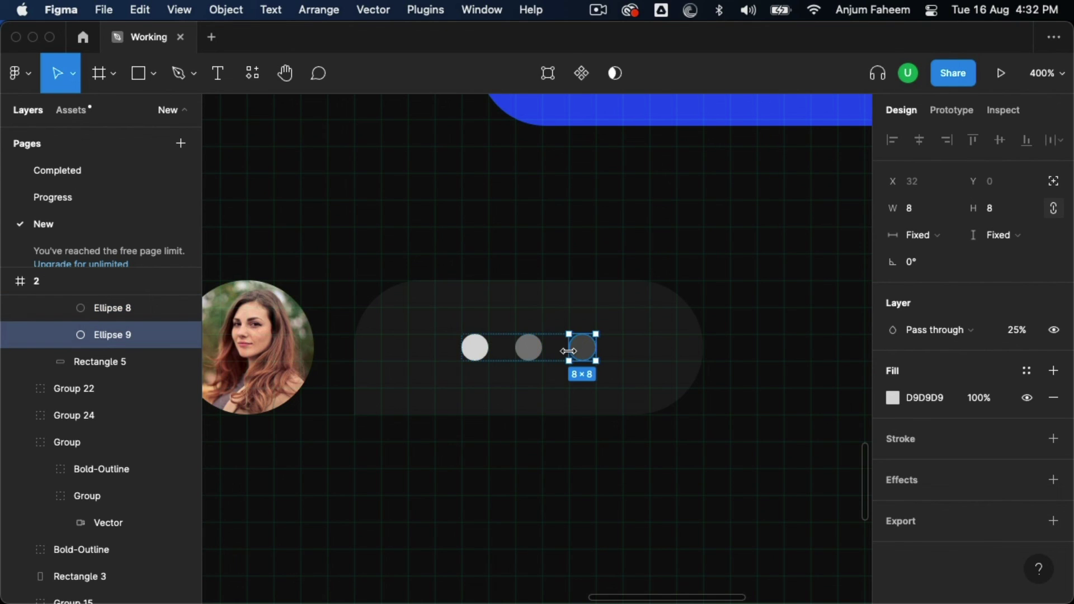
{"action": "key", "text": "0"}
{"action": "key", "text": "8"}
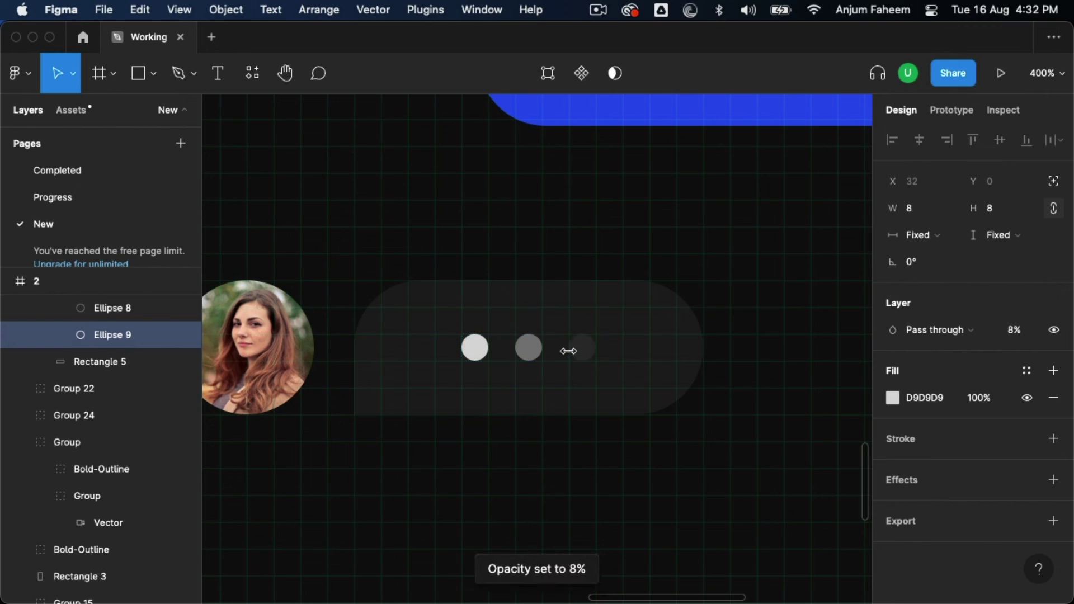
Make the left dot pure white and narrow the typing bubble to 88×40
{"action": "left_click", "coordinate": [477, 348]}
{"action": "left_click", "coordinate": [892, 398]}
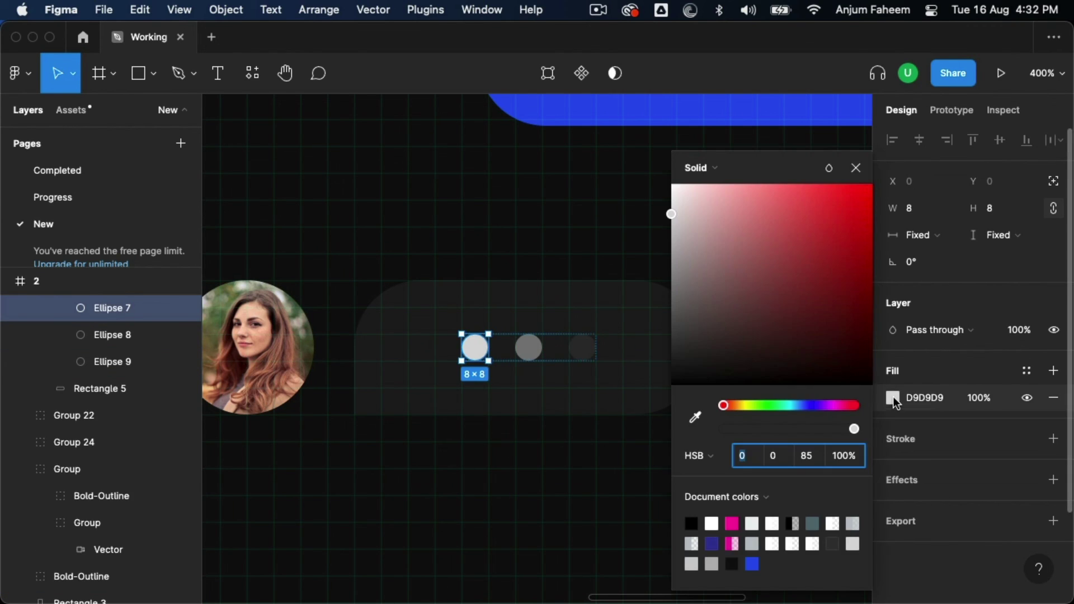
{"action": "left_click_drag", "start_coordinate": [736, 245], "coordinate": [608, 129]}
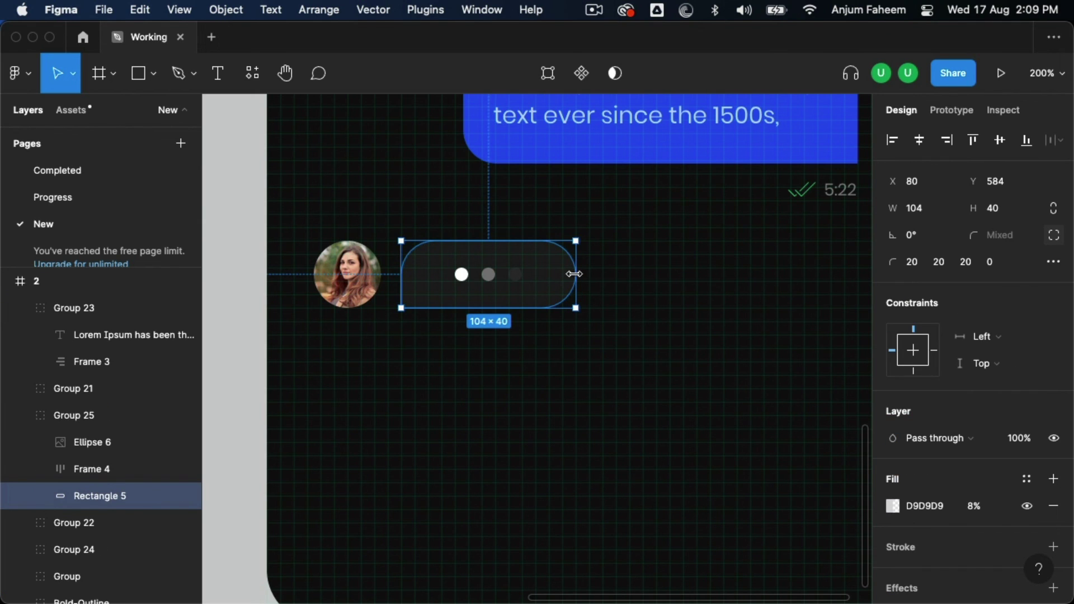
{"action": "left_click_drag", "start_coordinate": [574, 274], "coordinate": [548, 277]}
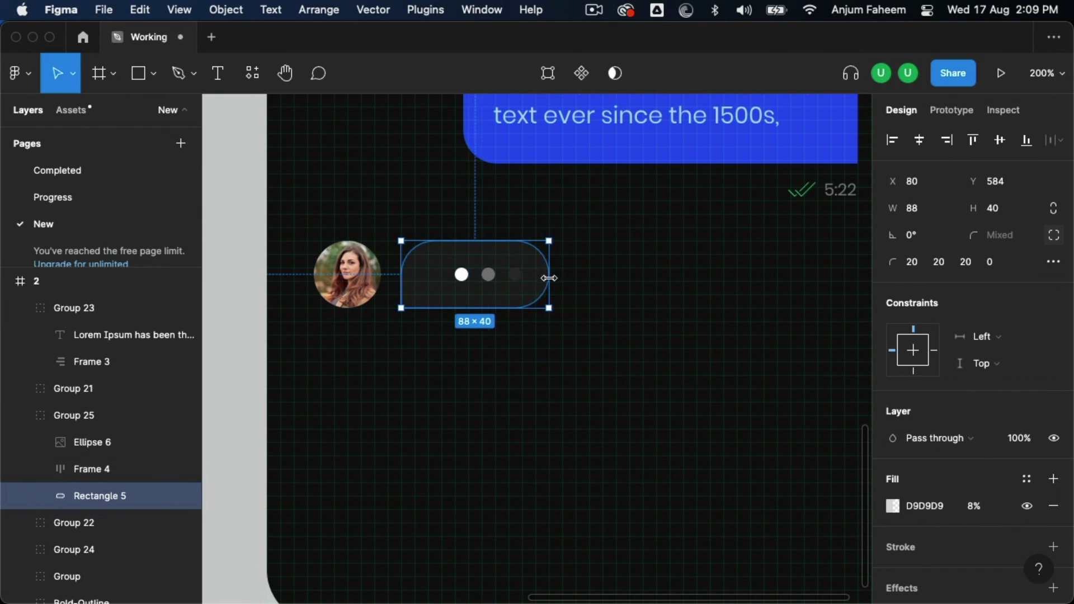
Recentre the dots horizontally in the bubble and zoom to 100%
{"action": "left_click", "coordinate": [517, 277]}
{"action": "left_click", "coordinate": [495, 306], "text": "shift"}
{"action": "left_click", "coordinate": [919, 140]}
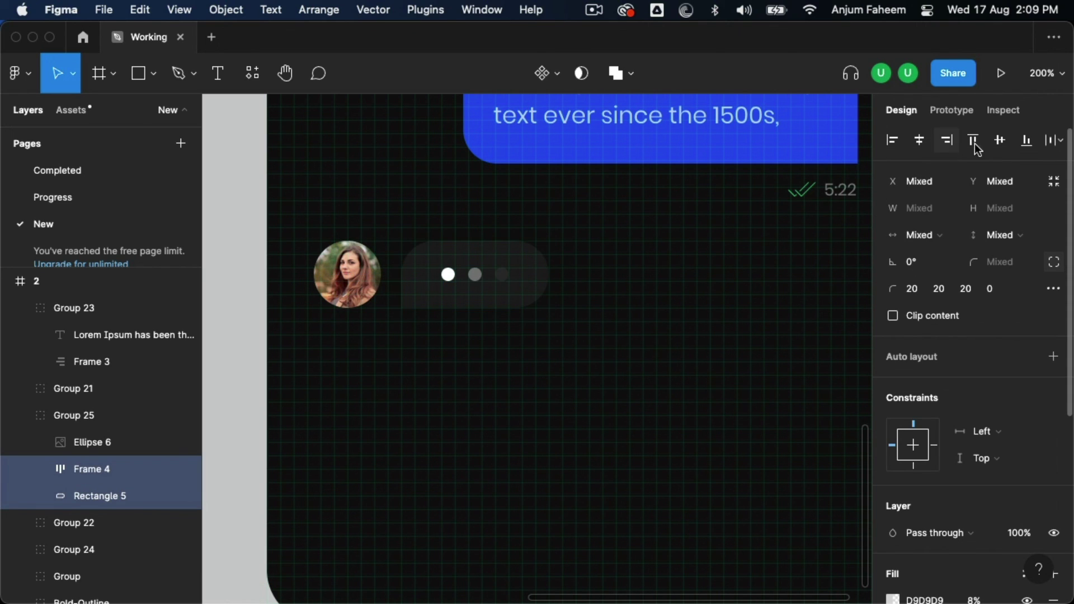
{"action": "key", "text": "shift+0"}
Paste a copy of the screen background rectangle onto the chat screen
{"action": "left_click", "coordinate": [756, 351]}
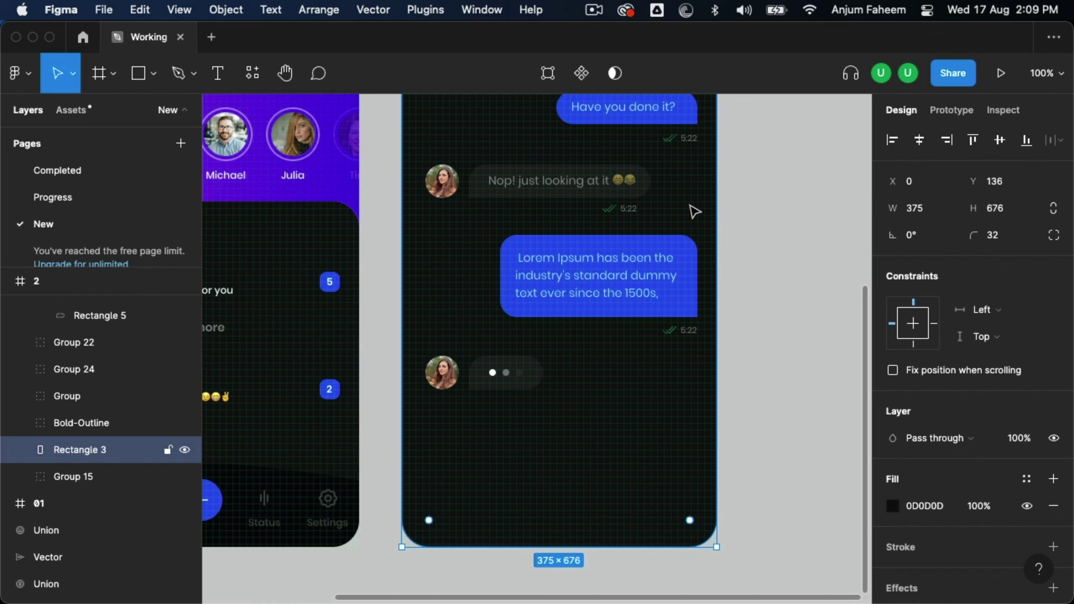
{"action": "key", "text": "ctrl+v"}
{"action": "scroll", "coordinate": [598, 221], "scroll_direction": "up", "scroll_amount": 1}
{"action": "scroll", "coordinate": [599, 221], "scroll_direction": "up", "scroll_amount": 4}
Place the pasted rectangle as a 375×100 bottom bar filled with the black colour style
{"action": "mouse_move", "coordinate": [568, 206]}
{"action": "left_mouse_down"}
{"action": "mouse_move", "coordinate": [567, 288]}
{"action": "mouse_move", "coordinate": [541, 393]}
{"action": "left_mouse_up"}
{"action": "scroll", "coordinate": [568, 302], "scroll_direction": "down", "scroll_amount": 5}
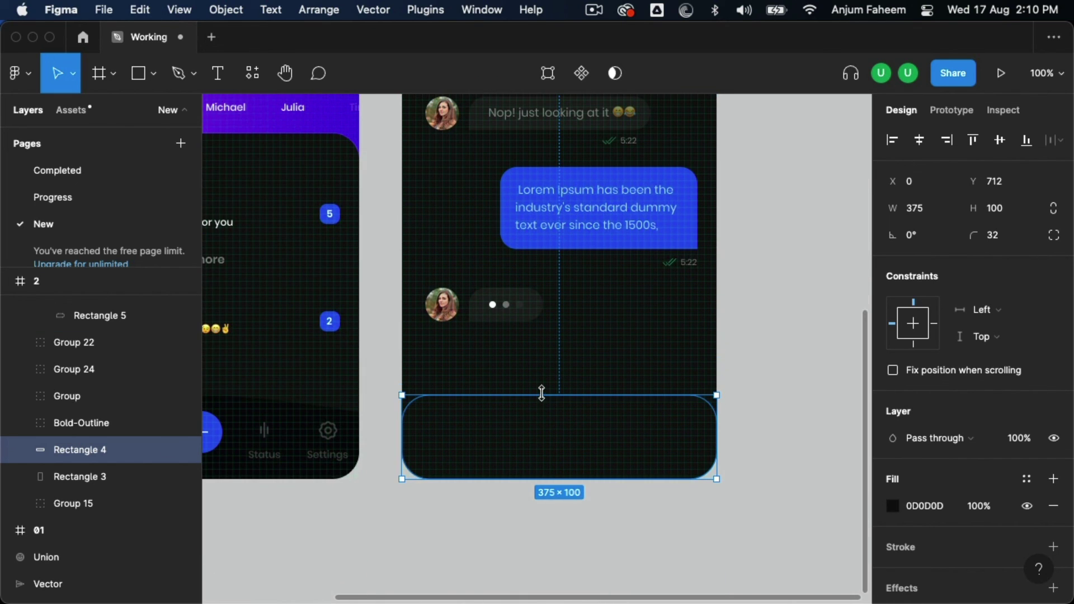
{"action": "left_click", "coordinate": [1026, 478]}
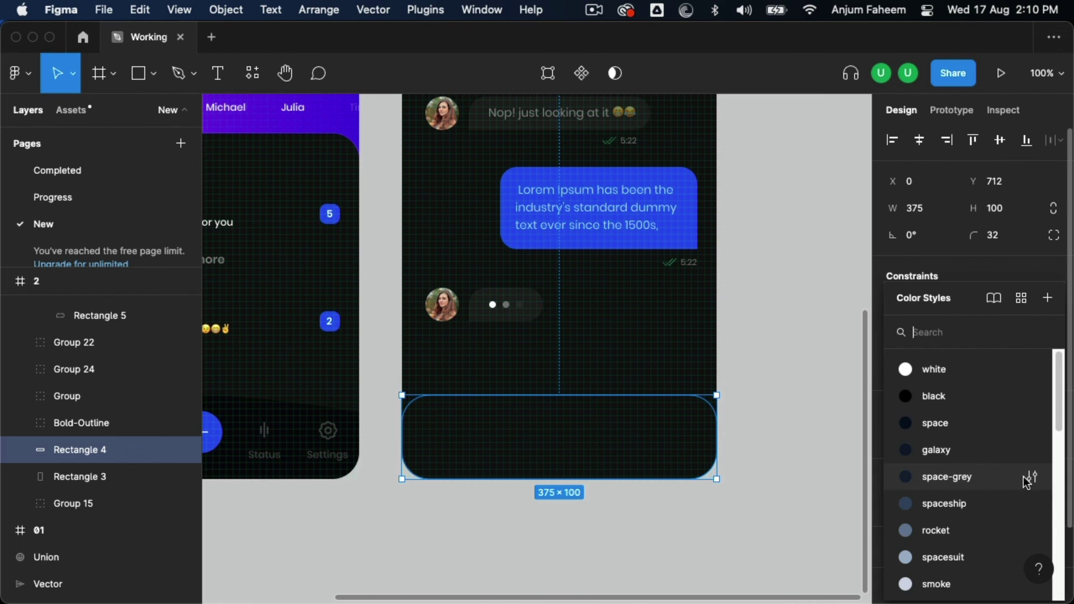
{"action": "left_click", "coordinate": [974, 390]}
Draw a light grey circle at the left end of the bottom bar
{"action": "key", "text": "shift+2"}
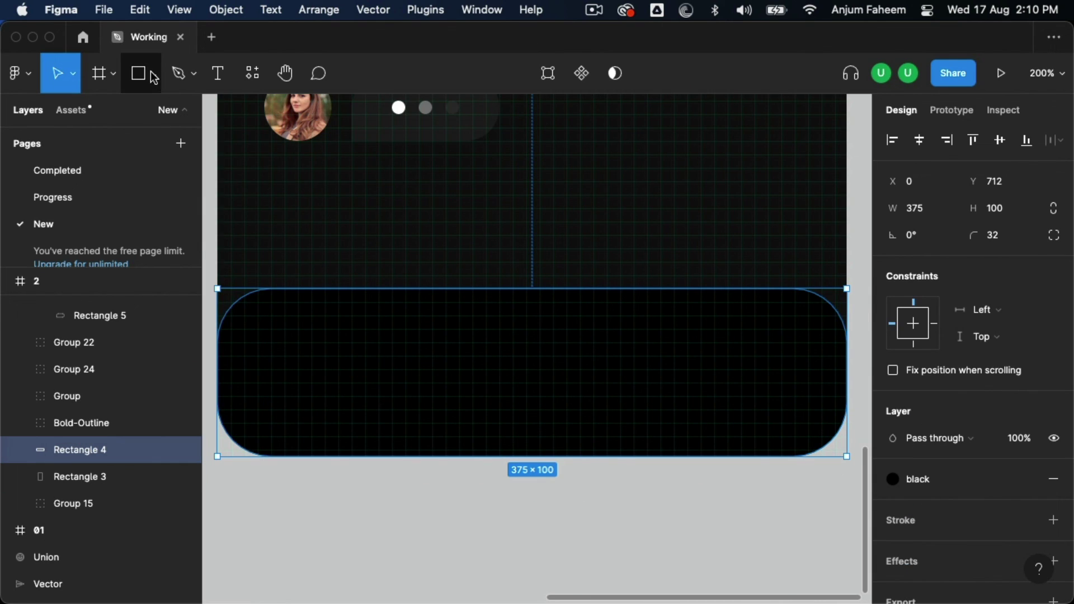
{"action": "left_click", "coordinate": [152, 74]}
{"action": "left_click", "coordinate": [123, 173]}
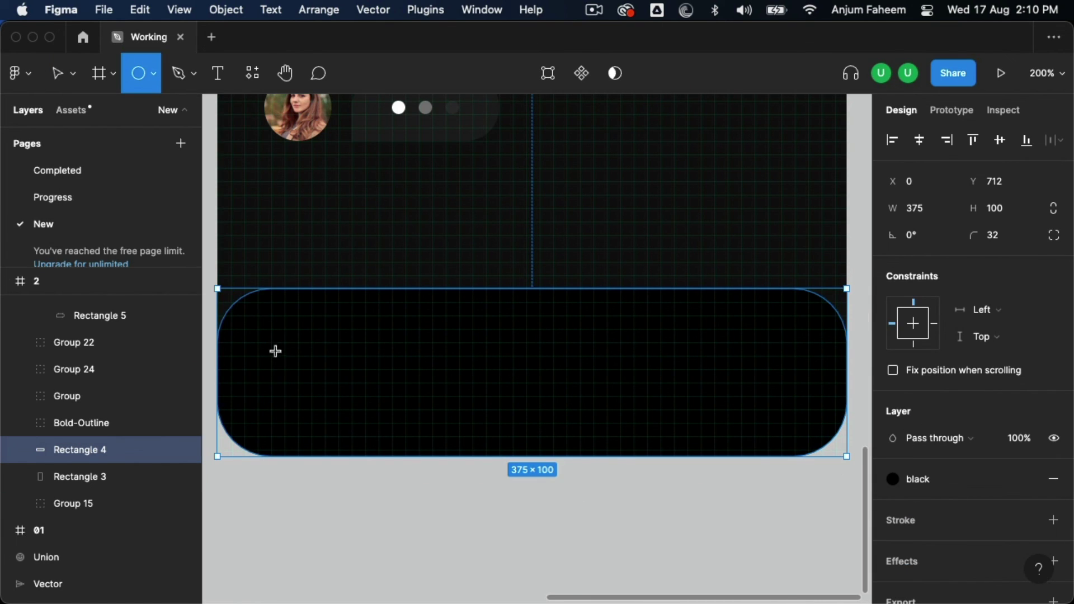
{"action": "left_click_drag", "start_coordinate": [271, 344], "coordinate": [324, 402]}
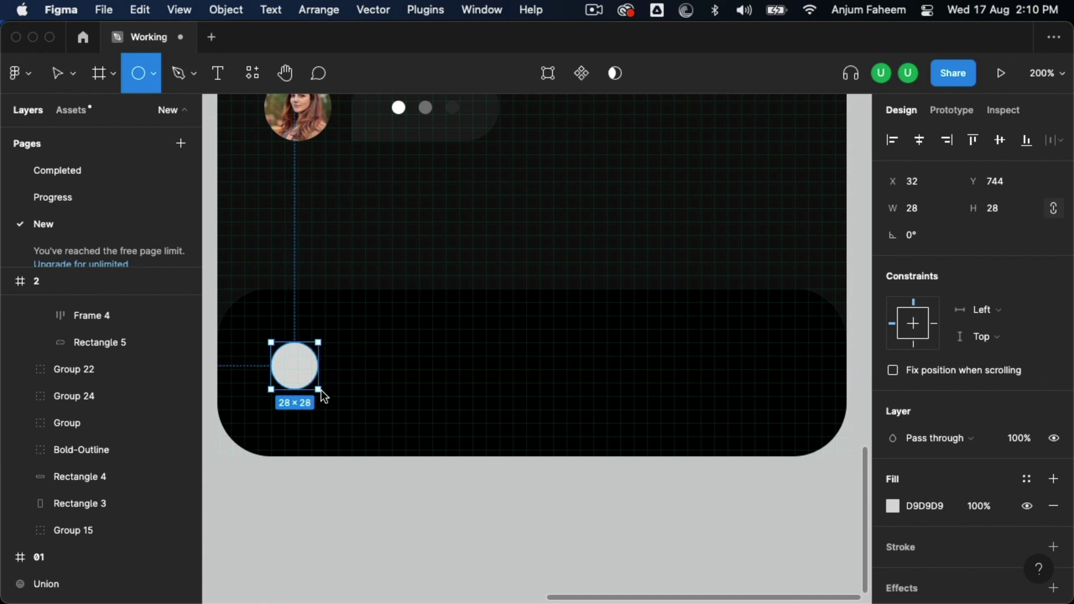
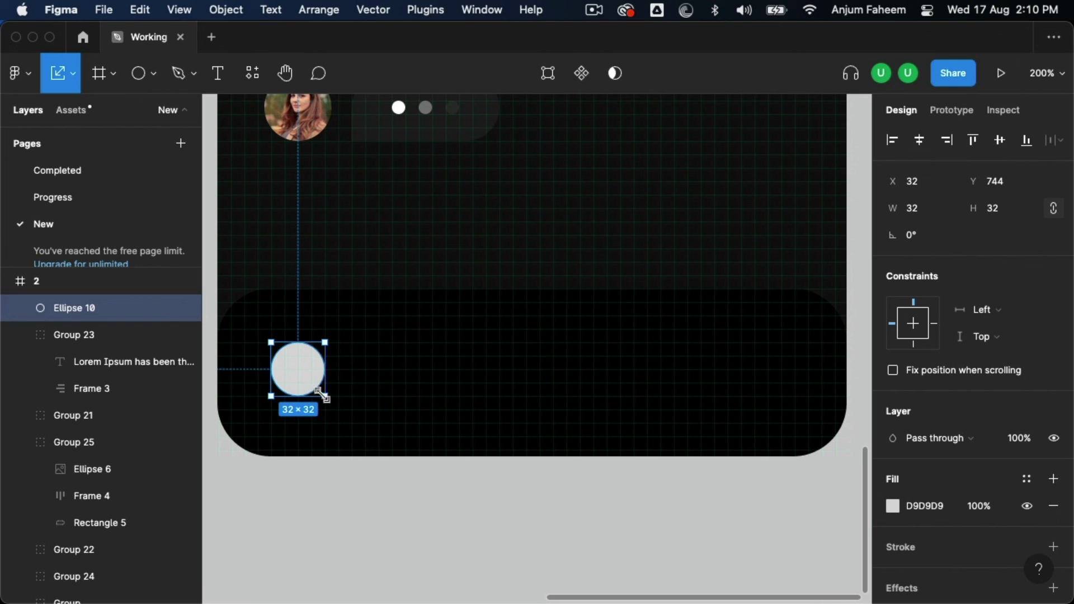
Enlarge the circle to 40×40 and move it up within the bottom panel
{"action": "left_click_drag", "start_coordinate": [325, 396], "coordinate": [337, 408]}
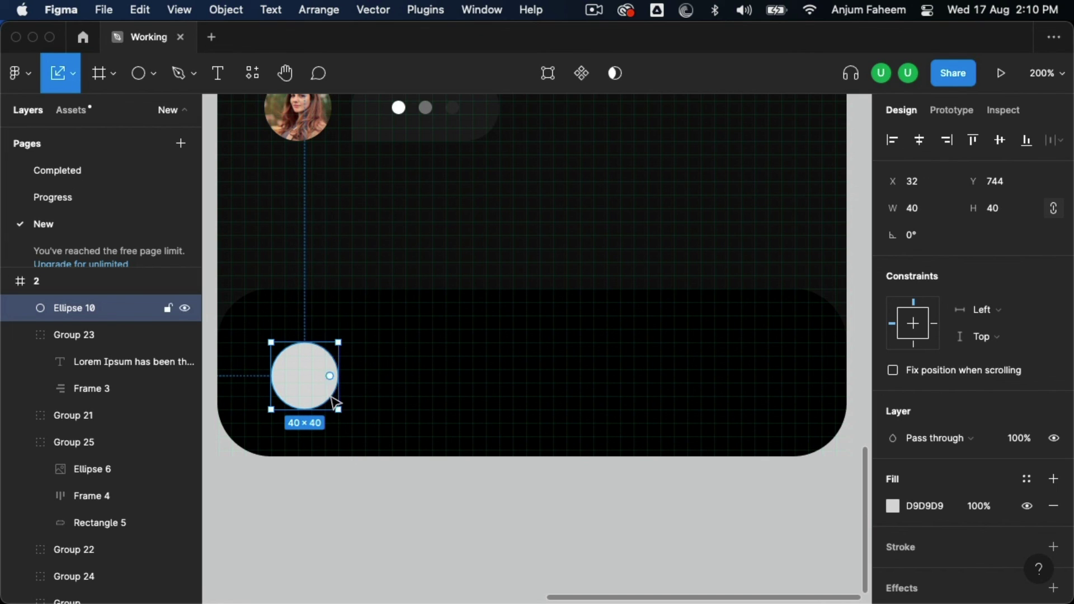
{"action": "left_click", "coordinate": [307, 510]}
{"action": "left_click_drag", "start_coordinate": [310, 379], "coordinate": [311, 366]}
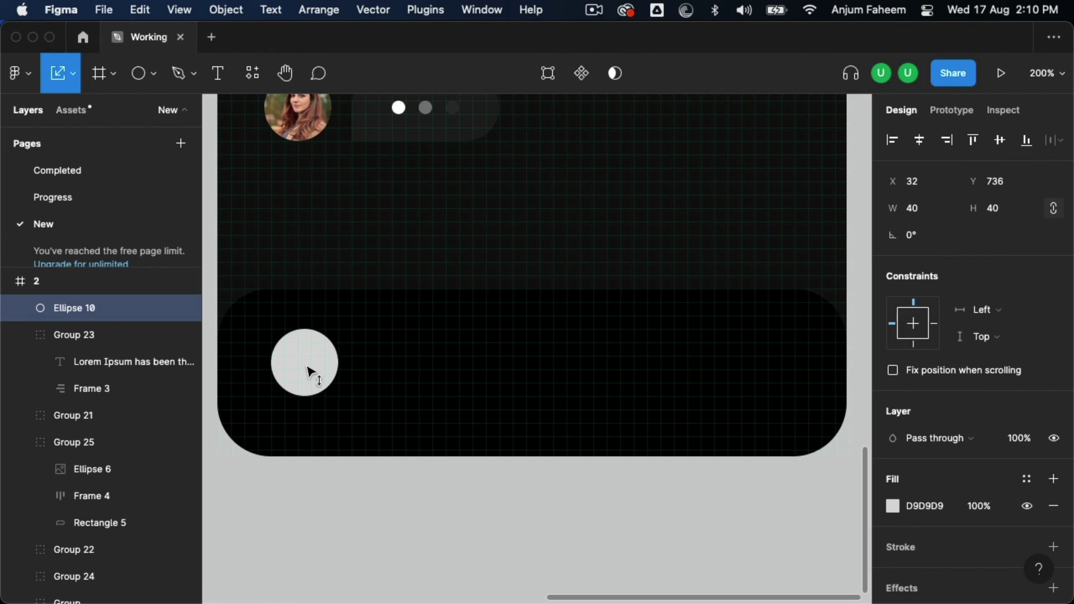
Draw a 248×40 bar beside the circle with a fully rounded 100 corner radius
{"action": "left_click", "coordinate": [152, 75]}
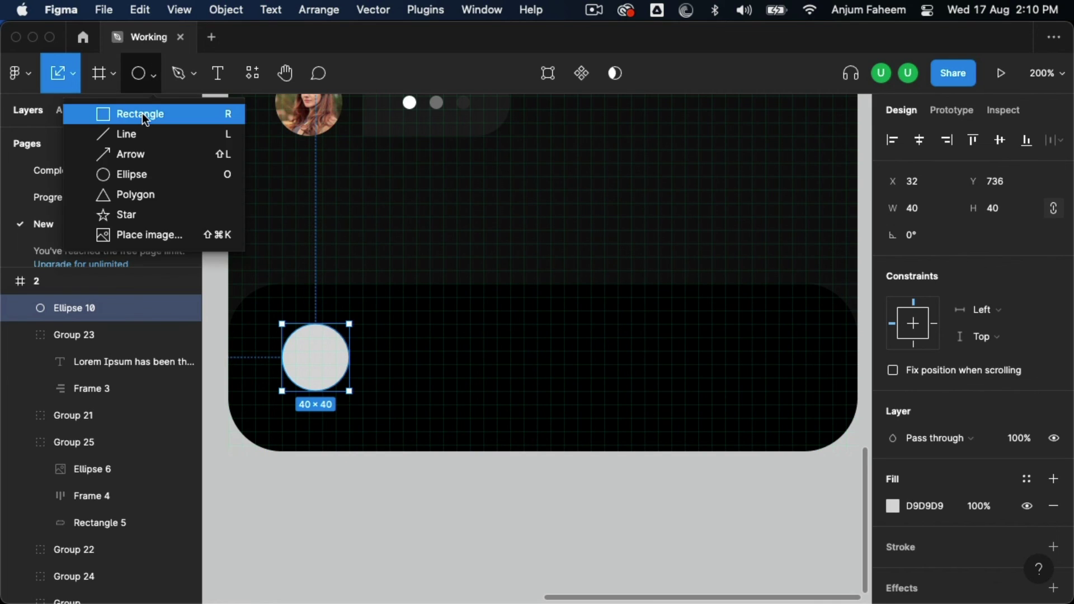
{"action": "left_click", "coordinate": [130, 112]}
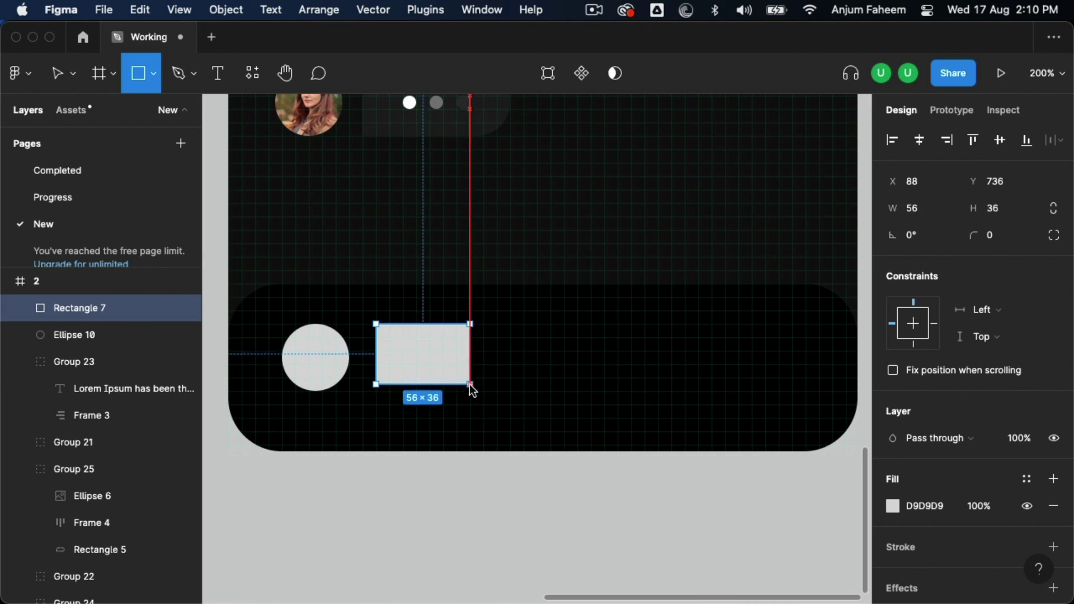
{"action": "mouse_move", "coordinate": [378, 326]}
{"action": "left_mouse_down"}
{"action": "mouse_move", "coordinate": [472, 390]}
{"action": "mouse_move", "coordinate": [548, 365]}
{"action": "mouse_move", "coordinate": [791, 372]}
{"action": "left_mouse_up"}
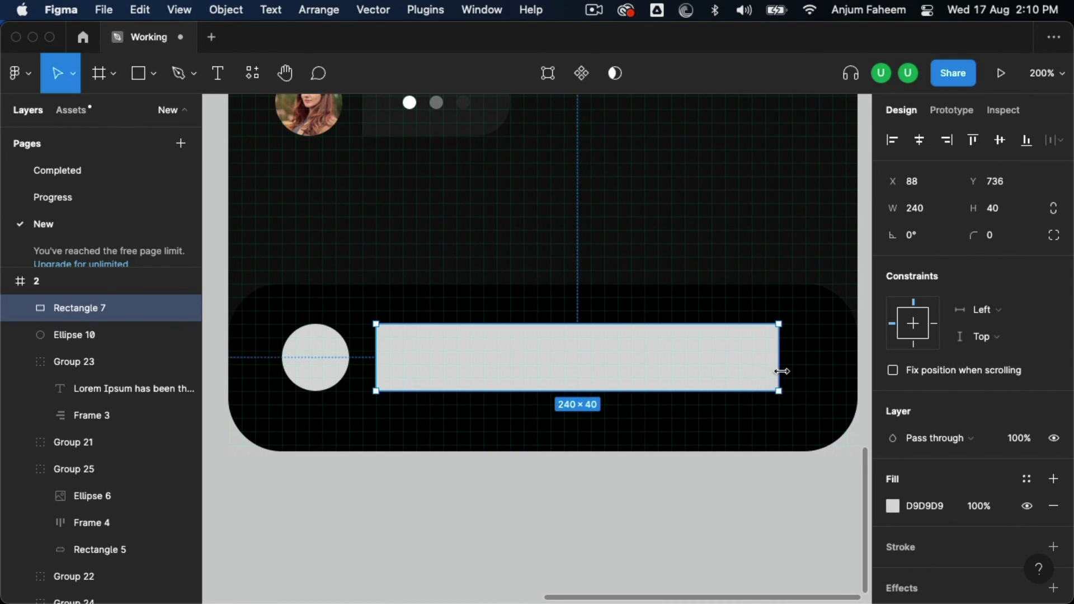
{"action": "left_click", "coordinate": [1017, 235]}
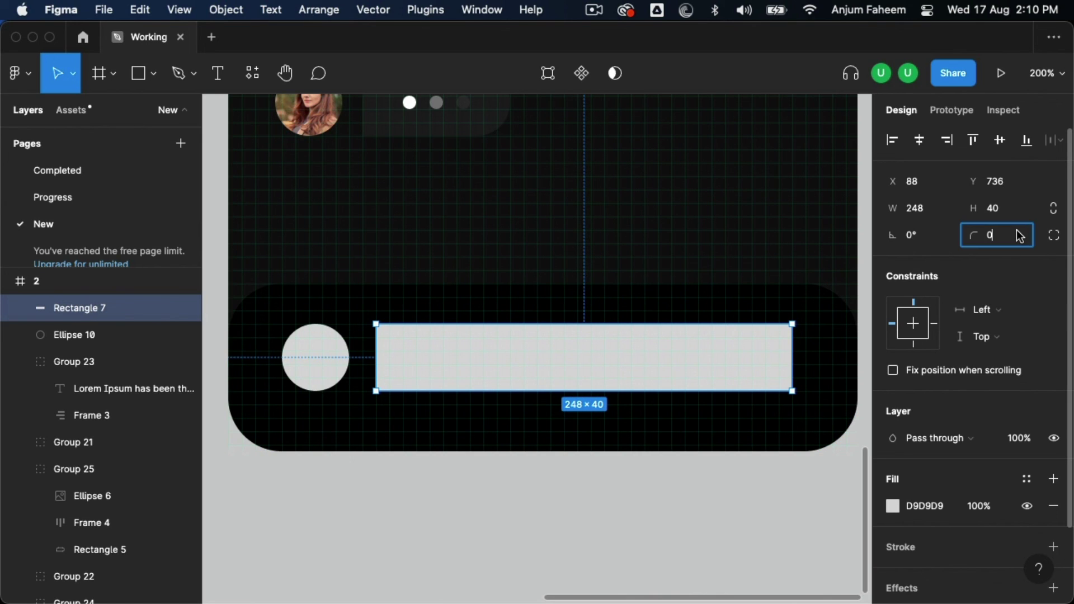
{"action": "type", "text": "100"}
{"action": "key", "text": "Return"}
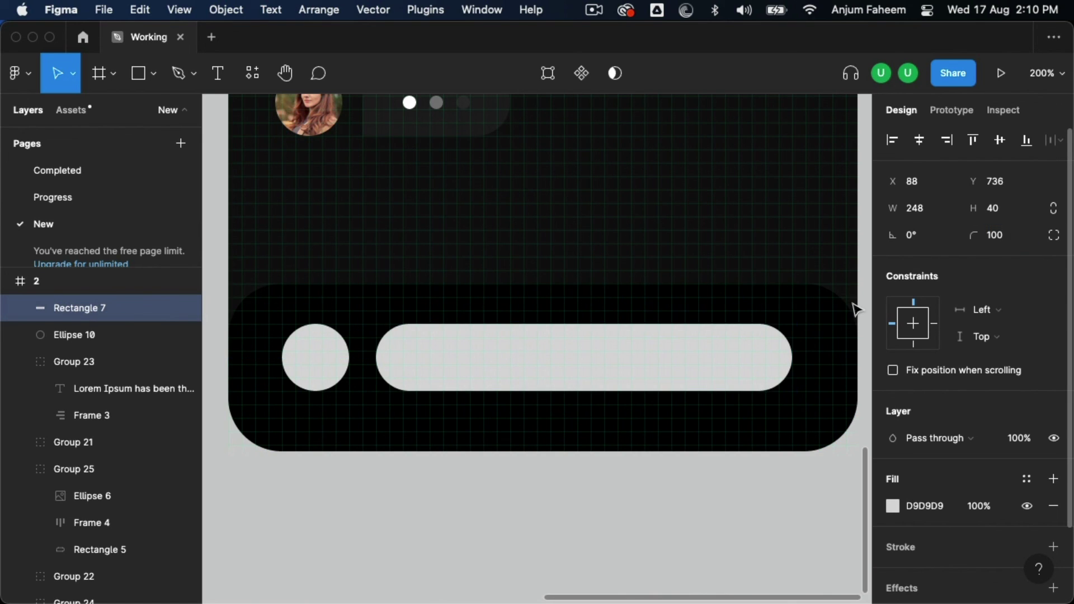
{"action": "left_click", "coordinate": [474, 474]}
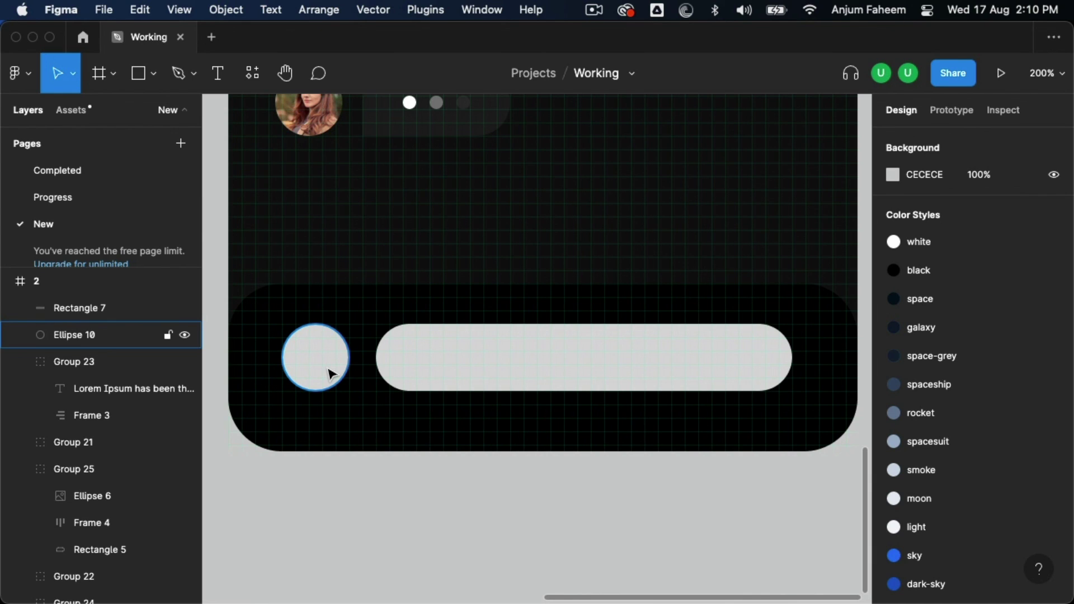
Apply the cobalt colour style to the circle
{"action": "left_click", "coordinate": [331, 373]}
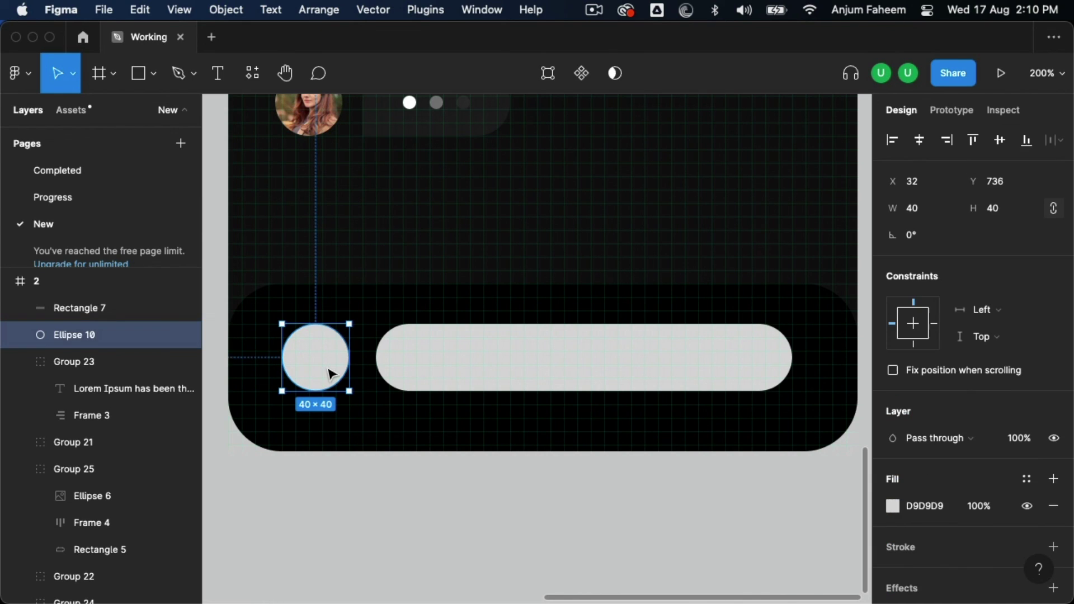
{"action": "left_click", "coordinate": [1028, 480]}
{"action": "scroll", "coordinate": [1023, 489], "scroll_direction": "down", "scroll_amount": 5}
{"action": "left_click", "coordinate": [952, 582]}
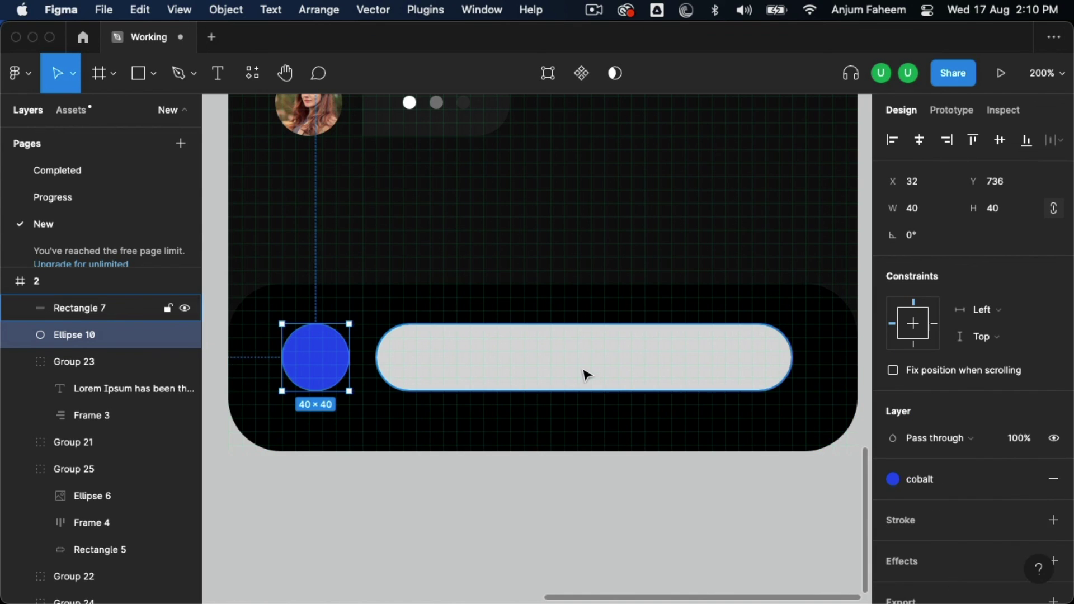
Darken the pill bar's fill to brightness 5 and place a text box on it
{"action": "left_click", "coordinate": [594, 374]}
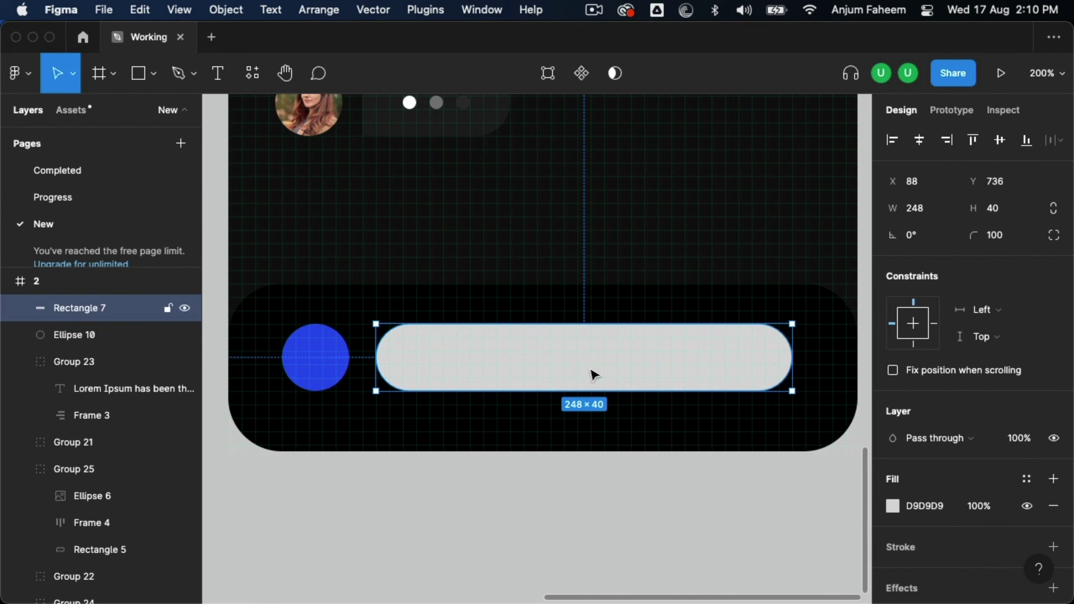
{"action": "left_click", "coordinate": [893, 506]}
{"action": "left_click", "coordinate": [820, 462]}
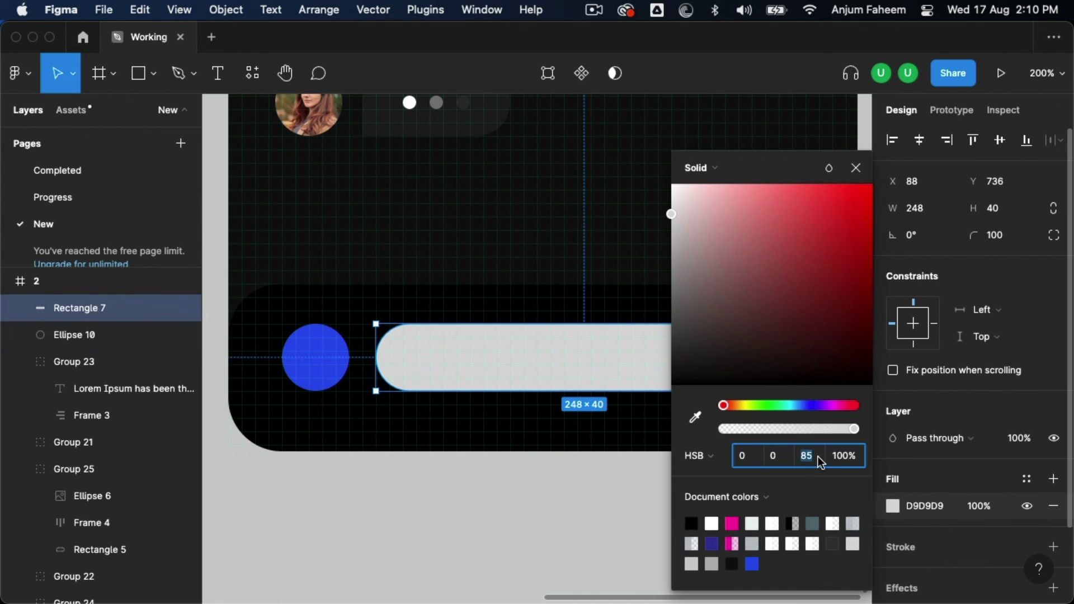
{"action": "type", "text": "5"}
{"action": "key", "text": "Return"}
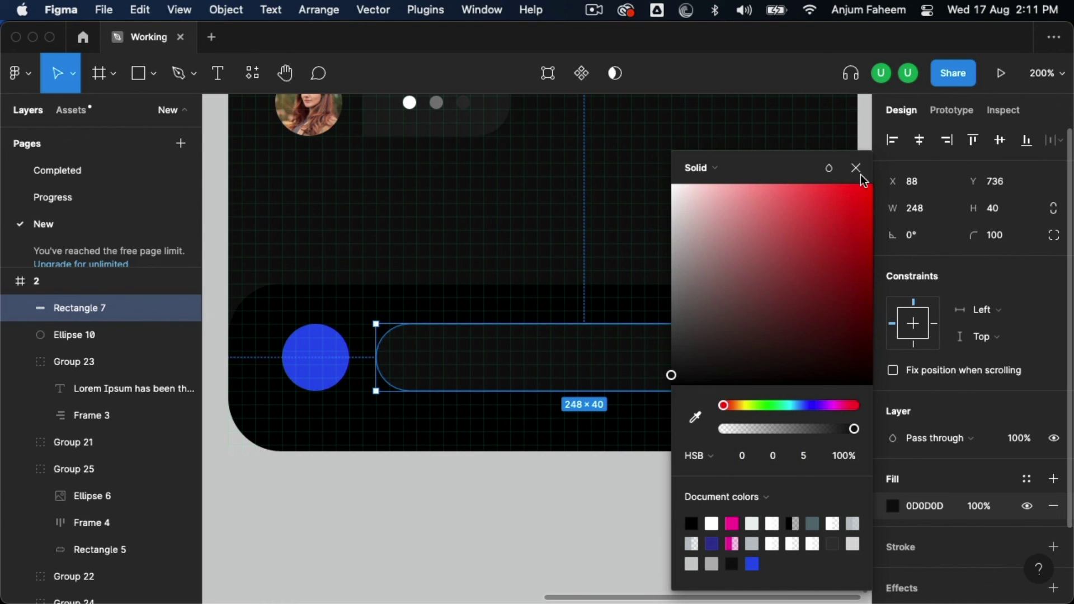
{"action": "left_click", "coordinate": [855, 168]}
{"action": "key", "text": "t"}
{"action": "left_click", "coordinate": [427, 361]}
Enter 'Type your message...' as the placeholder text on the bar
{"action": "type", "text": "Type your message..."}
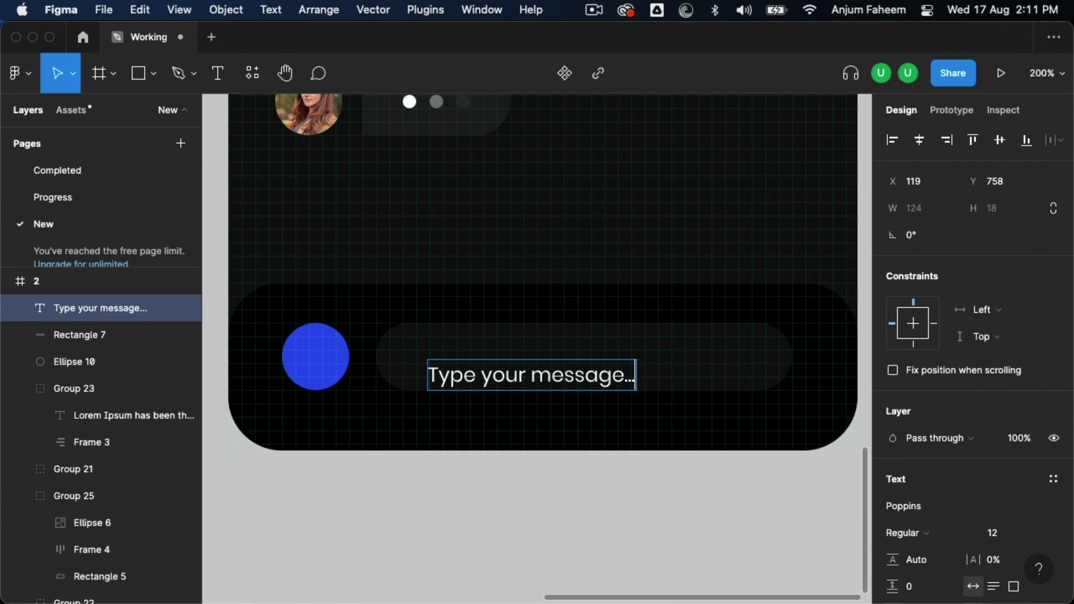
{"action": "key", "text": "Escape"}
{"action": "left_click_drag", "start_coordinate": [470, 386], "coordinate": [469, 366]}
{"action": "scroll", "coordinate": [1045, 503], "scroll_direction": "down", "scroll_amount": 2}
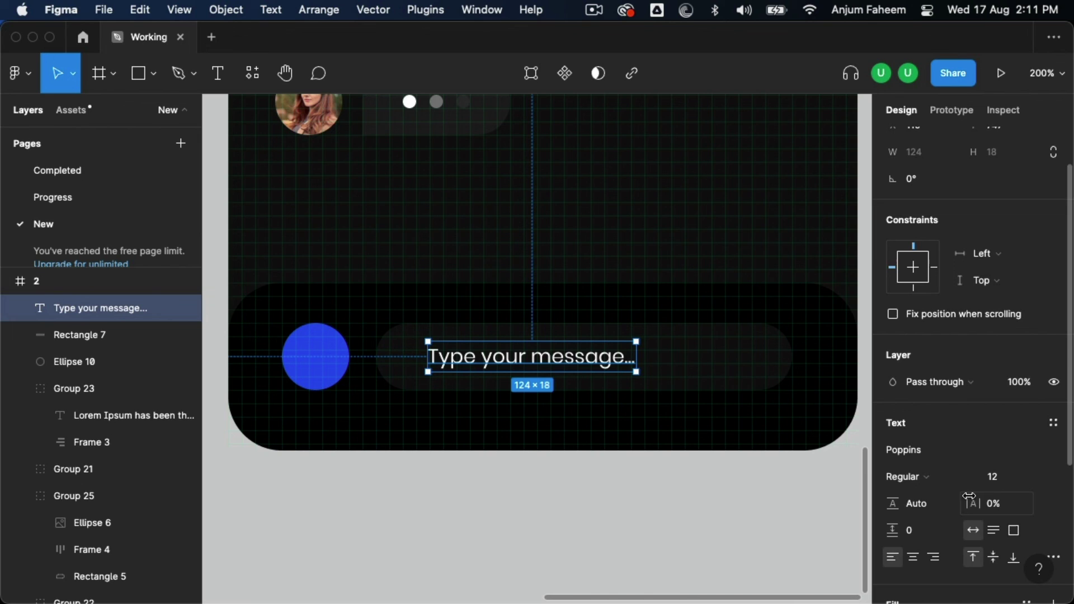
Review the placeholder's font settings, keep it left aligned, and shift it left inside the bar
{"action": "left_click", "coordinate": [927, 483]}
{"action": "left_click", "coordinate": [994, 476]}
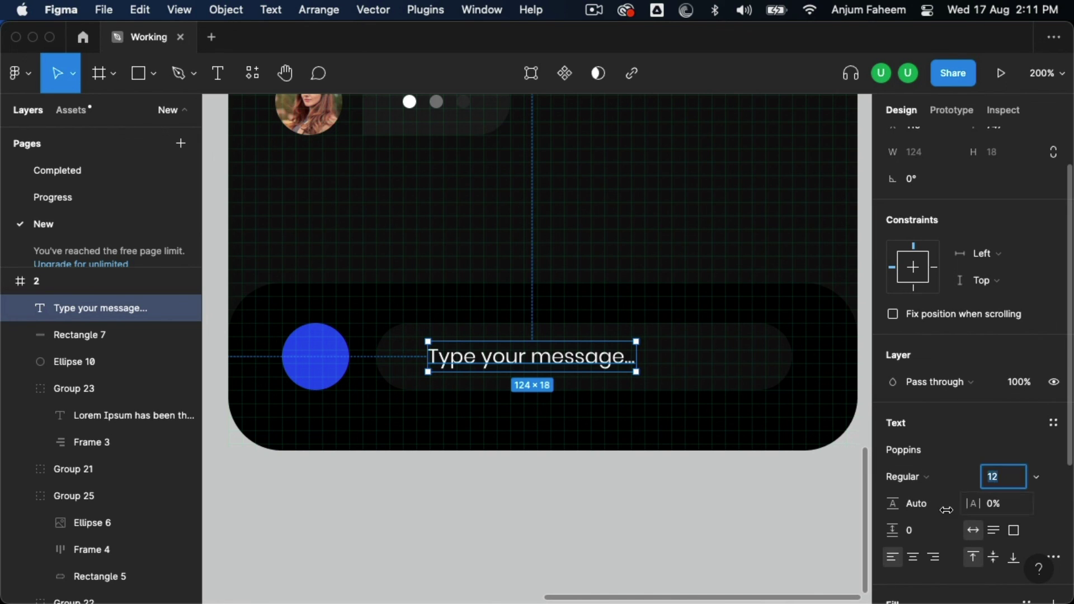
{"action": "left_click", "coordinate": [881, 561]}
{"action": "key", "text": "Escape"}
{"action": "left_click", "coordinate": [626, 369]}
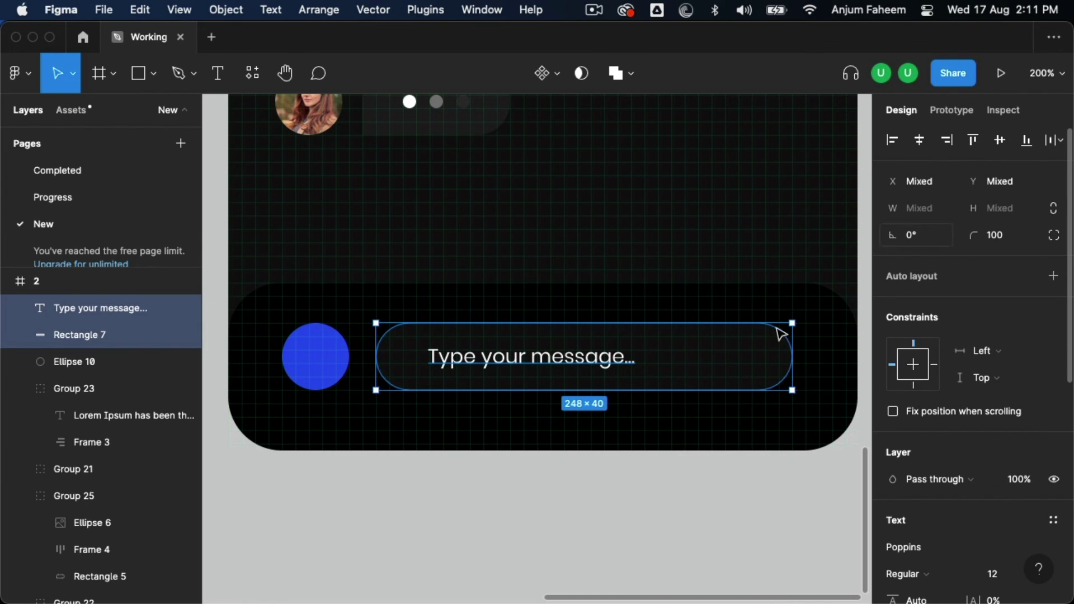
{"action": "left_click", "coordinate": [460, 484]}
{"action": "left_click_drag", "start_coordinate": [470, 364], "coordinate": [458, 364]}
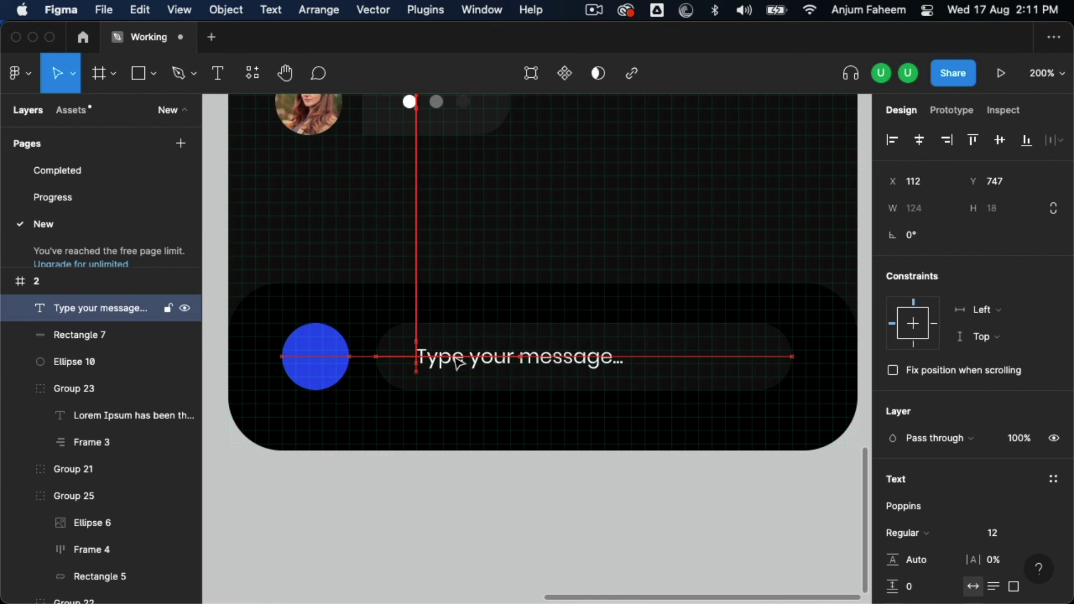
Set the placeholder text fill brightness to 20 for dim grey, then paste the smiley icon
{"action": "left_click", "coordinate": [458, 362]}
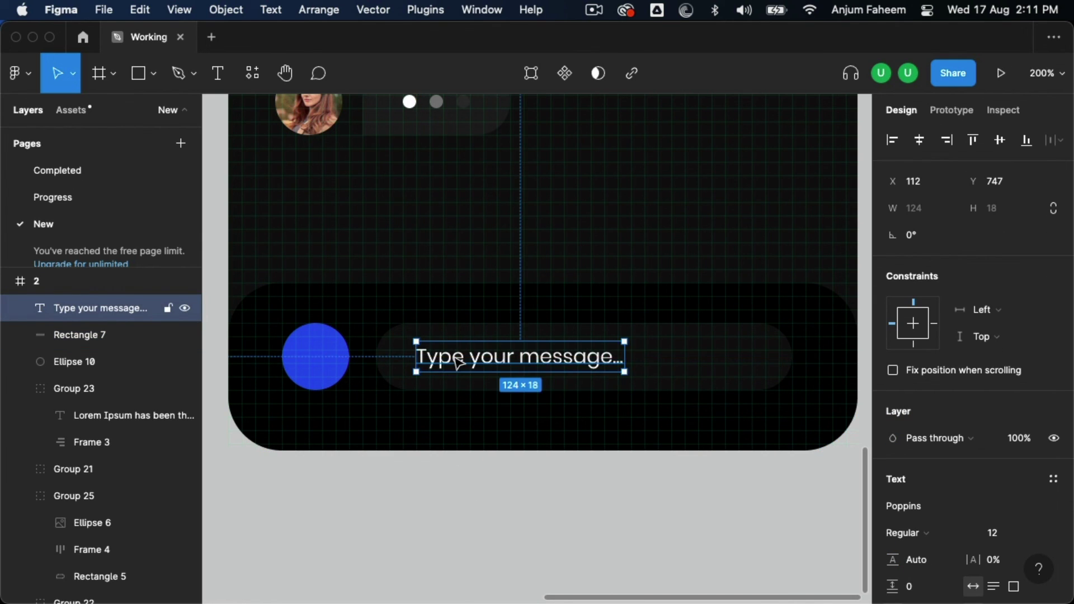
{"action": "scroll", "coordinate": [950, 442], "scroll_direction": "down", "scroll_amount": 5}
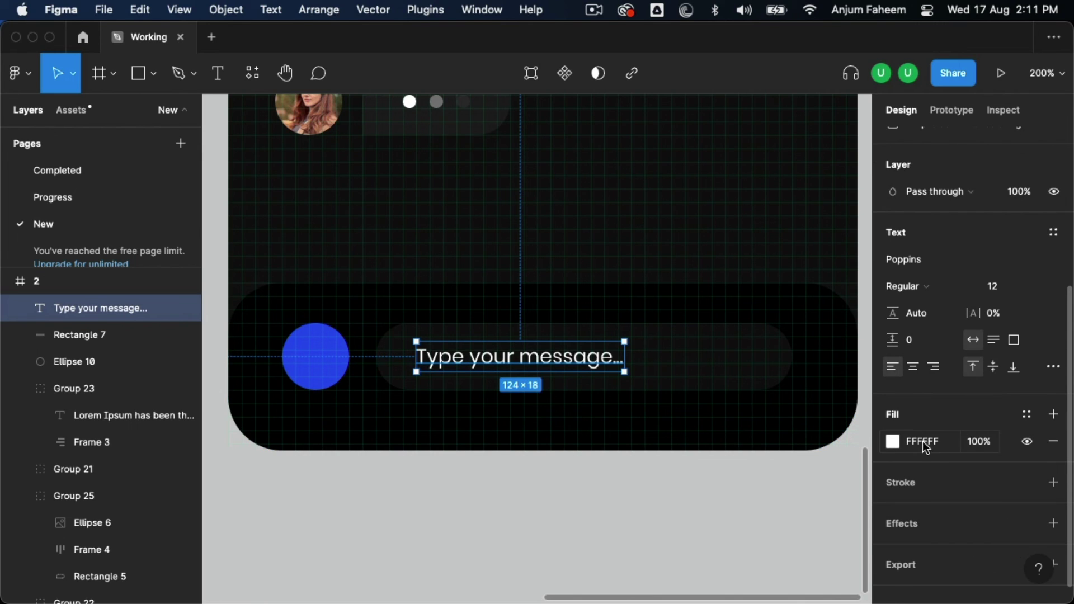
{"action": "left_click", "coordinate": [892, 442]}
{"action": "left_click", "coordinate": [811, 456]}
{"action": "type", "text": "20"}
{"action": "key", "text": "Return"}
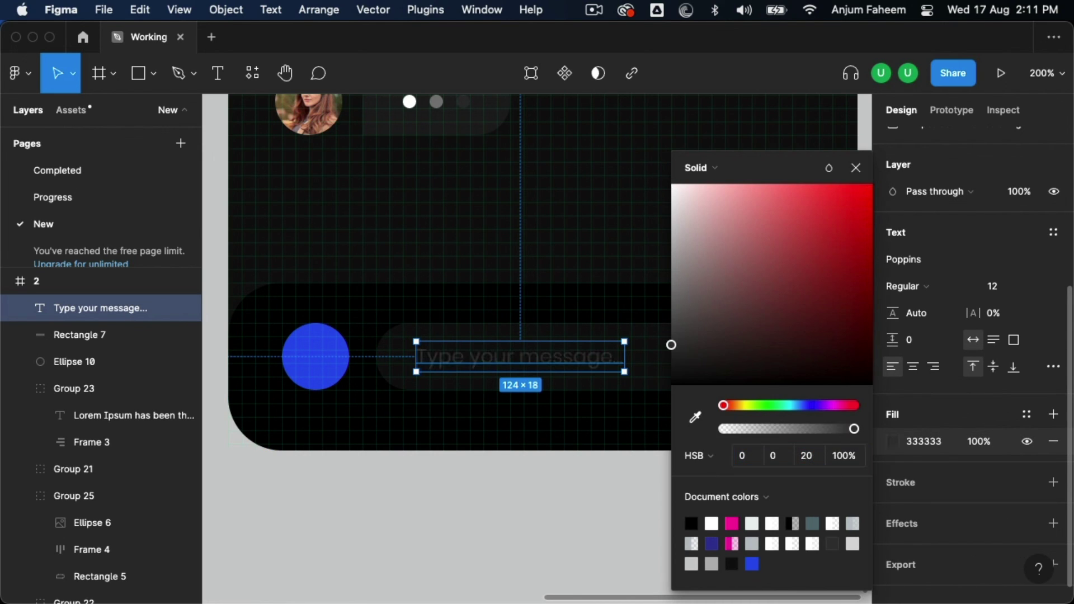
{"action": "left_click", "coordinate": [855, 168]}
{"action": "left_click", "coordinate": [702, 473]}
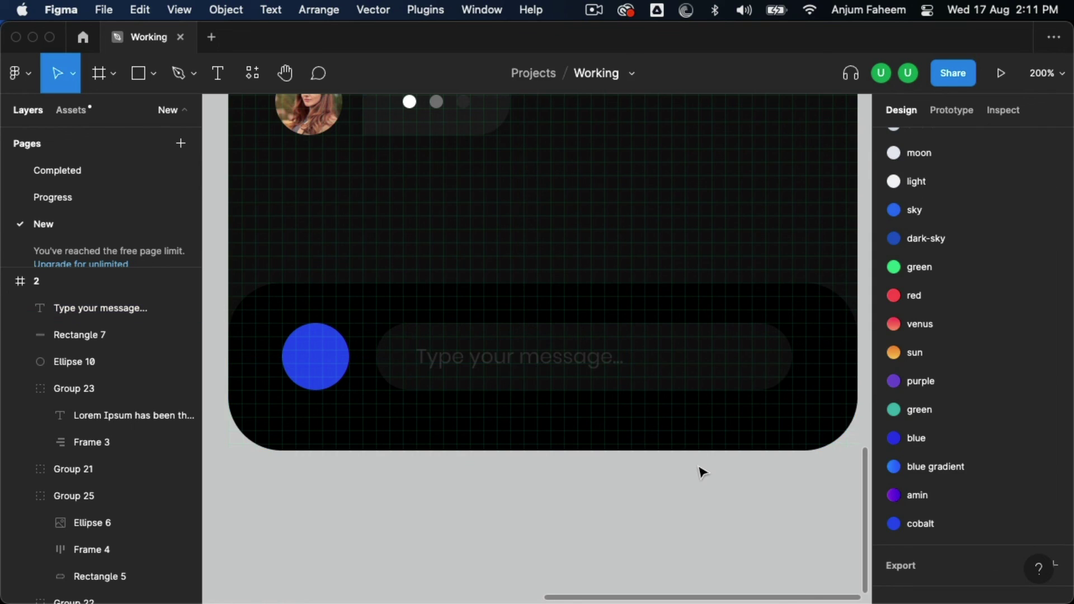
{"action": "key", "text": "super+v"}
Move the smiley to the message field's right end and scale it to 24×24
{"action": "left_click", "coordinate": [678, 345]}
{"action": "mouse_move", "coordinate": [515, 257]}
{"action": "left_mouse_down"}
{"action": "mouse_move", "coordinate": [701, 333]}
{"action": "mouse_move", "coordinate": [743, 333]}
{"action": "left_mouse_up"}
{"action": "left_click", "coordinate": [713, 342]}
{"action": "scroll", "coordinate": [718, 333], "scroll_direction": "up", "scroll_amount": 5}
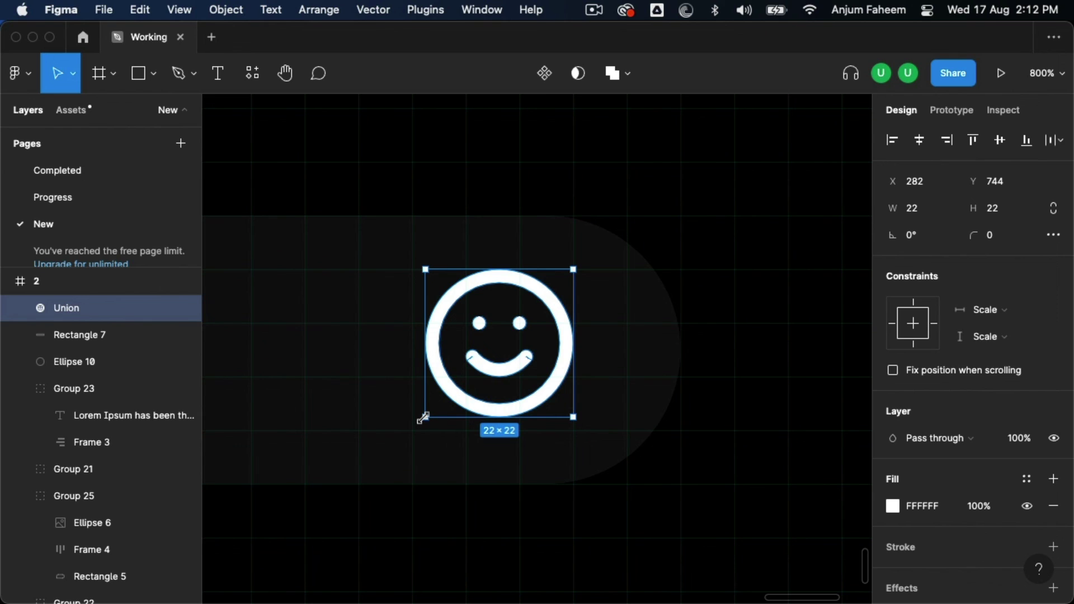
{"action": "left_click_drag", "start_coordinate": [424, 416], "coordinate": [413, 429]}
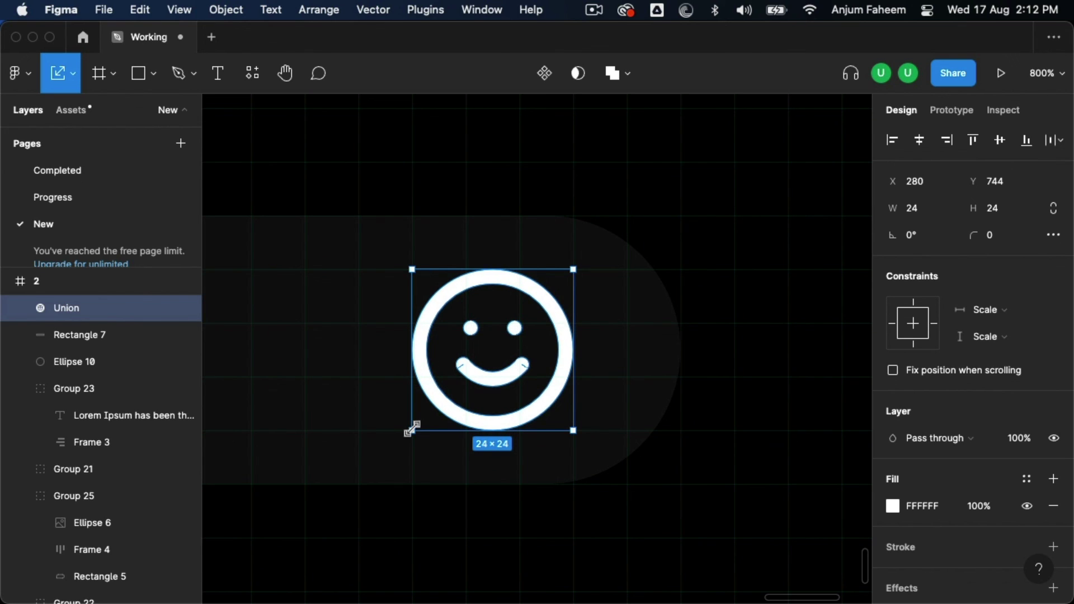
Set the smiley's fill brightness to 20 for dark grey #333333
{"action": "left_click", "coordinate": [893, 505]}
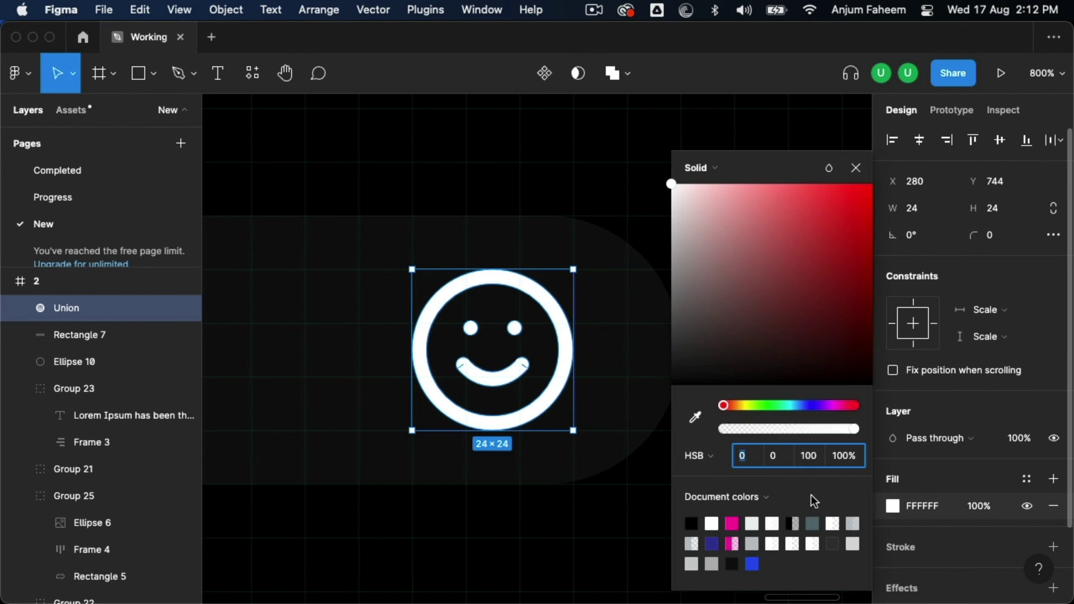
{"action": "type", "text": "20"}
{"action": "key", "text": "Return"}
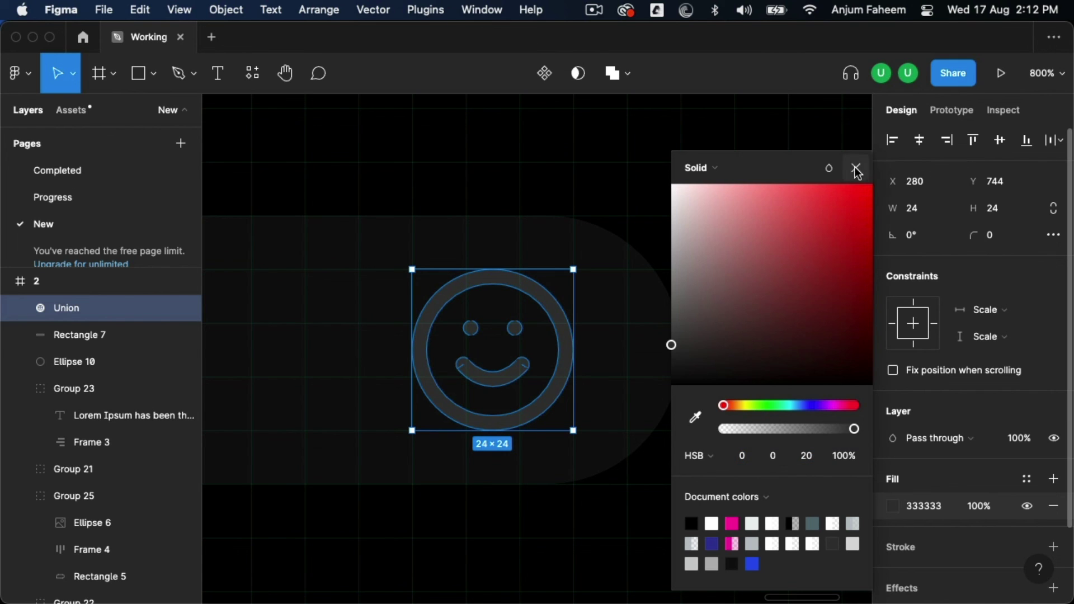
{"action": "left_click", "coordinate": [855, 168]}
{"action": "scroll", "coordinate": [497, 232], "scroll_direction": "down", "scroll_amount": 5}
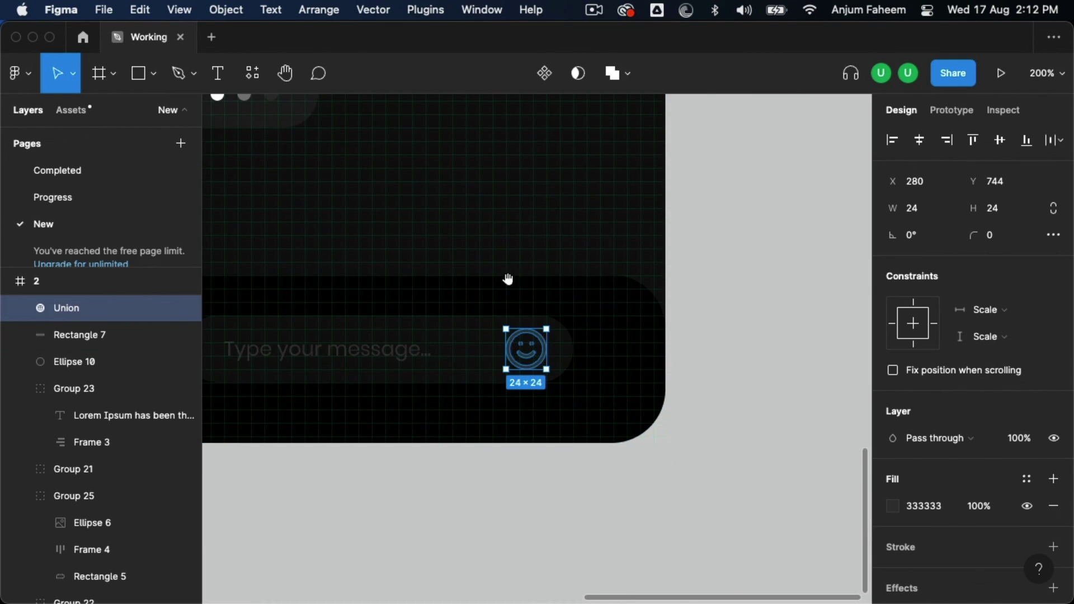
{"action": "scroll", "coordinate": [506, 281], "scroll_direction": "left", "scroll_amount": 5}
{"action": "left_click", "coordinate": [649, 433]}
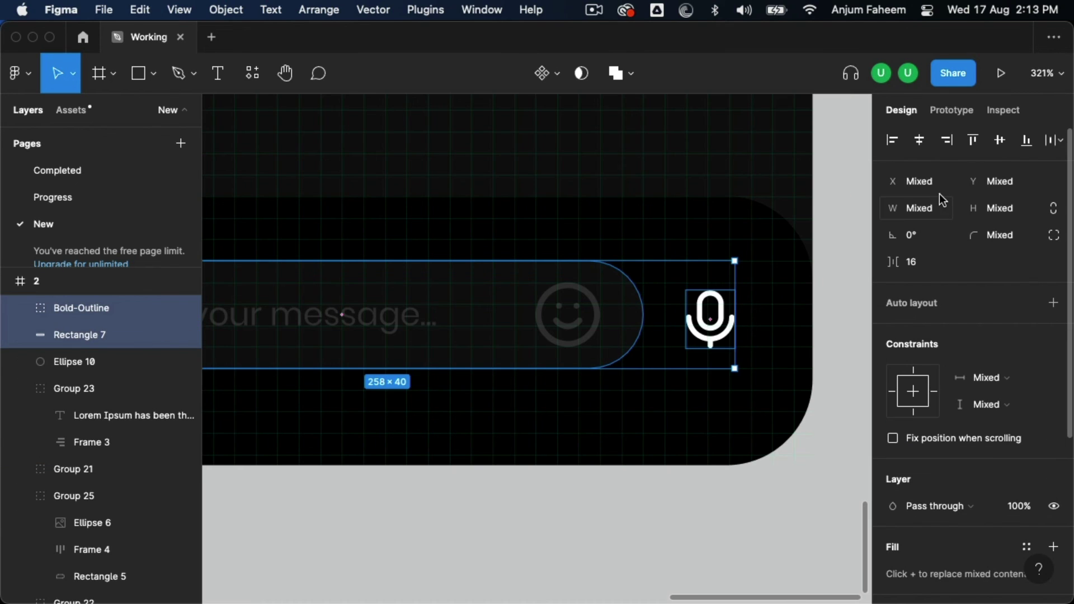
{"action": "left_click", "coordinate": [763, 473]}
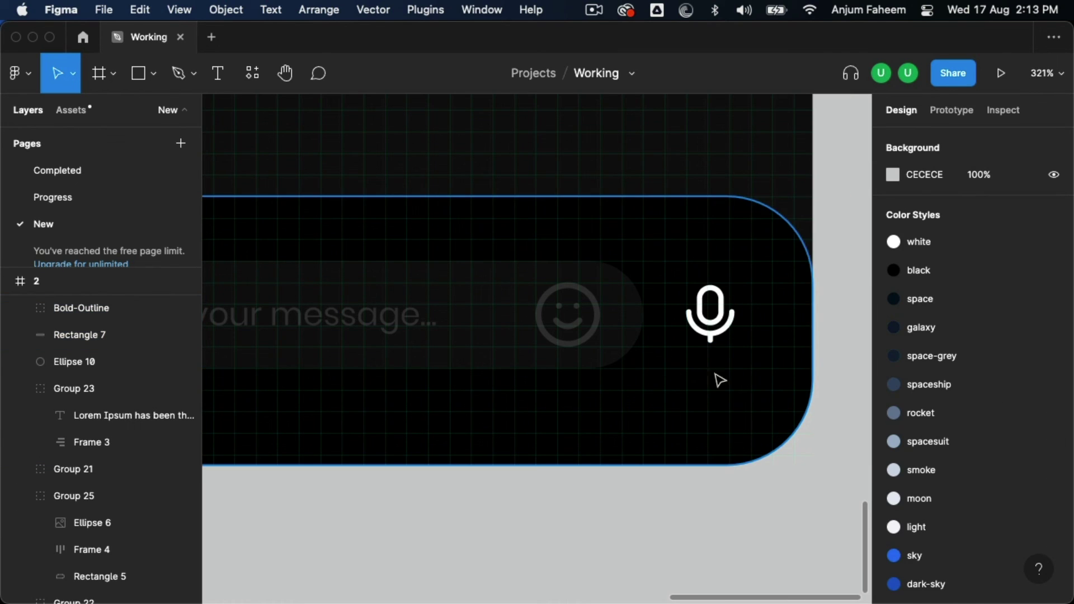
Give the mic icon the same dark grey fill at brightness 20
{"action": "left_click", "coordinate": [715, 338]}
{"action": "scroll", "coordinate": [895, 441], "scroll_direction": "down", "scroll_amount": 5}
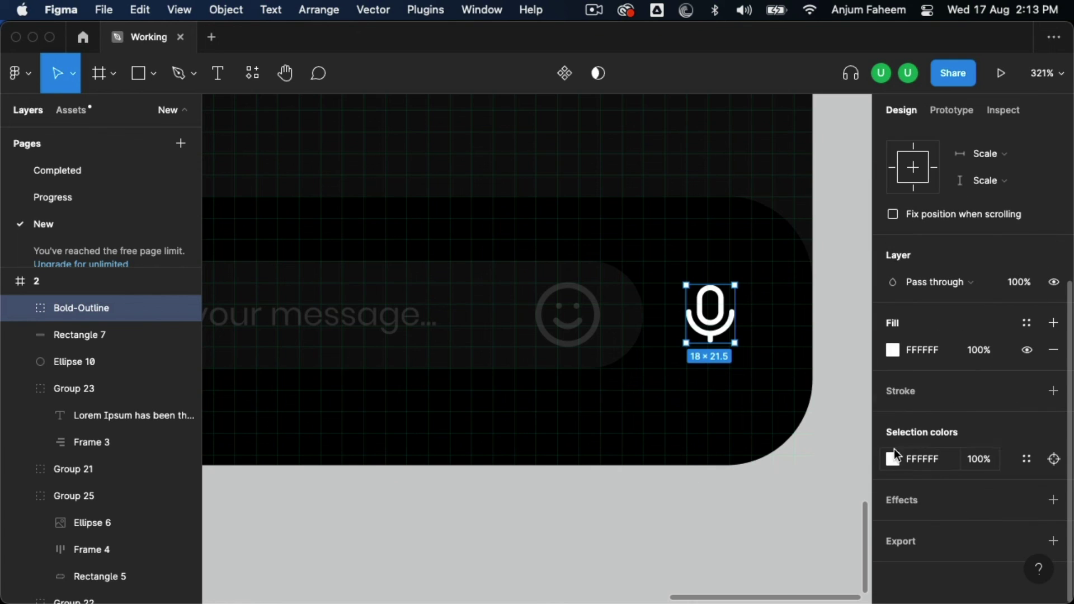
{"action": "left_click", "coordinate": [892, 351]}
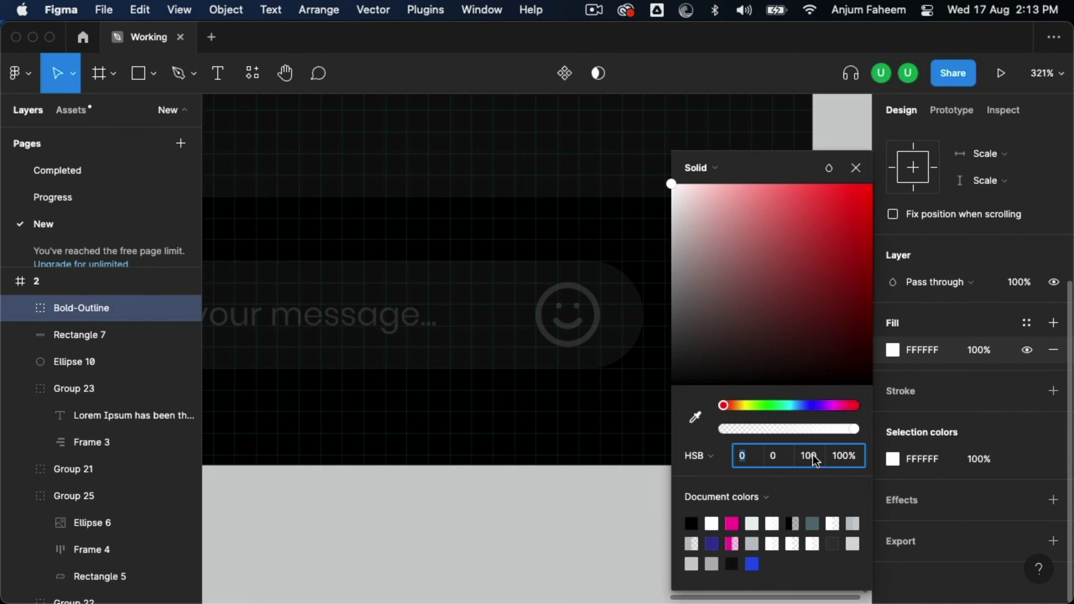
{"action": "scroll", "coordinate": [604, 391], "scroll_direction": "down", "scroll_amount": 5}
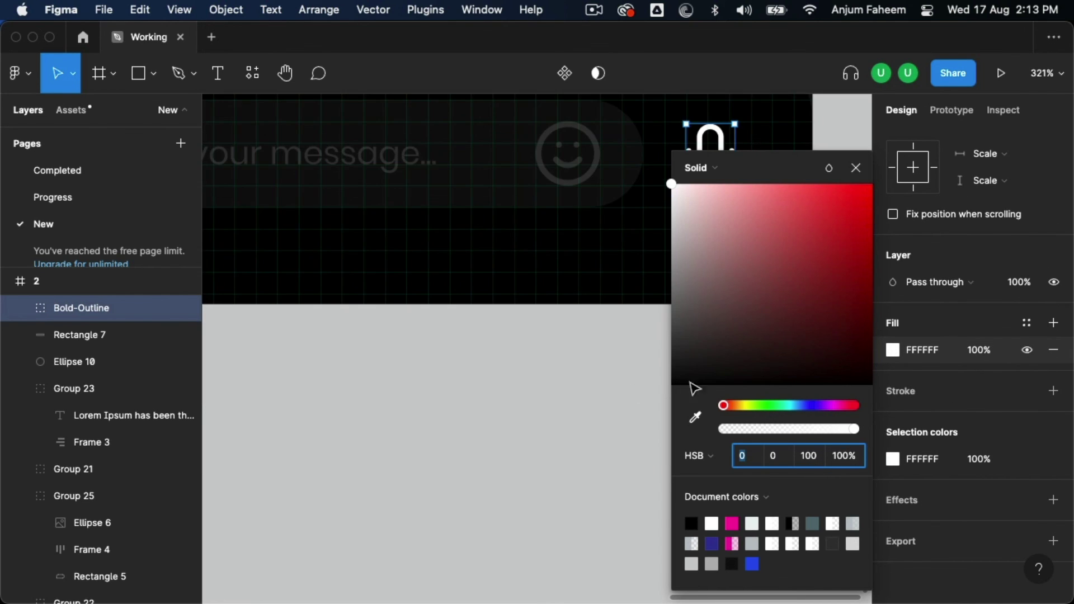
{"action": "left_click", "coordinate": [807, 455]}
{"action": "type", "text": "20"}
{"action": "key", "text": "Return"}
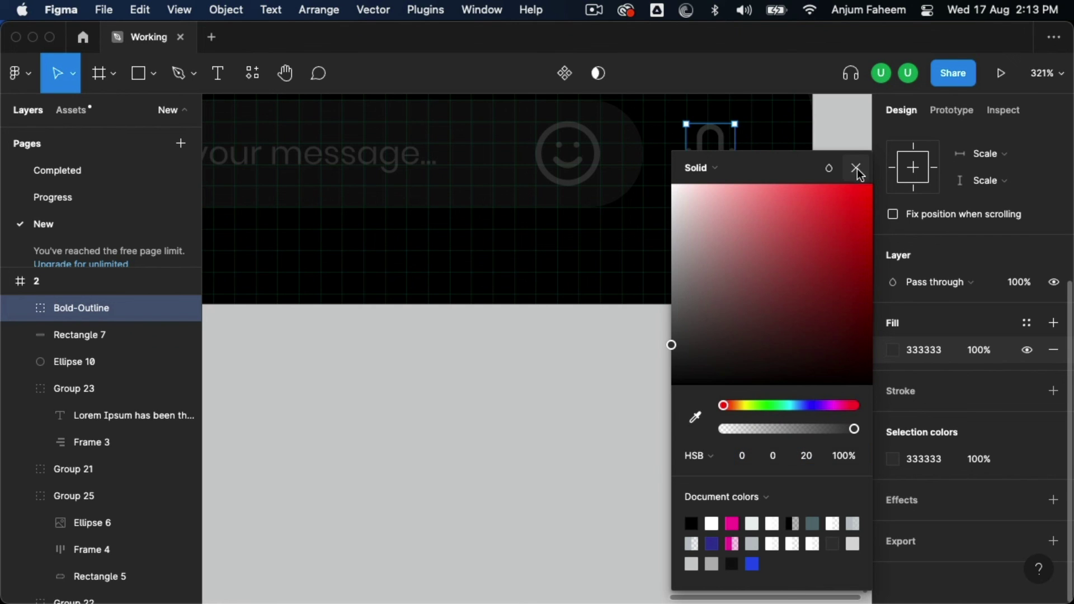
{"action": "left_click", "coordinate": [858, 172]}
{"action": "left_click", "coordinate": [778, 358]}
Hide the Grid 8px layout grid on frames 01 and 2
{"action": "key", "text": "shift+1"}
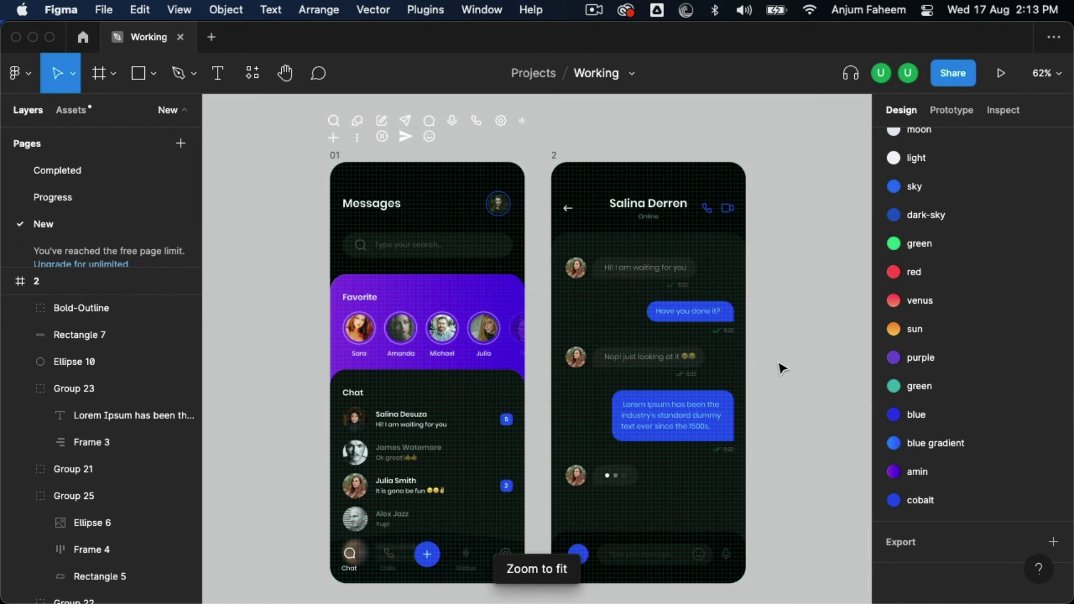
{"action": "left_click", "coordinate": [554, 156]}
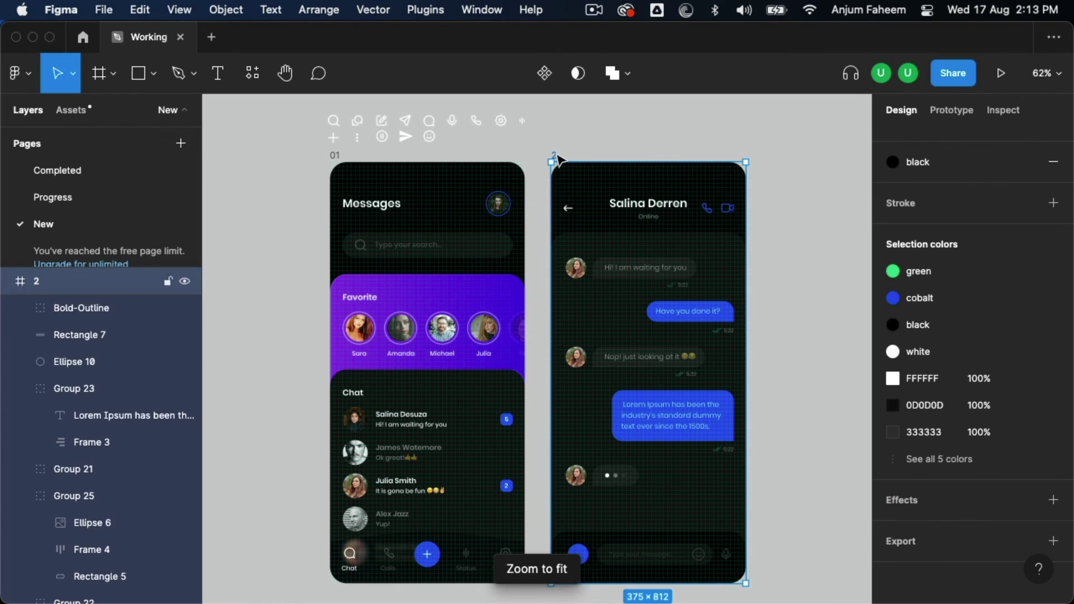
{"action": "left_click", "coordinate": [335, 155], "text": "shift"}
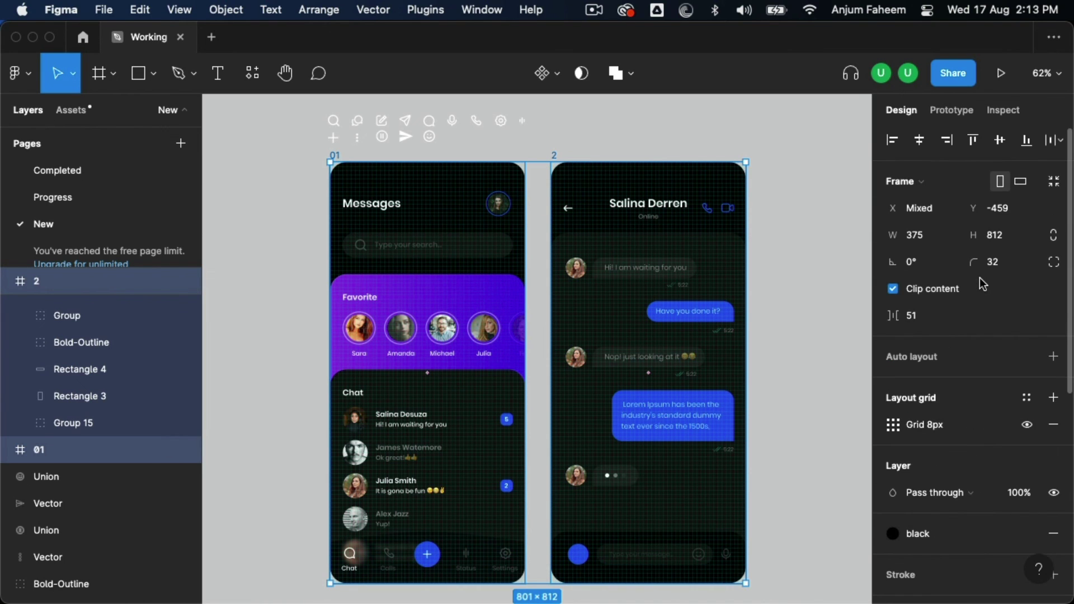
{"action": "left_click", "coordinate": [1027, 426]}
{"action": "left_click", "coordinate": [793, 327]}
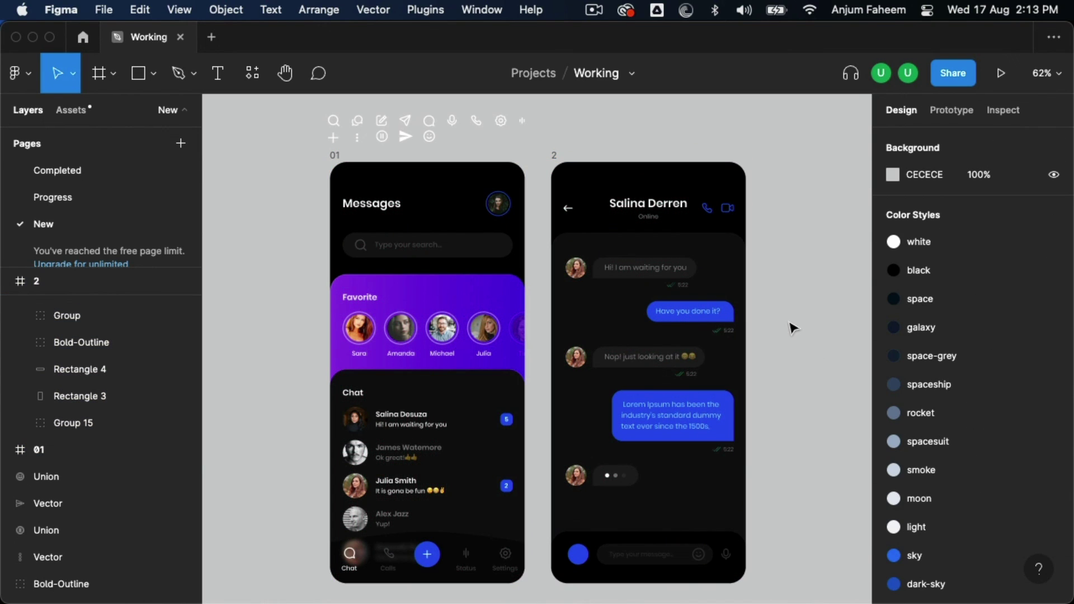
{"action": "left_click", "coordinate": [333, 243]}
Scale the plus sign about its centre down to 16×16, keeping it centred in the blue circle
{"action": "scroll", "coordinate": [335, 252], "scroll_direction": "up", "scroll_amount": 5}
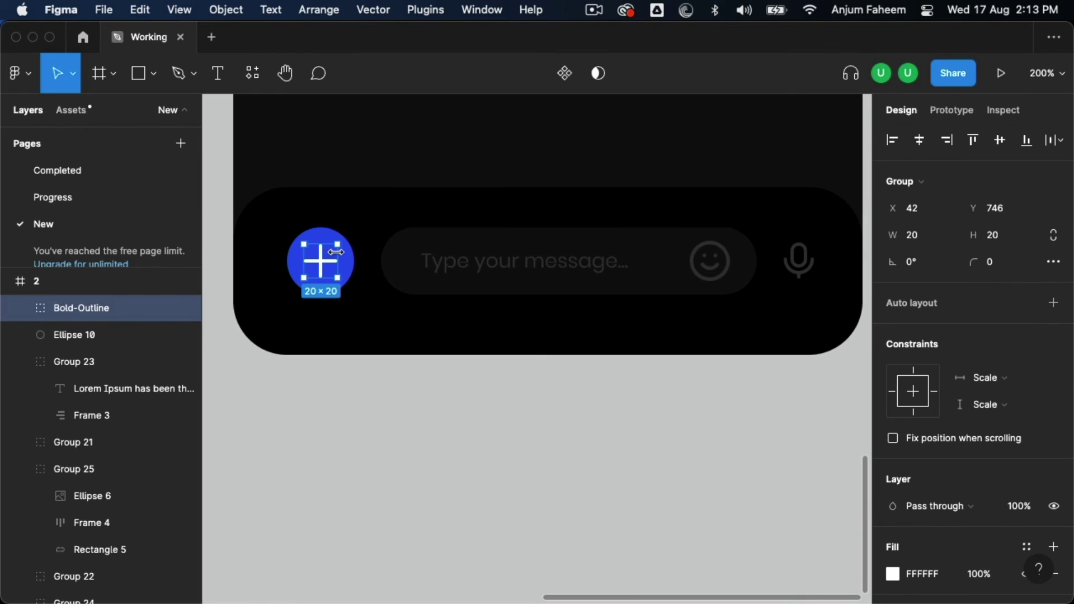
{"action": "key", "text": "k"}
{"action": "left_click_drag", "start_coordinate": [339, 242], "coordinate": [335, 253]}
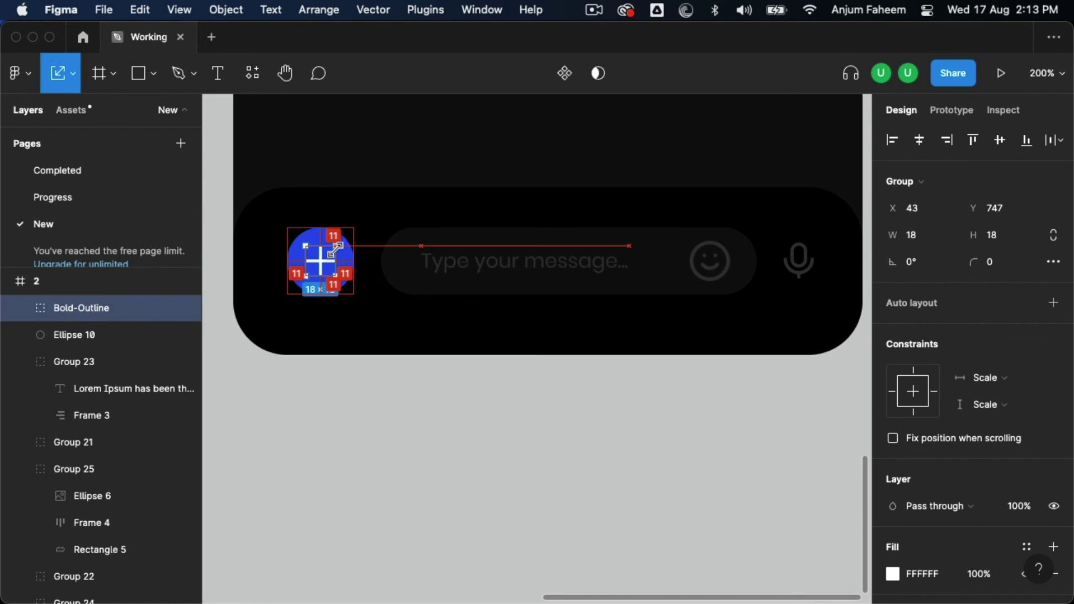
{"action": "left_click", "coordinate": [352, 274], "text": "shift"}
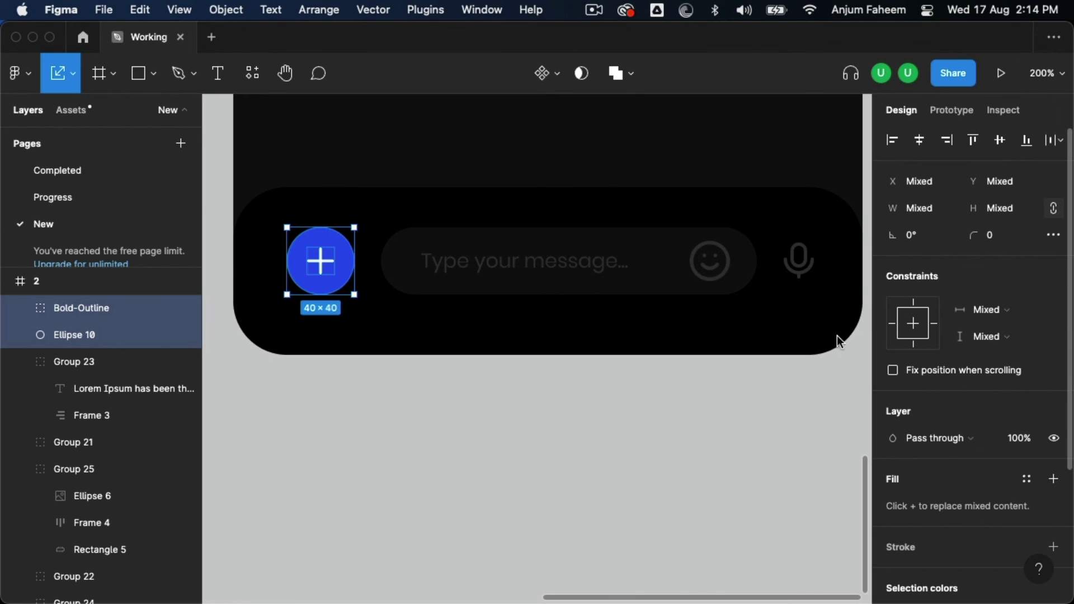
{"action": "left_click", "coordinate": [685, 450]}
{"action": "key", "text": "shift+1"}
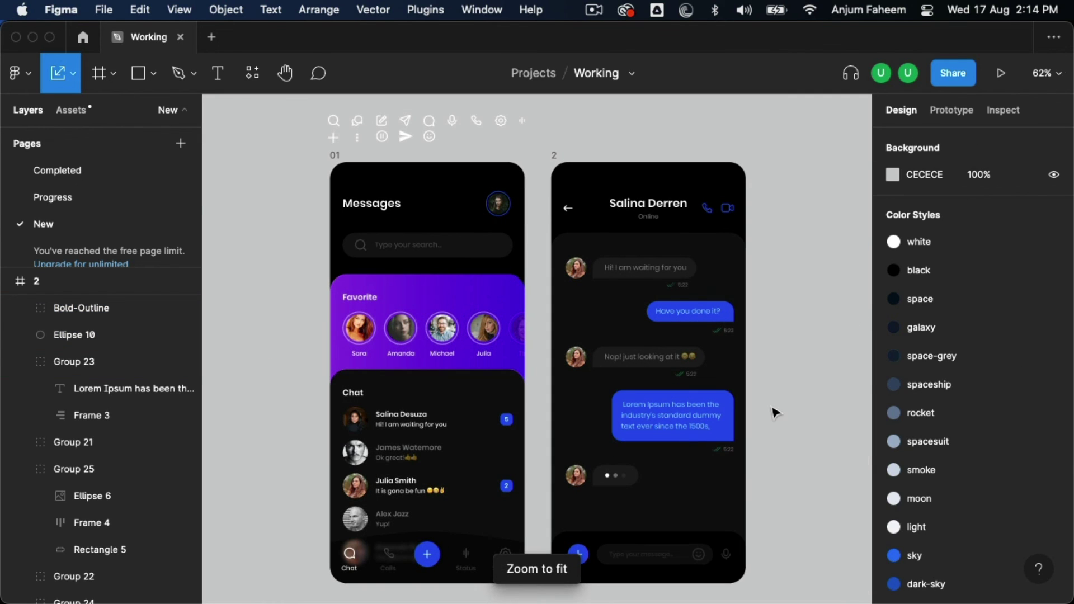
{"action": "scroll", "coordinate": [774, 412], "scroll_direction": "down", "scroll_amount": 1}
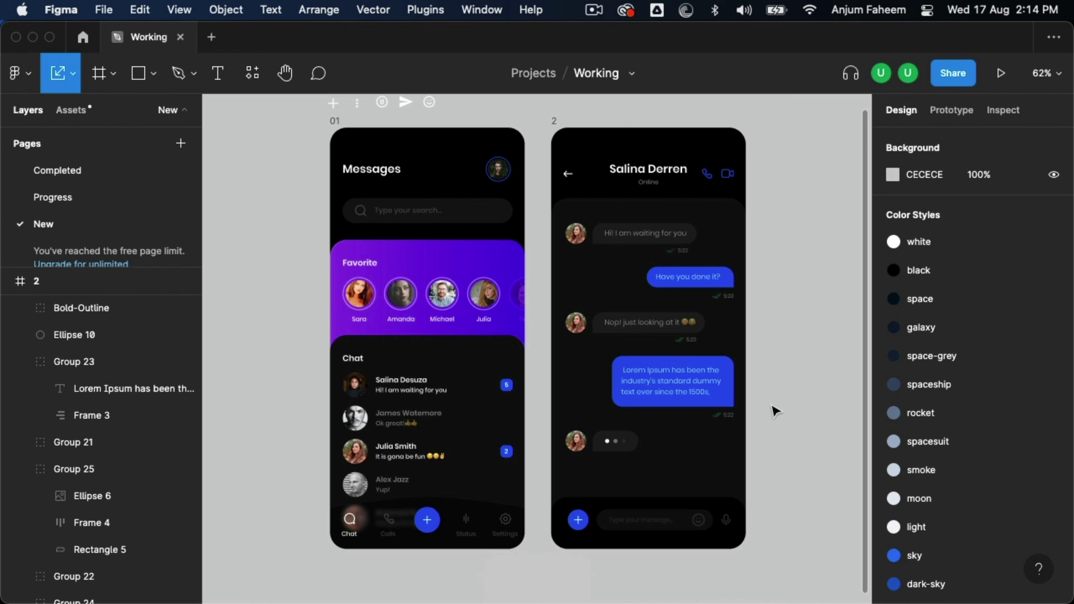